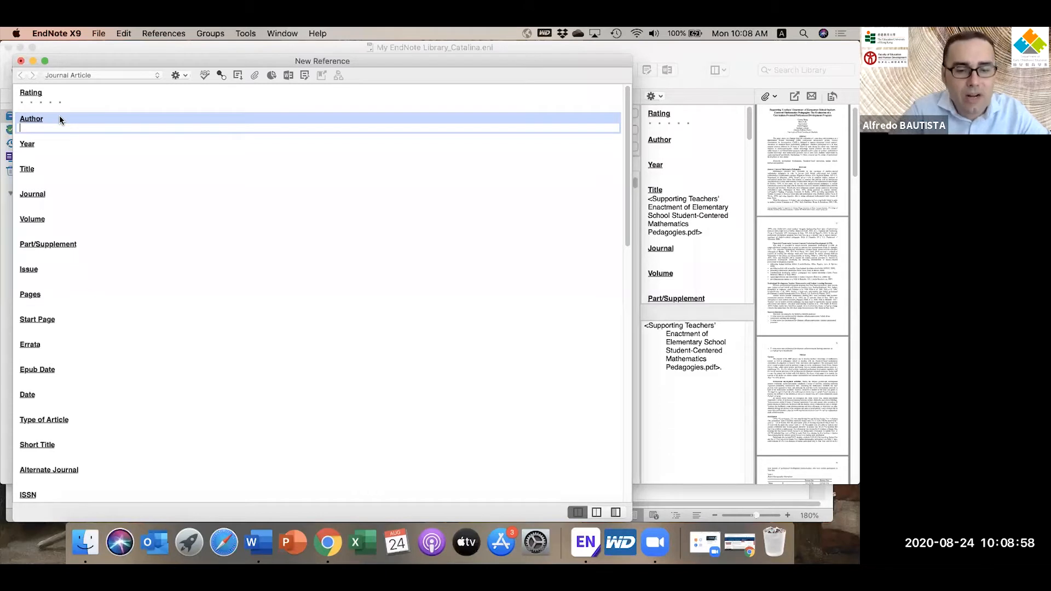
Step: Paste the full sample citation into the Author field and cut everything from the year onward, keeping only the three authors
{"action": "type", "text": "Firstsurname, A., Secondsurname, B., & Thirdsurname, C. (2020). Words in the title in lower case unless it's a proper name, for example Hong Kong. Journal Name Capitalized, 31(2), 333-350. doi:10.1080/02103702.2019.1653057"}
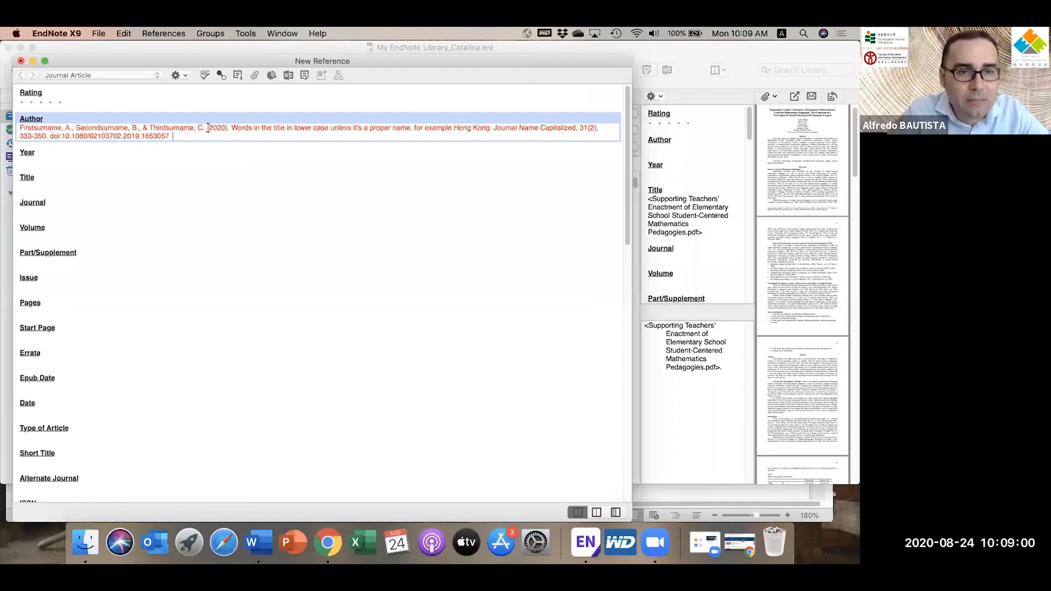
{"action": "left_click_drag", "start_coordinate": [208, 128], "coordinate": [209, 137]}
{"action": "key", "text": "super+c"}
{"action": "key", "text": "BackSpace"}
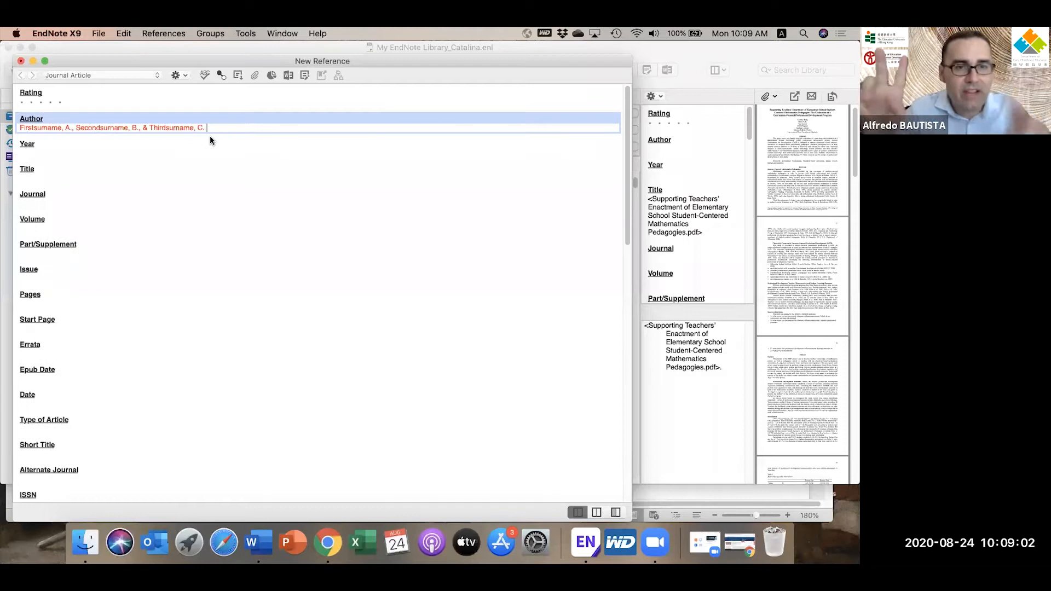
{"action": "key", "text": "BackSpace"}
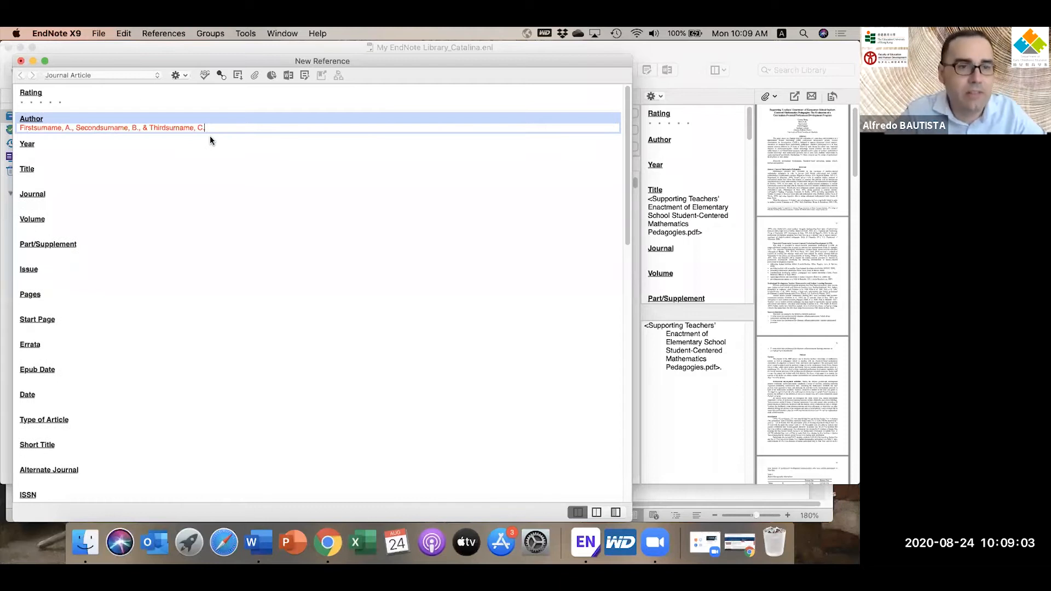
Step: Put each of the three authors on a separate line, removing the separating commas and the ampersand between them
{"action": "left_click", "coordinate": [77, 128]}
{"action": "key", "text": "BackSpace"}
{"action": "key", "text": "BackSpace"}
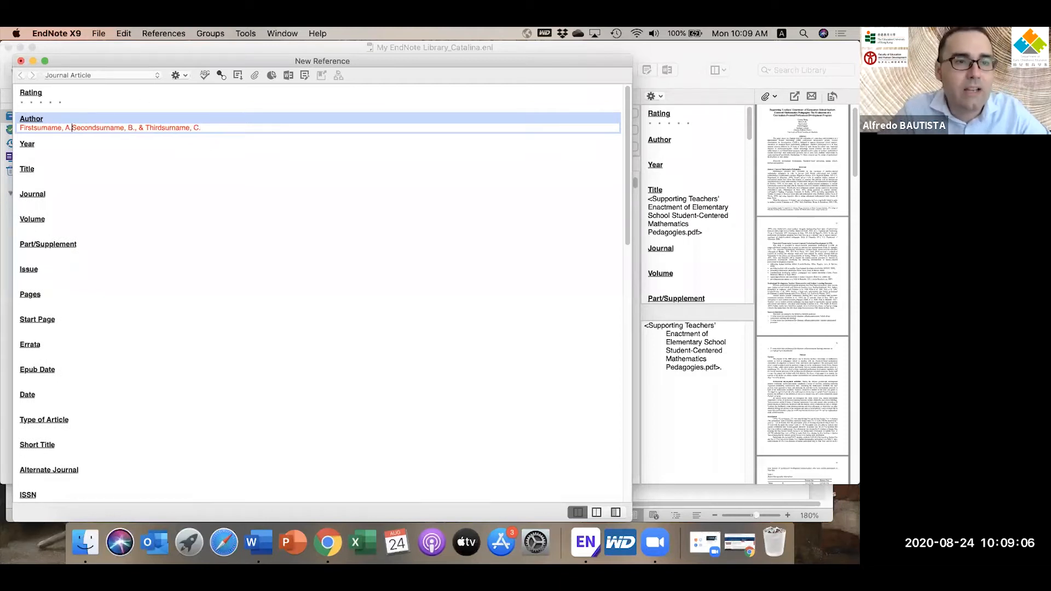
{"action": "key", "text": "Return"}
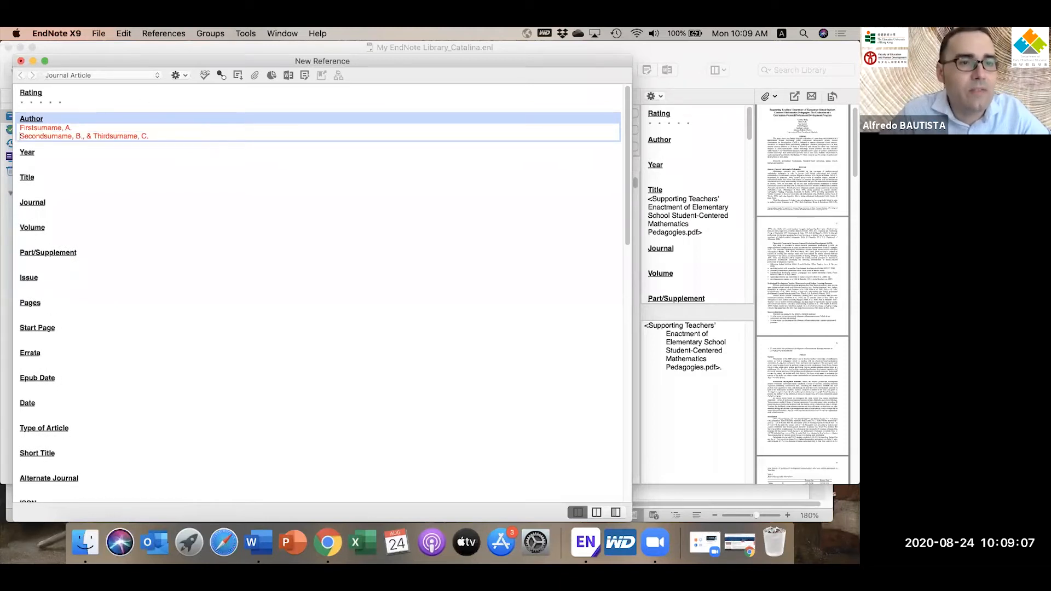
{"action": "left_click", "coordinate": [89, 136]}
{"action": "key", "text": "BackSpace"}
{"action": "key", "text": "BackSpace"}
{"action": "key", "text": "BackSpace"}
{"action": "key", "text": "BackSpace"}
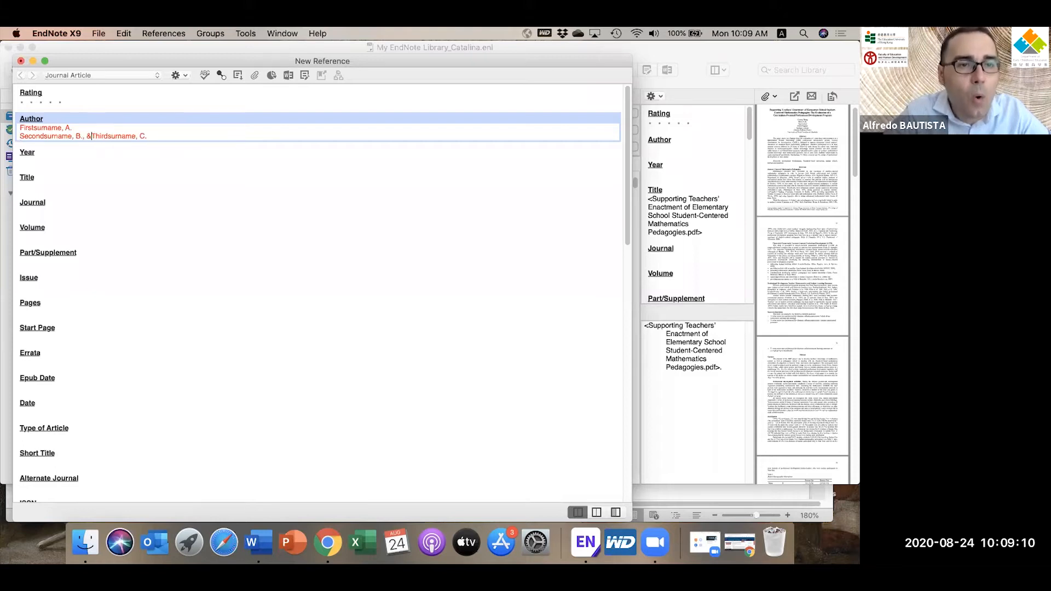
{"action": "key", "text": "Return"}
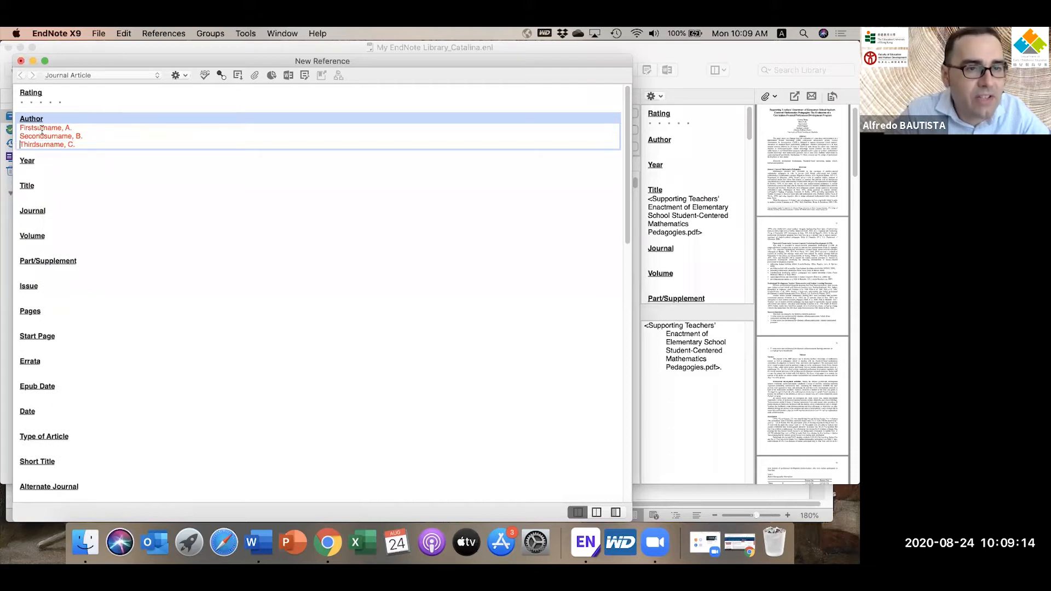
Step: Replace the initials of the first and second authors with full first names after the surname comma
{"action": "left_click", "coordinate": [63, 129]}
{"action": "type", "text": ","}
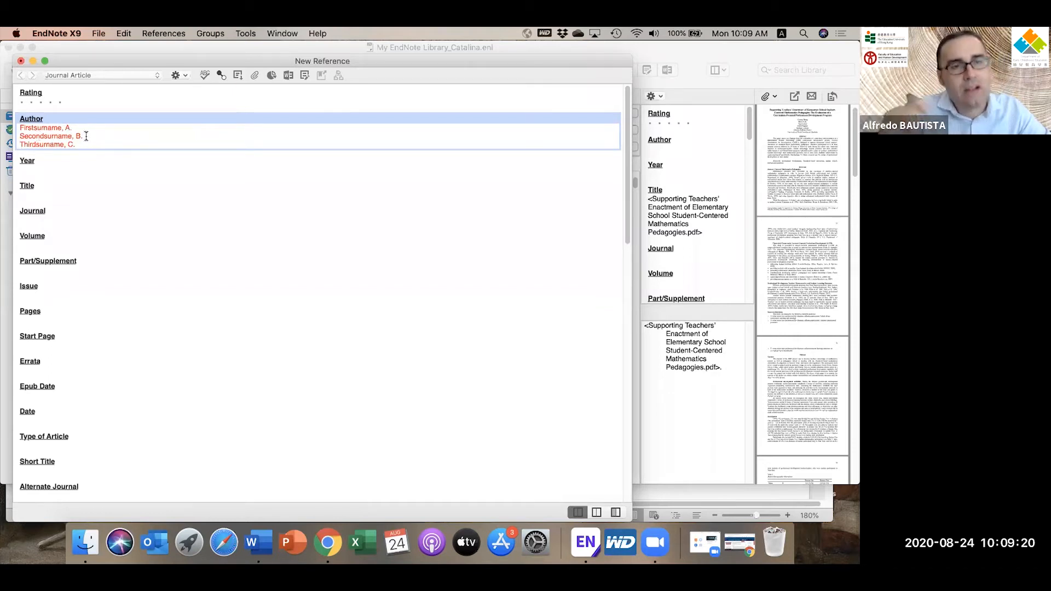
{"action": "left_click", "coordinate": [22, 145]}
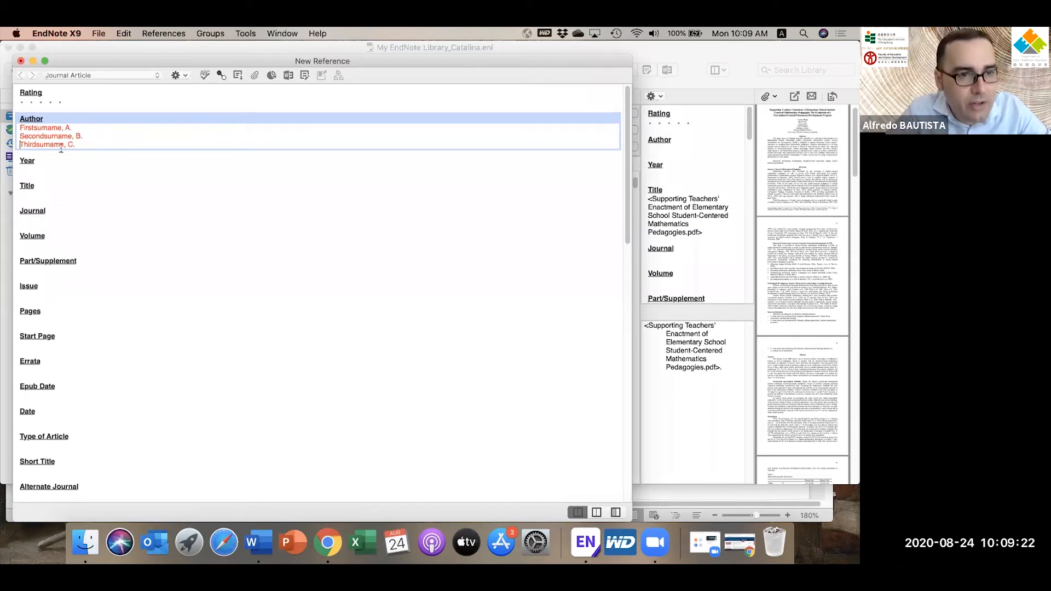
{"action": "left_click", "coordinate": [75, 128]}
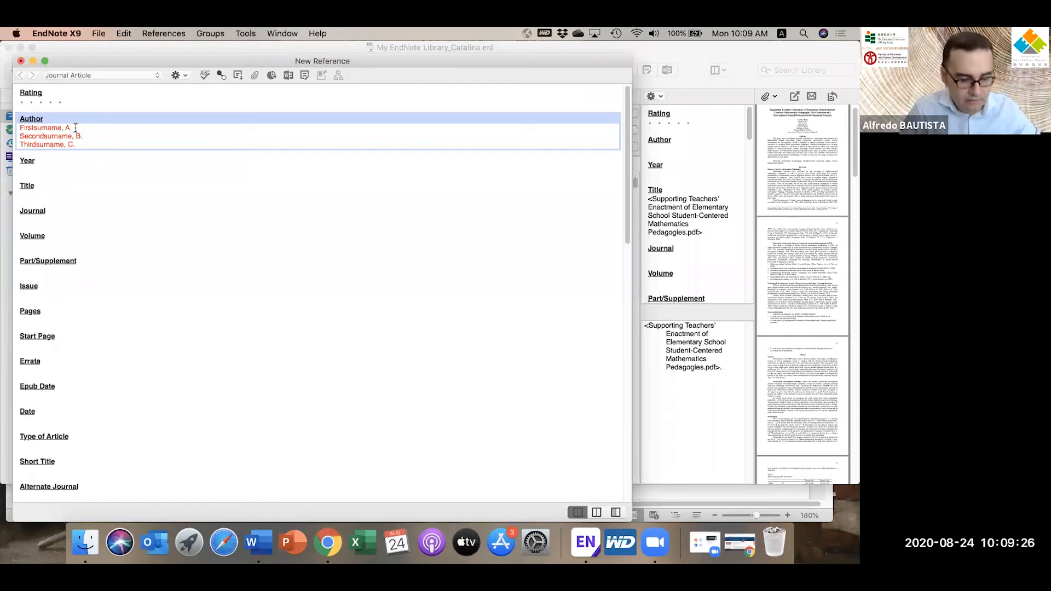
{"action": "type", "text": "kfredo"}
{"action": "key", "text": "BackSpace"}
{"action": "key", "text": "BackSpace"}
{"action": "key", "text": "BackSpace"}
{"action": "key", "text": "BackSpace"}
{"action": "key", "text": "BackSpace"}
{"action": "key", "text": "BackSpace"}
{"action": "type", "text": "lfredo"}
{"action": "key", "text": "BackSpace"}
{"action": "type", "text": "eatriz"}
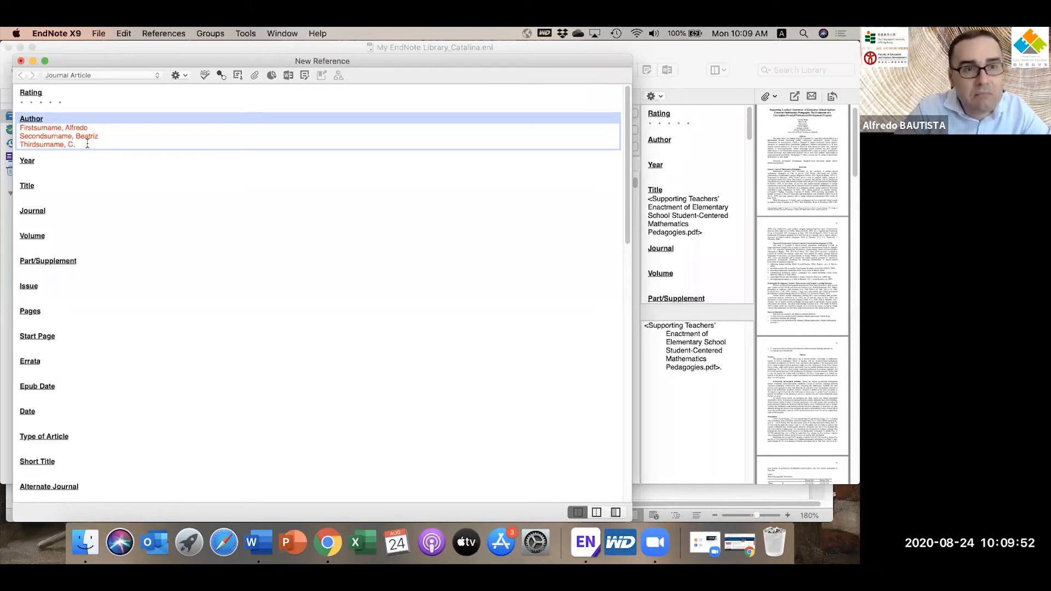
Step: Add a fourth author, "Fourt, D", on a new line below the third author
{"action": "key", "text": "Return"}
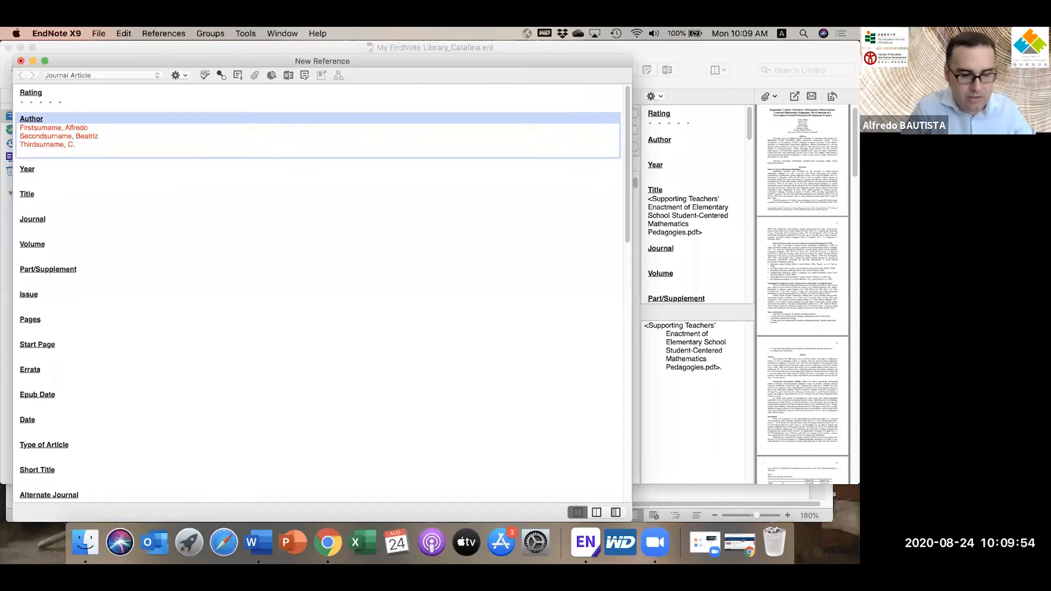
{"action": "type", "text": "Fourt"}
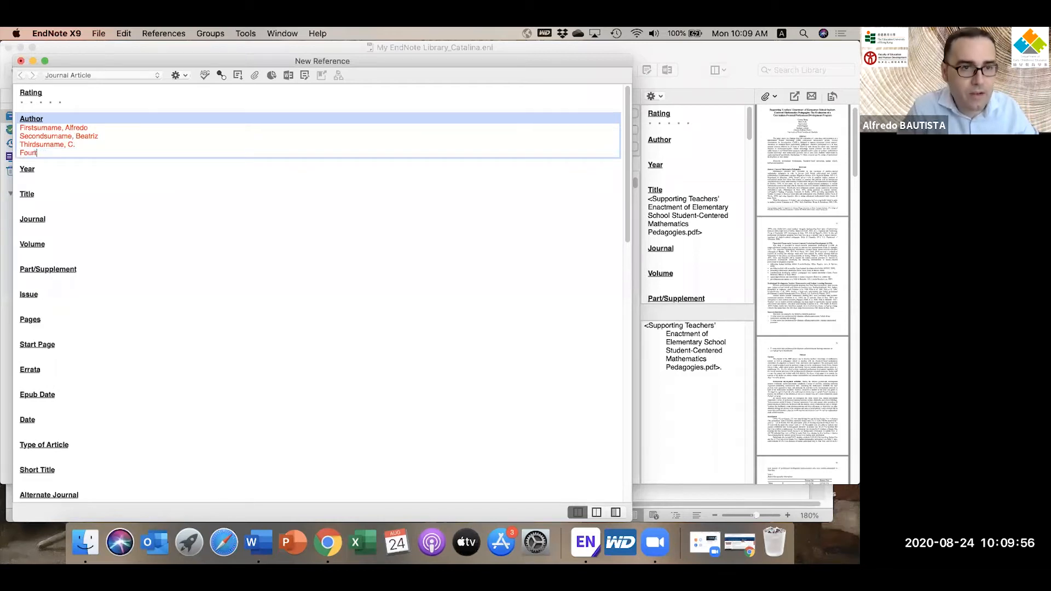
{"action": "type", "text": ", D"}
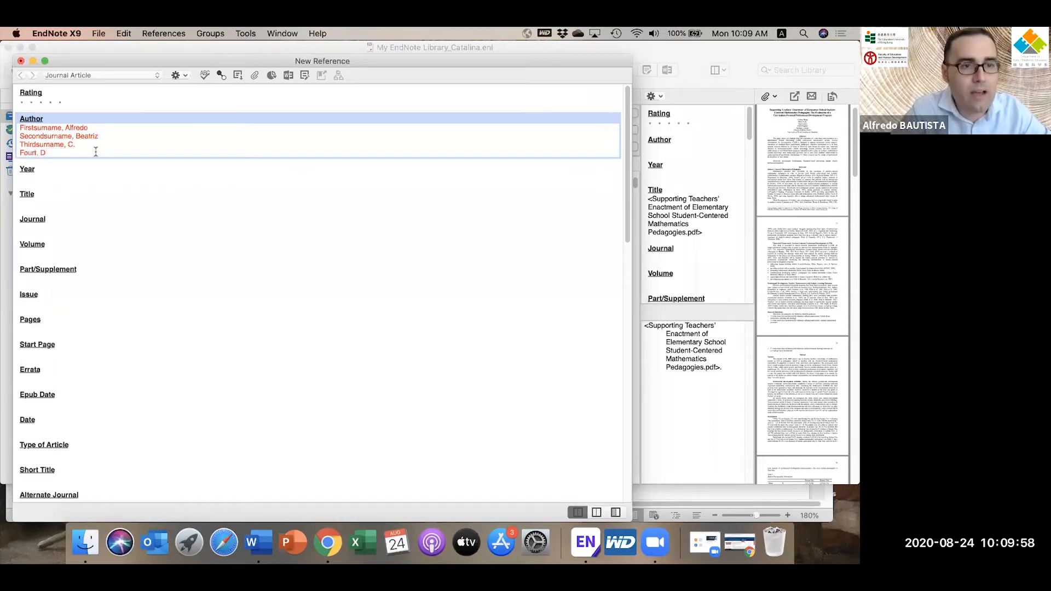
Step: Set the reference's Year to 2020
{"action": "left_click", "coordinate": [48, 179]}
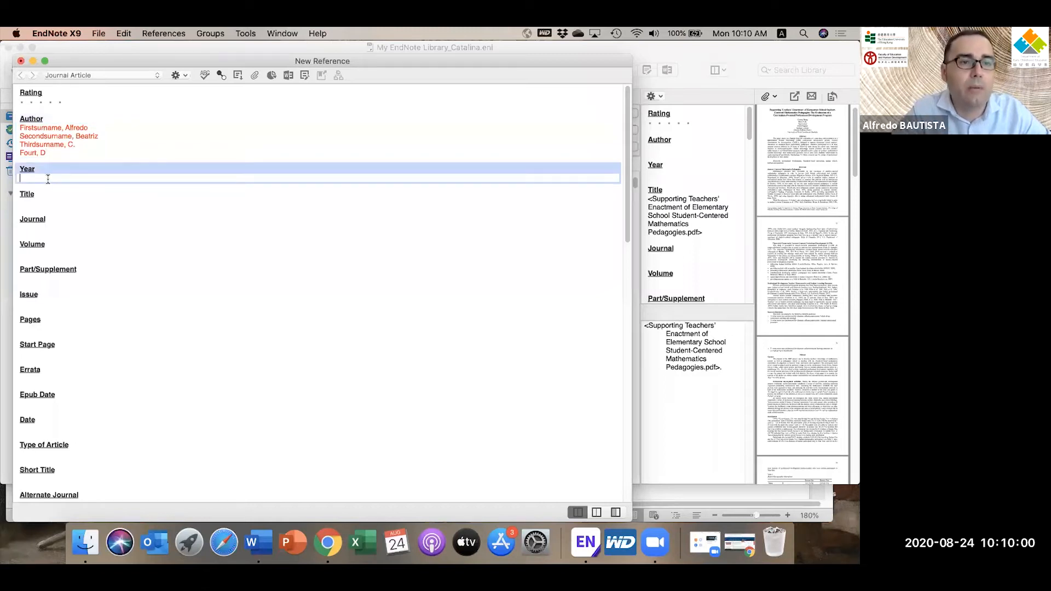
{"action": "type", "text": "202"}
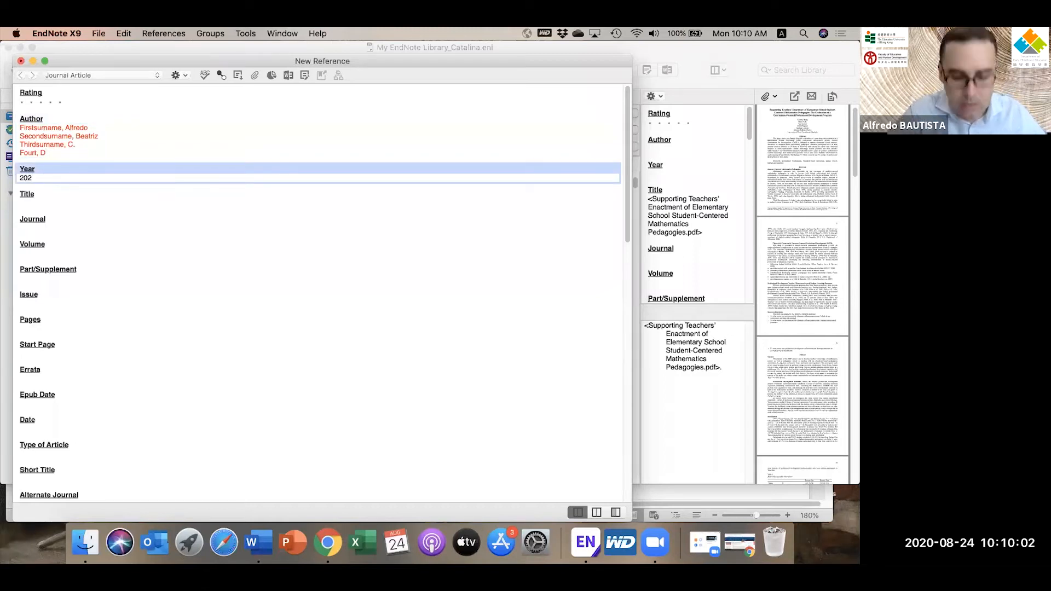
{"action": "type", "text": "0"}
Step: Paste the cut citation text into the Title field and delete the leading "(2020). " before "Words in the title"
{"action": "left_click", "coordinate": [47, 203]}
{"action": "key", "text": "super+v"}
{"action": "left_click", "coordinate": [47, 203]}
{"action": "key", "text": "BackSpace"}
{"action": "key", "text": "BackSpace"}
{"action": "key", "text": "BackSpace"}
{"action": "key", "text": "BackSpace"}
{"action": "key", "text": "BackSpace"}
{"action": "key", "text": "BackSpace"}
{"action": "key", "text": "BackSpace"}
{"action": "key", "text": "BackSpace"}
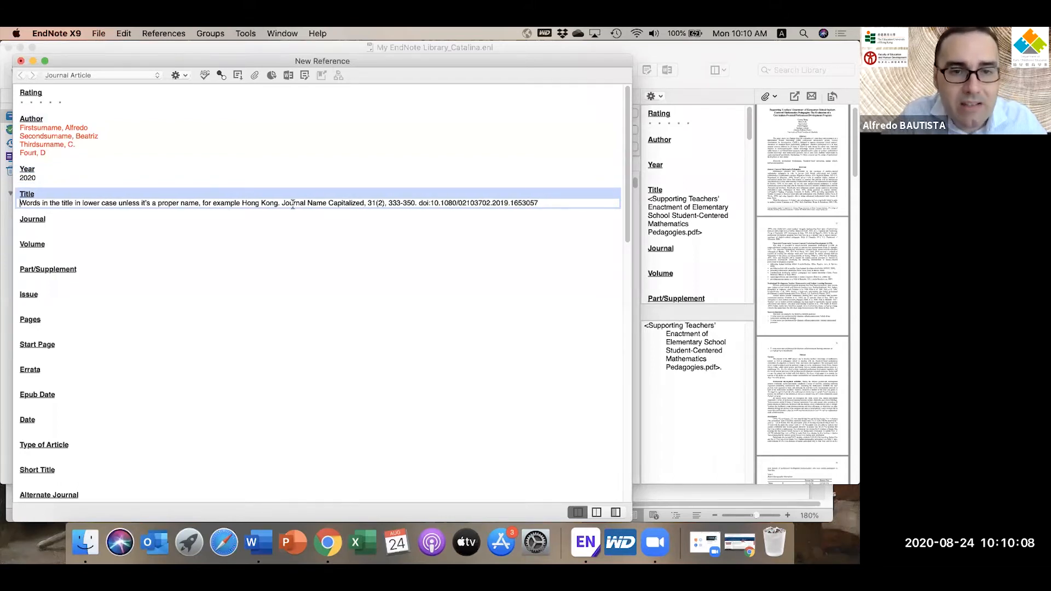
Step: Copy the text from "Journal Name Capitalized" onward and remove it from the title, along with the period after "Hong Kong"
{"action": "left_click_drag", "start_coordinate": [281, 203], "coordinate": [582, 218]}
{"action": "key", "text": "super+c"}
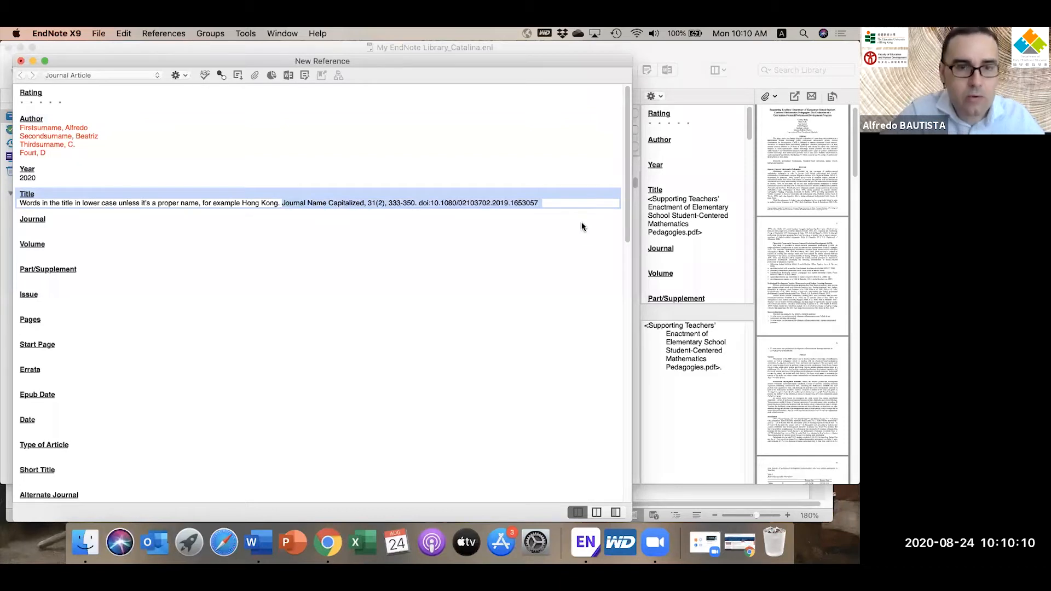
{"action": "key", "text": "BackSpace"}
{"action": "key", "text": "BackSpace"}
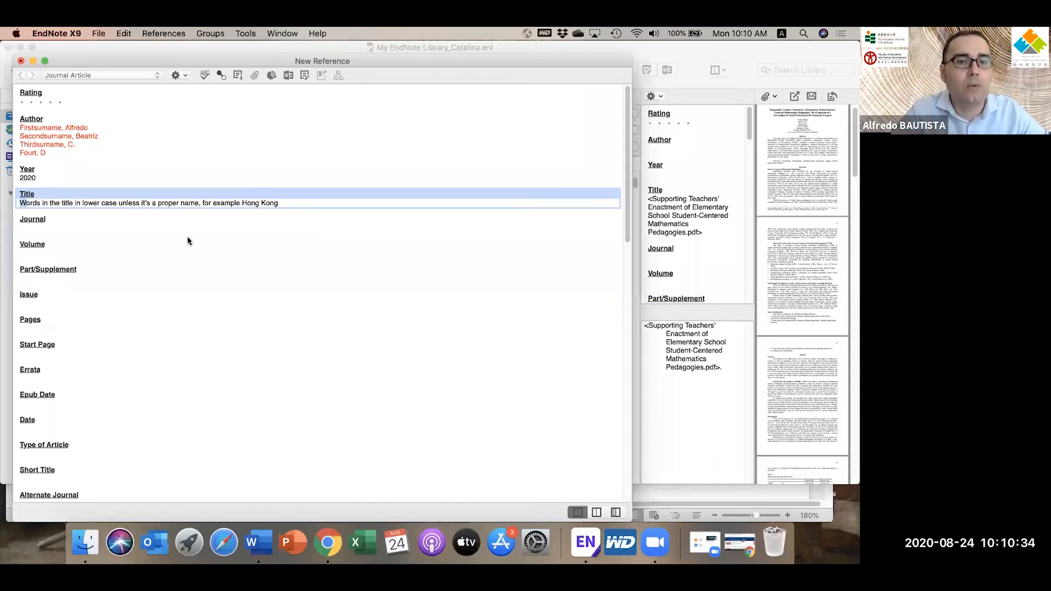
{"action": "left_click", "coordinate": [243, 203]}
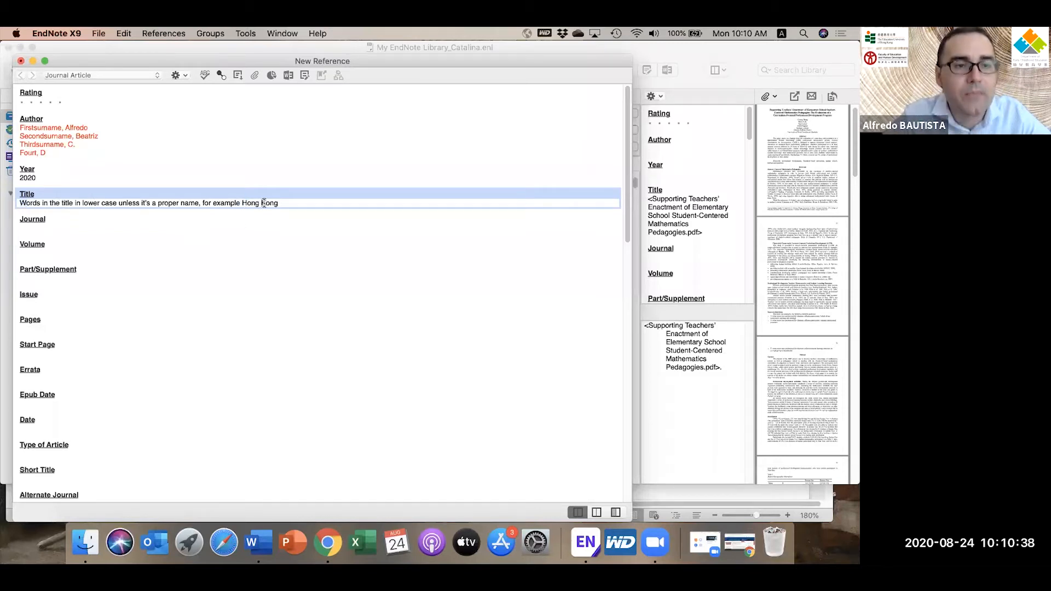
Step: Paste the journal details into the Journal field and cut the volume, pages and DOI, keeping only "Journal Name Capitalized"
{"action": "left_click", "coordinate": [62, 228]}
{"action": "key", "text": "super+v"}
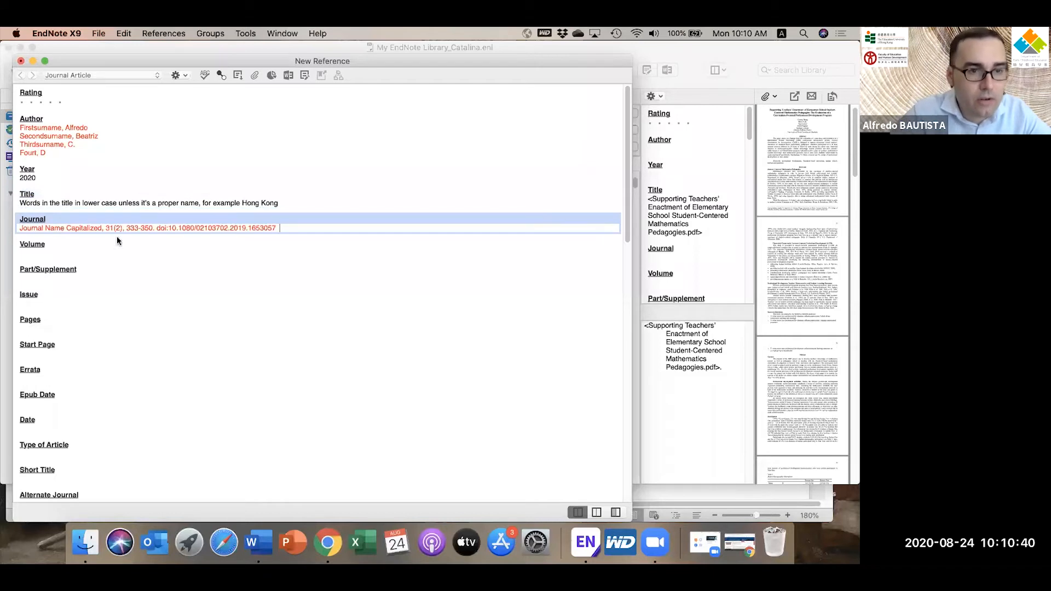
{"action": "left_click_drag", "start_coordinate": [105, 228], "coordinate": [338, 232]}
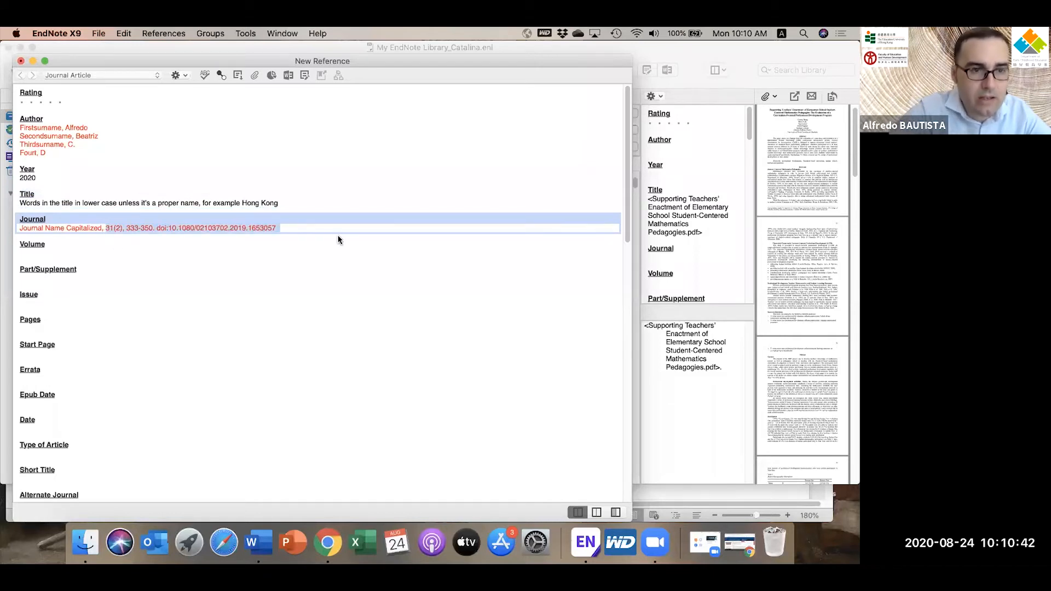
{"action": "key", "text": "BackSpace"}
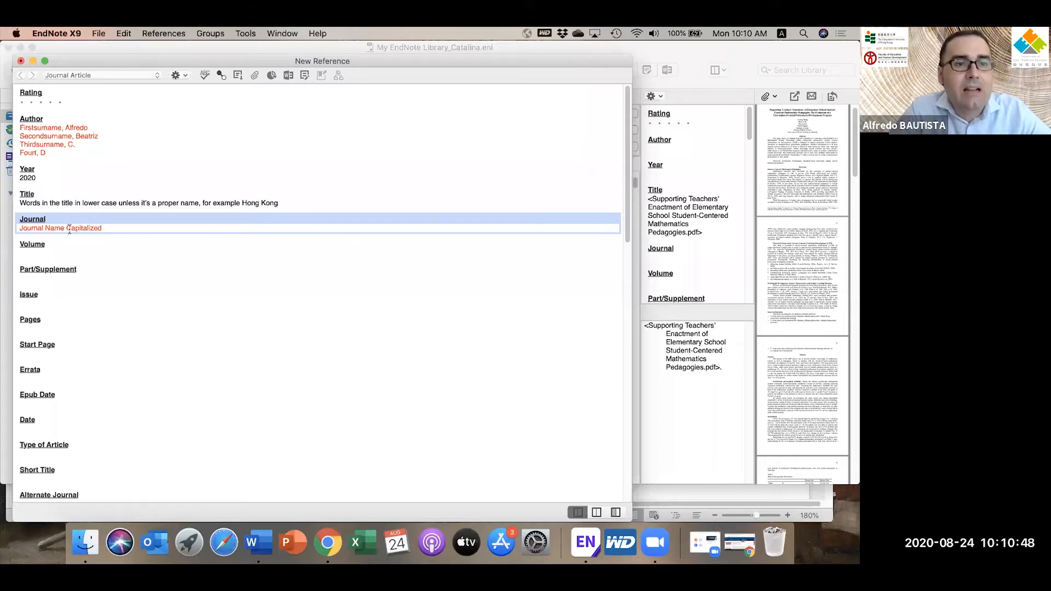
Step: Fill in the publication details with Volume 31, Issue 3 and Pages 333-356
{"action": "left_click", "coordinate": [40, 254]}
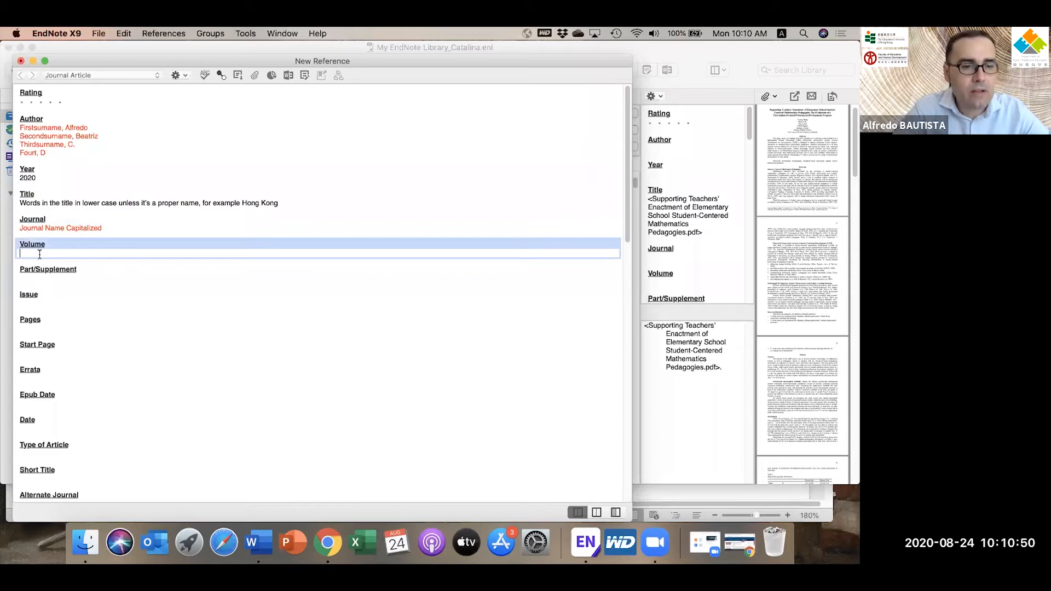
{"action": "type", "text": "3"}
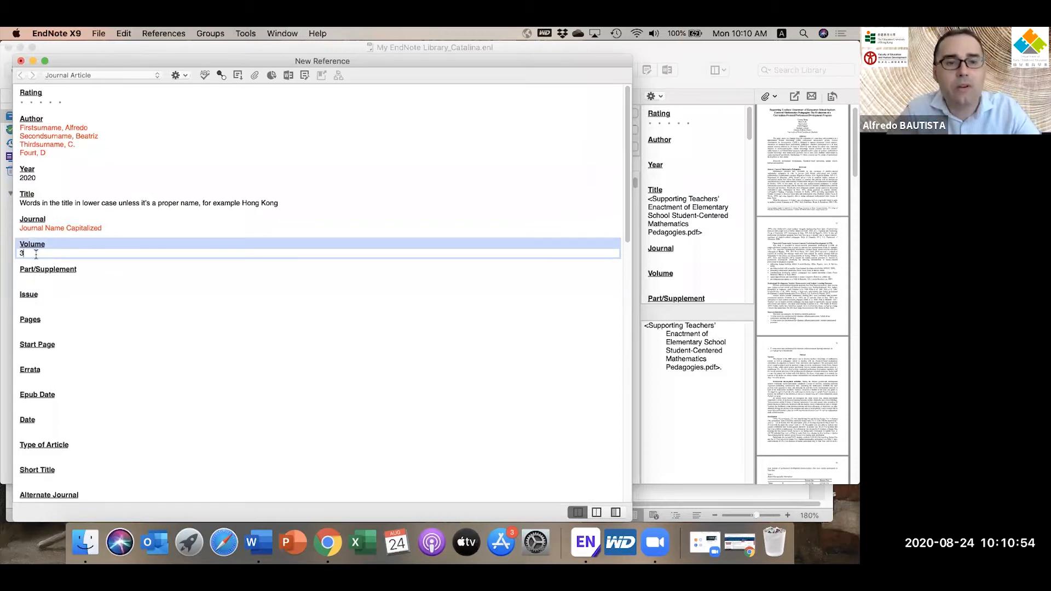
{"action": "left_click", "coordinate": [40, 302]}
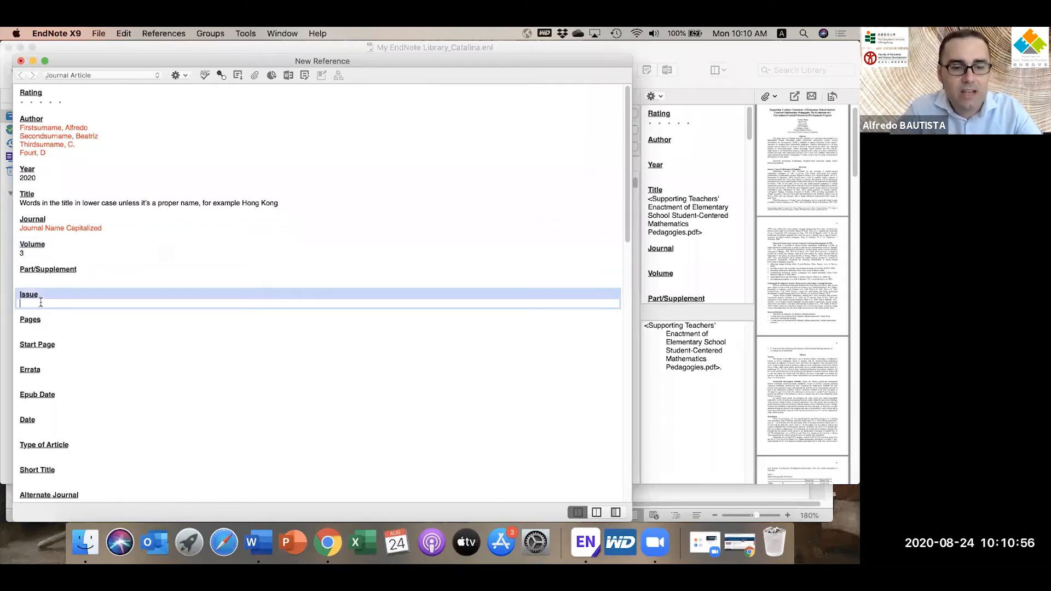
{"action": "left_click", "coordinate": [36, 254]}
{"action": "type", "text": "1"}
{"action": "left_click", "coordinate": [39, 301]}
{"action": "type", "text": "3"}
{"action": "left_click", "coordinate": [43, 329]}
{"action": "type", "text": "333-356"}
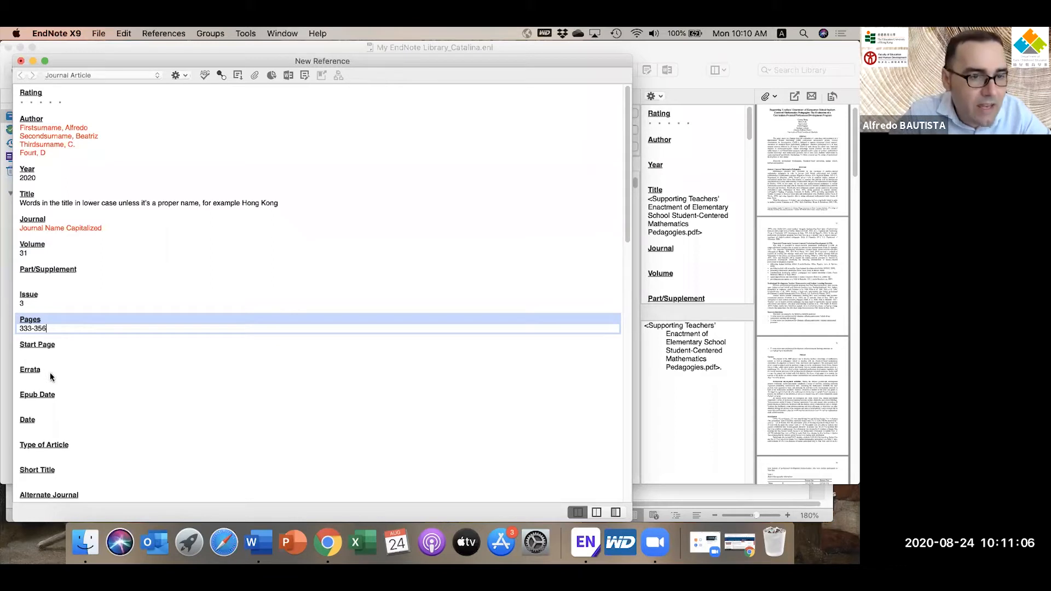
Step: Paste the remaining citation text into the DOI field and strip everything before the number, keeping 10.1080/02103702.2019.1653057
{"action": "scroll", "coordinate": [50, 372], "scroll_direction": "down", "scroll_amount": 5}
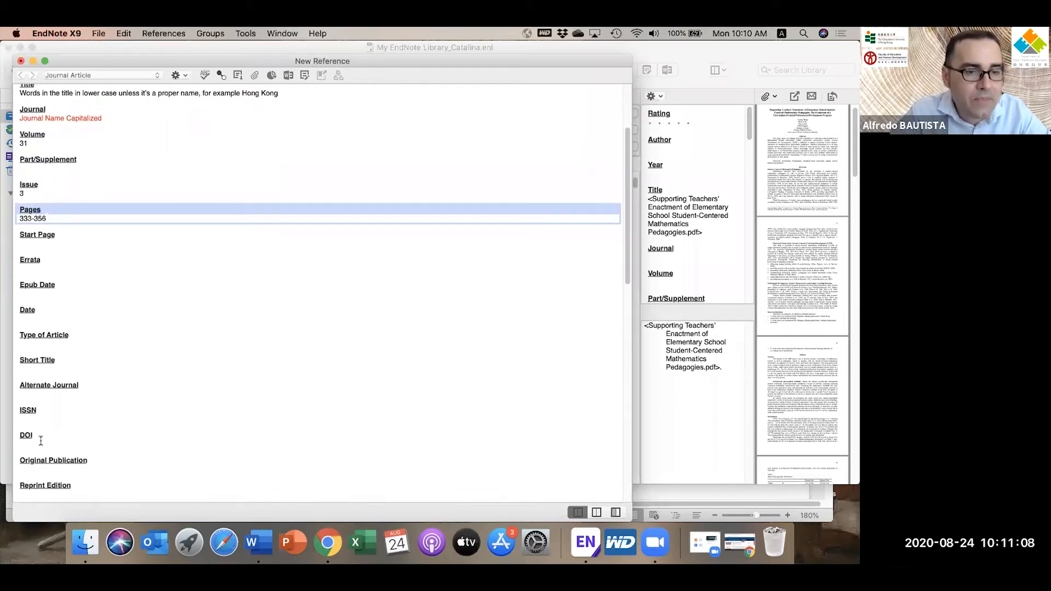
{"action": "left_click", "coordinate": [40, 441]}
{"action": "type", "text": "31(2), 333-350. doi:10.1080/02103702.2019.1653057"}
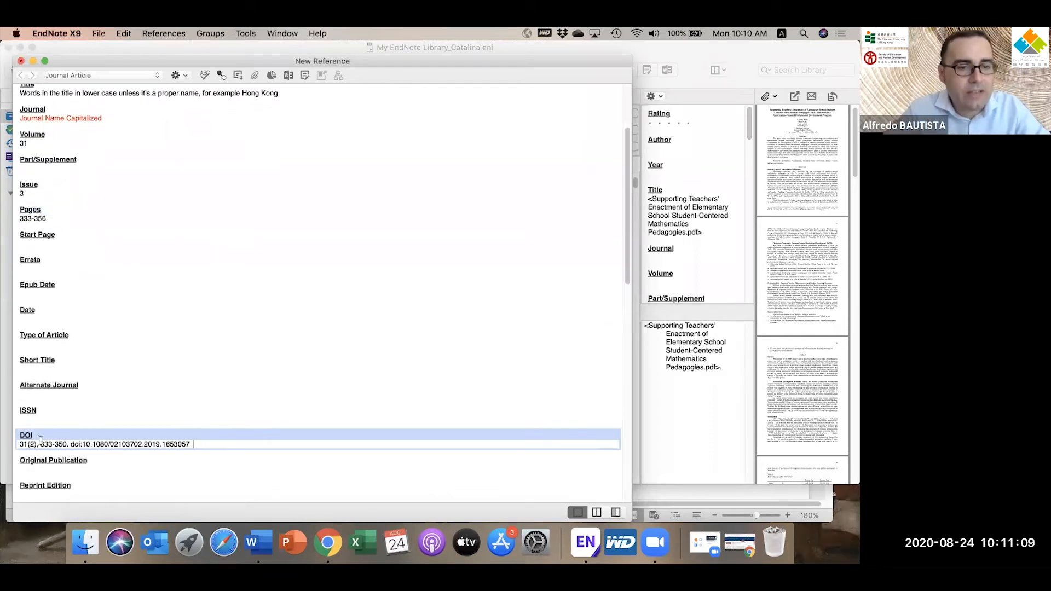
{"action": "left_click", "coordinate": [81, 444]}
{"action": "key", "text": "BackSpace"}
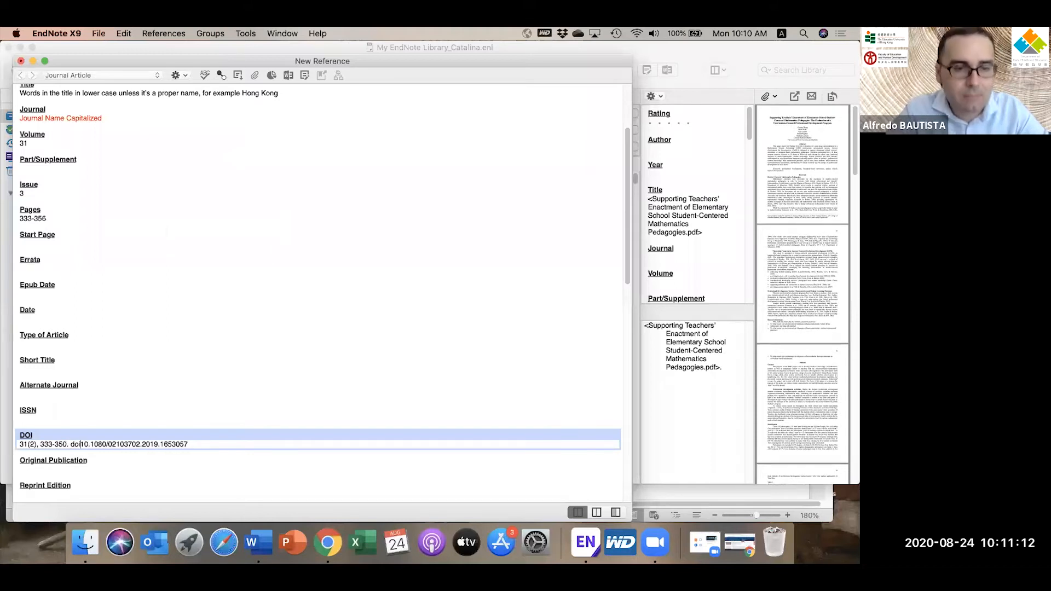
{"action": "key", "text": "BackSpace"}
{"action": "key", "text": "BackSpace"}
{"action": "key", "text": "BackSpace"}
{"action": "key", "text": "BackSpace"}
{"action": "key", "text": "BackSpace"}
{"action": "key", "text": "BackSpace"}
{"action": "key", "text": "BackSpace"}
{"action": "key", "text": "BackSpace"}
{"action": "key", "text": "BackSpace"}
{"action": "key", "text": "BackSpace"}
{"action": "key", "text": "BackSpace"}
{"action": "key", "text": "BackSpace"}
{"action": "key", "text": "BackSpace"}
{"action": "key", "text": "BackSpace"}
{"action": "key", "text": "BackSpace"}
{"action": "key", "text": "BackSpace"}
{"action": "key", "text": "BackSpace"}
{"action": "key", "text": "BackSpace"}
{"action": "key", "text": "BackSpace"}
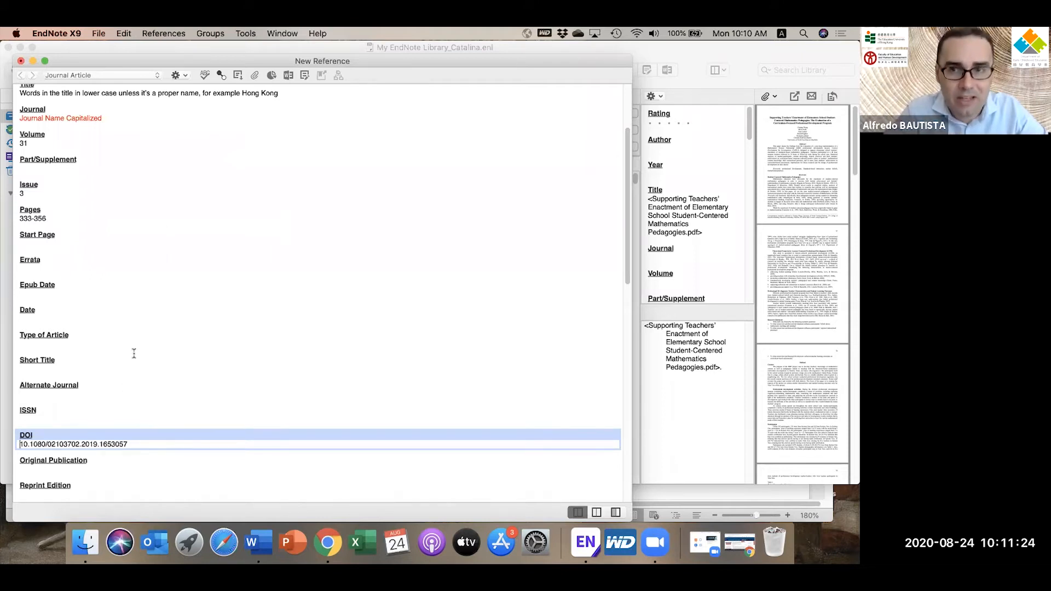
Step: Review the completed fields, close the new reference and save its changes to the library
{"action": "scroll", "coordinate": [164, 314], "scroll_direction": "up", "scroll_amount": 5}
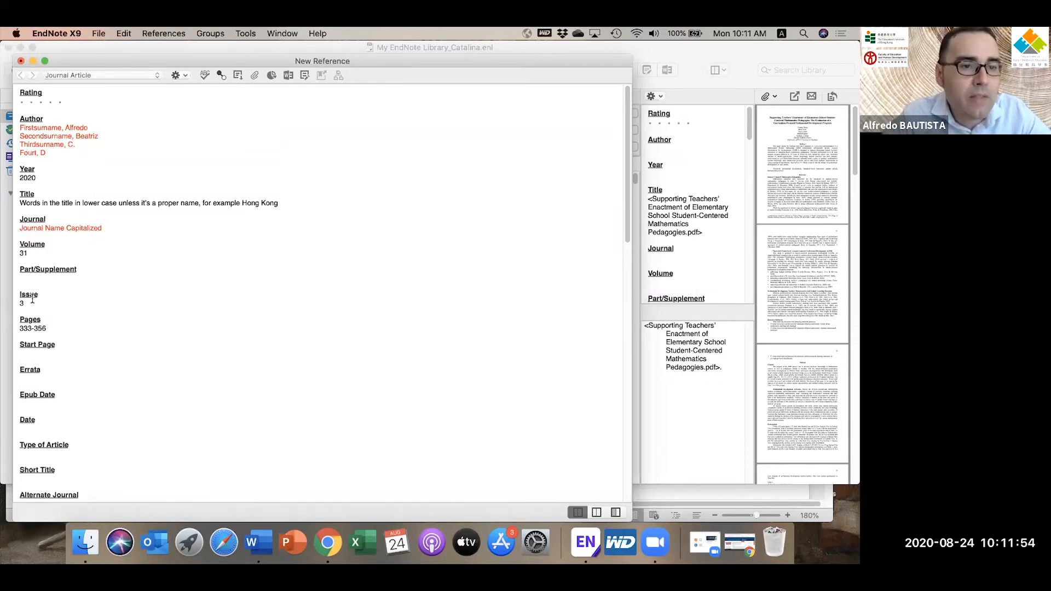
{"action": "scroll", "coordinate": [39, 330], "scroll_direction": "down", "scroll_amount": 5}
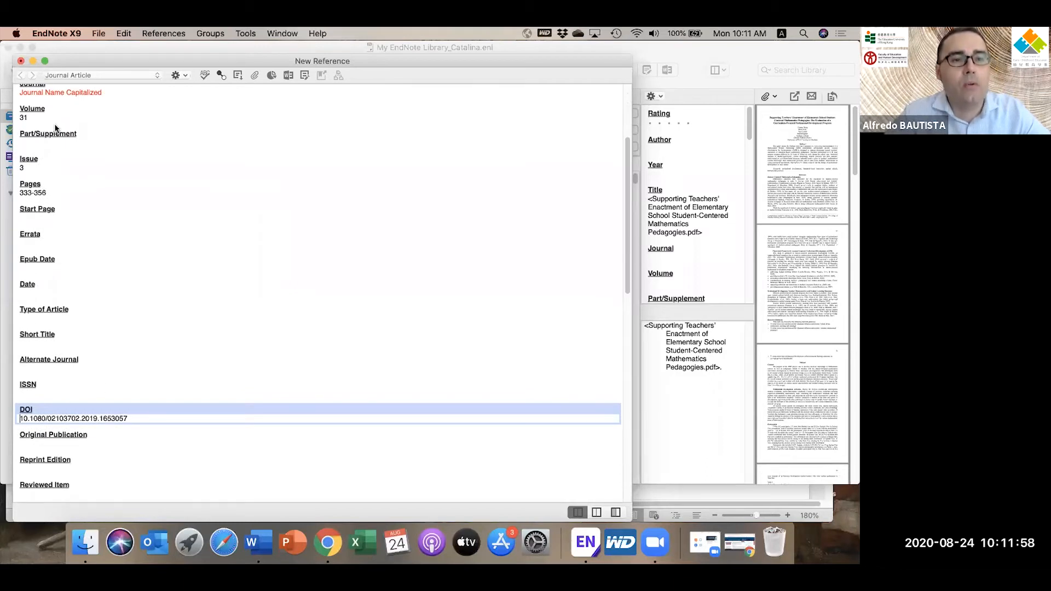
{"action": "left_click", "coordinate": [20, 62]}
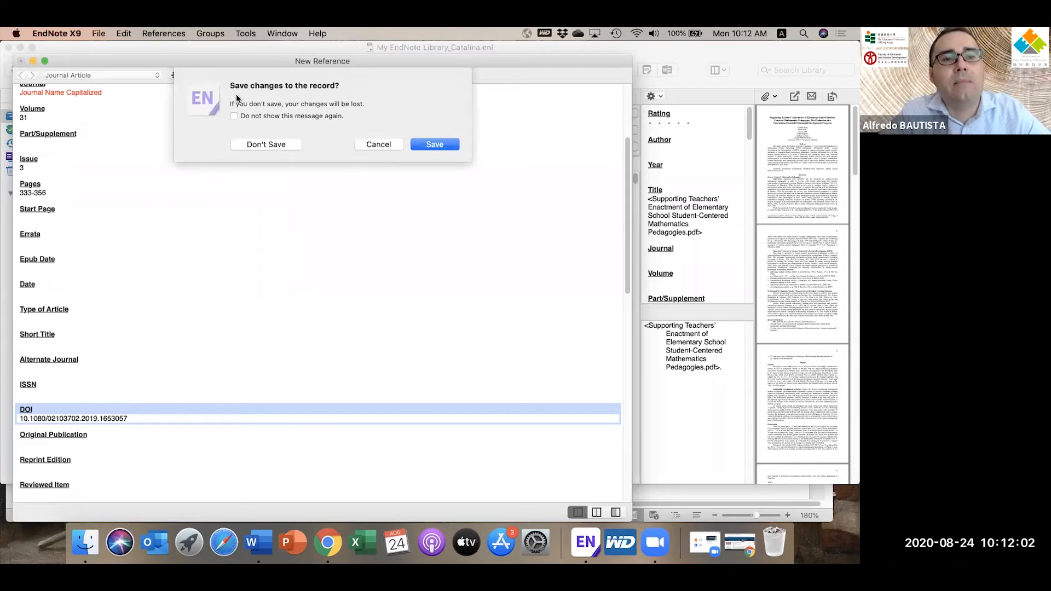
{"action": "left_click", "coordinate": [436, 145]}
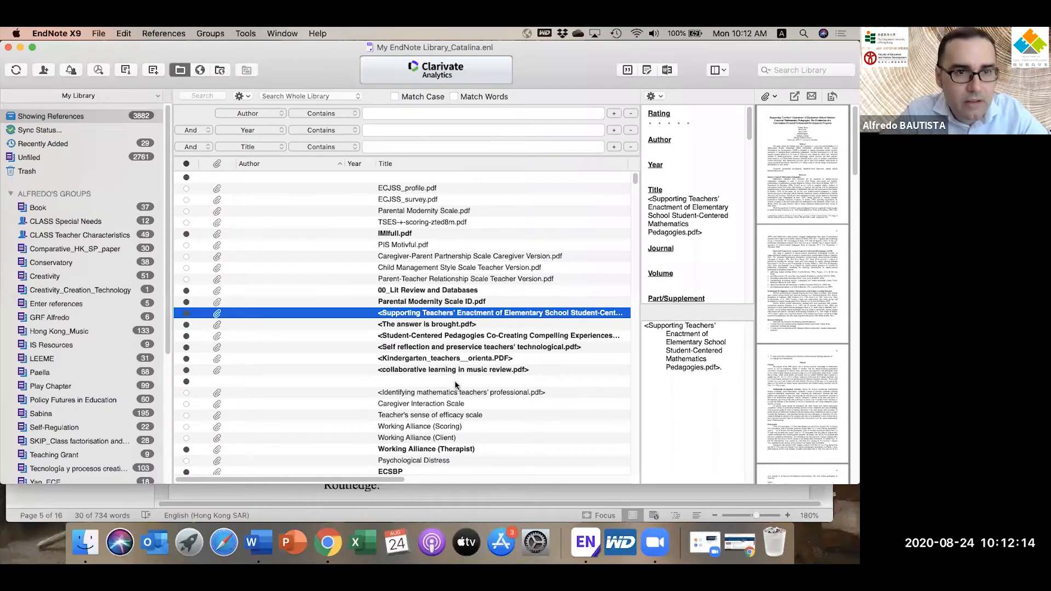
Step: Search the library for references whose author contains FIRST and widen the pane previewing the formatted citation
{"action": "scroll", "coordinate": [456, 385], "scroll_direction": "down", "scroll_amount": 3}
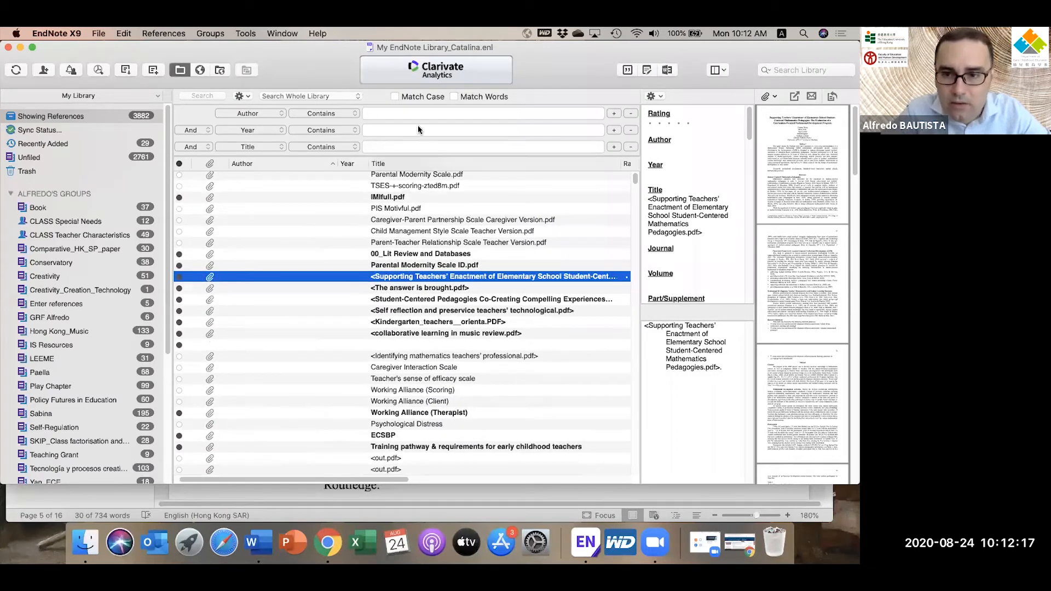
{"action": "left_click", "coordinate": [386, 114]}
{"action": "type", "text": "FIRST"}
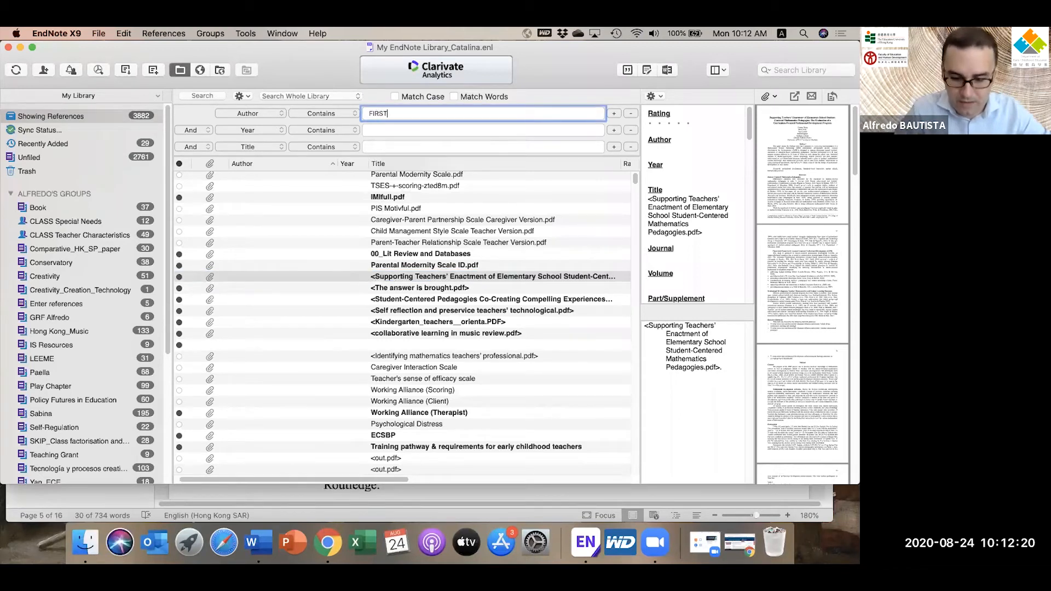
{"action": "key", "text": "Return"}
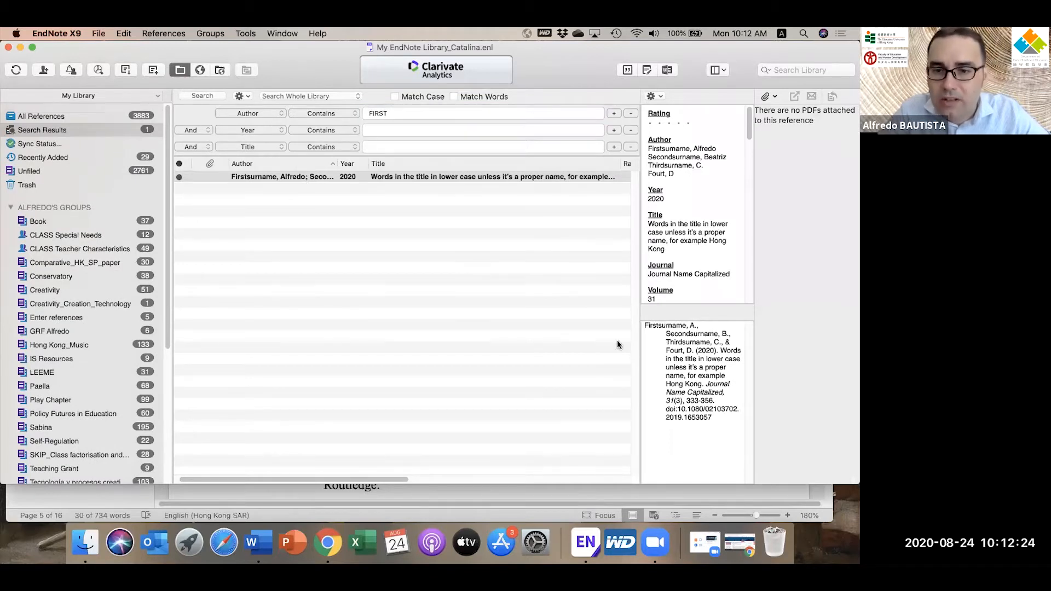
{"action": "left_click_drag", "start_coordinate": [641, 350], "coordinate": [571, 323]}
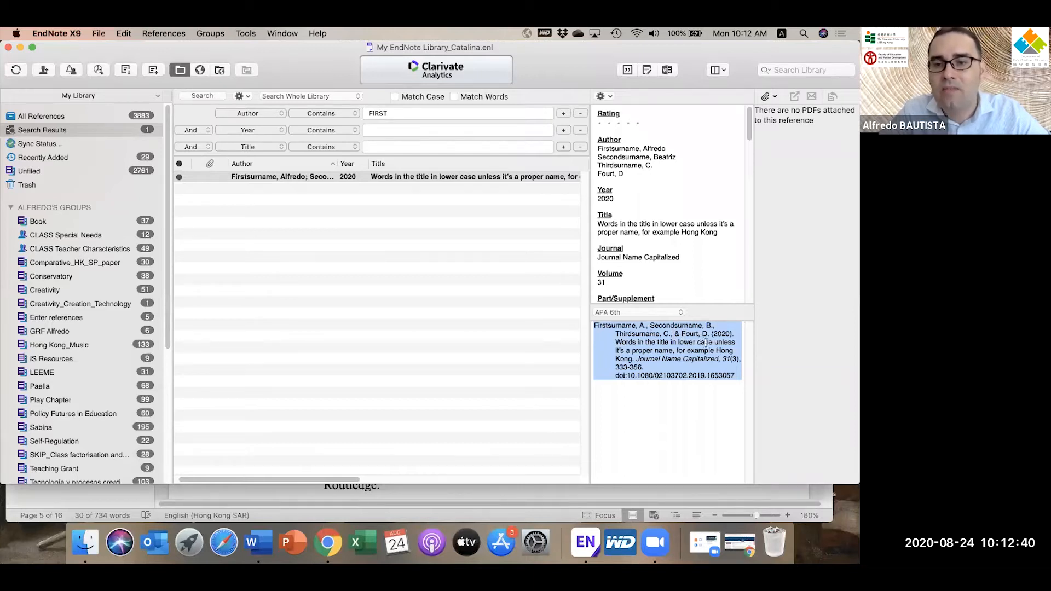
Step: Open the found reference, change the first author's surname to FXXXXXXXXXXX, save the record and check its citation preview
{"action": "left_click", "coordinate": [290, 177]}
{"action": "double_click", "coordinate": [291, 178]}
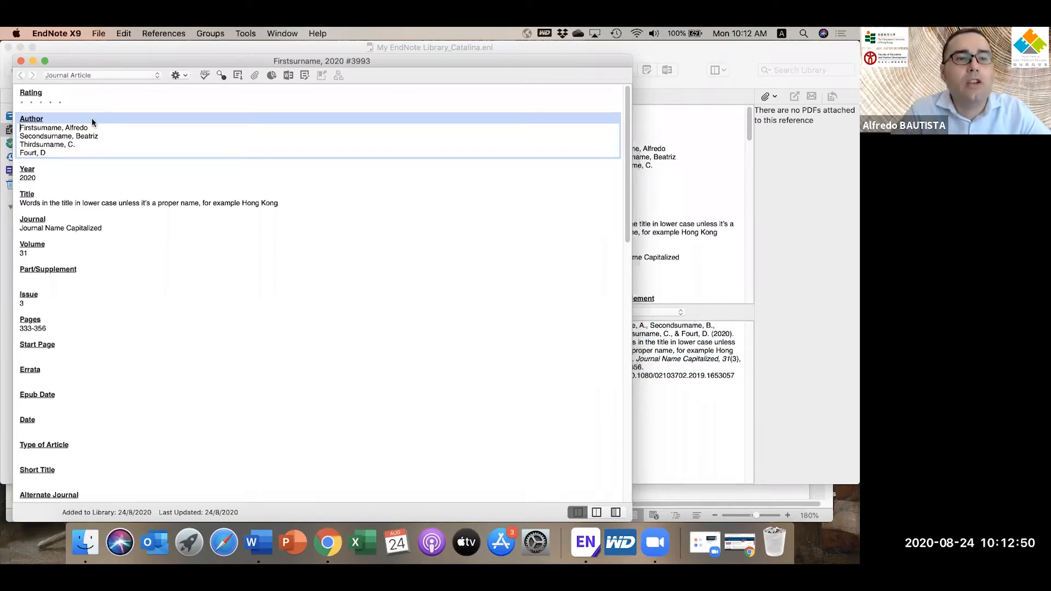
{"action": "left_click", "coordinate": [62, 128]}
{"action": "key", "text": "BackSpace"}
{"action": "key", "text": "BackSpace"}
{"action": "key", "text": "BackSpace"}
{"action": "key", "text": "BackSpace"}
{"action": "key", "text": "BackSpace"}
{"action": "key", "text": "BackSpace"}
{"action": "key", "text": "BackSpace"}
{"action": "key", "text": "BackSpace"}
{"action": "key", "text": "BackSpace"}
{"action": "key", "text": "BackSpace"}
{"action": "key", "text": "BackSpace"}
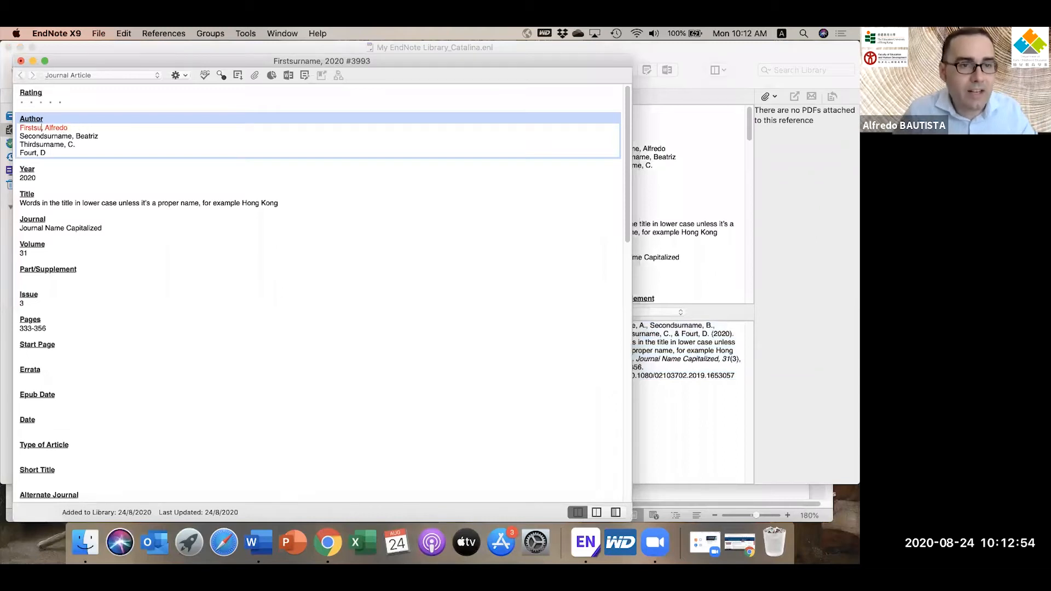
{"action": "type", "text": "XXXXXXXXXX"}
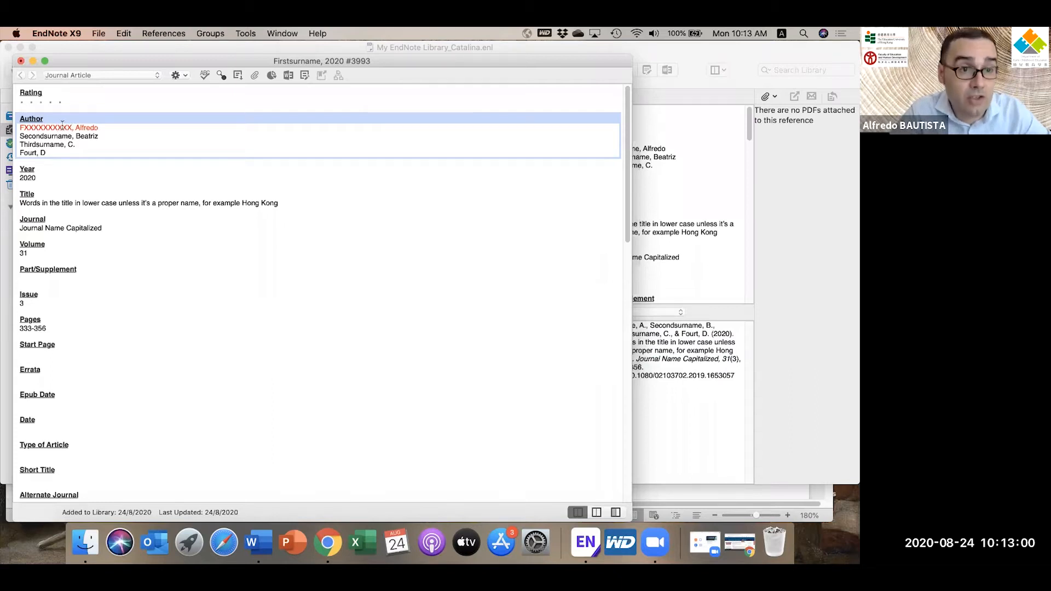
{"action": "left_click", "coordinate": [21, 61]}
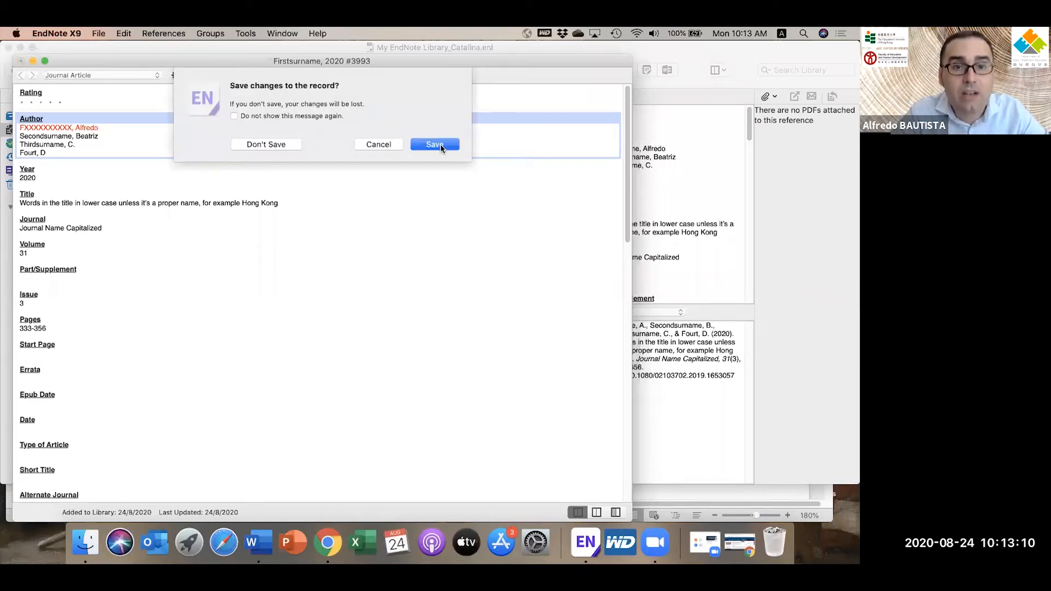
{"action": "left_click", "coordinate": [440, 144]}
{"action": "left_click_drag", "start_coordinate": [594, 326], "coordinate": [737, 375]}
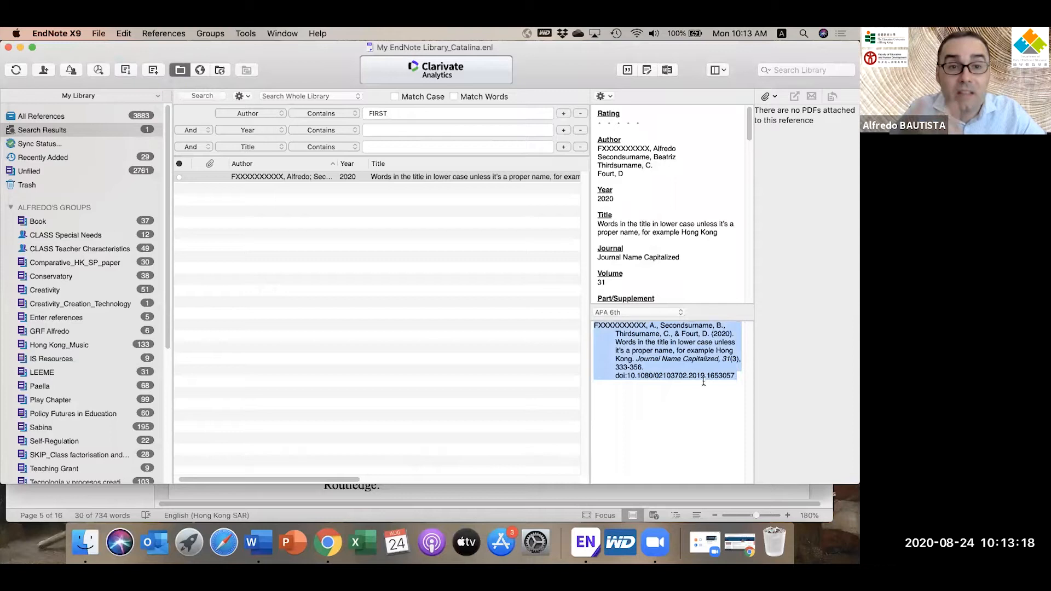
Step: Return to the full reference list, and copy the second journal article citation from the EndNote Workshop document in Word
{"action": "left_click", "coordinate": [41, 117]}
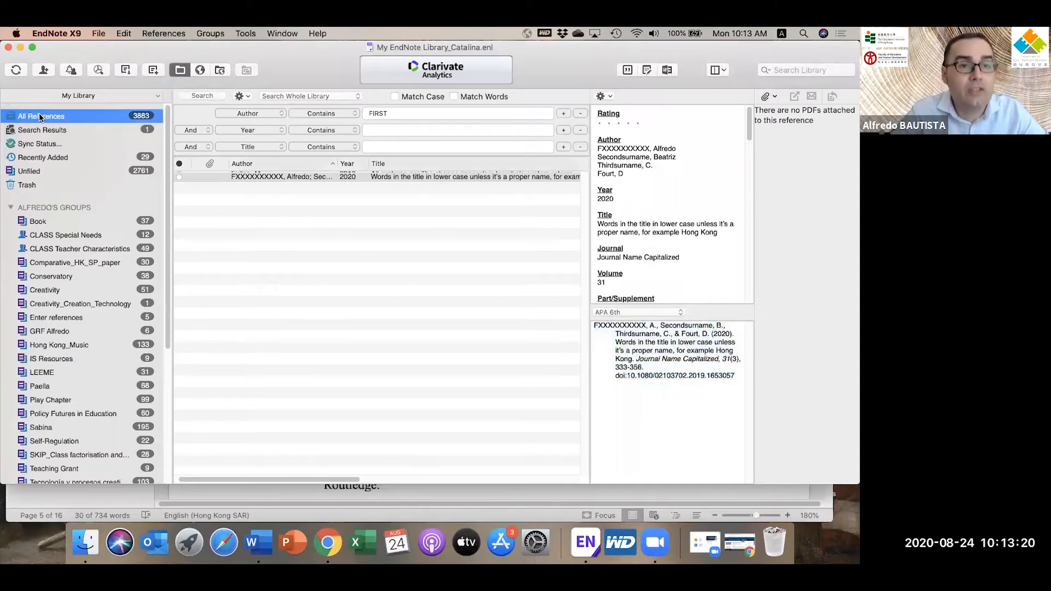
{"action": "left_click", "coordinate": [164, 34]}
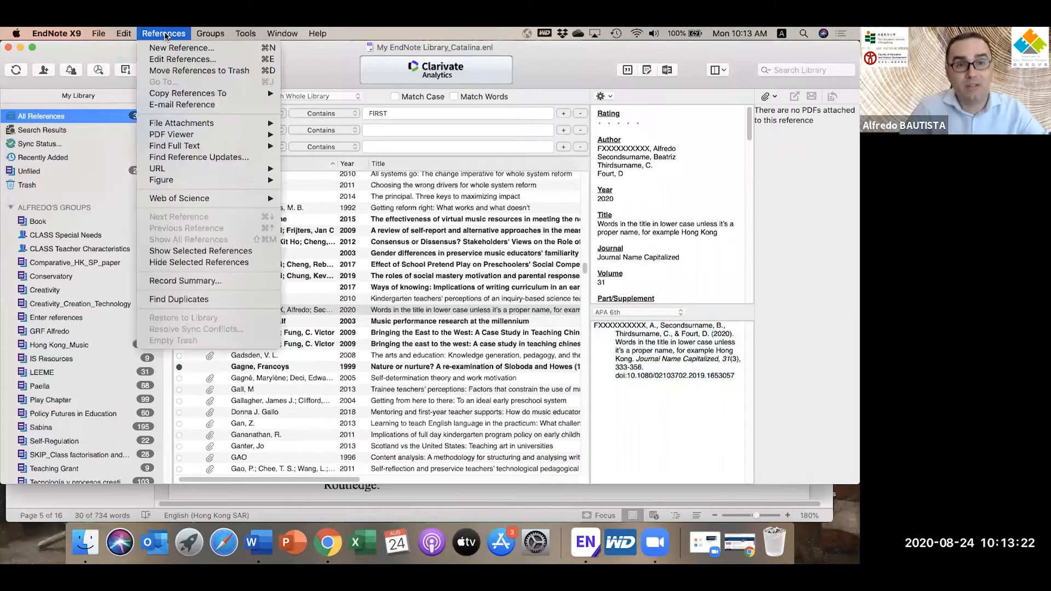
{"action": "left_click", "coordinate": [511, 498]}
{"action": "left_click", "coordinate": [280, 226]}
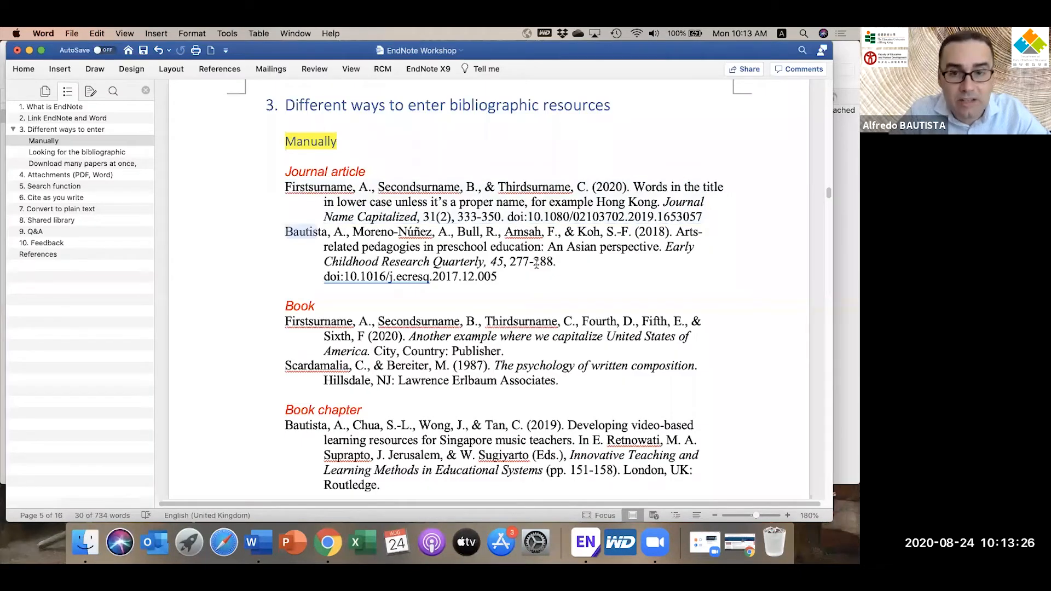
{"action": "left_click_drag", "start_coordinate": [285, 231], "coordinate": [544, 278]}
{"action": "key", "text": "super+c"}
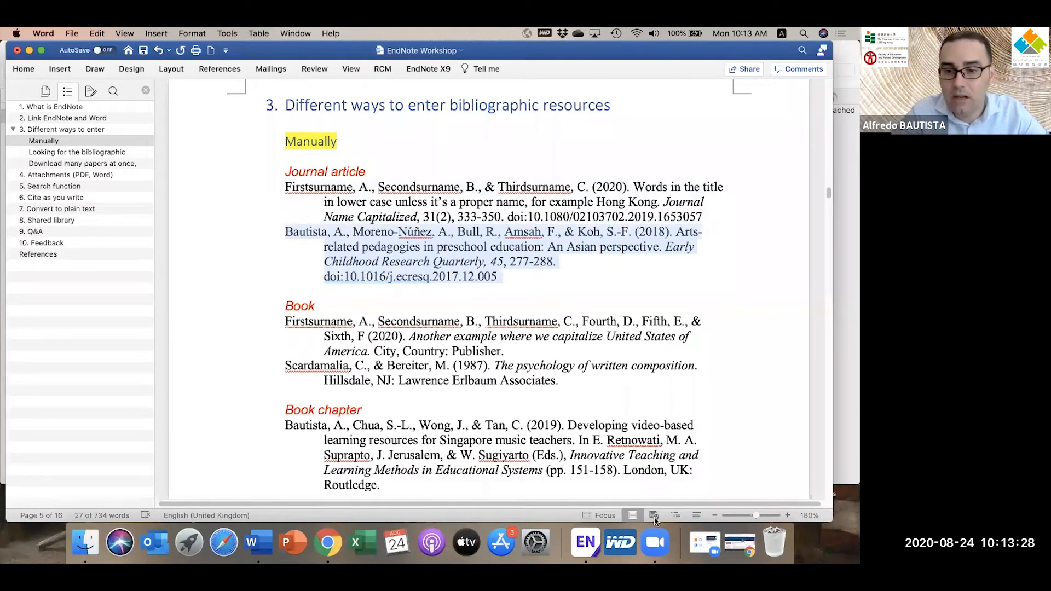
Step: Switch back to EndNote, create a new journal article reference and paste the copied citation into its Author field
{"action": "left_click", "coordinate": [585, 542]}
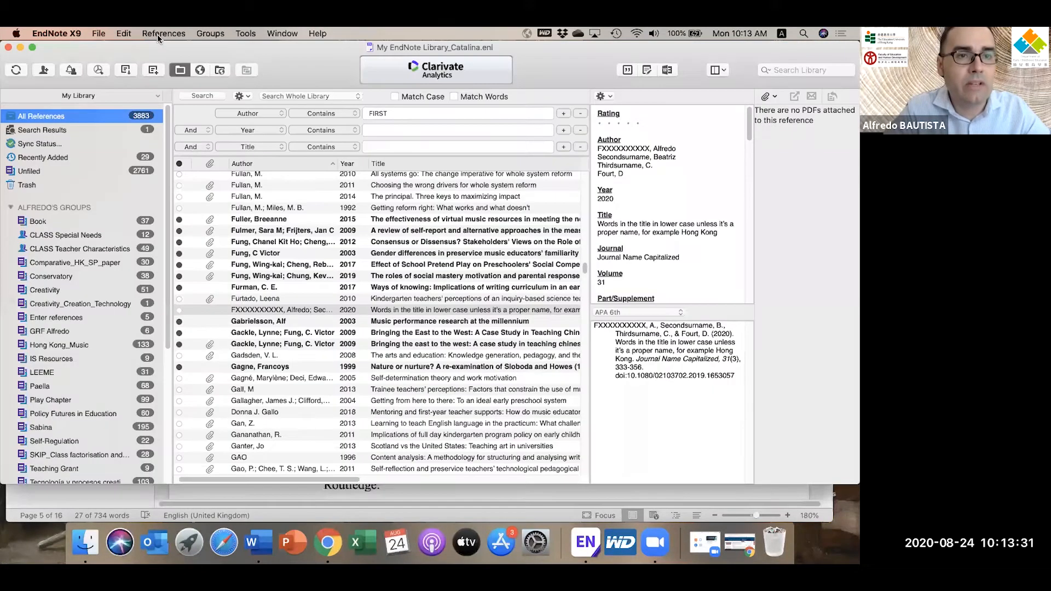
{"action": "left_click", "coordinate": [164, 33]}
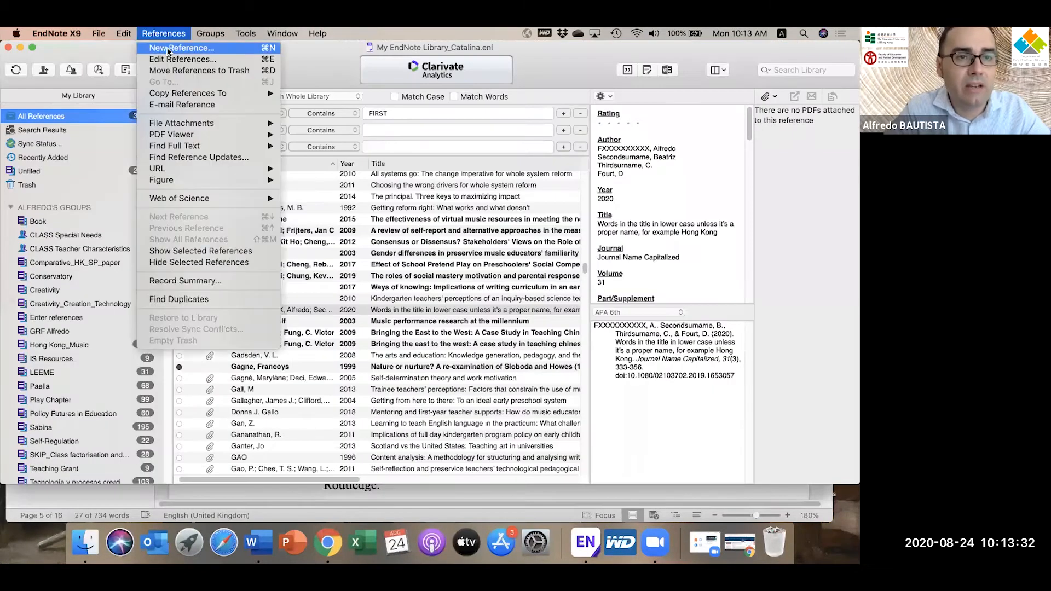
{"action": "left_click", "coordinate": [461, 308]}
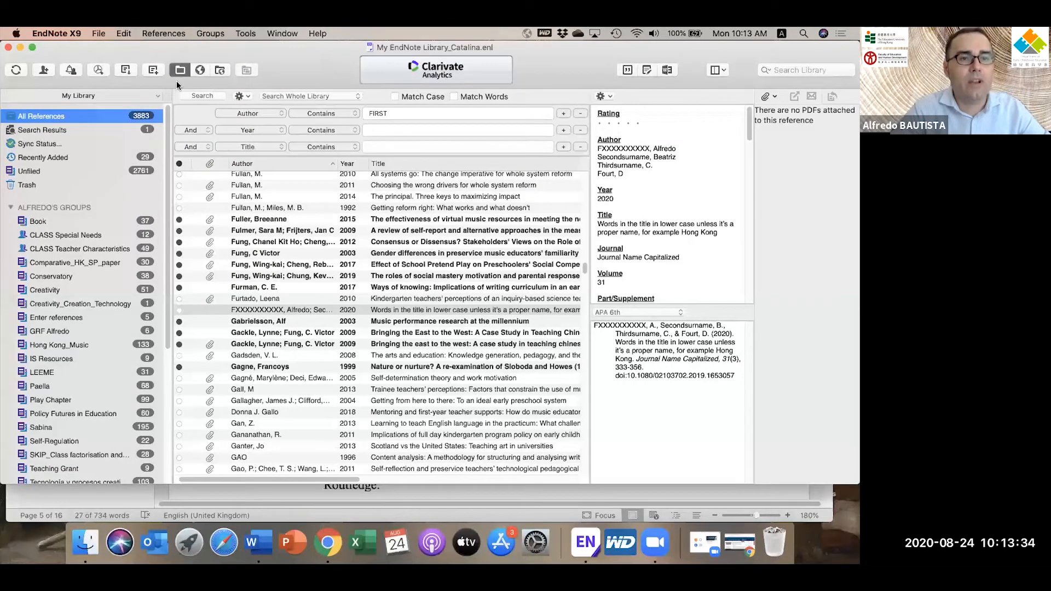
{"action": "left_click", "coordinate": [164, 34]}
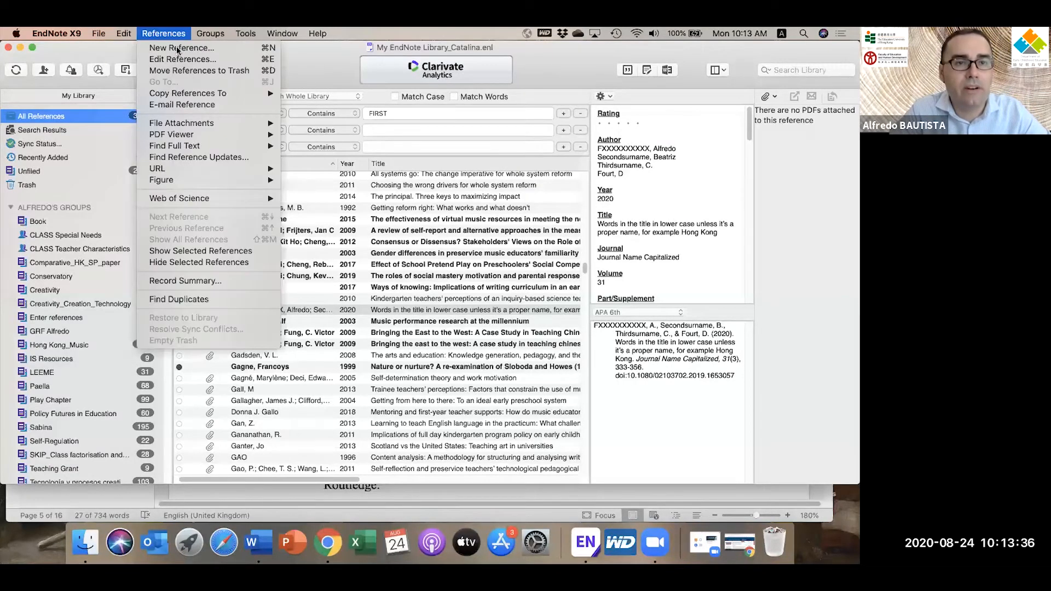
{"action": "left_click", "coordinate": [178, 48]}
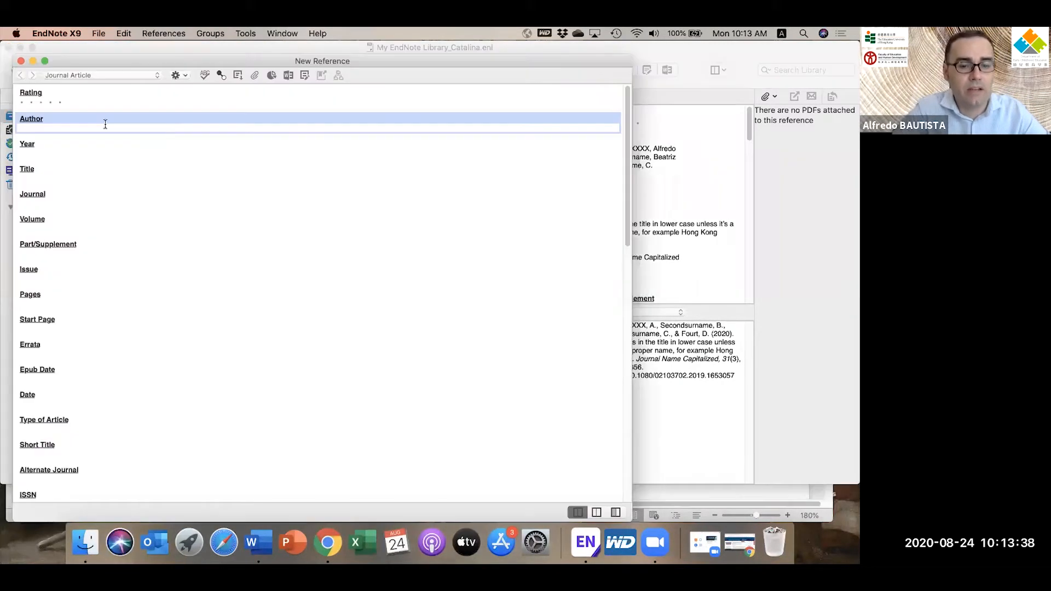
{"action": "key", "text": "super+v"}
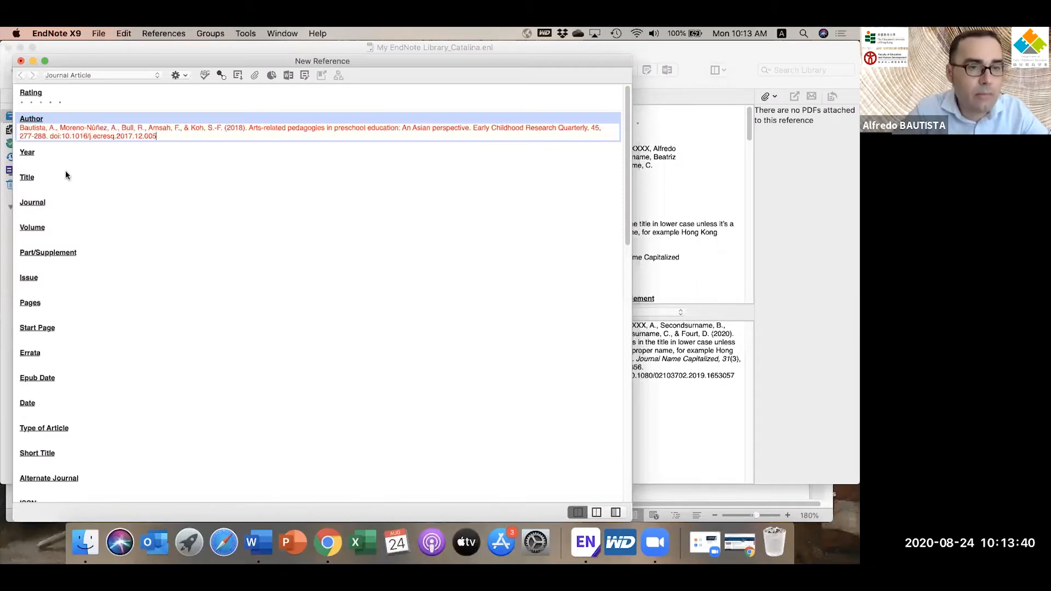
Step: Put the first two authors on their own lines in the Author field, removing the commas that separate them
{"action": "left_click", "coordinate": [60, 127]}
{"action": "key", "text": "BackSpace"}
{"action": "key", "text": "BackSpace"}
{"action": "key", "text": "Return"}
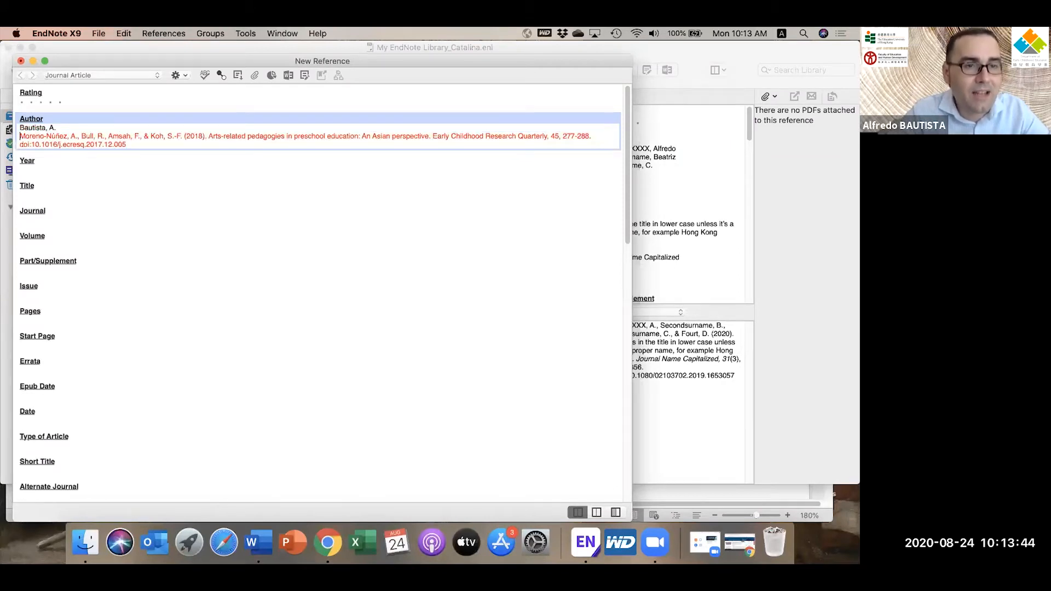
{"action": "left_click", "coordinate": [81, 136]}
{"action": "key", "text": "BackSpace"}
{"action": "key", "text": "BackSpace"}
{"action": "key", "text": "Return"}
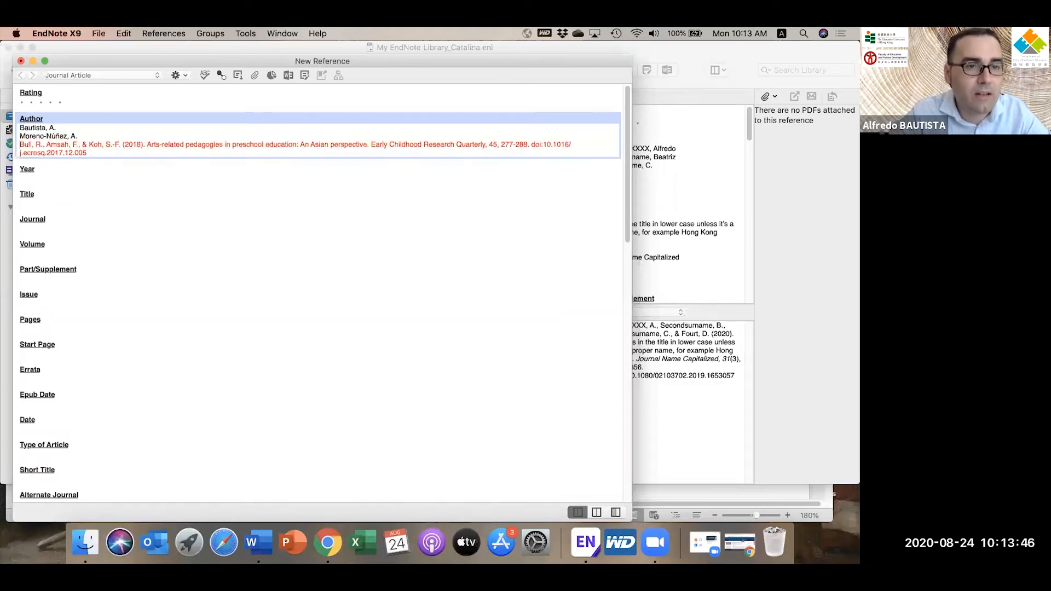
Step: Split the remaining three authors onto separate lines, removing the ampersand and the separating commas
{"action": "left_click", "coordinate": [90, 144]}
{"action": "key", "text": "BackSpace"}
{"action": "key", "text": "BackSpace"}
{"action": "key", "text": "BackSpace"}
{"action": "key", "text": "BackSpace"}
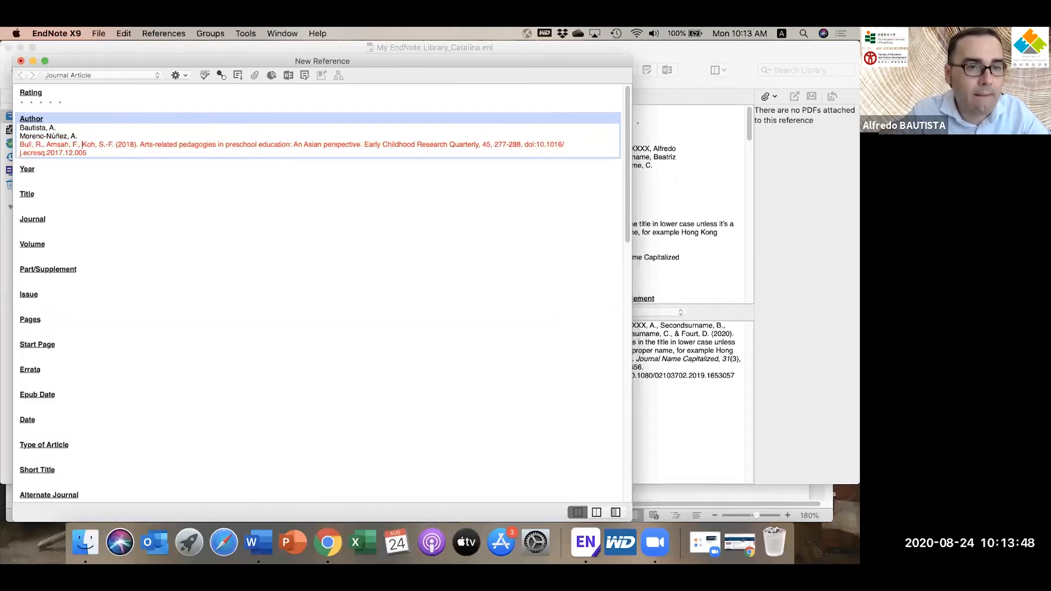
{"action": "key", "text": "Return"}
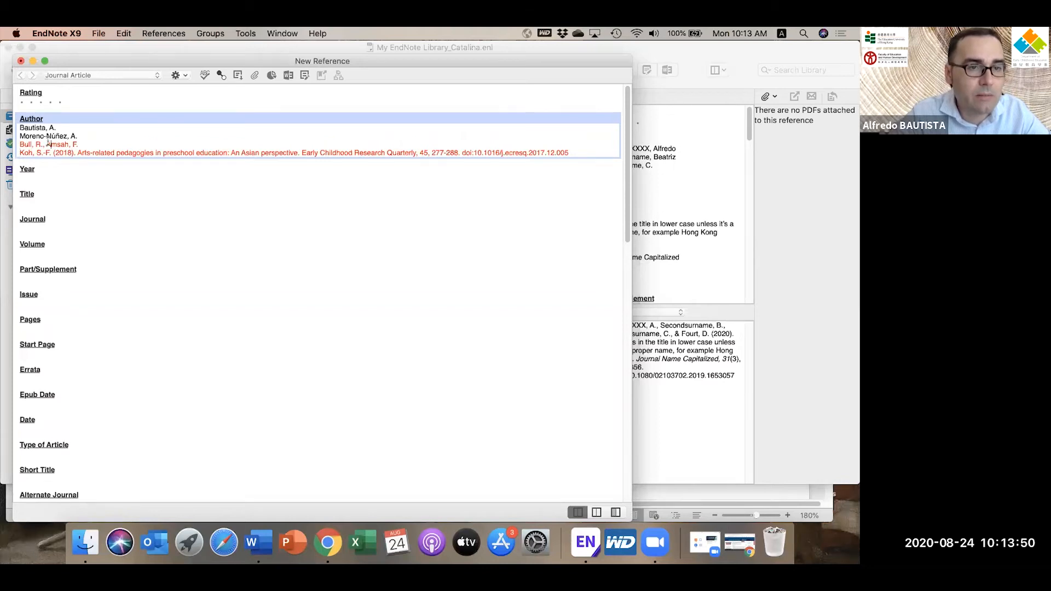
{"action": "left_click", "coordinate": [46, 144]}
{"action": "key", "text": "BackSpace"}
{"action": "key", "text": "BackSpace"}
{"action": "key", "text": "Return"}
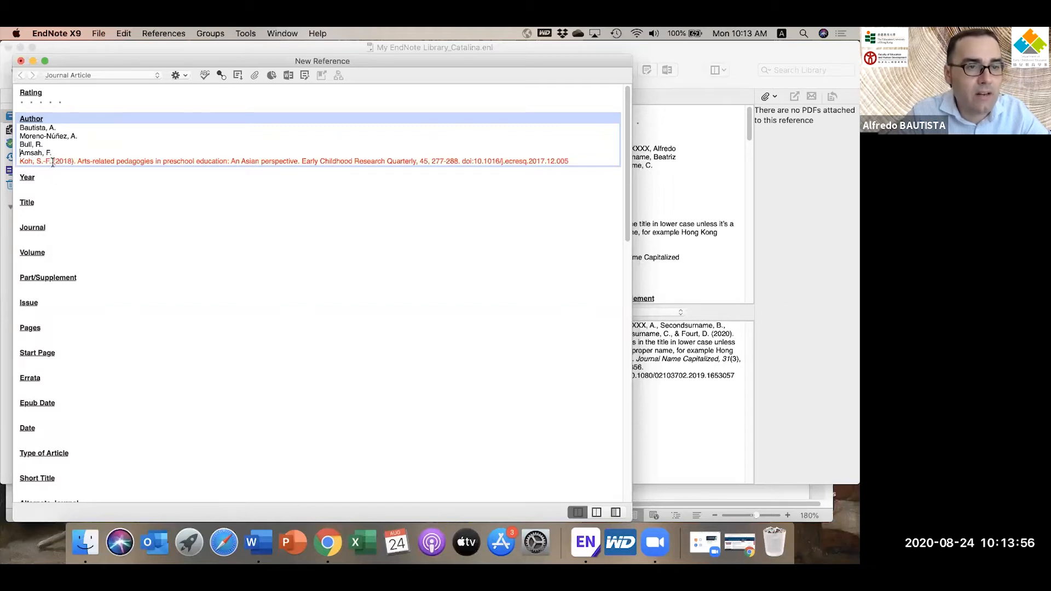
Step: Delete the citation text following the last author and clean up trailing spaces and periods after the authors' initials
{"action": "left_click_drag", "start_coordinate": [54, 162], "coordinate": [543, 187]}
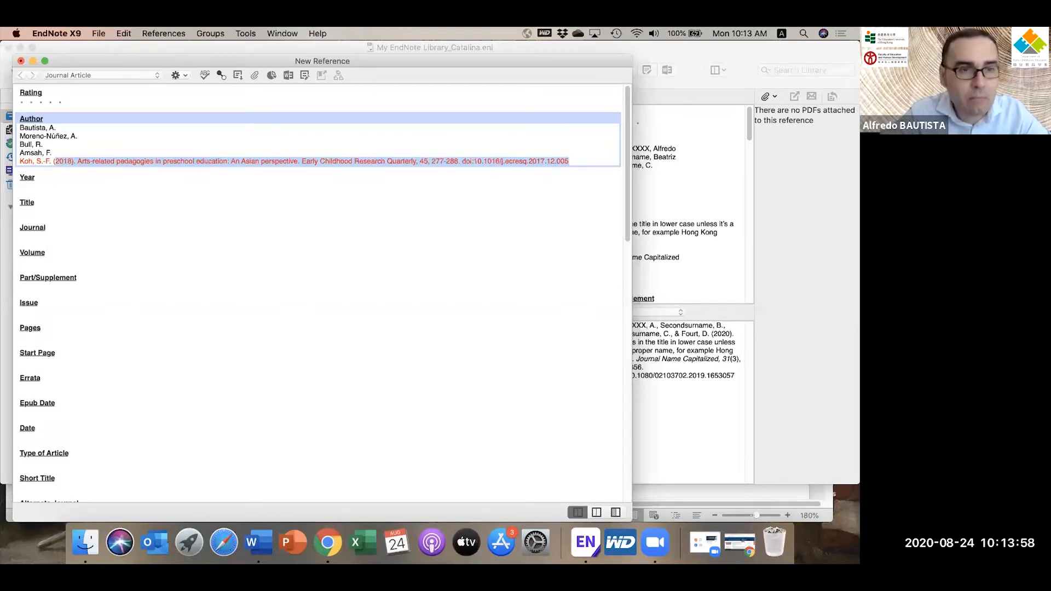
{"action": "key", "text": "BackSpace"}
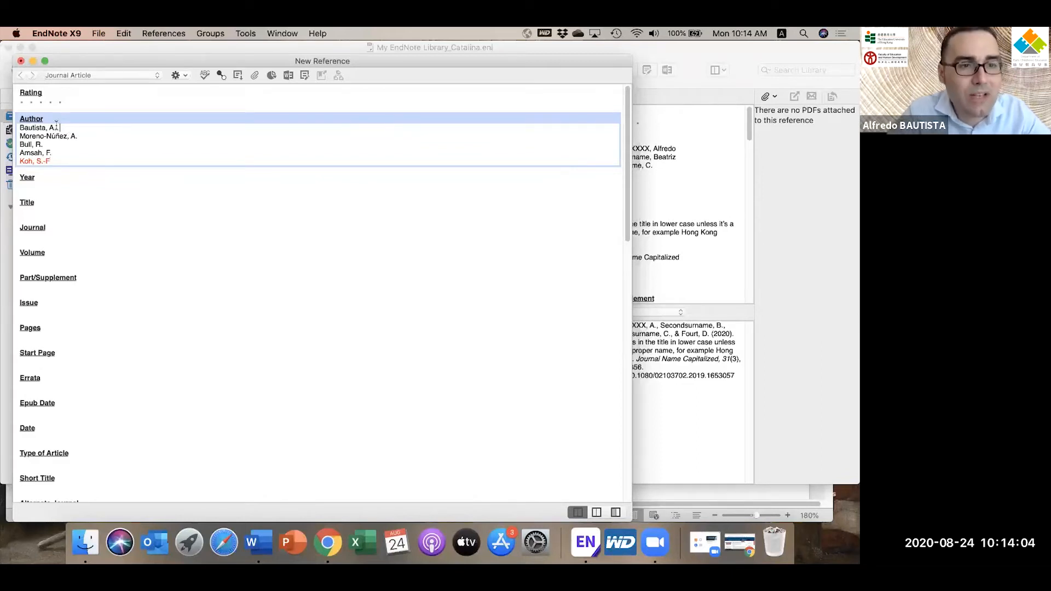
{"action": "key", "text": "BackSpace"}
{"action": "key", "text": "BackSpace"}
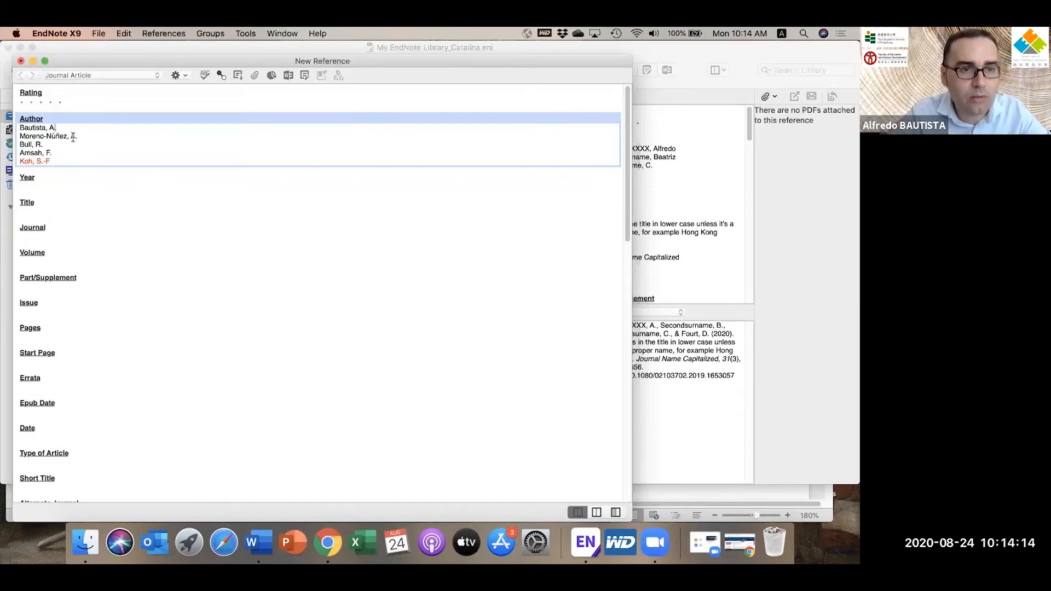
{"action": "left_click", "coordinate": [55, 145]}
{"action": "left_click", "coordinate": [62, 155]}
{"action": "key", "text": "BackSpace"}
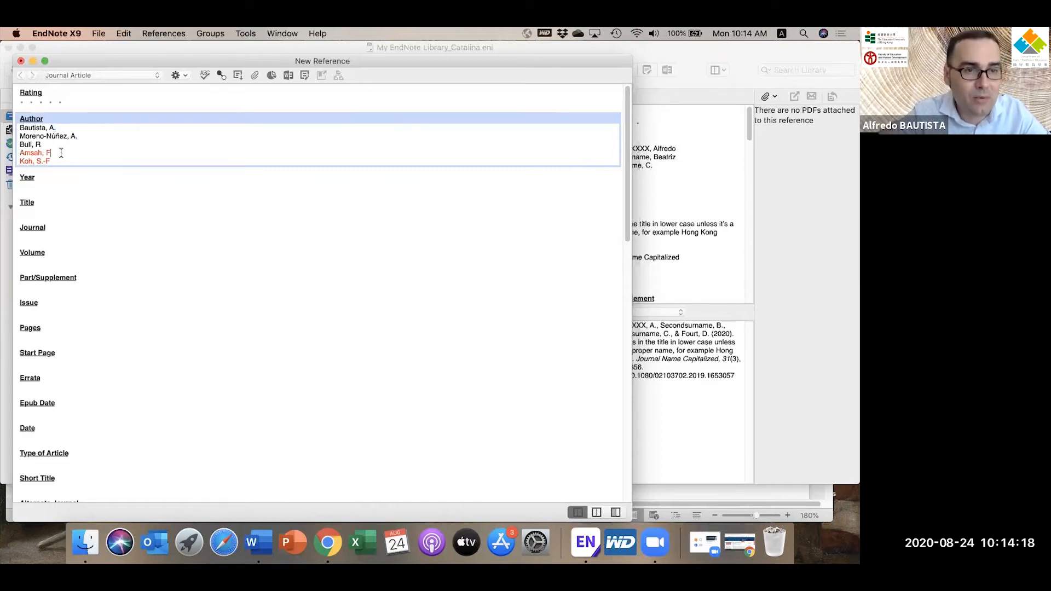
Step: Paste the citation into the Year field and delete everything before and after the year, keeping only 2018
{"action": "left_click", "coordinate": [38, 184]}
{"action": "key", "text": "super+v"}
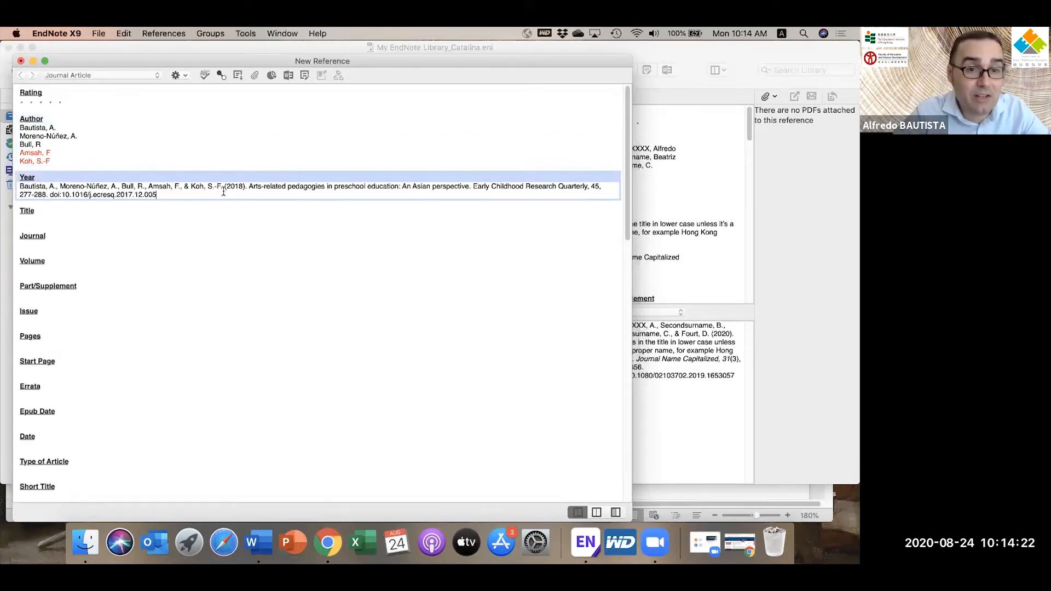
{"action": "left_click", "coordinate": [226, 187]}
{"action": "key", "text": "BackSpace"}
{"action": "key", "text": "BackSpace"}
{"action": "key", "text": "BackSpace"}
{"action": "key", "text": "BackSpace"}
{"action": "key", "text": "BackSpace"}
{"action": "key", "text": "BackSpace"}
{"action": "key", "text": "BackSpace"}
{"action": "key", "text": "BackSpace"}
{"action": "key", "text": "BackSpace"}
{"action": "key", "text": "BackSpace"}
{"action": "key", "text": "BackSpace"}
{"action": "key", "text": "BackSpace"}
{"action": "key", "text": "BackSpace"}
{"action": "key", "text": "BackSpace"}
{"action": "key", "text": "BackSpace"}
{"action": "key", "text": "BackSpace"}
{"action": "key", "text": "BackSpace"}
{"action": "key", "text": "BackSpace"}
{"action": "key", "text": "BackSpace"}
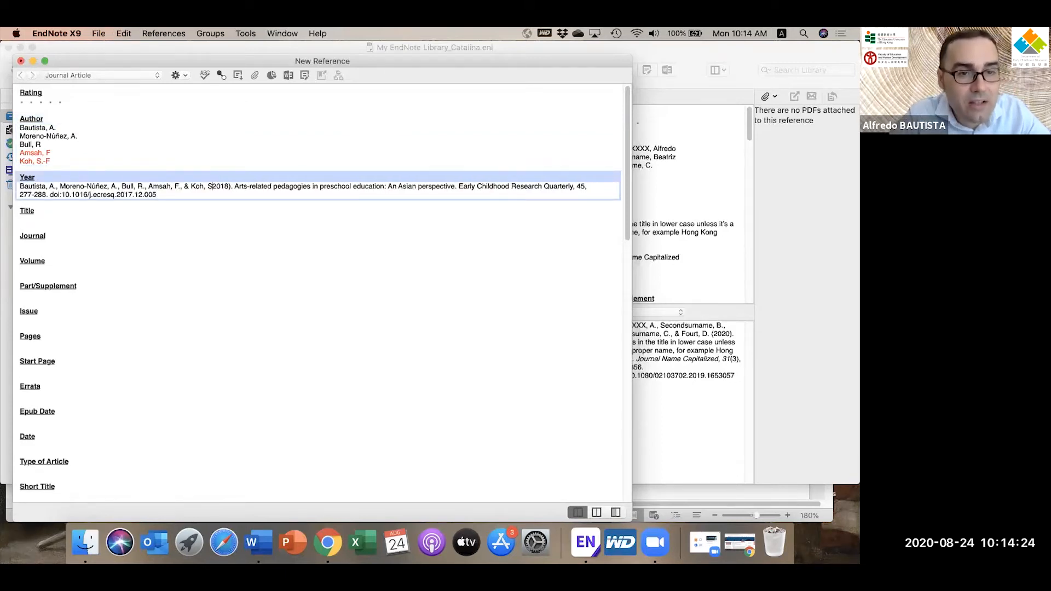
{"action": "key", "text": "BackSpace"}
{"action": "key", "text": "BackSpace"}
{"action": "key", "text": "BackSpace"}
{"action": "key", "text": "BackSpace"}
{"action": "key", "text": "BackSpace"}
{"action": "key", "text": "BackSpace"}
{"action": "key", "text": "BackSpace"}
{"action": "key", "text": "BackSpace"}
{"action": "key", "text": "BackSpace"}
{"action": "key", "text": "BackSpace"}
{"action": "key", "text": "BackSpace"}
{"action": "key", "text": "BackSpace"}
{"action": "key", "text": "BackSpace"}
{"action": "key", "text": "BackSpace"}
{"action": "key", "text": "BackSpace"}
{"action": "key", "text": "BackSpace"}
{"action": "key", "text": "BackSpace"}
{"action": "key", "text": "BackSpace"}
{"action": "key", "text": "BackSpace"}
{"action": "key", "text": "BackSpace"}
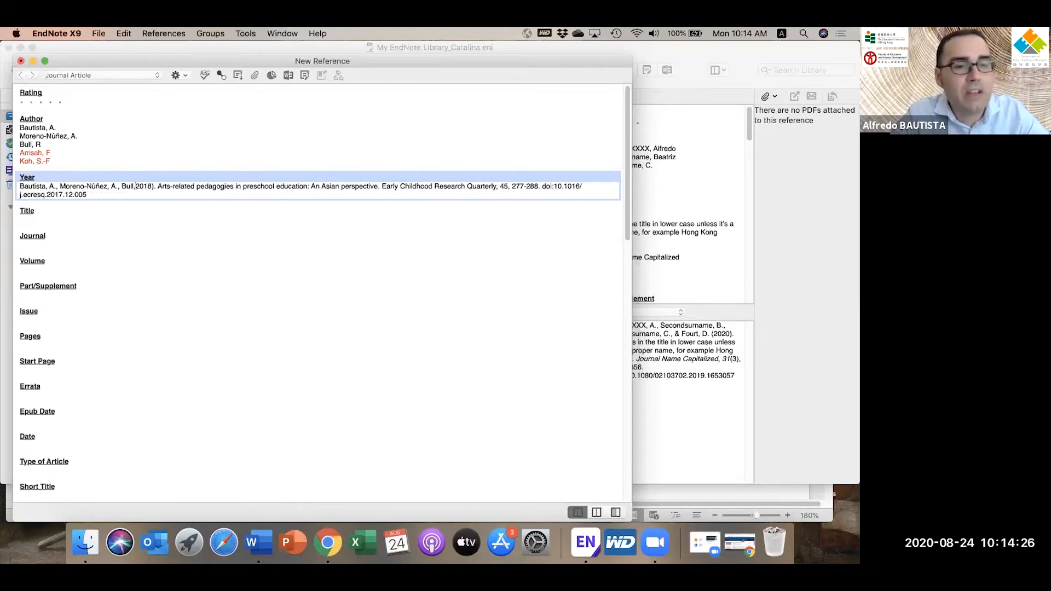
{"action": "key", "text": "BackSpace"}
{"action": "key", "text": "BackSpace"}
{"action": "key", "text": "BackSpace"}
{"action": "key", "text": "BackSpace"}
{"action": "key", "text": "BackSpace"}
{"action": "key", "text": "BackSpace"}
{"action": "key", "text": "BackSpace"}
{"action": "key", "text": "BackSpace"}
{"action": "key", "text": "BackSpace"}
{"action": "key", "text": "BackSpace"}
{"action": "key", "text": "BackSpace"}
{"action": "key", "text": "BackSpace"}
{"action": "key", "text": "BackSpace"}
{"action": "key", "text": "BackSpace"}
{"action": "key", "text": "BackSpace"}
{"action": "key", "text": "BackSpace"}
{"action": "key", "text": "BackSpace"}
{"action": "key", "text": "BackSpace"}
{"action": "key", "text": "BackSpace"}
{"action": "key", "text": "BackSpace"}
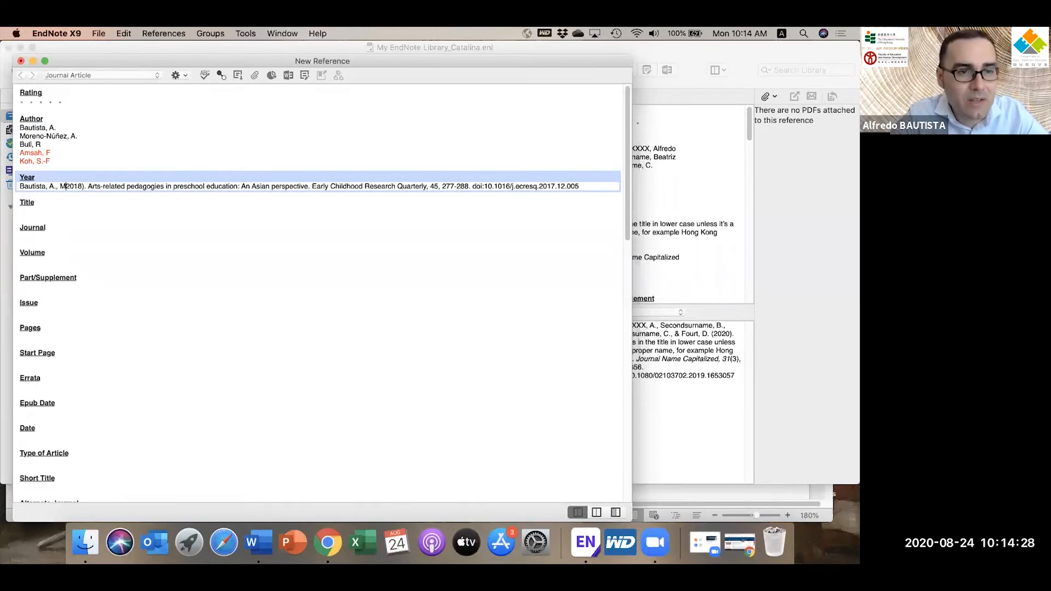
{"action": "key", "text": "BackSpace"}
{"action": "key", "text": "BackSpace"}
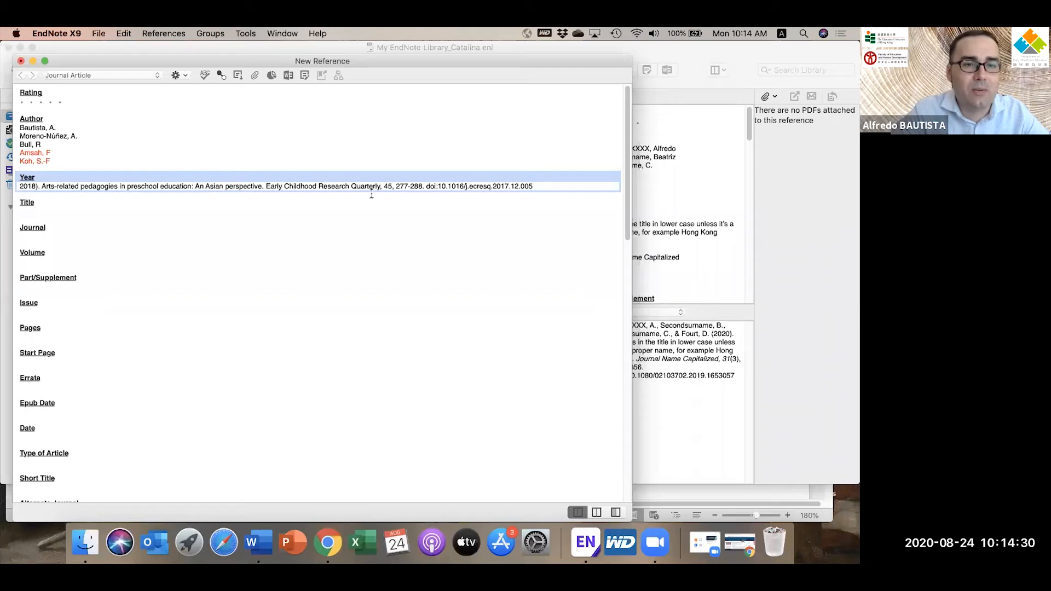
{"action": "left_click_drag", "start_coordinate": [43, 186], "coordinate": [604, 196]}
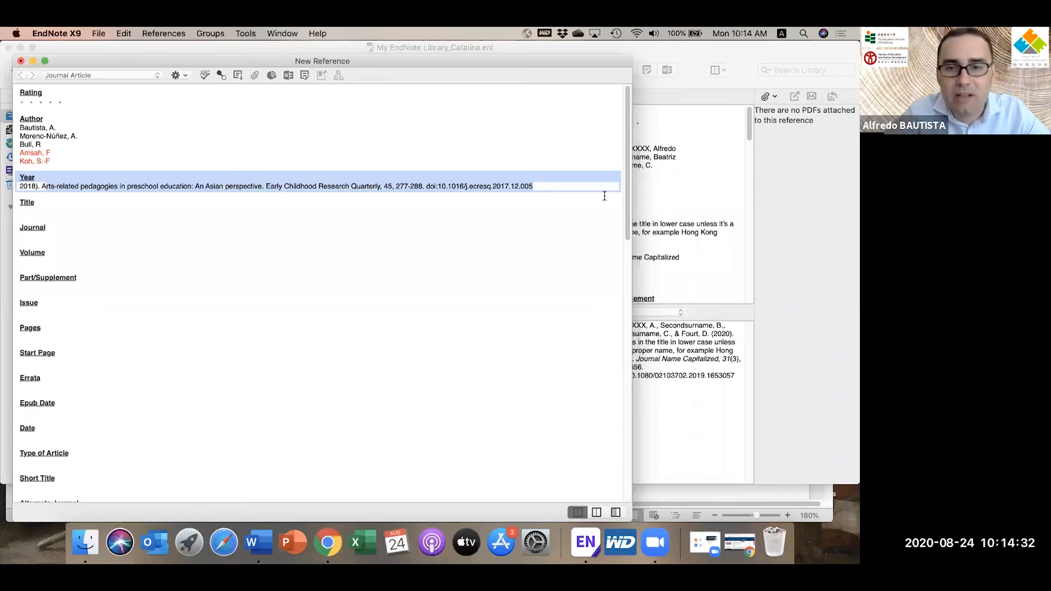
{"action": "key", "text": "BackSpace"}
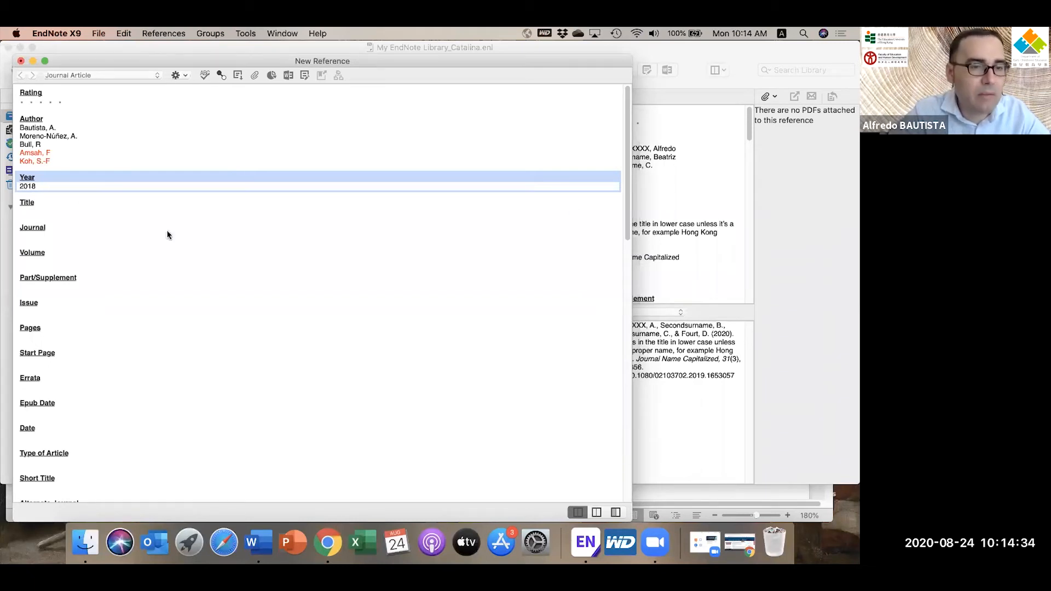
Step: Paste the full citation into the Title field and delete the authors and year preceding "Arts-related pedagogies in preschool education"
{"action": "key", "text": "Tab"}
{"action": "type", "text": "Bautista, A., Moreno-Núñez, A., Bull, R., Amsah, F., & Koh, S.-F. (2018). Arts-related pedagogies in preschool education: An Asian perspective. Early Childhood Research Quarterly, 45, 277-288. doi:10.1016/j.ecresq.2017.12.005"}
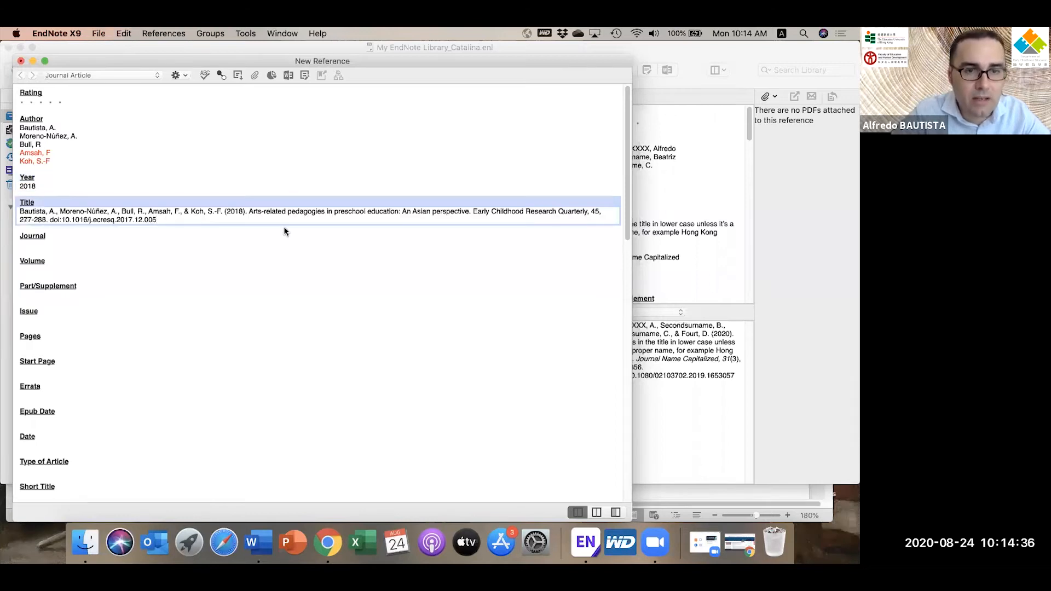
{"action": "left_click", "coordinate": [251, 209]}
{"action": "key", "text": "BackSpace"}
{"action": "key", "text": "BackSpace"}
{"action": "key", "text": "BackSpace"}
{"action": "key", "text": "BackSpace"}
{"action": "key", "text": "BackSpace"}
{"action": "key", "text": "BackSpace"}
{"action": "key", "text": "BackSpace"}
{"action": "key", "text": "BackSpace"}
{"action": "key", "text": "BackSpace"}
{"action": "key", "text": "BackSpace"}
{"action": "key", "text": "BackSpace"}
{"action": "key", "text": "BackSpace"}
{"action": "key", "text": "BackSpace"}
{"action": "key", "text": "BackSpace"}
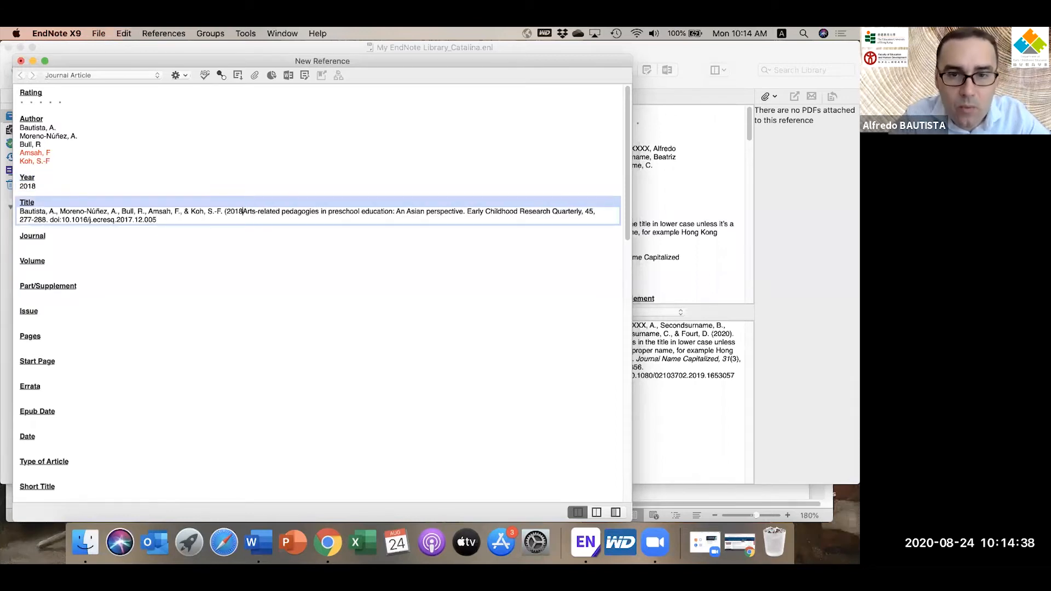
{"action": "key", "text": "BackSpace"}
{"action": "key", "text": "BackSpace"}
{"action": "key", "text": "BackSpace"}
{"action": "key", "text": "BackSpace"}
{"action": "key", "text": "BackSpace"}
{"action": "key", "text": "BackSpace"}
{"action": "key", "text": "BackSpace"}
{"action": "key", "text": "BackSpace"}
{"action": "key", "text": "BackSpace"}
{"action": "key", "text": "BackSpace"}
{"action": "key", "text": "BackSpace"}
{"action": "key", "text": "BackSpace"}
{"action": "key", "text": "BackSpace"}
{"action": "key", "text": "BackSpace"}
{"action": "key", "text": "BackSpace"}
{"action": "key", "text": "BackSpace"}
{"action": "key", "text": "BackSpace"}
{"action": "key", "text": "BackSpace"}
{"action": "key", "text": "BackSpace"}
{"action": "key", "text": "BackSpace"}
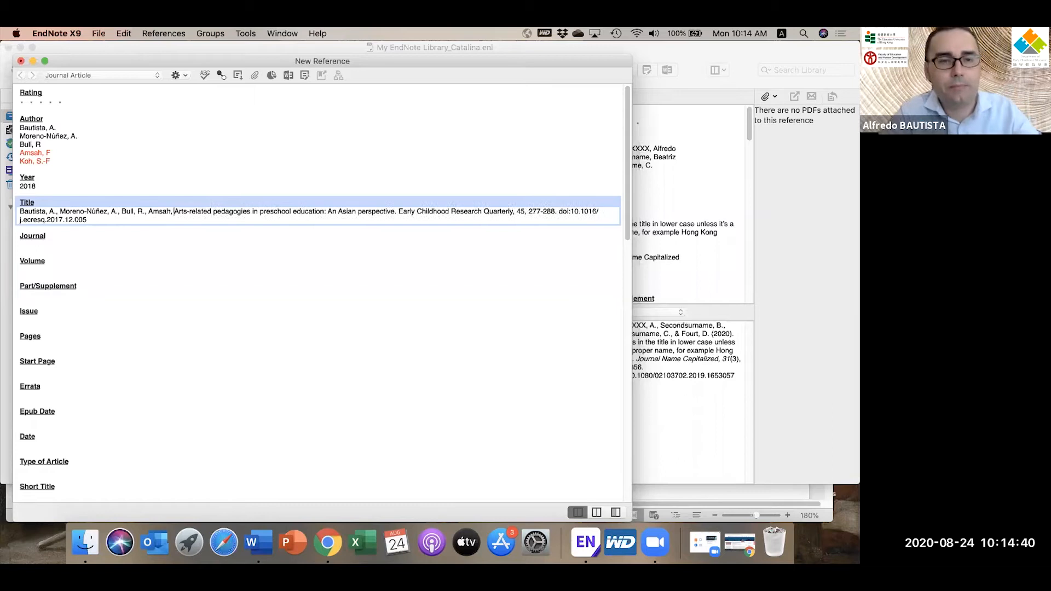
{"action": "key", "text": "BackSpace"}
{"action": "key", "text": "BackSpace"}
{"action": "key", "text": "BackSpace"}
{"action": "key", "text": "BackSpace"}
{"action": "key", "text": "BackSpace"}
{"action": "key", "text": "BackSpace"}
{"action": "key", "text": "BackSpace"}
{"action": "key", "text": "BackSpace"}
{"action": "key", "text": "BackSpace"}
{"action": "key", "text": "BackSpace"}
{"action": "key", "text": "BackSpace"}
{"action": "key", "text": "BackSpace"}
{"action": "key", "text": "BackSpace"}
{"action": "key", "text": "BackSpace"}
{"action": "key", "text": "BackSpace"}
{"action": "key", "text": "BackSpace"}
{"action": "key", "text": "BackSpace"}
{"action": "key", "text": "BackSpace"}
{"action": "key", "text": "BackSpace"}
{"action": "key", "text": "BackSpace"}
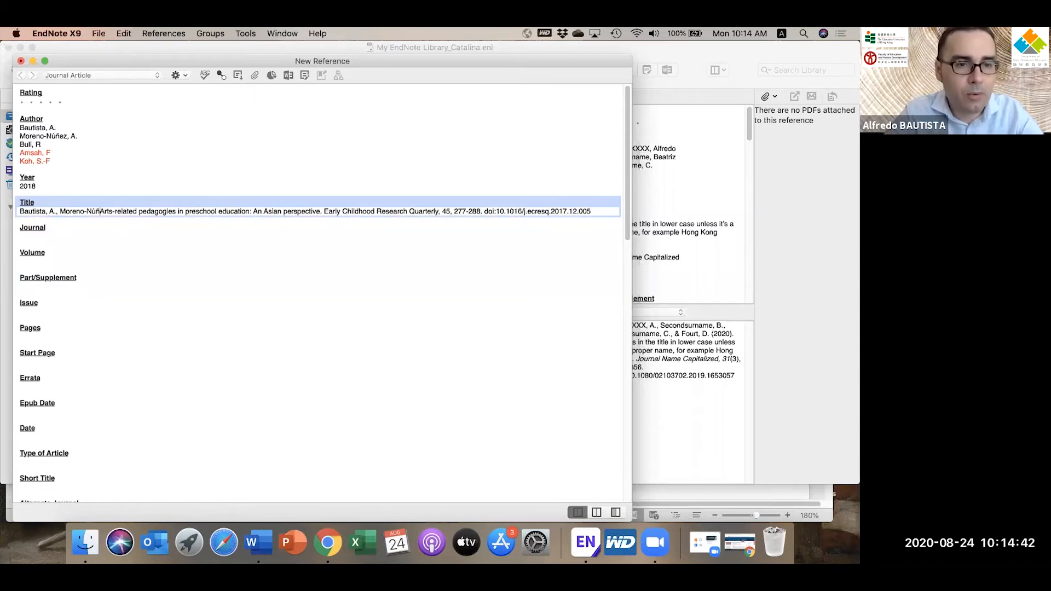
{"action": "key", "text": "BackSpace"}
{"action": "key", "text": "BackSpace"}
{"action": "key", "text": "BackSpace"}
{"action": "key", "text": "BackSpace"}
{"action": "key", "text": "BackSpace"}
{"action": "key", "text": "BackSpace"}
{"action": "key", "text": "BackSpace"}
{"action": "key", "text": "BackSpace"}
{"action": "key", "text": "BackSpace"}
{"action": "key", "text": "BackSpace"}
{"action": "key", "text": "BackSpace"}
{"action": "key", "text": "BackSpace"}
{"action": "key", "text": "BackSpace"}
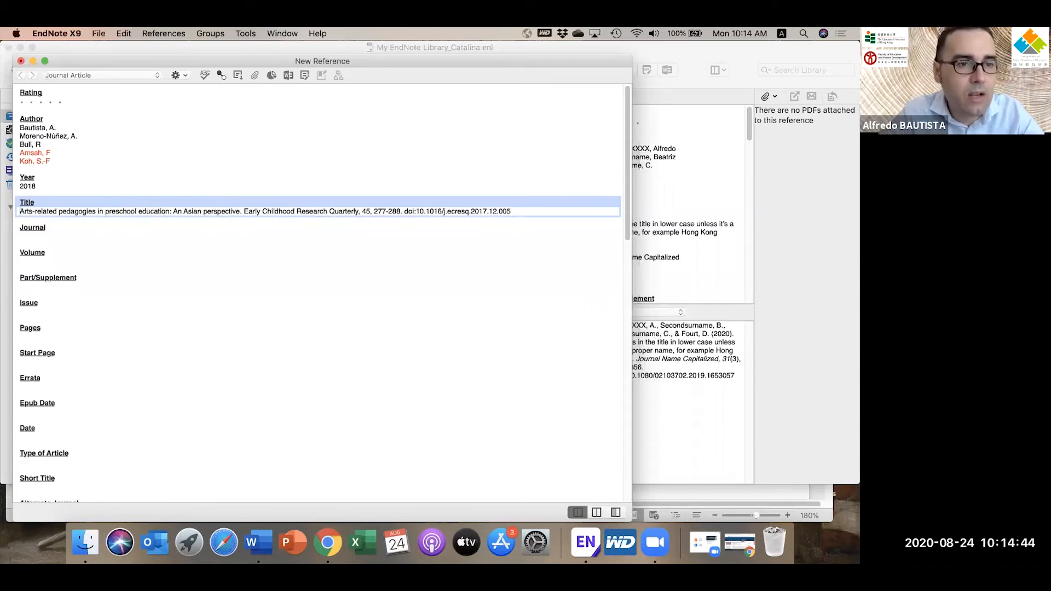
Step: Change the capitalized "An" after the colon in the title to lowercase "an"
{"action": "left_click", "coordinate": [181, 207]}
{"action": "key", "text": "BackSpace"}
{"action": "key", "text": "BackSpace"}
{"action": "type", "text": "an"}
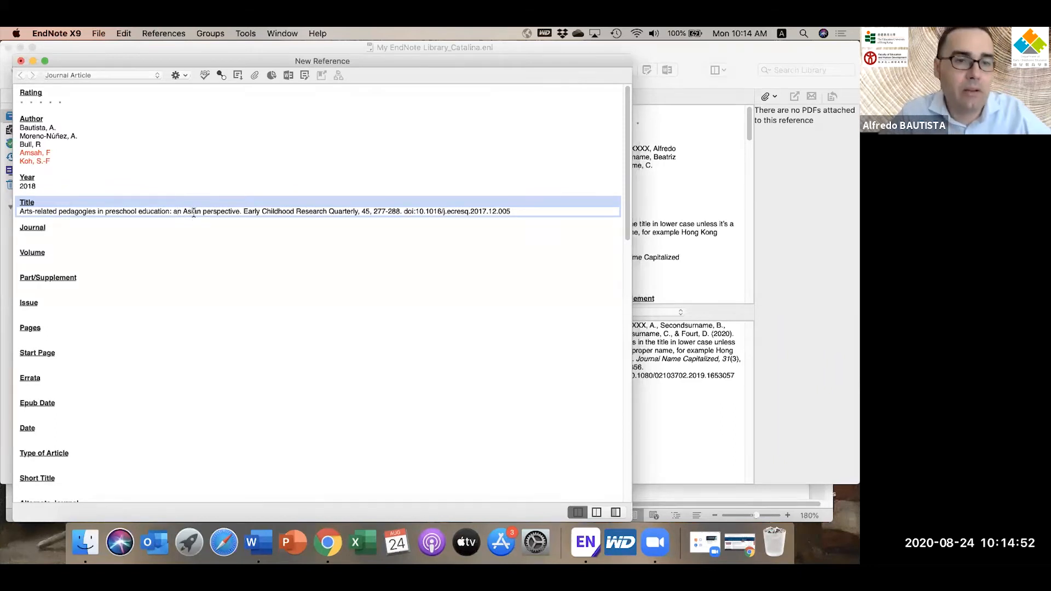
Step: Copy the journal, volume, pages and DOI text from the Title field, and delete it along with the period after "perspective"
{"action": "left_click_drag", "start_coordinate": [243, 212], "coordinate": [590, 224]}
{"action": "key", "text": "super+c"}
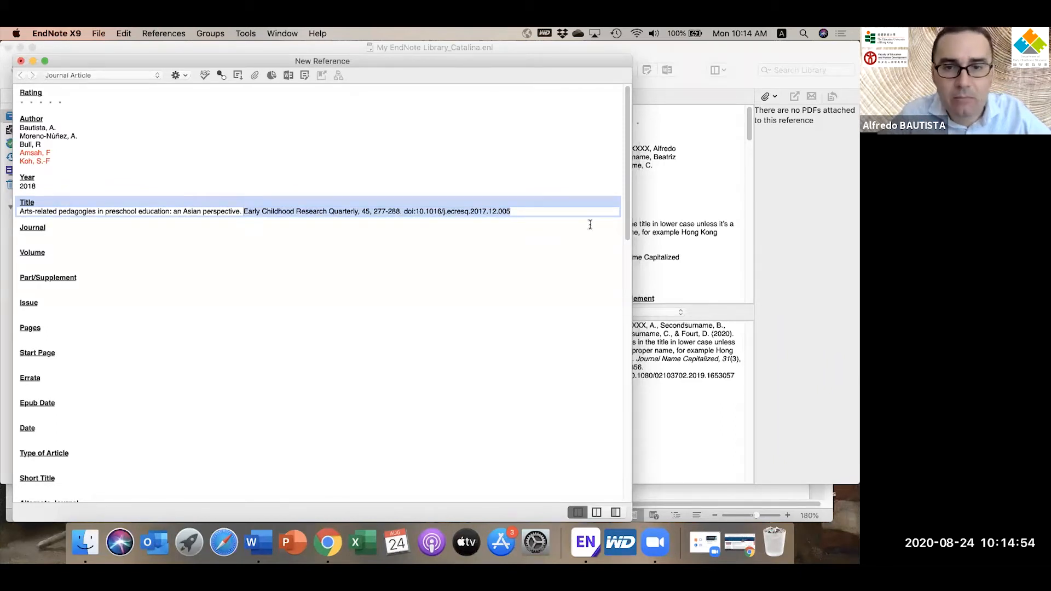
{"action": "key", "text": "BackSpace"}
{"action": "key", "text": "BackSpace"}
{"action": "key", "text": "BackSpace"}
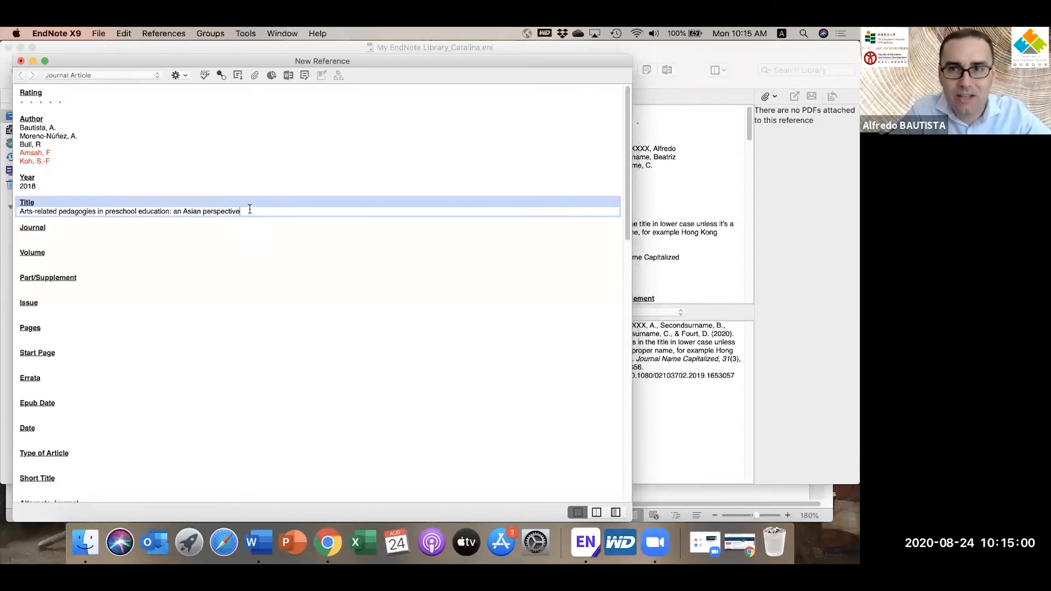
Step: Paste the copied text into the Journal field, copy its numeric remainder, and trim the field to Early Childhood Research Quarterly
{"action": "left_click", "coordinate": [27, 236]}
{"action": "key", "text": "super+v"}
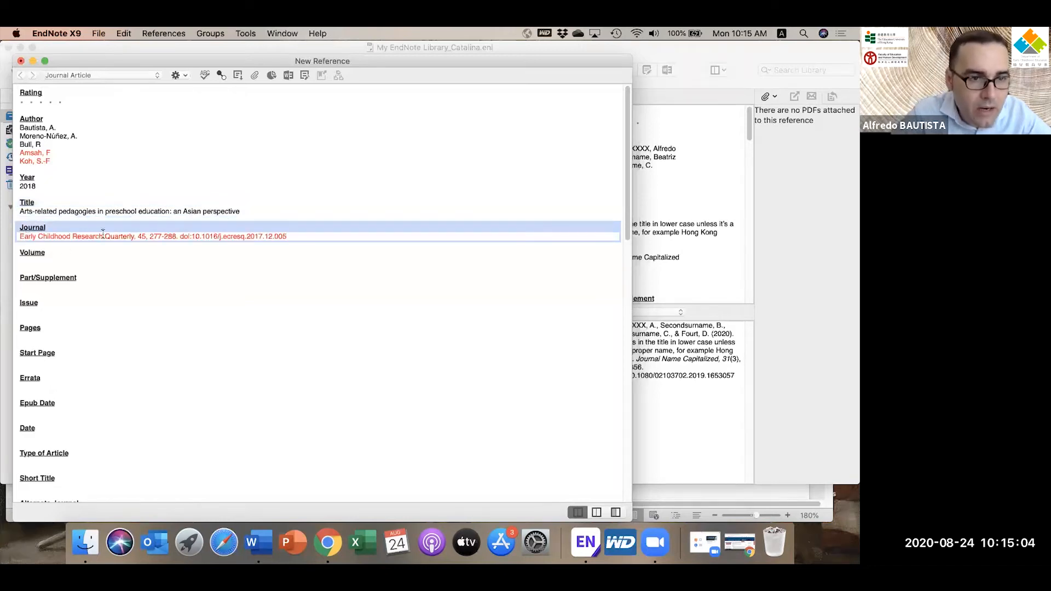
{"action": "left_click_drag", "start_coordinate": [140, 235], "coordinate": [359, 248]}
{"action": "key", "text": "super+c"}
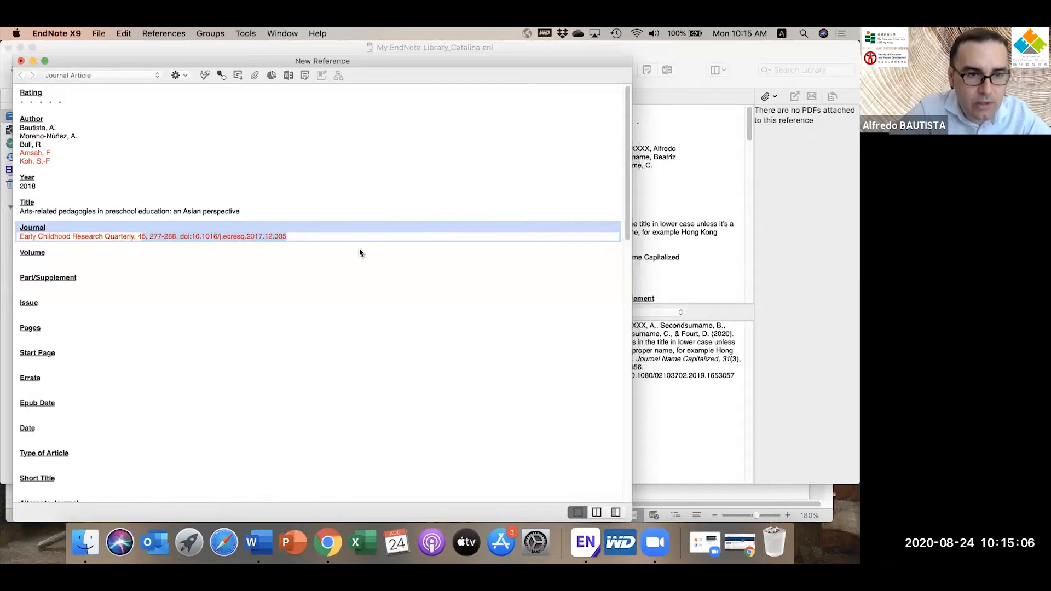
{"action": "key", "text": "BackSpace"}
{"action": "key", "text": "BackSpace"}
{"action": "key", "text": "BackSpace"}
{"action": "key", "text": "BackSpace"}
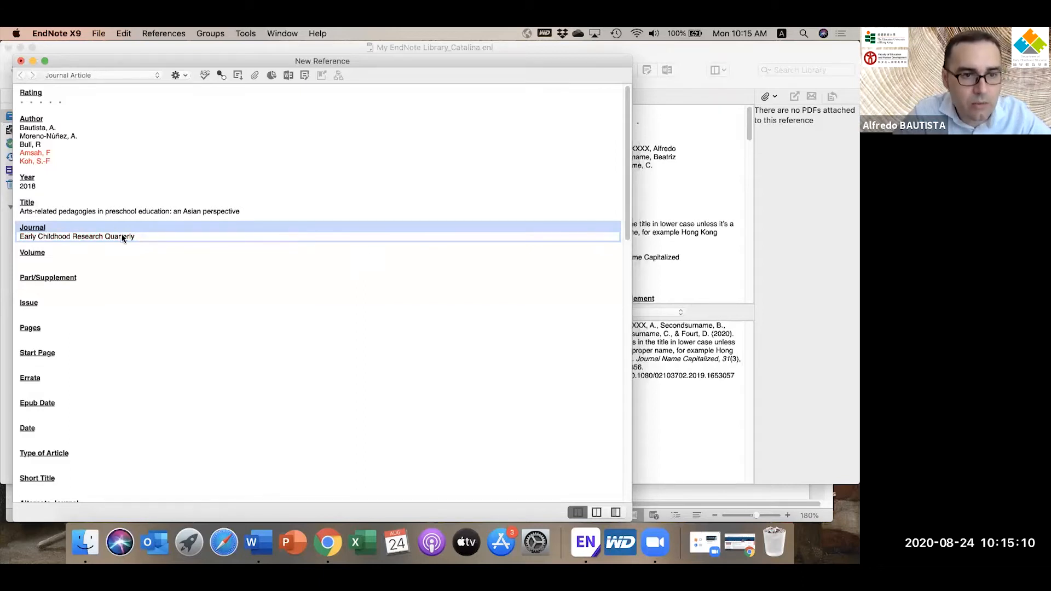
Step: Paste the remaining citation text into the Volume field and cut the pages and DOI, keeping only 5
{"action": "key", "text": "Tab"}
{"action": "key", "text": "super+v"}
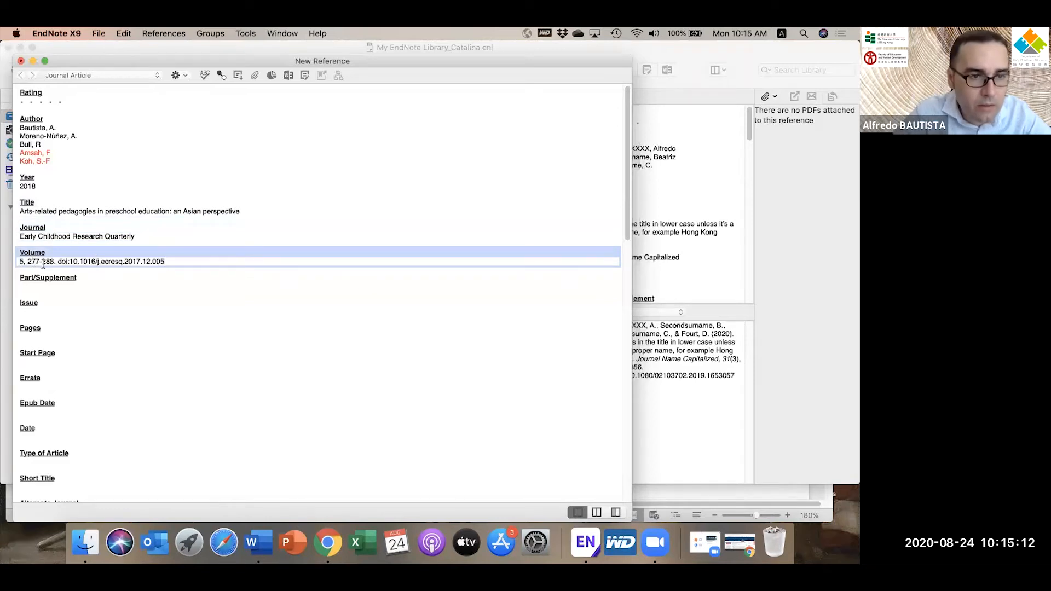
{"action": "left_click_drag", "start_coordinate": [30, 262], "coordinate": [208, 272]}
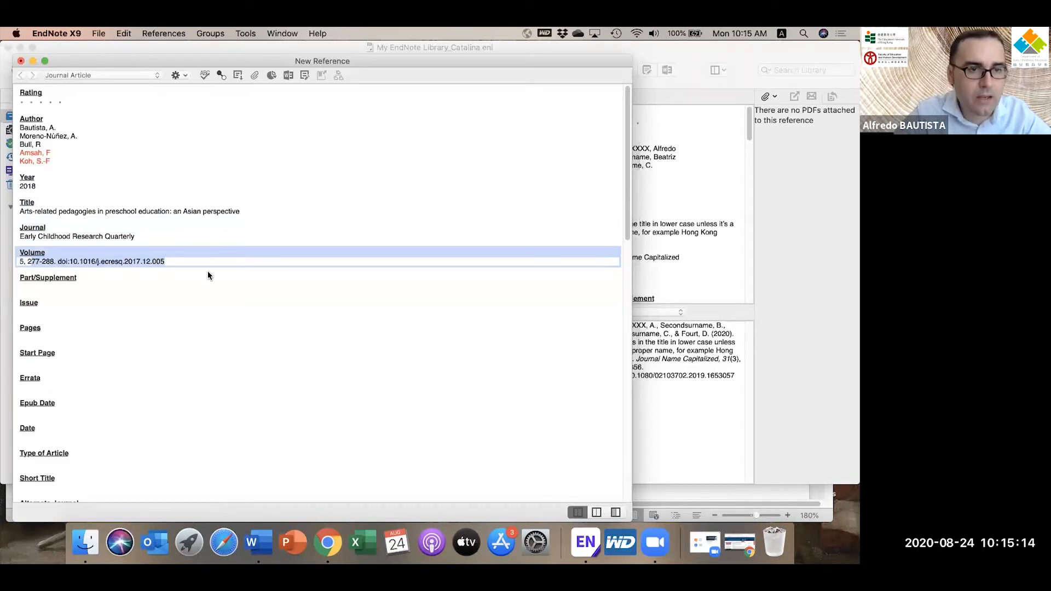
{"action": "left_click", "coordinate": [208, 275]}
{"action": "left_click_drag", "start_coordinate": [26, 262], "coordinate": [216, 262]}
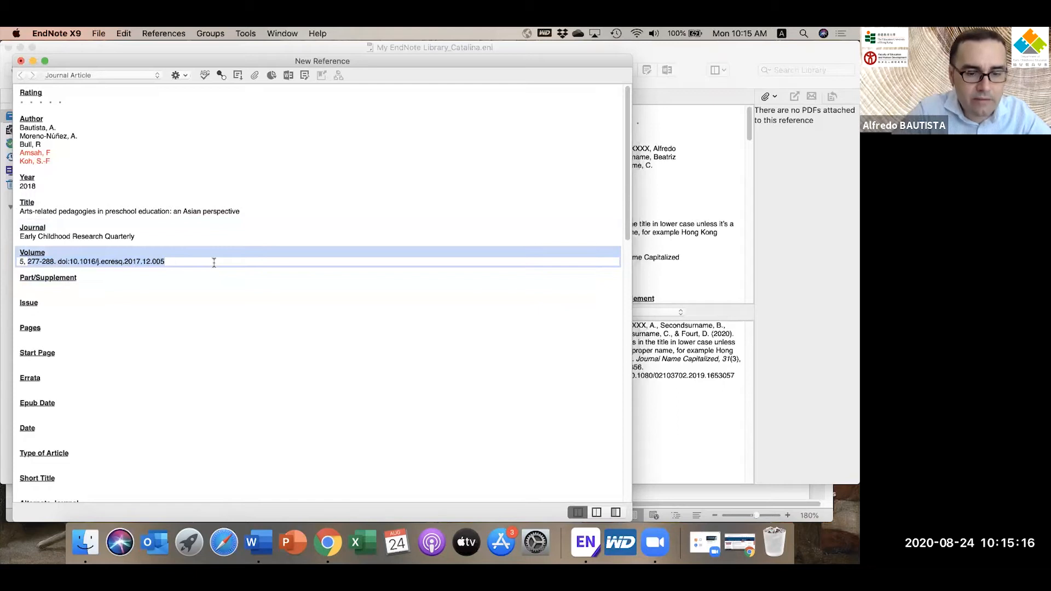
{"action": "key", "text": "BackSpace"}
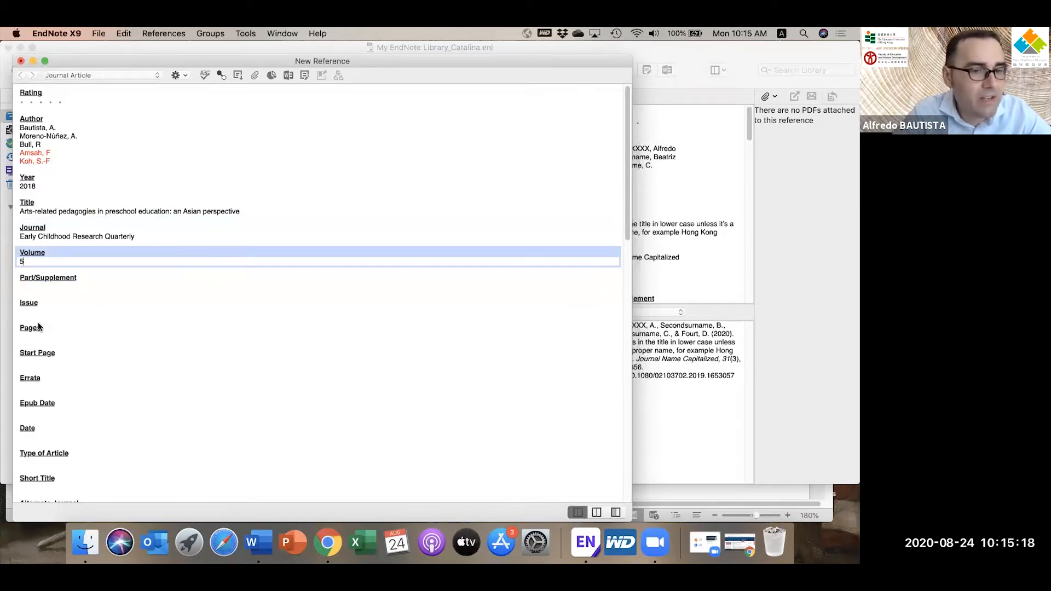
Step: Paste the cut text into the Pages field, copy the DOI number, and delete everything after 277-288
{"action": "left_click", "coordinate": [29, 312]}
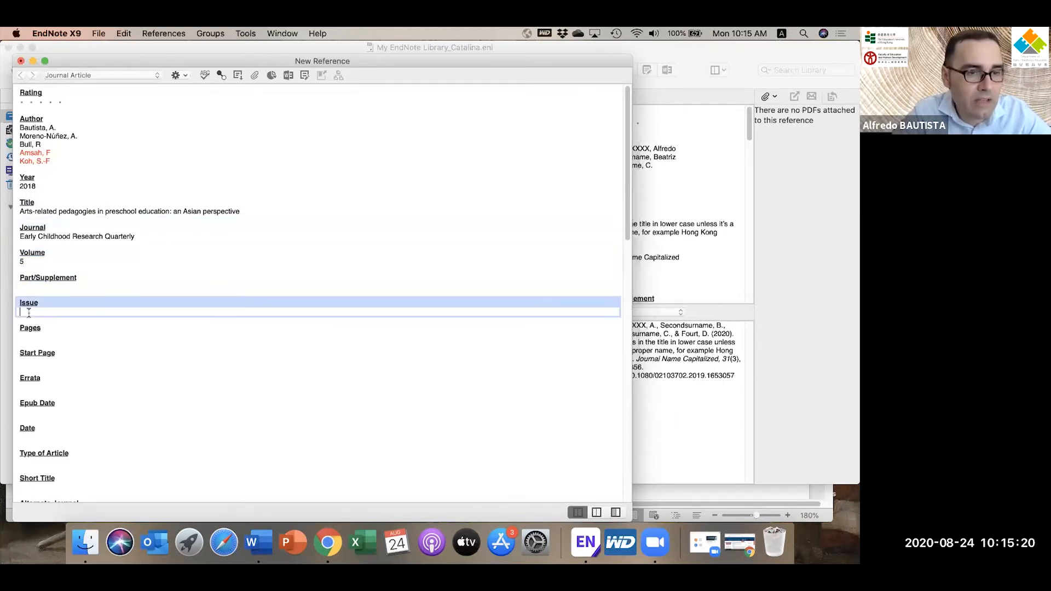
{"action": "left_click", "coordinate": [35, 337]}
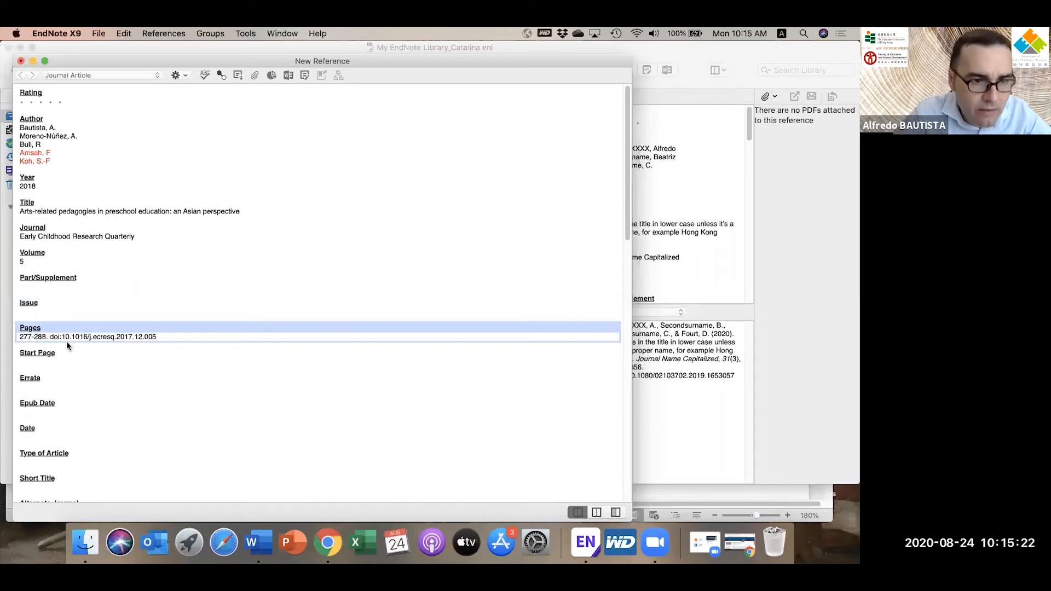
{"action": "left_click_drag", "start_coordinate": [160, 336], "coordinate": [61, 336]}
{"action": "key", "text": "super+c"}
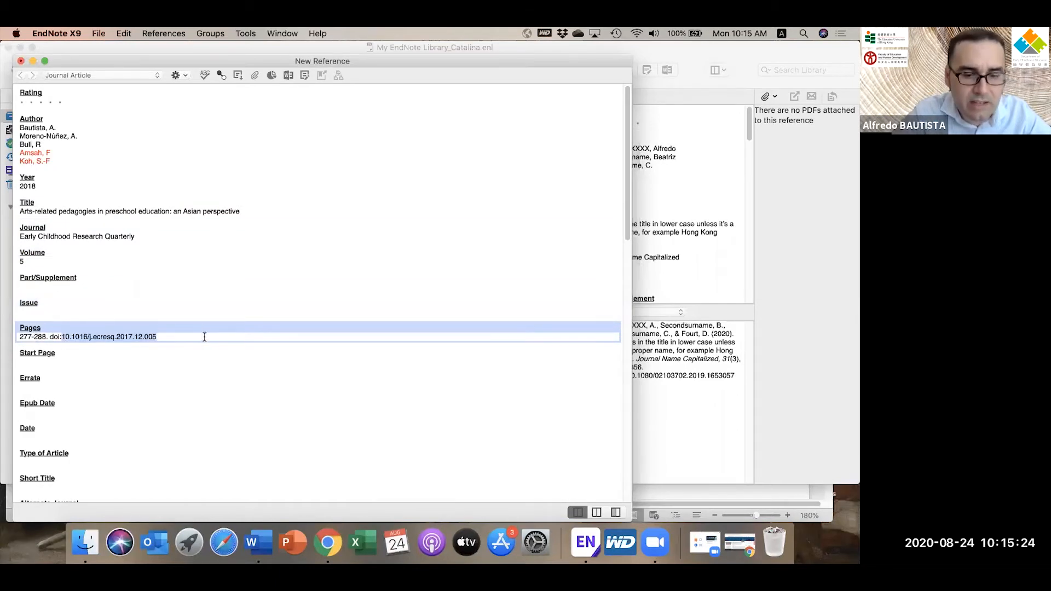
{"action": "key", "text": "BackSpace"}
{"action": "key", "text": "BackSpace"}
{"action": "key", "text": "BackSpace"}
{"action": "key", "text": "BackSpace"}
{"action": "key", "text": "BackSpace"}
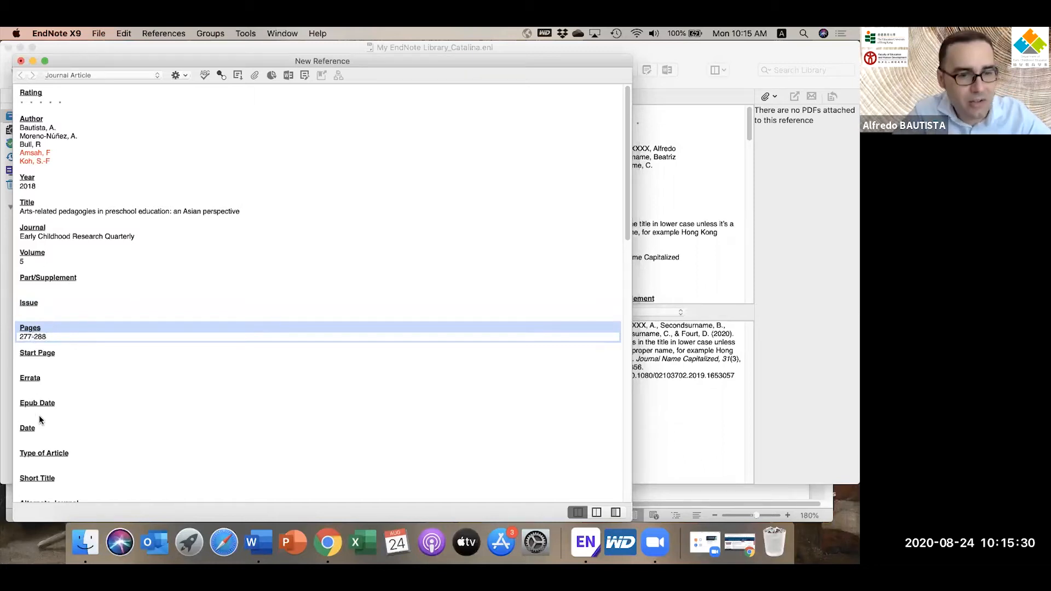
Step: Paste 10.1016/j.ecresq.2017.12.005 into the DOI field, then close the new reference and save its changes
{"action": "scroll", "coordinate": [38, 430], "scroll_direction": "down", "scroll_amount": 3}
{"action": "left_click", "coordinate": [33, 472]}
{"action": "key", "text": "super+v"}
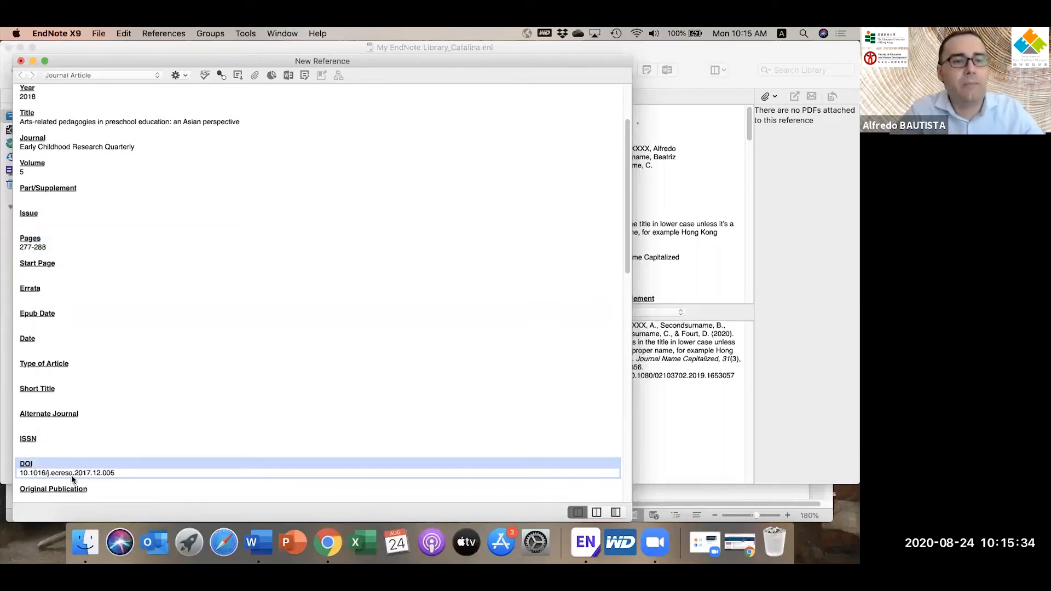
{"action": "left_click", "coordinate": [21, 62]}
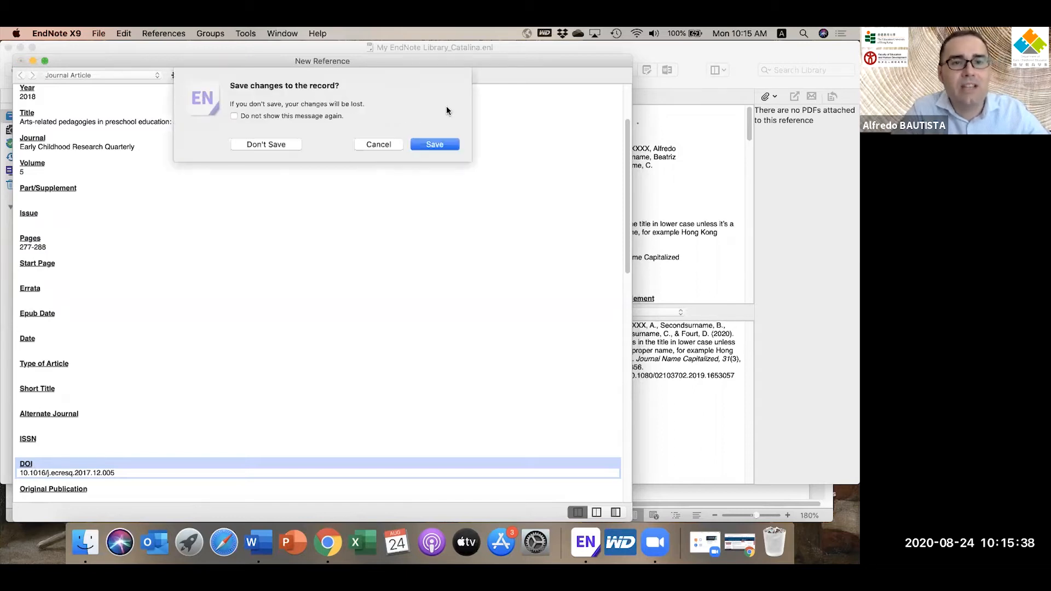
{"action": "left_click", "coordinate": [435, 145]}
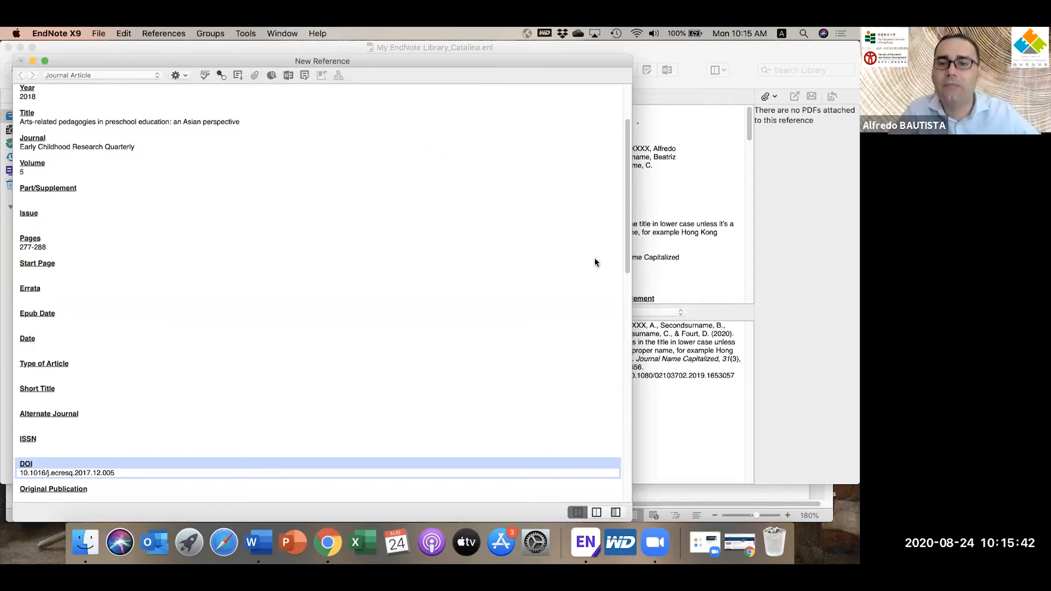
Step: Reopen the new 2018 reference, add extra spaces before the first author's initial, and save the record
{"action": "left_click_drag", "start_coordinate": [592, 324], "coordinate": [688, 374]}
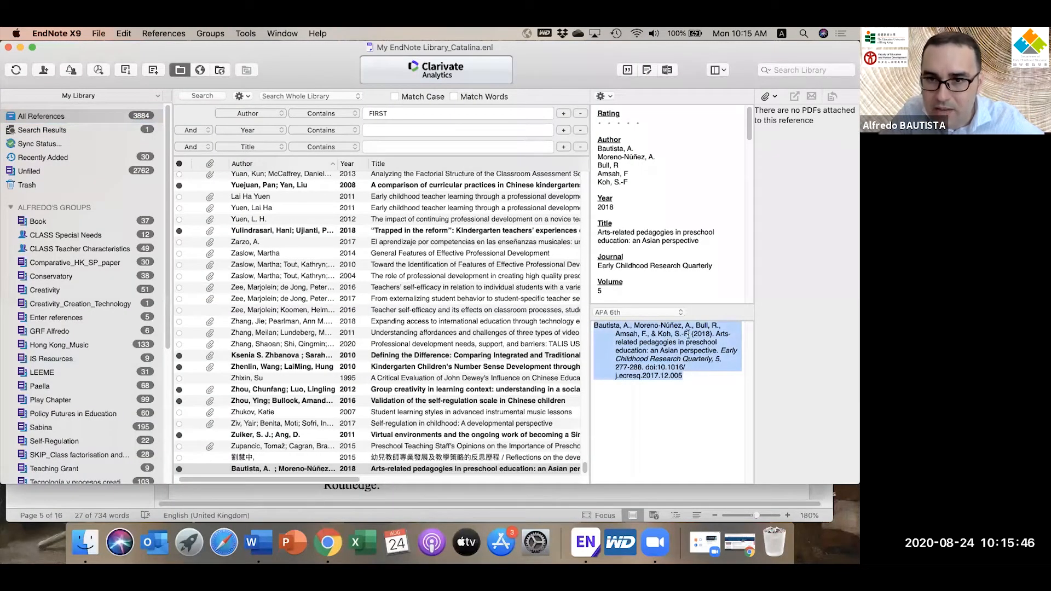
{"action": "left_click", "coordinate": [288, 469]}
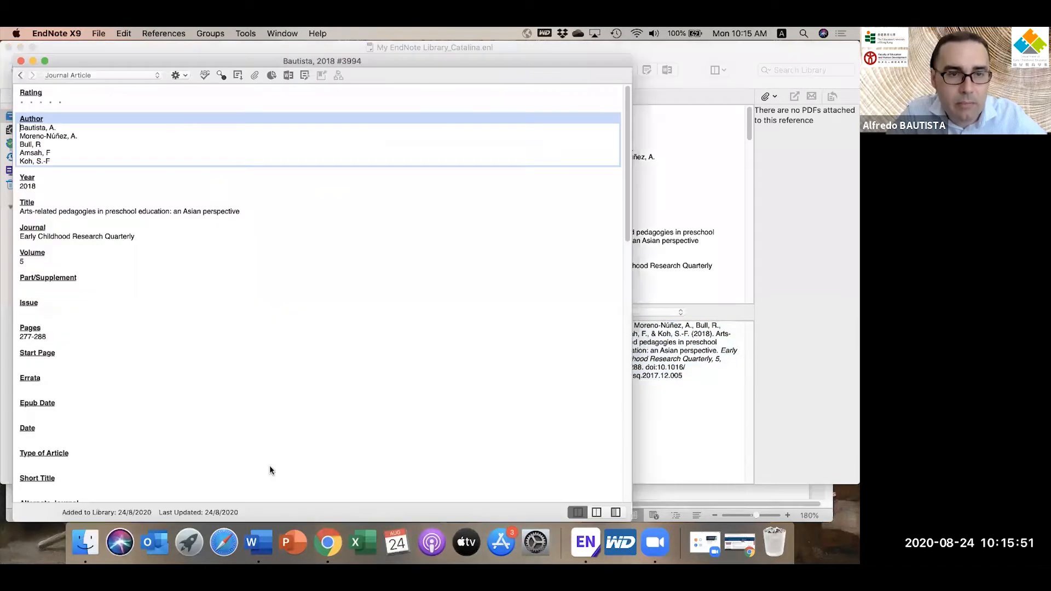
{"action": "double_click", "coordinate": [268, 469]}
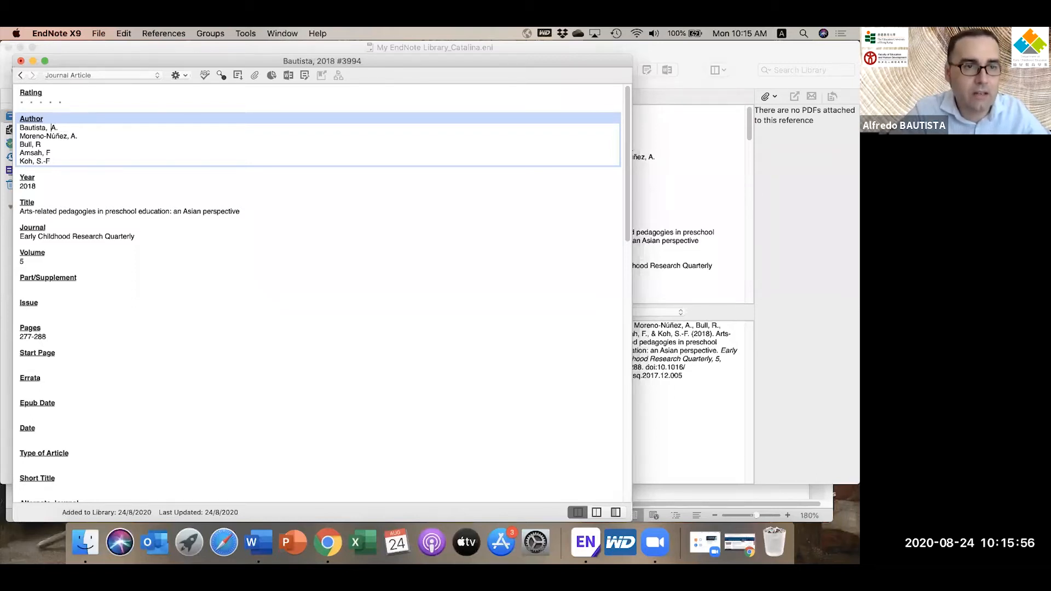
{"action": "left_click", "coordinate": [20, 60]}
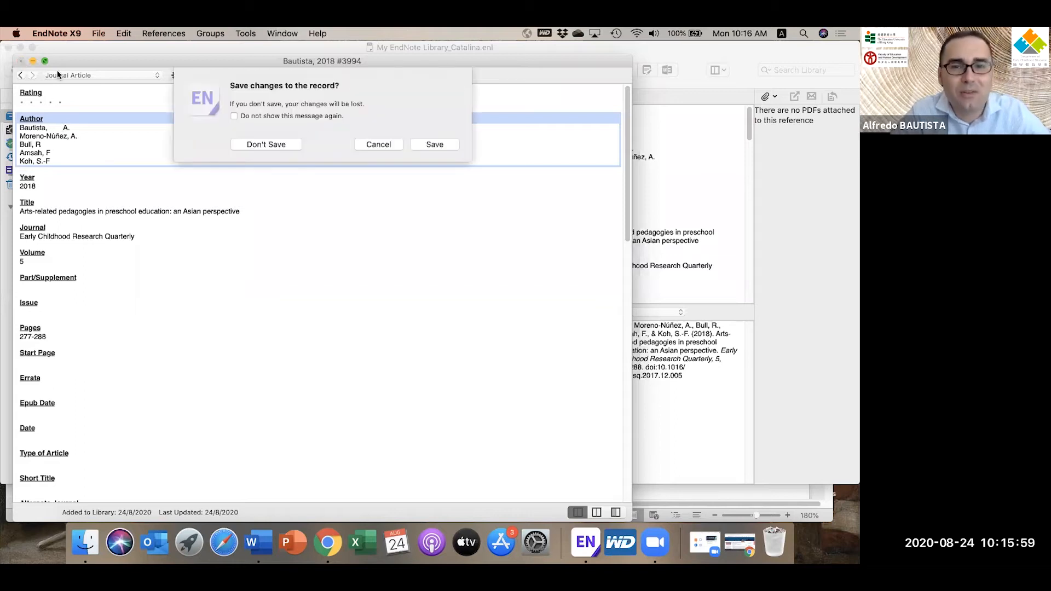
{"action": "left_click", "coordinate": [433, 145]}
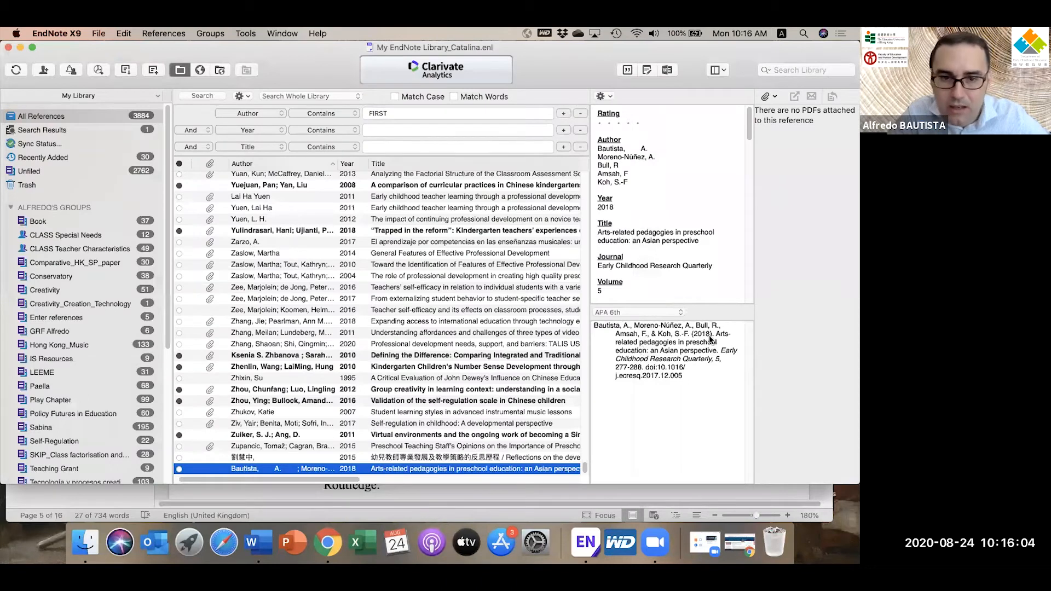
Step: Examine the APA 6th citation preview of the 2018 reference to see how the extra author spacing is formatted
{"action": "left_click", "coordinate": [644, 325]}
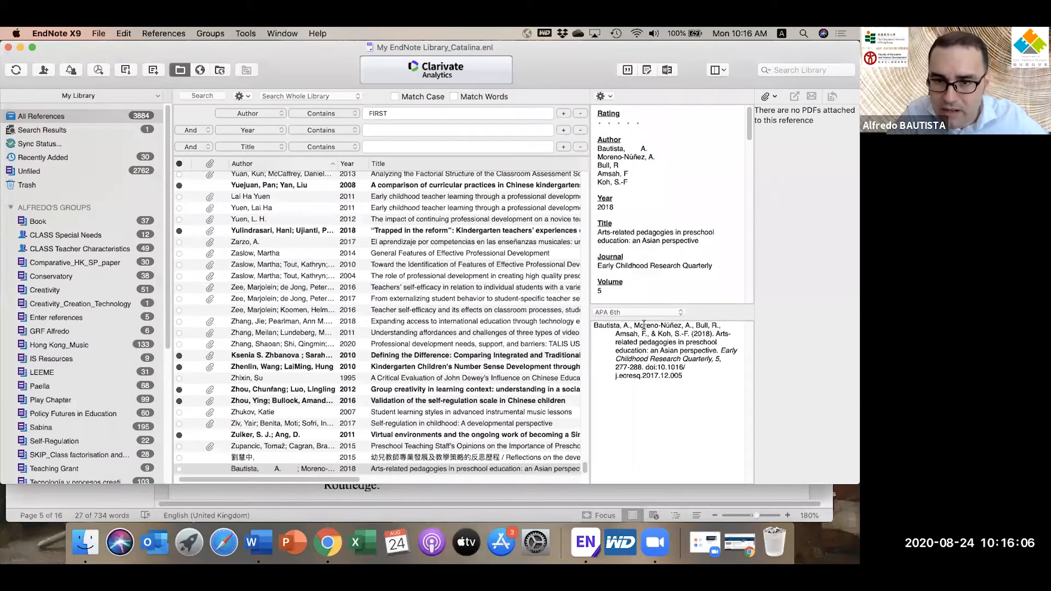
{"action": "left_click", "coordinate": [460, 469]}
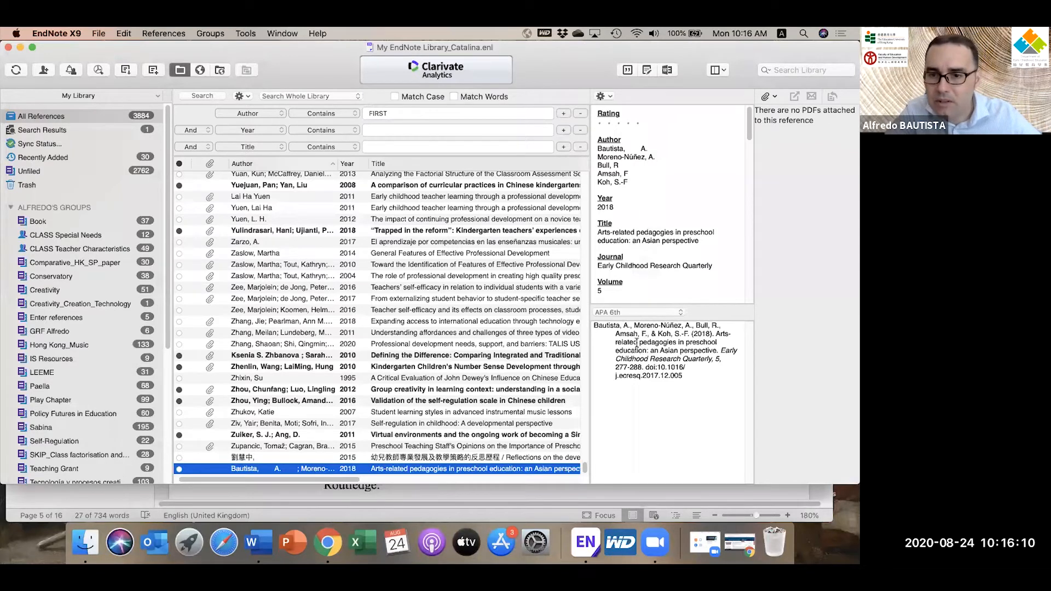
{"action": "left_click_drag", "start_coordinate": [593, 325], "coordinate": [707, 383]}
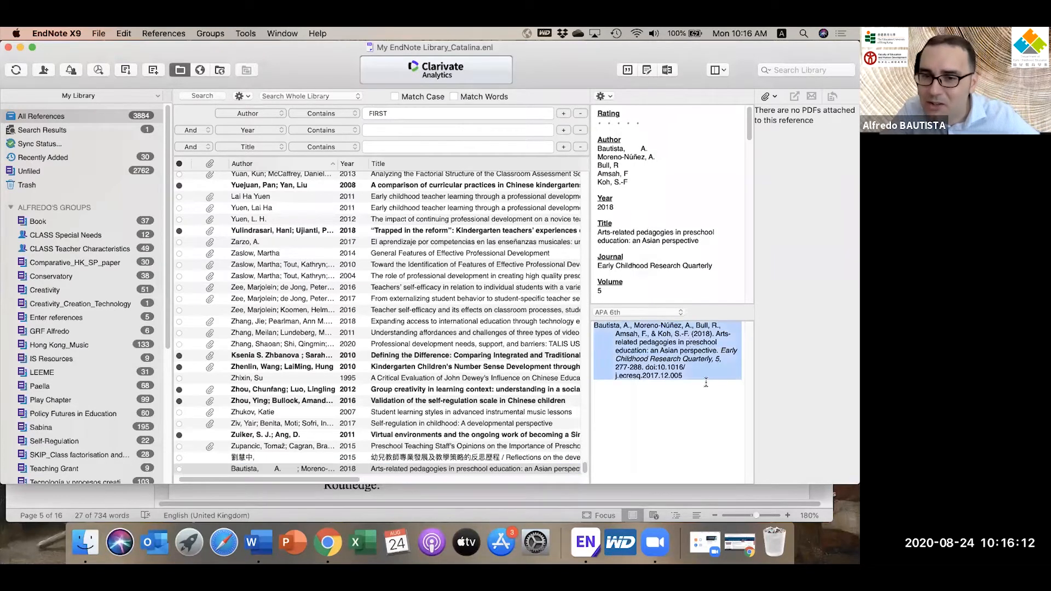
{"action": "left_click", "coordinate": [252, 468]}
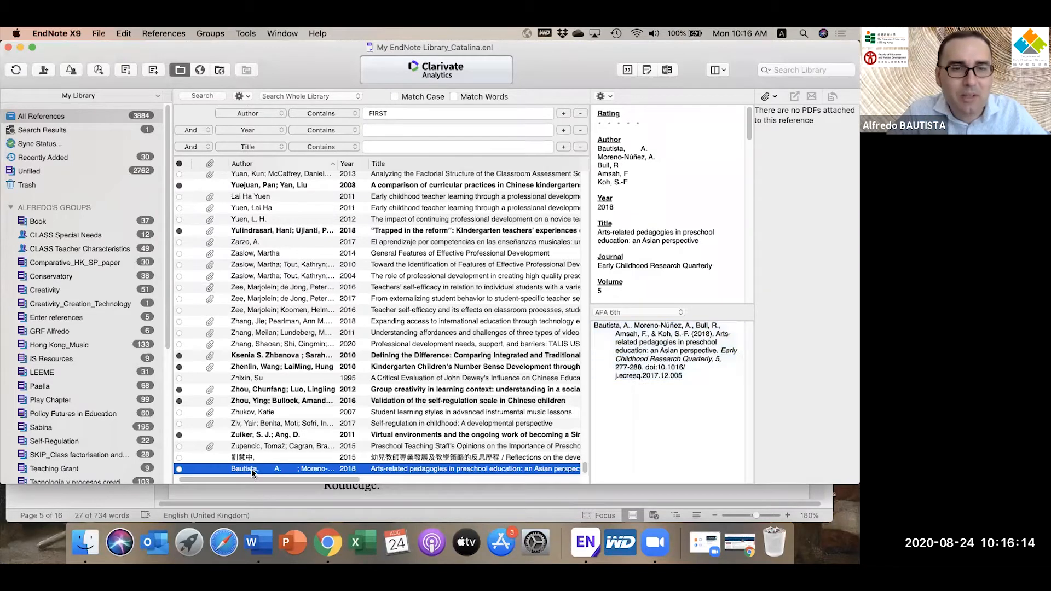
Step: Reopen the 2018 reference, remove the extra spaces before the first author's initial, and save the record
{"action": "double_click", "coordinate": [251, 469]}
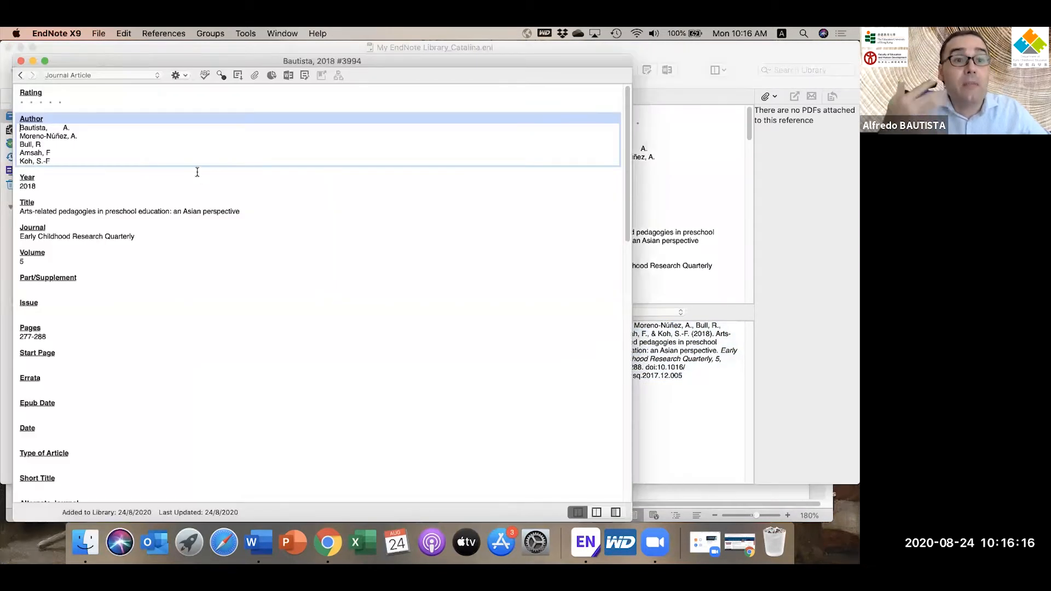
{"action": "scroll", "coordinate": [163, 317], "scroll_direction": "down", "scroll_amount": 3}
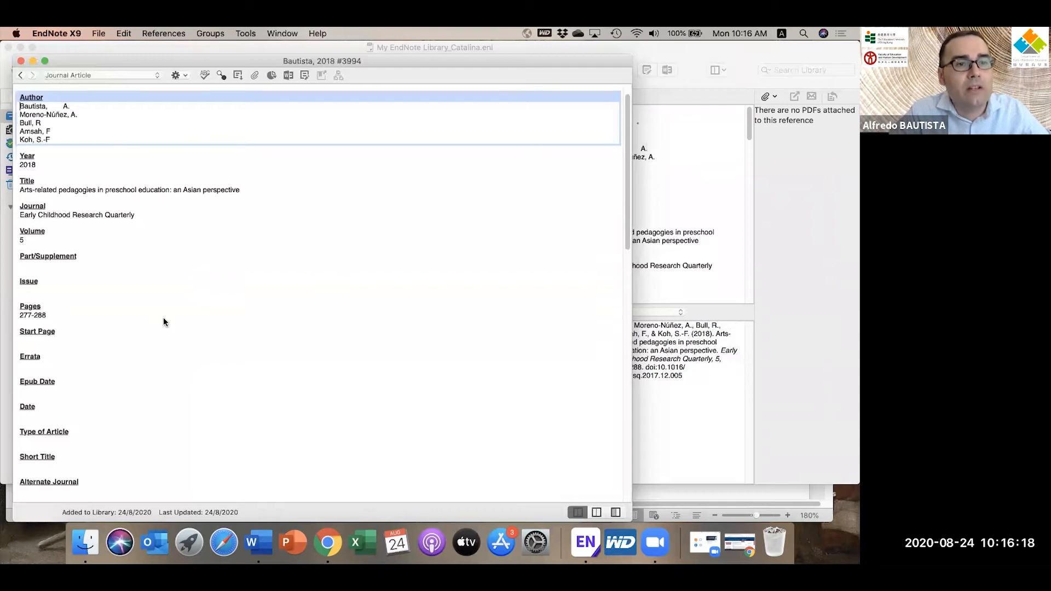
{"action": "scroll", "coordinate": [77, 121], "scroll_direction": "up", "scroll_amount": 3}
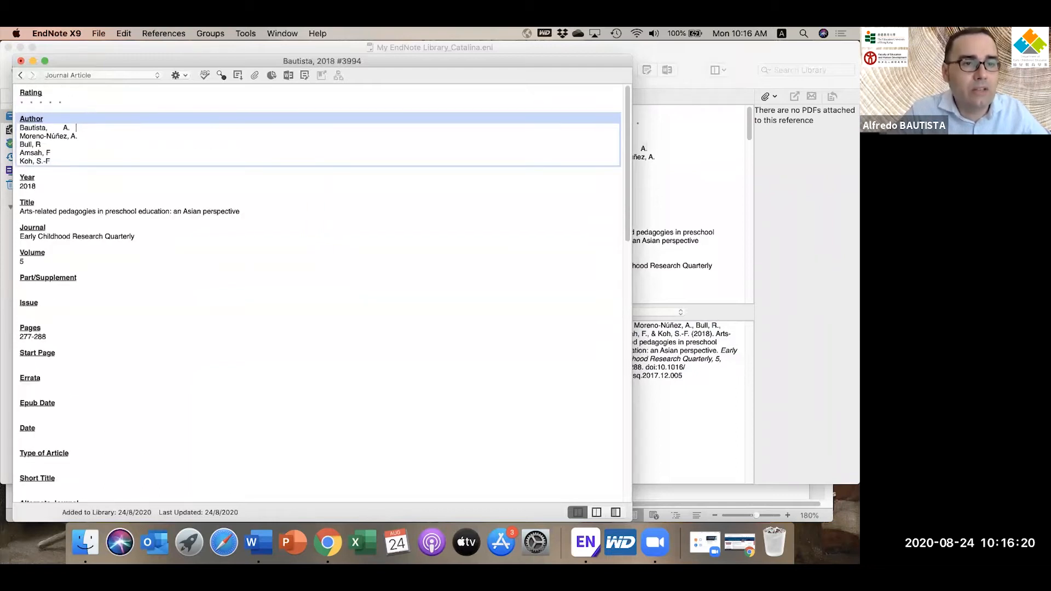
{"action": "key", "text": "BackSpace"}
{"action": "key", "text": "BackSpace"}
{"action": "key", "text": "BackSpace"}
{"action": "key", "text": "BackSpace"}
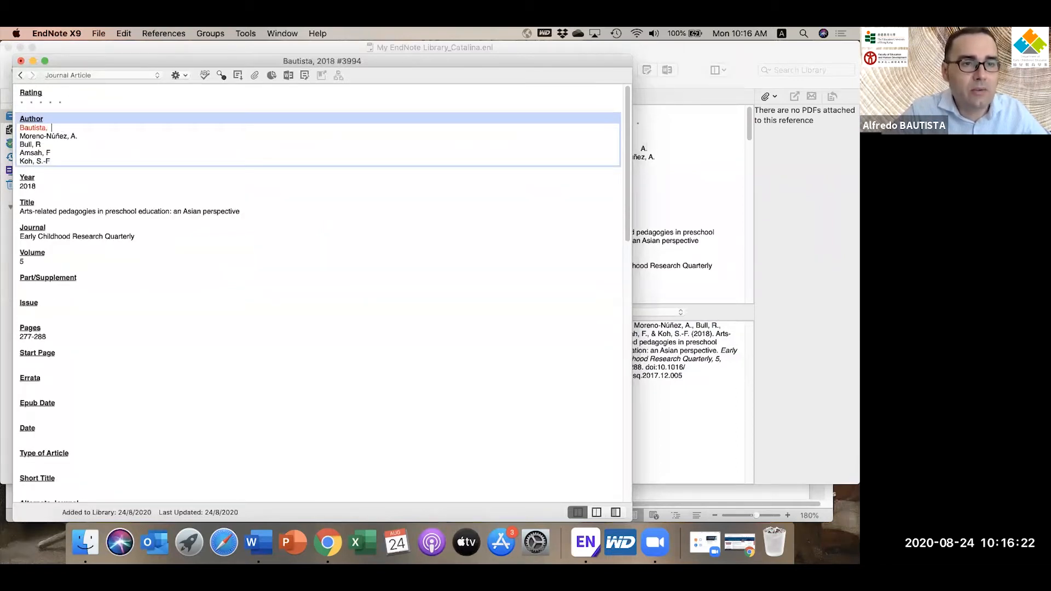
{"action": "type", "text": "A."}
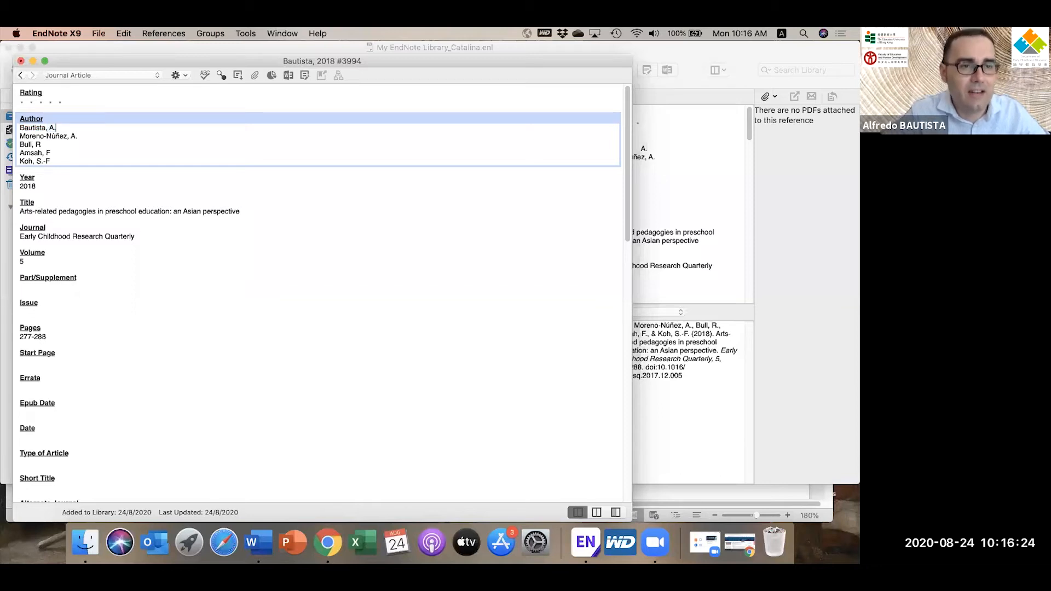
{"action": "left_click", "coordinate": [21, 61]}
{"action": "left_click", "coordinate": [437, 146]}
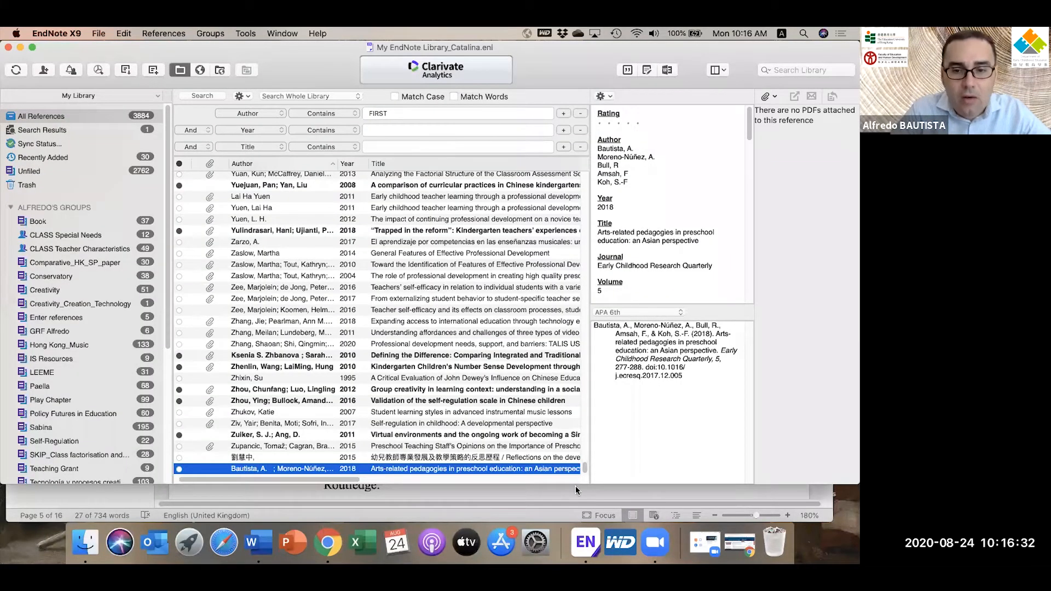
Step: Switch to the EndNote Workshop document in Word and copy the first example citation under Book
{"action": "left_click", "coordinate": [549, 496]}
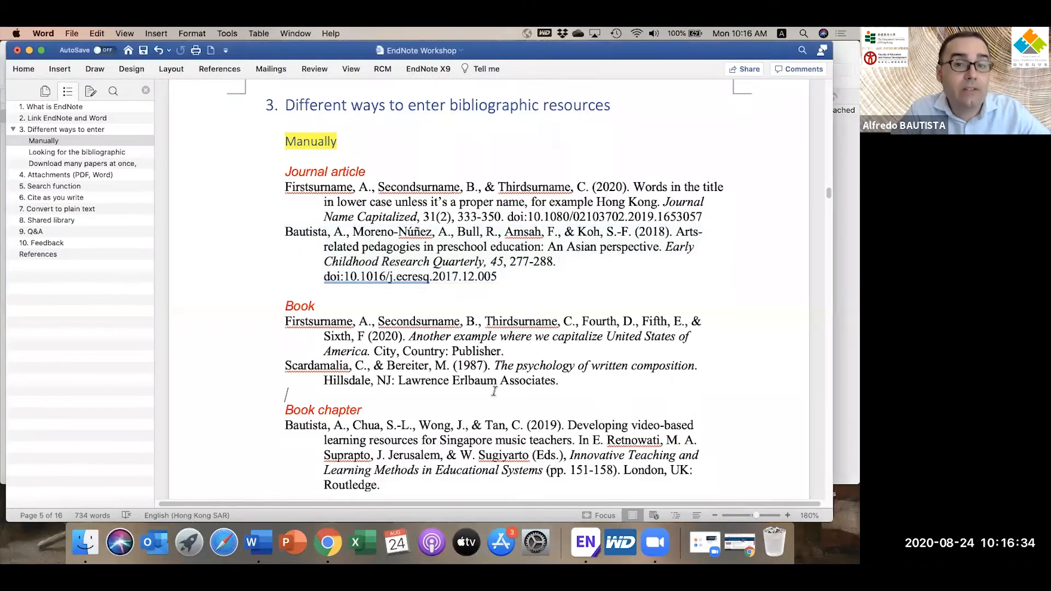
{"action": "scroll", "coordinate": [494, 391], "scroll_direction": "down", "scroll_amount": 3}
{"action": "scroll", "coordinate": [383, 340], "scroll_direction": "up", "scroll_amount": 1}
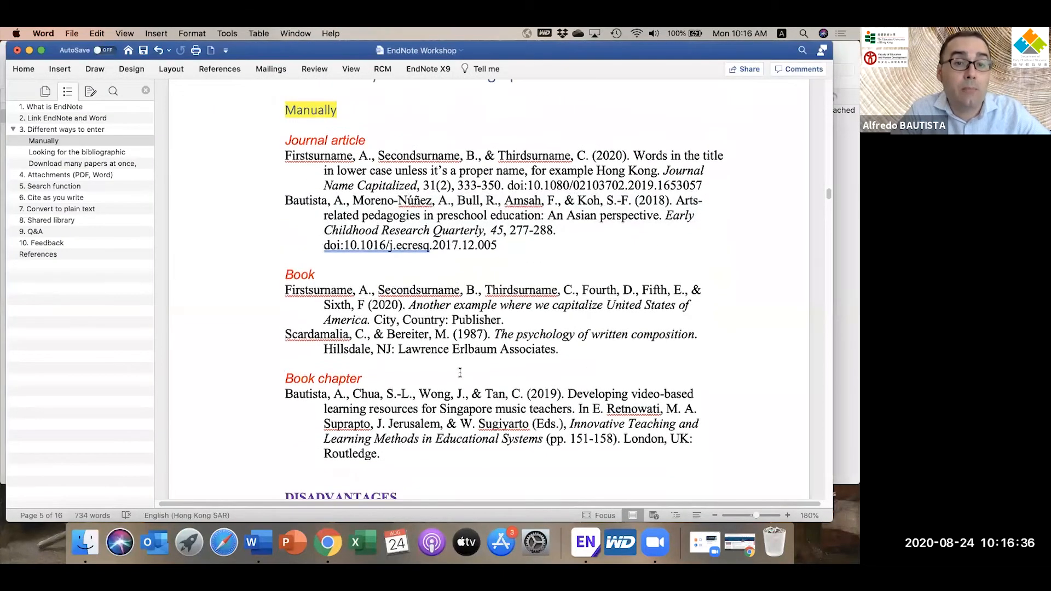
{"action": "left_click_drag", "start_coordinate": [286, 290], "coordinate": [555, 320]}
{"action": "key", "text": "super+c"}
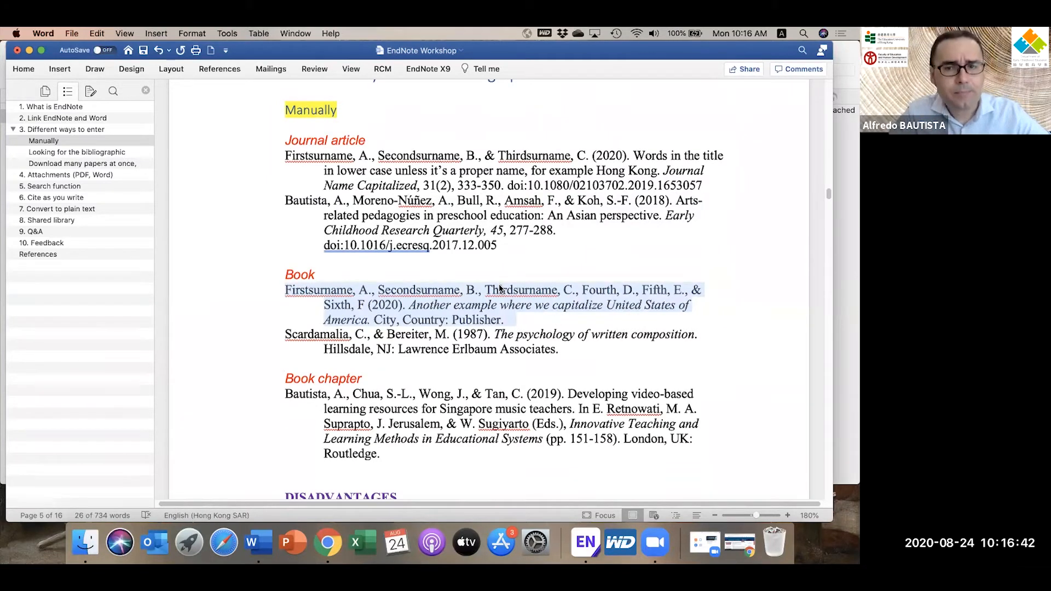
Step: Switch back to EndNote, create a new reference, and set its reference type to Book
{"action": "left_click", "coordinate": [852, 378]}
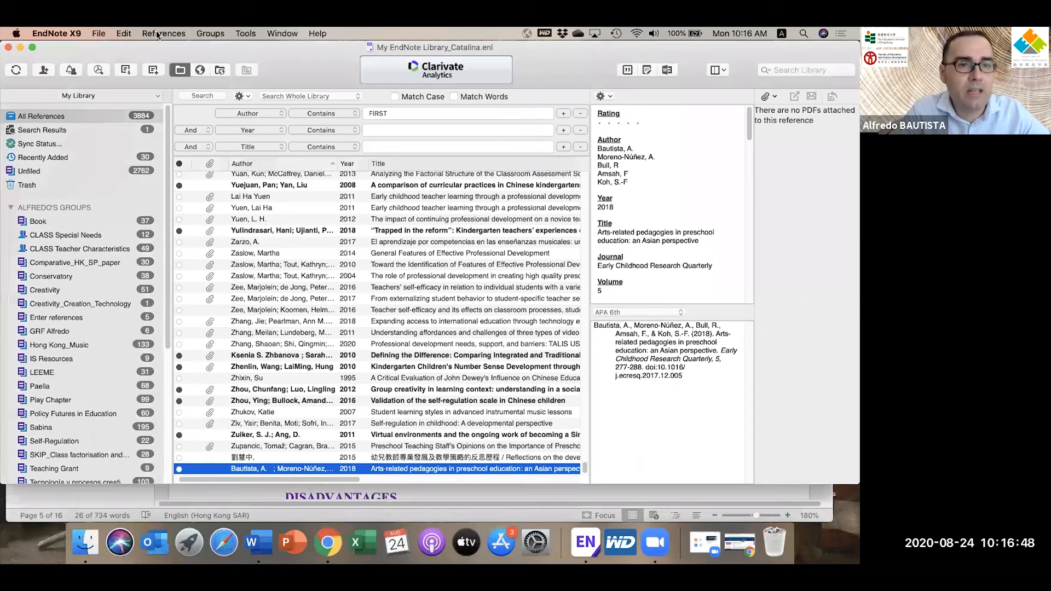
{"action": "left_click", "coordinate": [157, 33]}
{"action": "left_click", "coordinate": [165, 45]}
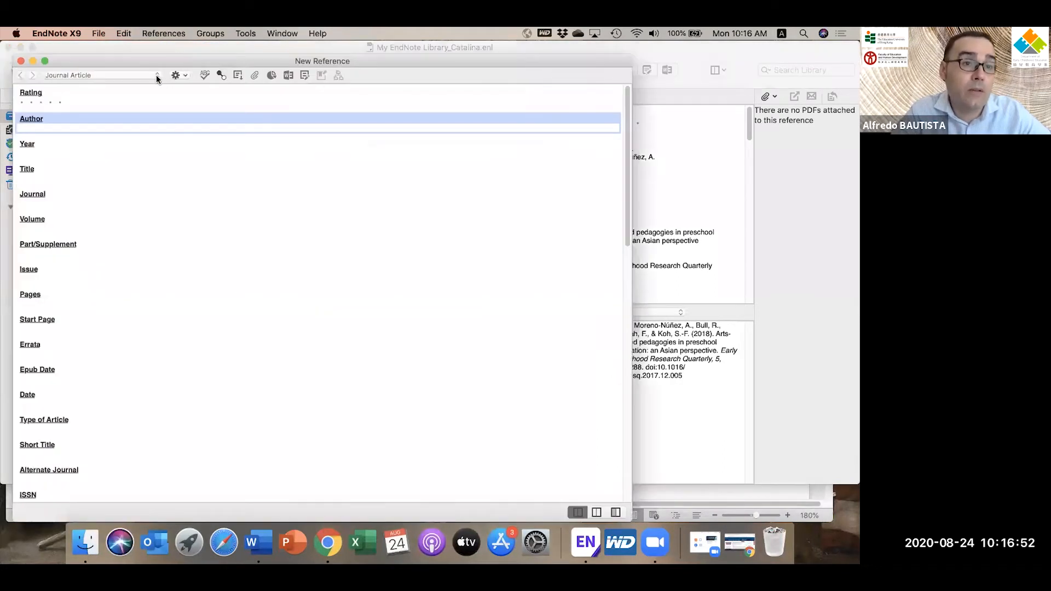
{"action": "left_click", "coordinate": [156, 75]}
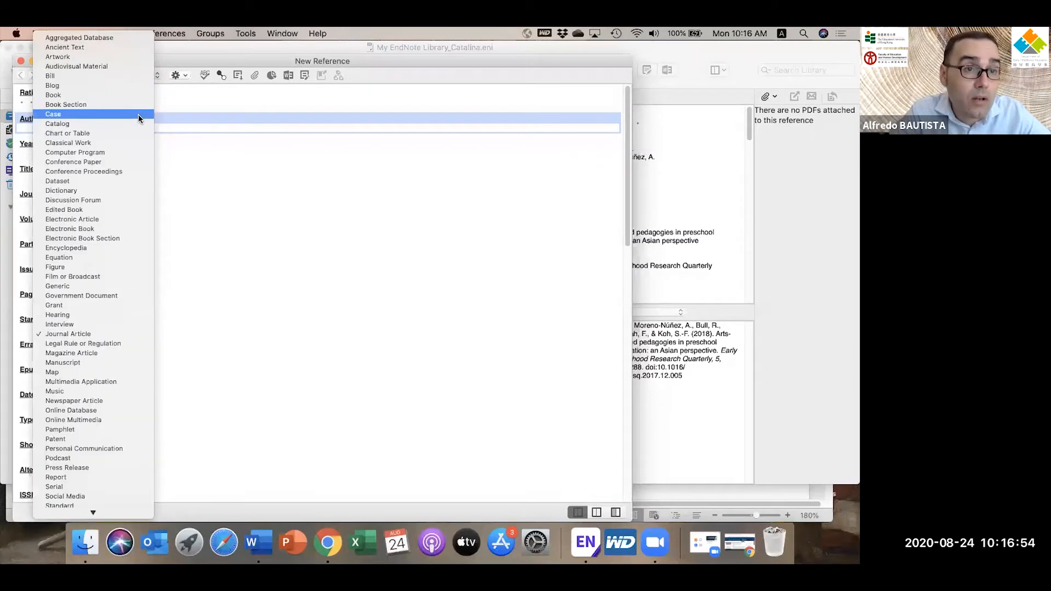
{"action": "left_click", "coordinate": [87, 94]}
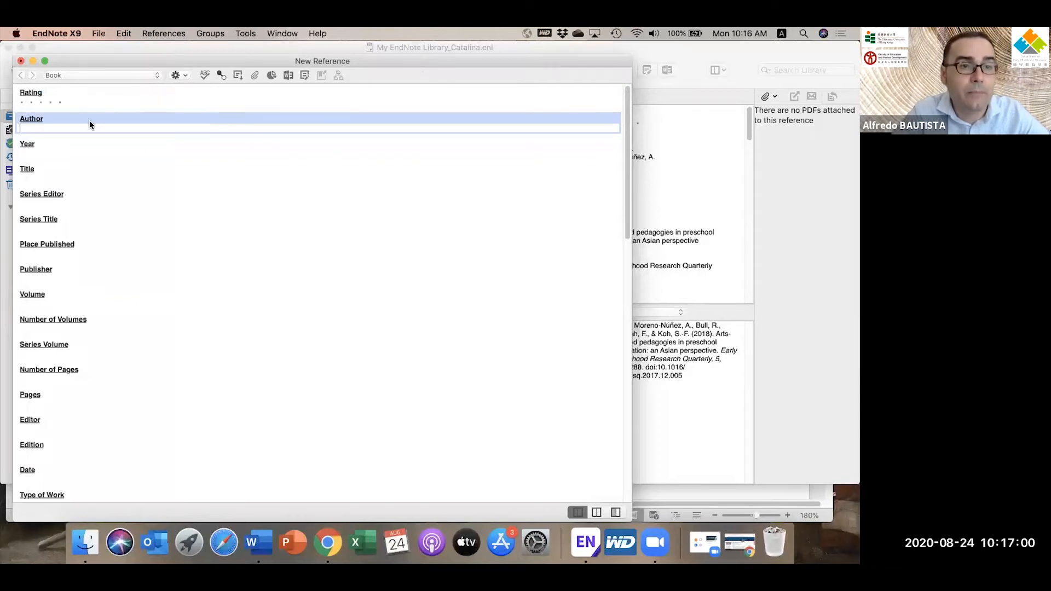
Step: Paste the copied citation into the Author field and put the first two authors on their own lines without trailing commas
{"action": "key", "text": "super+v"}
{"action": "left_click", "coordinate": [77, 127]}
{"action": "key", "text": "BackSpace"}
{"action": "key", "text": "BackSpace"}
{"action": "key", "text": "Return"}
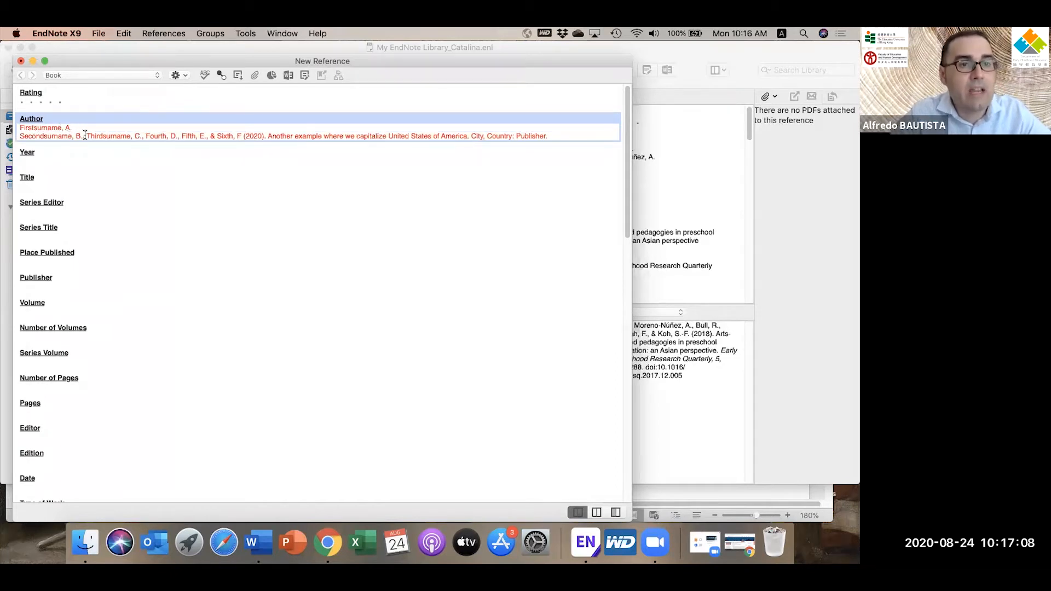
{"action": "left_click", "coordinate": [87, 136]}
{"action": "key", "text": "BackSpace"}
{"action": "key", "text": "BackSpace"}
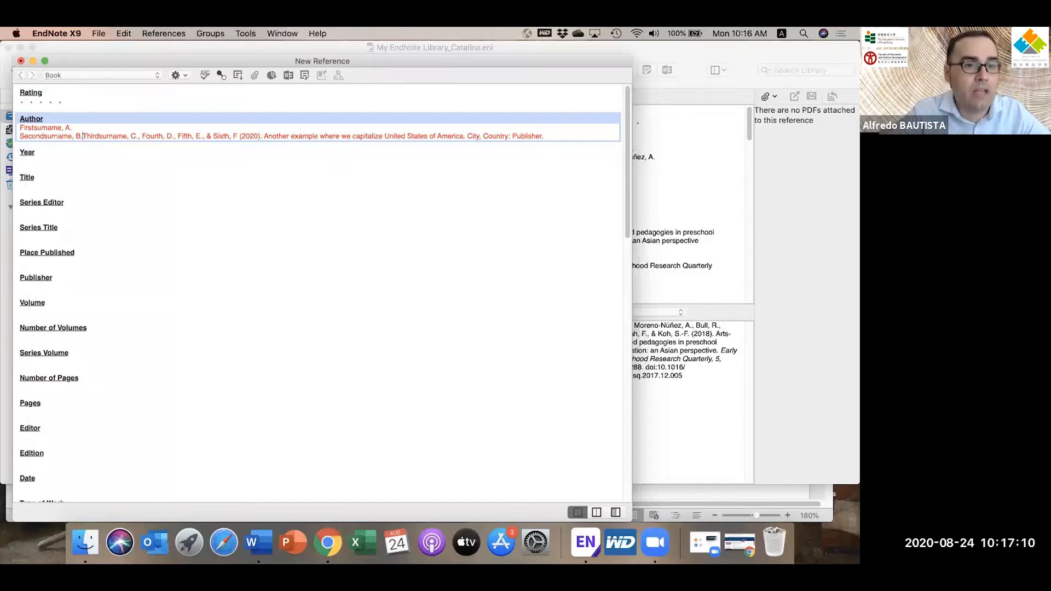
{"action": "key", "text": "Return"}
Step: Put the third, fourth and fifth authors on separate lines, deleting the commas and the ampersand between them
{"action": "left_click", "coordinate": [80, 145]}
{"action": "key", "text": "BackSpace"}
{"action": "key", "text": "BackSpace"}
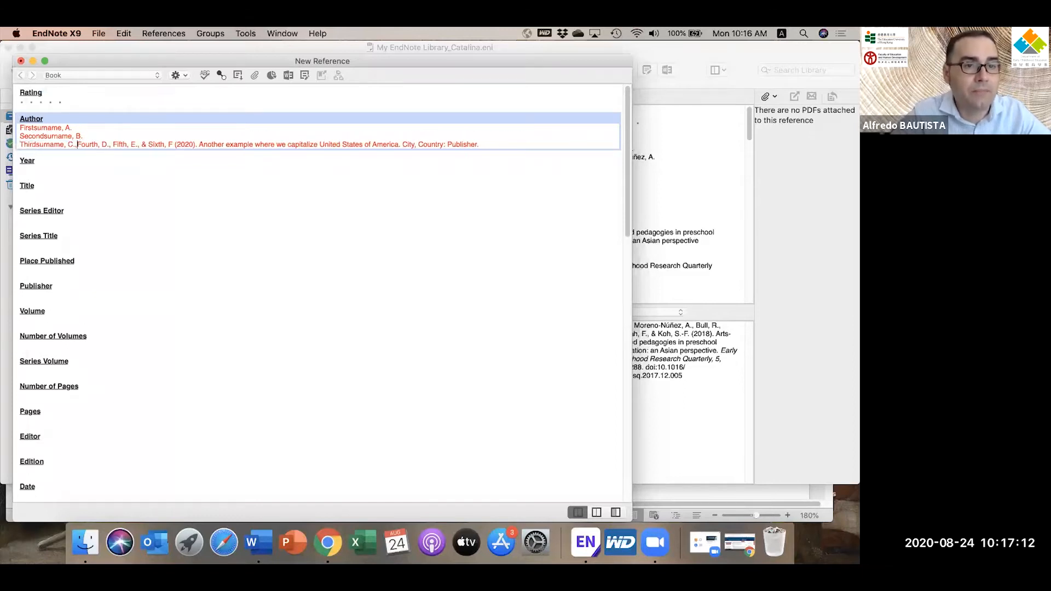
{"action": "key", "text": "Return"}
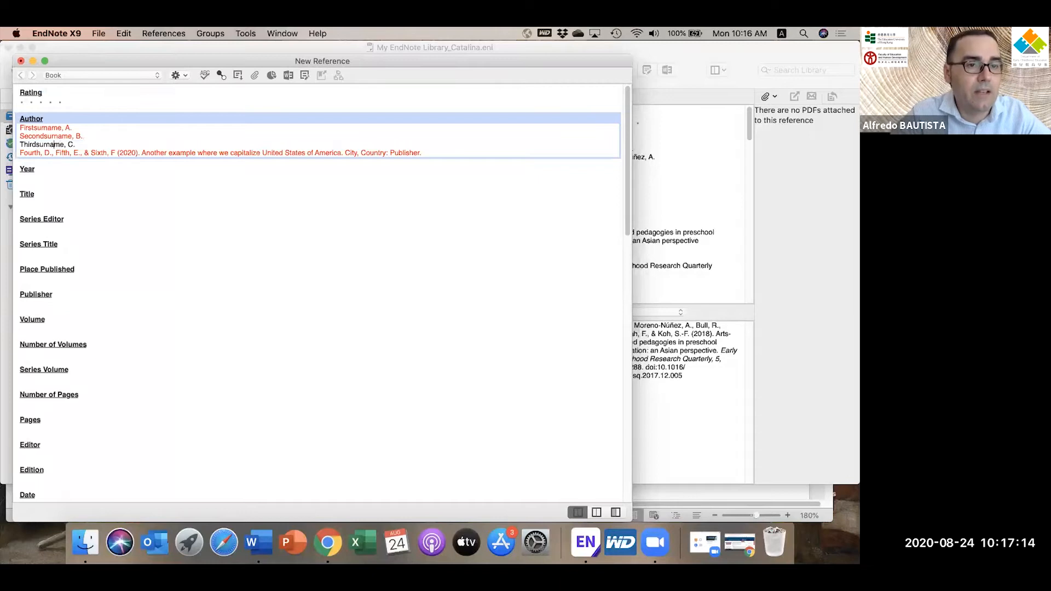
{"action": "left_click", "coordinate": [56, 153]}
{"action": "key", "text": "BackSpace"}
{"action": "key", "text": "BackSpace"}
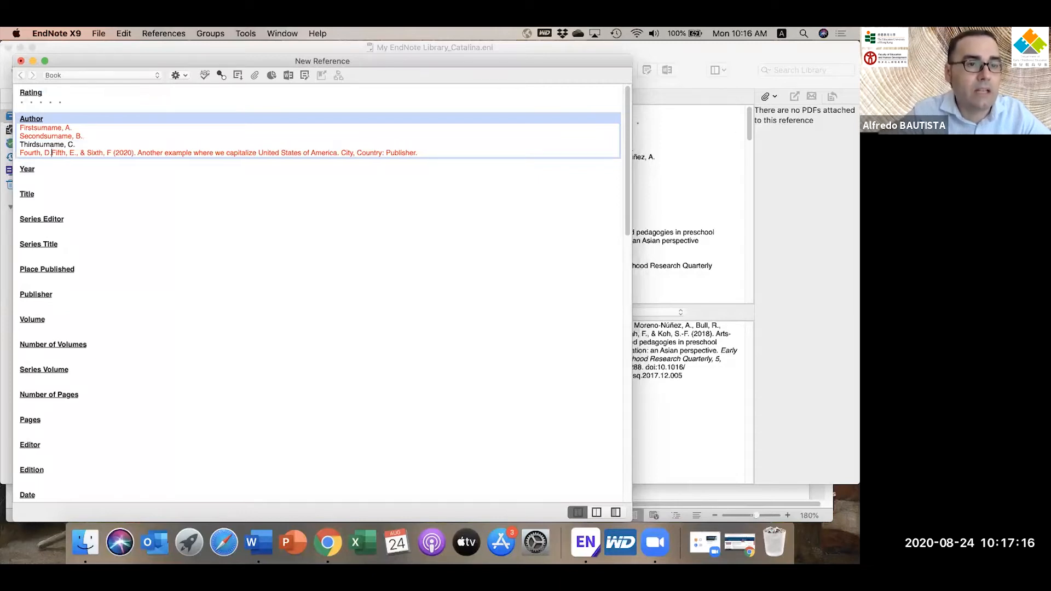
{"action": "key", "text": "Return"}
{"action": "left_click", "coordinate": [58, 162]}
{"action": "key", "text": "BackSpace"}
{"action": "key", "text": "BackSpace"}
{"action": "key", "text": "BackSpace"}
{"action": "key", "text": "BackSpace"}
{"action": "key", "text": "Return"}
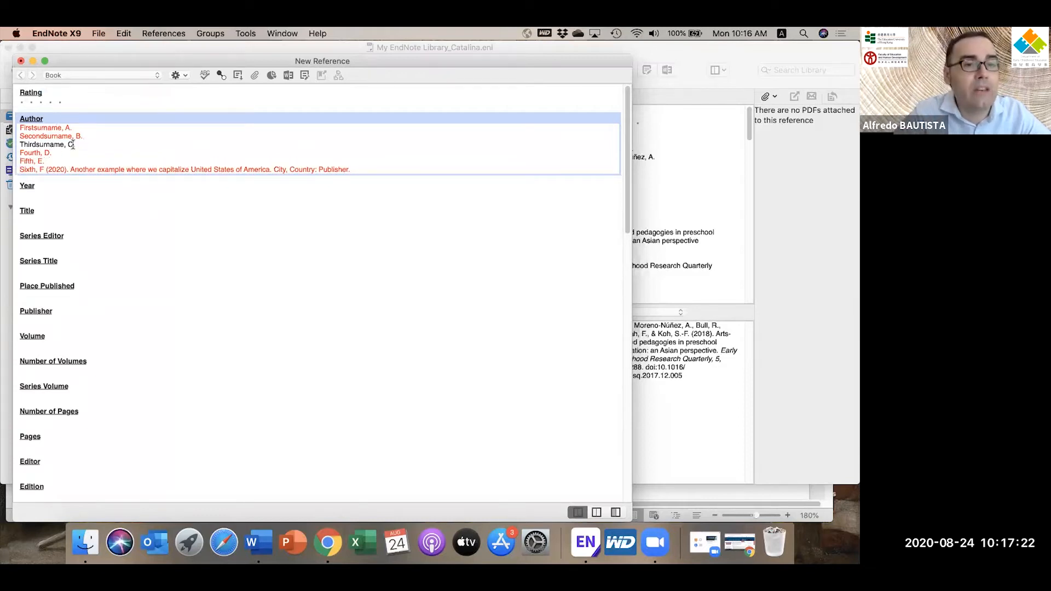
Step: Copy and delete everything after the sixth author's initial in the Author field, and enter 1999 as the Year
{"action": "left_click_drag", "start_coordinate": [46, 170], "coordinate": [368, 170]}
{"action": "key", "text": "super+c"}
{"action": "key", "text": "BackSpace"}
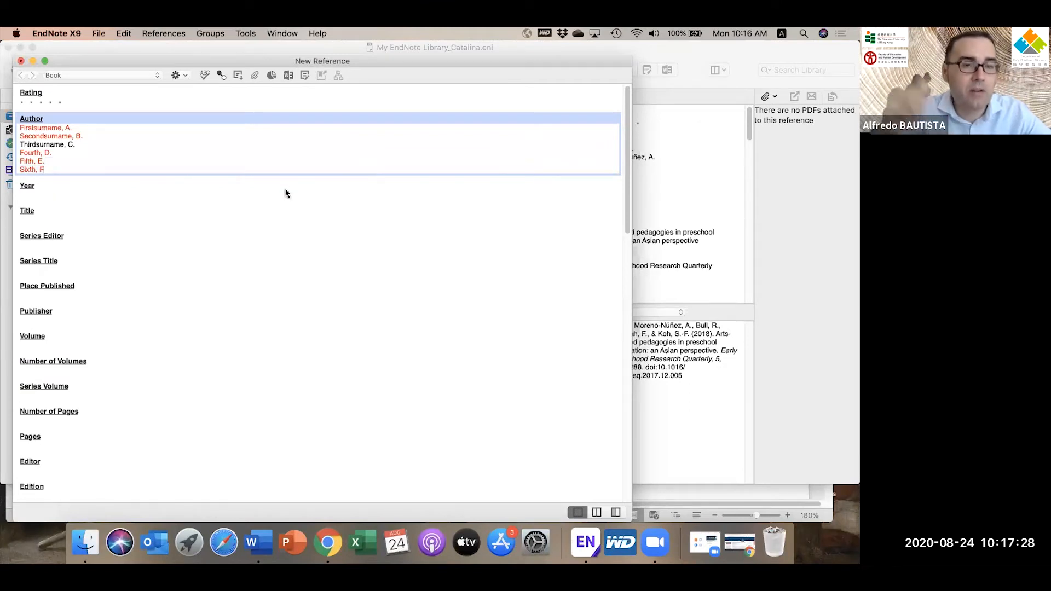
{"action": "left_click", "coordinate": [33, 192]}
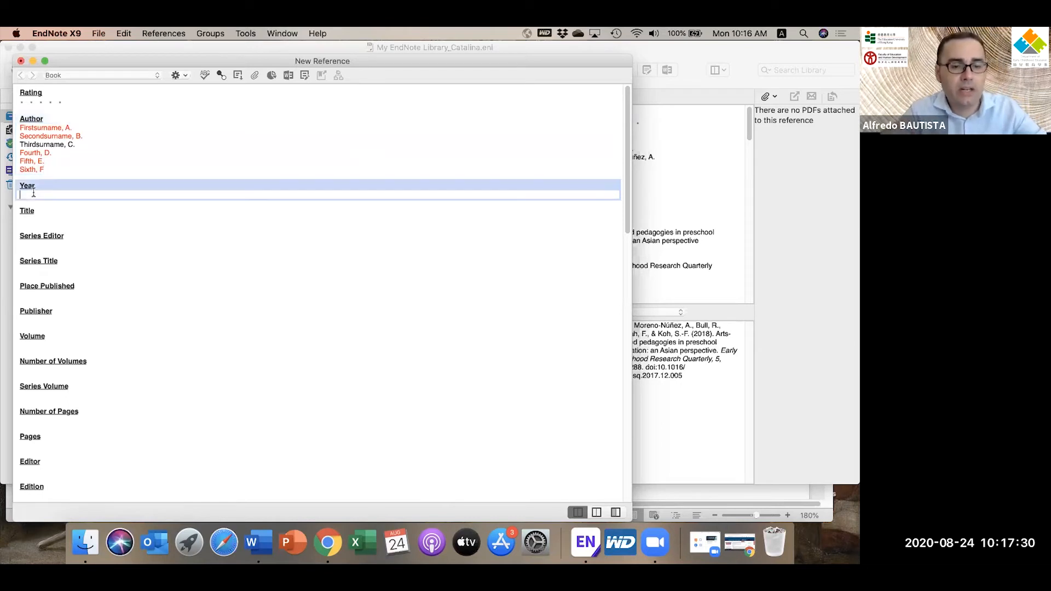
{"action": "type", "text": "1999"}
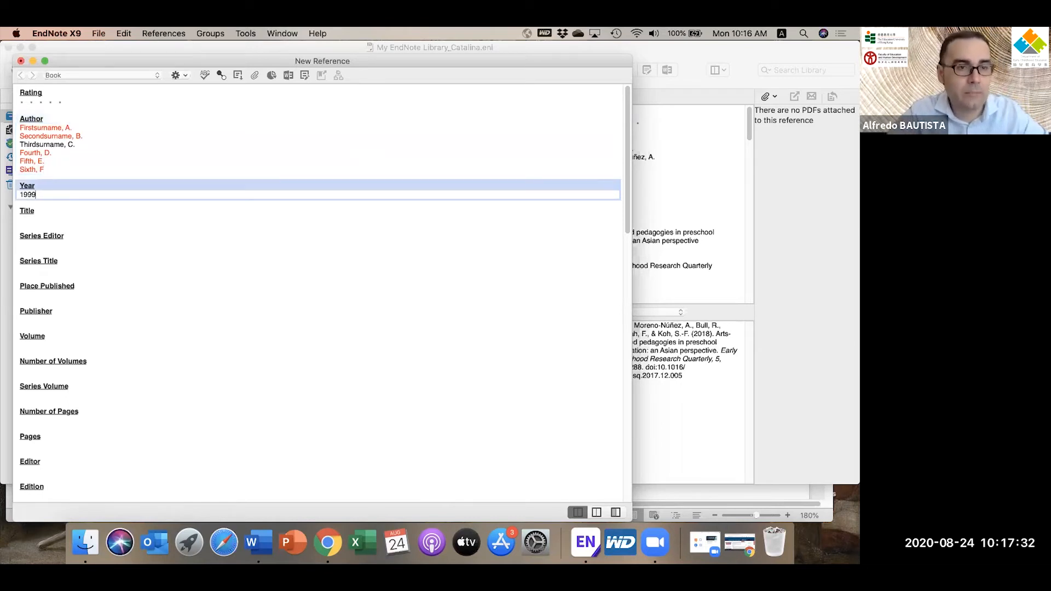
Step: Paste the copied text into the Title field and delete the leading "(2020)." so it starts with "Another example"
{"action": "left_click", "coordinate": [36, 221]}
{"action": "key", "text": "super+v"}
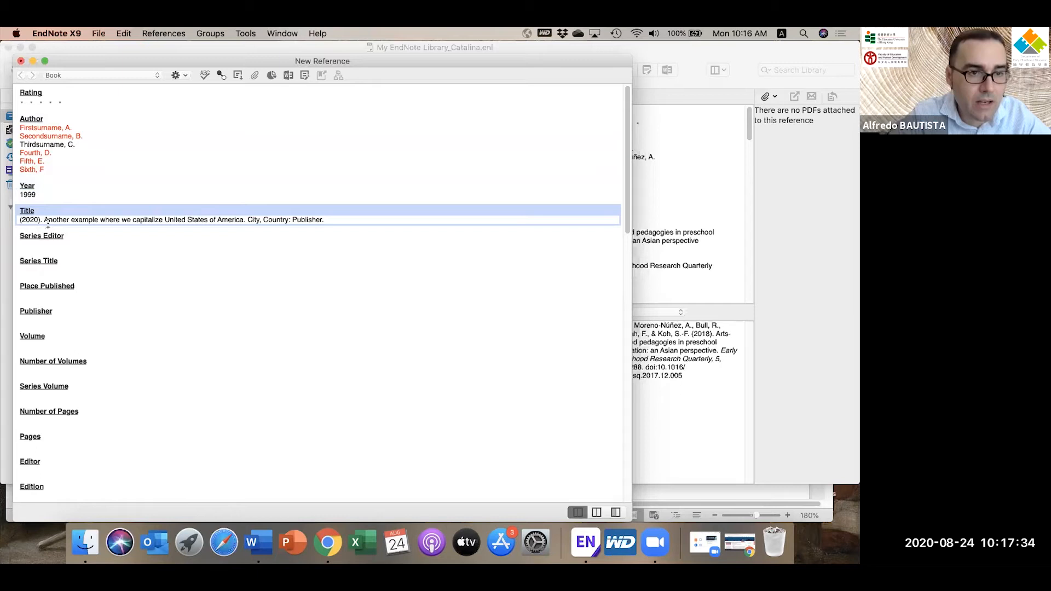
{"action": "key", "text": "BackSpace"}
{"action": "key", "text": "BackSpace"}
{"action": "key", "text": "BackSpace"}
{"action": "key", "text": "BackSpace"}
{"action": "key", "text": "BackSpace"}
{"action": "key", "text": "BackSpace"}
{"action": "key", "text": "BackSpace"}
{"action": "key", "text": "BackSpace"}
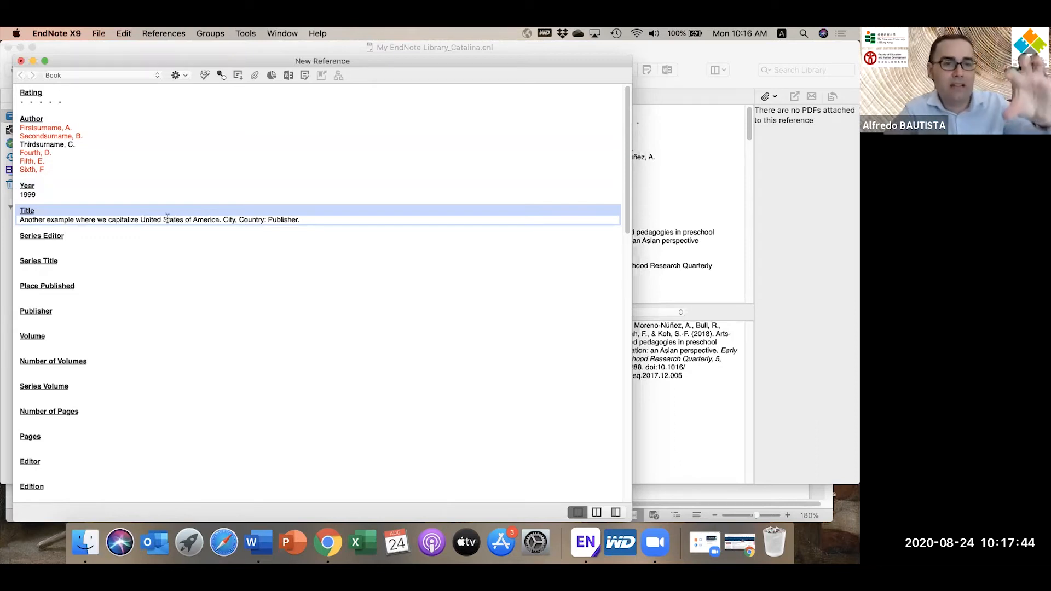
Step: Copy "City, Country: Publisher." from the Title field and delete it along with the period after "America"
{"action": "left_click_drag", "start_coordinate": [225, 219], "coordinate": [352, 227]}
{"action": "key", "text": "super+c"}
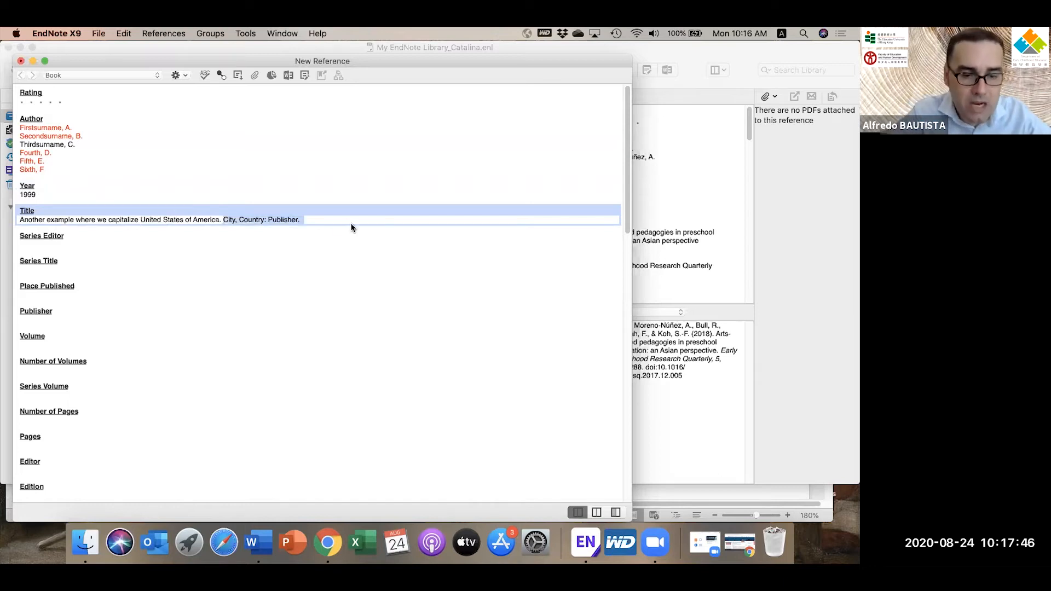
{"action": "key", "text": "BackSpace"}
{"action": "key", "text": "BackSpace"}
{"action": "key", "text": "BackSpace"}
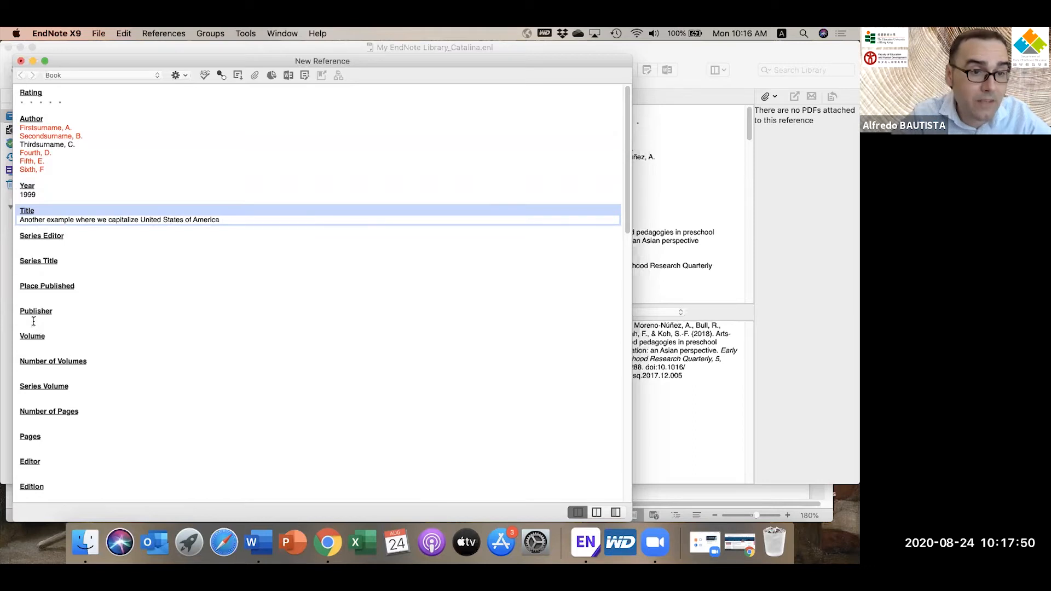
Step: Paste the copied text into Place Published, copy the publisher part, and trim the field to "City, Country"
{"action": "left_click", "coordinate": [34, 321]}
{"action": "left_click", "coordinate": [31, 296]}
{"action": "key", "text": "super+v"}
{"action": "key", "text": "shift+alt+Left"}
{"action": "key", "text": "super+c"}
{"action": "key", "text": "BackSpace"}
{"action": "key", "text": "BackSpace"}
{"action": "key", "text": "BackSpace"}
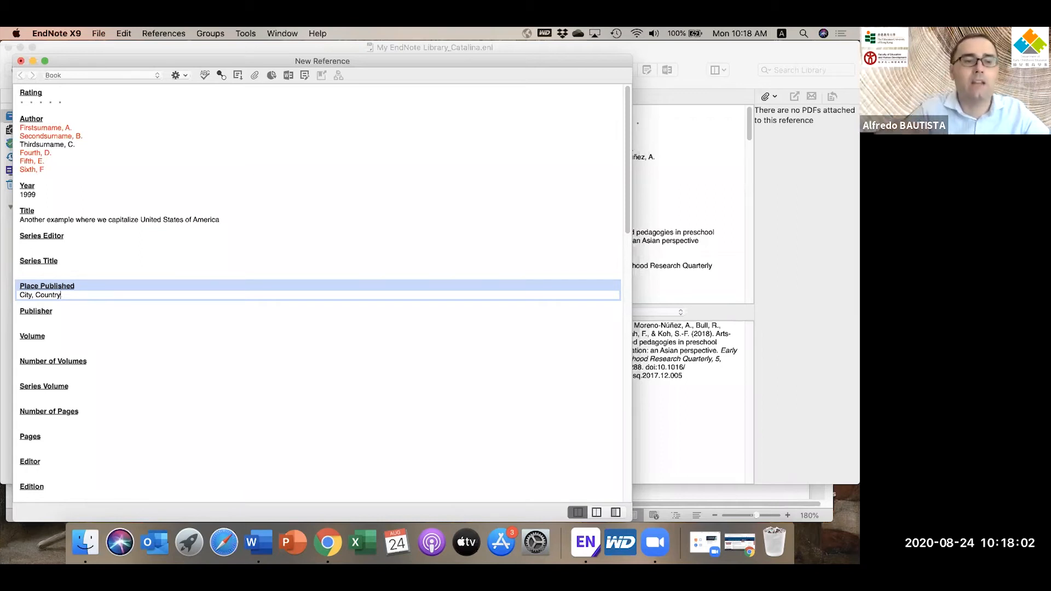
Step: Paste the copied publisher text into the Publisher field and remove its leading space and final period
{"action": "left_click", "coordinate": [34, 322]}
{"action": "key", "text": "super+v"}
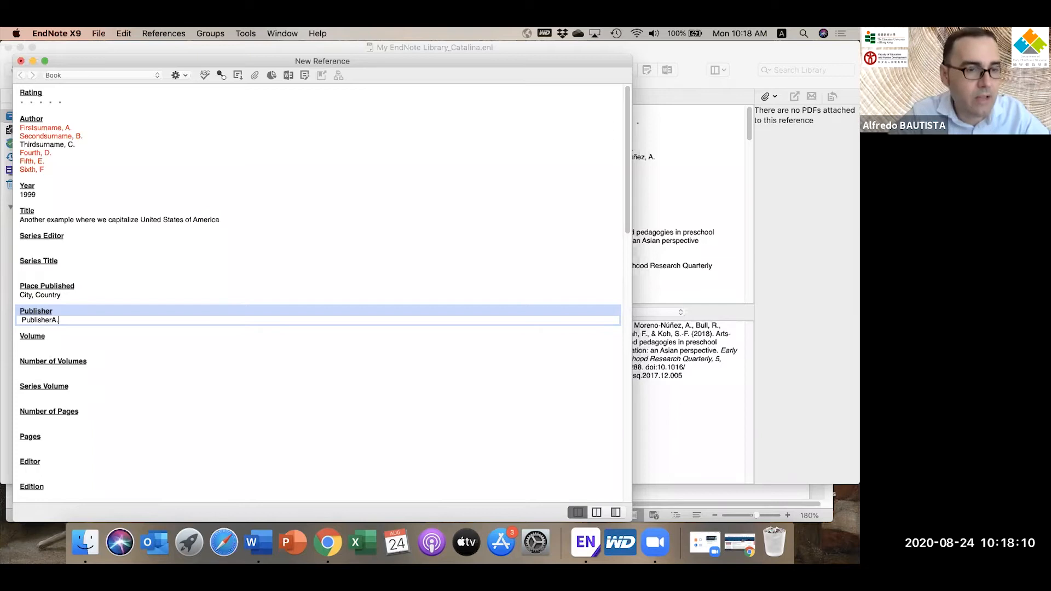
{"action": "key", "text": "BackSpace"}
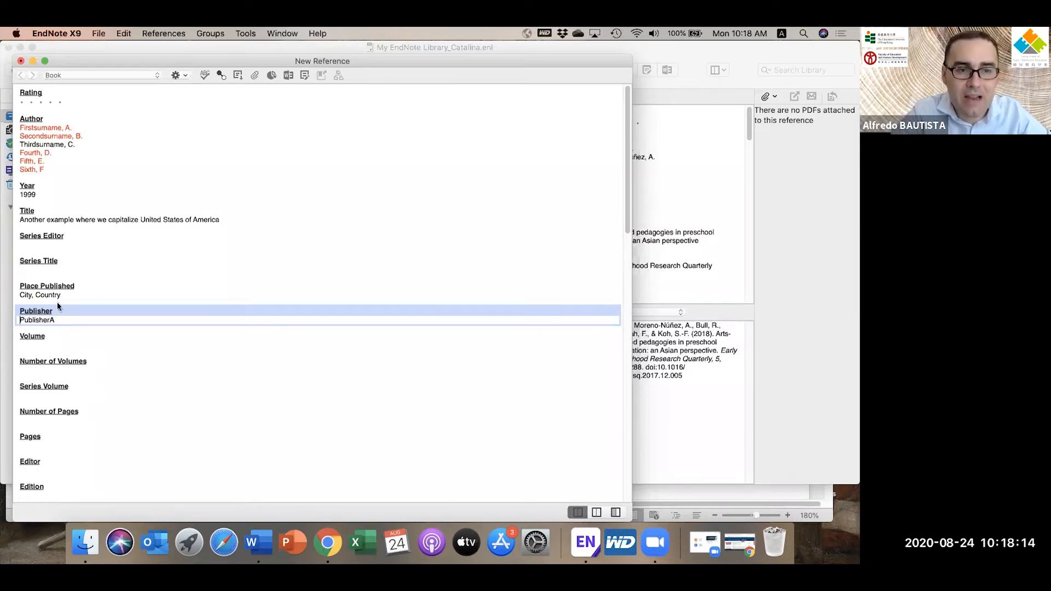
Step: Insert a colon after "capitalize" in the Title field
{"action": "left_click", "coordinate": [138, 221]}
{"action": "type", "text": "."}
{"action": "key", "text": "BackSpace"}
{"action": "type", "text": ":"}
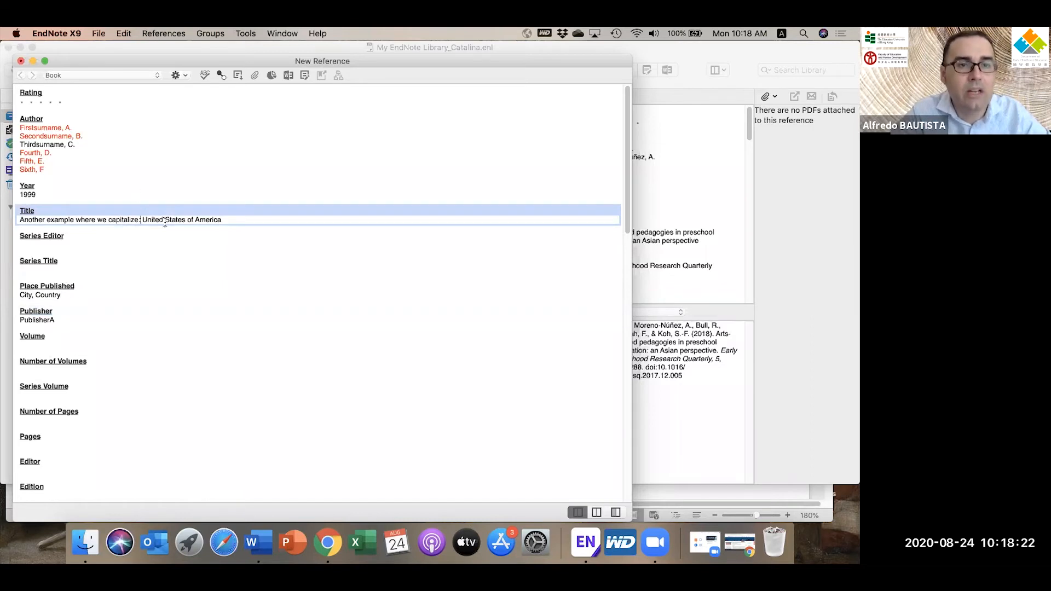
{"action": "scroll", "coordinate": [165, 222], "scroll_direction": "down", "scroll_amount": 4}
{"action": "scroll", "coordinate": [164, 223], "scroll_direction": "up", "scroll_amount": 4}
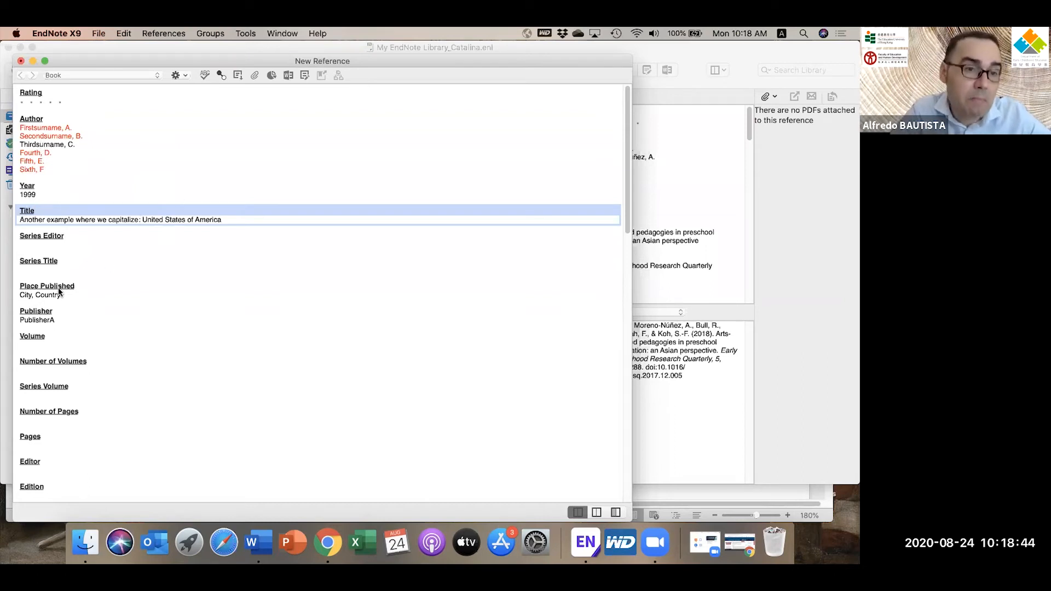
Step: Append the filler letters "GGGGGGGGSGDSGSDSDFDS" to the Publisher field and close the reference, saving its changes
{"action": "left_click", "coordinate": [56, 320]}
{"action": "type", "text": "GG"}
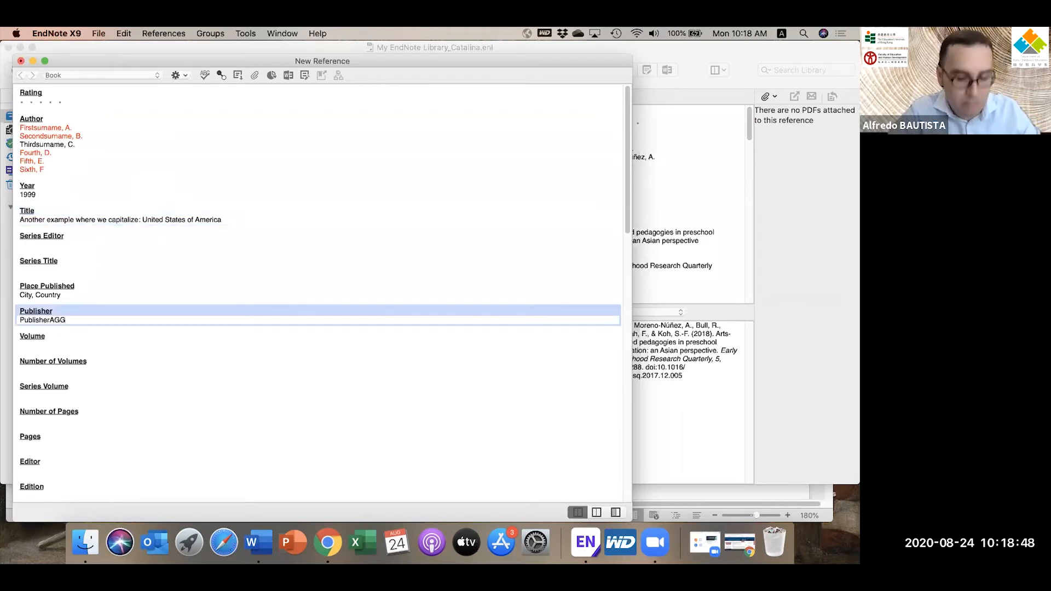
{"action": "type", "text": "GGGGGGG"}
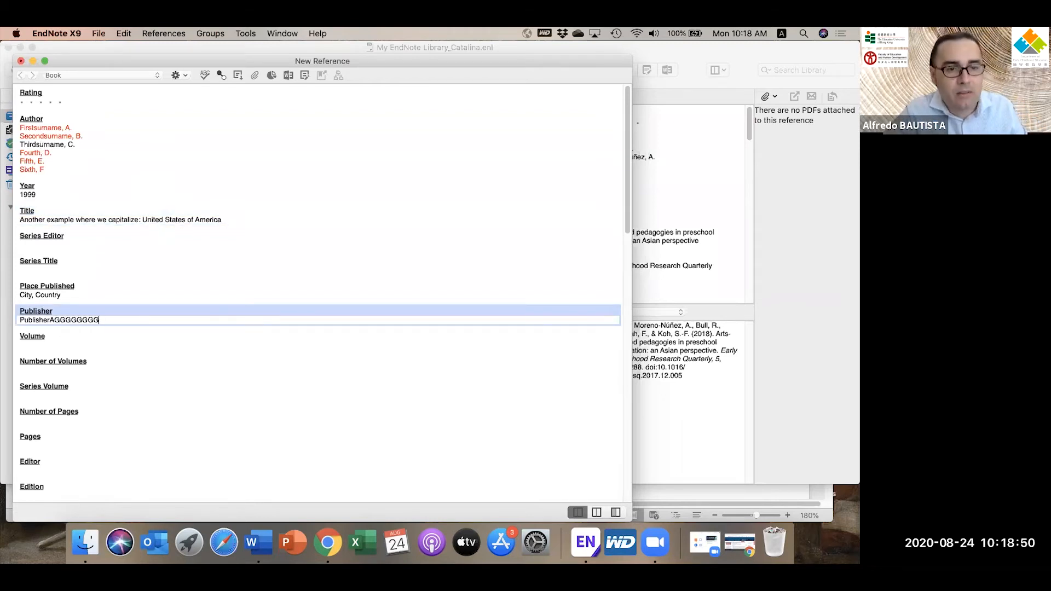
{"action": "type", "text": "SGDSGSDSDFDS"}
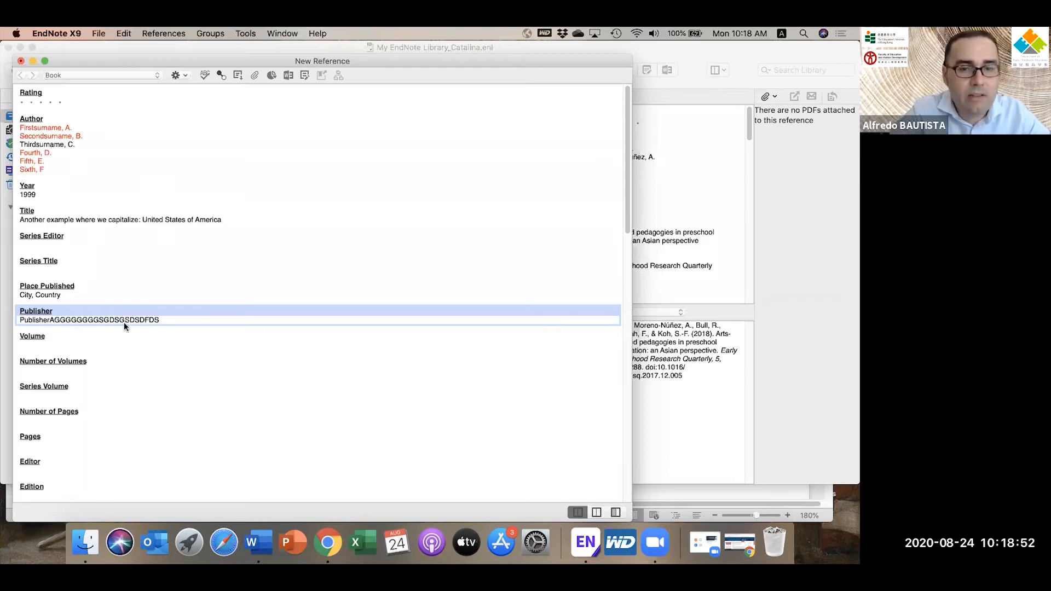
{"action": "left_click", "coordinate": [21, 62]}
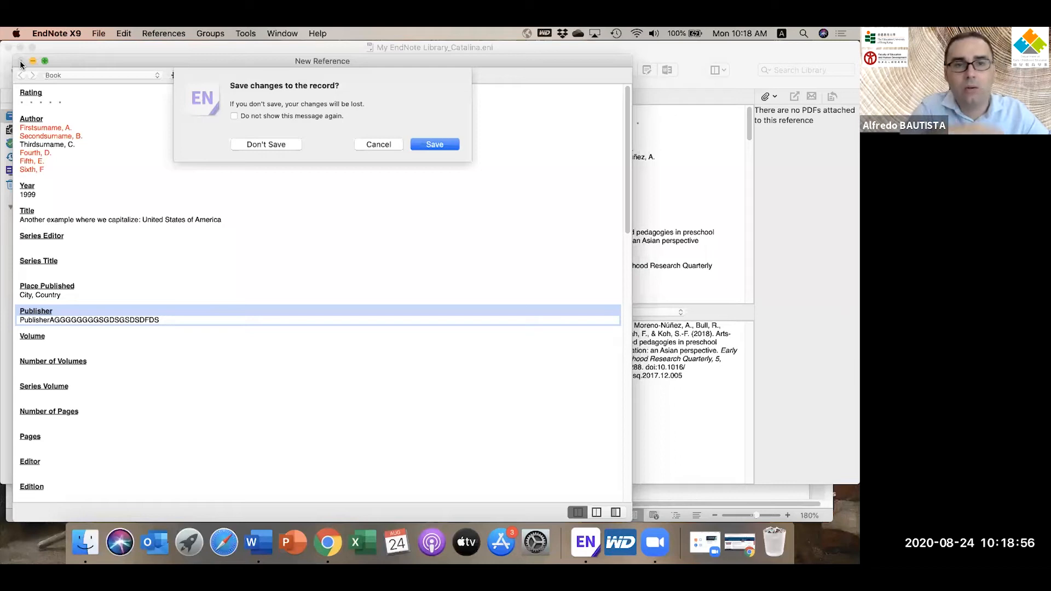
{"action": "left_click", "coordinate": [433, 143]}
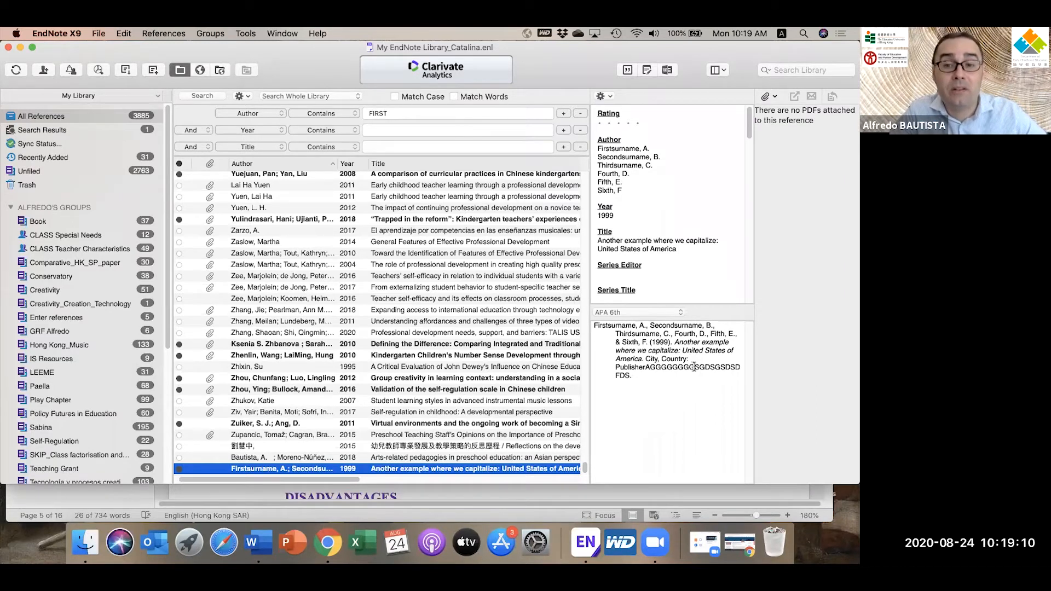
Step: Switch to the EndNote Workshop document in Word and copy the whole 1987 citation for "The psychology of written composition" under Book
{"action": "left_click", "coordinate": [524, 494]}
{"action": "scroll", "coordinate": [479, 379], "scroll_direction": "down", "scroll_amount": 1}
{"action": "left_click", "coordinate": [431, 329]}
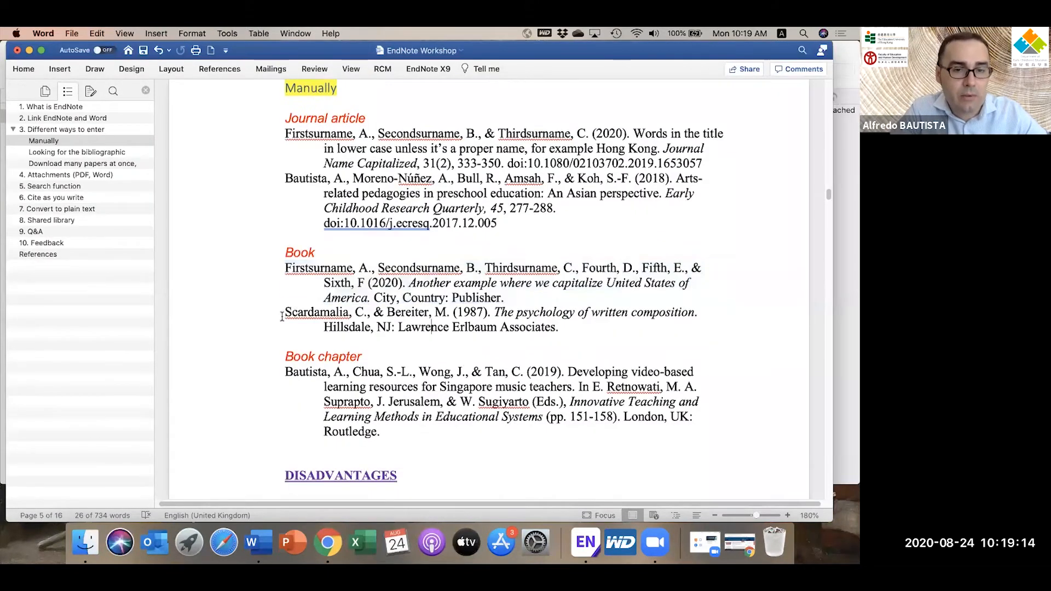
{"action": "left_click_drag", "start_coordinate": [283, 317], "coordinate": [622, 327]}
{"action": "key", "text": "super+c"}
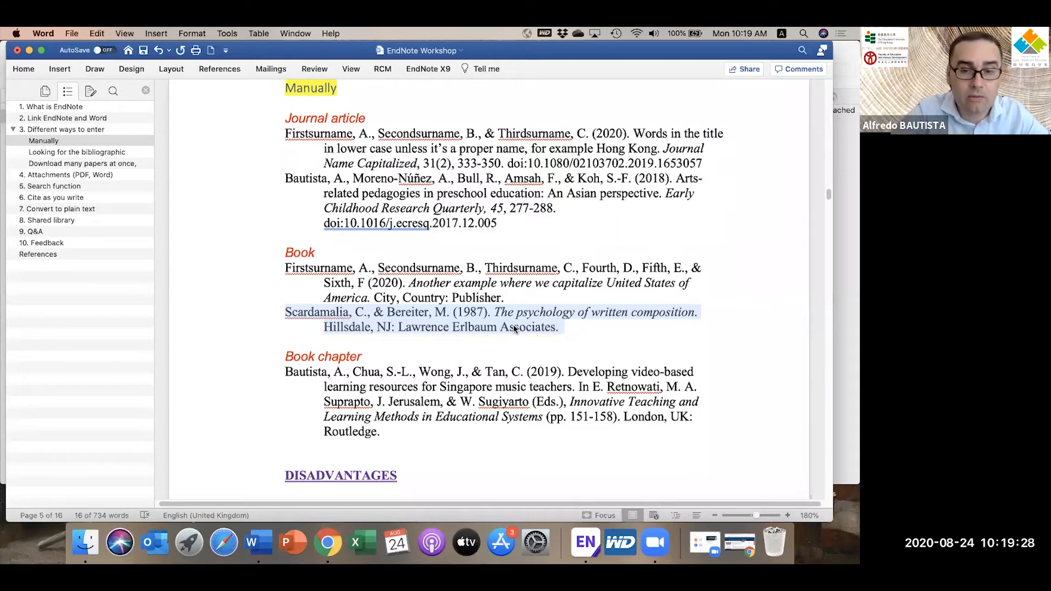
Step: Switch back to the EndNote library, create a new reference, and paste the copied citation into its Author field
{"action": "left_click", "coordinate": [846, 269]}
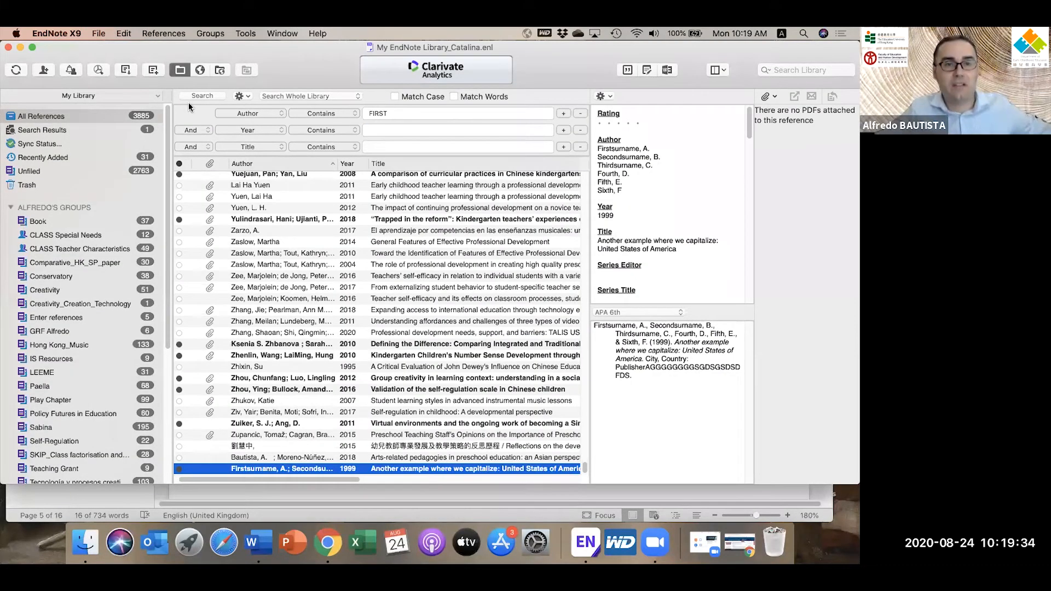
{"action": "left_click", "coordinate": [166, 34]}
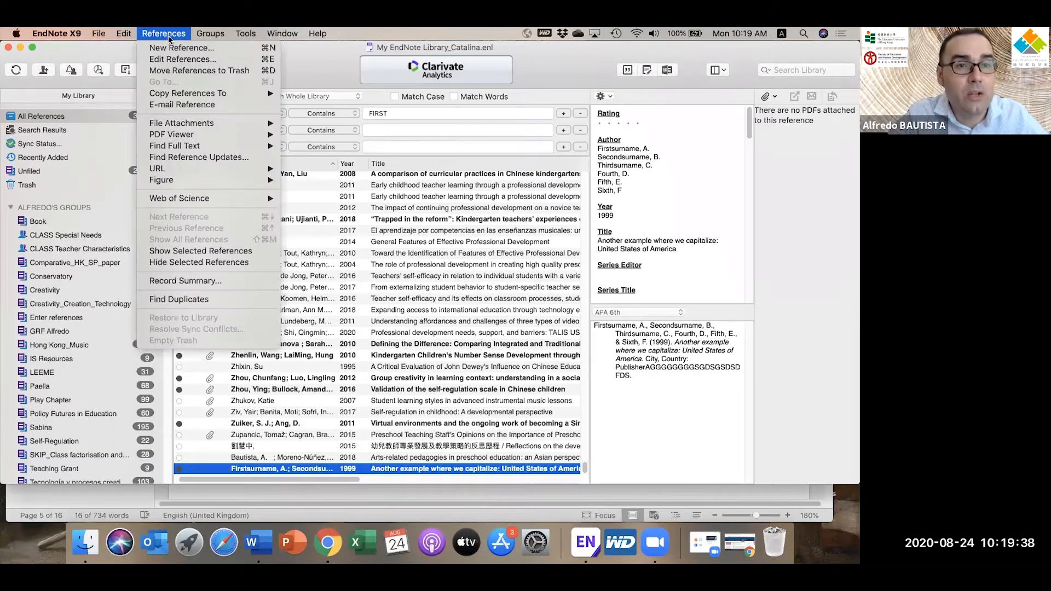
{"action": "left_click", "coordinate": [172, 42]}
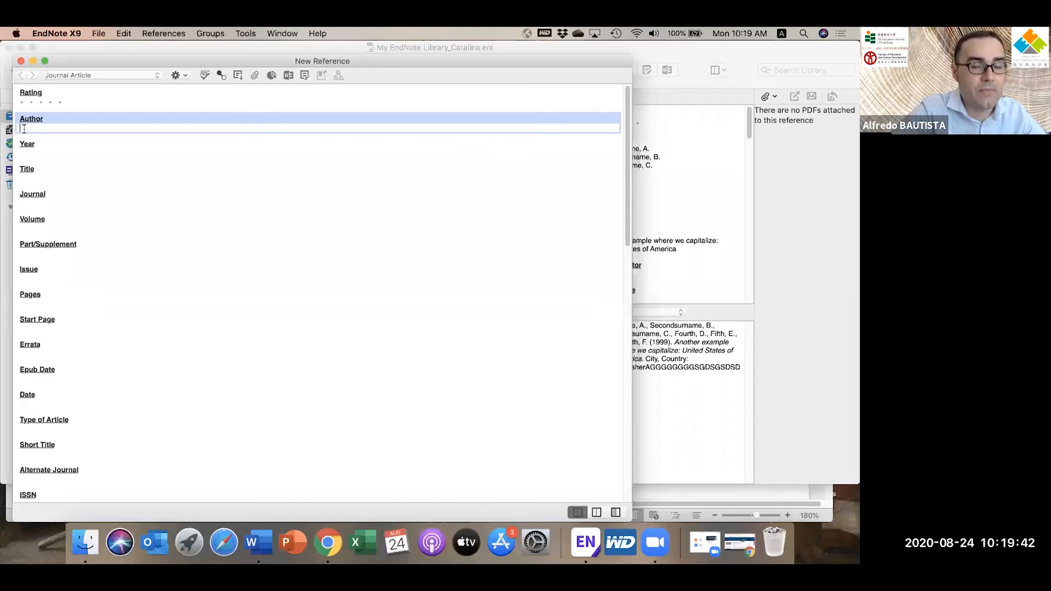
{"action": "key", "text": "super+v"}
Step: Put the two authors on separate lines without the comma and ampersand, and cut everything from the year onward out of the Author field
{"action": "left_click", "coordinate": [82, 129]}
{"action": "key", "text": "BackSpace"}
{"action": "key", "text": "BackSpace"}
{"action": "key", "text": "BackSpace"}
{"action": "key", "text": "BackSpace"}
{"action": "key", "text": "Return"}
{"action": "left_click_drag", "start_coordinate": [59, 136], "coordinate": [389, 142]}
{"action": "key", "text": "super+x"}
{"action": "key", "text": "BackSpace"}
{"action": "left_click", "coordinate": [88, 129]}
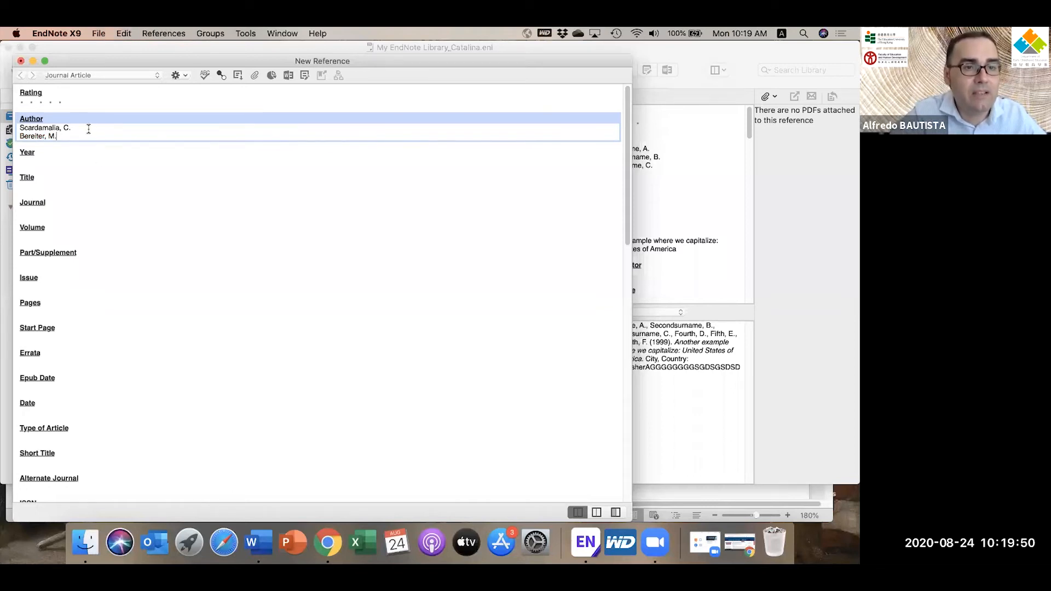
Step: Paste the cut text into the Year field, cut the title and publication details out of it, and reduce the field to 1987
{"action": "left_click", "coordinate": [32, 160]}
{"action": "key", "text": "super+v"}
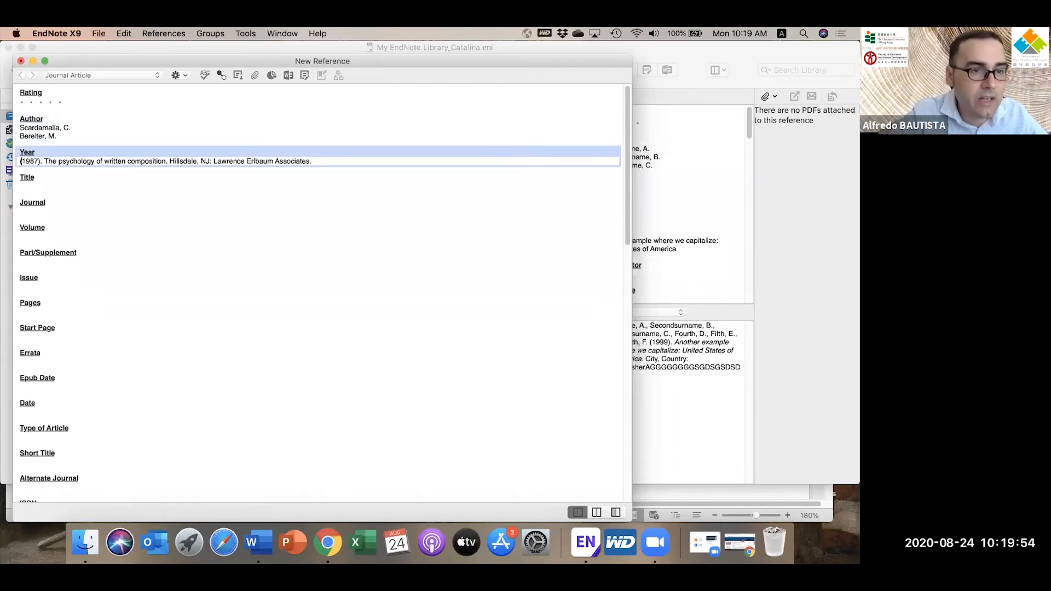
{"action": "left_click", "coordinate": [21, 161]}
{"action": "key", "text": "BackSpace"}
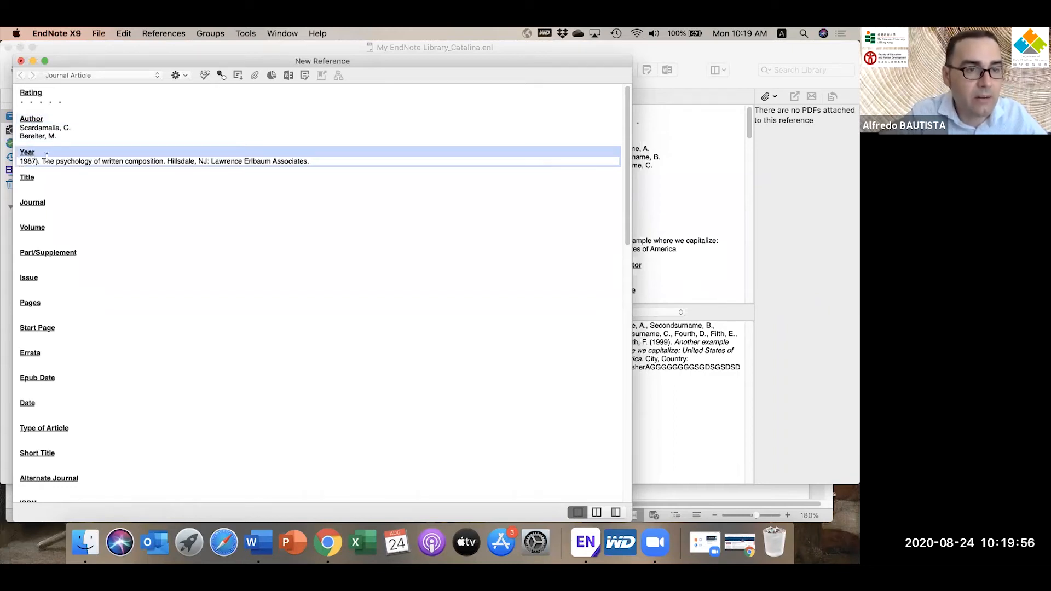
{"action": "left_click_drag", "start_coordinate": [42, 161], "coordinate": [418, 160]}
{"action": "key", "text": "super+x"}
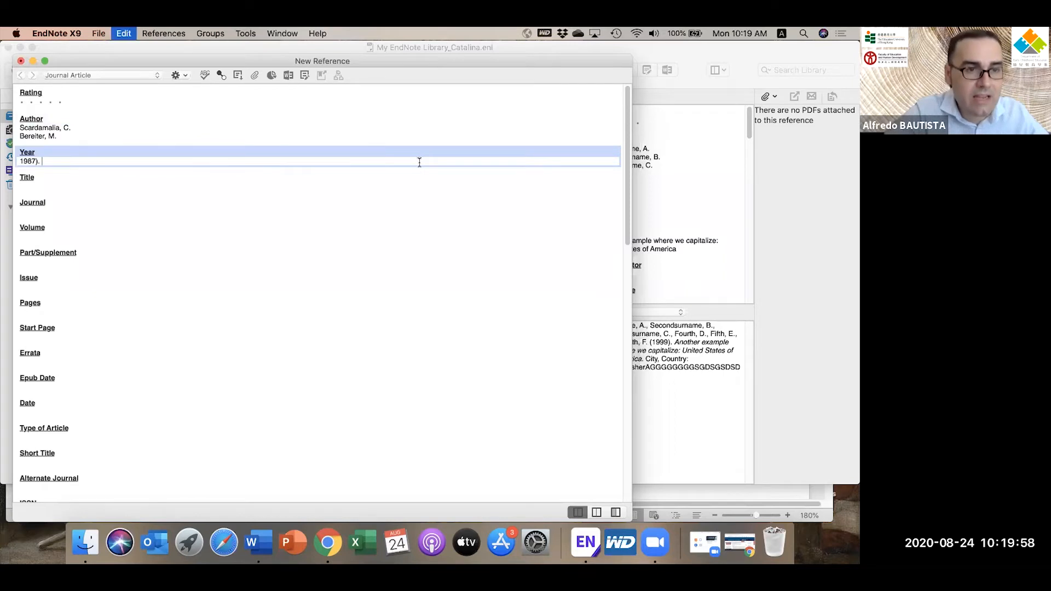
{"action": "key", "text": "BackSpace"}
{"action": "key", "text": "BackSpace"}
{"action": "key", "text": "BackSpace"}
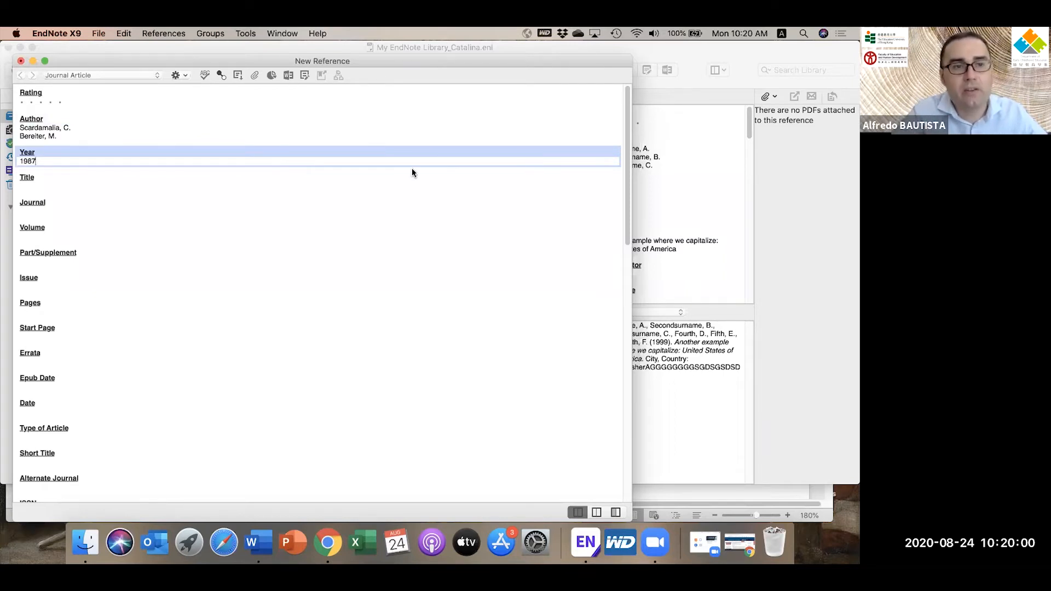
Step: Paste the remaining text into Title and cut the publication details, leaving "The psychology of written composition" without the final period
{"action": "left_click", "coordinate": [31, 184]}
{"action": "key", "text": "super+v"}
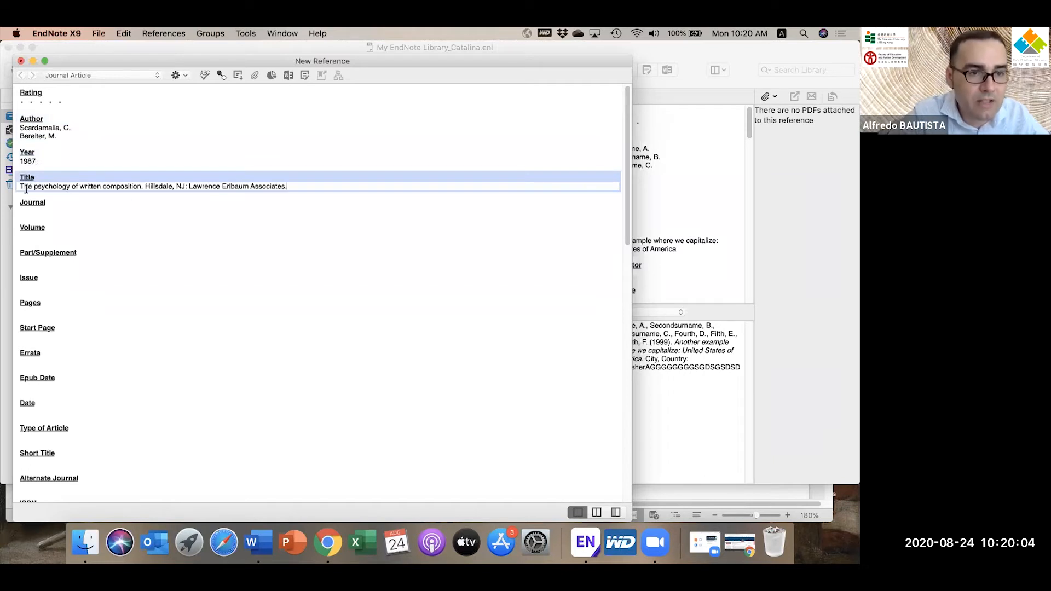
{"action": "left_click_drag", "start_coordinate": [146, 187], "coordinate": [348, 194]}
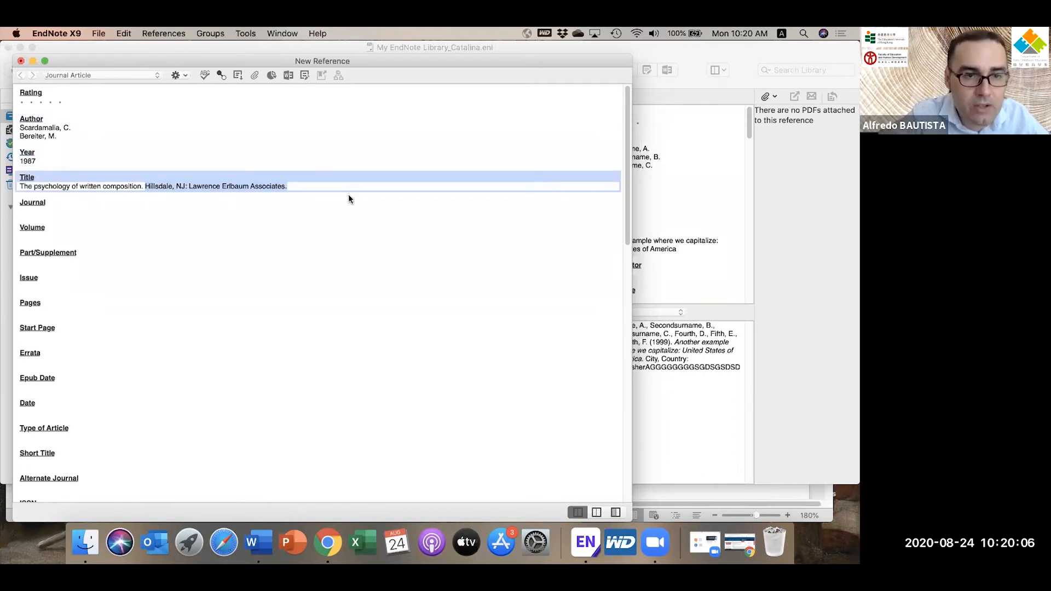
{"action": "key", "text": "BackSpace"}
{"action": "key", "text": "BackSpace"}
{"action": "key", "text": "BackSpace"}
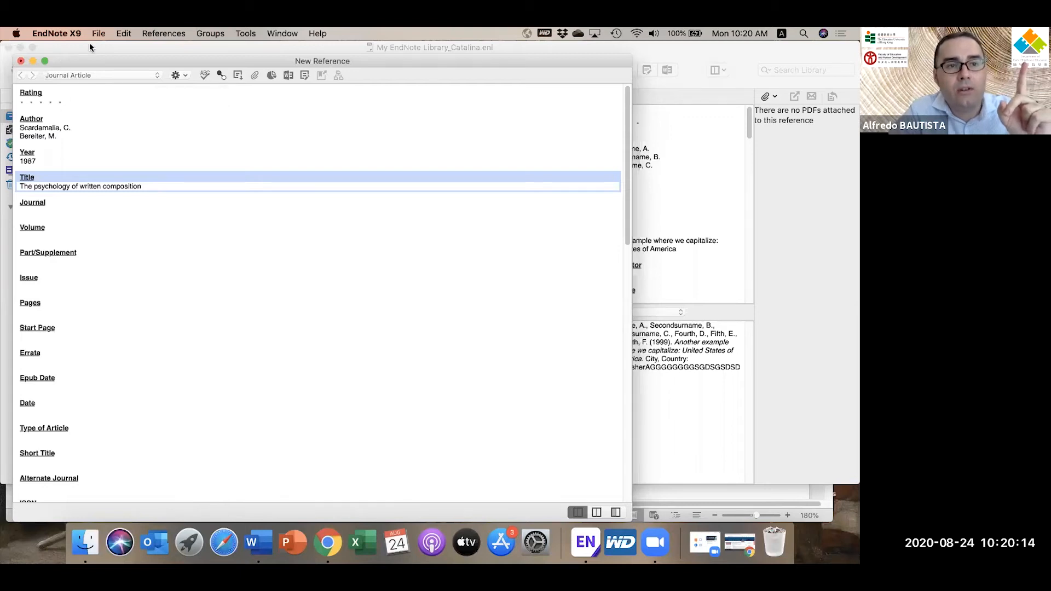
Step: Change the reference type to Book, paste the publication details into Place Published, and cut the publisher part so only "Hillsdale, NJ" remains
{"action": "left_click", "coordinate": [156, 72]}
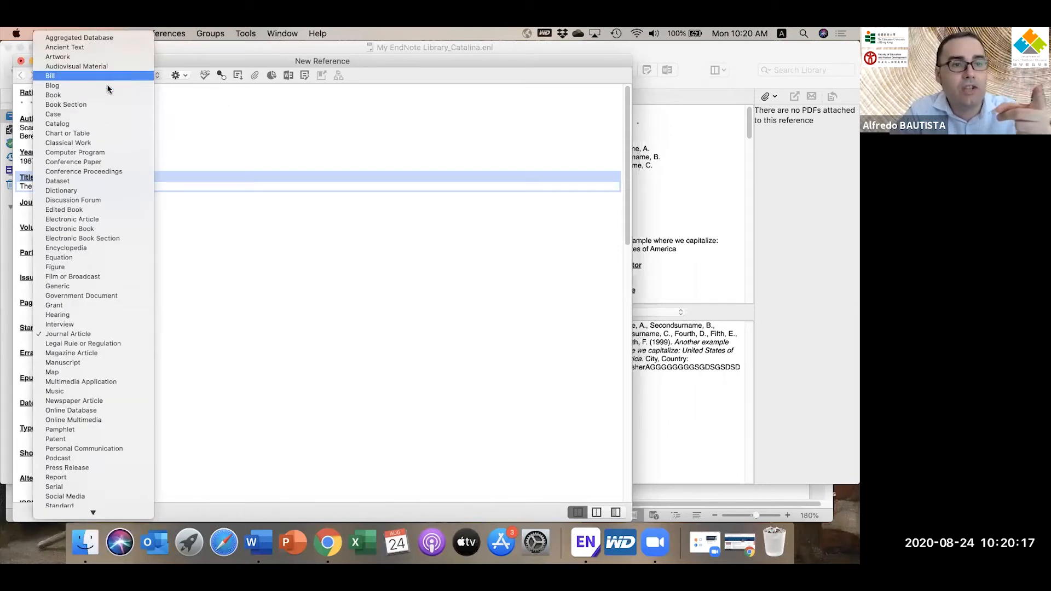
{"action": "left_click", "coordinate": [64, 96]}
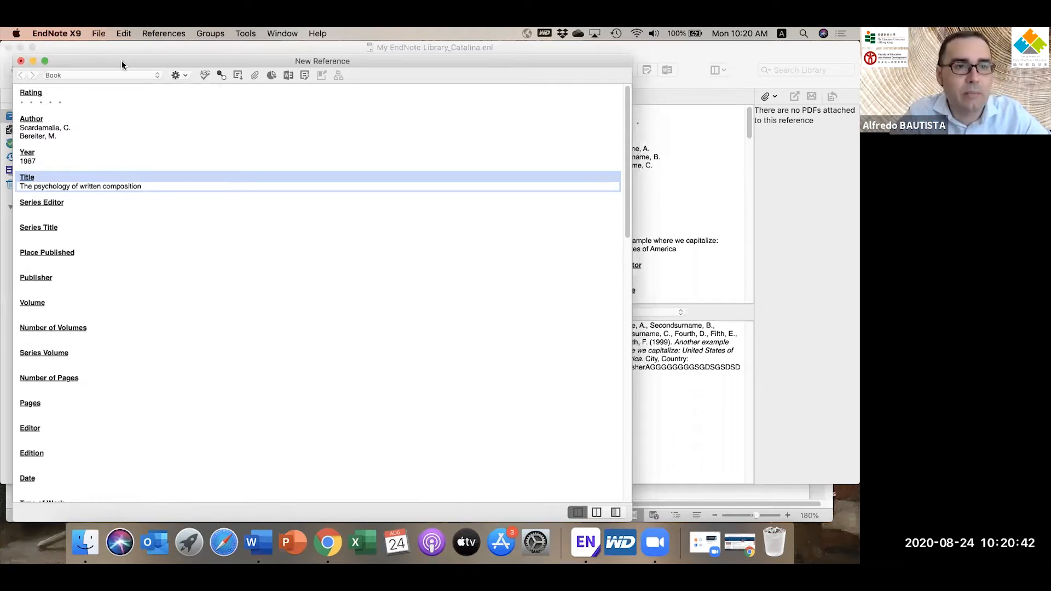
{"action": "left_click", "coordinate": [41, 261]}
{"action": "key", "text": "super+v"}
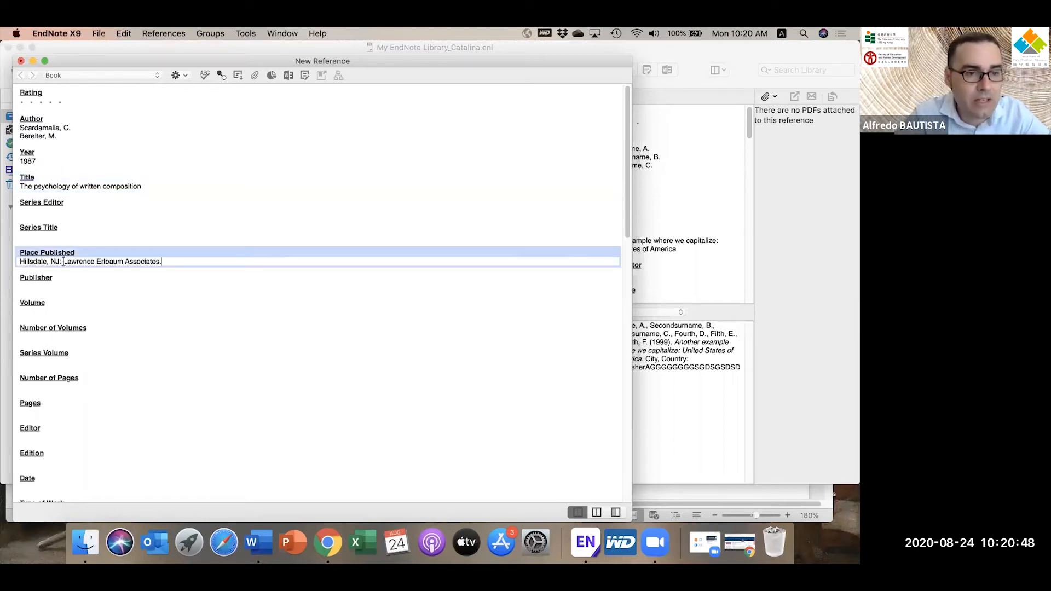
{"action": "left_click_drag", "start_coordinate": [63, 262], "coordinate": [202, 270]}
{"action": "key", "text": "BackSpace"}
{"action": "key", "text": "BackSpace"}
{"action": "key", "text": "BackSpace"}
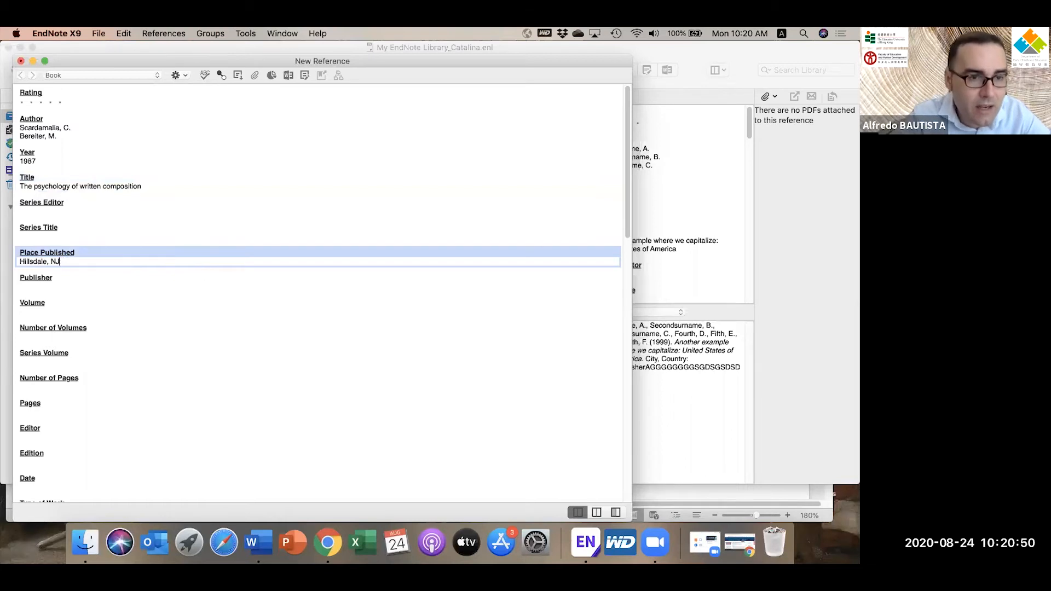
Step: Paste "Lawrence Erlbaum Associates" into the Publisher field without its final period, and close the reference, saving its changes
{"action": "left_click", "coordinate": [41, 287]}
{"action": "key", "text": "super+v"}
{"action": "key", "text": "BackSpace"}
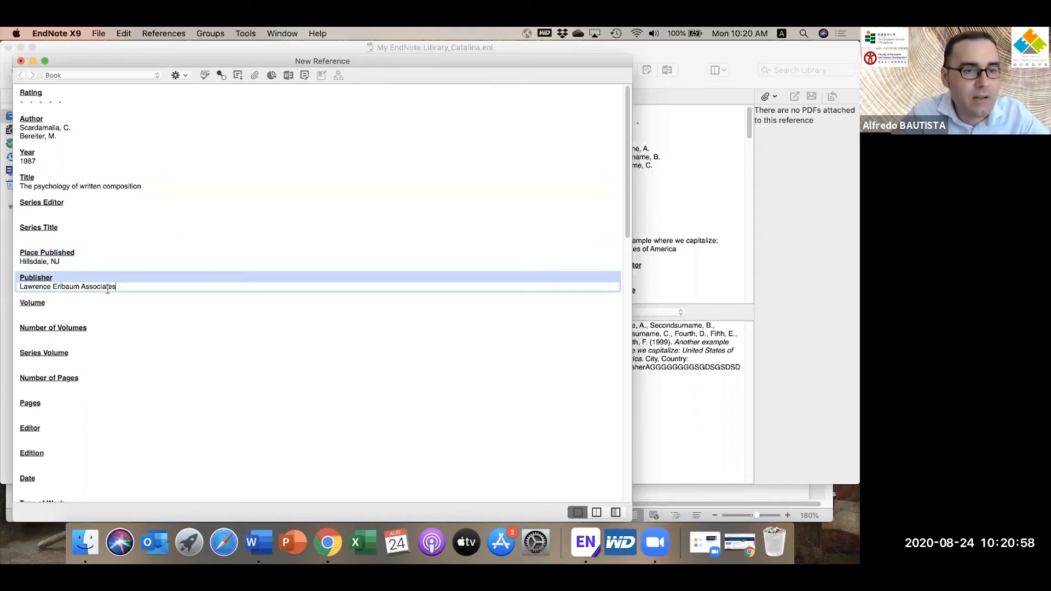
{"action": "left_click", "coordinate": [21, 63]}
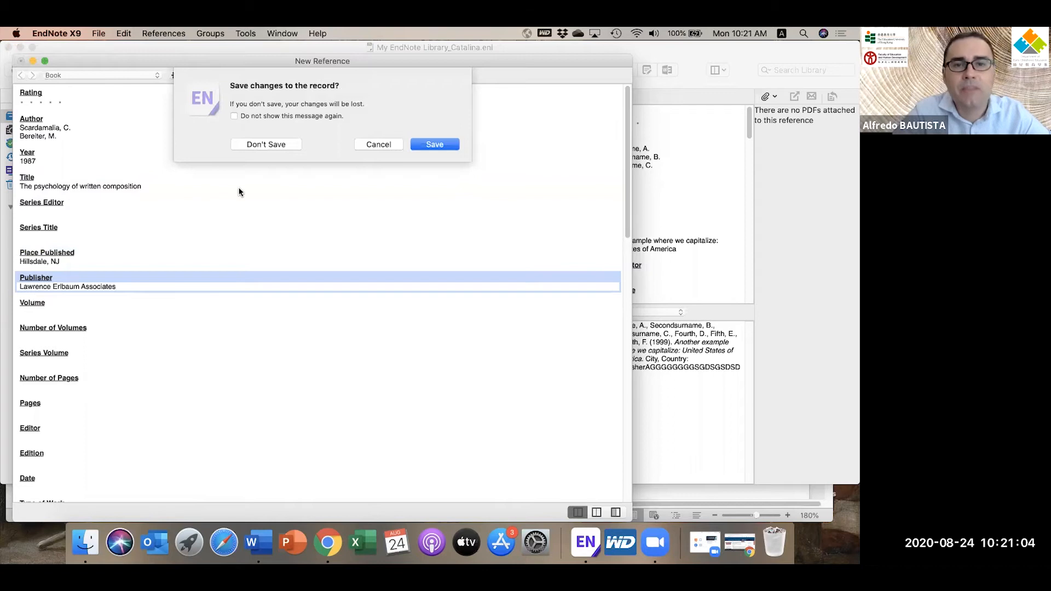
{"action": "left_click", "coordinate": [433, 144]}
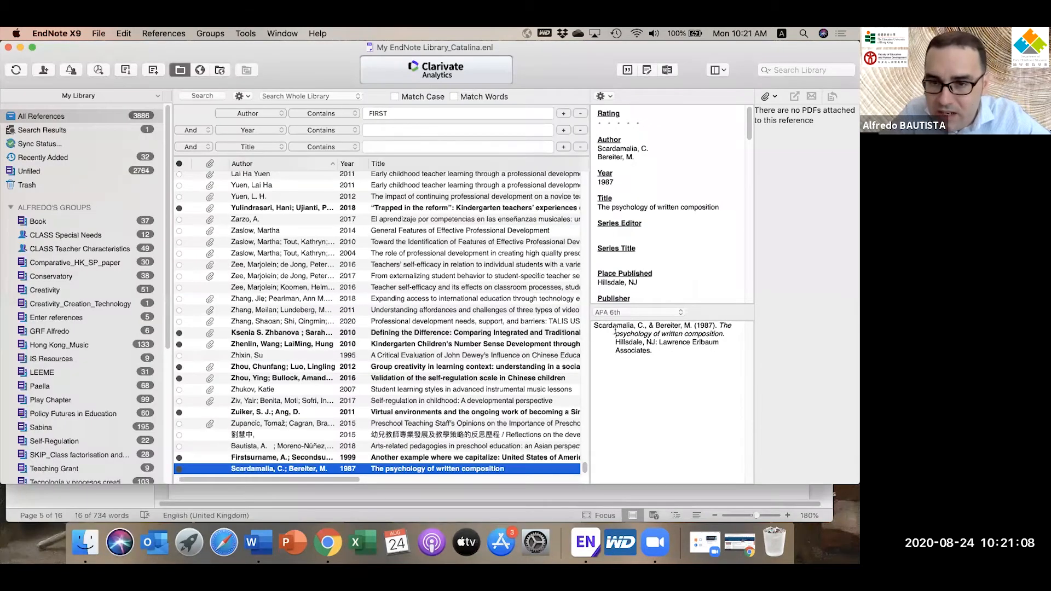
Step: Highlight the new book's formatted APA 6th citation in the preview to check it
{"action": "left_click_drag", "start_coordinate": [596, 325], "coordinate": [657, 361]}
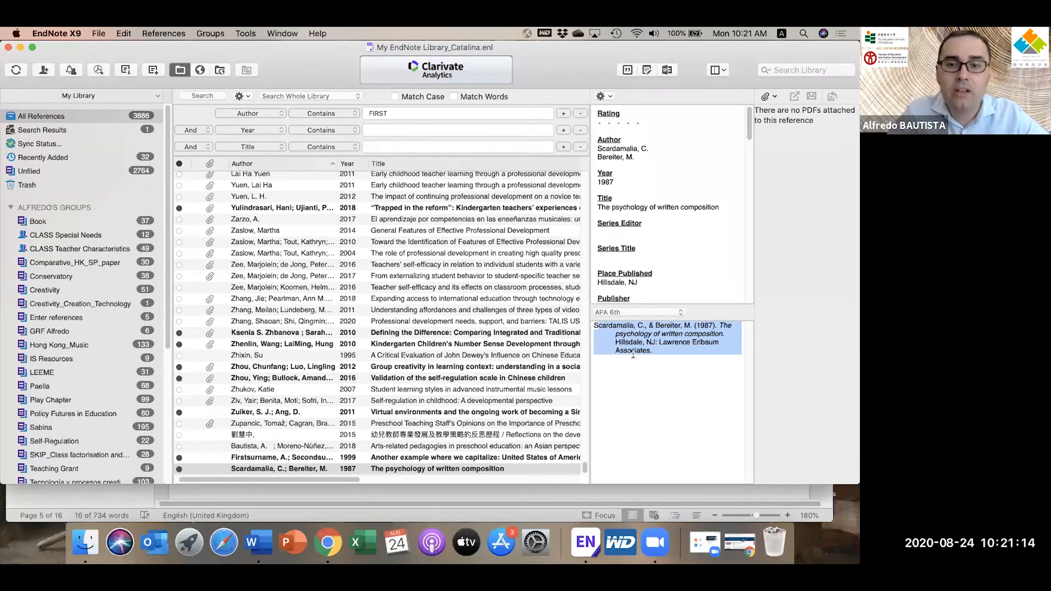
{"action": "left_click", "coordinate": [605, 328]}
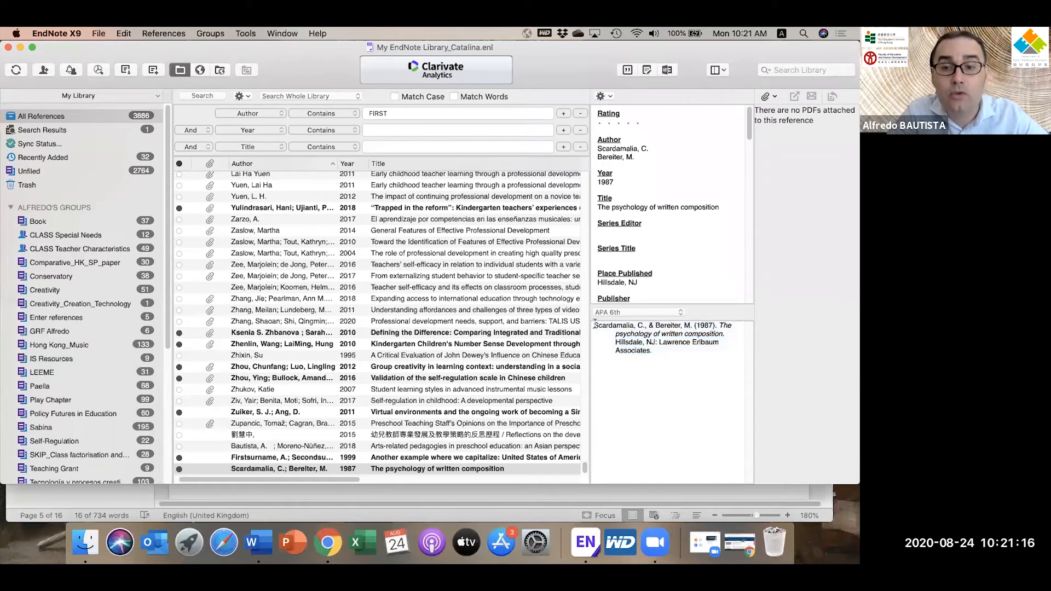
{"action": "left_click_drag", "start_coordinate": [595, 323], "coordinate": [654, 352]}
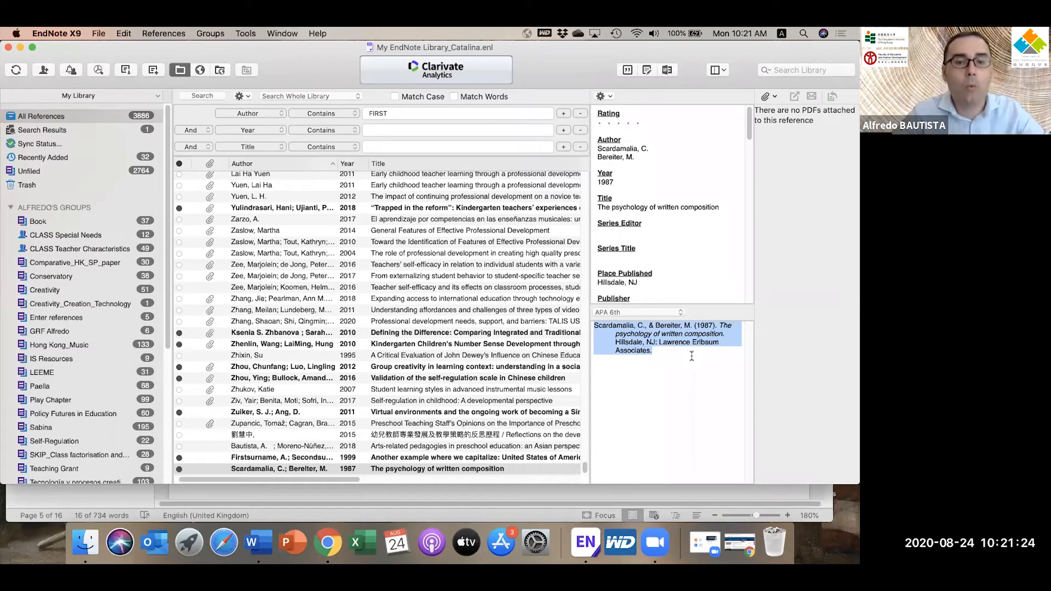
Step: Switch to the Word document and copy the whole 2019 citation under Book chapter
{"action": "left_click", "coordinate": [509, 495]}
{"action": "left_click", "coordinate": [403, 426]}
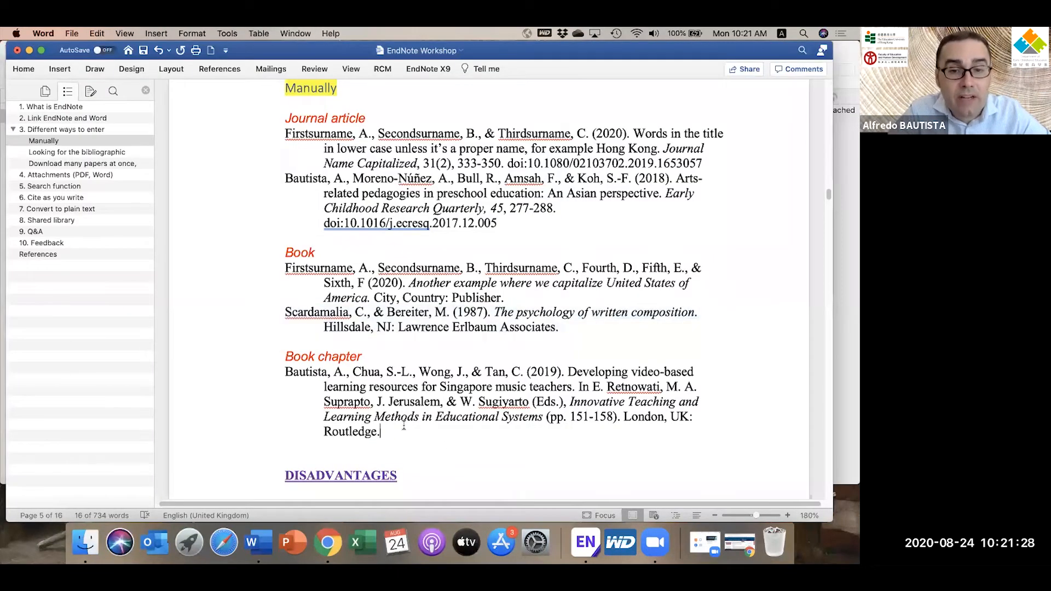
{"action": "scroll", "coordinate": [404, 426], "scroll_direction": "down", "scroll_amount": 3}
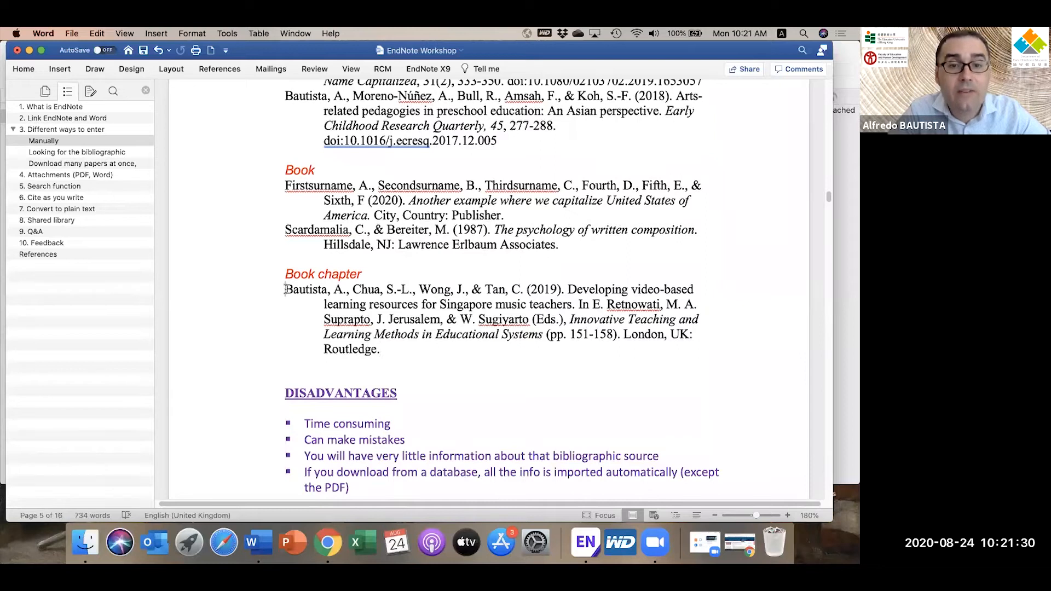
{"action": "left_click_drag", "start_coordinate": [285, 289], "coordinate": [380, 347]}
{"action": "key", "text": "super+c"}
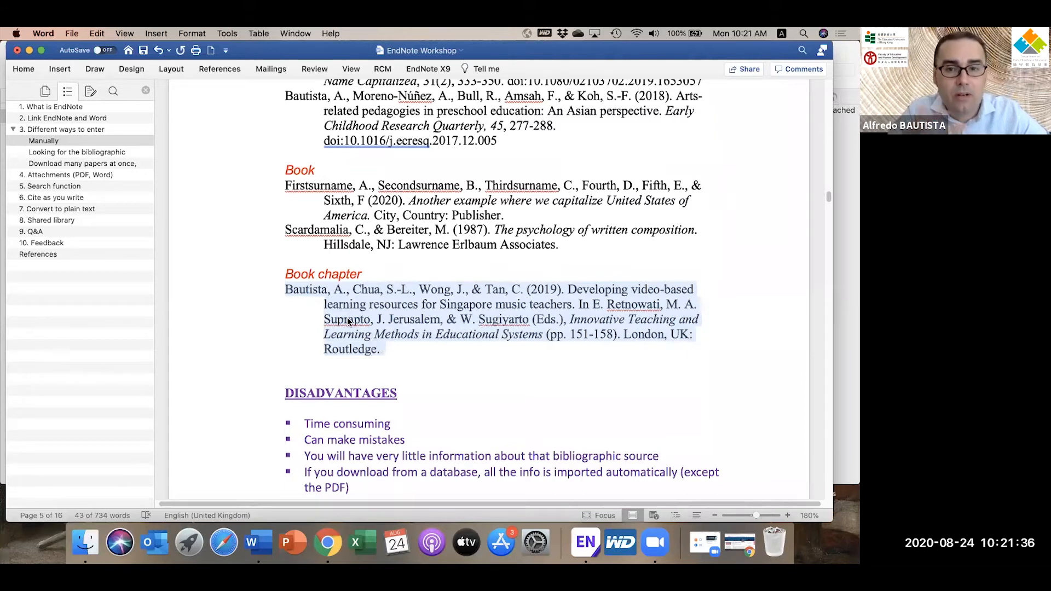
Step: Switch to the EndNote library, create a new reference, and set its reference type to Book Section
{"action": "left_click", "coordinate": [846, 204]}
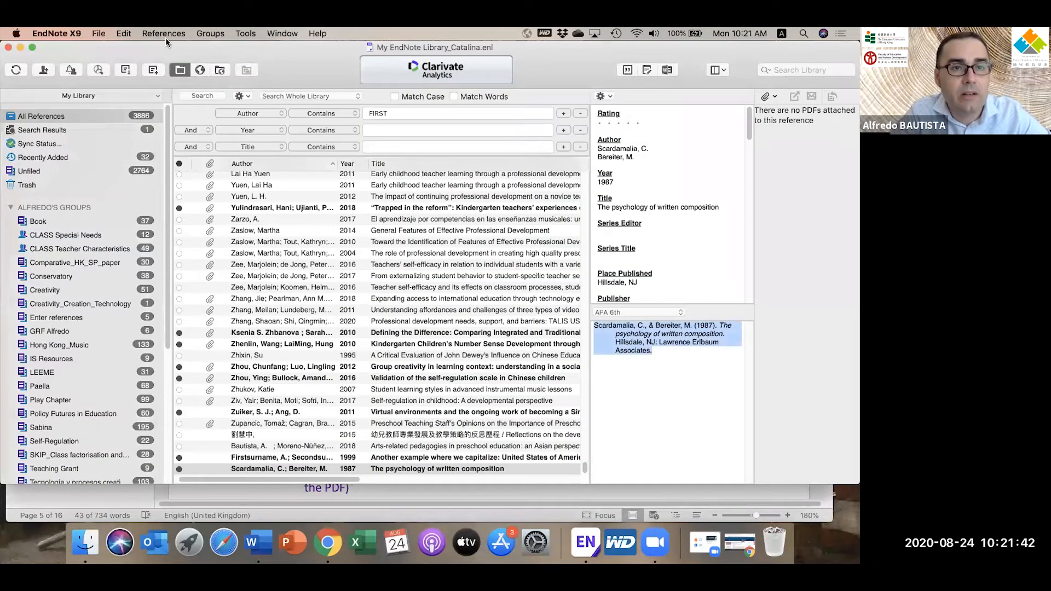
{"action": "left_click", "coordinate": [166, 35]}
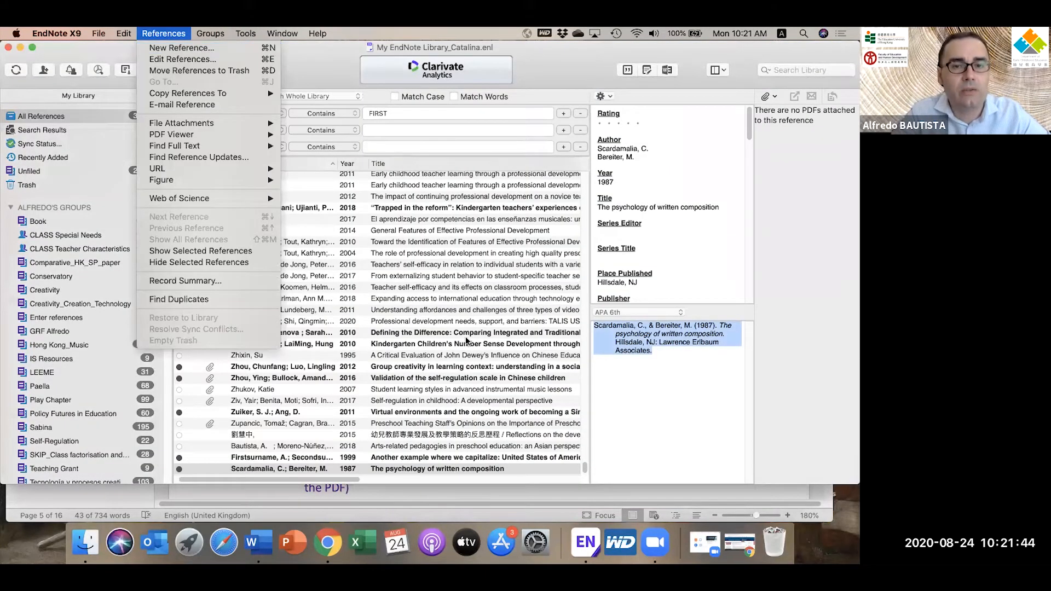
{"action": "left_click", "coordinate": [171, 48]}
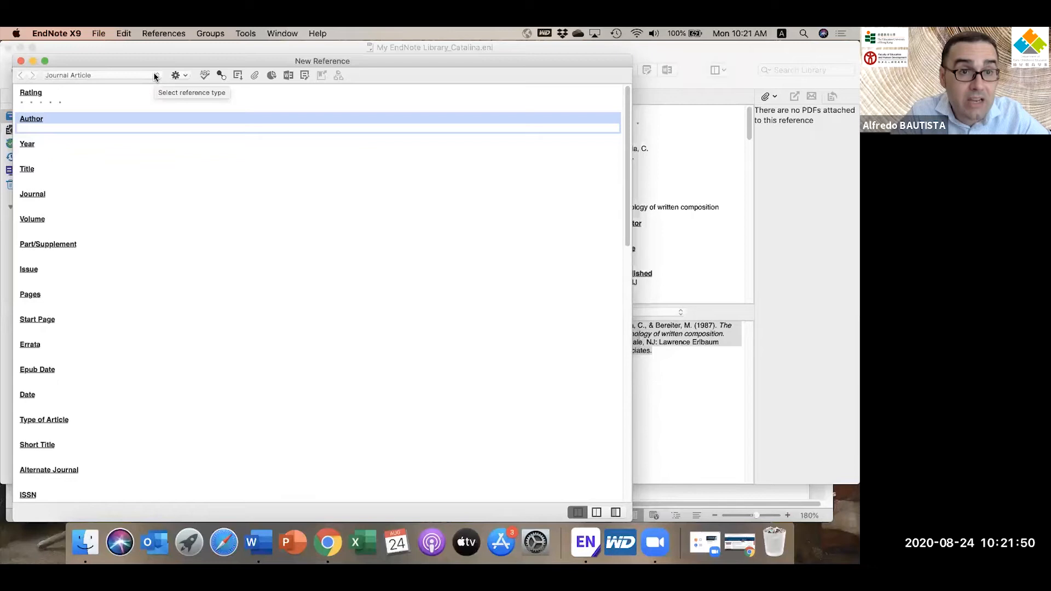
{"action": "left_click", "coordinate": [154, 76]}
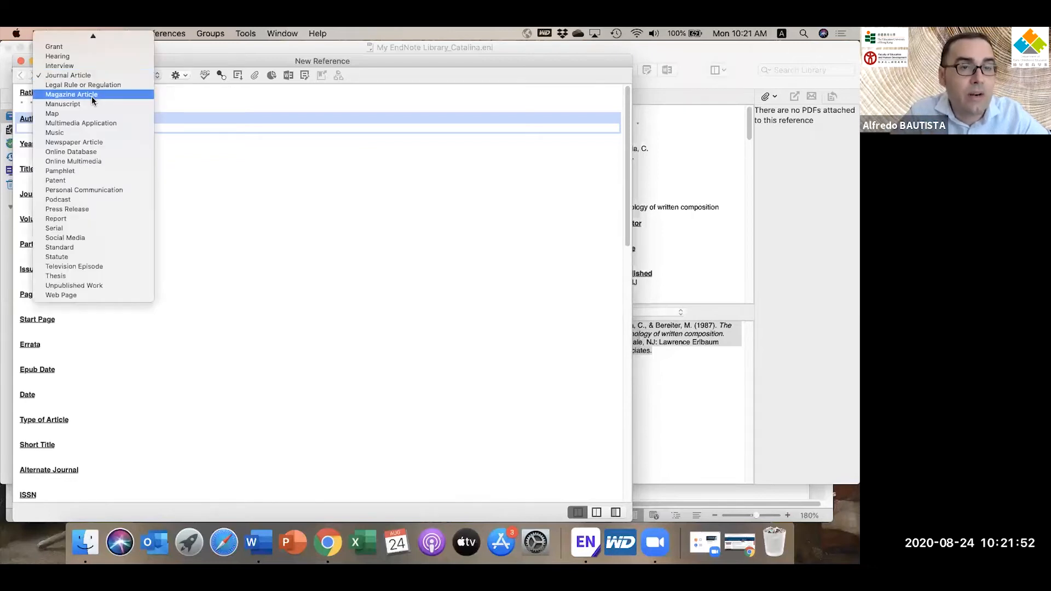
{"action": "scroll", "coordinate": [88, 92], "scroll_direction": "up", "scroll_amount": 5}
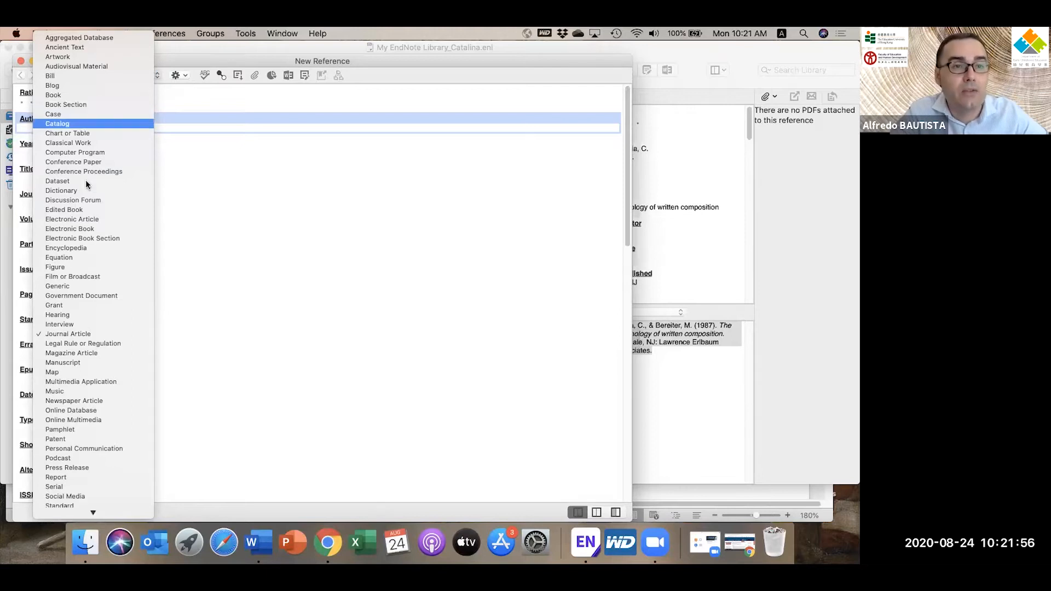
{"action": "left_click", "coordinate": [67, 104]}
Step: Paste the citation into the Author field, split the four authors onto separate lines, and cut everything from "(2019)" onward
{"action": "key", "text": "super+v"}
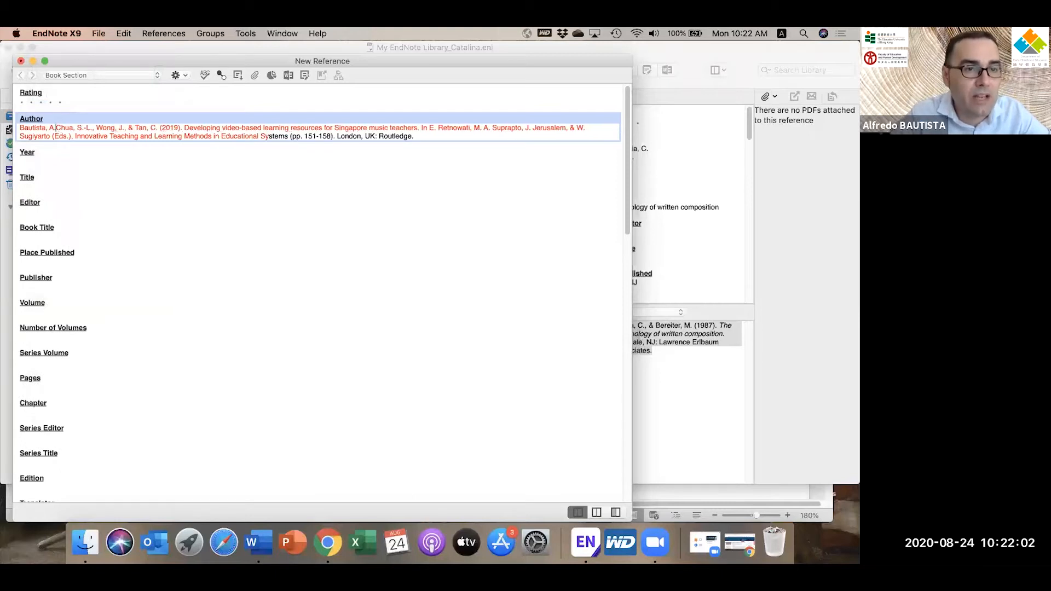
{"action": "key", "text": "Return"}
{"action": "left_click", "coordinate": [58, 136]}
{"action": "key", "text": "BackSpace"}
{"action": "key", "text": "Return"}
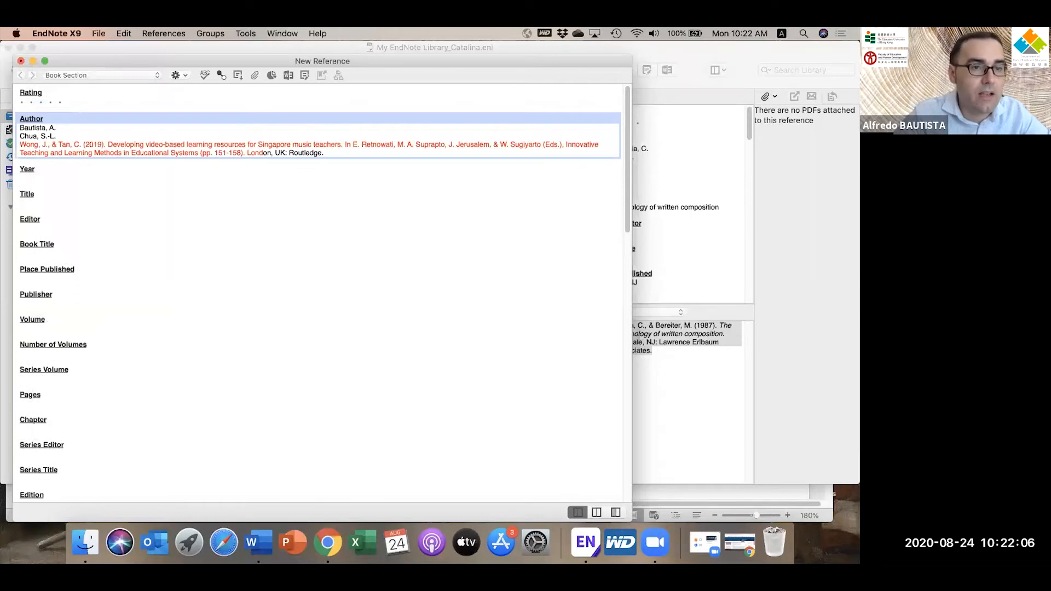
{"action": "left_click", "coordinate": [51, 144]}
{"action": "key", "text": "BackSpace"}
{"action": "key", "text": "BackSpace"}
{"action": "key", "text": "BackSpace"}
{"action": "key", "text": "BackSpace"}
{"action": "key", "text": "BackSpace"}
{"action": "key", "text": "Return"}
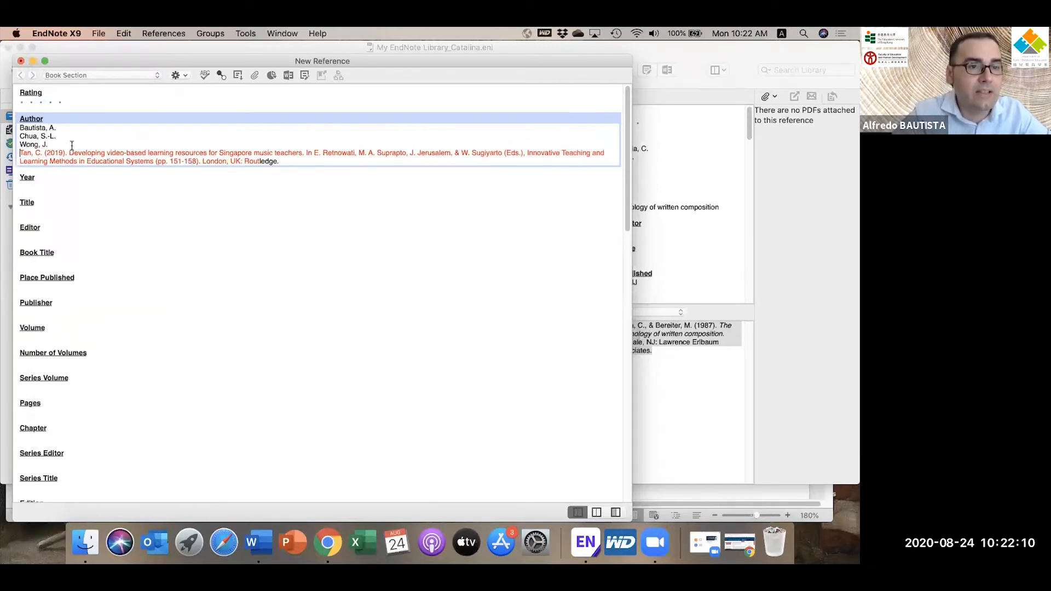
{"action": "left_click_drag", "start_coordinate": [43, 154], "coordinate": [383, 163]}
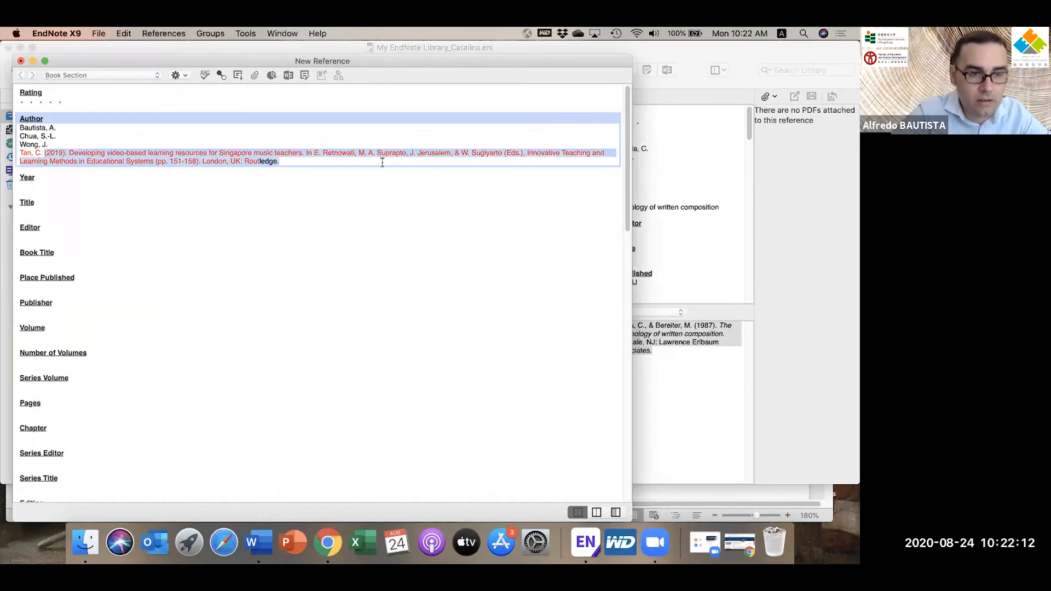
{"action": "key", "text": "BackSpace"}
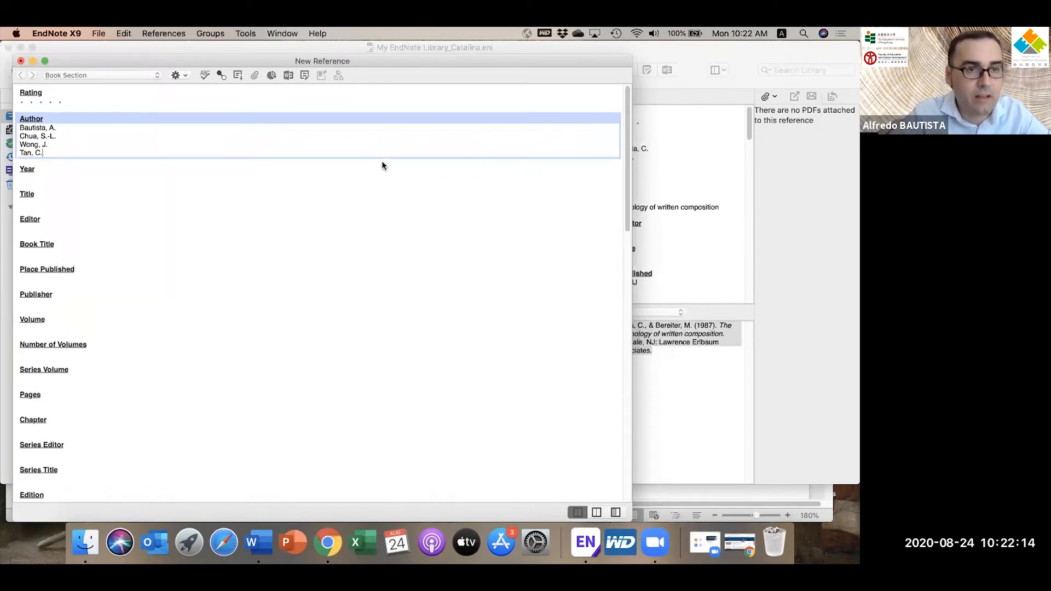
Step: Retype the third author's initial to bring up the suggested full name, and reduce the entry to the initial again
{"action": "key", "text": "Up"}
{"action": "key", "text": "BackSpace"}
{"action": "key", "text": "BackSpace"}
{"action": "type", "text": "J."}
{"action": "type", "text": "essie M. S."}
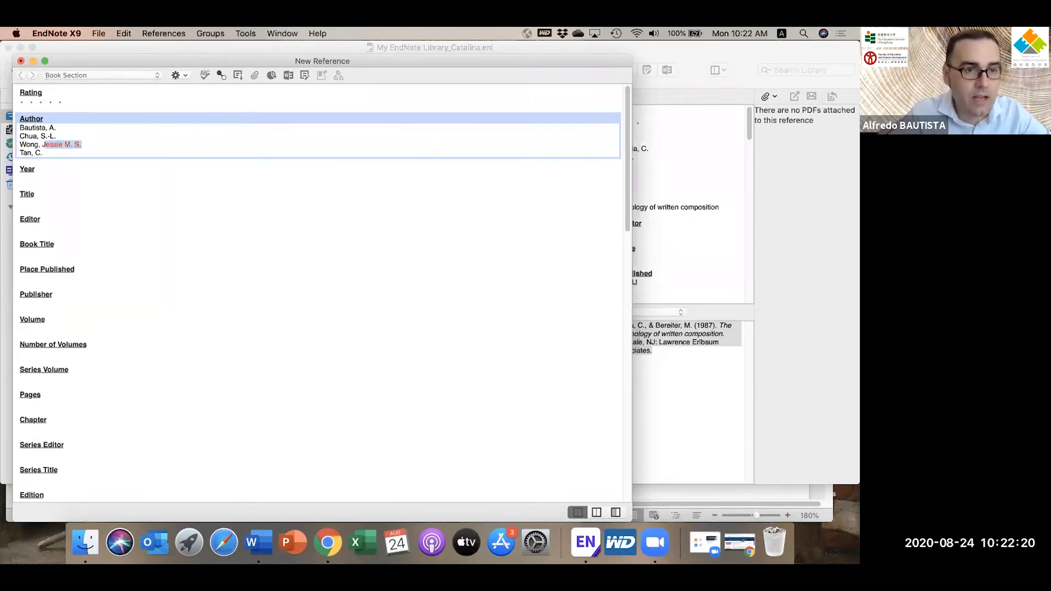
{"action": "left_click", "coordinate": [88, 141]}
{"action": "key", "text": "BackSpace"}
{"action": "key", "text": "BackSpace"}
{"action": "key", "text": "BackSpace"}
{"action": "key", "text": "BackSpace"}
{"action": "key", "text": "BackSpace"}
{"action": "key", "text": "BackSpace"}
{"action": "key", "text": "BackSpace"}
{"action": "key", "text": "BackSpace"}
{"action": "key", "text": "BackSpace"}
{"action": "type", "text": "."}
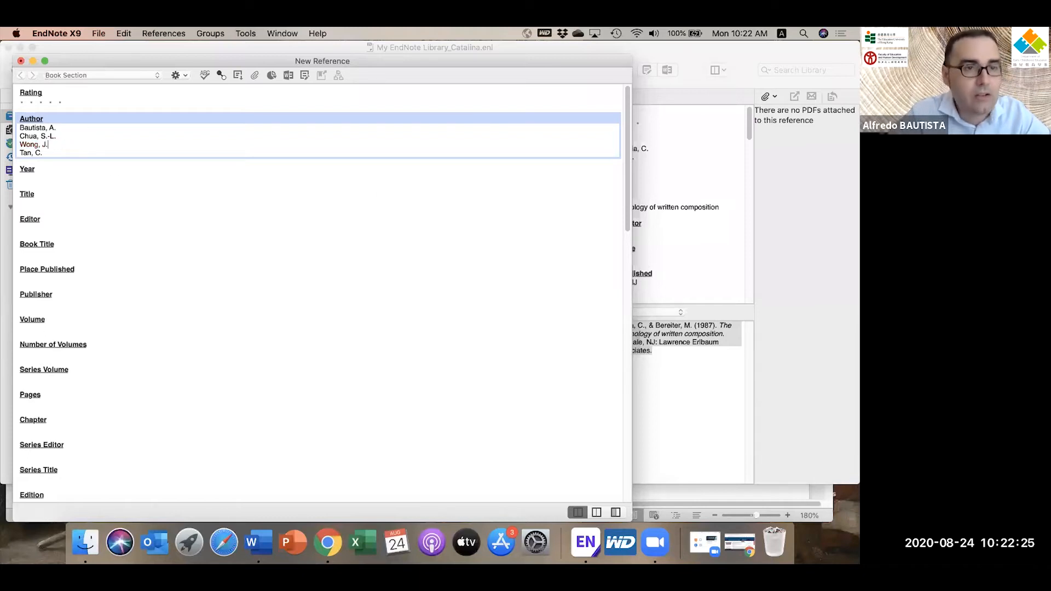
Step: Set the book section's year to 2019
{"action": "left_click", "coordinate": [24, 176]}
{"action": "type", "text": "20"}
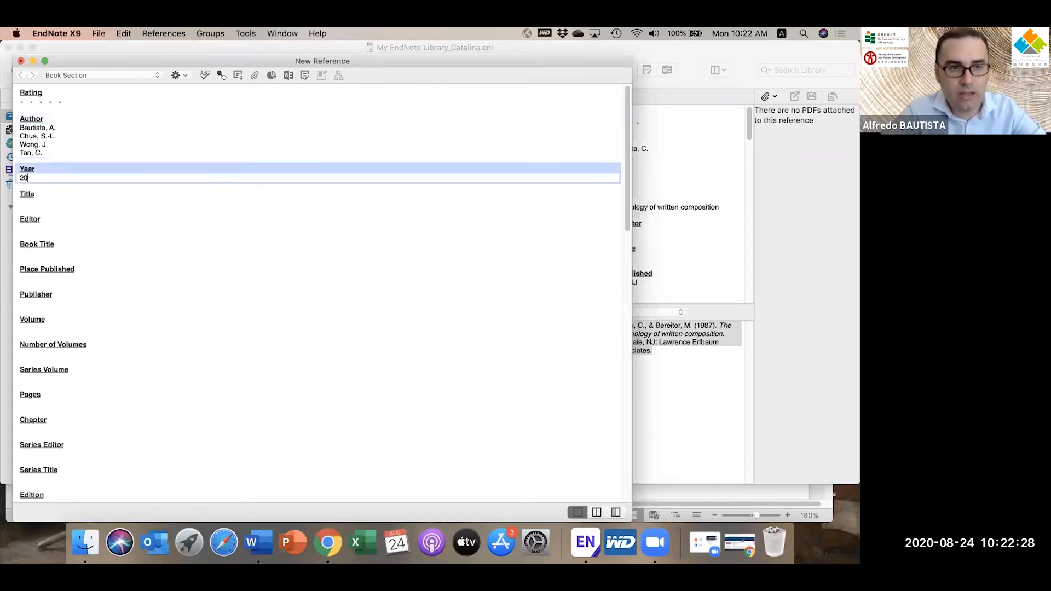
{"action": "type", "text": "19"}
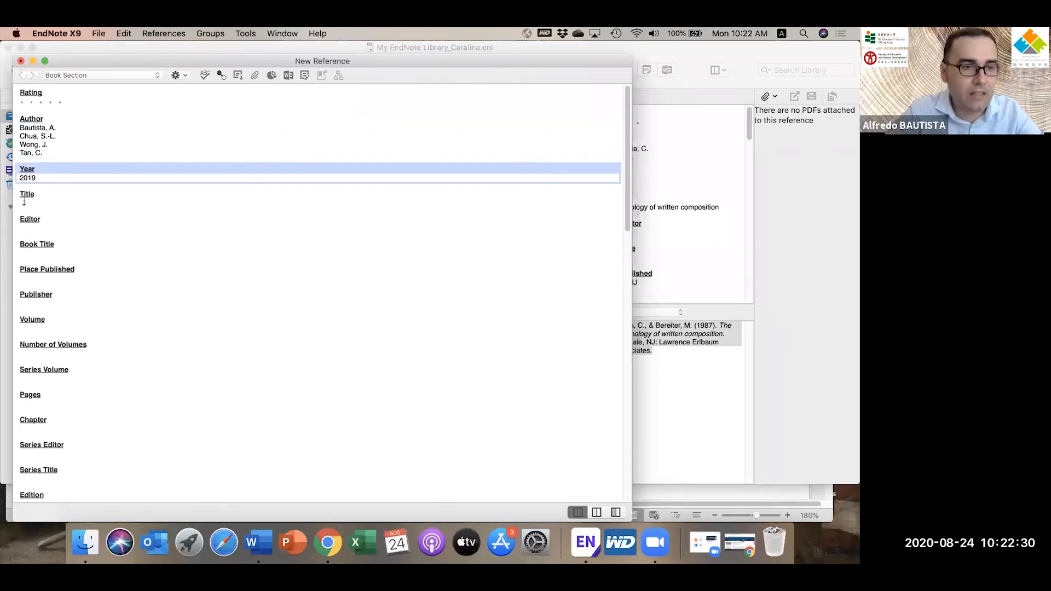
Step: Paste the rest of the citation into the Title field and remove the leading "(2019)." before "Developing video-based learning resources"
{"action": "left_click", "coordinate": [24, 202]}
{"action": "key", "text": "super+v"}
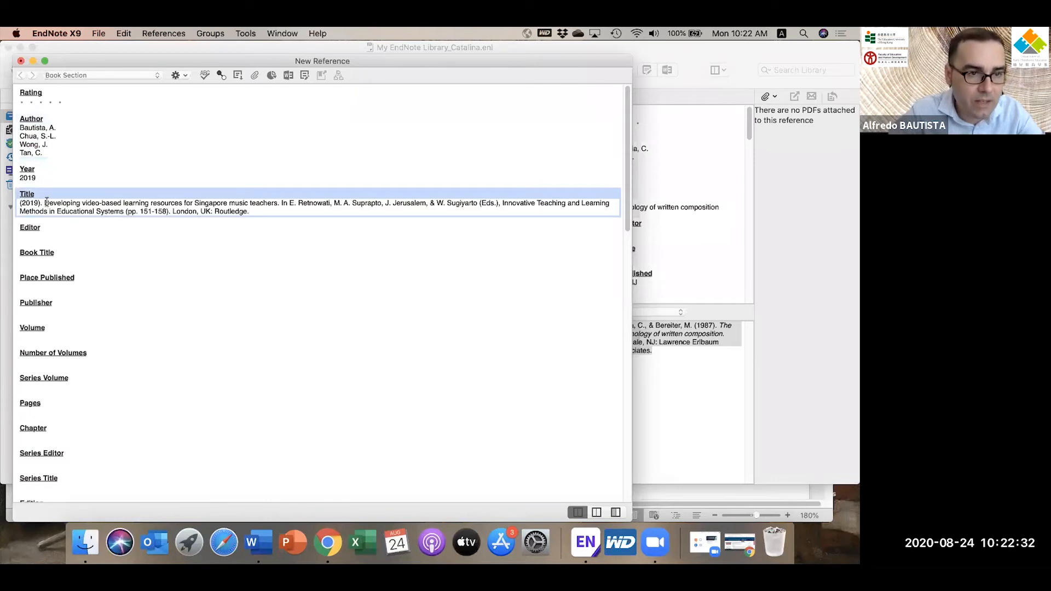
{"action": "left_click", "coordinate": [46, 202]}
{"action": "key", "text": "BackSpace"}
{"action": "key", "text": "BackSpace"}
{"action": "key", "text": "BackSpace"}
{"action": "key", "text": "BackSpace"}
{"action": "key", "text": "BackSpace"}
{"action": "key", "text": "BackSpace"}
{"action": "key", "text": "BackSpace"}
{"action": "key", "text": "BackSpace"}
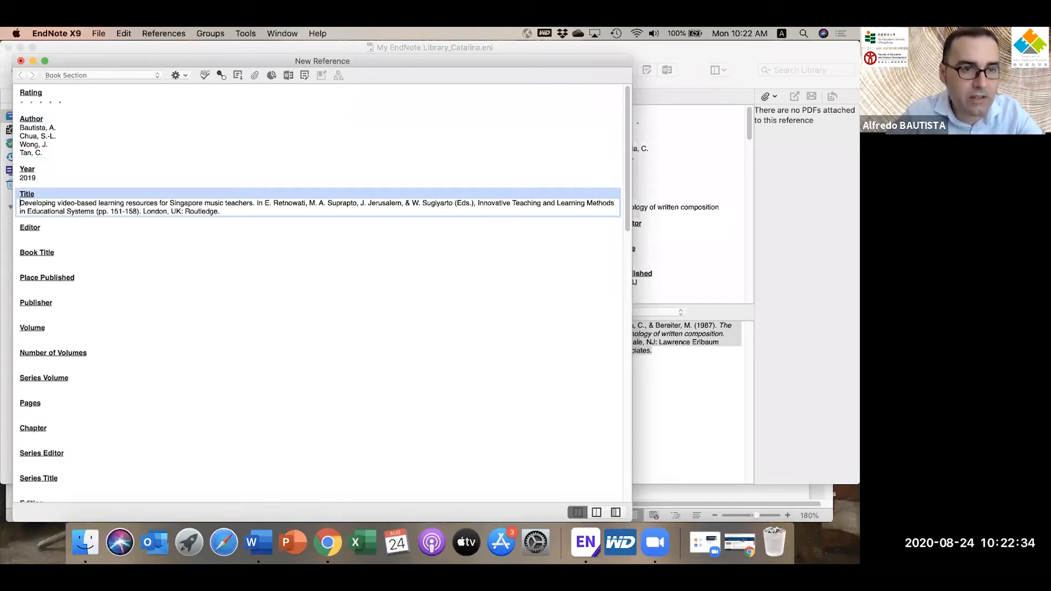
Step: Copy the four editors' names from the Title text, without "(Eds.)", into the Editor field
{"action": "left_click", "coordinate": [170, 202]}
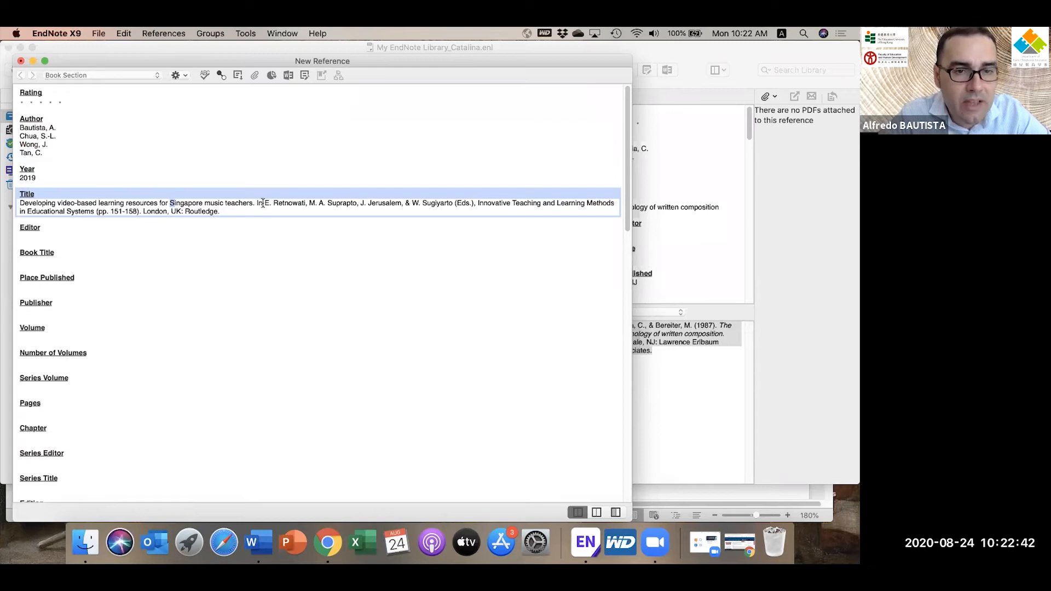
{"action": "left_click_drag", "start_coordinate": [267, 204], "coordinate": [452, 206]}
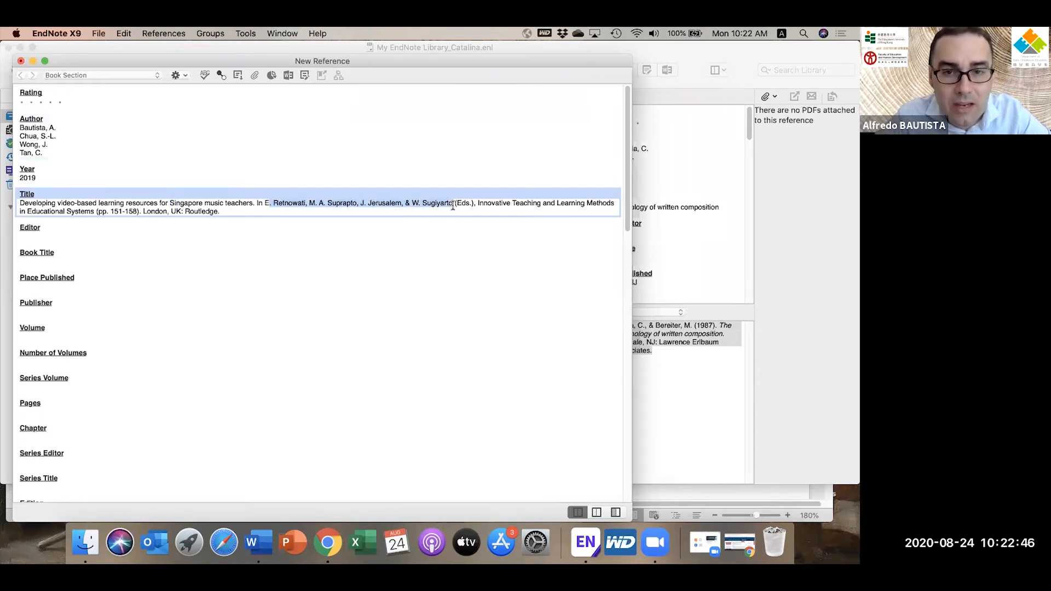
{"action": "left_click", "coordinate": [434, 211]}
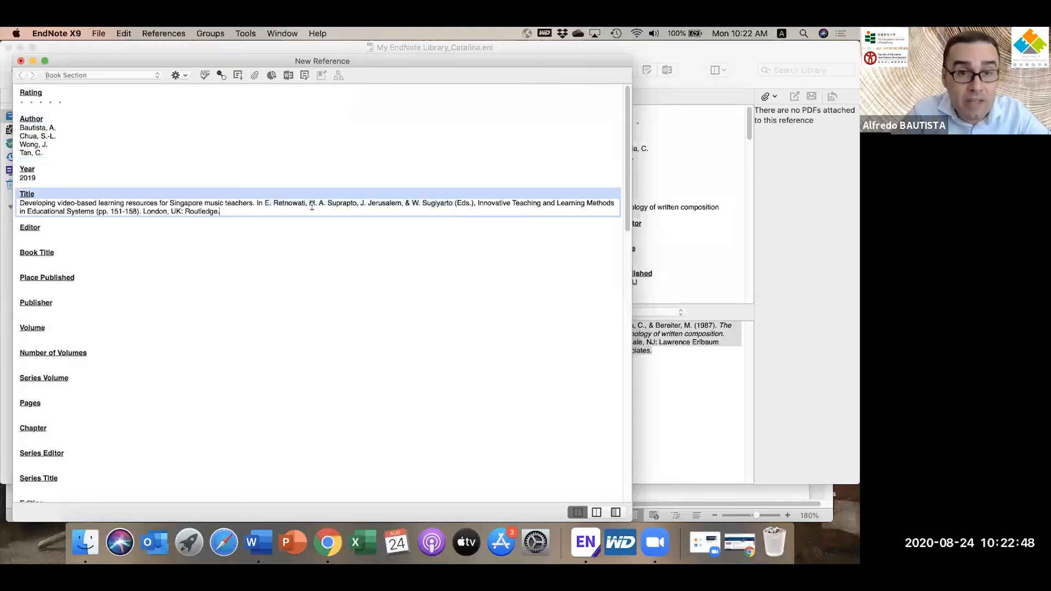
{"action": "left_click_drag", "start_coordinate": [265, 203], "coordinate": [454, 203]}
{"action": "key", "text": "super+c"}
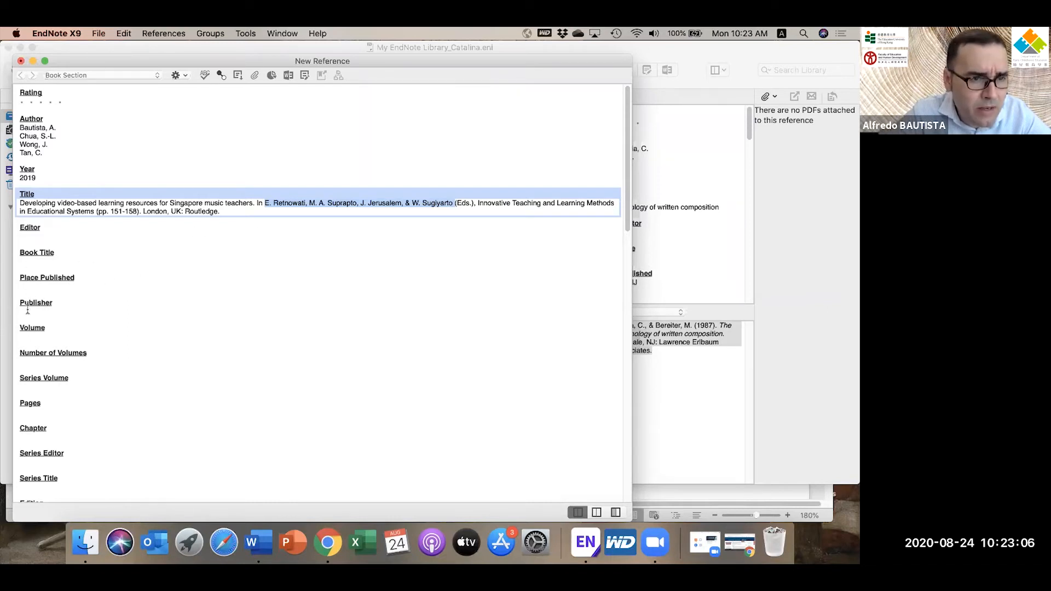
{"action": "scroll", "coordinate": [31, 318], "scroll_direction": "down", "scroll_amount": 3}
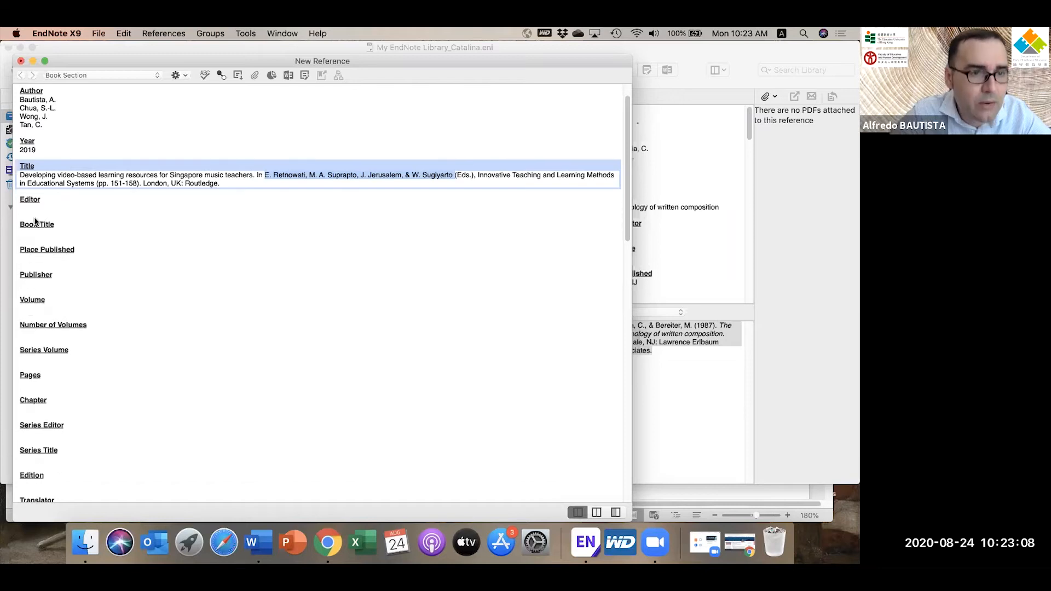
{"action": "left_click", "coordinate": [30, 210]}
{"action": "key", "text": "super+v"}
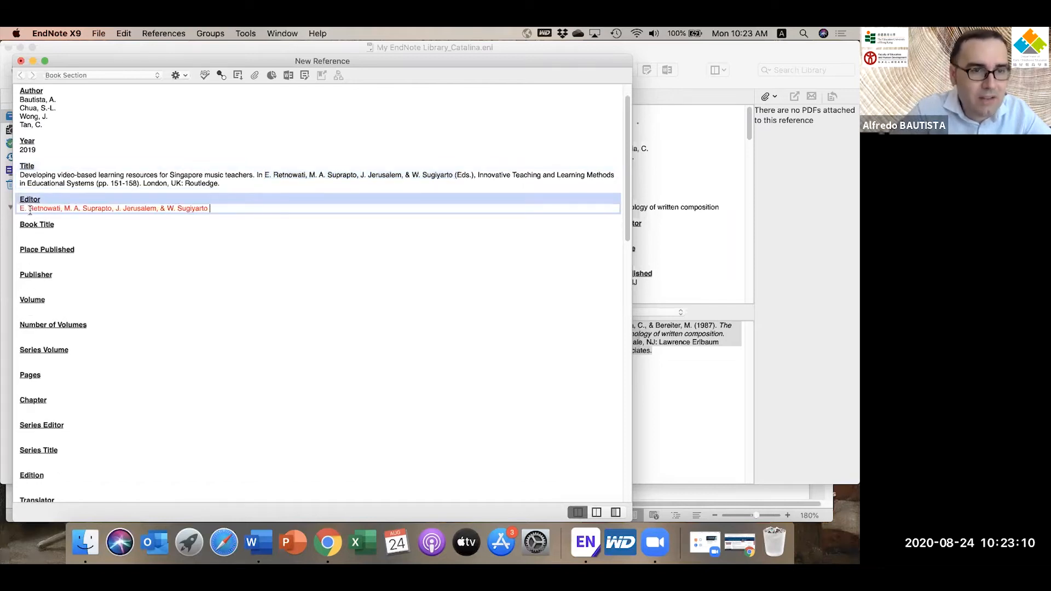
Step: Split the pasted editors onto separate lines and remove the comma and ampersand between the last two
{"action": "left_click", "coordinate": [63, 209]}
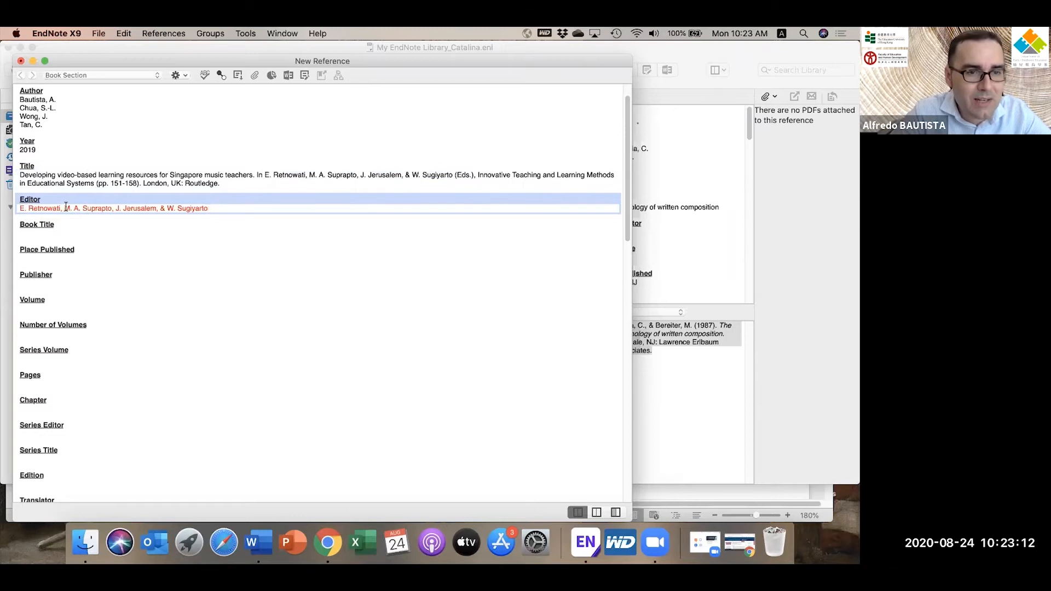
{"action": "key", "text": "Return"}
{"action": "key", "text": "Return"}
{"action": "key", "text": "Right"}
{"action": "key", "text": "Right"}
{"action": "key", "text": "Right"}
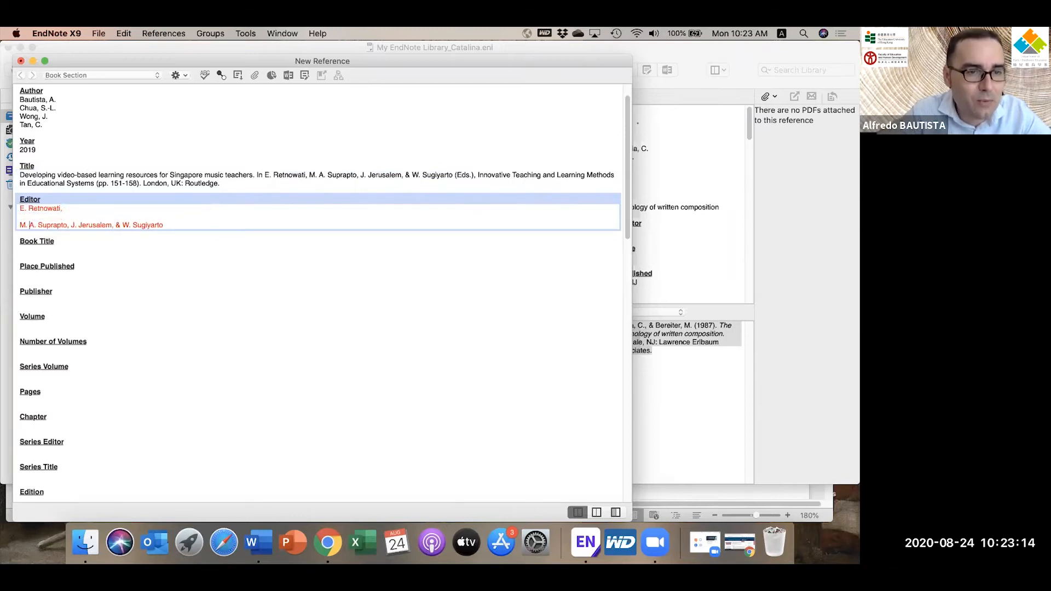
{"action": "left_click", "coordinate": [71, 225]}
{"action": "key", "text": "Return"}
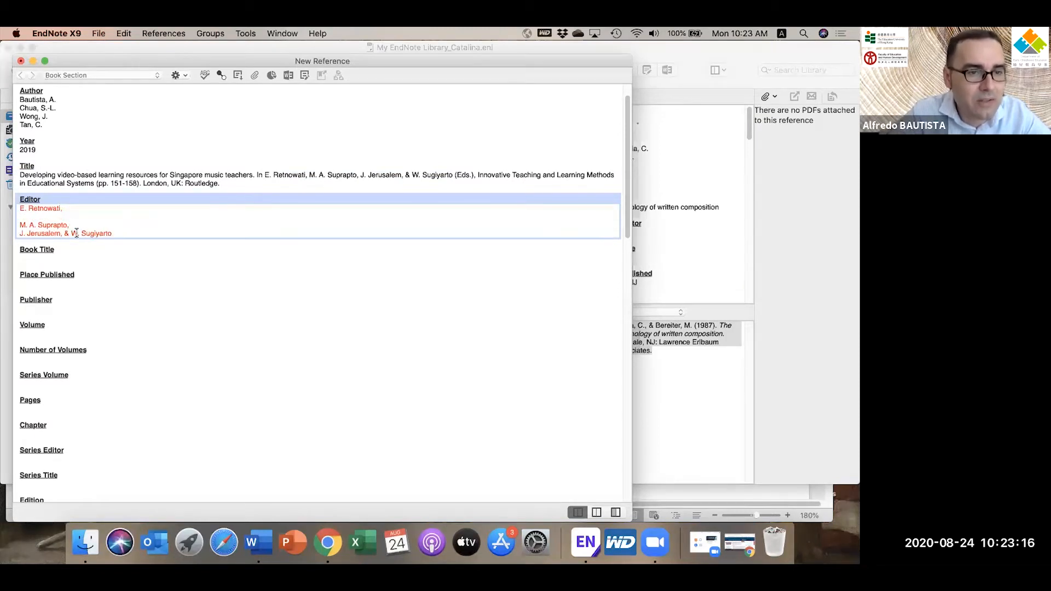
{"action": "key", "text": "BackSpace"}
{"action": "key", "text": "BackSpace"}
{"action": "key", "text": "BackSpace"}
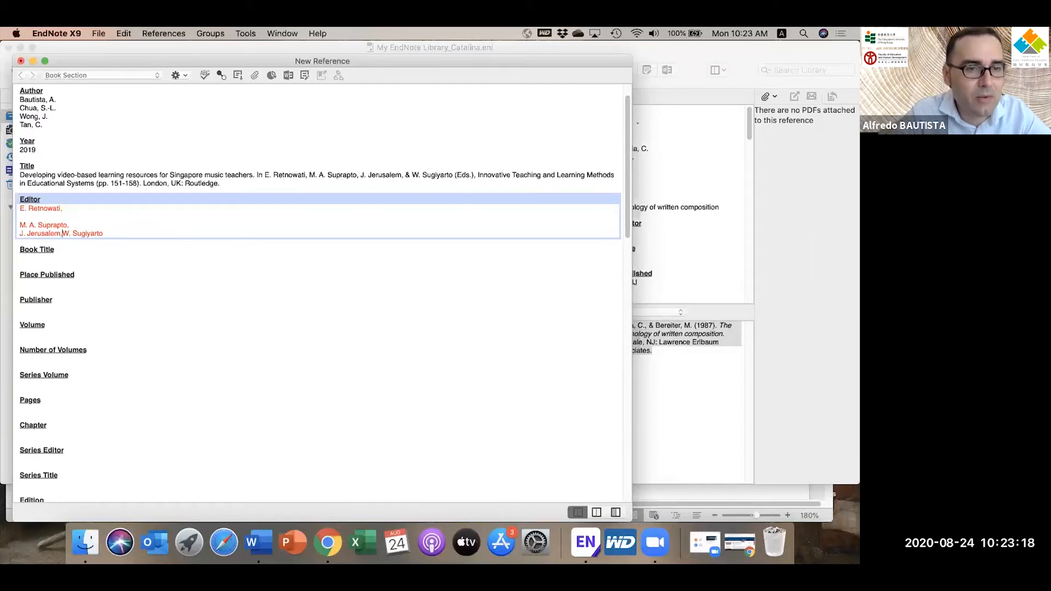
{"action": "key", "text": "Return"}
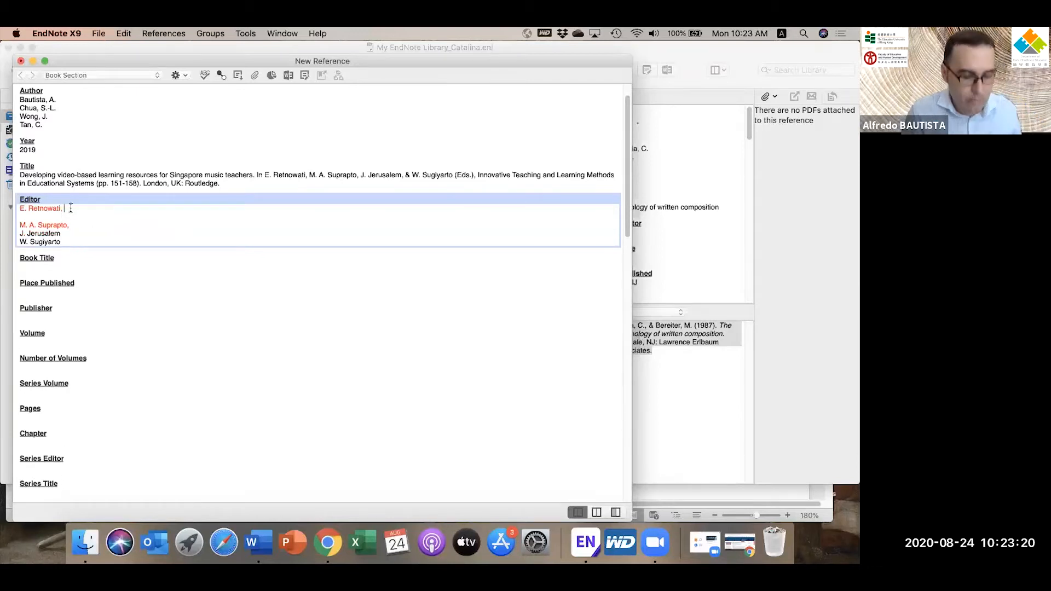
Step: Reorder the first editor's name so the surname comes first, followed by the initial E
{"action": "type", "text": "E"}
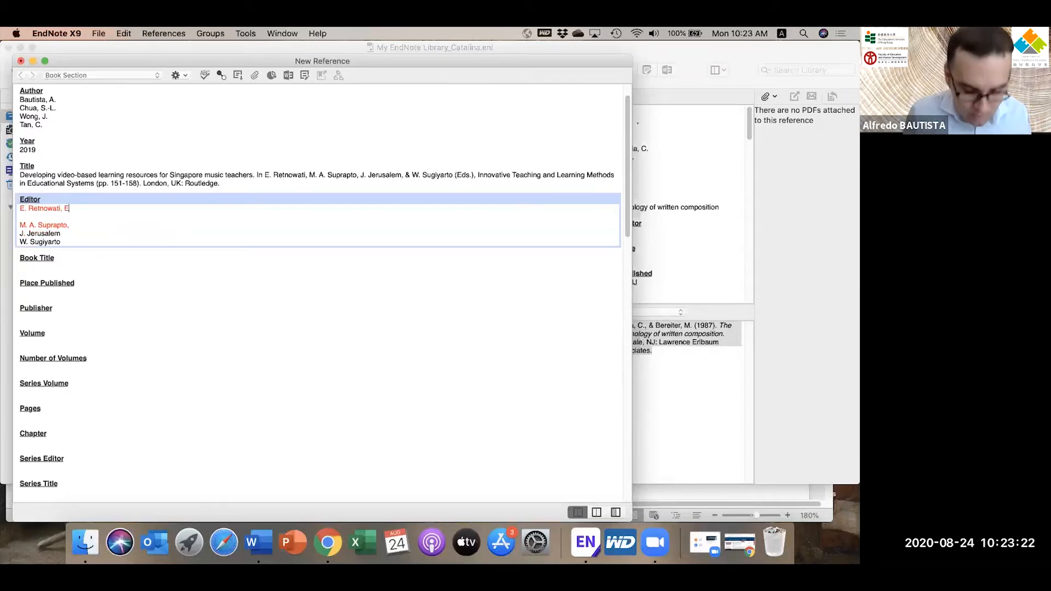
{"action": "type", "text": "."}
{"action": "key", "text": "BackSpace"}
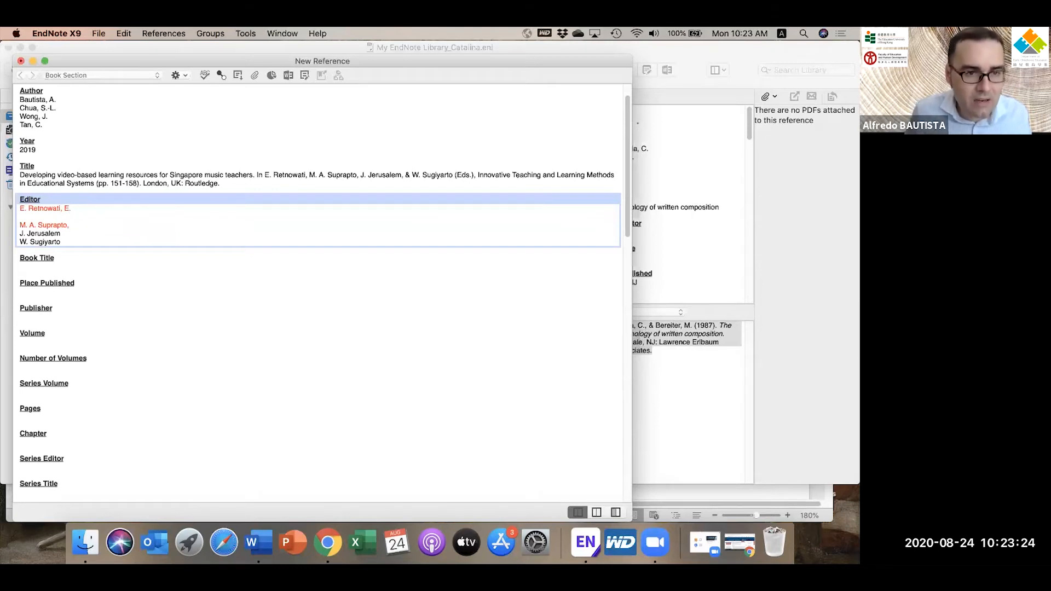
{"action": "left_click", "coordinate": [26, 209]}
{"action": "key", "text": "BackSpace"}
{"action": "key", "text": "BackSpace"}
{"action": "key", "text": "BackSpace"}
Step: Reorder the second editor's name to surname followed by the initials M. A., on the line directly below the first editor
{"action": "left_click", "coordinate": [26, 225]}
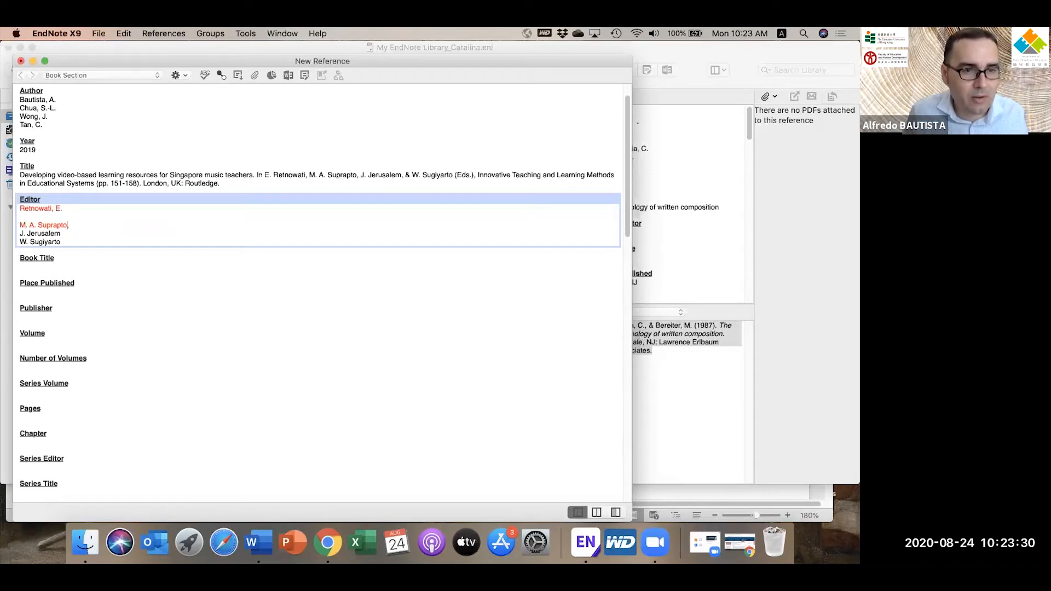
{"action": "type", "text": "M"}
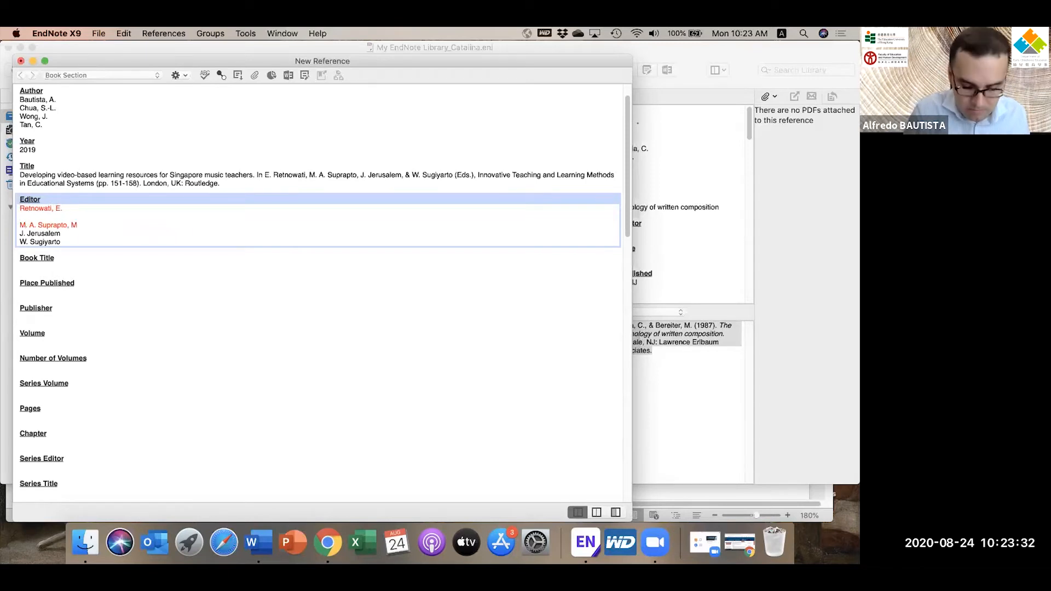
{"action": "type", "text": ". A."}
{"action": "key", "text": "Right"}
{"action": "key", "text": "Right"}
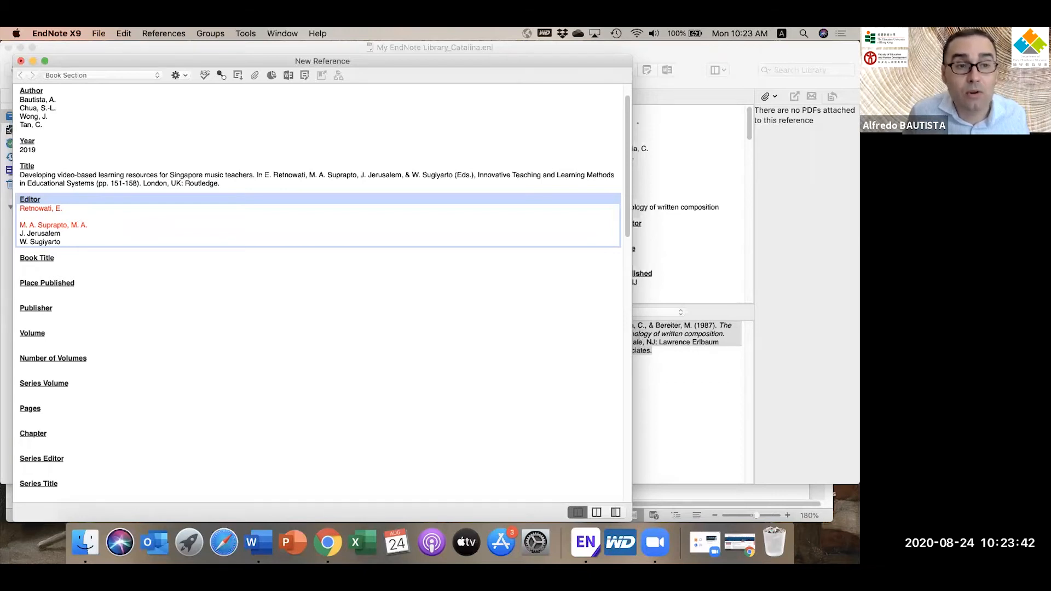
{"action": "left_click", "coordinate": [43, 225]}
{"action": "key", "text": "BackSpace"}
{"action": "key", "text": "BackSpace"}
{"action": "key", "text": "BackSpace"}
{"action": "key", "text": "BackSpace"}
{"action": "key", "text": "BackSpace"}
{"action": "key", "text": "BackSpace"}
{"action": "key", "text": "BackSpace"}
{"action": "key", "text": "BackSpace"}
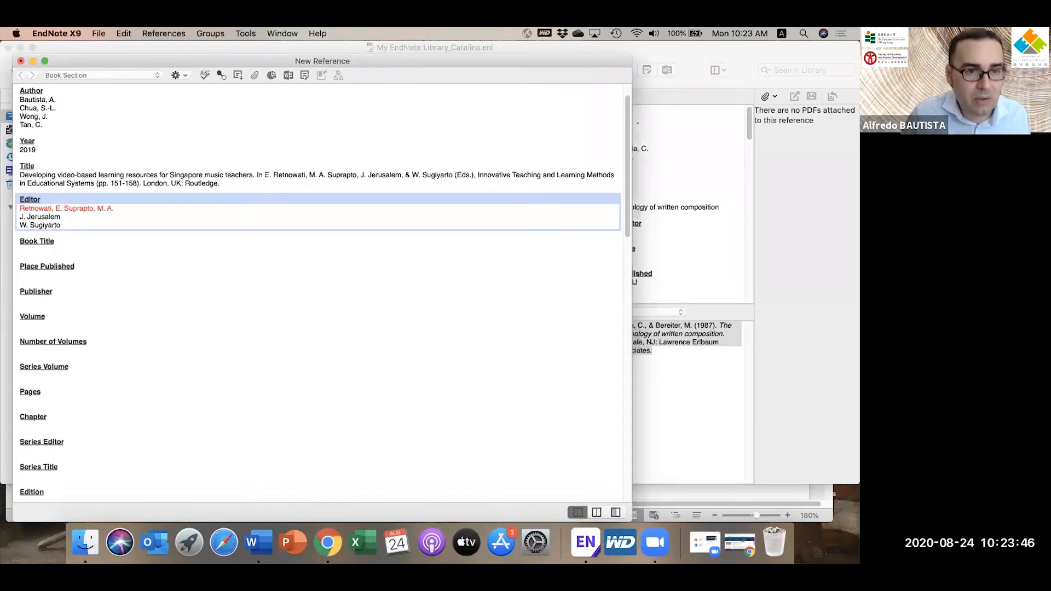
{"action": "key", "text": "BackSpace"}
{"action": "key", "text": "Return"}
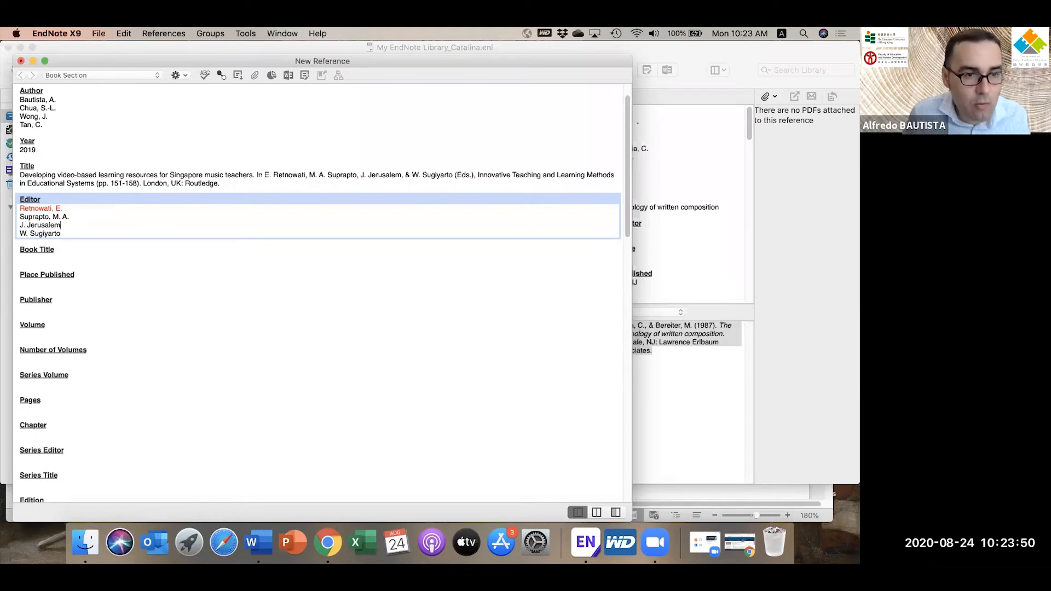
Step: Reorder the third editor's name to surname followed by the initial J., removing the leading initial
{"action": "type", "text": ", J."}
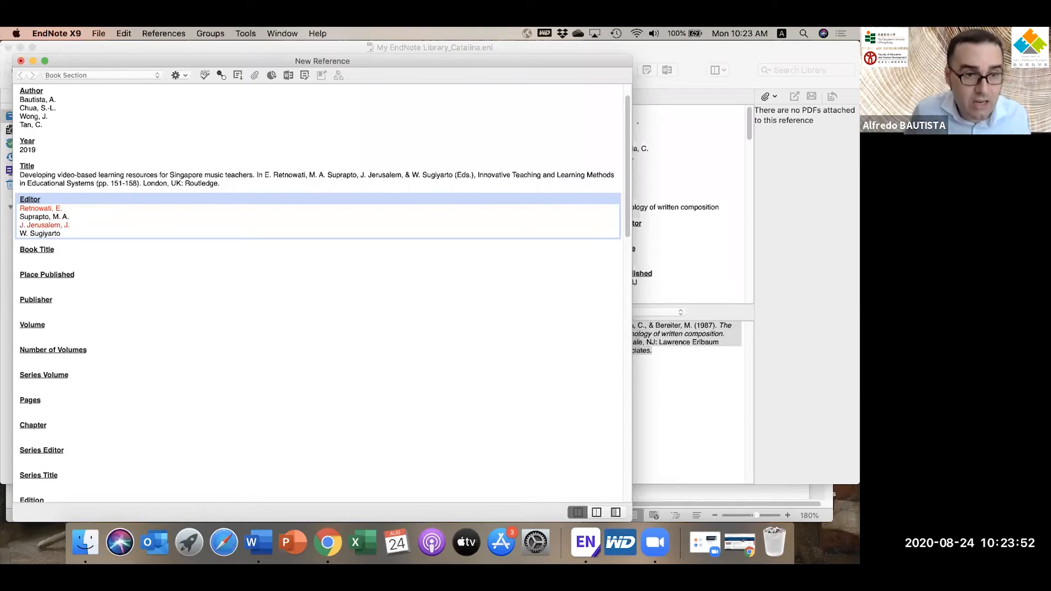
{"action": "left_click", "coordinate": [26, 225]}
{"action": "key", "text": "BackSpace"}
{"action": "key", "text": "BackSpace"}
{"action": "key", "text": "BackSpace"}
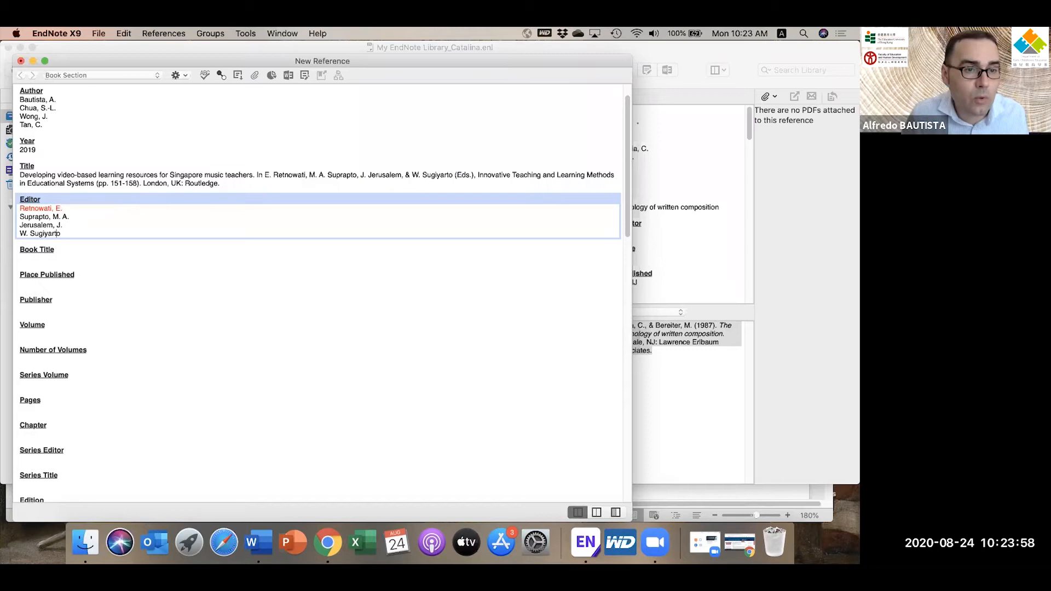
Step: Reorder the fourth editor's name to surname followed by the initial W., removing the leading initial
{"action": "type", "text": ", W."}
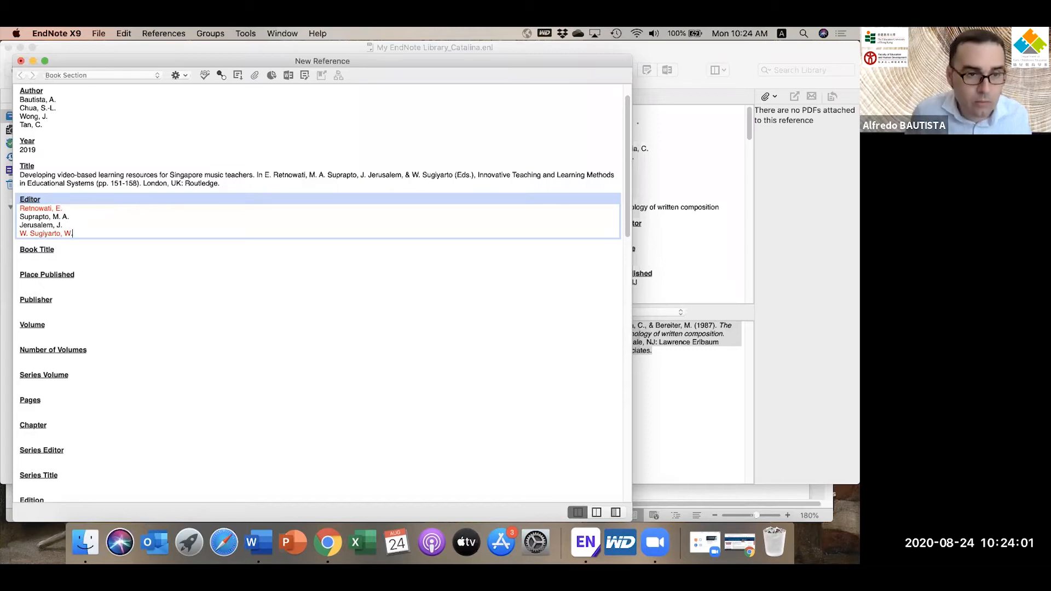
{"action": "key", "text": "BackSpace"}
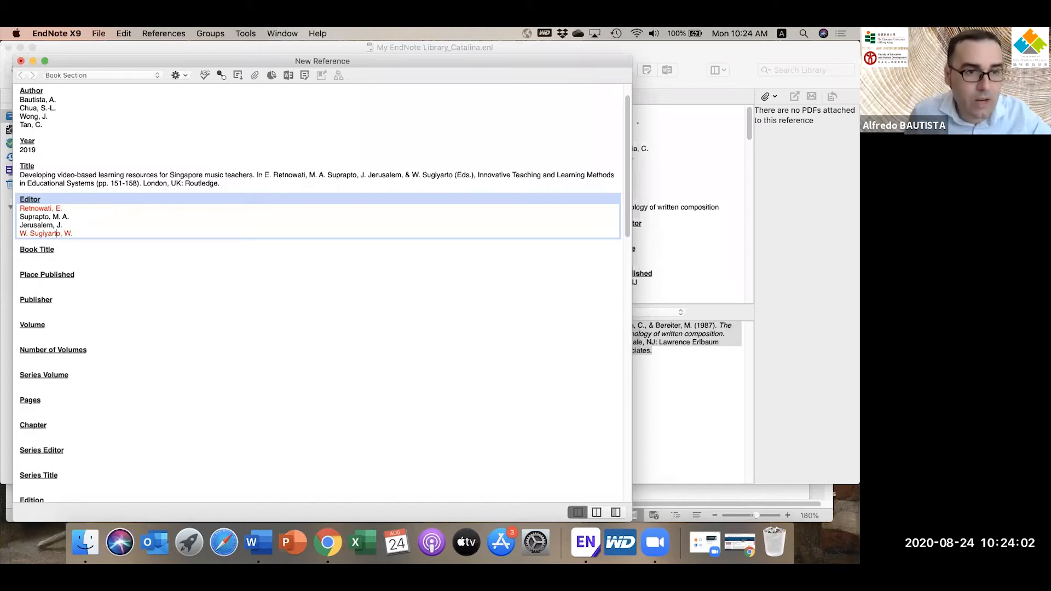
{"action": "key", "text": "BackSpace"}
{"action": "key", "text": "BackSpace"}
{"action": "key", "text": "BackSpace"}
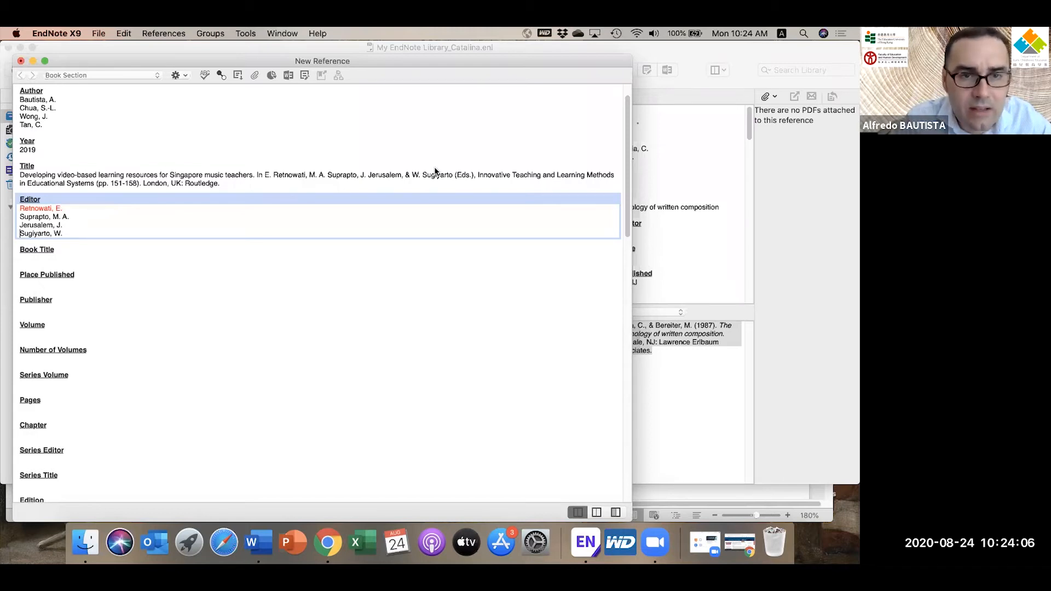
Step: Move everything after "Developing video-based learning resources for Singapore music teachers." from the Title field into the Book Title field
{"action": "key", "text": "shift+Tab"}
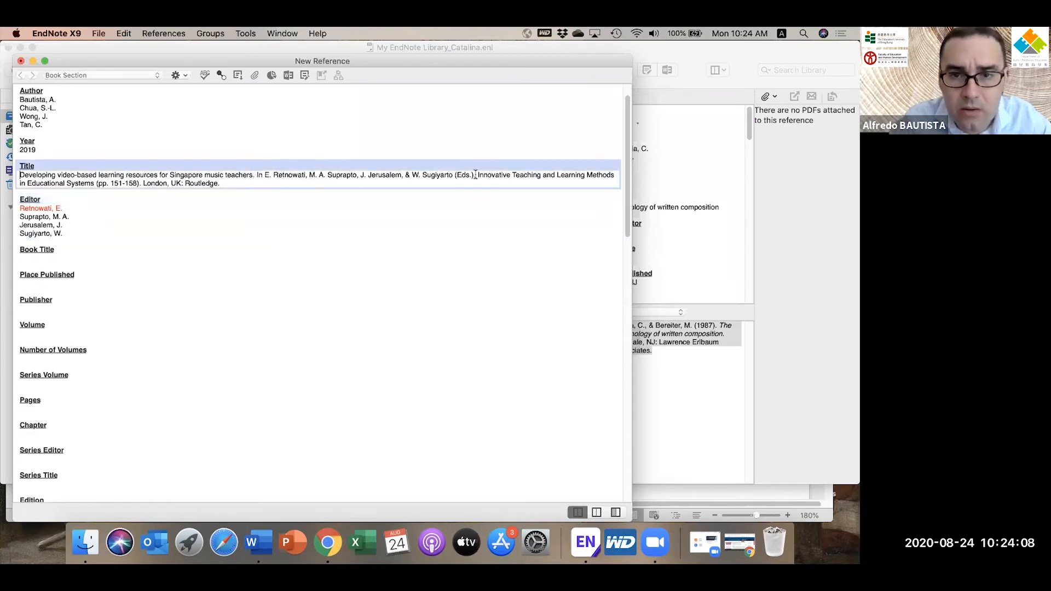
{"action": "left_click_drag", "start_coordinate": [256, 175], "coordinate": [476, 182]}
{"action": "key", "text": "super+x"}
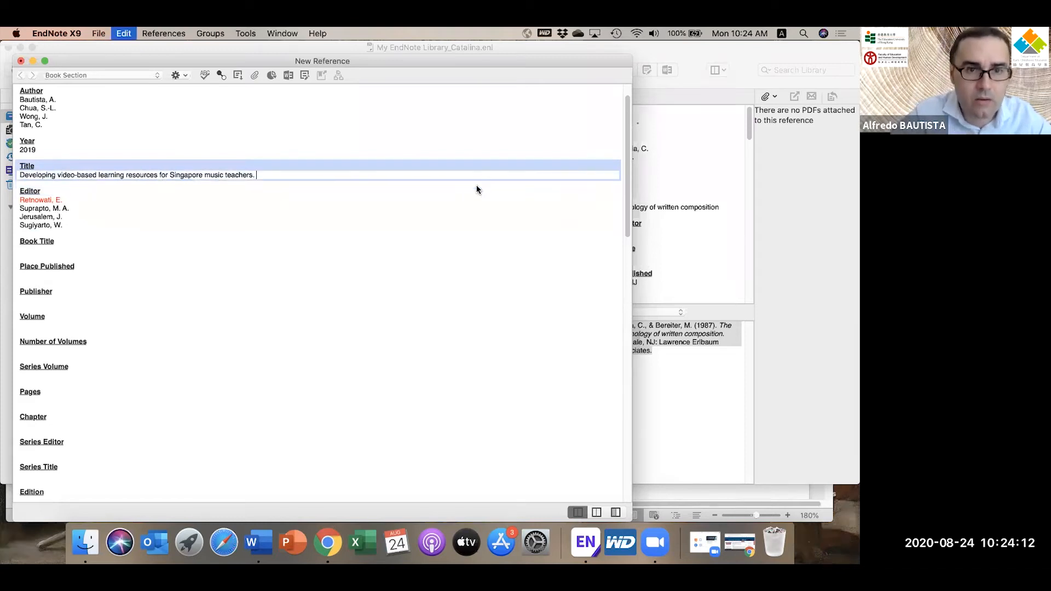
{"action": "left_click", "coordinate": [36, 251]}
{"action": "key", "text": "super+v"}
Step: Delete the editors' text before "Innovative Teaching and Learning Methods in Educational Systems" in Book Title, and remove the chapter title's trailing period
{"action": "key", "text": "BackSpace"}
{"action": "key", "text": "BackSpace"}
{"action": "key", "text": "BackSpace"}
{"action": "key", "text": "BackSpace"}
{"action": "key", "text": "BackSpace"}
{"action": "key", "text": "BackSpace"}
{"action": "key", "text": "BackSpace"}
{"action": "key", "text": "BackSpace"}
{"action": "key", "text": "BackSpace"}
{"action": "key", "text": "BackSpace"}
{"action": "key", "text": "BackSpace"}
{"action": "key", "text": "BackSpace"}
{"action": "key", "text": "BackSpace"}
{"action": "key", "text": "BackSpace"}
{"action": "key", "text": "BackSpace"}
{"action": "key", "text": "BackSpace"}
{"action": "key", "text": "BackSpace"}
{"action": "key", "text": "BackSpace"}
{"action": "key", "text": "BackSpace"}
{"action": "key", "text": "BackSpace"}
{"action": "key", "text": "BackSpace"}
{"action": "key", "text": "BackSpace"}
{"action": "key", "text": "BackSpace"}
{"action": "key", "text": "BackSpace"}
{"action": "key", "text": "BackSpace"}
{"action": "key", "text": "BackSpace"}
{"action": "key", "text": "BackSpace"}
{"action": "key", "text": "BackSpace"}
{"action": "key", "text": "BackSpace"}
{"action": "key", "text": "BackSpace"}
{"action": "key", "text": "BackSpace"}
{"action": "key", "text": "BackSpace"}
{"action": "key", "text": "BackSpace"}
{"action": "key", "text": "BackSpace"}
{"action": "key", "text": "BackSpace"}
{"action": "key", "text": "BackSpace"}
{"action": "key", "text": "BackSpace"}
{"action": "key", "text": "BackSpace"}
{"action": "key", "text": "BackSpace"}
{"action": "key", "text": "BackSpace"}
{"action": "key", "text": "BackSpace"}
{"action": "key", "text": "BackSpace"}
{"action": "key", "text": "BackSpace"}
{"action": "key", "text": "BackSpace"}
{"action": "key", "text": "BackSpace"}
{"action": "key", "text": "BackSpace"}
{"action": "key", "text": "BackSpace"}
{"action": "key", "text": "BackSpace"}
{"action": "key", "text": "BackSpace"}
{"action": "key", "text": "BackSpace"}
{"action": "key", "text": "BackSpace"}
{"action": "key", "text": "BackSpace"}
{"action": "key", "text": "BackSpace"}
{"action": "key", "text": "BackSpace"}
{"action": "key", "text": "BackSpace"}
{"action": "key", "text": "BackSpace"}
{"action": "key", "text": "BackSpace"}
{"action": "key", "text": "BackSpace"}
{"action": "key", "text": "BackSpace"}
{"action": "key", "text": "BackSpace"}
{"action": "key", "text": "BackSpace"}
{"action": "key", "text": "BackSpace"}
{"action": "key", "text": "BackSpace"}
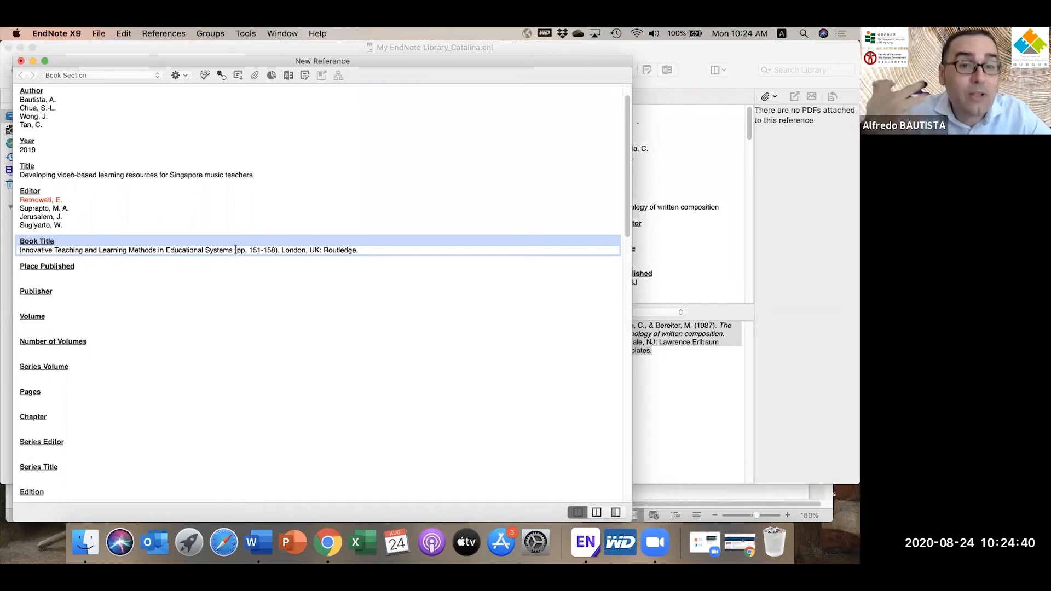
Step: Move the page range 151-158 from the Book Title text into the Pages field, leaving out the closing parenthesis
{"action": "mouse_move", "coordinate": [276, 250]}
{"action": "left_mouse_down"}
{"action": "mouse_move", "coordinate": [244, 250]}
{"action": "mouse_move", "coordinate": [276, 253]}
{"action": "left_mouse_up"}
{"action": "key", "text": "super+x"}
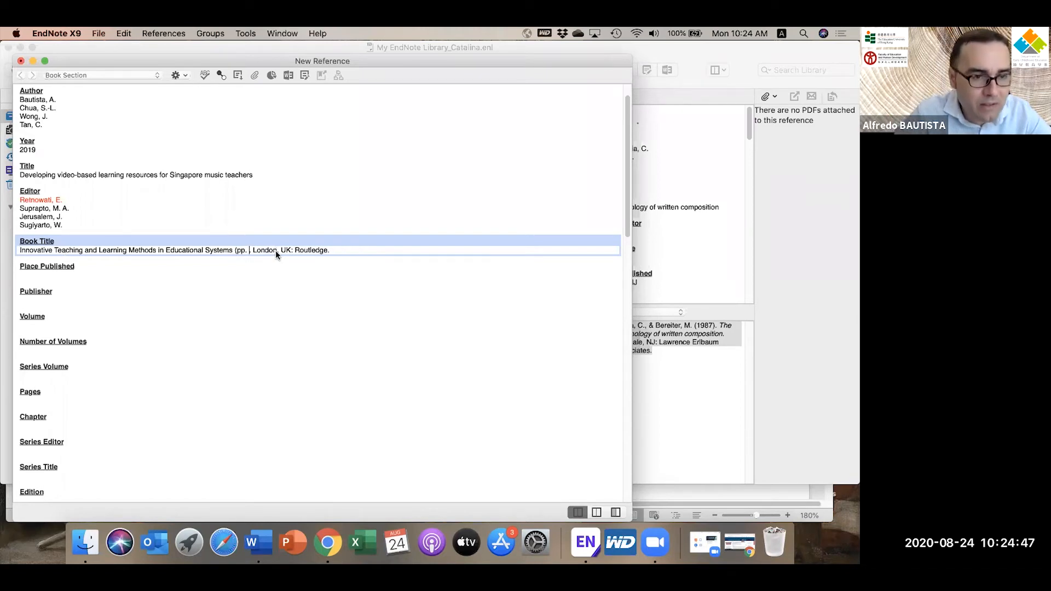
{"action": "left_click", "coordinate": [29, 402]}
{"action": "key", "text": "super+v"}
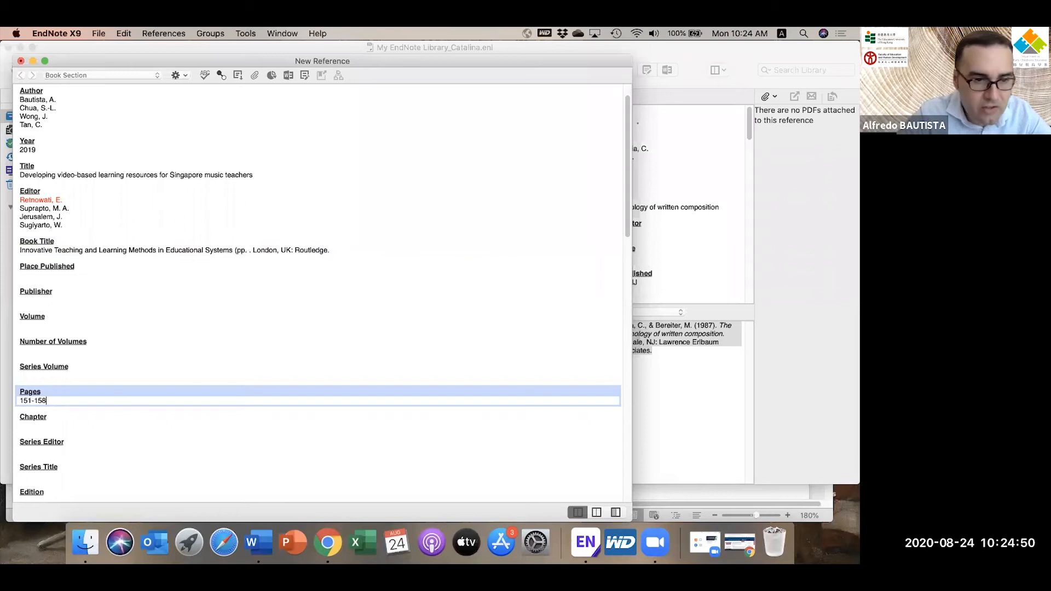
Step: Move "London, UK" from the Book Title text into the Place Published field, without the colon
{"action": "left_click", "coordinate": [253, 250]}
{"action": "left_click_drag", "start_coordinate": [286, 249], "coordinate": [293, 249]}
{"action": "key", "text": "super+x"}
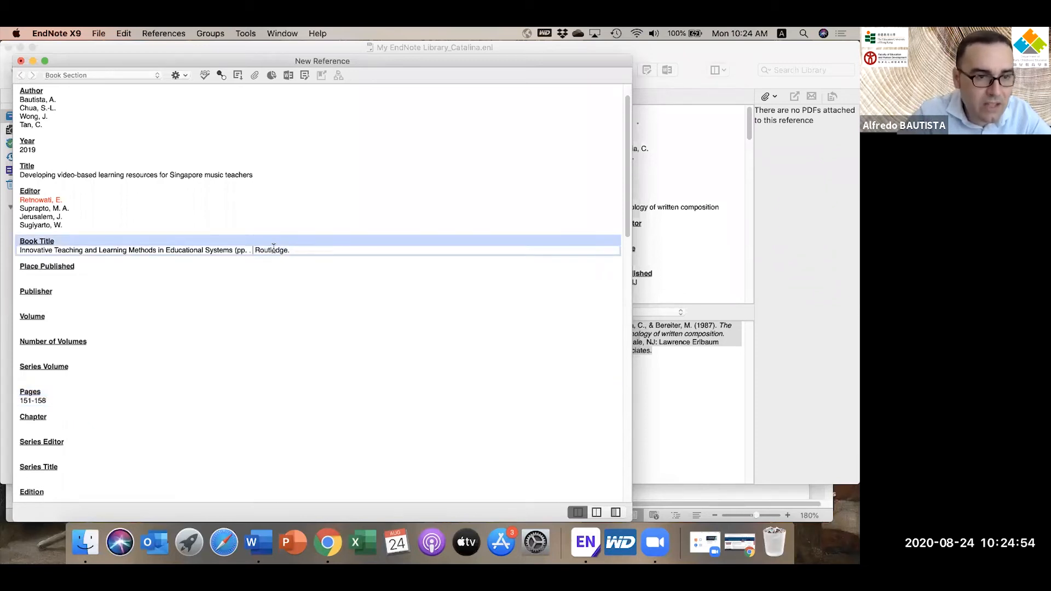
{"action": "left_click", "coordinate": [27, 275]}
{"action": "key", "text": "super+v"}
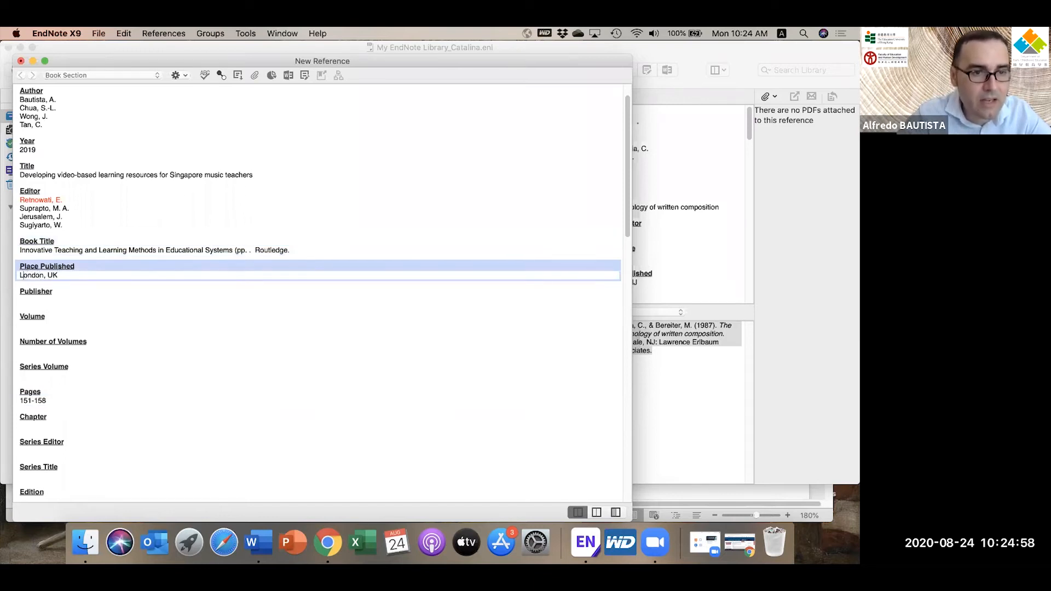
Step: Move "Routledge" without its period from Book Title to Publisher, and delete the leftover "(pp. ." after the book title
{"action": "left_click_drag", "start_coordinate": [253, 248], "coordinate": [296, 248]}
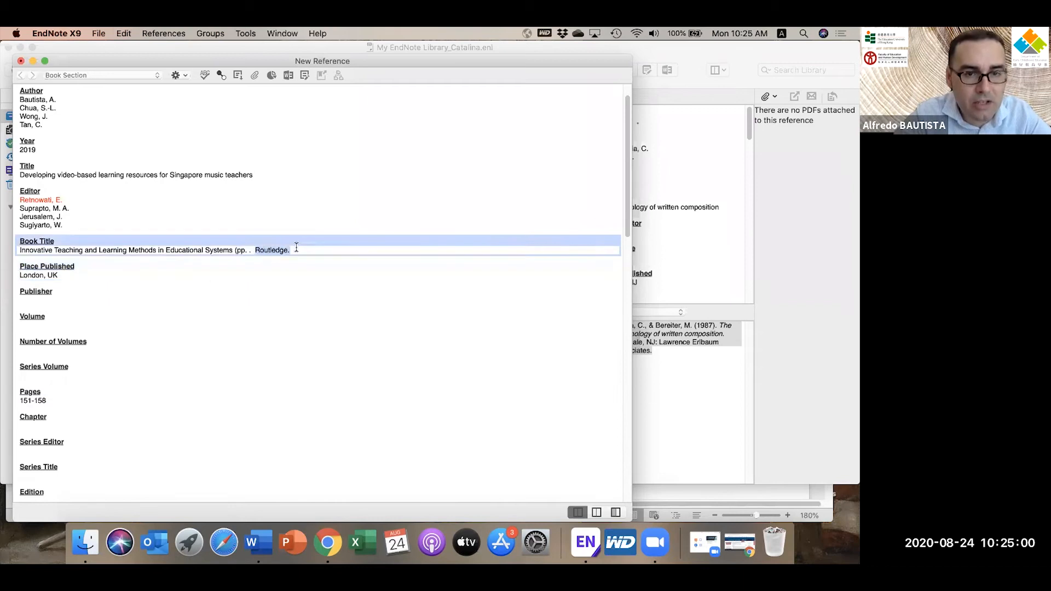
{"action": "key", "text": "super+x"}
{"action": "key", "text": "BackSpace"}
{"action": "key", "text": "BackSpace"}
{"action": "key", "text": "BackSpace"}
{"action": "left_click", "coordinate": [49, 300]}
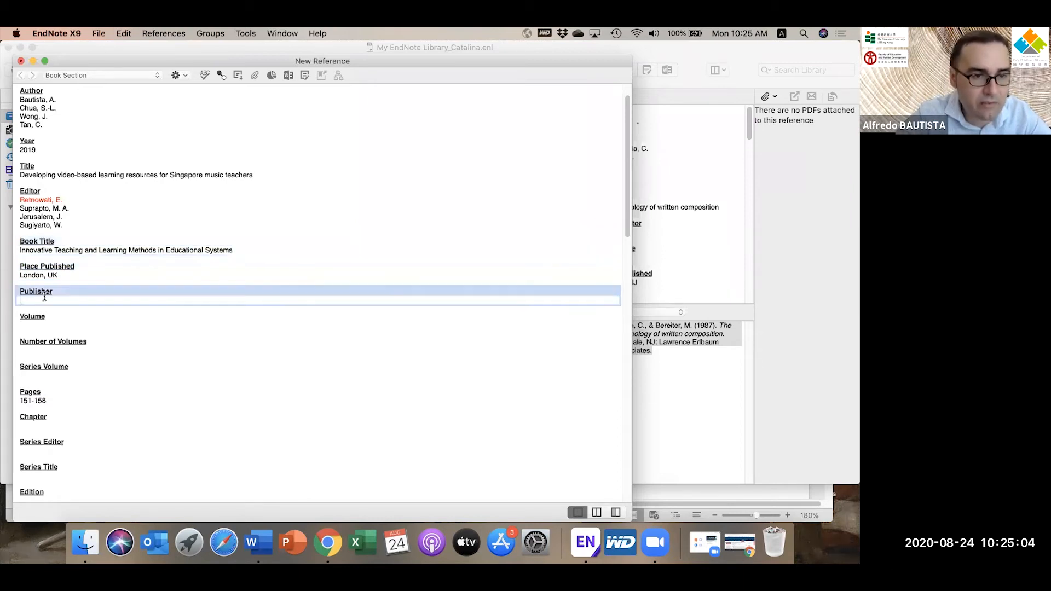
{"action": "key", "text": "super+v"}
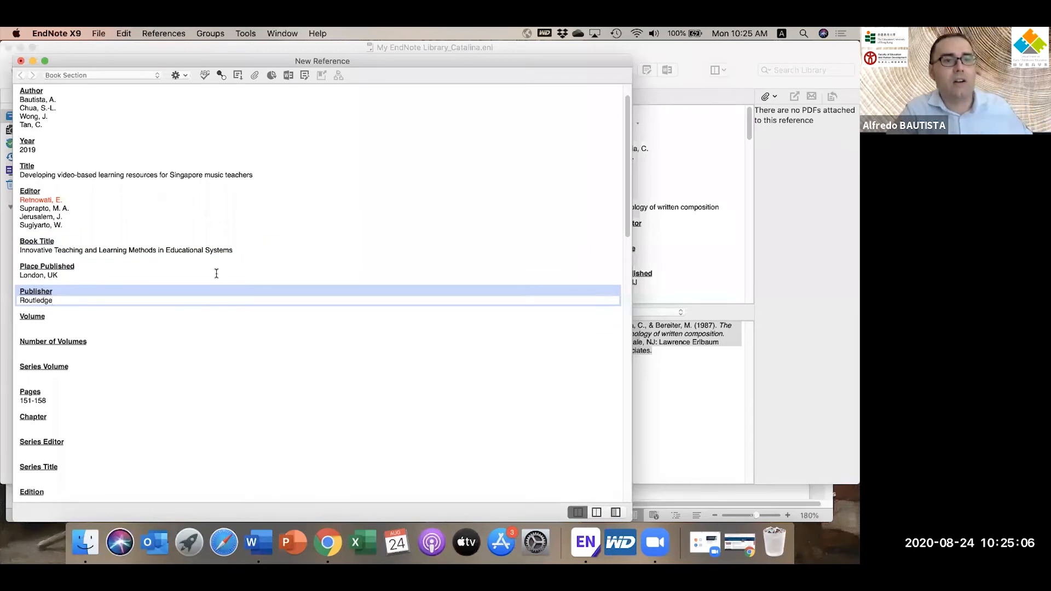
Step: Review the completed book section fields, save and close the record, and highlight its APA 6th citation in the preview
{"action": "scroll", "coordinate": [216, 274], "scroll_direction": "up", "scroll_amount": 1}
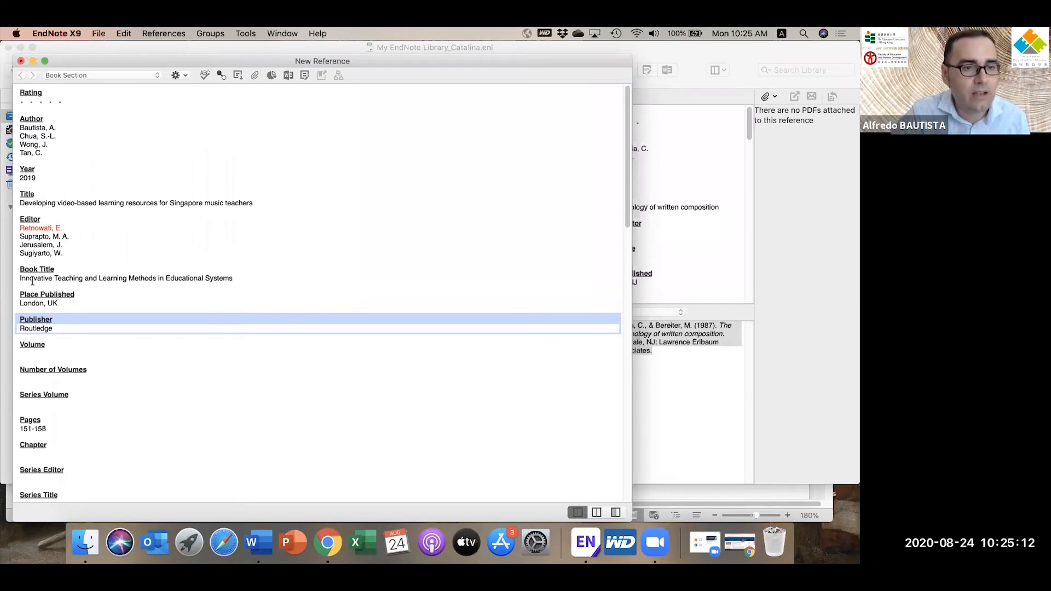
{"action": "scroll", "coordinate": [32, 281], "scroll_direction": "down", "scroll_amount": 2}
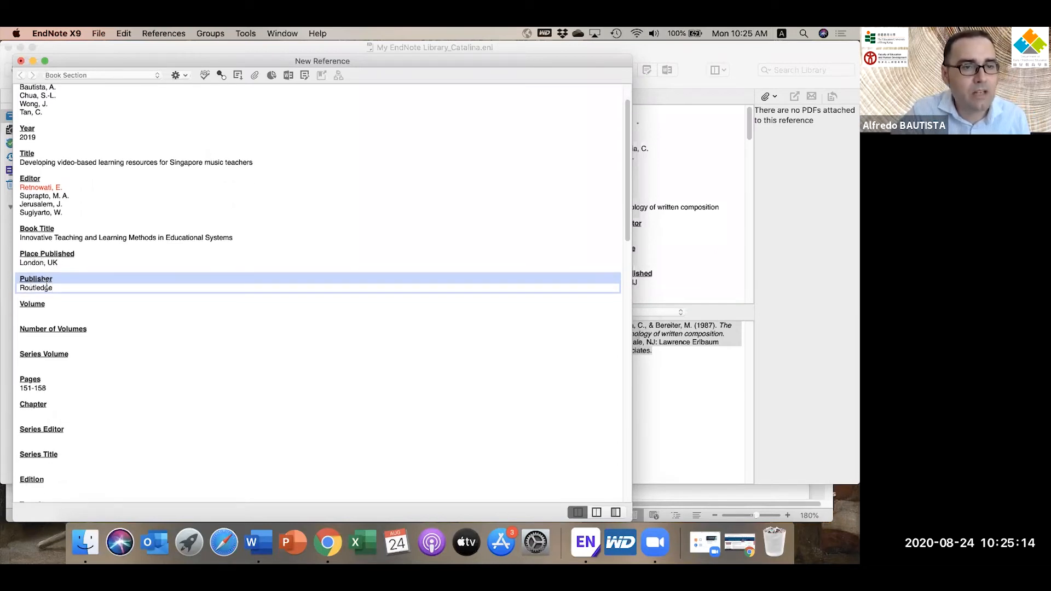
{"action": "scroll", "coordinate": [54, 295], "scroll_direction": "down", "scroll_amount": 2}
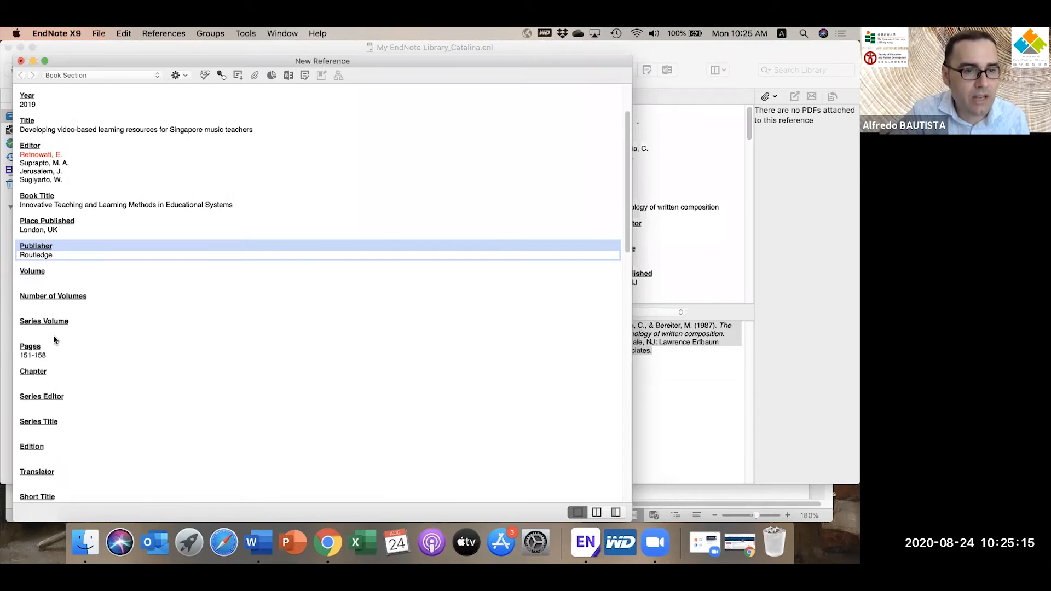
{"action": "left_click", "coordinate": [20, 62]}
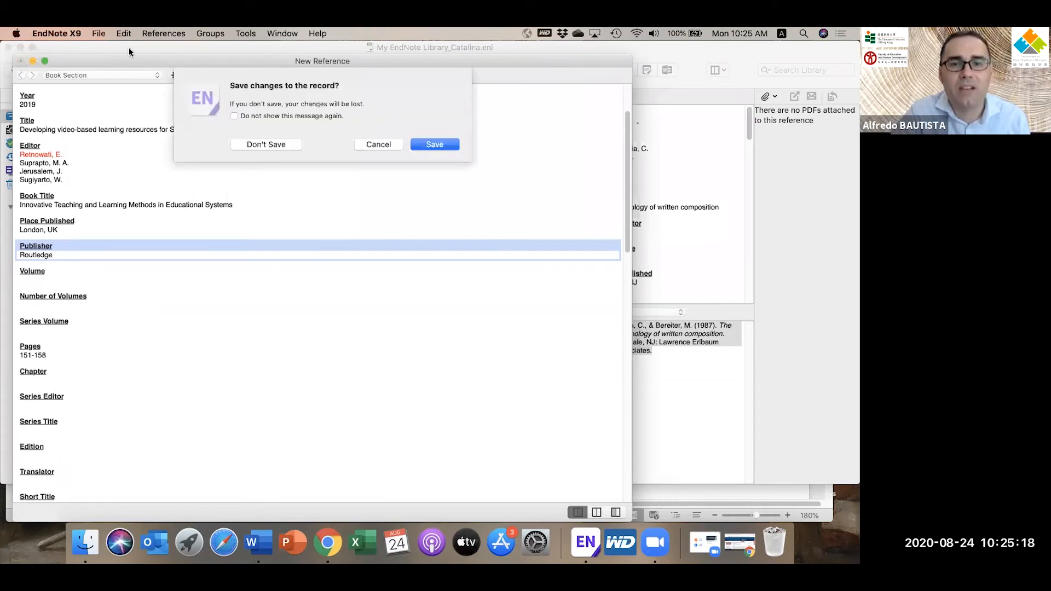
{"action": "left_click", "coordinate": [448, 146]}
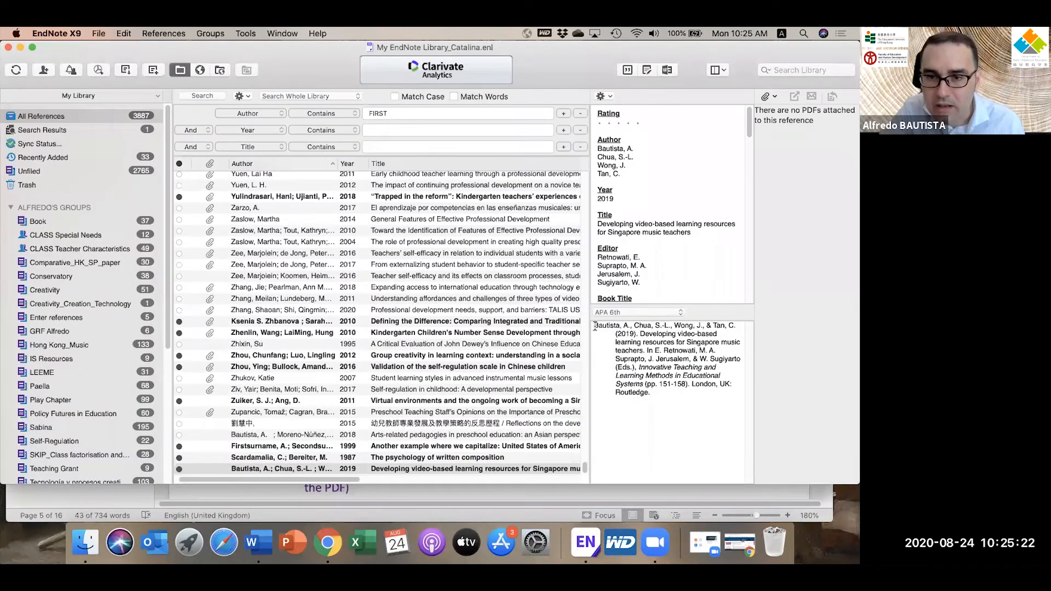
{"action": "left_click_drag", "start_coordinate": [595, 326], "coordinate": [657, 395]}
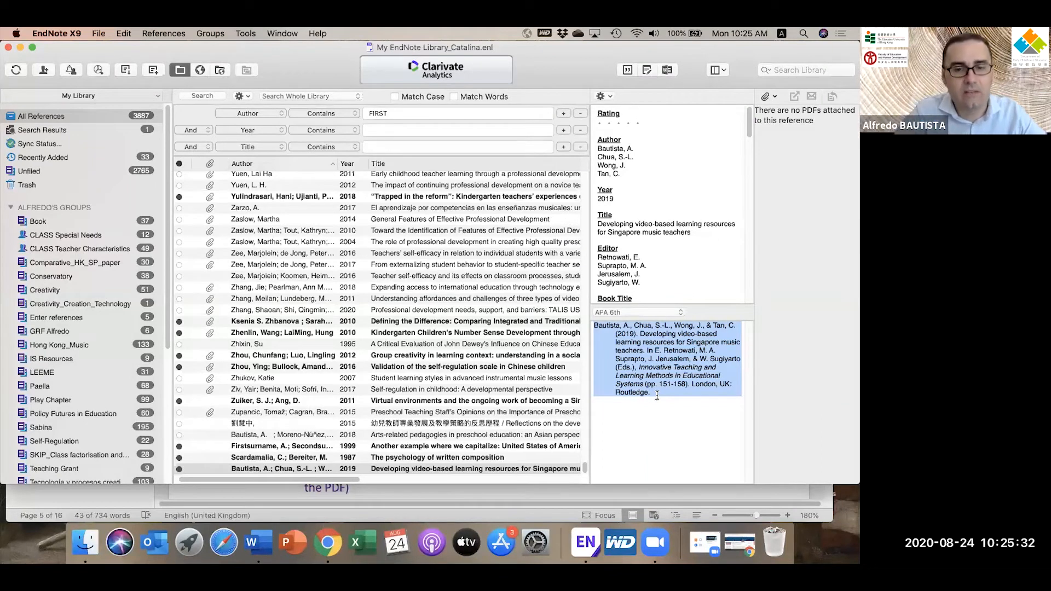
Step: Switch to the EndNote Workshop document in Word, review the manual entry examples and disadvantages, and highlight "Can make mistakes"
{"action": "left_click", "coordinate": [585, 490]}
{"action": "left_click", "coordinate": [563, 408]}
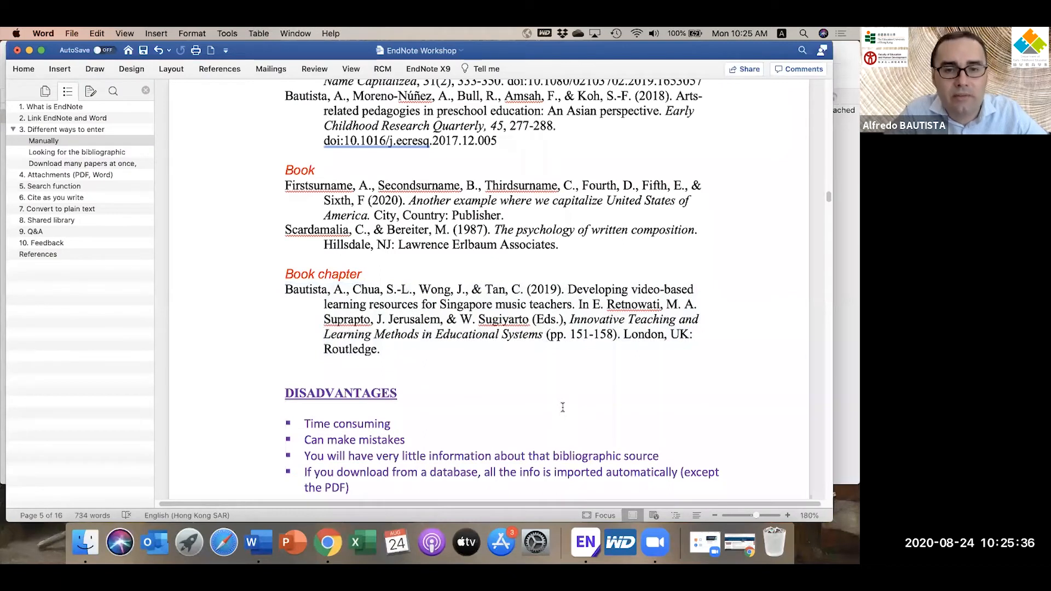
{"action": "scroll", "coordinate": [563, 408], "scroll_direction": "down", "scroll_amount": 1}
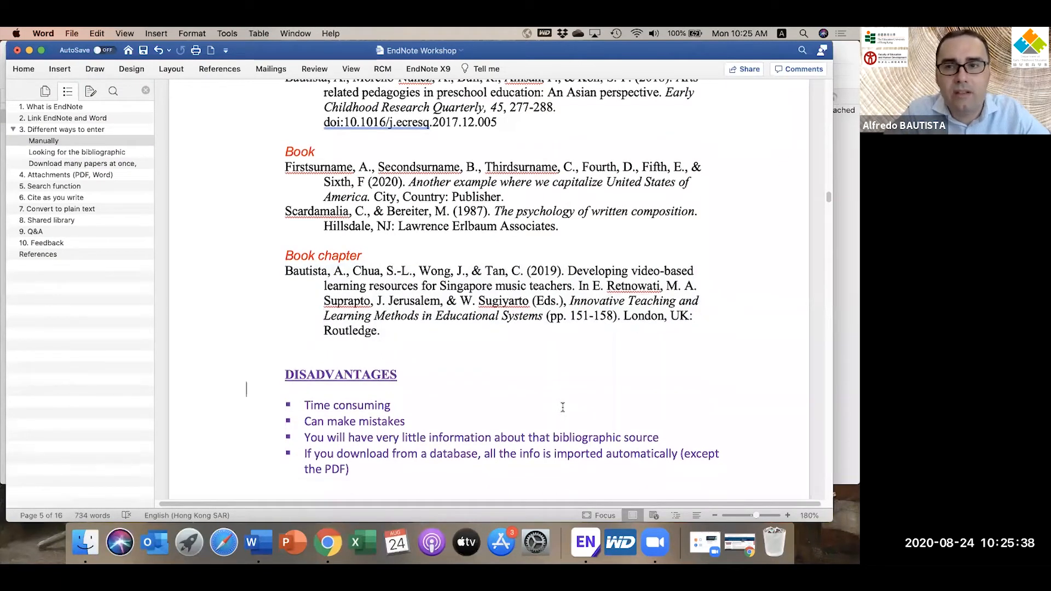
{"action": "scroll", "coordinate": [563, 407], "scroll_direction": "down", "scroll_amount": 5}
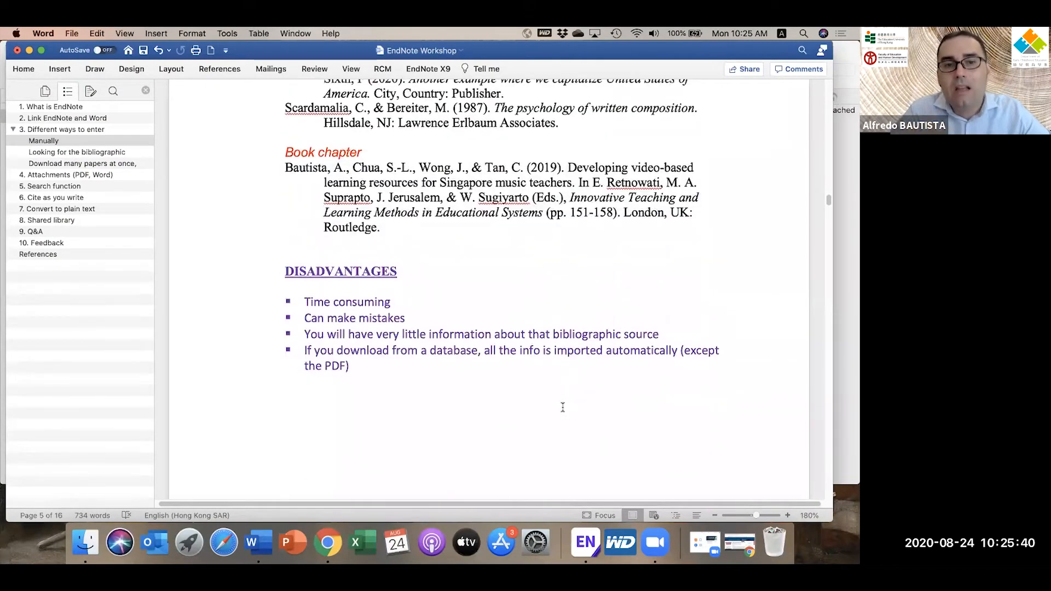
{"action": "scroll", "coordinate": [563, 408], "scroll_direction": "up", "scroll_amount": 11}
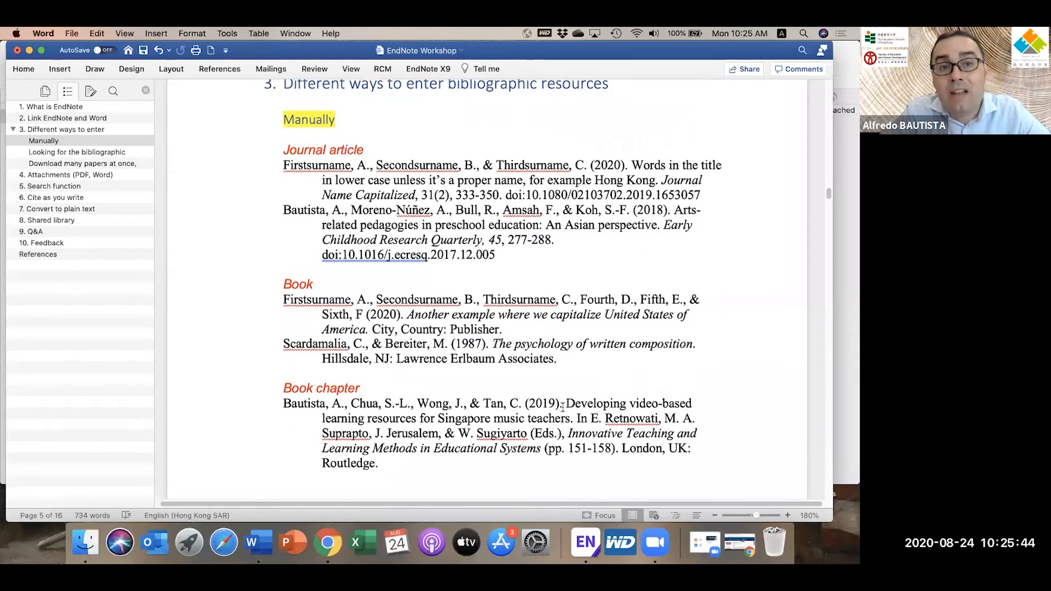
{"action": "scroll", "coordinate": [563, 408], "scroll_direction": "down", "scroll_amount": 10}
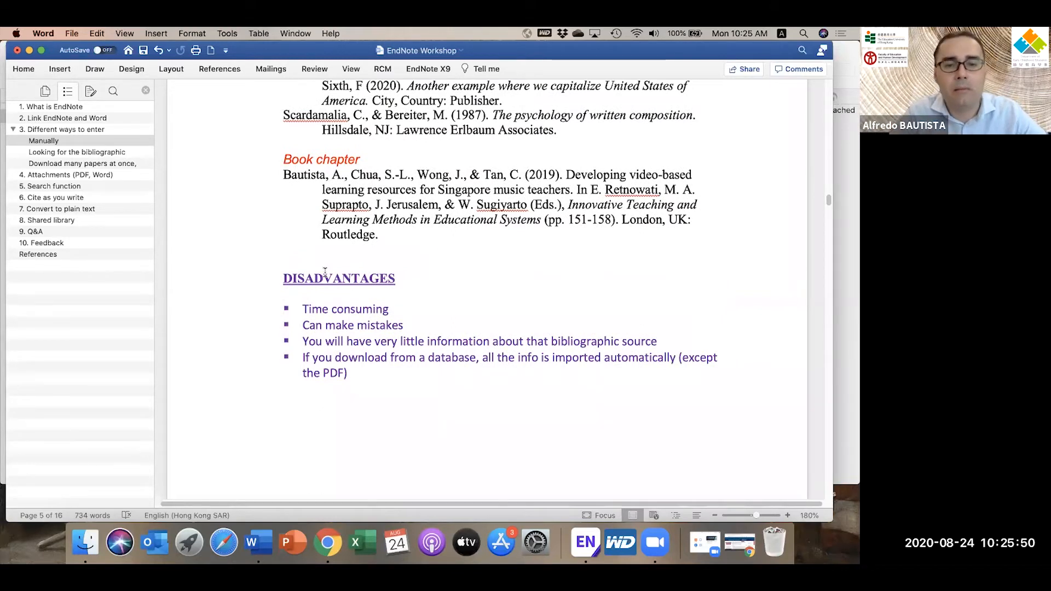
{"action": "triple_click", "coordinate": [382, 326]}
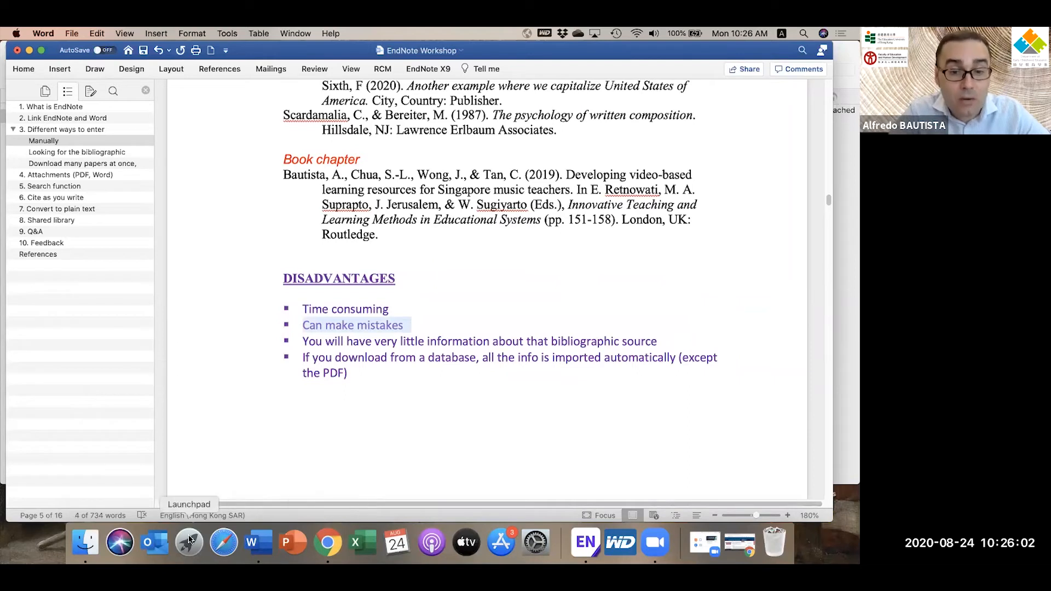
Step: Switch back to EndNote, open the 1999 book reference "Another example where we capitalize: United States of America", inspect its fields and close it
{"action": "left_click", "coordinate": [846, 399]}
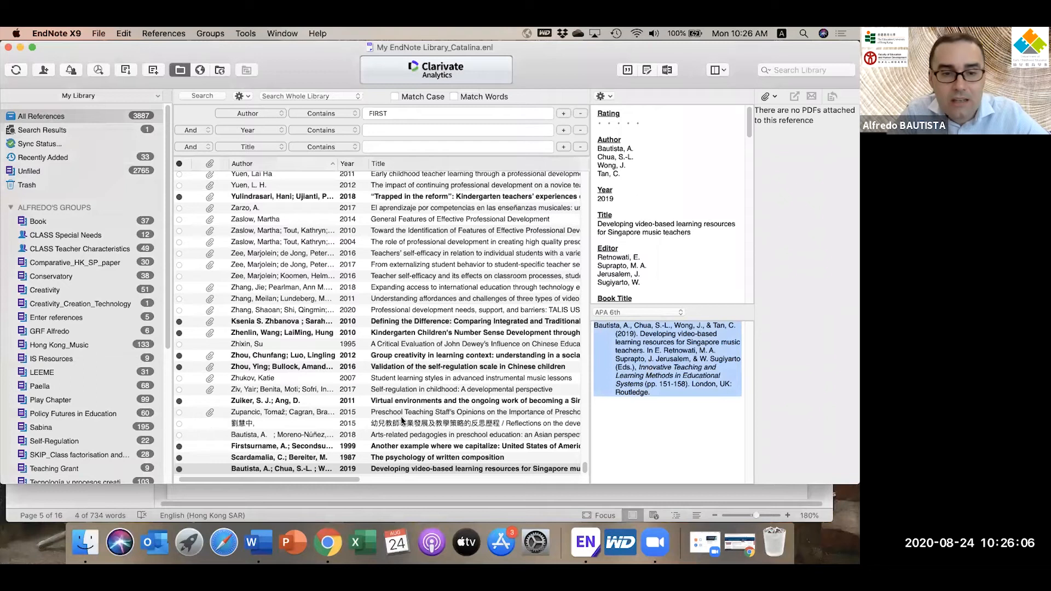
{"action": "left_click", "coordinate": [252, 447]}
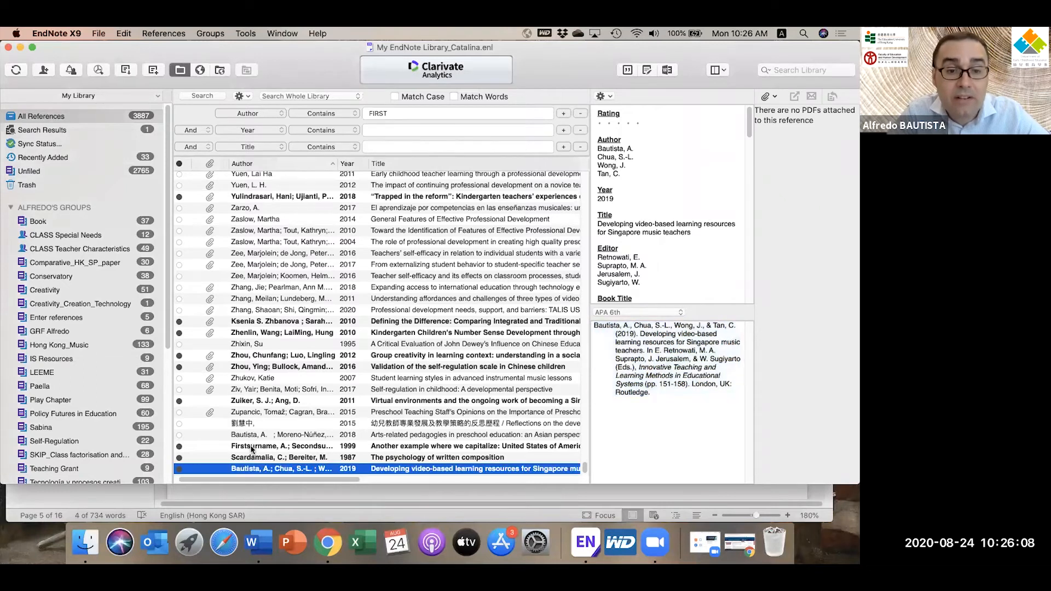
{"action": "left_click", "coordinate": [252, 448]}
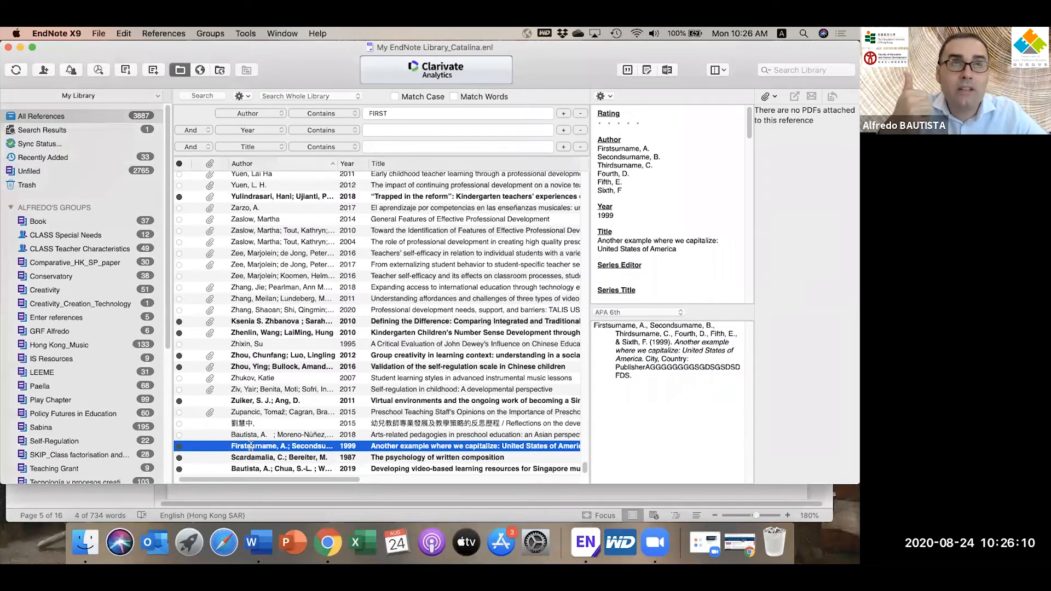
{"action": "double_click", "coordinate": [252, 446]}
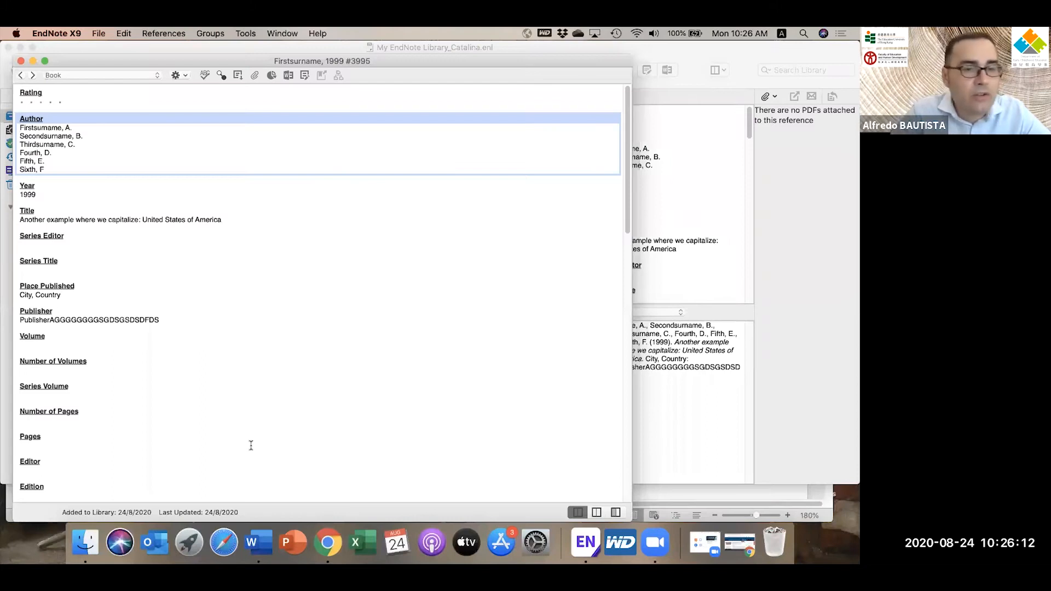
{"action": "scroll", "coordinate": [251, 446], "scroll_direction": "down", "scroll_amount": 5}
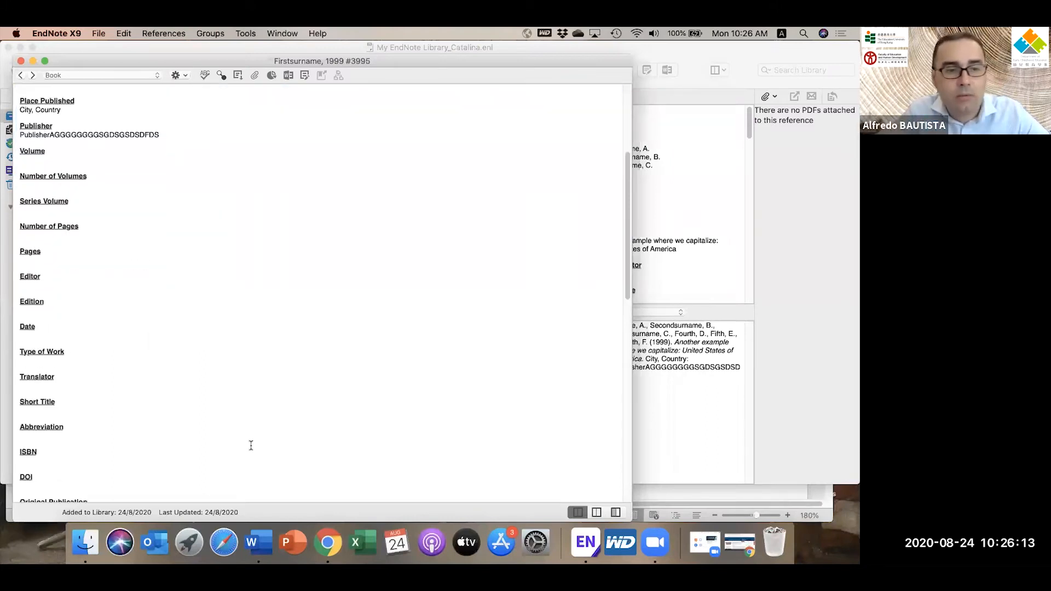
{"action": "left_click", "coordinate": [20, 60]}
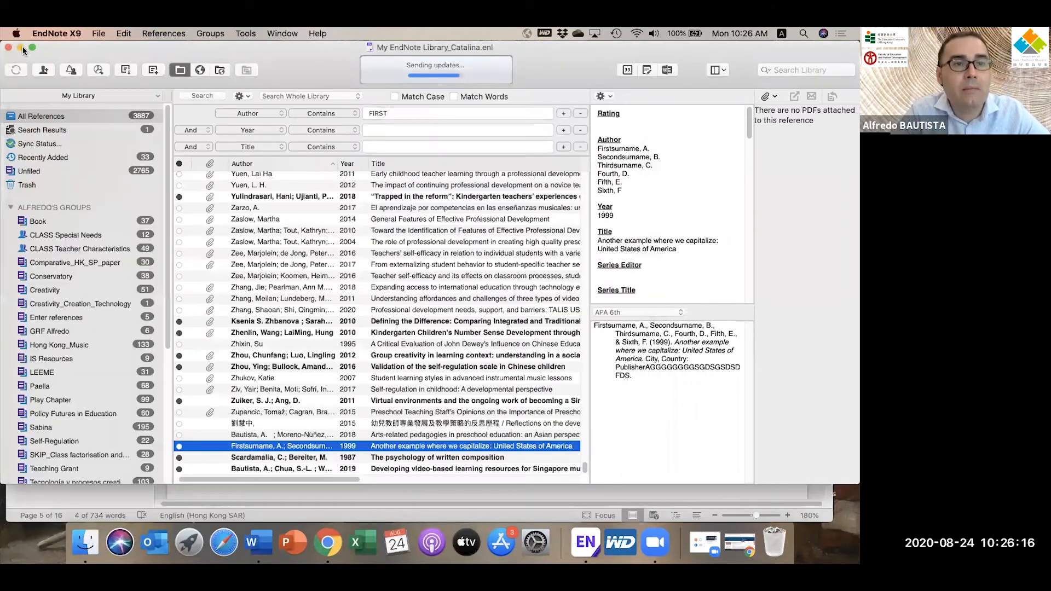
Step: Switch to the EndNote Workshop document in Word, go to "Looking for the bibliographic resource in a database" and open its SAGE article link
{"action": "left_click", "coordinate": [380, 490]}
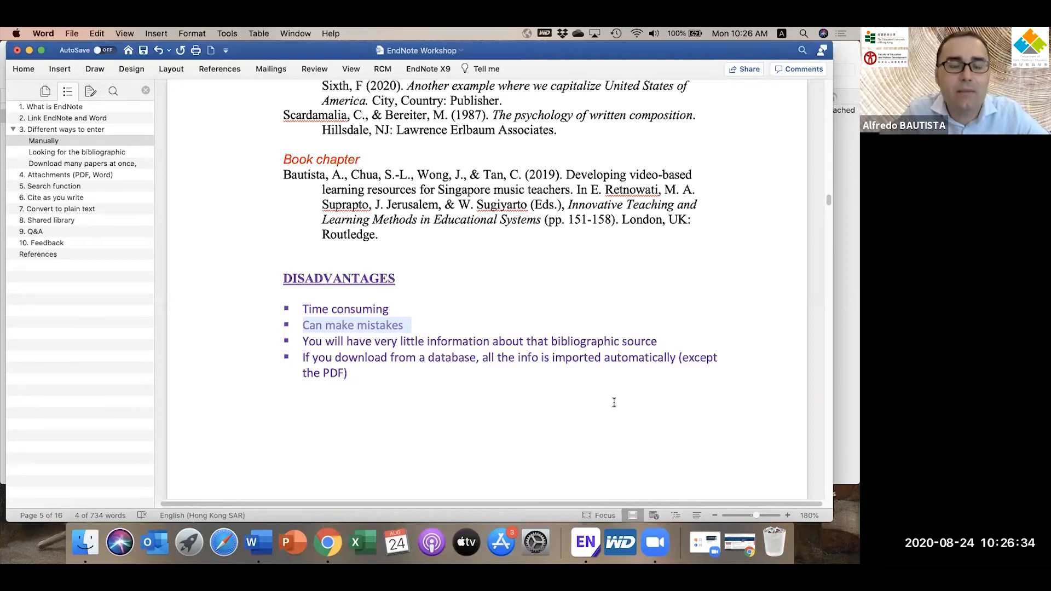
{"action": "scroll", "coordinate": [517, 394], "scroll_direction": "down", "scroll_amount": 1}
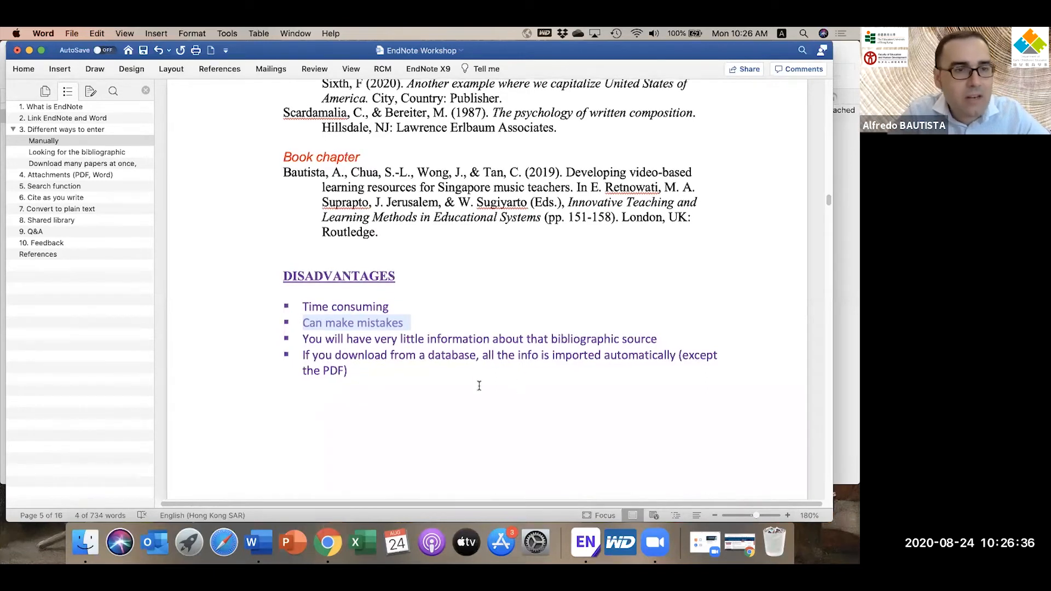
{"action": "left_click", "coordinate": [74, 154]}
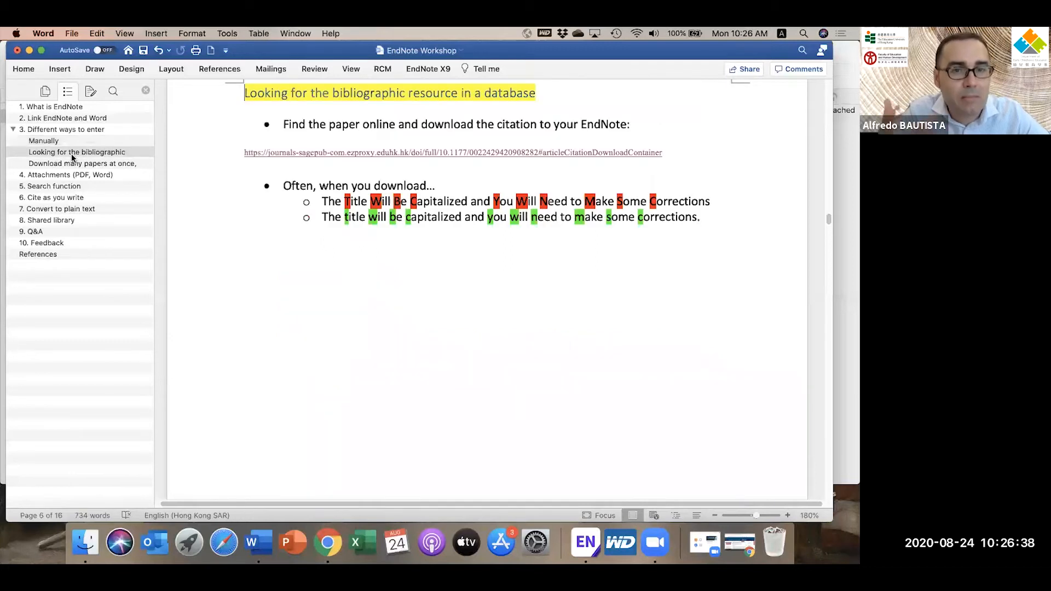
{"action": "scroll", "coordinate": [184, 146], "scroll_direction": "up", "scroll_amount": 2}
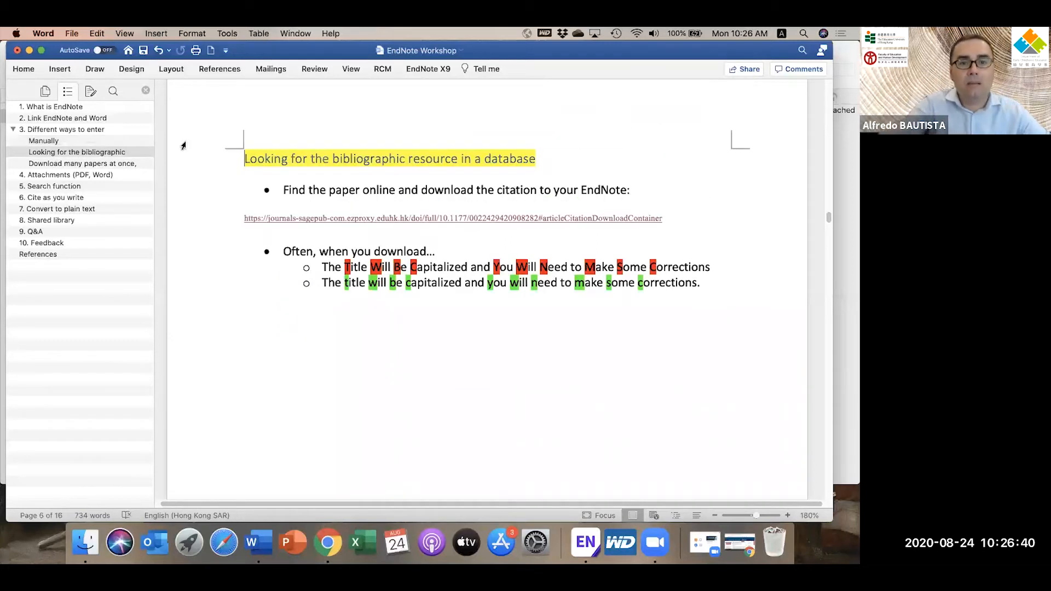
{"action": "left_click", "coordinate": [366, 167]}
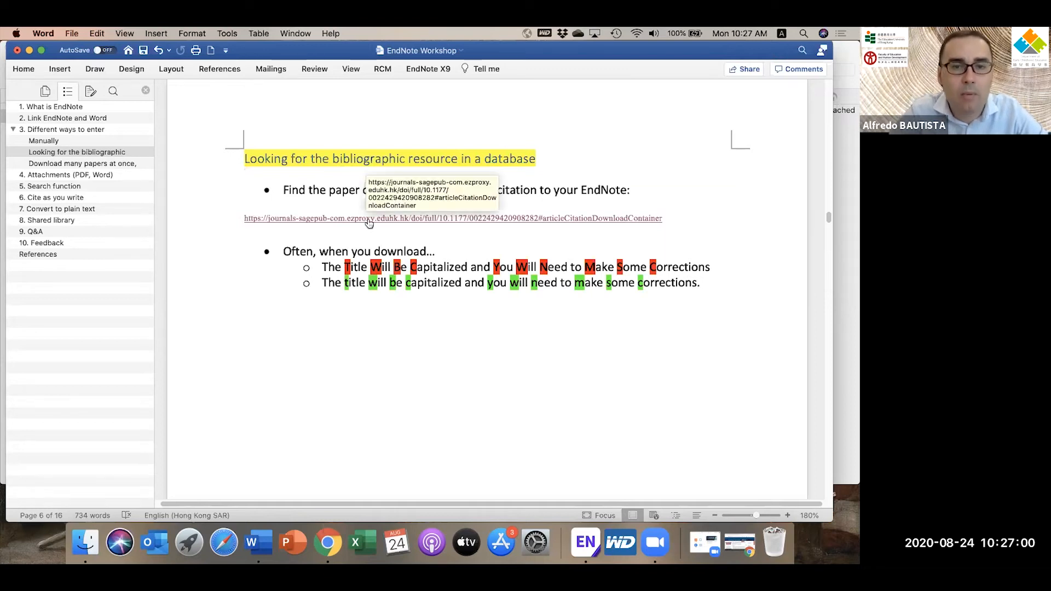
{"action": "left_click", "coordinate": [369, 223]}
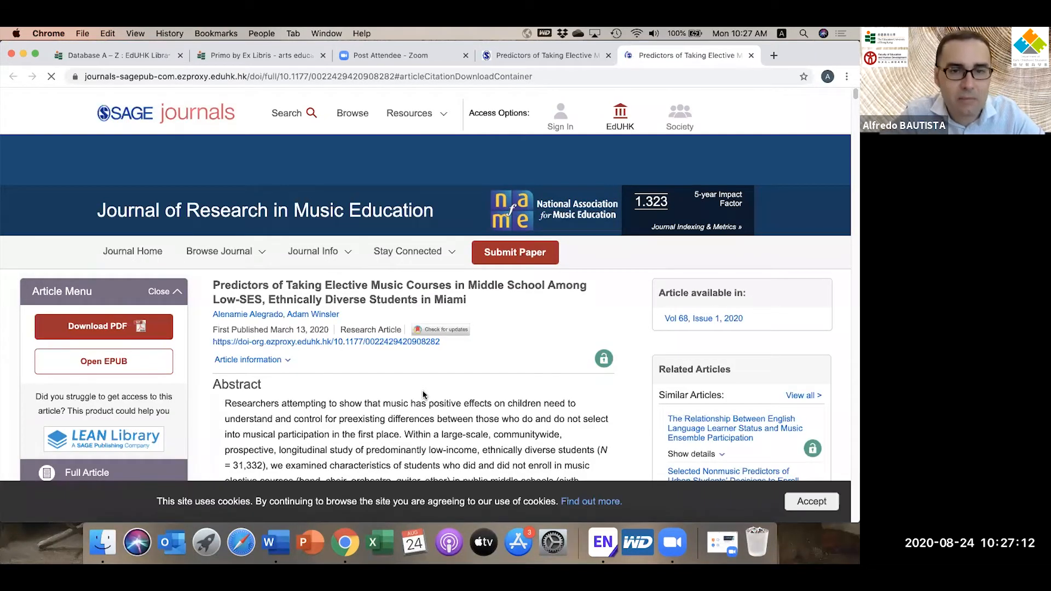
Step: Look through the article's abstract, keywords and content list on the SAGE page, and accept the cookie notice
{"action": "scroll", "coordinate": [423, 395], "scroll_direction": "down", "scroll_amount": 1}
{"action": "scroll", "coordinate": [423, 395], "scroll_direction": "down", "scroll_amount": 3}
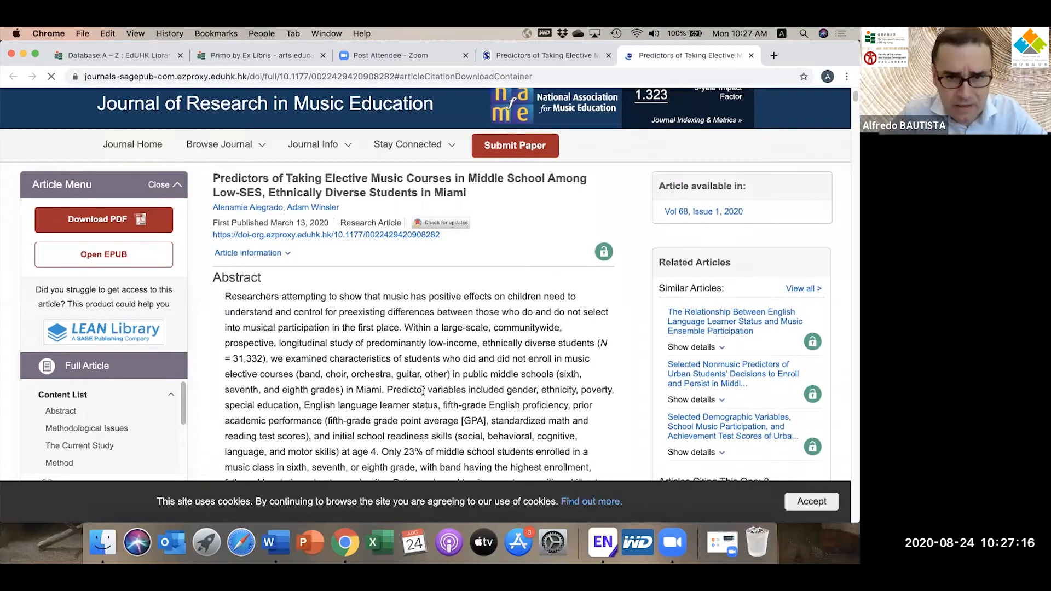
{"action": "scroll", "coordinate": [423, 391], "scroll_direction": "down", "scroll_amount": 3}
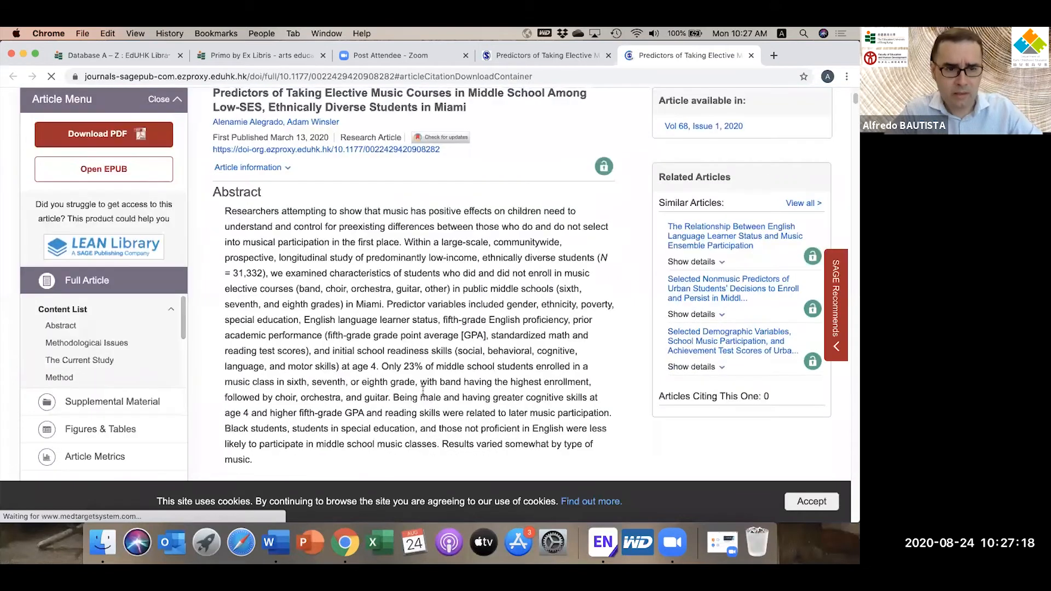
{"action": "scroll", "coordinate": [423, 390], "scroll_direction": "down", "scroll_amount": 5}
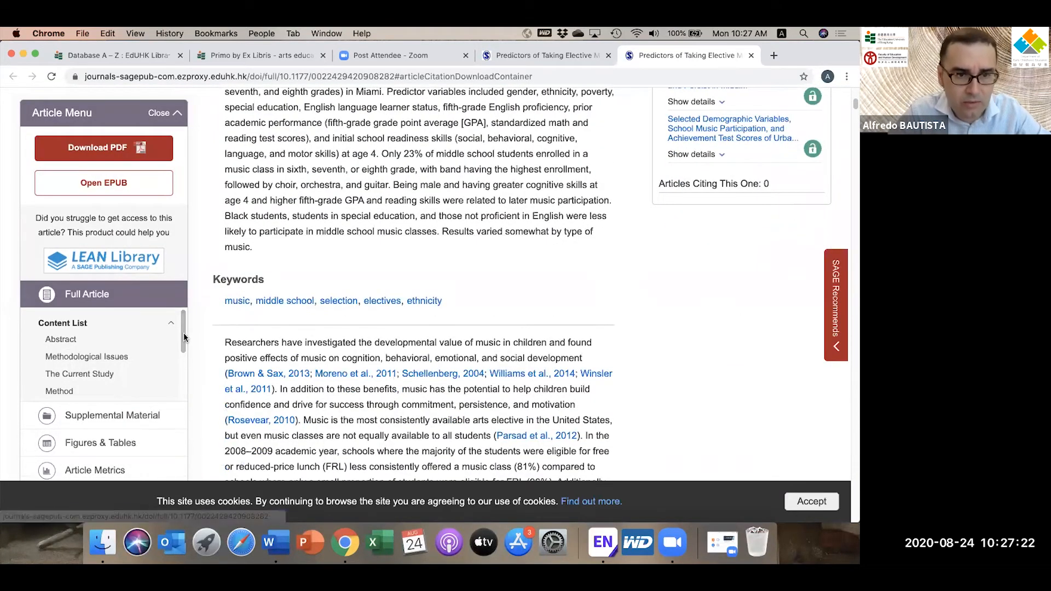
{"action": "left_click_drag", "start_coordinate": [183, 333], "coordinate": [185, 399]}
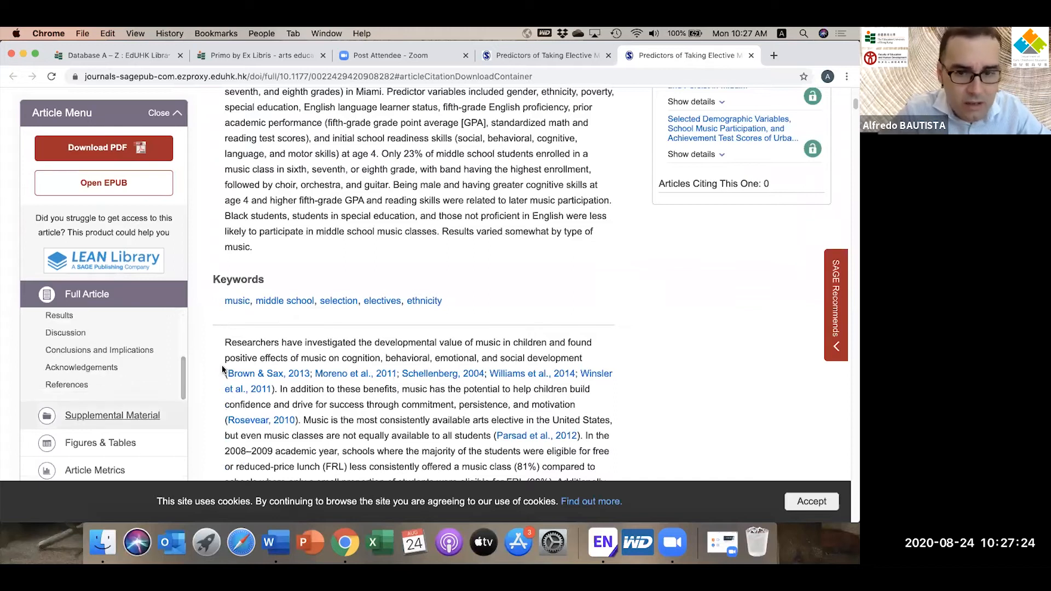
{"action": "scroll", "coordinate": [222, 367], "scroll_direction": "down", "scroll_amount": 2}
{"action": "left_click", "coordinate": [811, 502]}
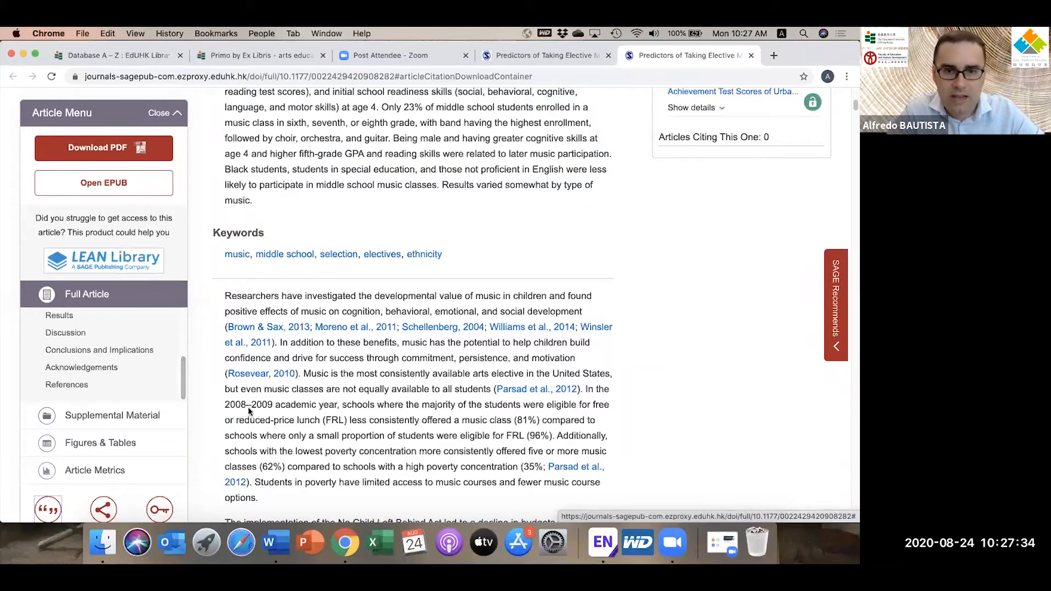
Step: Download the article's citation in EndNote format and open the downloaded .enw file to import it into the EndNote library
{"action": "left_click", "coordinate": [47, 511]}
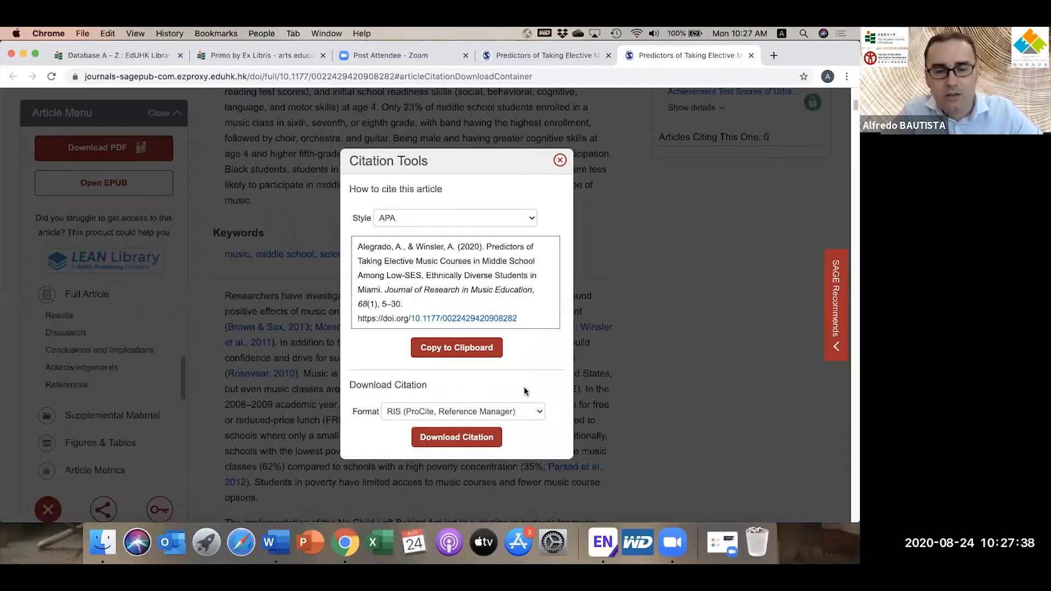
{"action": "left_click", "coordinate": [540, 413]}
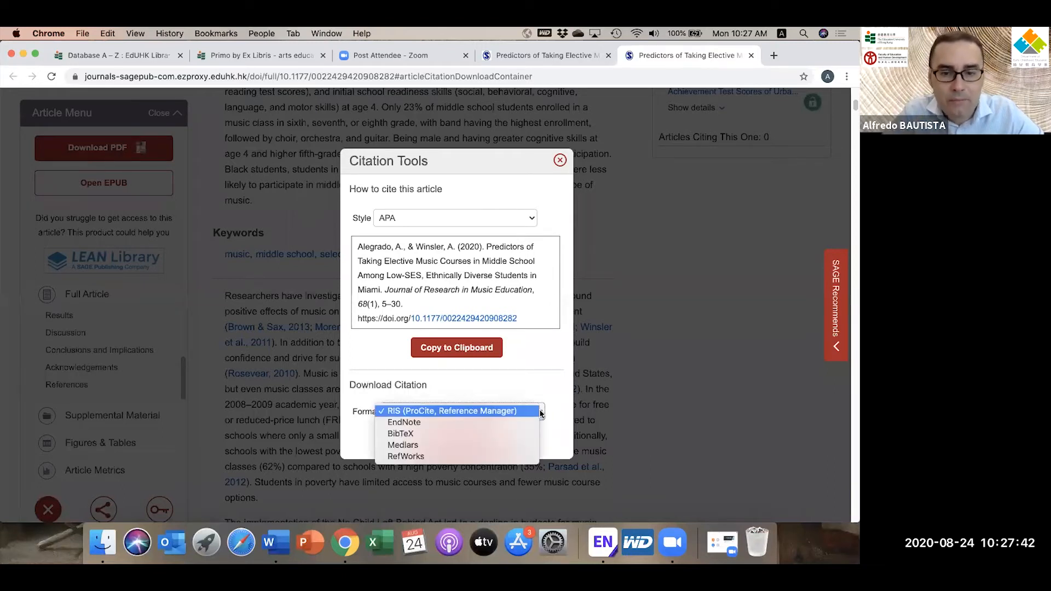
{"action": "left_click", "coordinate": [431, 423]}
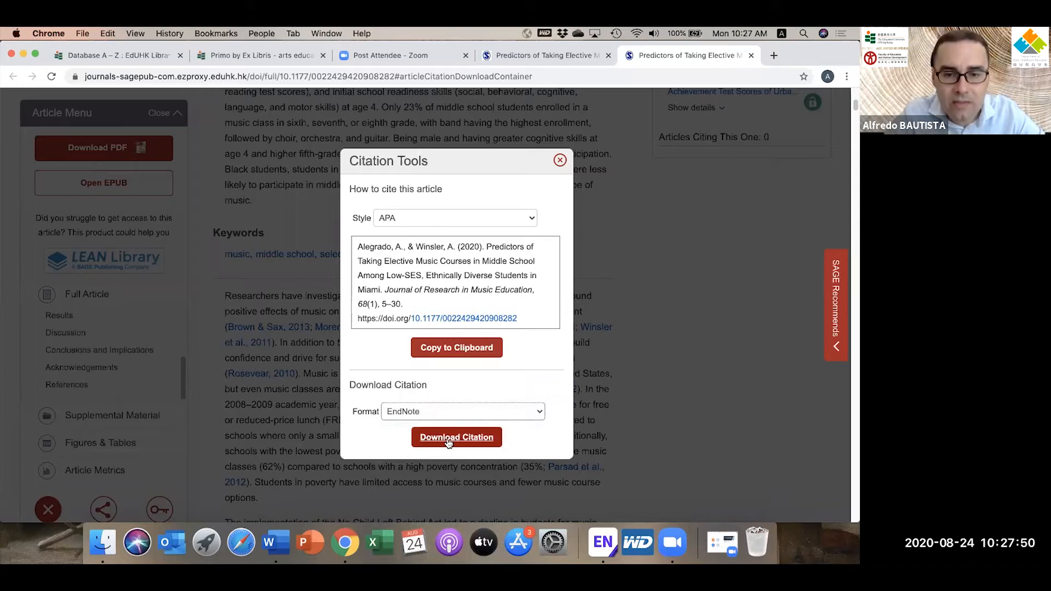
{"action": "left_click", "coordinate": [448, 438]}
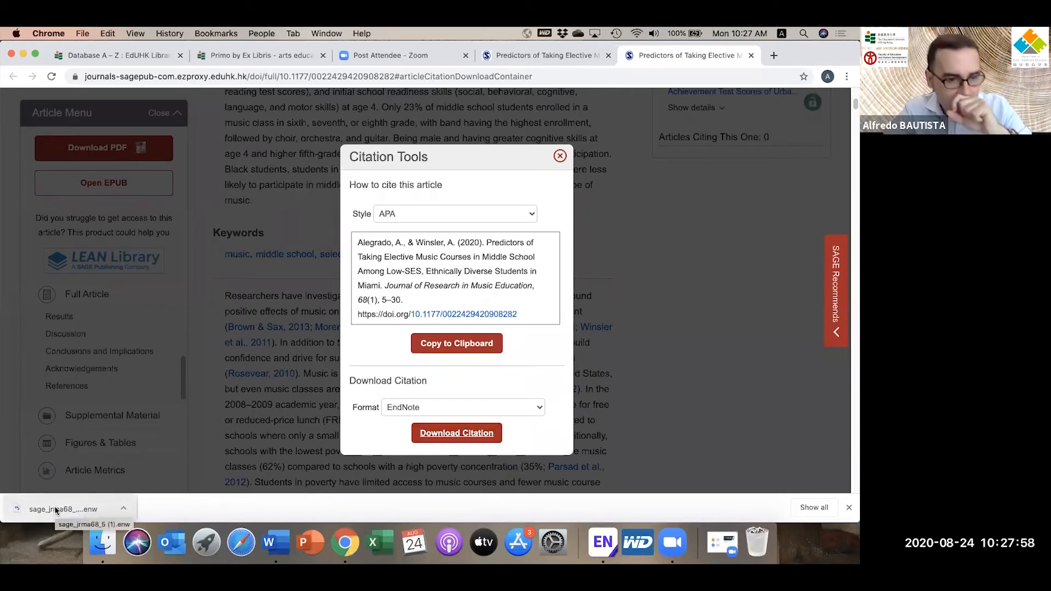
{"action": "left_click", "coordinate": [55, 510]}
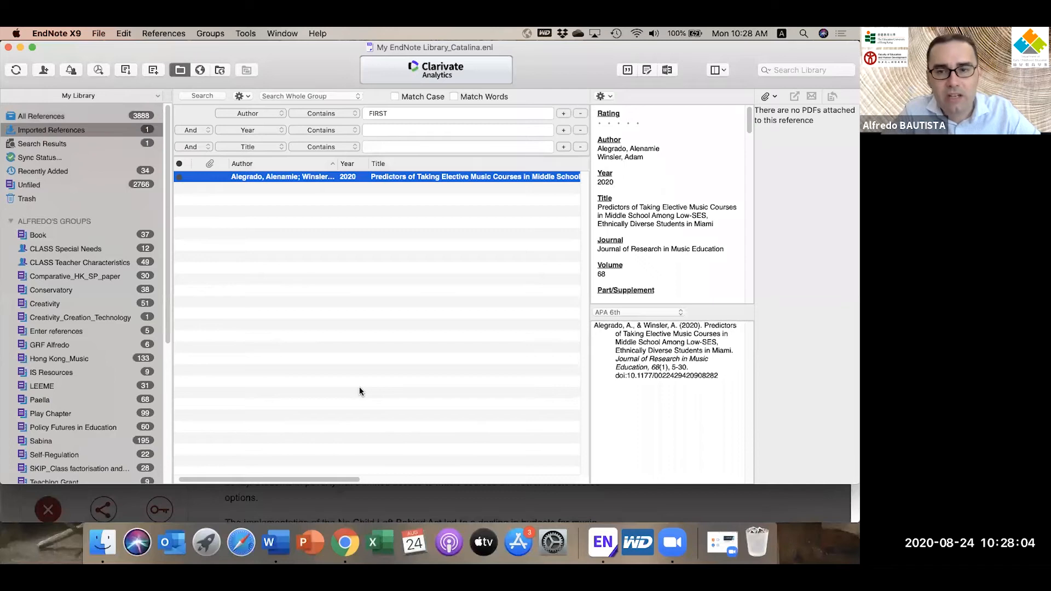
Step: Open the imported 2020 journal article reference and examine all its fields, highlighting part of the abstract
{"action": "double_click", "coordinate": [305, 178]}
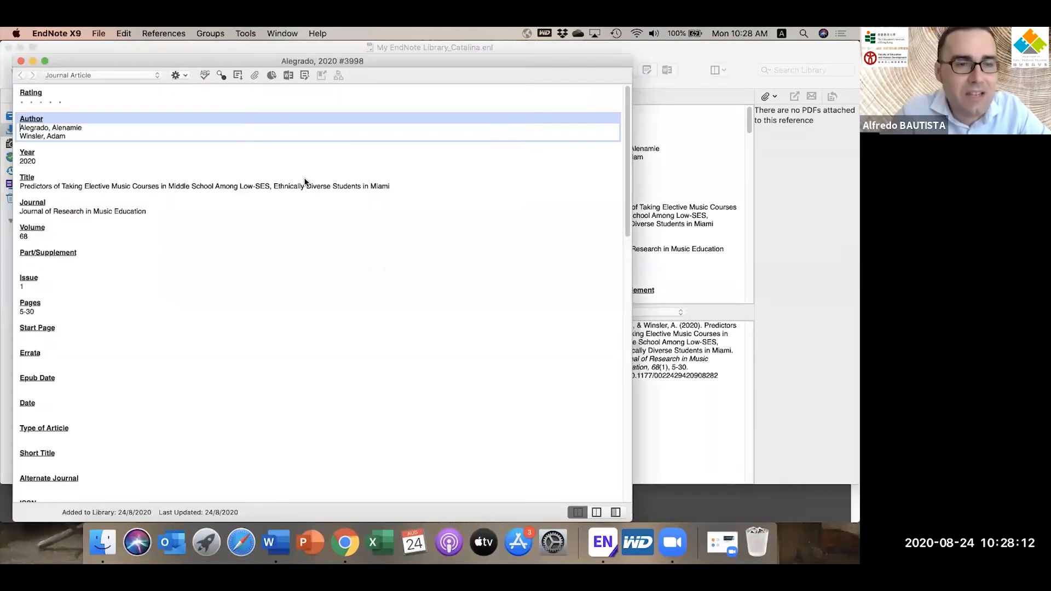
{"action": "scroll", "coordinate": [130, 322], "scroll_direction": "down", "scroll_amount": 5}
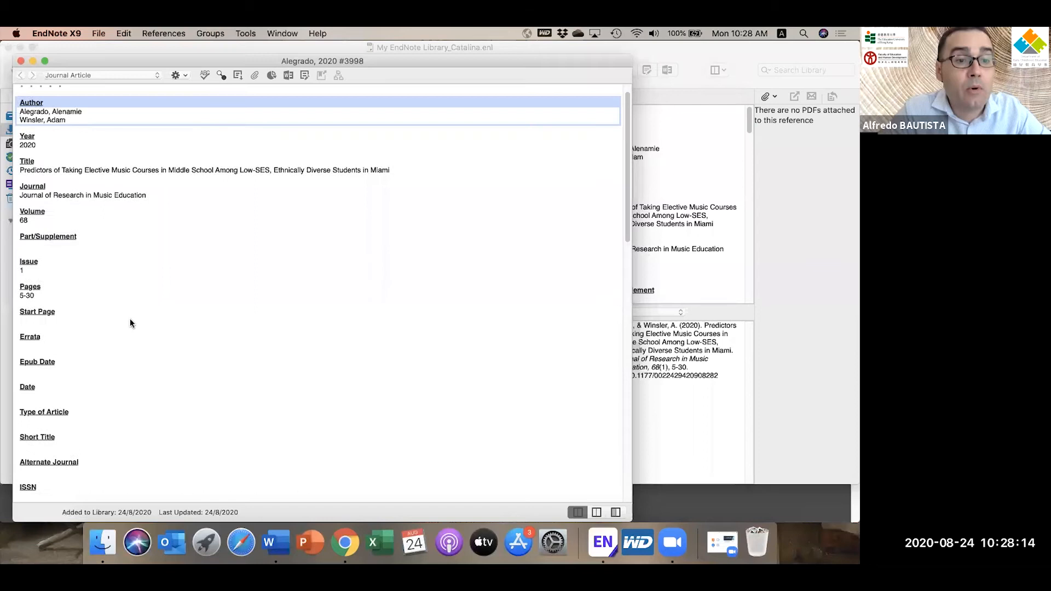
{"action": "scroll", "coordinate": [129, 319], "scroll_direction": "down", "scroll_amount": 5}
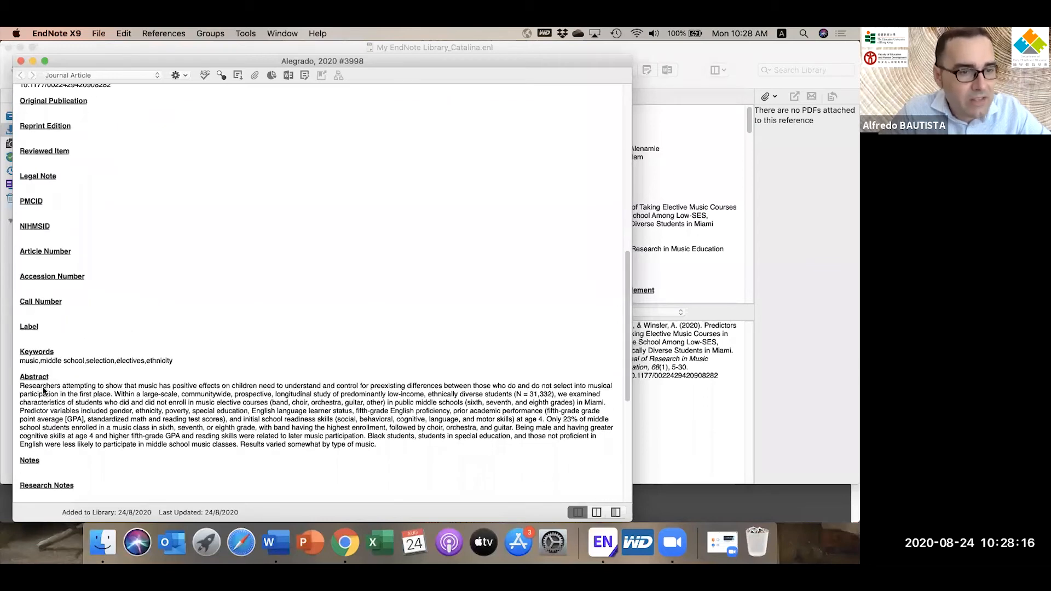
{"action": "left_click_drag", "start_coordinate": [19, 385], "coordinate": [266, 428]}
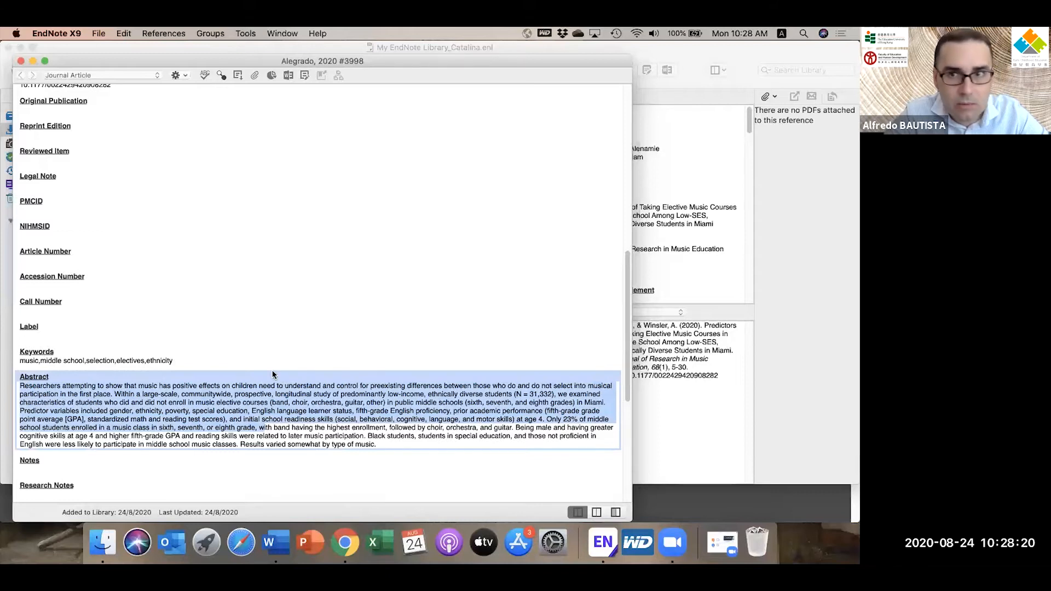
{"action": "scroll", "coordinate": [222, 454], "scroll_direction": "down", "scroll_amount": 7}
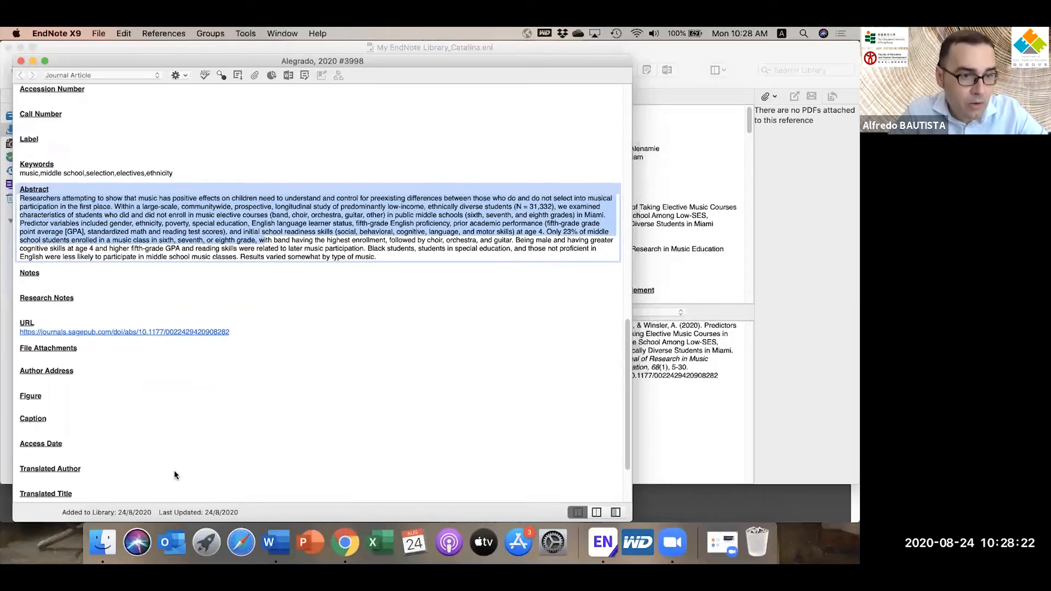
{"action": "scroll", "coordinate": [186, 455], "scroll_direction": "down", "scroll_amount": 3}
{"action": "scroll", "coordinate": [187, 455], "scroll_direction": "up", "scroll_amount": 20}
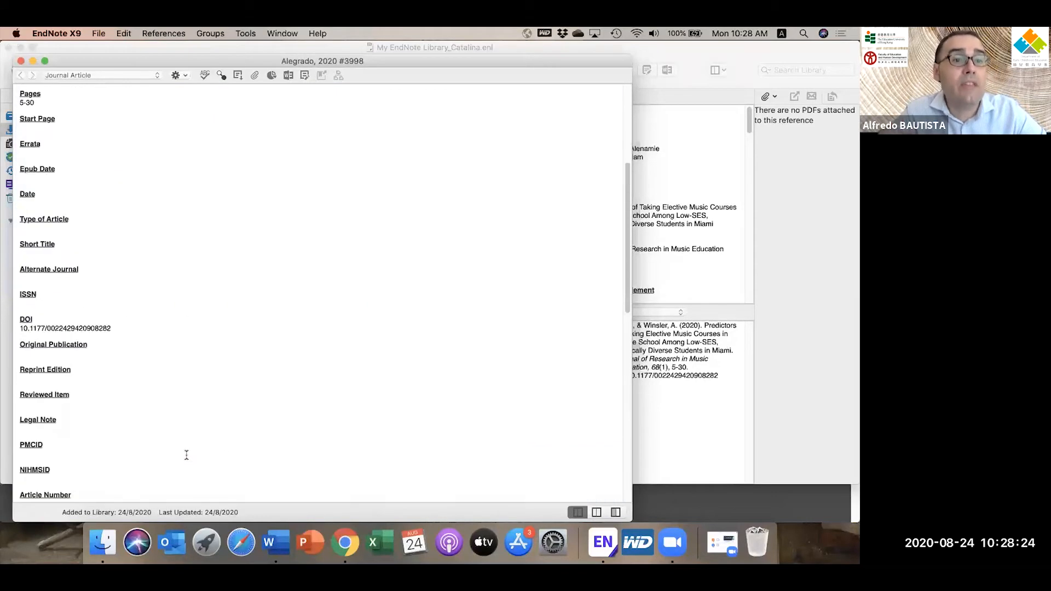
{"action": "scroll", "coordinate": [71, 393], "scroll_direction": "up", "scroll_amount": 6}
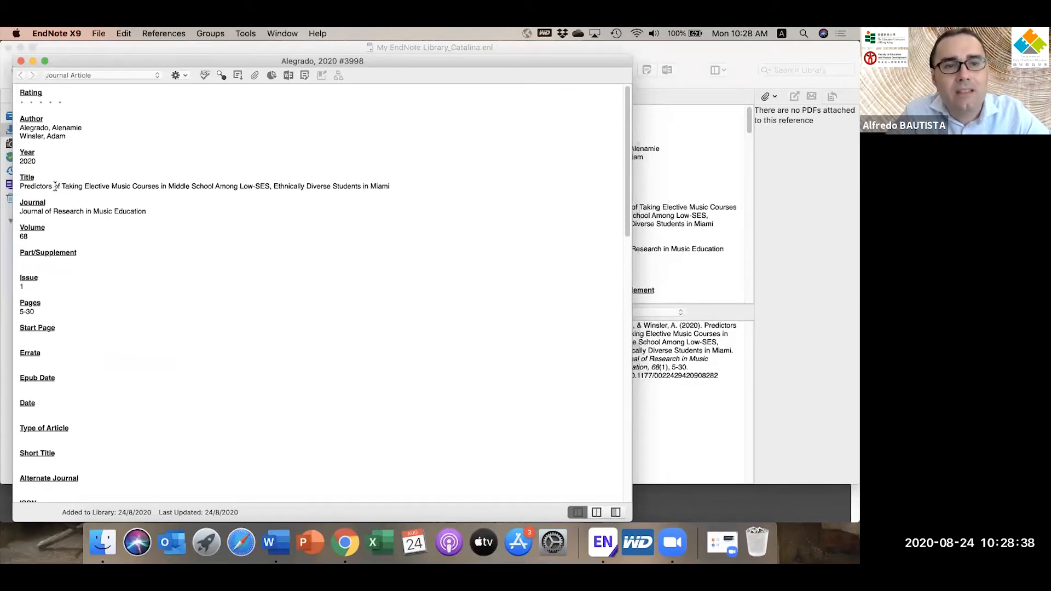
Step: Edit the beginning of the reference's Title so it reads "Predictors of taking Eeective music"
{"action": "left_click", "coordinate": [20, 187]}
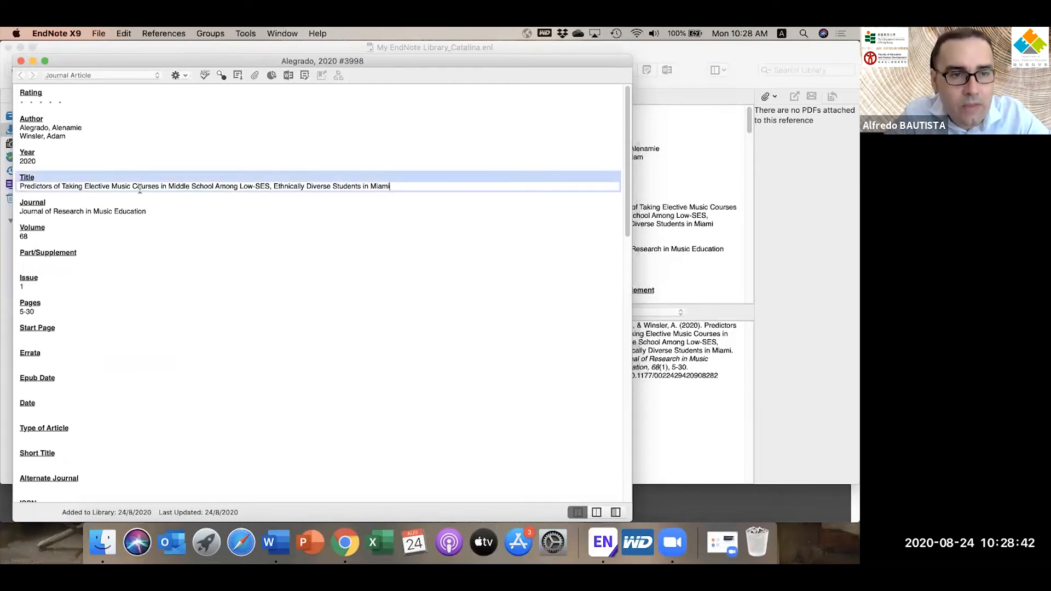
{"action": "left_click", "coordinate": [62, 186]}
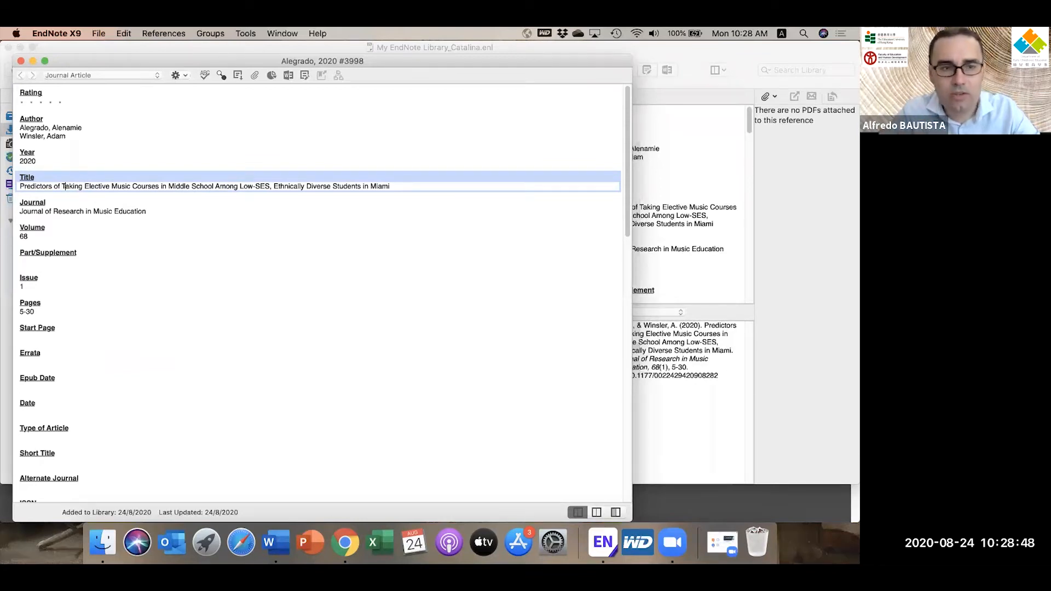
{"action": "key", "text": "BackSpace"}
{"action": "type", "text": "T"}
{"action": "key", "text": "BackSpace"}
{"action": "type", "text": "t"}
{"action": "key", "text": "BackSpace"}
{"action": "type", "text": "e"}
{"action": "key", "text": "Right"}
{"action": "key", "text": "Right"}
{"action": "key", "text": "Right"}
{"action": "key", "text": "Right"}
{"action": "key", "text": "Right"}
{"action": "key", "text": "Right"}
{"action": "key", "text": "Right"}
{"action": "key", "text": "Right"}
{"action": "key", "text": "Right"}
{"action": "key", "text": "BackSpace"}
{"action": "type", "text": "m"}
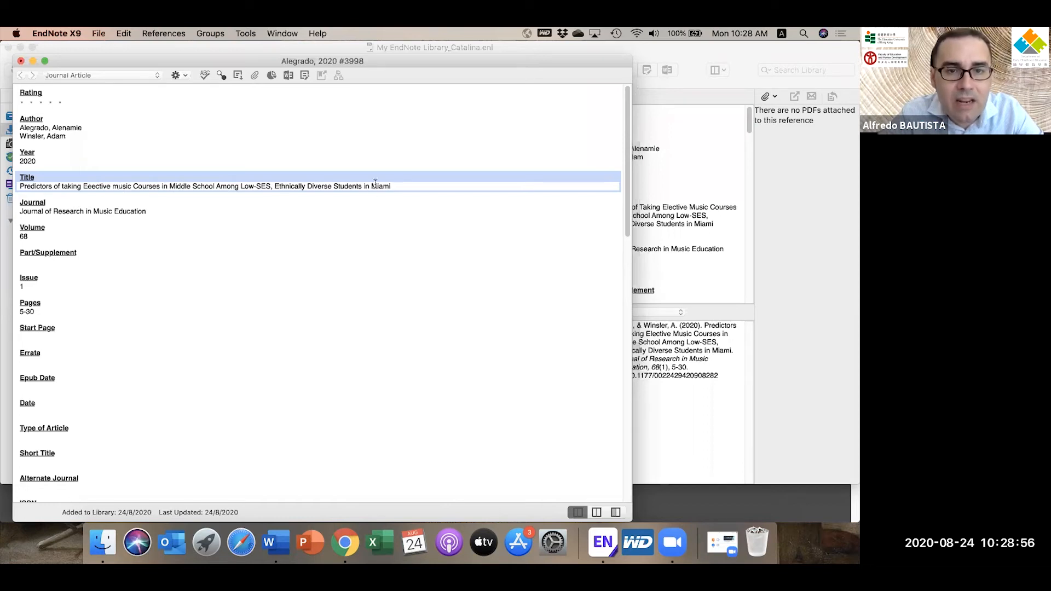
Step: Highlight "Miami" in the Title, and change "Courses" and "Middle" to lowercase "courses" and "middle"
{"action": "left_click_drag", "start_coordinate": [372, 187], "coordinate": [399, 186]}
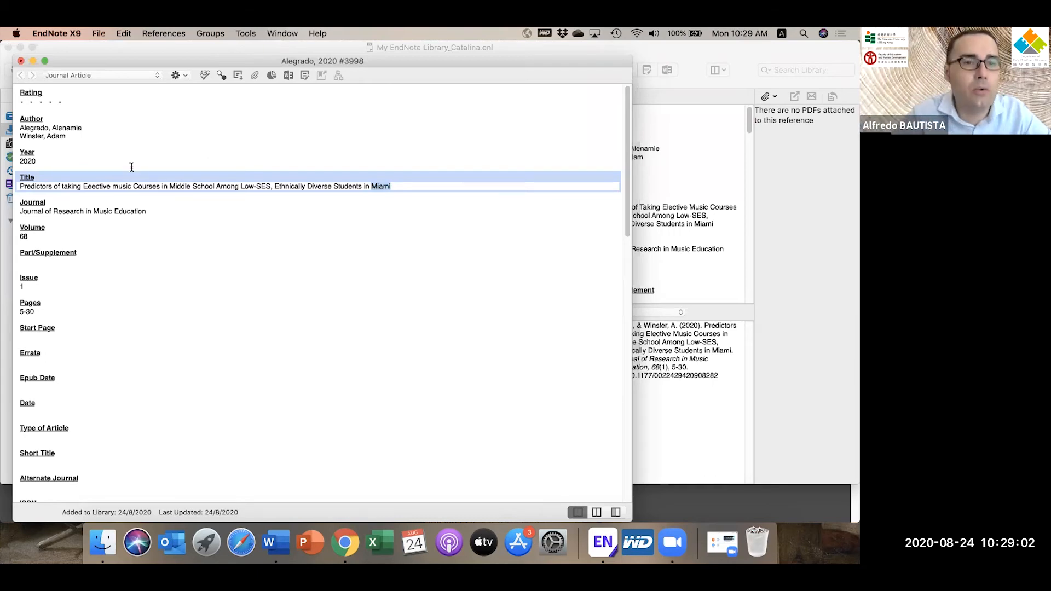
{"action": "left_click", "coordinate": [140, 188]}
{"action": "key", "text": "BackSpace"}
{"action": "type", "text": "c"}
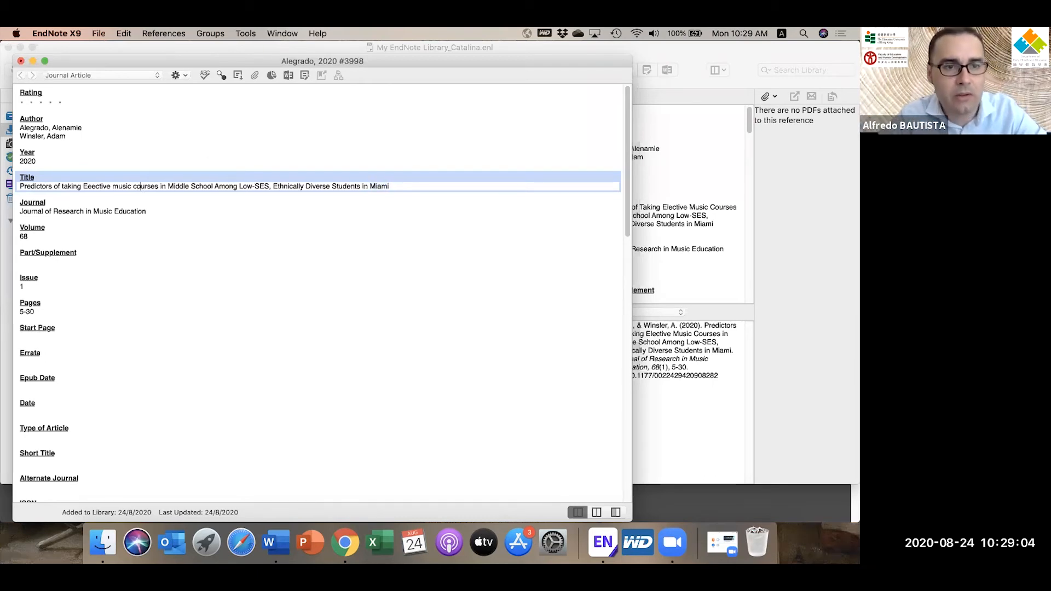
{"action": "key", "text": "Delete"}
{"action": "type", "text": "m"}
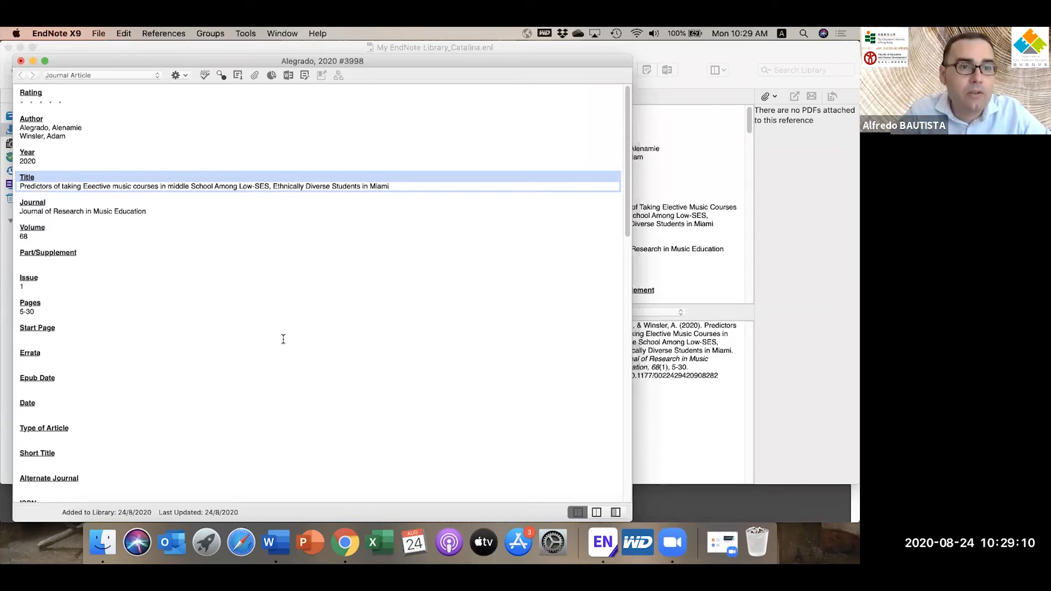
Step: Review the record's fields down to the abstract and URL, then return to the SAGE article in Chrome and close its citation tools
{"action": "scroll", "coordinate": [283, 339], "scroll_direction": "down", "scroll_amount": 10}
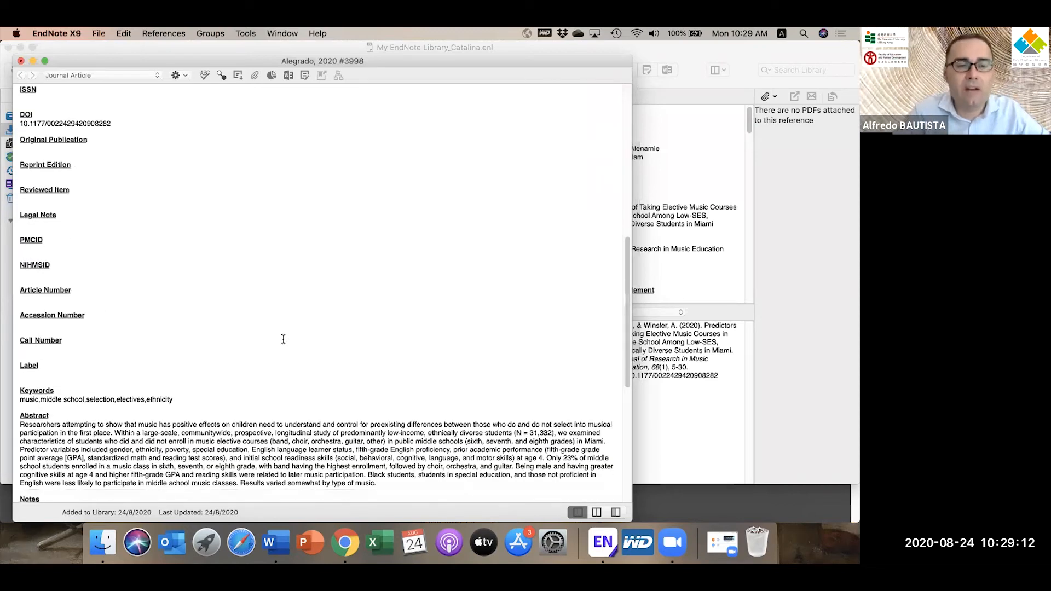
{"action": "scroll", "coordinate": [33, 411], "scroll_direction": "down", "scroll_amount": 3}
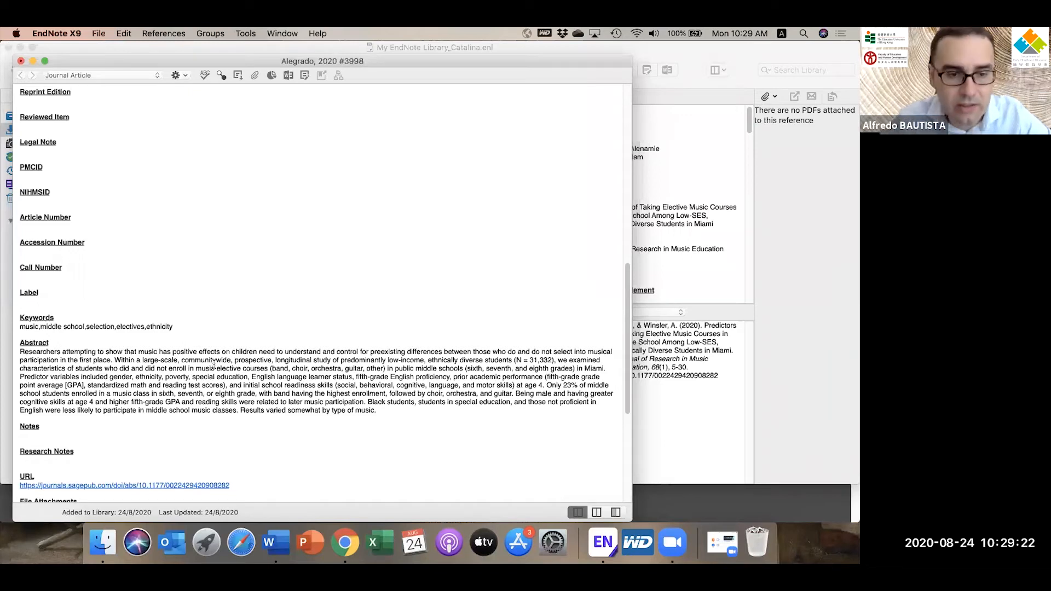
{"action": "left_click", "coordinate": [340, 545]}
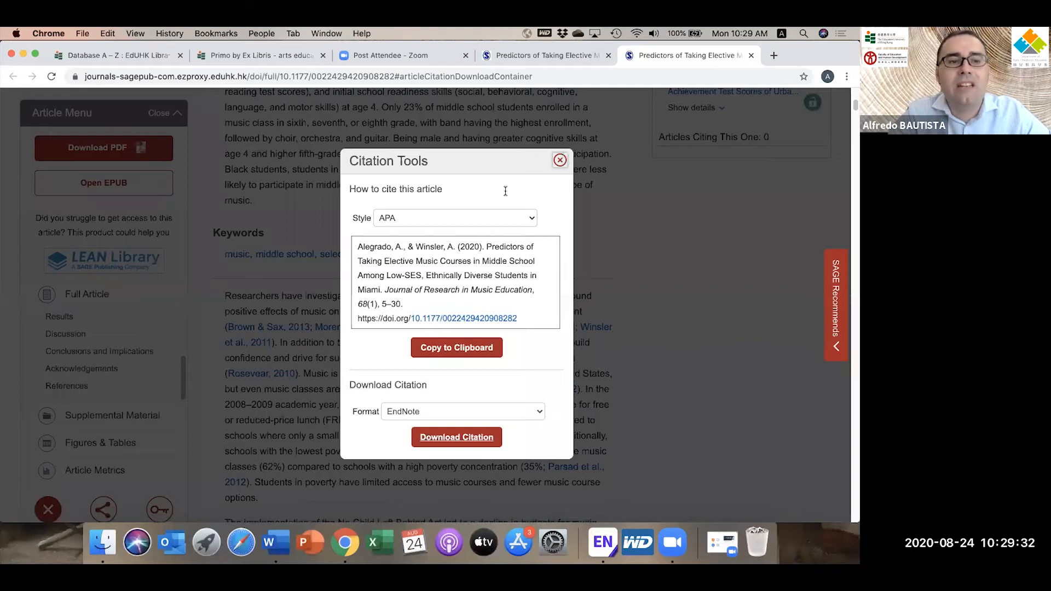
{"action": "left_click", "coordinate": [190, 227]}
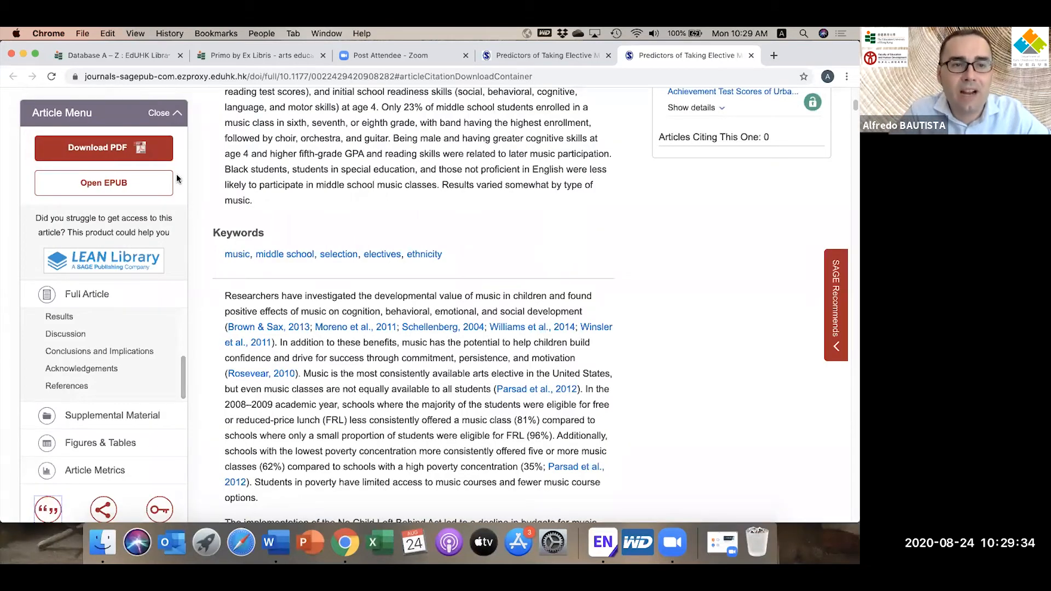
{"action": "scroll", "coordinate": [177, 179], "scroll_direction": "up", "scroll_amount": 1}
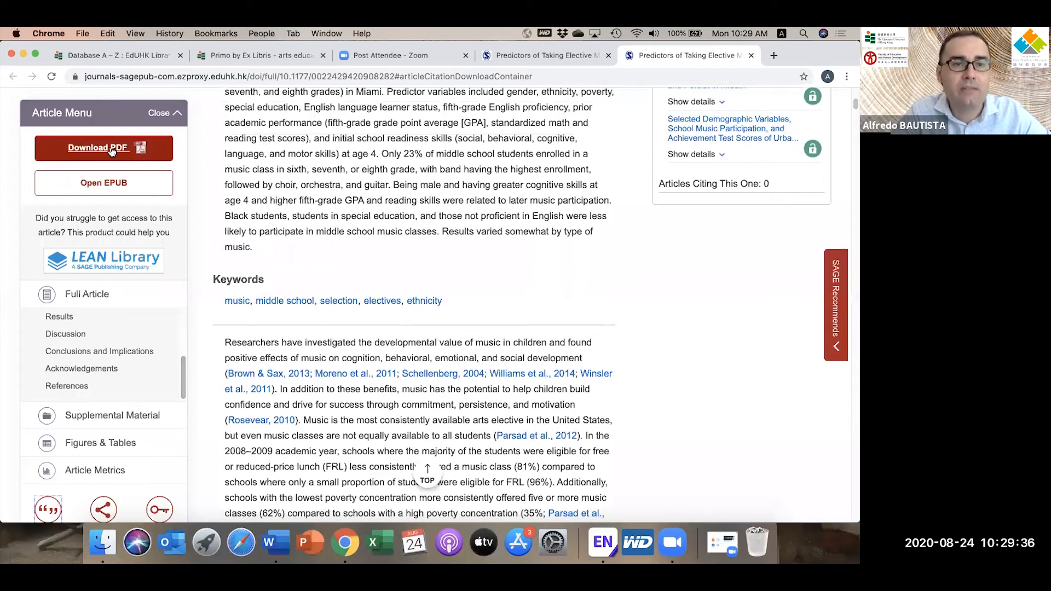
{"action": "scroll", "coordinate": [111, 151], "scroll_direction": "up", "scroll_amount": 1}
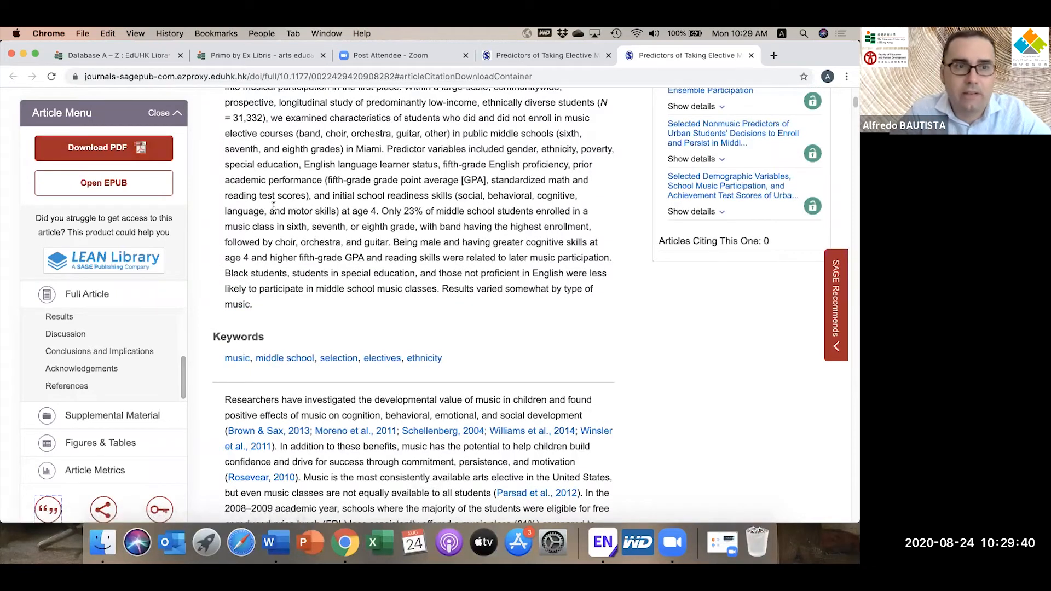
Step: Open the PDF version of the SAGE article on elective music courses
{"action": "scroll", "coordinate": [390, 190], "scroll_direction": "up", "scroll_amount": 2}
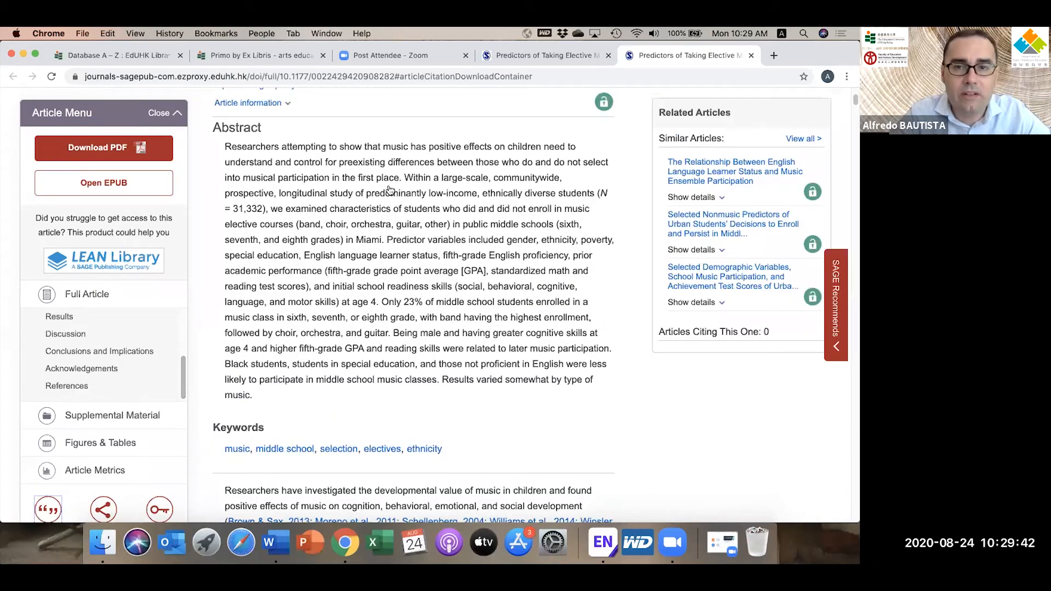
{"action": "scroll", "coordinate": [390, 190], "scroll_direction": "up", "scroll_amount": 5}
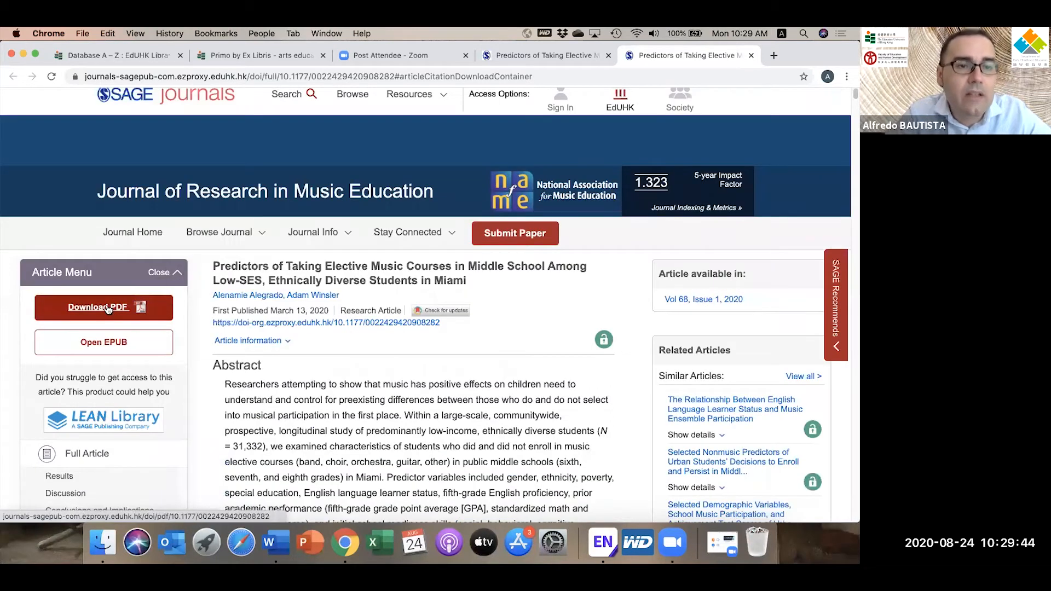
{"action": "left_click", "coordinate": [99, 307]}
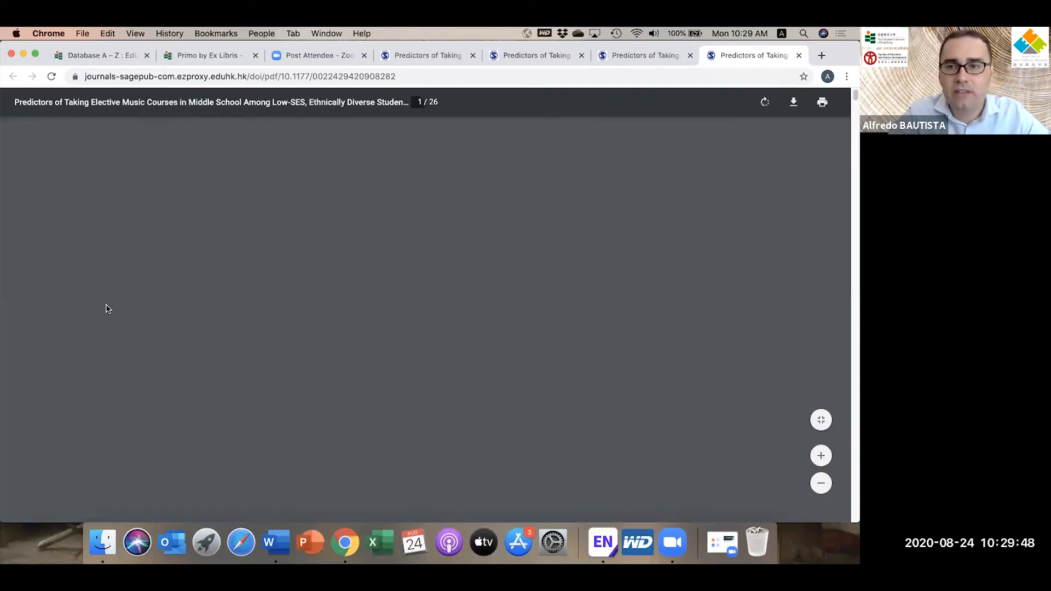
Step: Download the article's PDF to the Desktop under the file name "Author1 & Author 2 (2020)"
{"action": "left_click", "coordinate": [797, 108]}
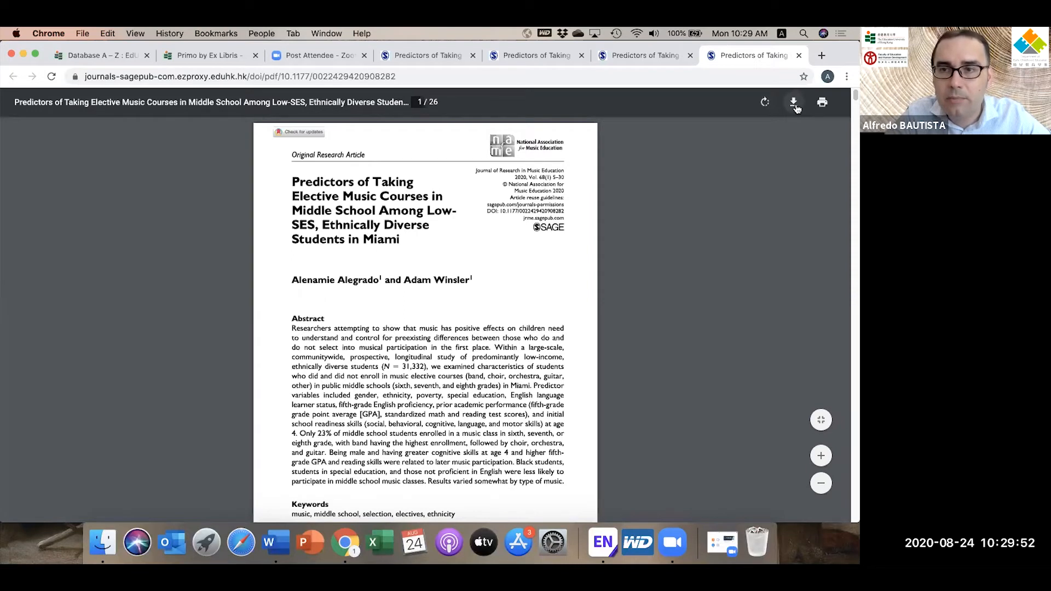
{"action": "left_click", "coordinate": [797, 108]}
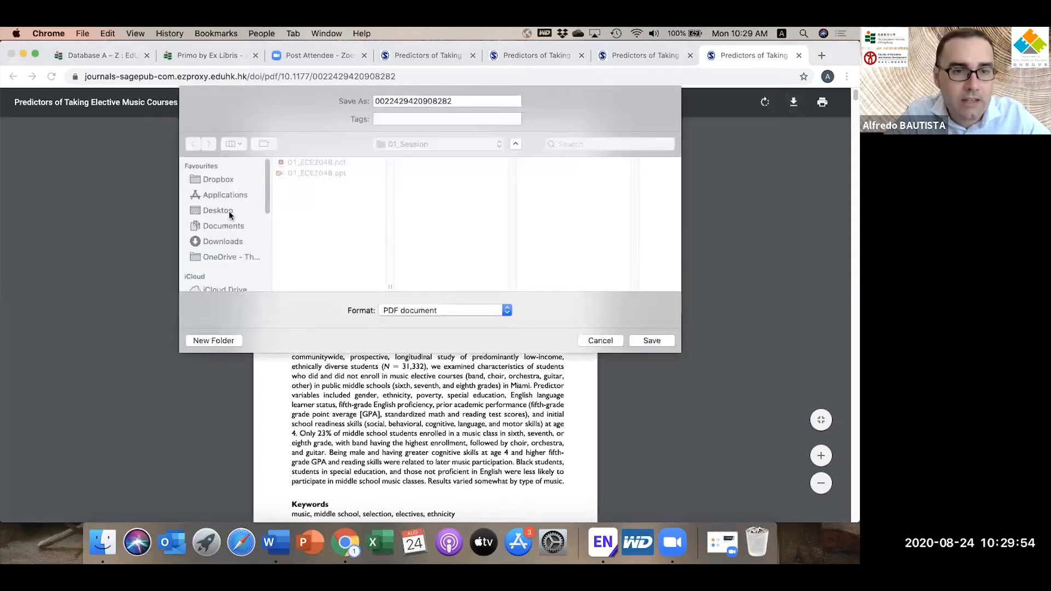
{"action": "left_click", "coordinate": [221, 209]}
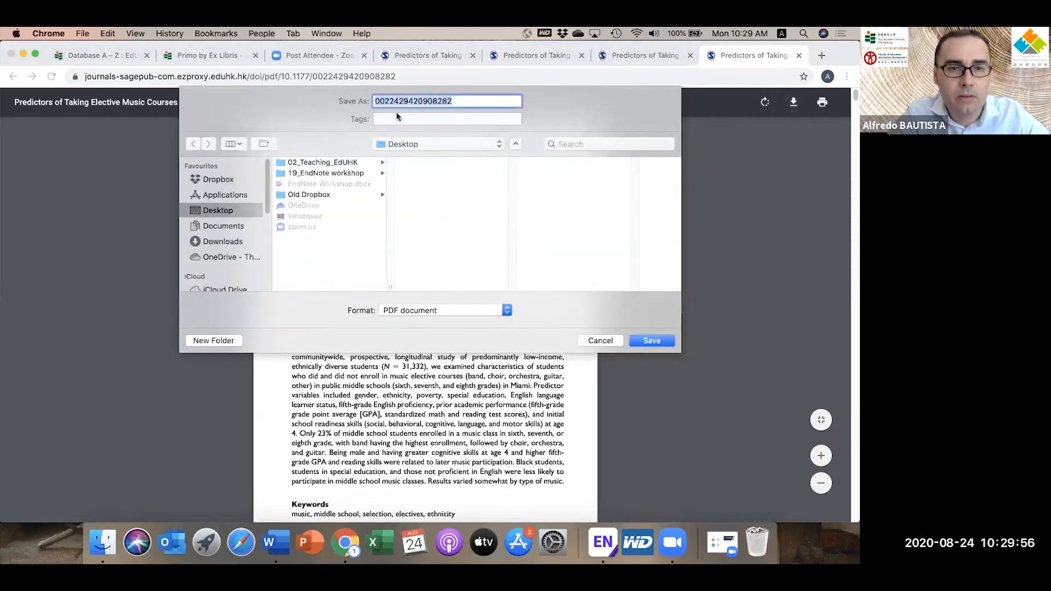
{"action": "key", "text": "BackSpace"}
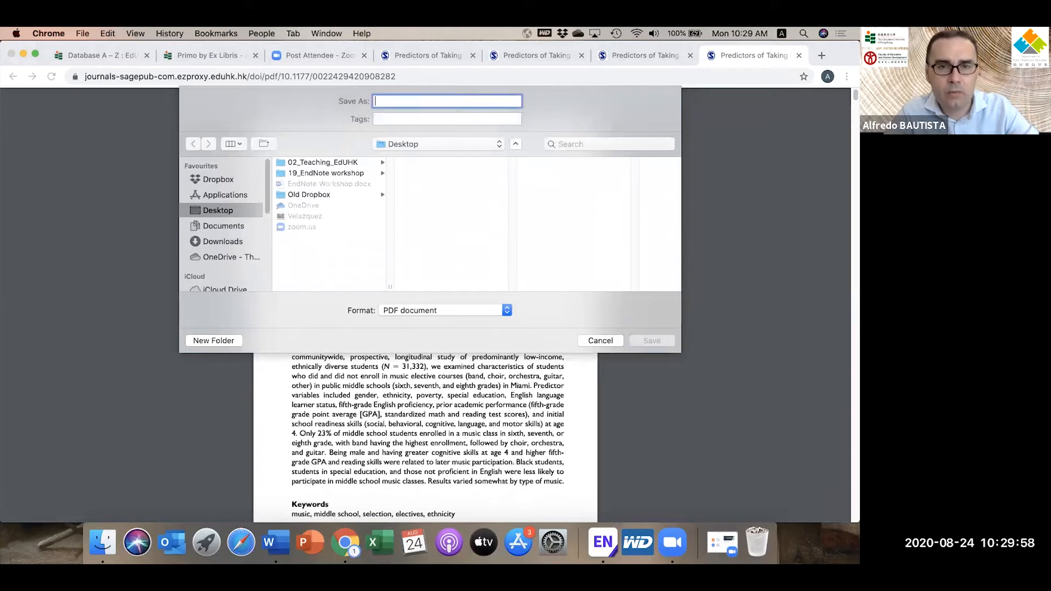
{"action": "type", "text": "Authos"}
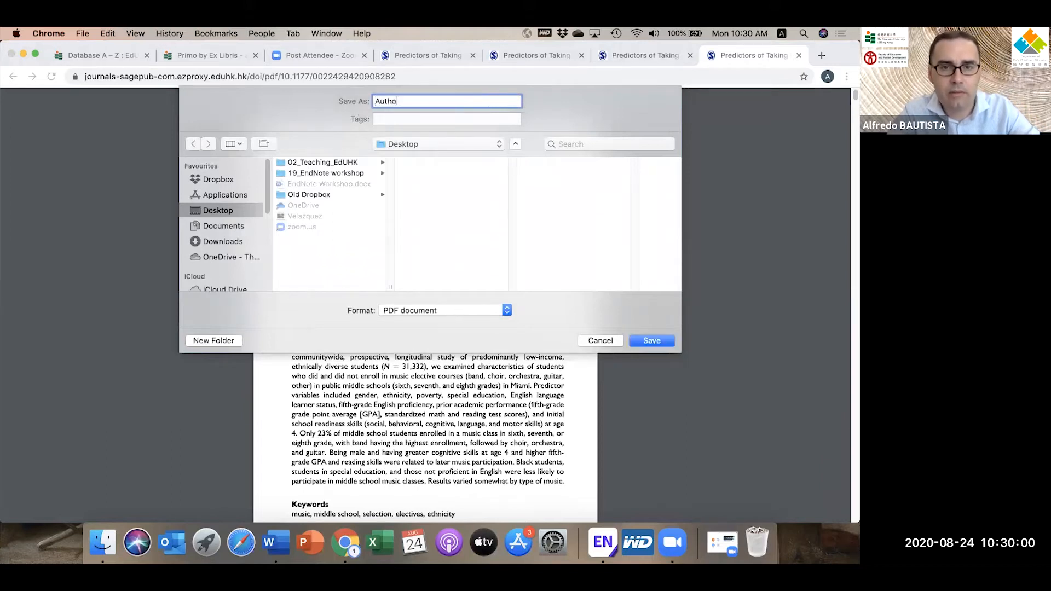
{"action": "key", "text": "BackSpace"}
{"action": "key", "text": "BackSpace"}
{"action": "key", "text": "BackSpace"}
{"action": "type", "text": "r1 & A"}
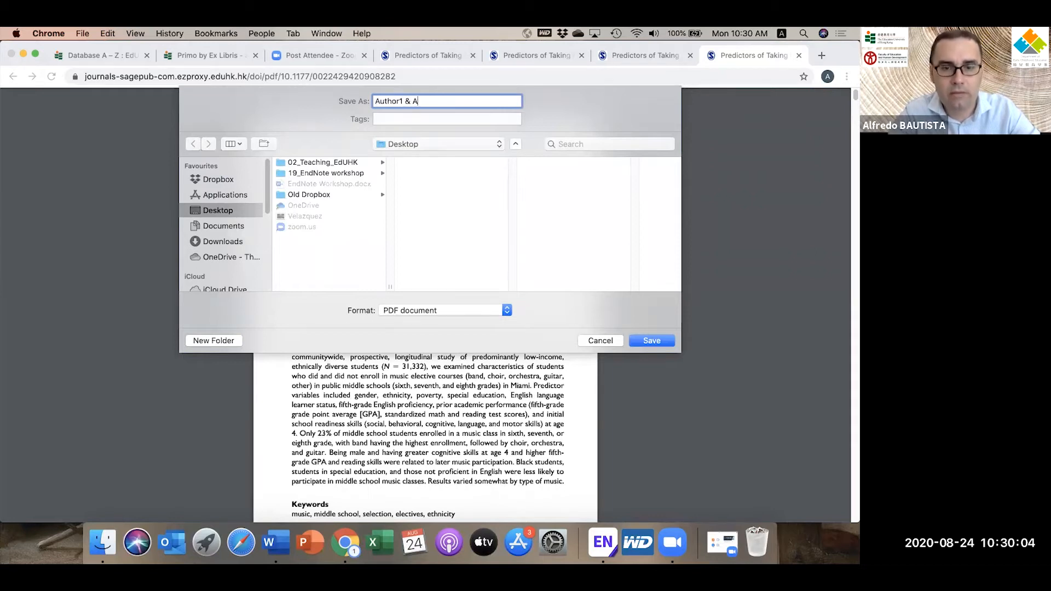
{"action": "type", "text": "uthor 2 (2020)"}
{"action": "key", "text": "Return"}
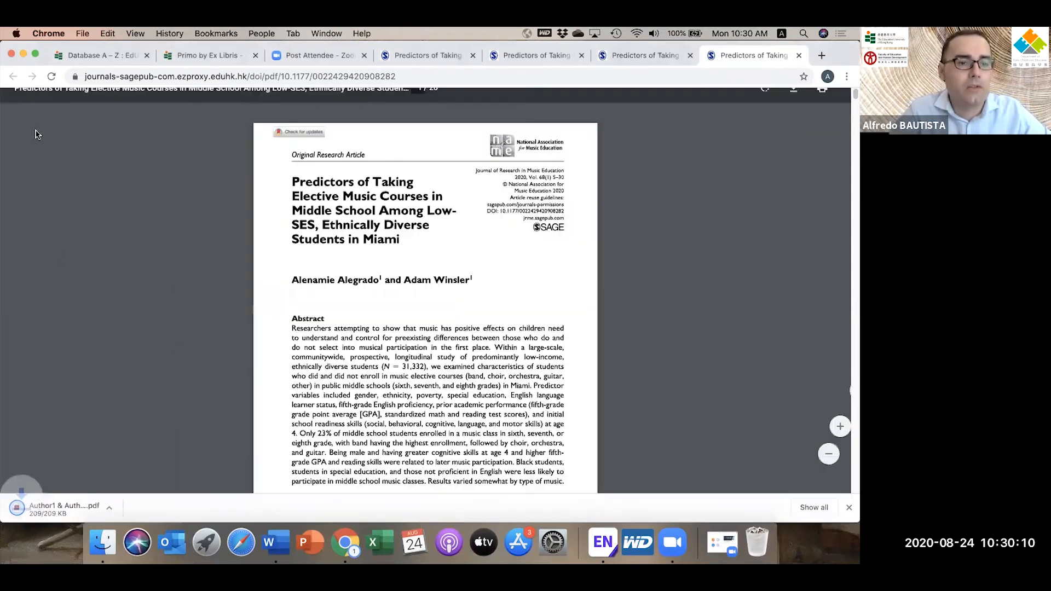
Step: Switch to EndNote and attach "Author1 & Author 2 (2020).pdf" from the Desktop to the open 2020 journal article reference
{"action": "left_click", "coordinate": [602, 544]}
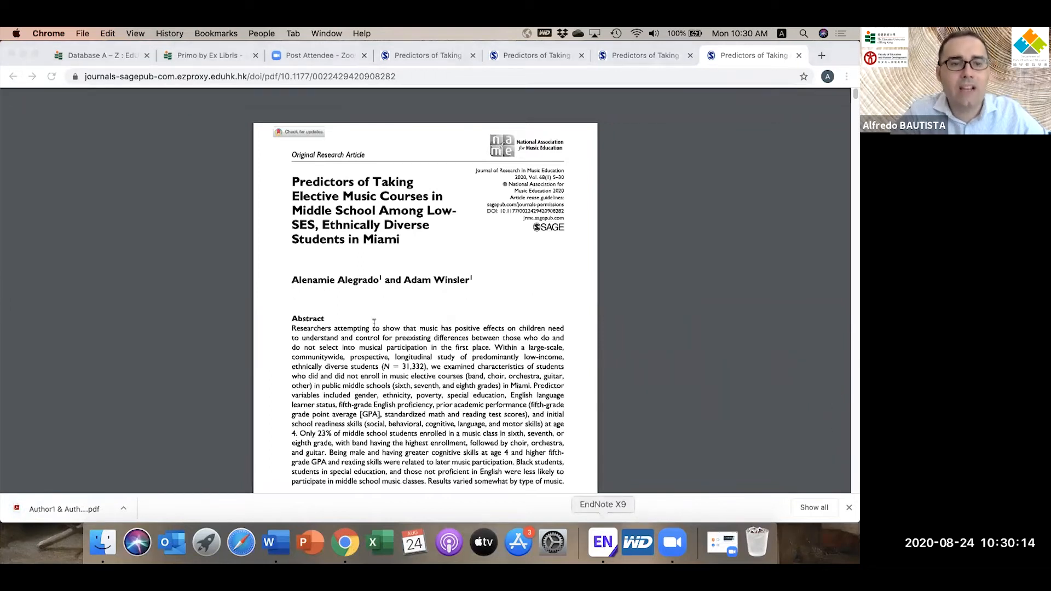
{"action": "scroll", "coordinate": [235, 258], "scroll_direction": "down", "scroll_amount": 3}
{"action": "scroll", "coordinate": [234, 258], "scroll_direction": "up", "scroll_amount": 12}
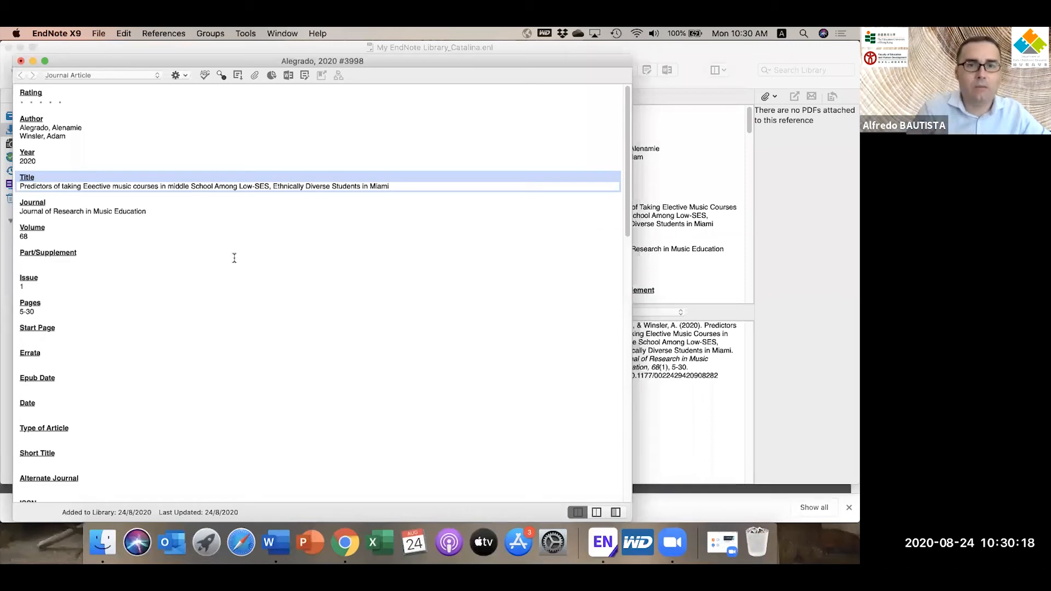
{"action": "left_click", "coordinate": [254, 76]}
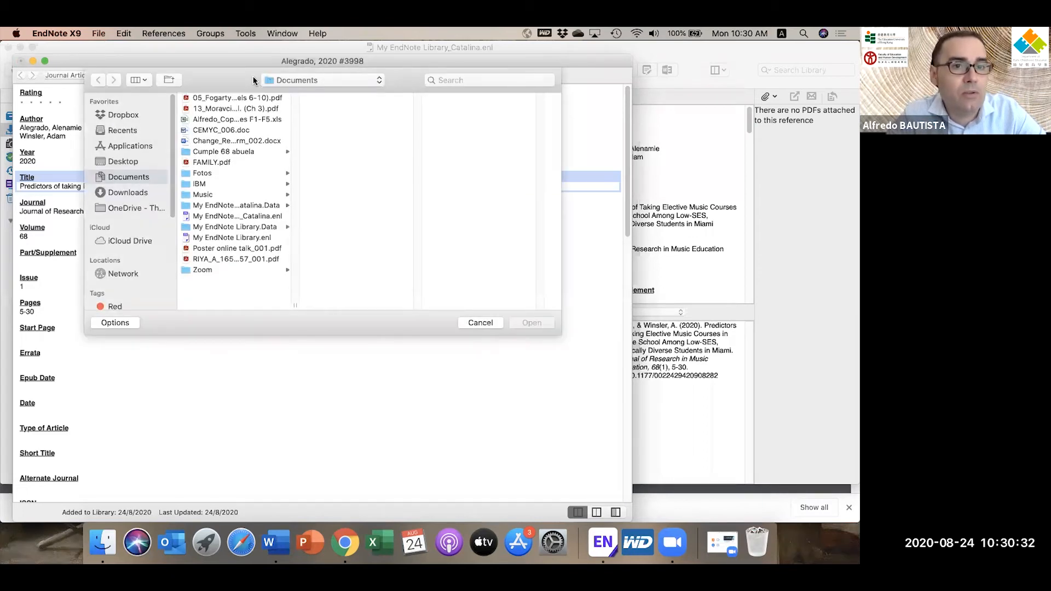
{"action": "left_click", "coordinate": [118, 163]}
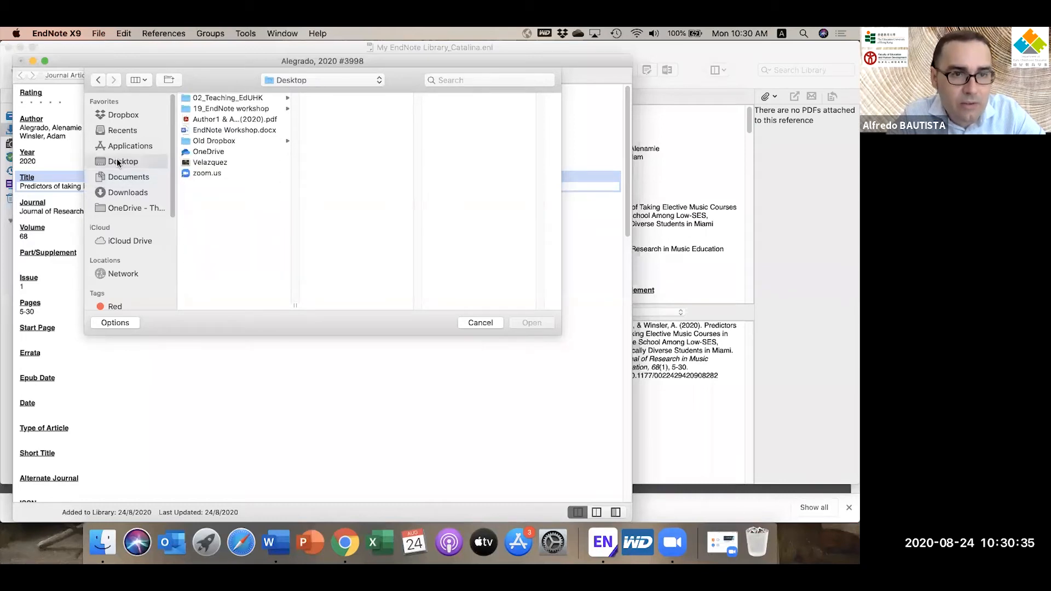
{"action": "left_click", "coordinate": [226, 120]}
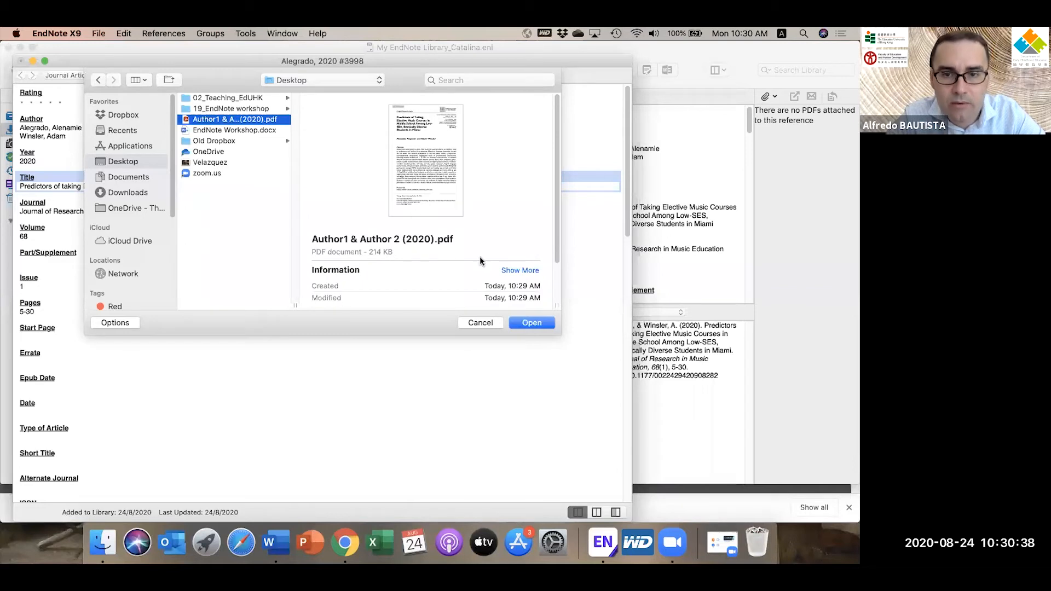
{"action": "left_click", "coordinate": [531, 323]}
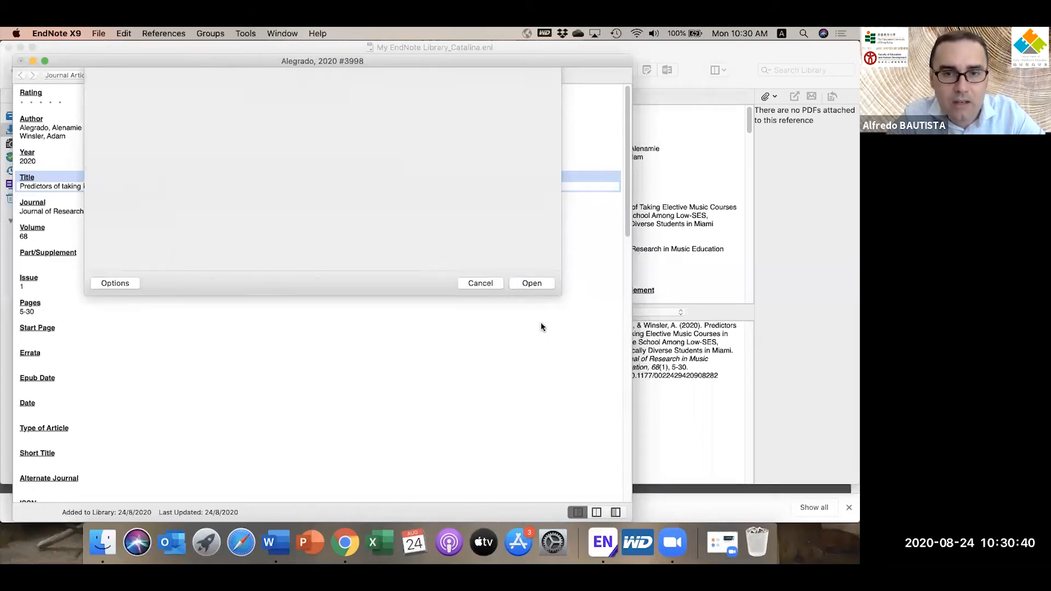
{"action": "scroll", "coordinate": [541, 327], "scroll_direction": "down", "scroll_amount": 5}
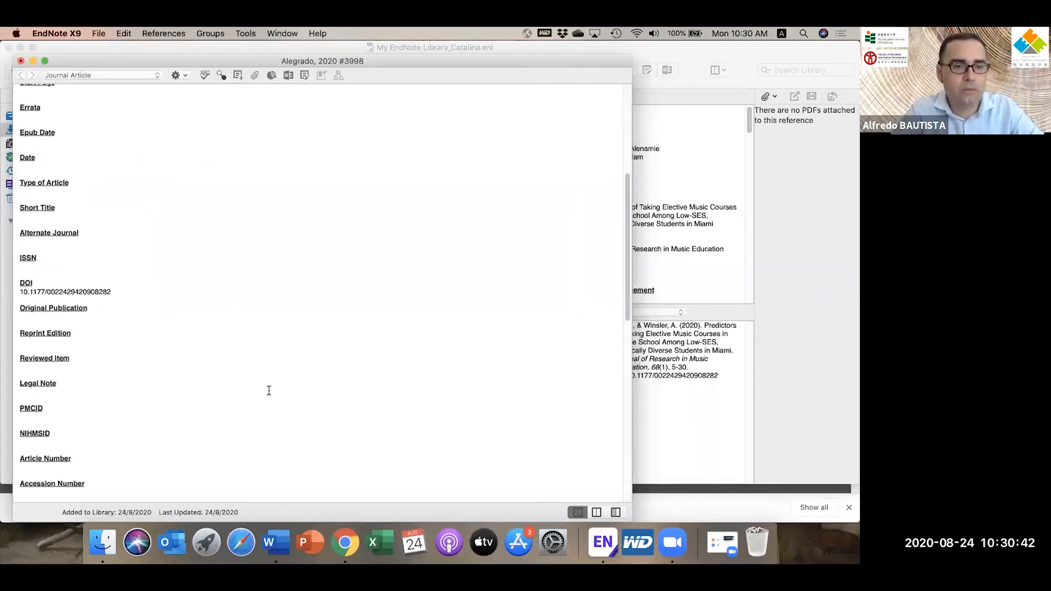
{"action": "scroll", "coordinate": [269, 390], "scroll_direction": "down", "scroll_amount": 10}
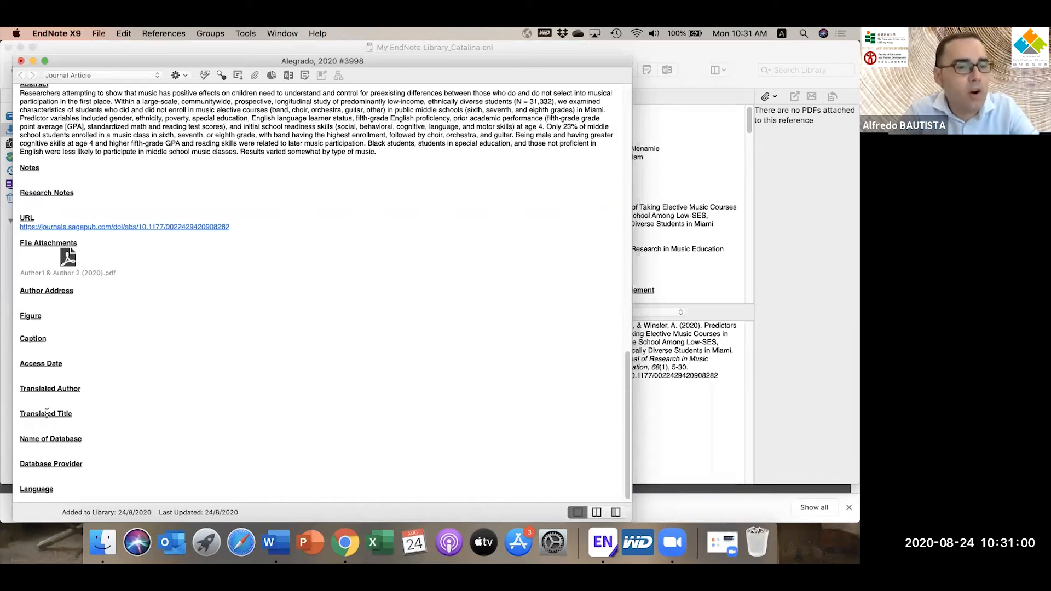
{"action": "scroll", "coordinate": [46, 414], "scroll_direction": "down", "scroll_amount": 1}
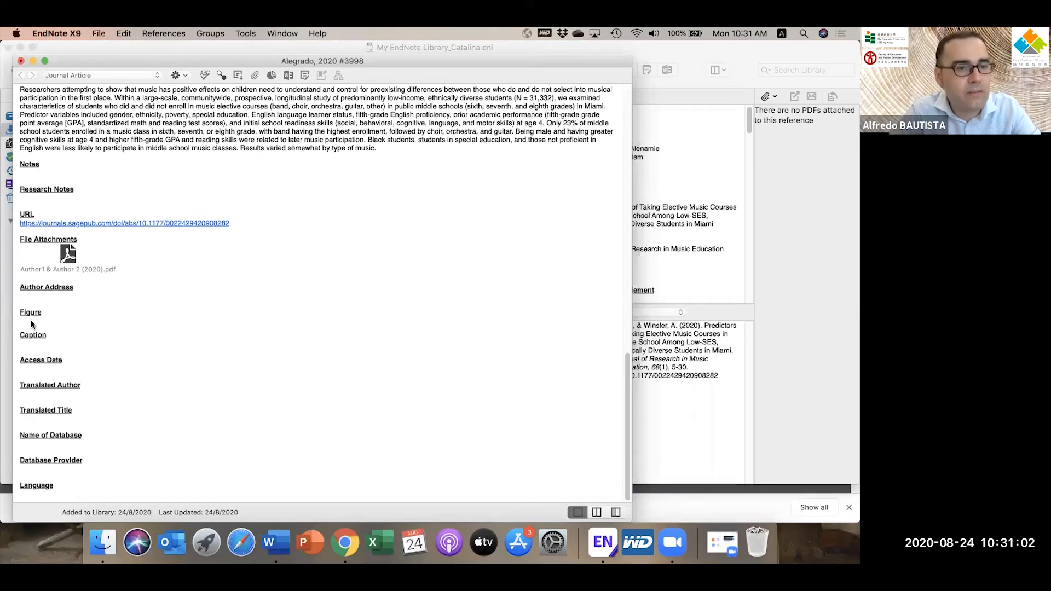
{"action": "left_click", "coordinate": [33, 371]}
{"action": "type", "text": "sjsjsjsjsjs"}
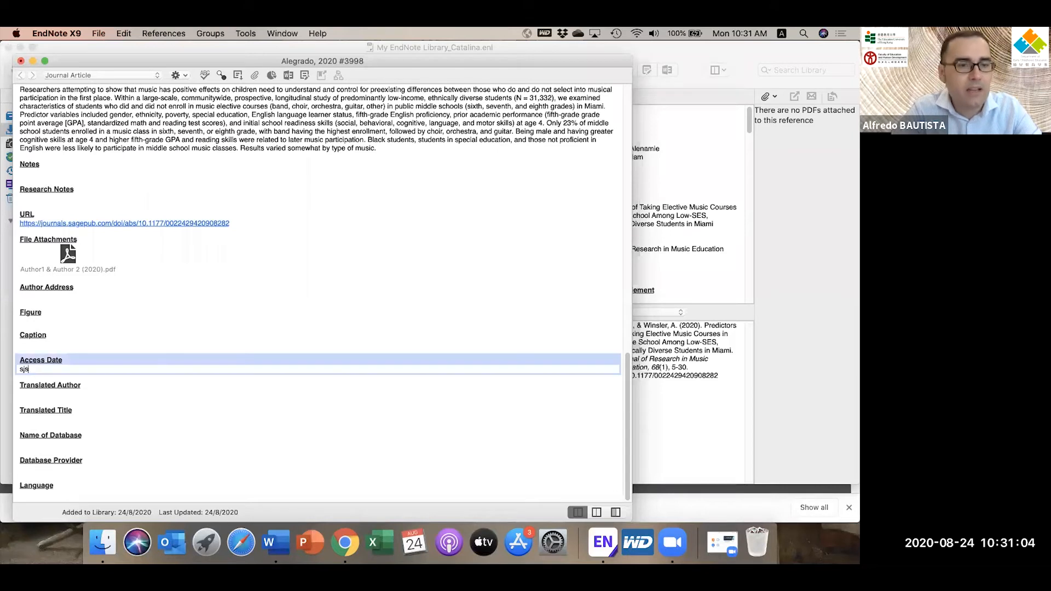
{"action": "key", "text": "BackSpace"}
{"action": "key", "text": "BackSpace"}
{"action": "key", "text": "BackSpace"}
{"action": "key", "text": "BackSpace"}
{"action": "key", "text": "BackSpace"}
{"action": "key", "text": "BackSpace"}
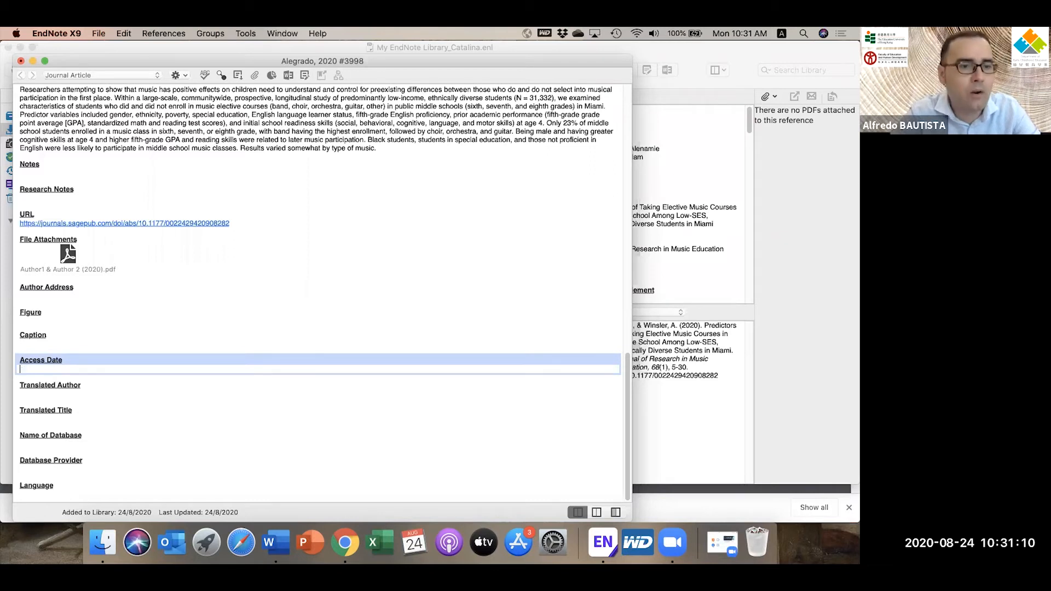
Step: Enter the placeholder text "jsjsjsjsjsjs" in the reference's Notes field and rate the reference two stars
{"action": "left_click", "coordinate": [27, 173]}
{"action": "type", "text": "jsjsjsjsjsjs"}
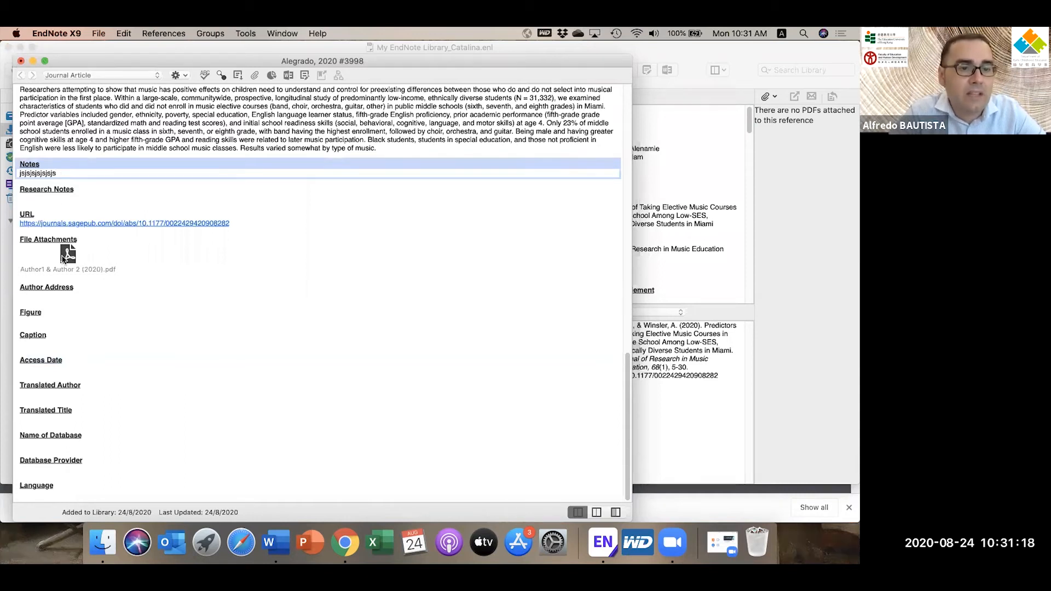
{"action": "scroll", "coordinate": [136, 386], "scroll_direction": "up", "scroll_amount": 15}
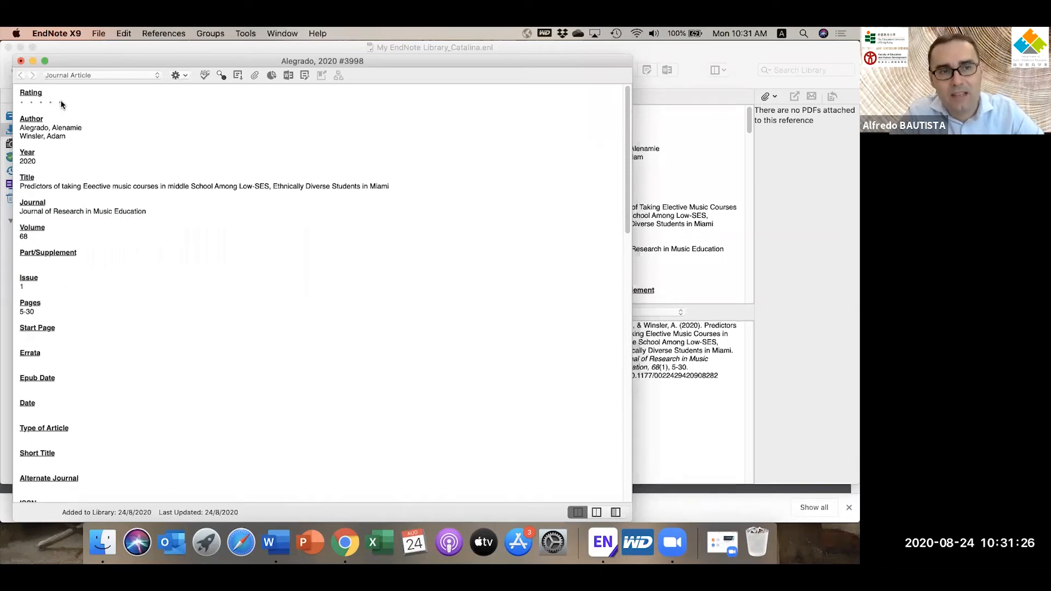
{"action": "scroll", "coordinate": [61, 100], "scroll_direction": "down", "scroll_amount": 15}
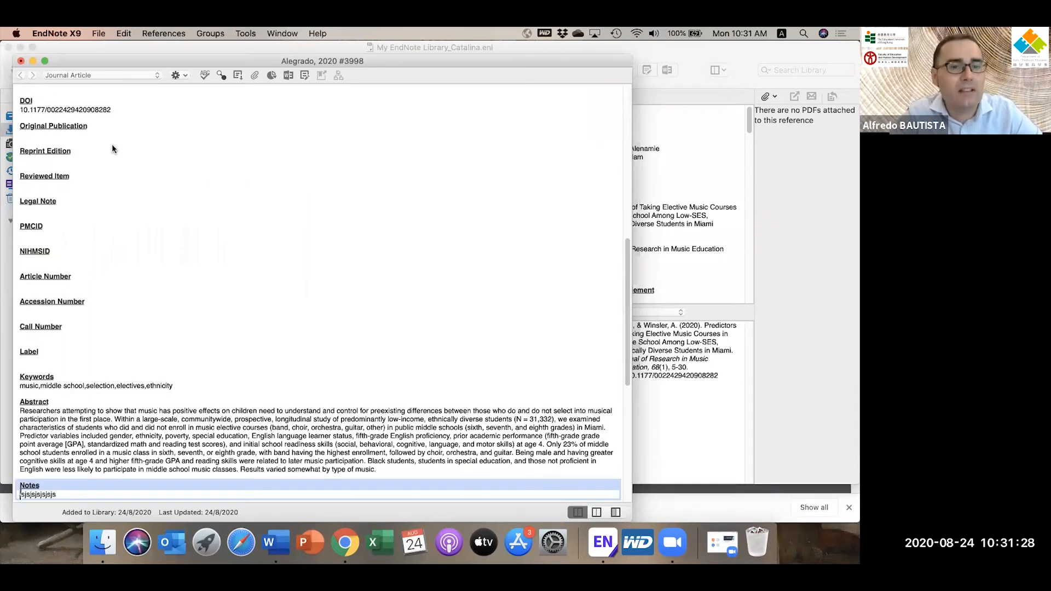
{"action": "scroll", "coordinate": [104, 134], "scroll_direction": "up", "scroll_amount": 15}
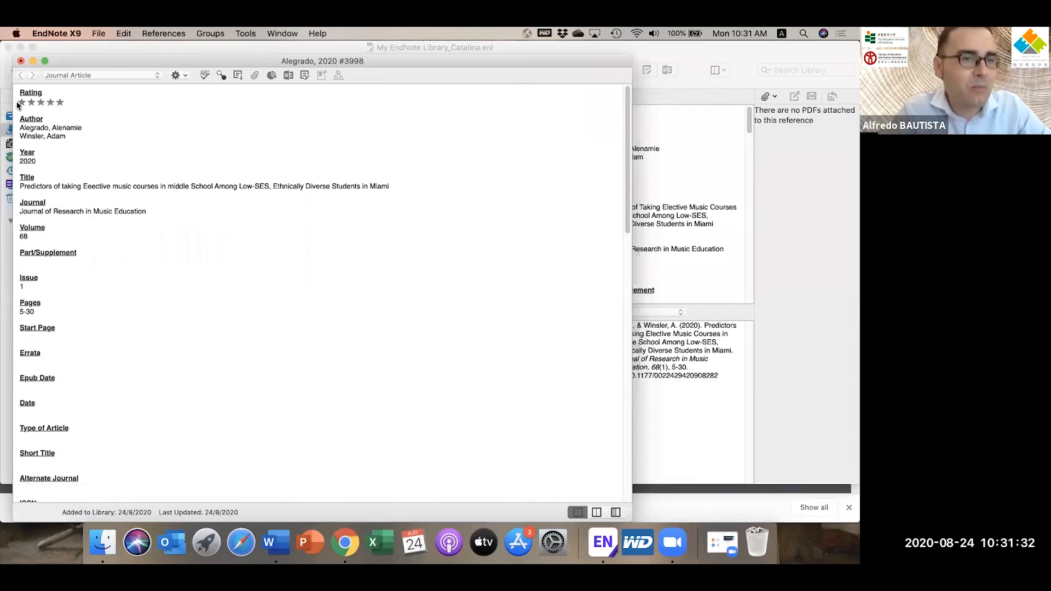
{"action": "scroll", "coordinate": [25, 105], "scroll_direction": "down", "scroll_amount": 15}
{"action": "scroll", "coordinate": [32, 107], "scroll_direction": "up", "scroll_amount": 15}
{"action": "scroll", "coordinate": [28, 106], "scroll_direction": "down", "scroll_amount": 15}
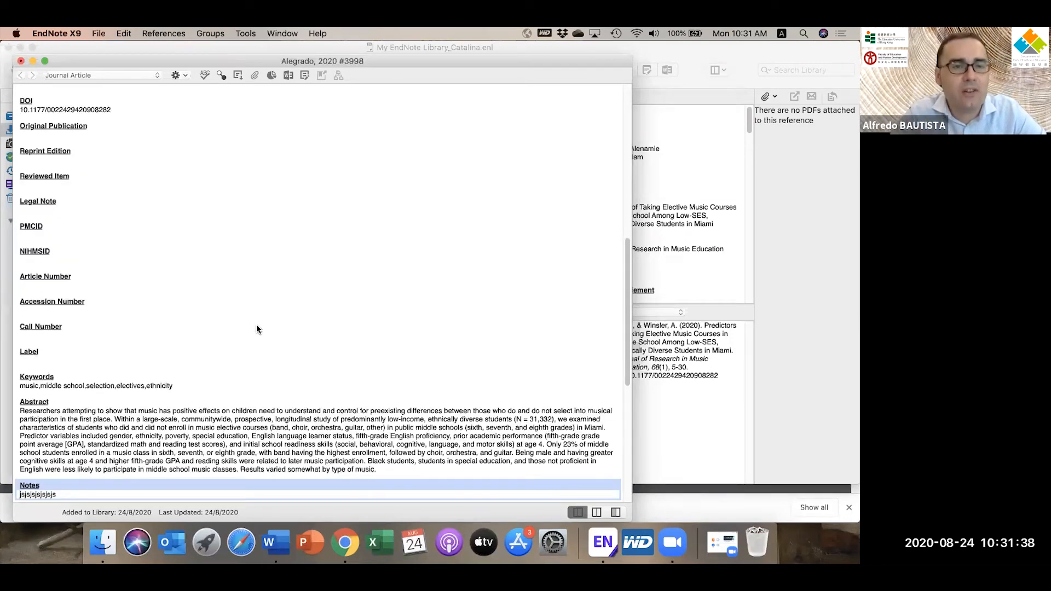
{"action": "scroll", "coordinate": [257, 324], "scroll_direction": "up", "scroll_amount": 15}
{"action": "scroll", "coordinate": [246, 318], "scroll_direction": "down", "scroll_amount": 2}
Step: Close the journal article record and save its changes to the library
{"action": "left_click", "coordinate": [197, 305]}
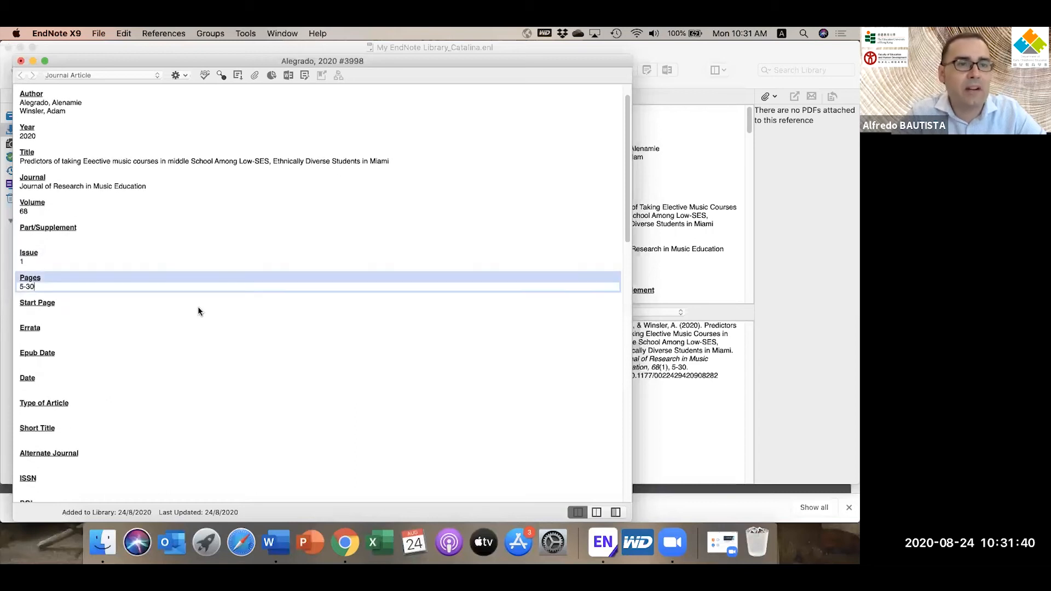
{"action": "left_click", "coordinate": [21, 61]}
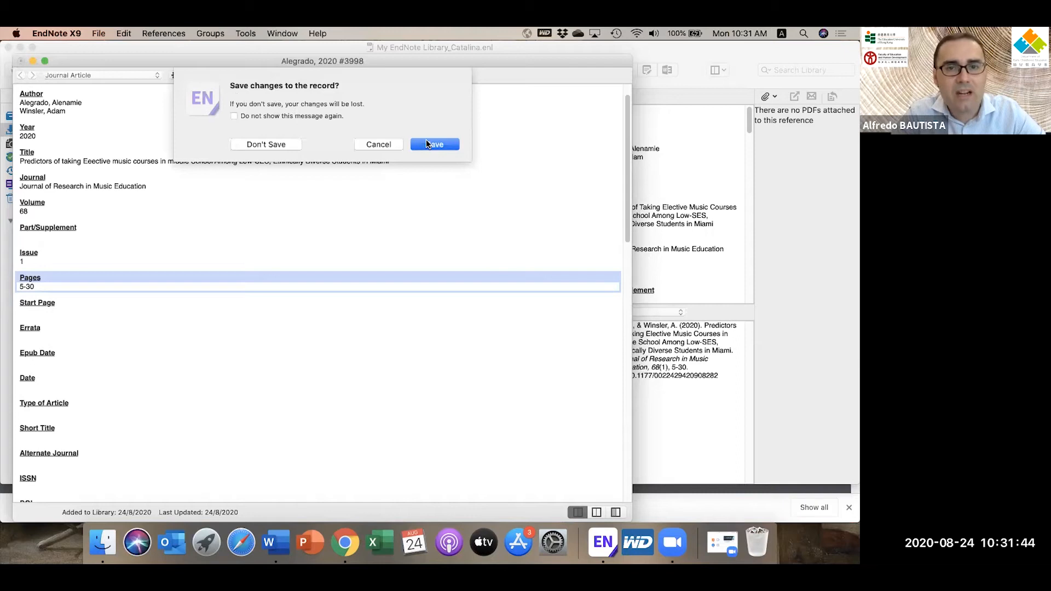
{"action": "left_click", "coordinate": [427, 143]}
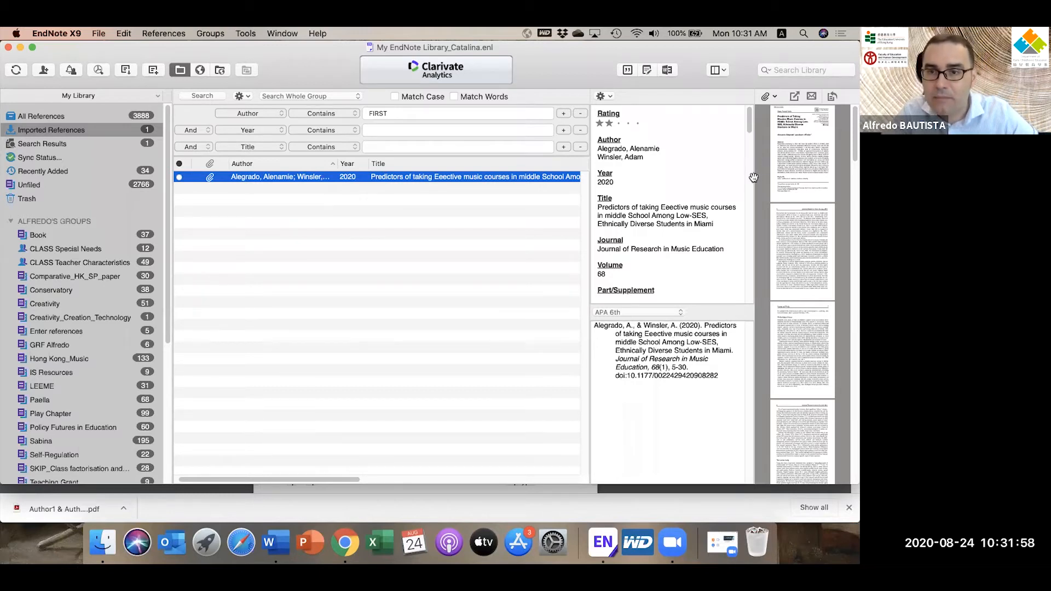
Step: Widen the PDF preview pane and browse the attached article's pages
{"action": "left_click_drag", "start_coordinate": [754, 183], "coordinate": [683, 182]}
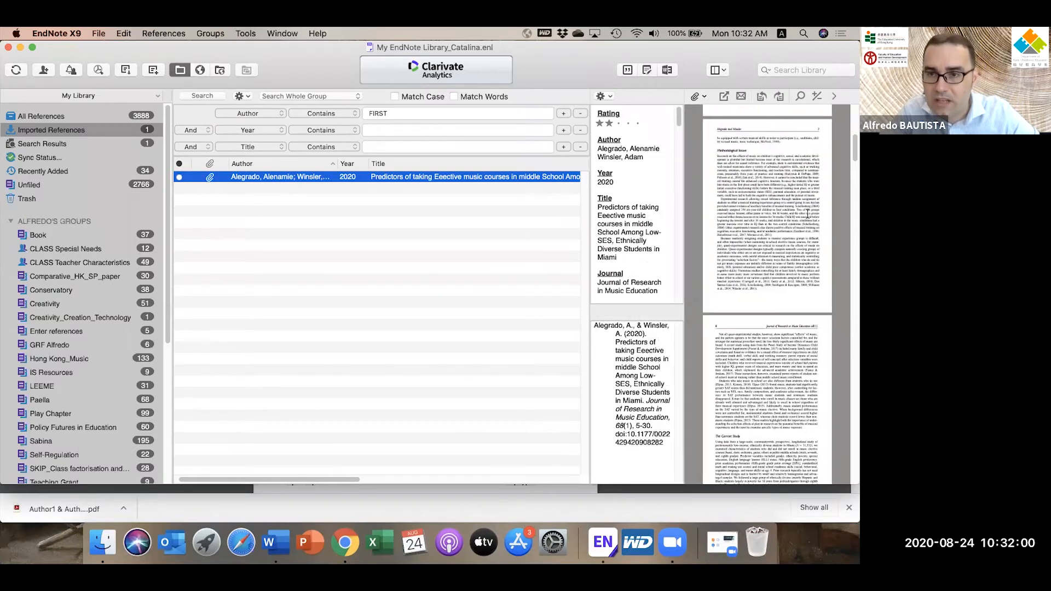
{"action": "scroll", "coordinate": [796, 200], "scroll_direction": "down", "scroll_amount": 5}
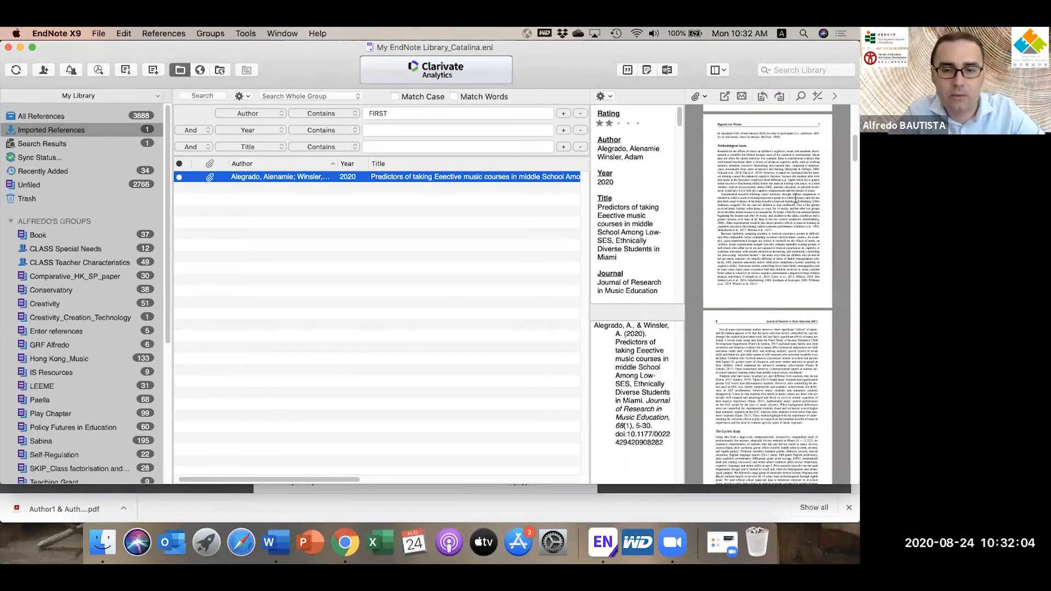
Step: Dismiss Chrome's downloads bar, minimize the browser, and switch to the EndNote Workshop document in Word
{"action": "left_click", "coordinate": [850, 505]}
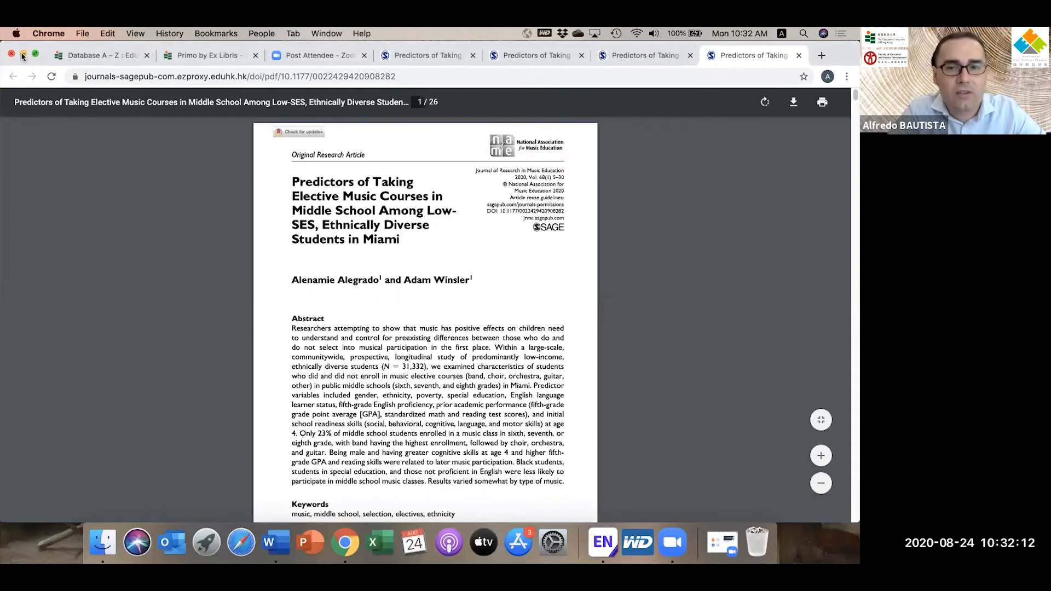
{"action": "left_click", "coordinate": [23, 56]}
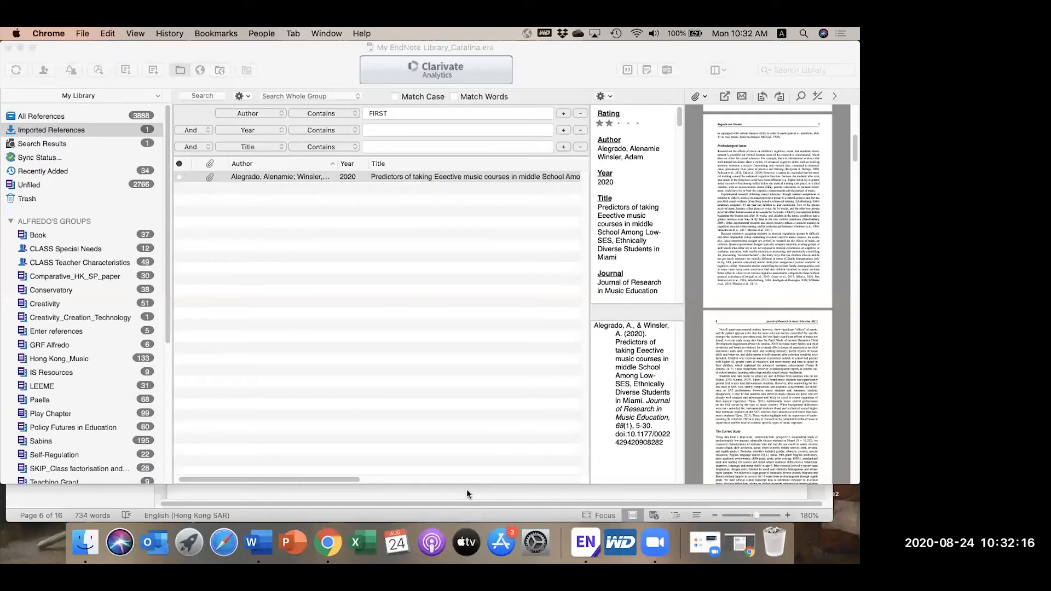
{"action": "left_click", "coordinate": [467, 494]}
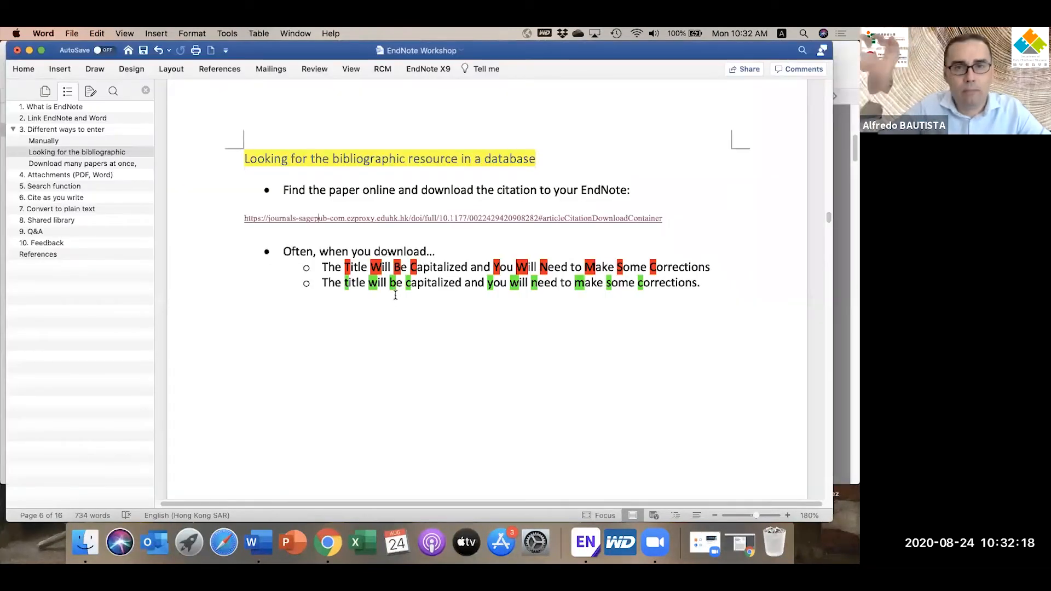
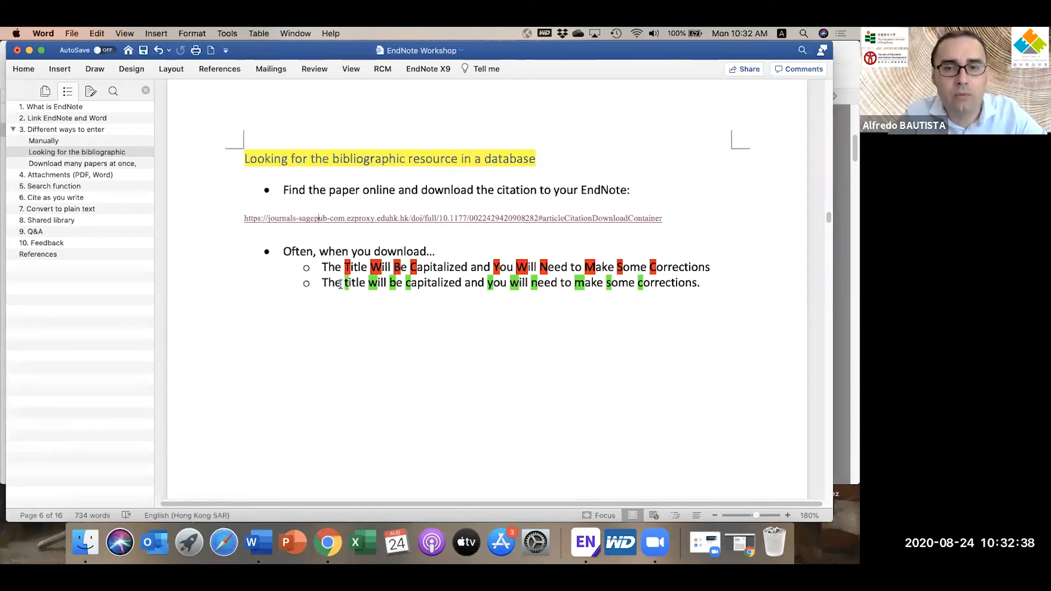
Step: Go to the workshop document's section on downloading many papers at once and open its linked APA PsycINFO database in Chrome
{"action": "left_click", "coordinate": [63, 163]}
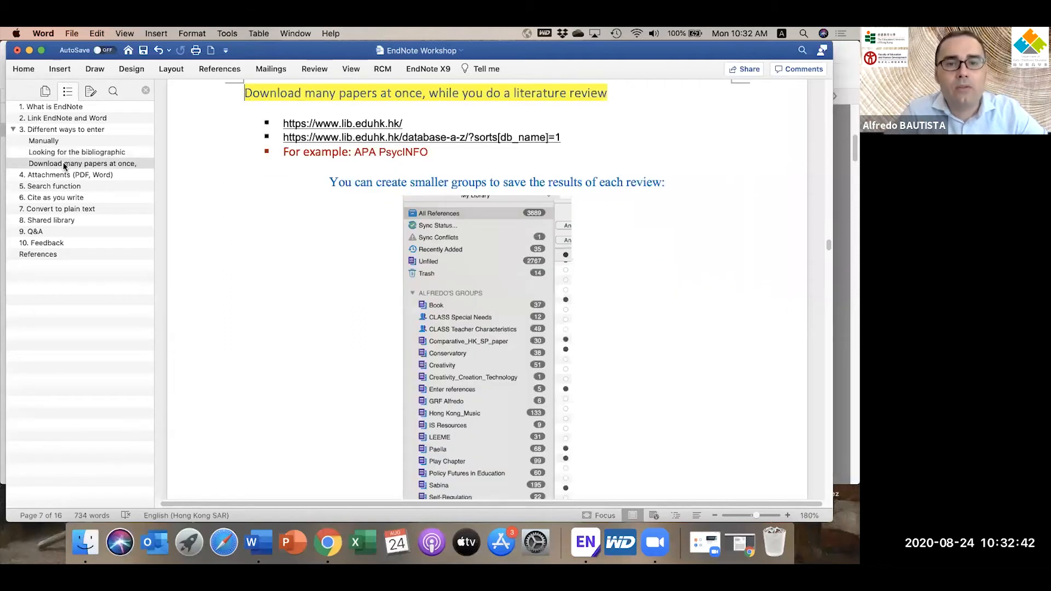
{"action": "scroll", "coordinate": [275, 198], "scroll_direction": "up", "scroll_amount": 1}
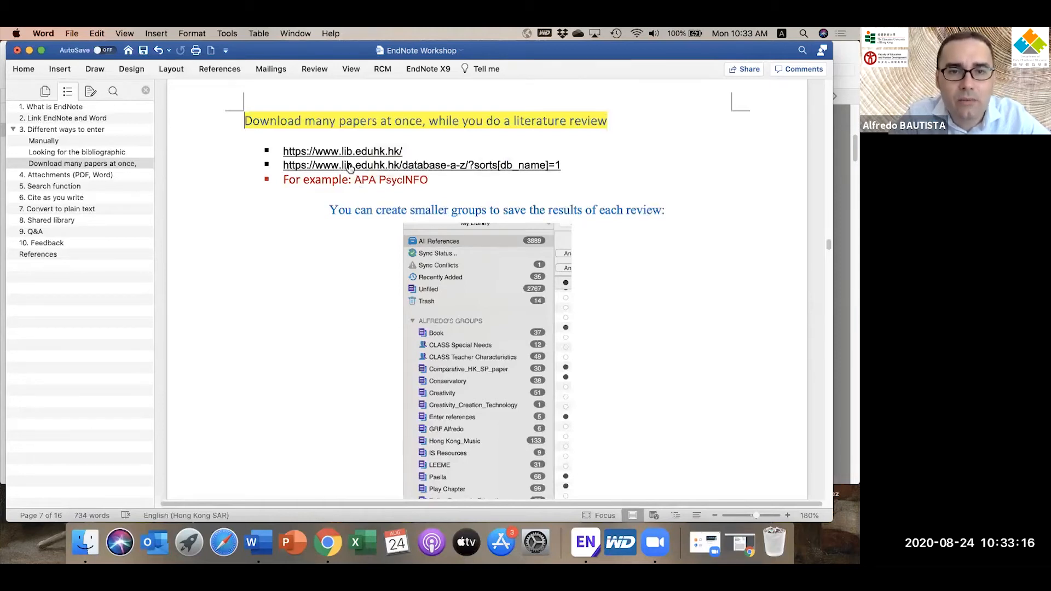
{"action": "left_click", "coordinate": [383, 180]}
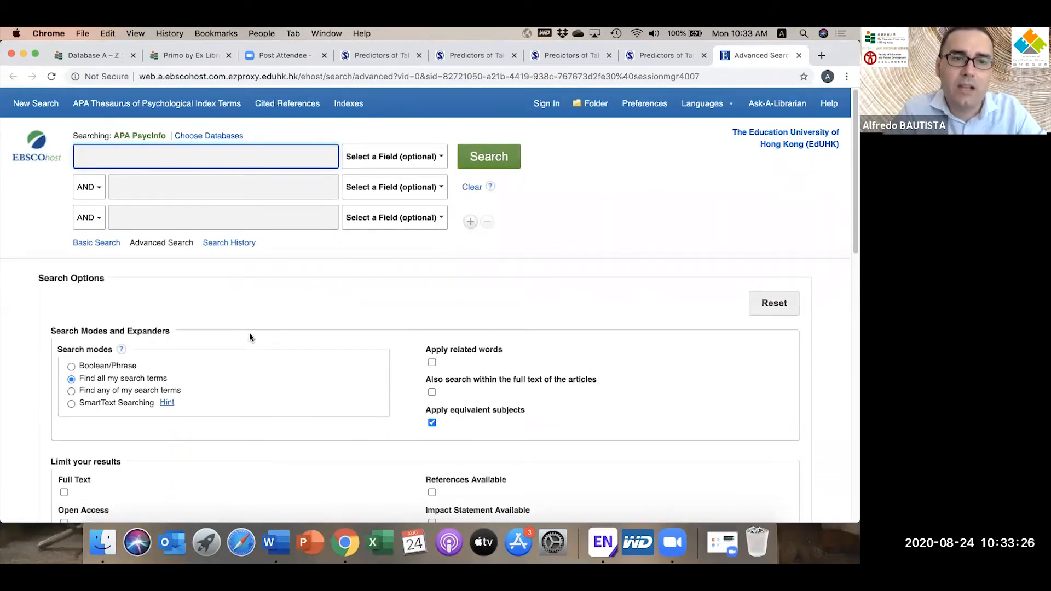
Step: Enter "teacher personality" as the first search term and "hong kong" as the second, combined with AND
{"action": "type", "text": "teac"}
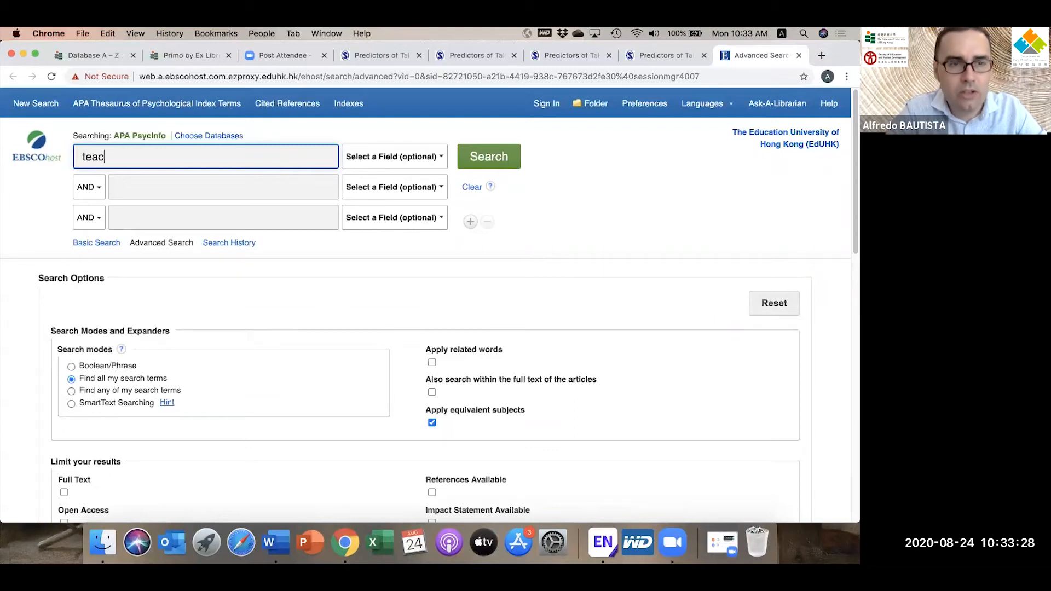
{"action": "type", "text": "her personality"}
{"action": "left_click", "coordinate": [131, 175]}
{"action": "type", "text": "hng k"}
{"action": "key", "text": "BackSpace"}
{"action": "key", "text": "BackSpace"}
{"action": "key", "text": "BackSpace"}
{"action": "key", "text": "BackSpace"}
{"action": "type", "text": "ong kopn"}
{"action": "key", "text": "BackSpace"}
{"action": "key", "text": "BackSpace"}
{"action": "type", "text": "ng"}
{"action": "left_click", "coordinate": [591, 226]}
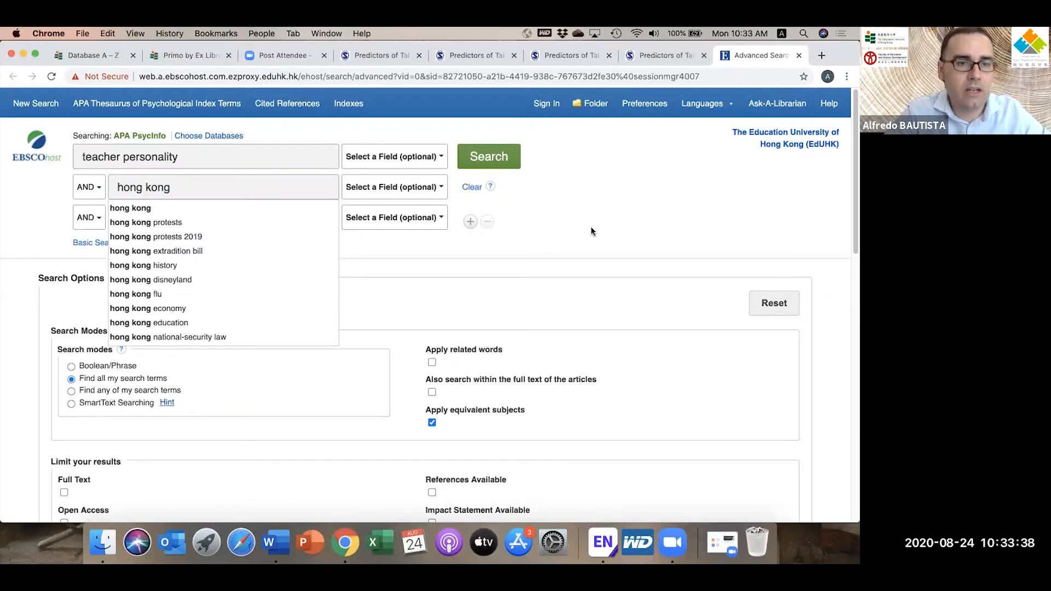
Step: Add the suggested term "beliefs" as the third search term and run the APA PsycInfo search
{"action": "left_click", "coordinate": [191, 218]}
{"action": "type", "text": "BENE"}
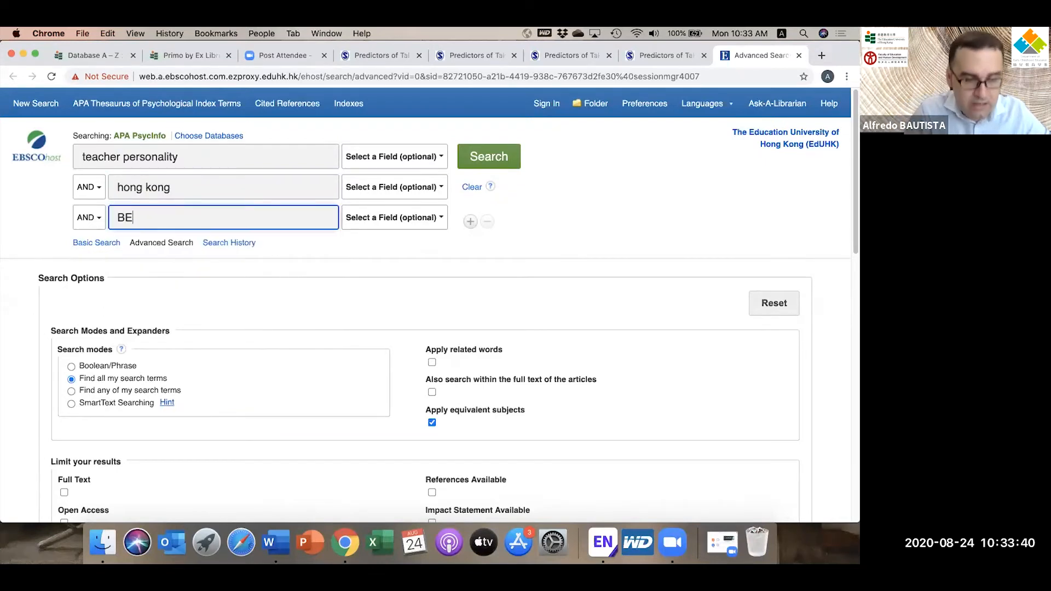
{"action": "key", "text": "BackSpace"}
{"action": "key", "text": "BackSpace"}
{"action": "type", "text": "L"}
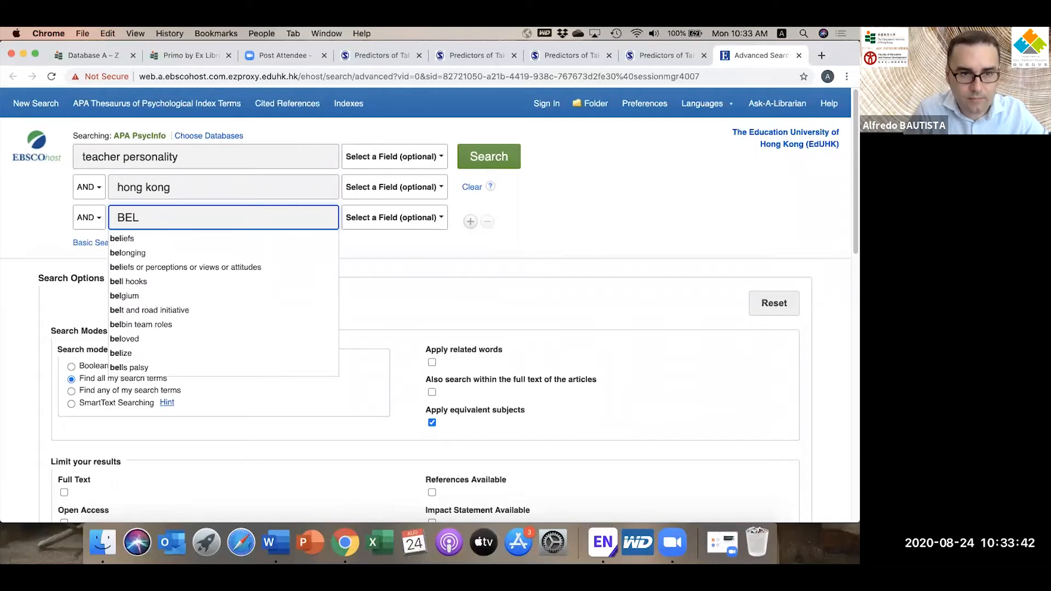
{"action": "type", "text": "IEFS"}
{"action": "key", "text": "BackSpace"}
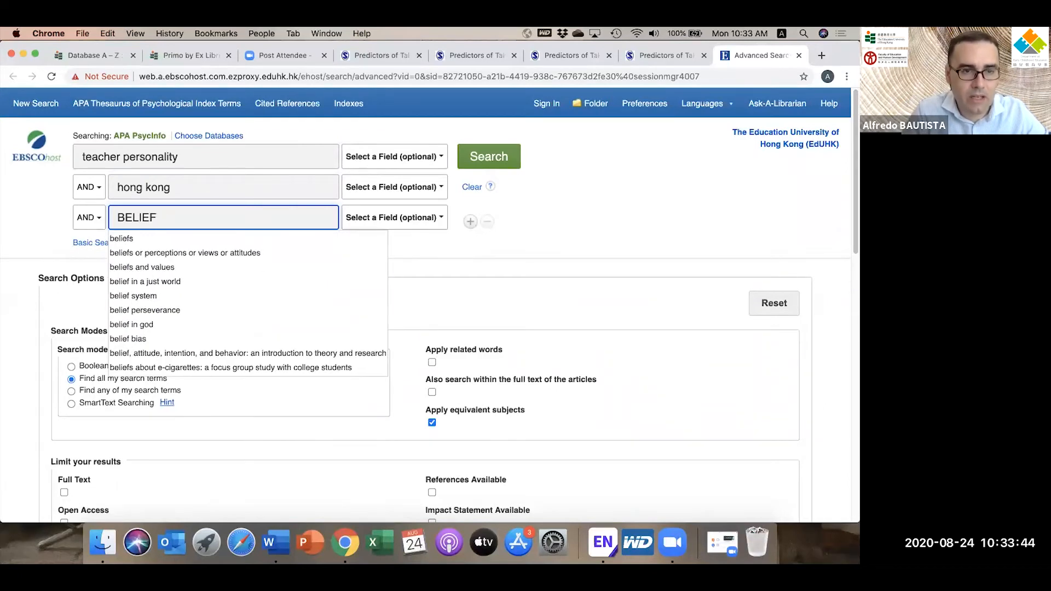
{"action": "type", "text": "S"}
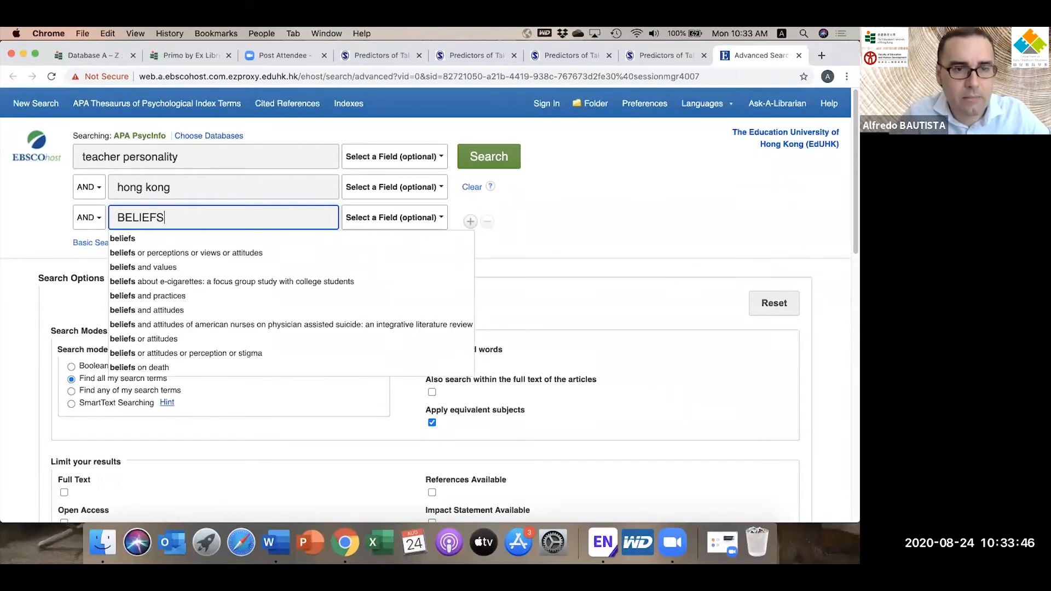
{"action": "left_click", "coordinate": [141, 239]}
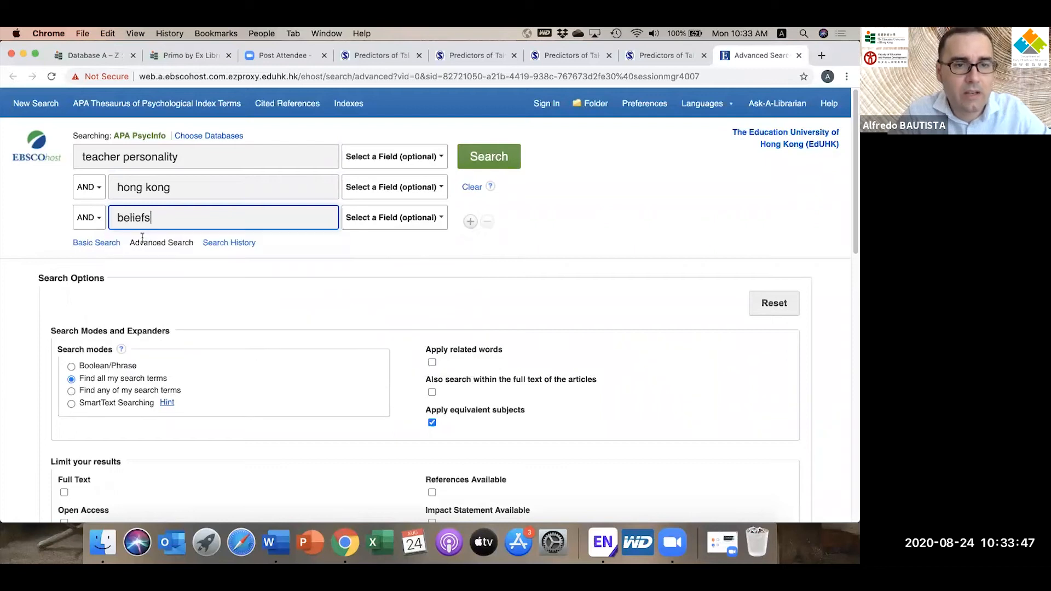
{"action": "left_click", "coordinate": [483, 160]}
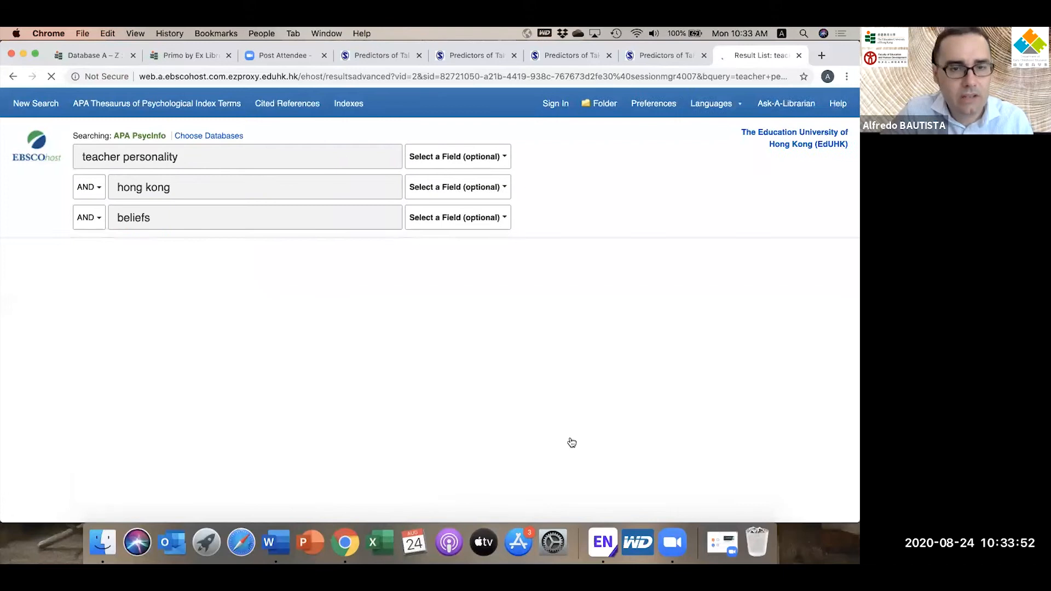
Step: Add the first result, on creativity beliefs and creative personality of teachers in Hong Kong, to the EBSCOhost folder
{"action": "scroll", "coordinate": [571, 441], "scroll_direction": "down", "scroll_amount": 2}
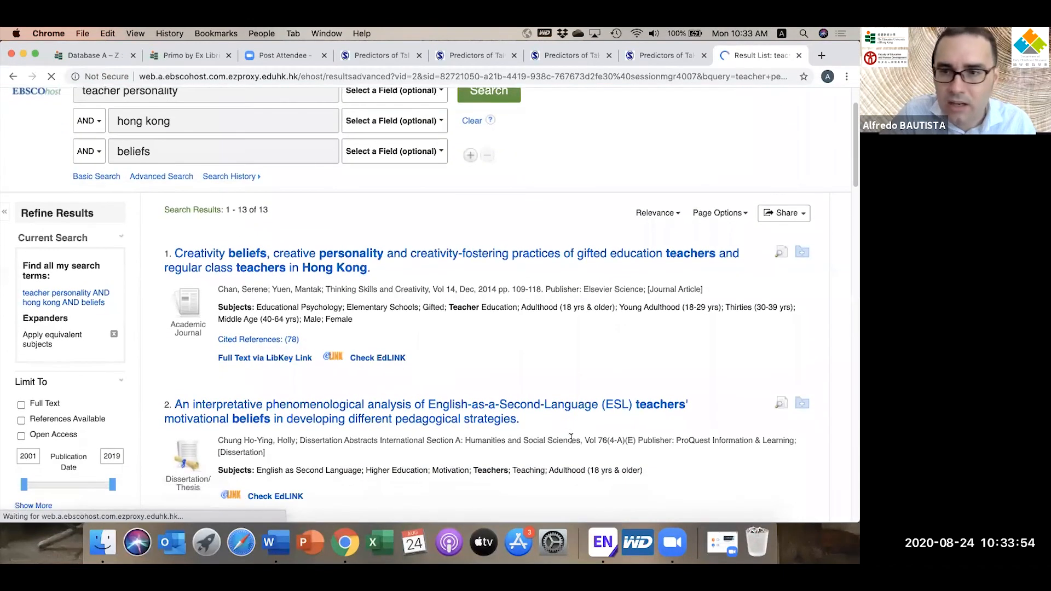
{"action": "scroll", "coordinate": [570, 438], "scroll_direction": "down", "scroll_amount": 2}
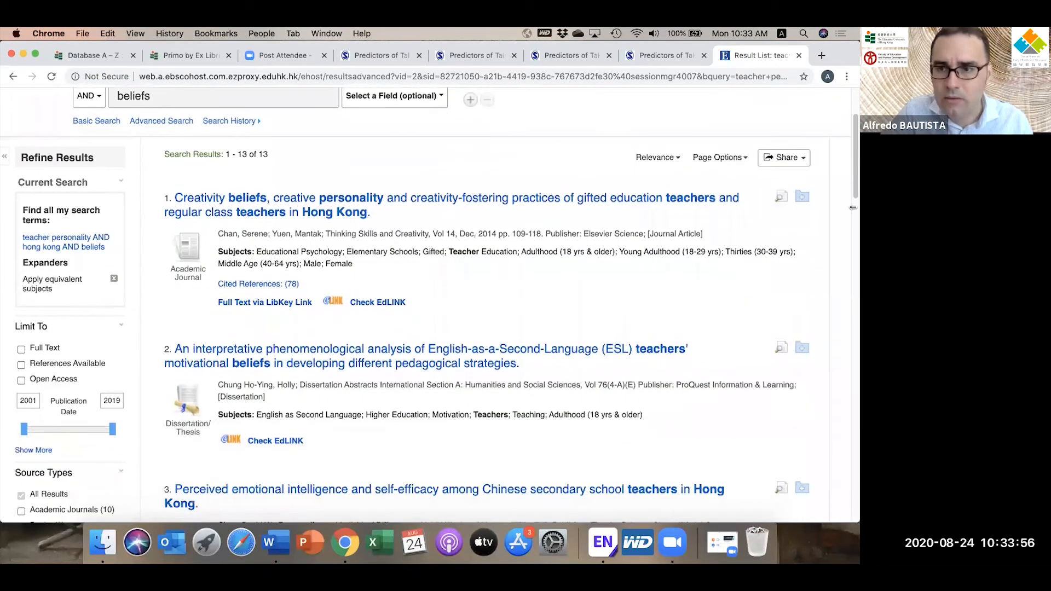
{"action": "left_click", "coordinate": [804, 197]}
{"action": "scroll", "coordinate": [784, 331], "scroll_direction": "down", "scroll_amount": 5}
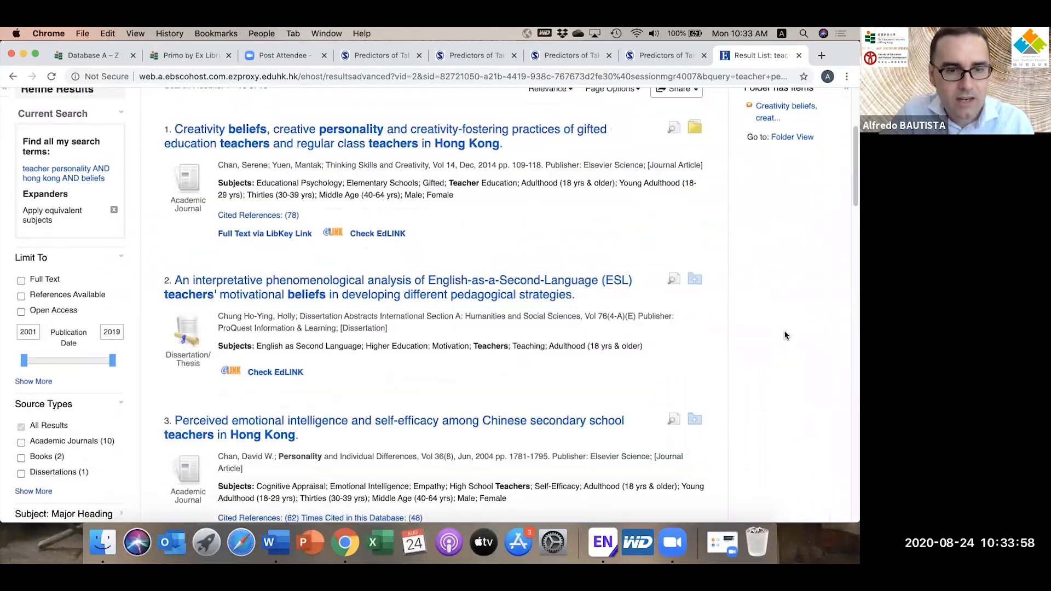
Step: Add search results 3, 6, 7, 8 and 9 to the folder
{"action": "left_click", "coordinate": [696, 351]}
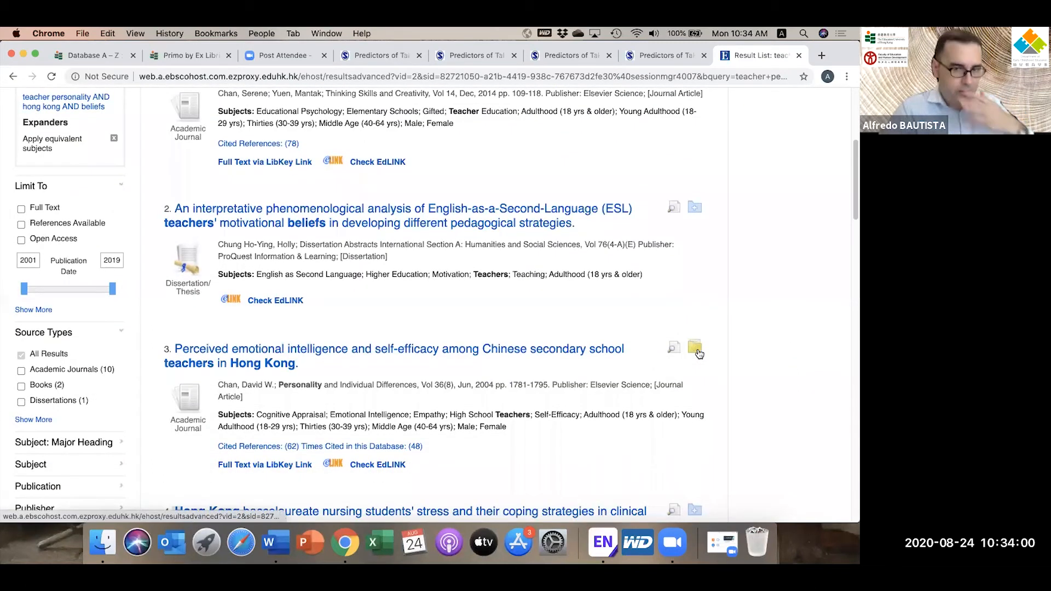
{"action": "scroll", "coordinate": [698, 350], "scroll_direction": "down", "scroll_amount": 8}
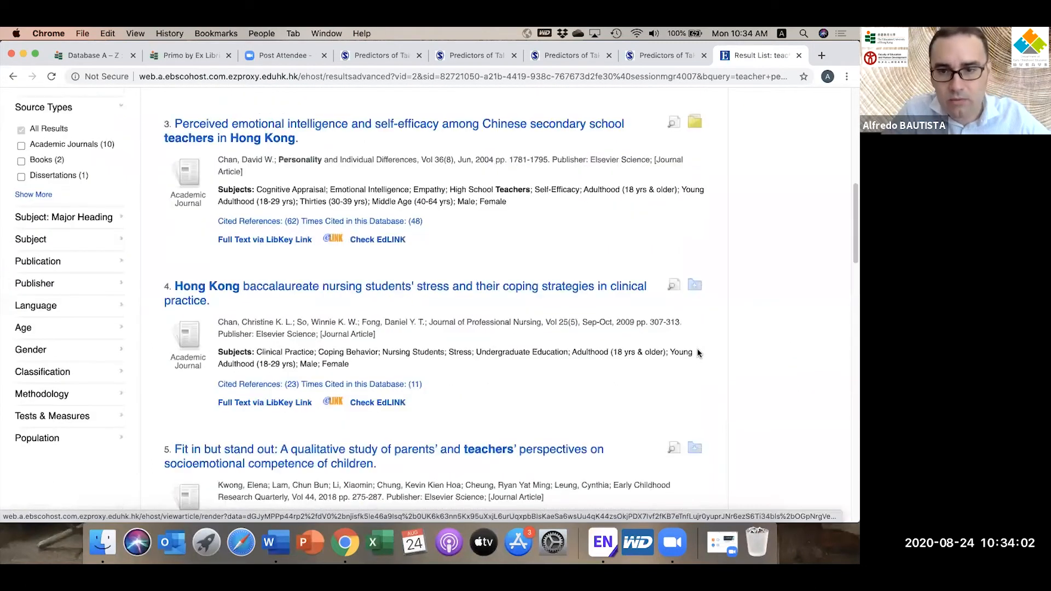
{"action": "scroll", "coordinate": [697, 457], "scroll_direction": "down", "scroll_amount": 6}
{"action": "left_click", "coordinate": [692, 437]}
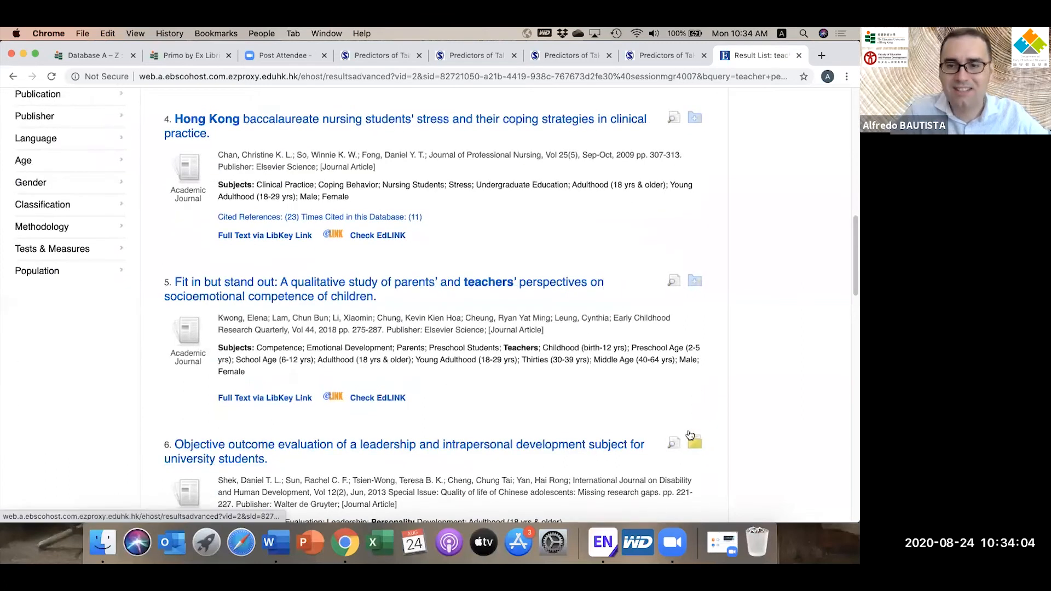
{"action": "scroll", "coordinate": [690, 433], "scroll_direction": "down", "scroll_amount": 9}
{"action": "left_click", "coordinate": [696, 359]}
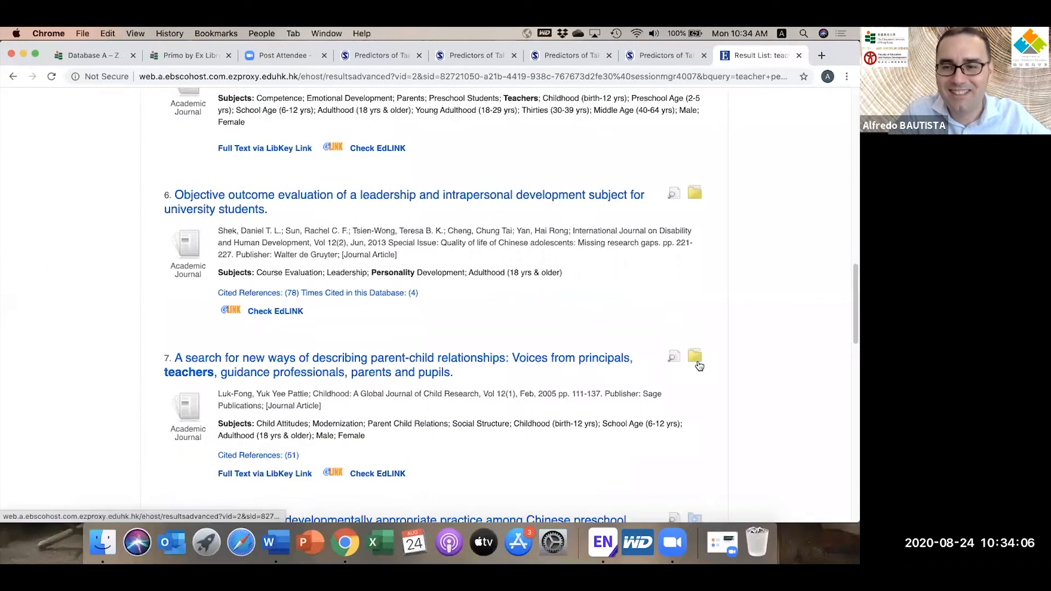
{"action": "scroll", "coordinate": [699, 366], "scroll_direction": "down", "scroll_amount": 7}
{"action": "left_click", "coordinate": [695, 334]}
{"action": "left_click", "coordinate": [696, 479]}
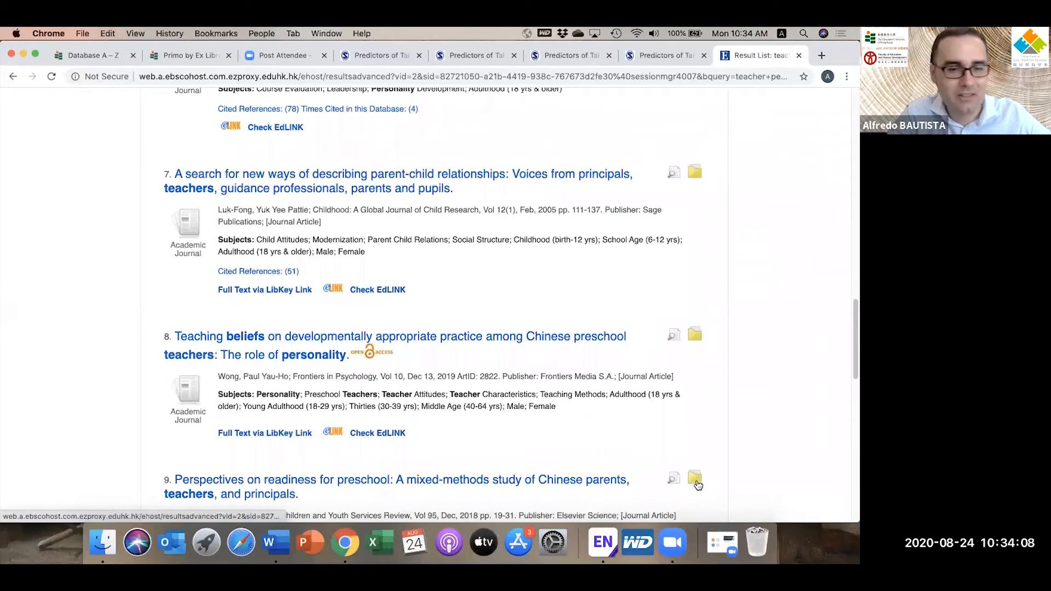
Step: Add the second search result, the dissertation on ESL teachers' motivational beliefs, to the folder
{"action": "scroll", "coordinate": [609, 285], "scroll_direction": "up", "scroll_amount": 20}
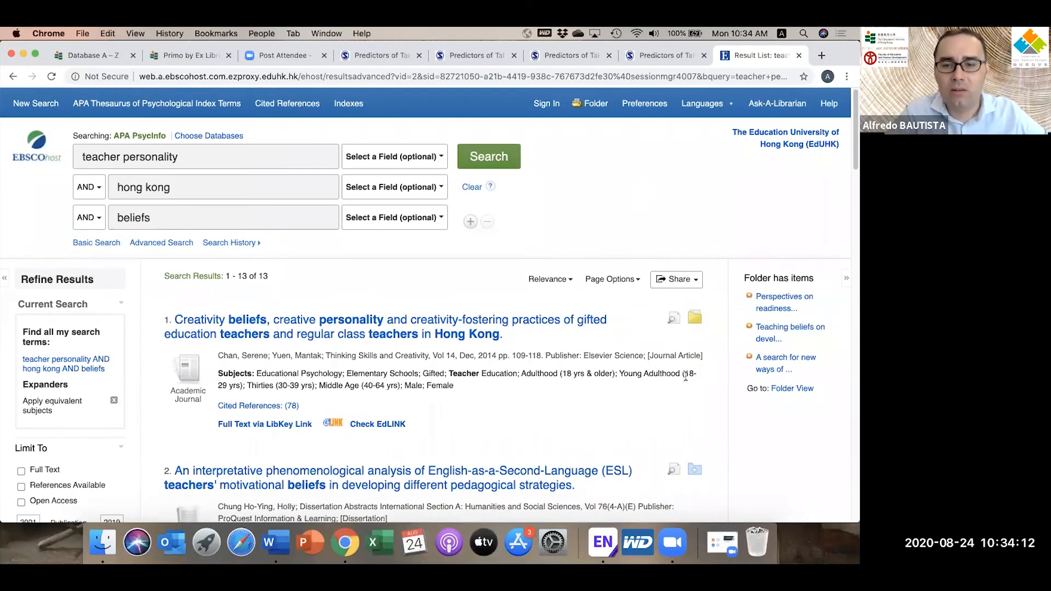
{"action": "left_click", "coordinate": [695, 469]}
{"action": "scroll", "coordinate": [677, 455], "scroll_direction": "down", "scroll_amount": 1}
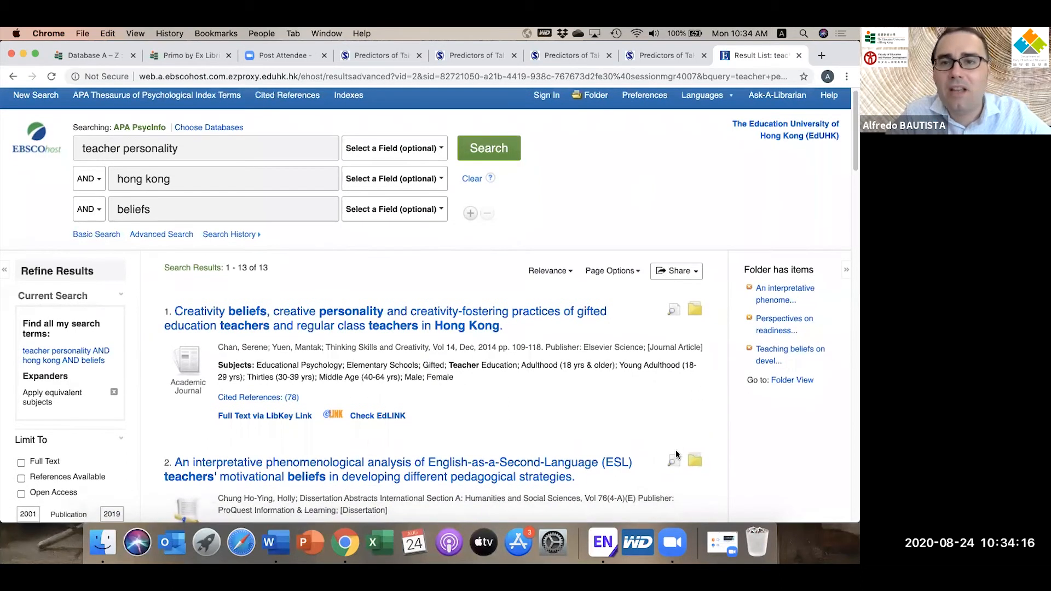
{"action": "scroll", "coordinate": [676, 455], "scroll_direction": "up", "scroll_amount": 1}
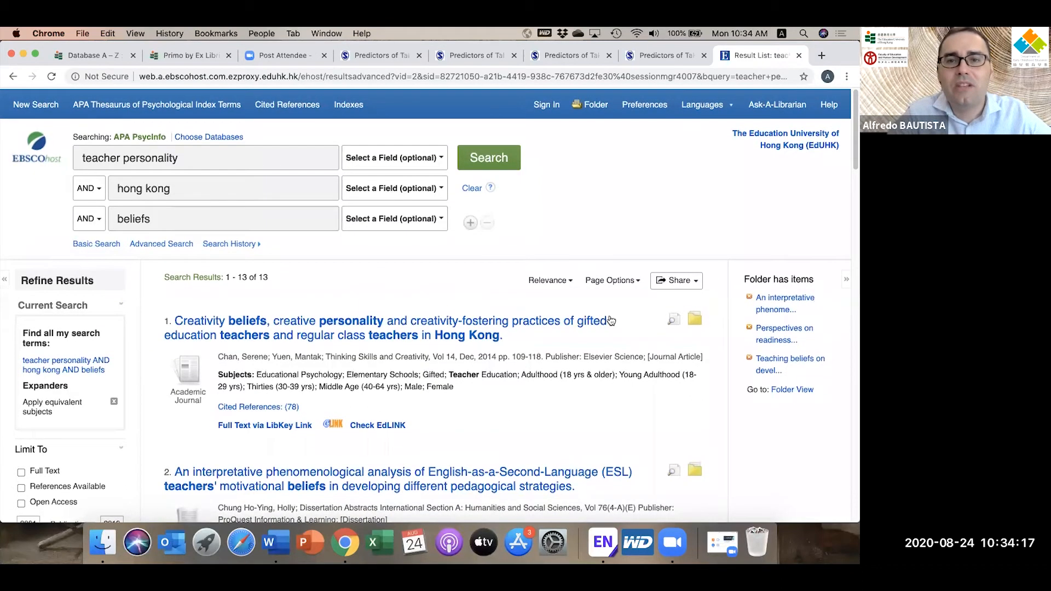
Step: Open the folder of saved items and select all of its articles
{"action": "left_click", "coordinate": [590, 105]}
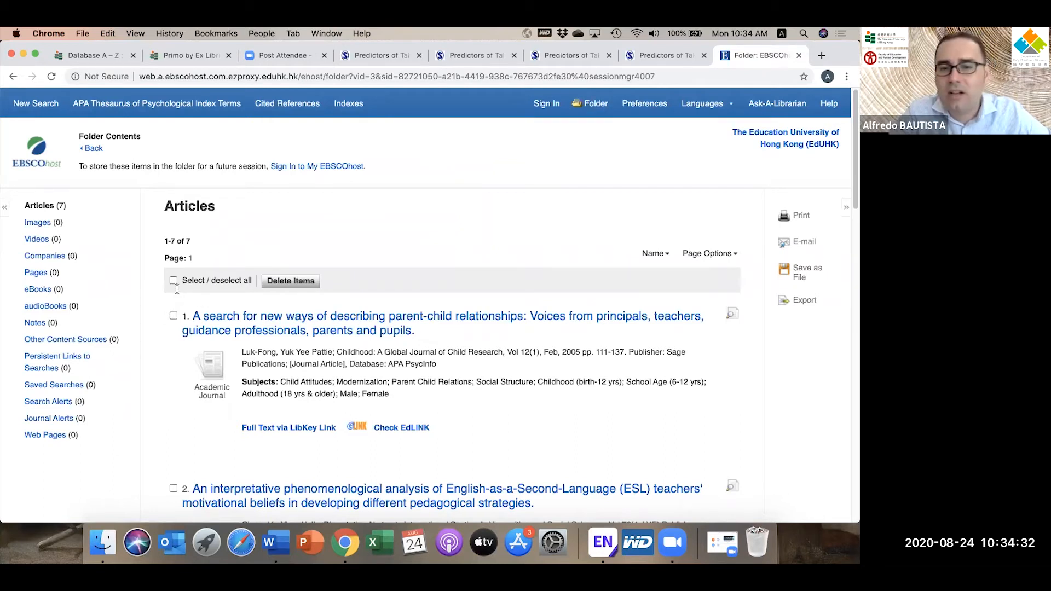
{"action": "scroll", "coordinate": [177, 289], "scroll_direction": "down", "scroll_amount": 2}
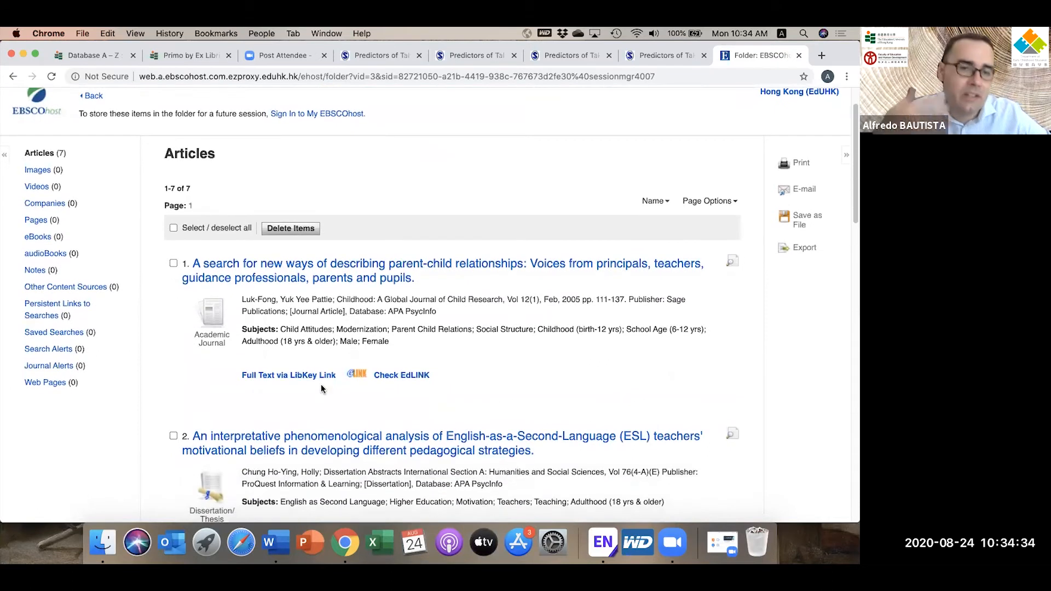
{"action": "left_click", "coordinate": [173, 228]}
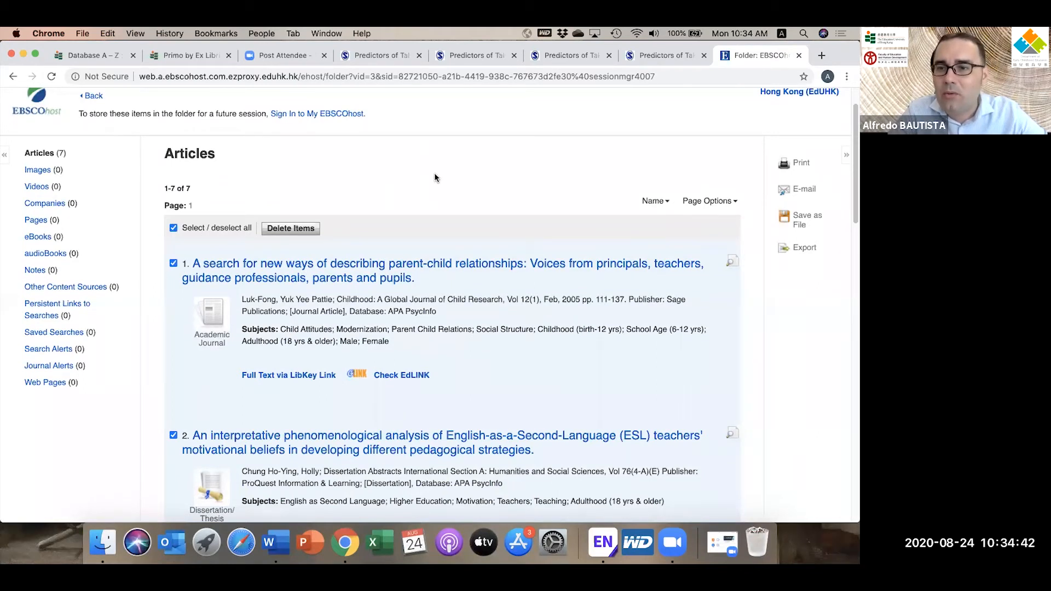
{"action": "scroll", "coordinate": [435, 175], "scroll_direction": "up", "scroll_amount": 1}
{"action": "scroll", "coordinate": [435, 178], "scroll_direction": "up", "scroll_amount": 1}
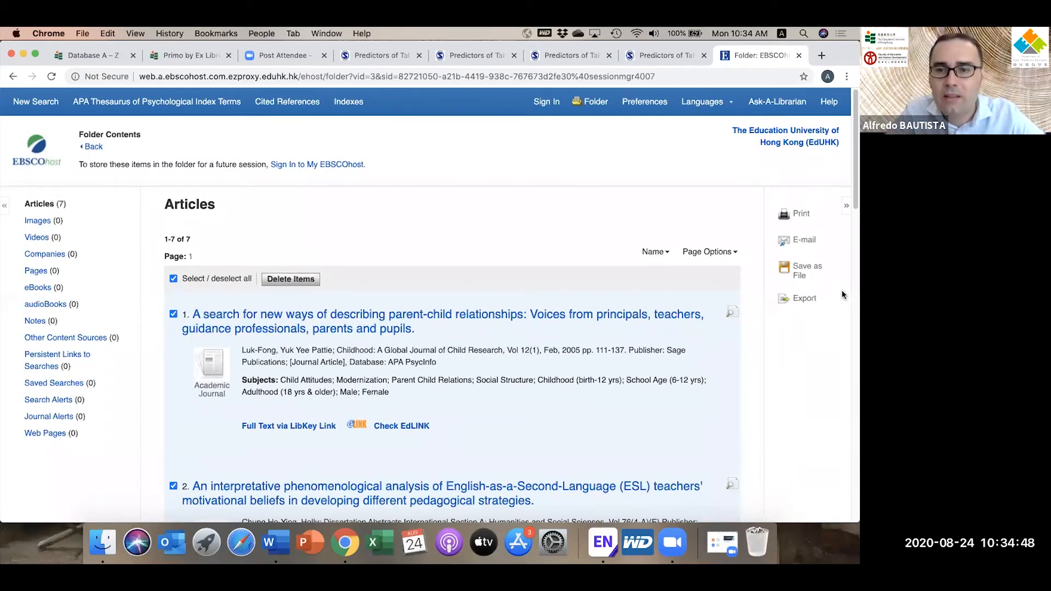
Step: Export the selected articles with Direct Export in RIS Format and open the downloaded delivery (2).ris file in EndNote
{"action": "left_click", "coordinate": [805, 300]}
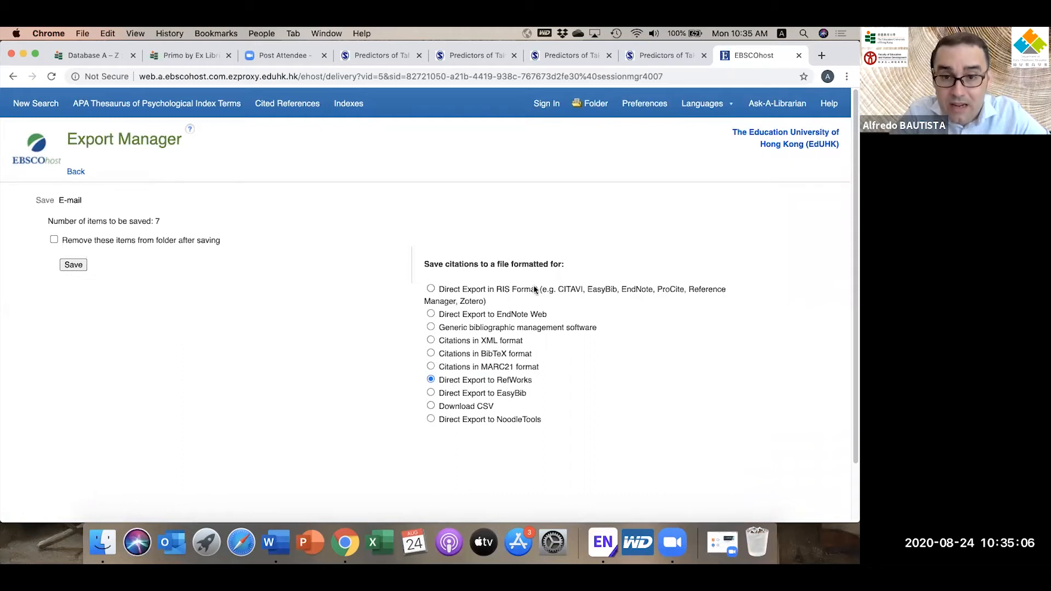
{"action": "left_click", "coordinate": [431, 289]}
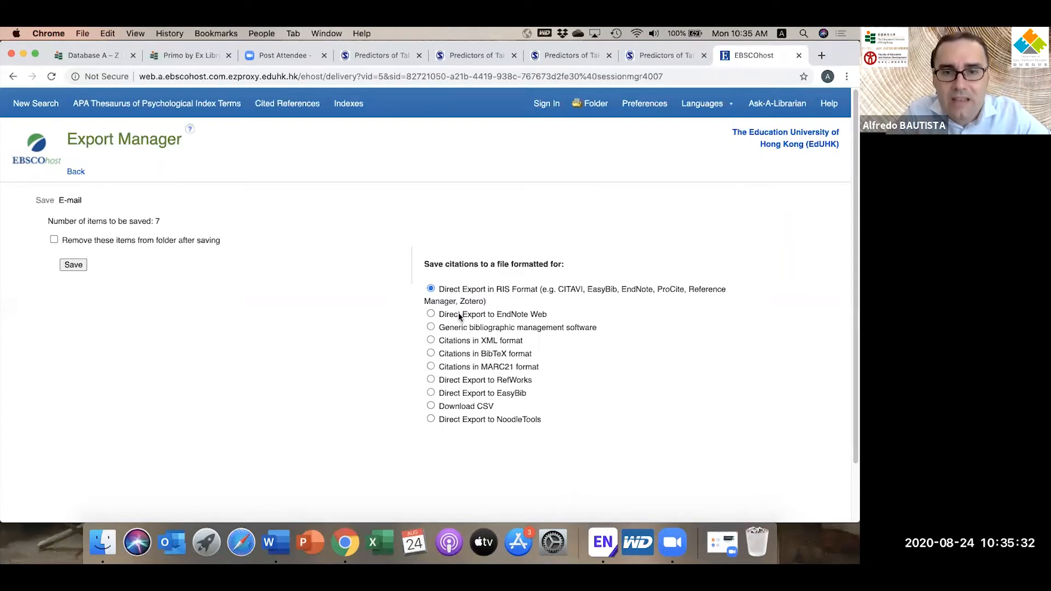
{"action": "left_click", "coordinate": [70, 267]}
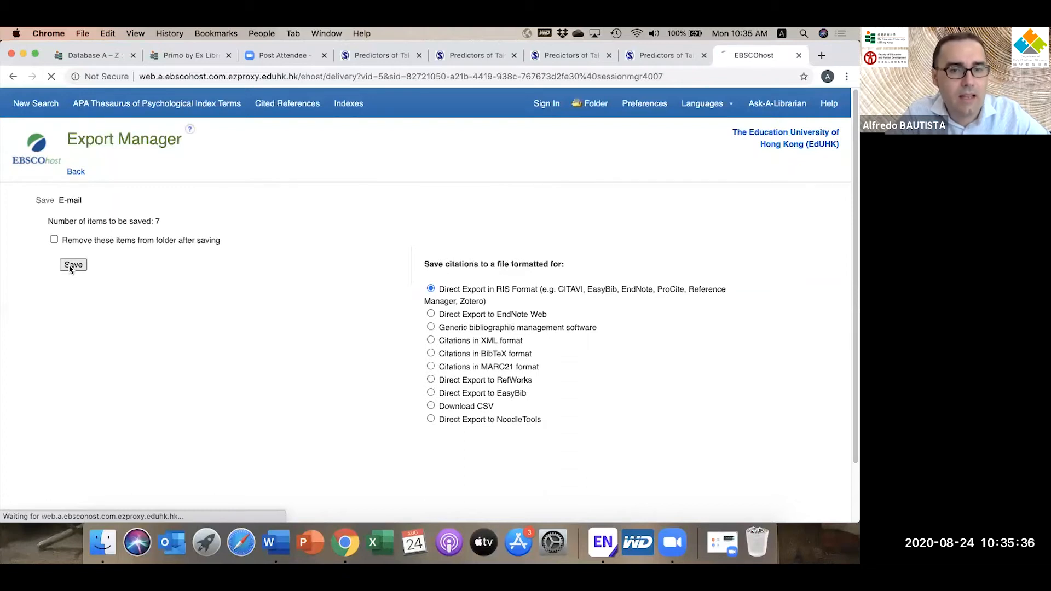
{"action": "scroll", "coordinate": [135, 395], "scroll_direction": "down", "scroll_amount": 1}
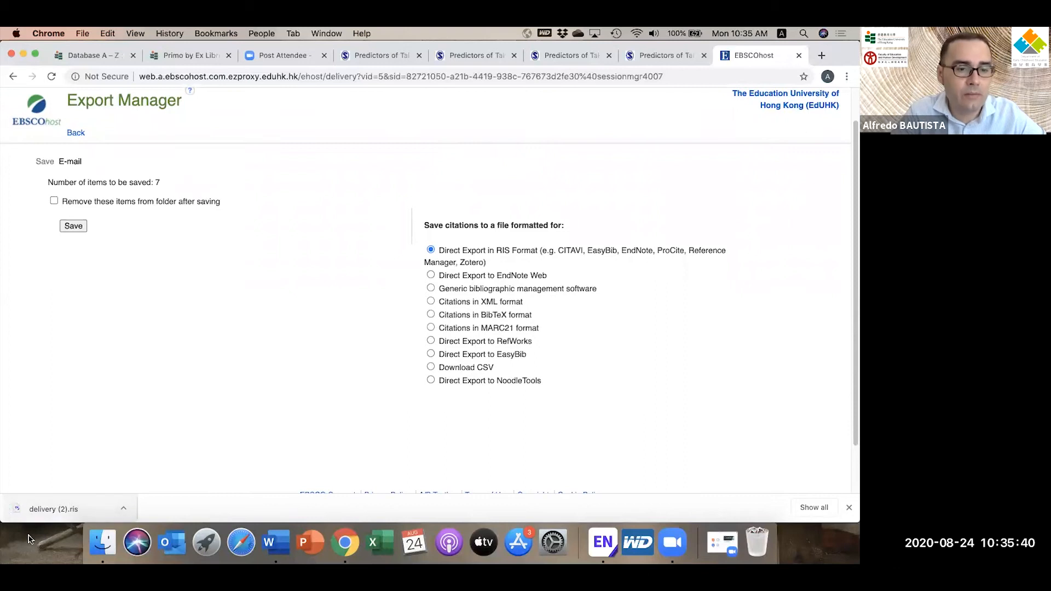
{"action": "left_click", "coordinate": [64, 502]}
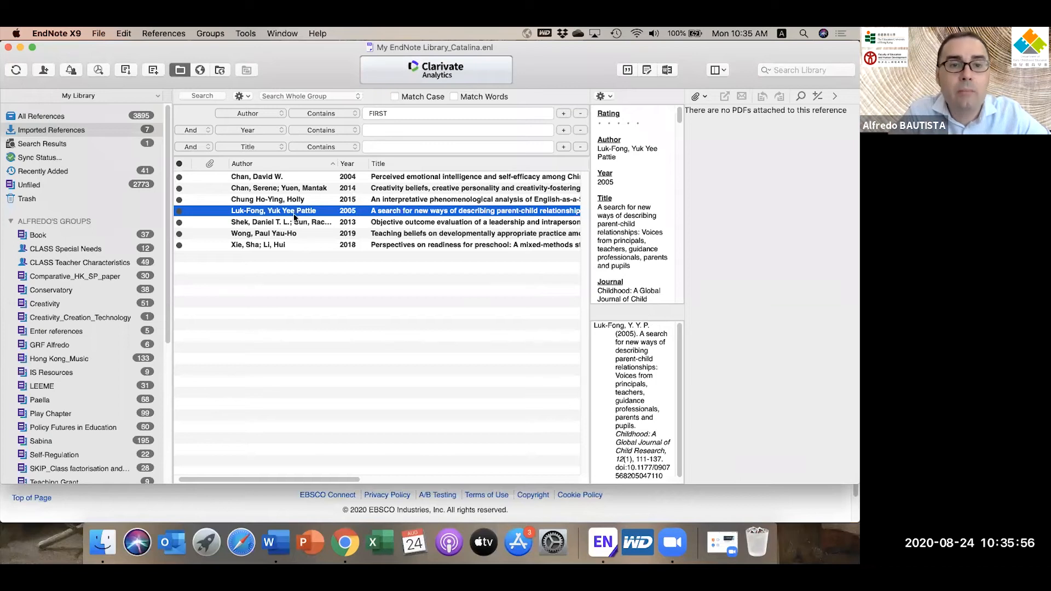
Step: Open the imported 2015 thesis on ESL teachers' motivational beliefs and examine its title, keywords, abstract, notes and attachment fields
{"action": "left_click", "coordinate": [269, 200]}
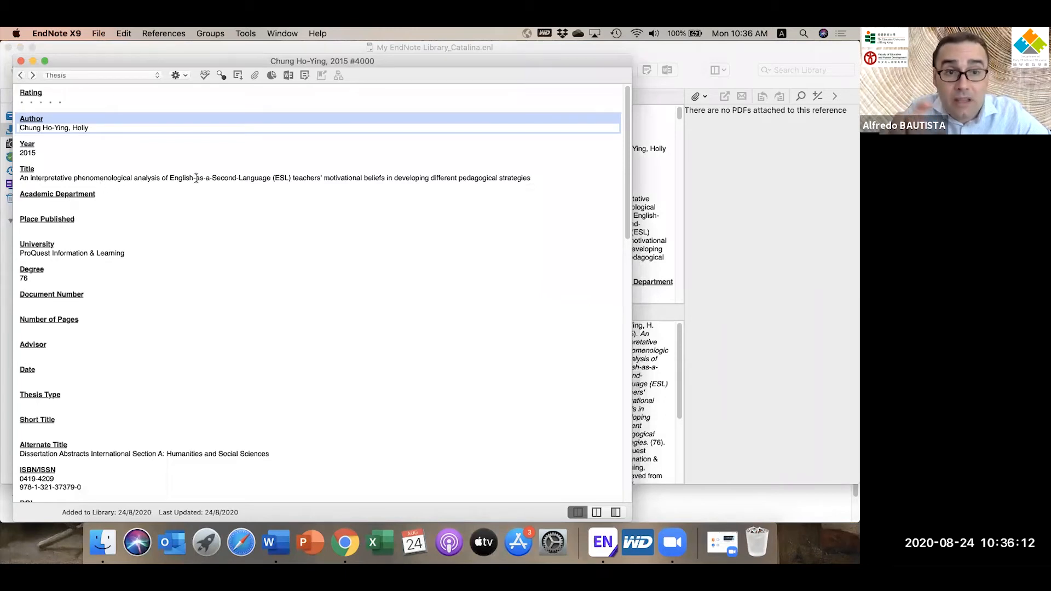
{"action": "left_click_drag", "start_coordinate": [169, 179], "coordinate": [214, 181]}
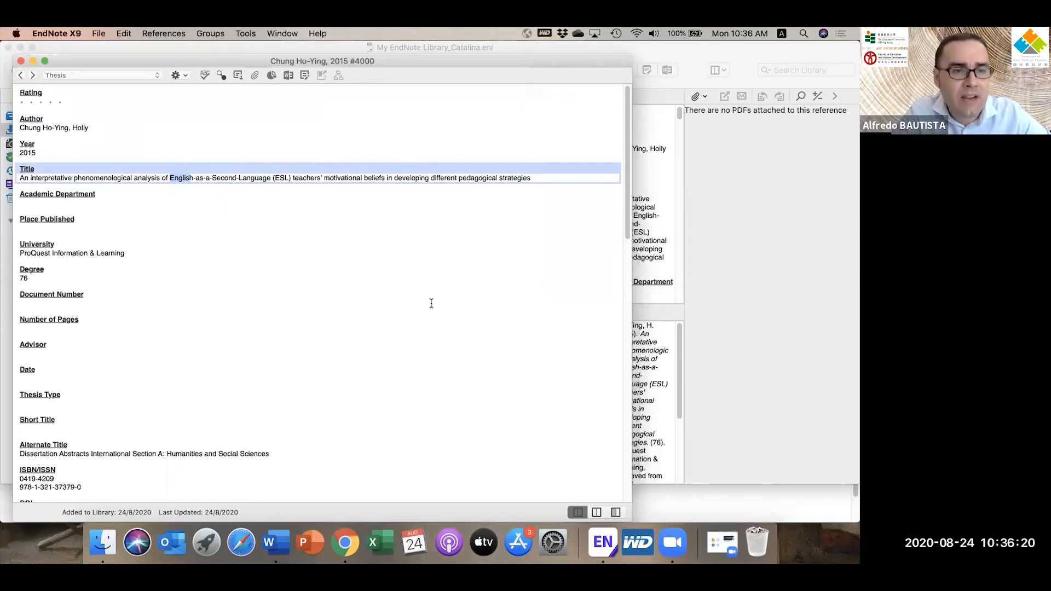
{"action": "scroll", "coordinate": [304, 362], "scroll_direction": "down", "scroll_amount": 3}
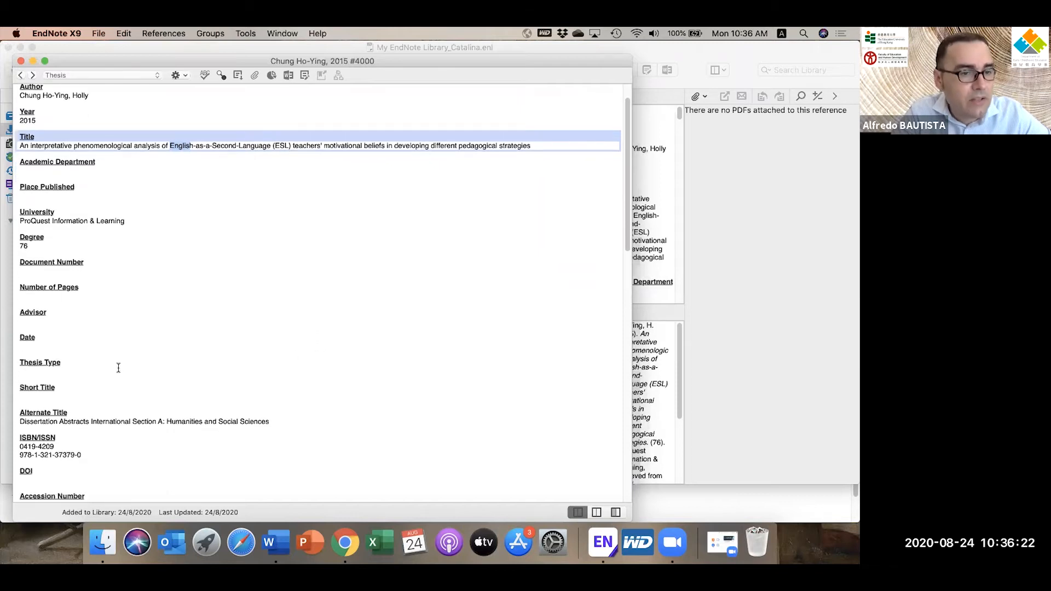
{"action": "scroll", "coordinate": [119, 367], "scroll_direction": "down", "scroll_amount": 10}
{"action": "scroll", "coordinate": [118, 368], "scroll_direction": "down", "scroll_amount": 10}
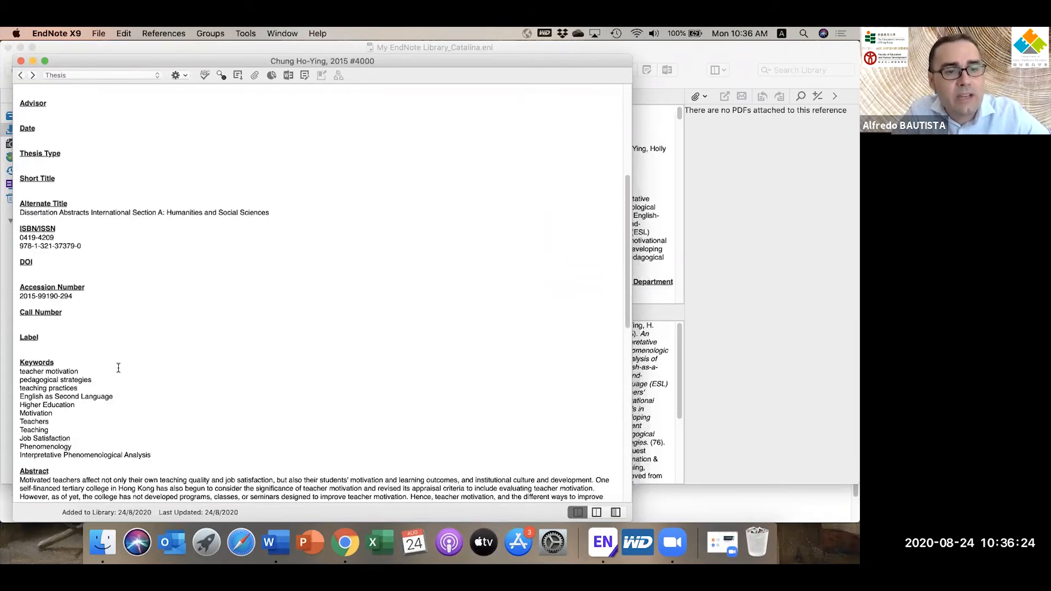
{"action": "scroll", "coordinate": [119, 367], "scroll_direction": "down", "scroll_amount": 3}
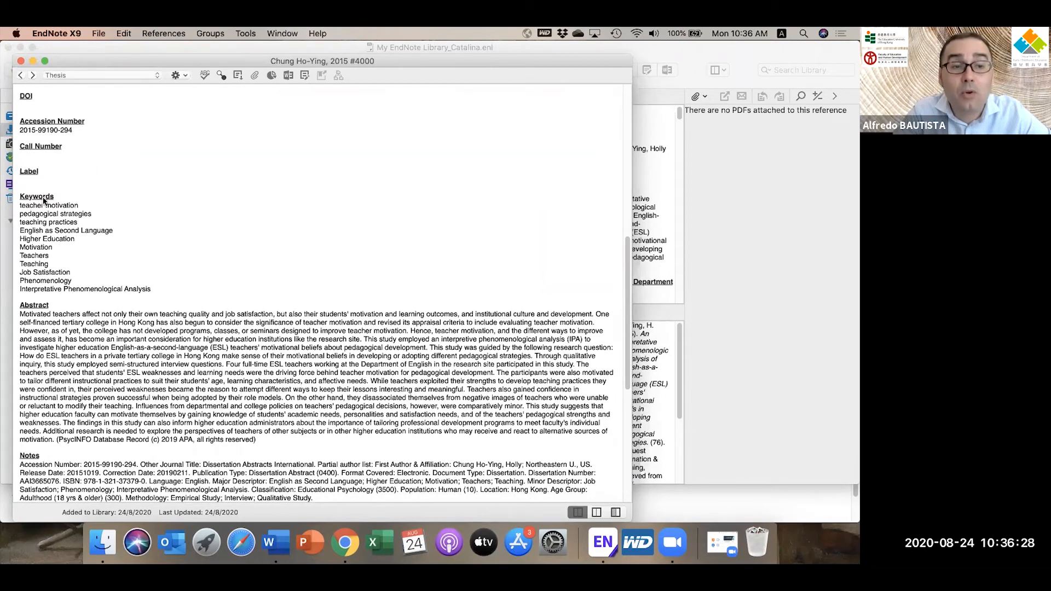
{"action": "scroll", "coordinate": [92, 329], "scroll_direction": "down", "scroll_amount": 4}
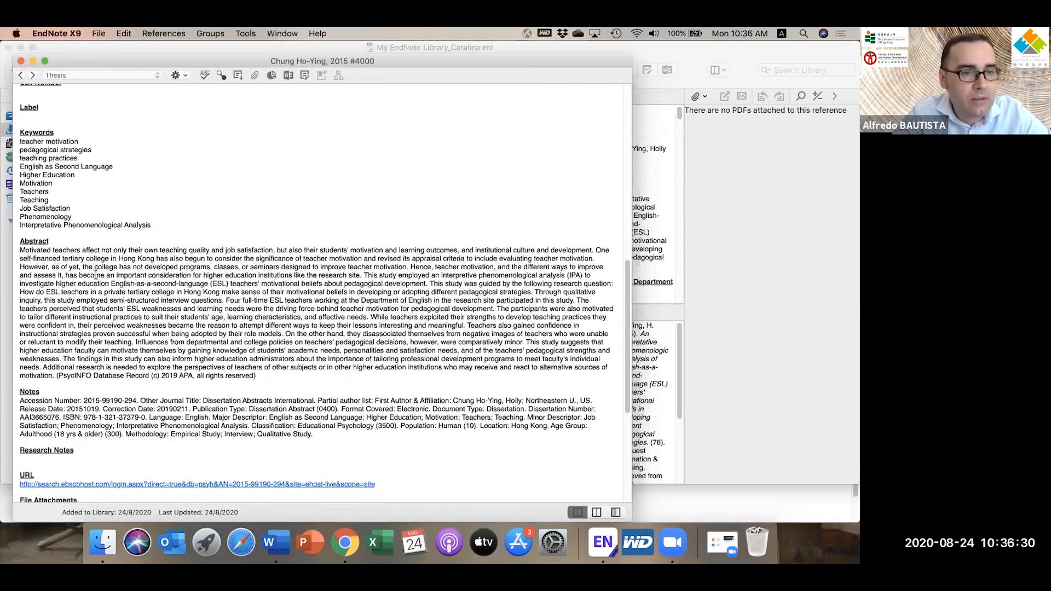
{"action": "scroll", "coordinate": [62, 361], "scroll_direction": "down", "scroll_amount": 12}
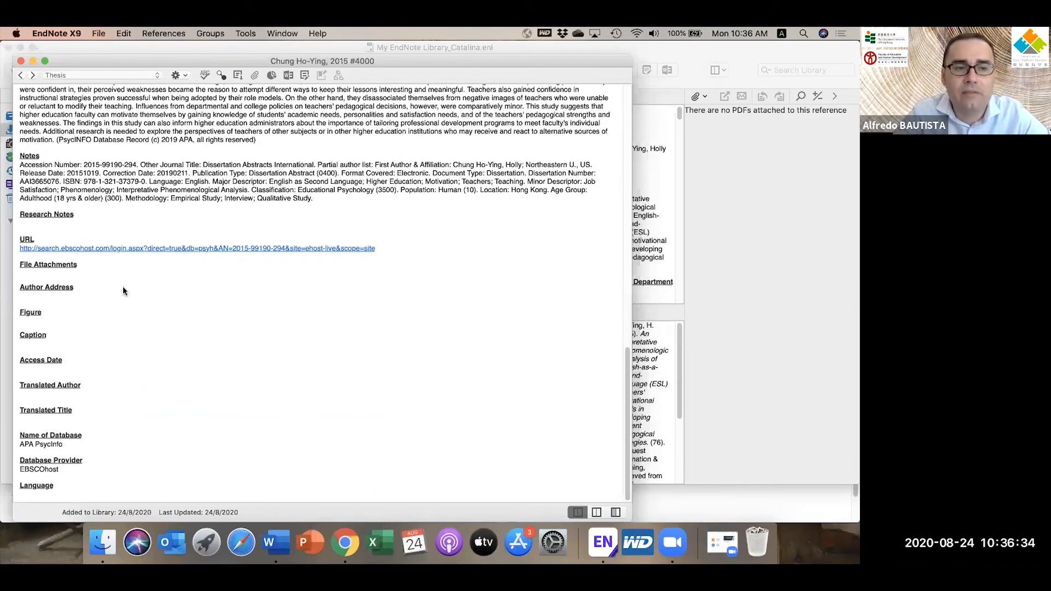
{"action": "scroll", "coordinate": [122, 287], "scroll_direction": "up", "scroll_amount": 4}
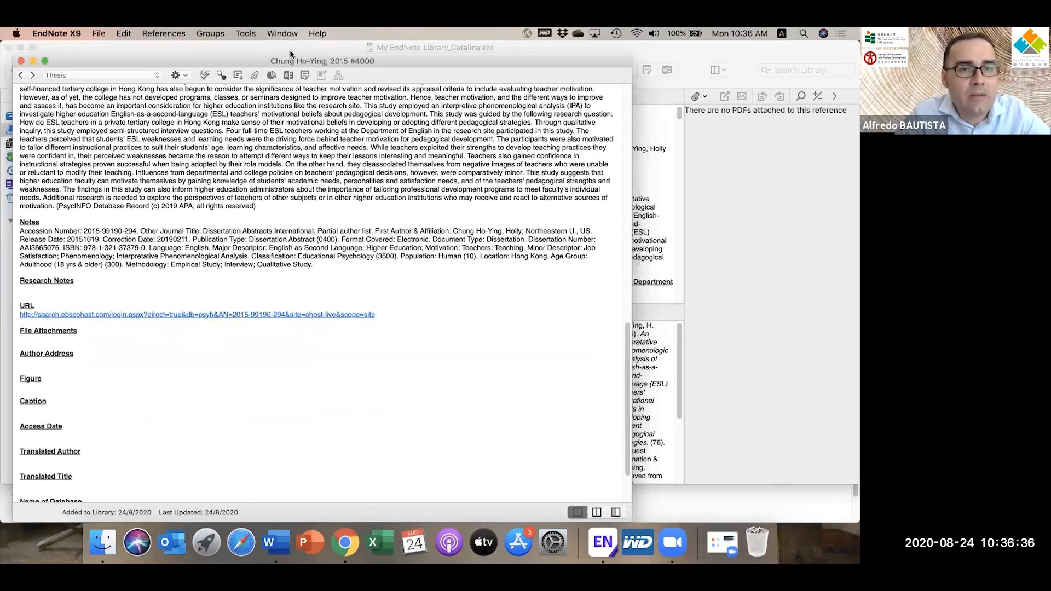
Step: Attach "Author1 & Author 2 (2020).pdf" from the Desktop to the thesis record, then close the record and save the changes
{"action": "left_click", "coordinate": [259, 76]}
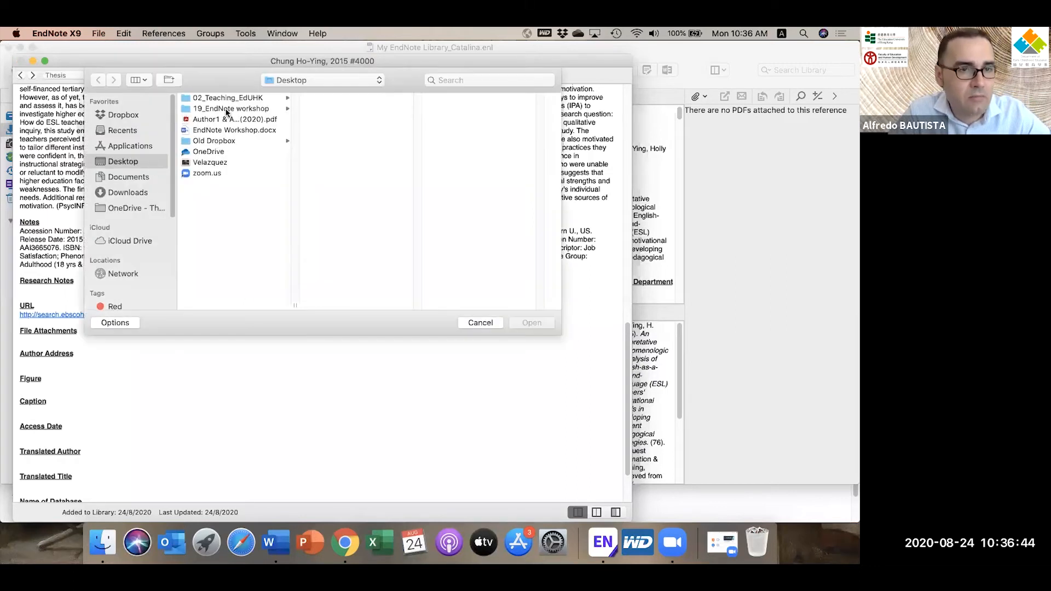
{"action": "left_click", "coordinate": [227, 119]}
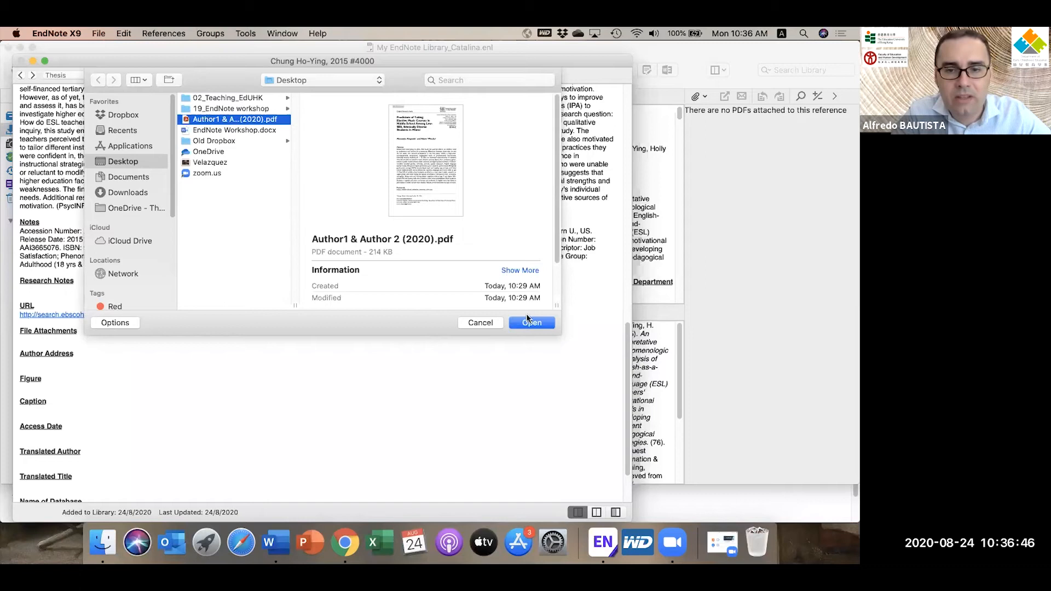
{"action": "left_click", "coordinate": [531, 323]}
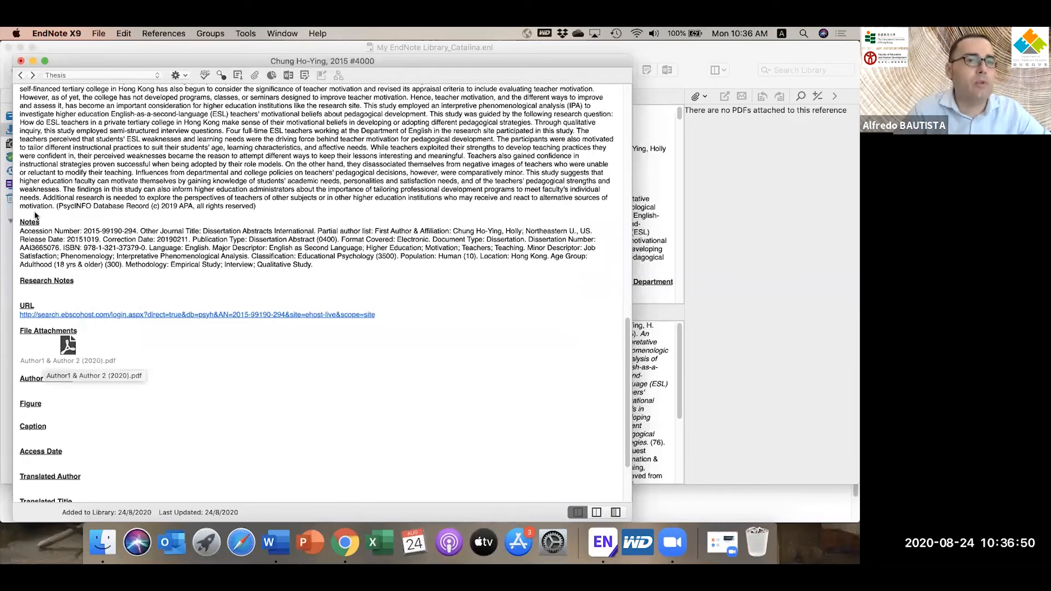
{"action": "left_click", "coordinate": [21, 61]}
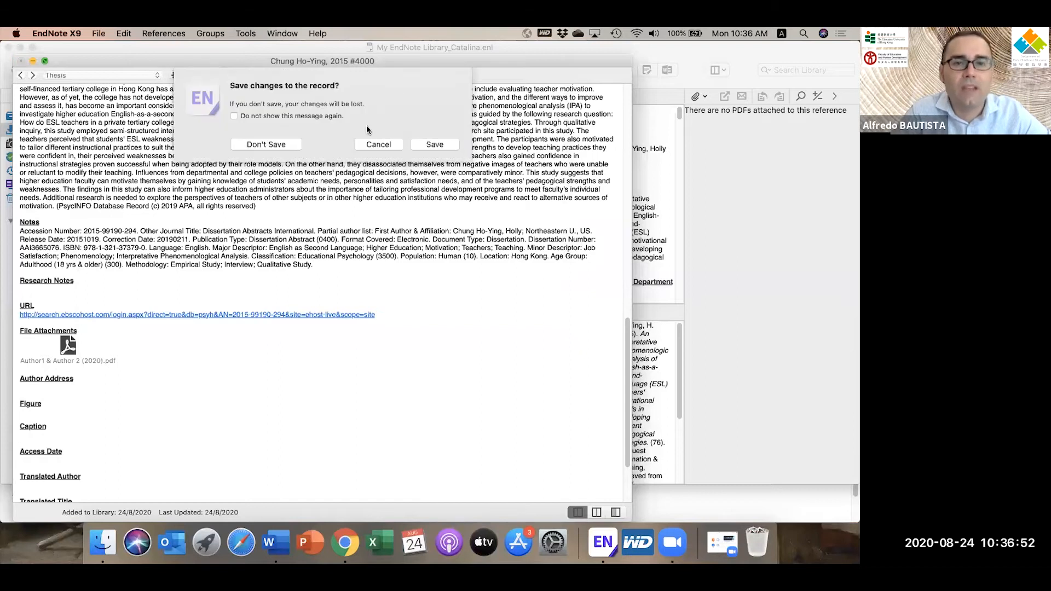
{"action": "left_click", "coordinate": [433, 143]}
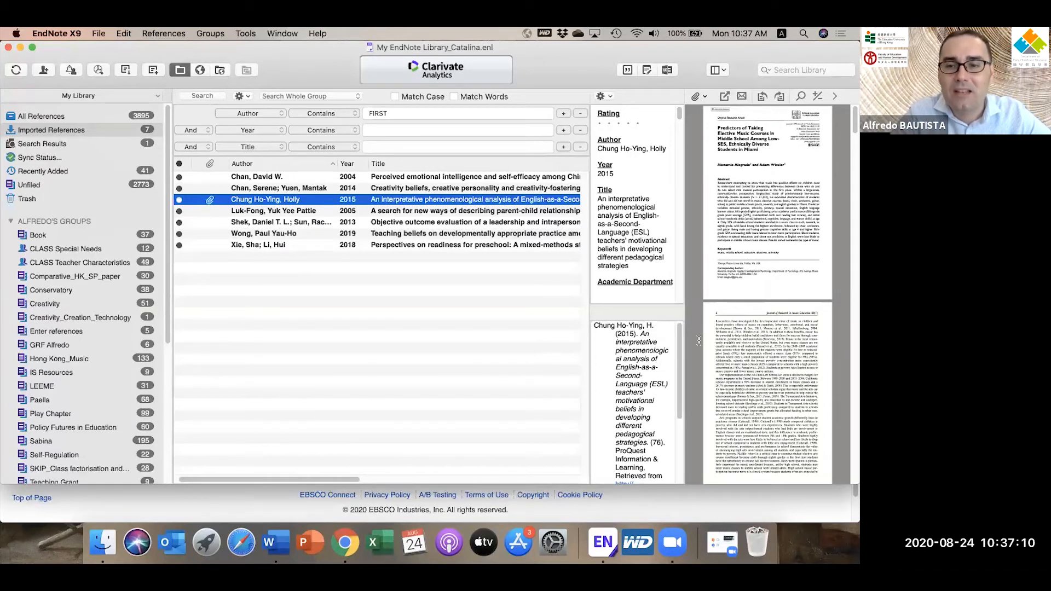
Step: Widen the reference details and preview area of the EndNote library, and minimize the browser window
{"action": "left_click_drag", "start_coordinate": [590, 328], "coordinate": [548, 325]}
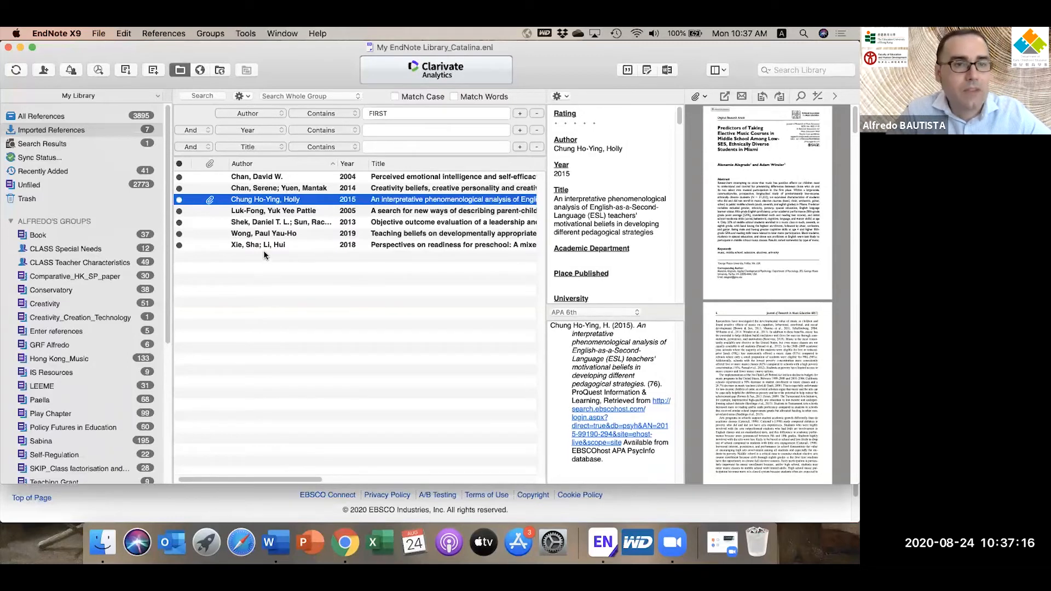
{"action": "left_click", "coordinate": [807, 505]}
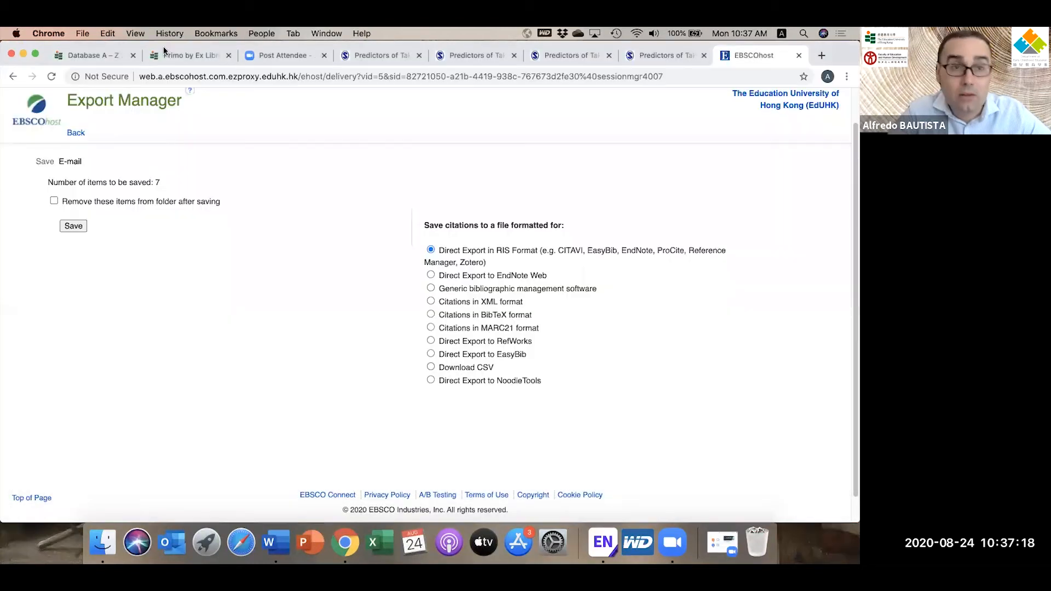
{"action": "left_click", "coordinate": [23, 55]}
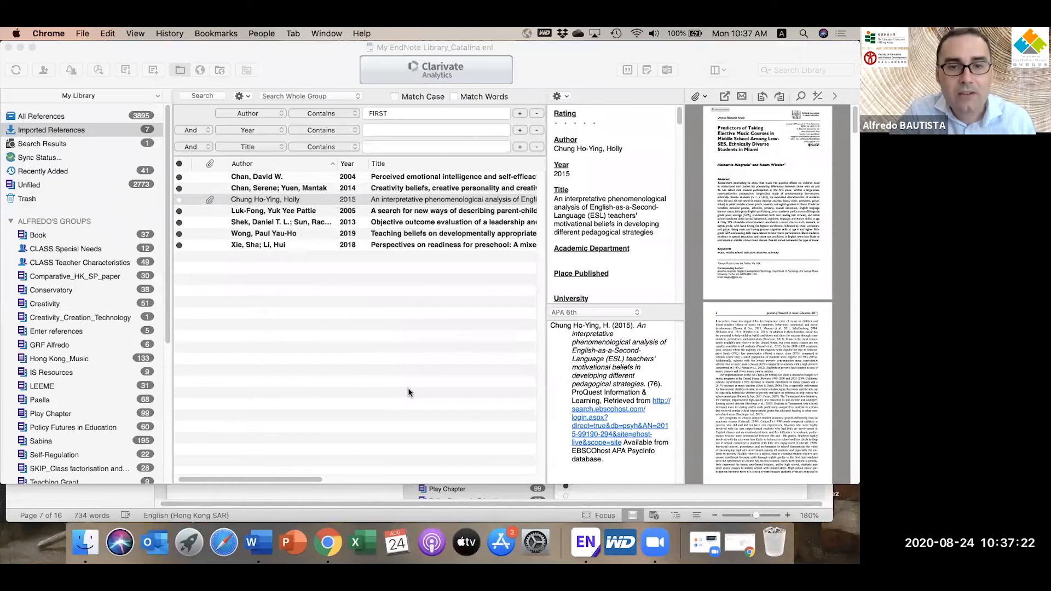
Step: Review the part of the EndNote Workshop Word document on creating smaller groups, and return to the EndNote library
{"action": "scroll", "coordinate": [410, 391], "scroll_direction": "down", "scroll_amount": 4}
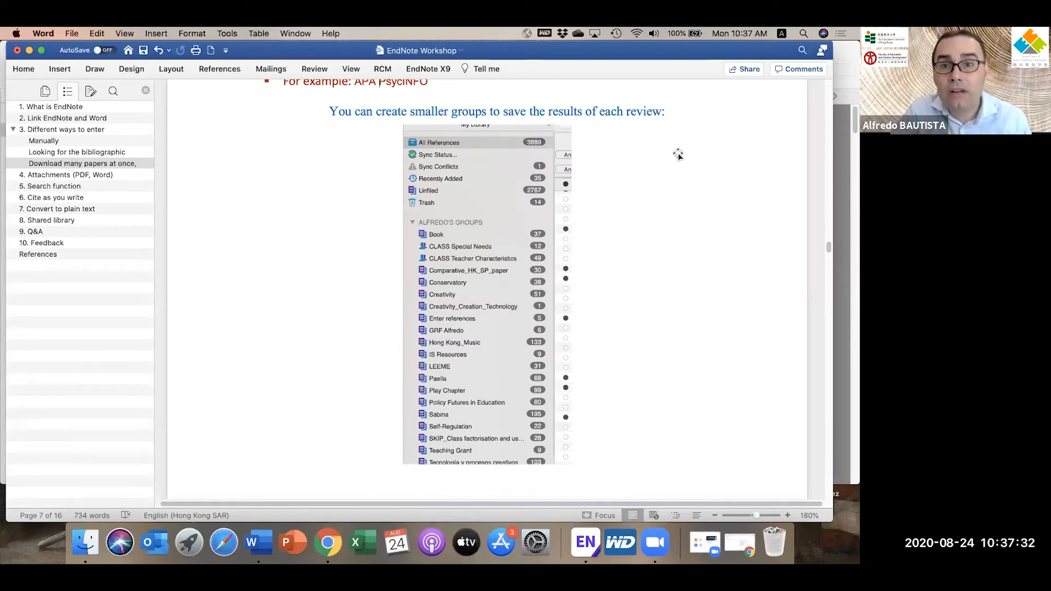
{"action": "left_click", "coordinate": [843, 226]}
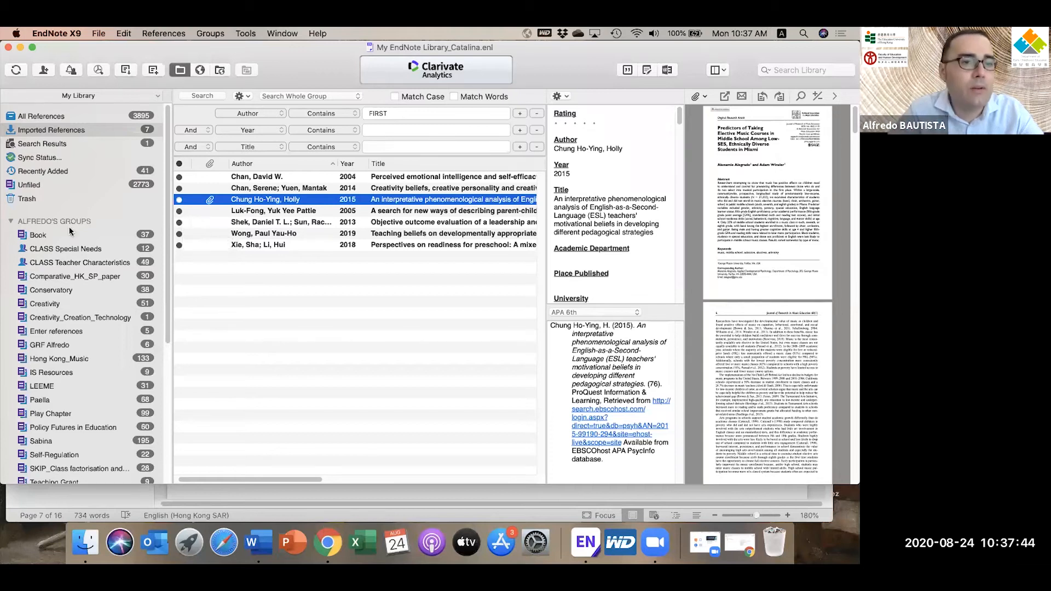
Step: Create a group named 0_FAKE LIKE REVIEW in the first custom group set and open it
{"action": "left_click", "coordinate": [11, 221]}
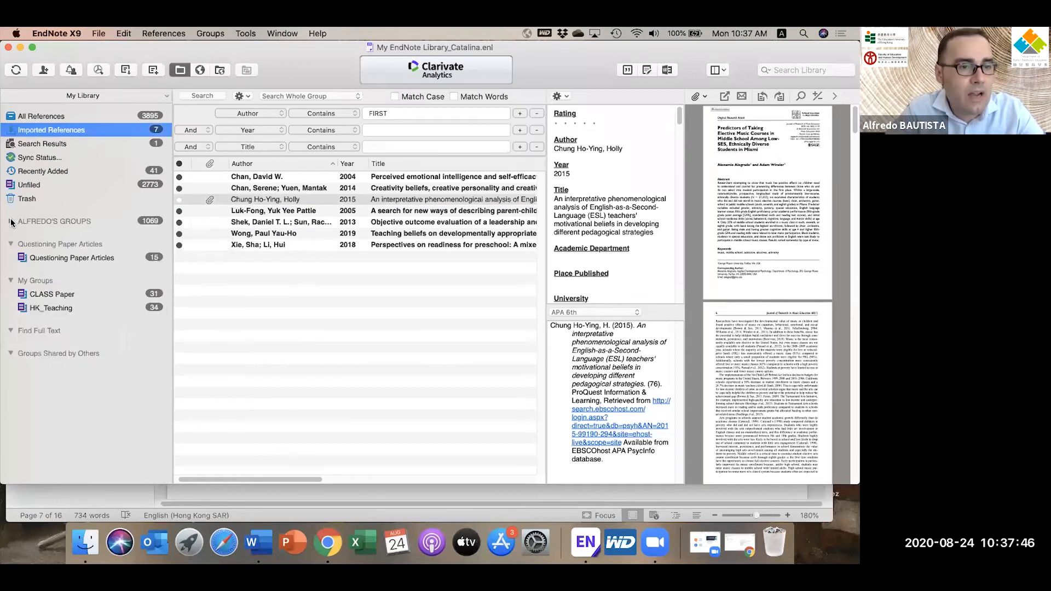
{"action": "left_click", "coordinate": [11, 221]}
{"action": "right_click", "coordinate": [42, 221]}
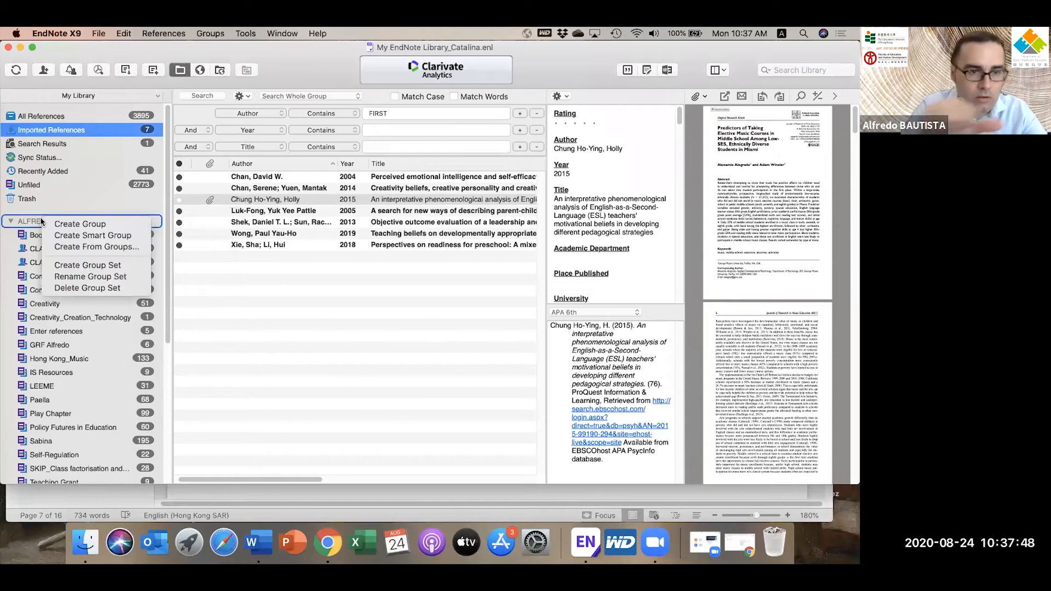
{"action": "left_click", "coordinate": [73, 224]}
{"action": "type", "text": "O"}
{"action": "type", "text": "_FAKE LIKE REVIEW"}
{"action": "key", "text": "Return"}
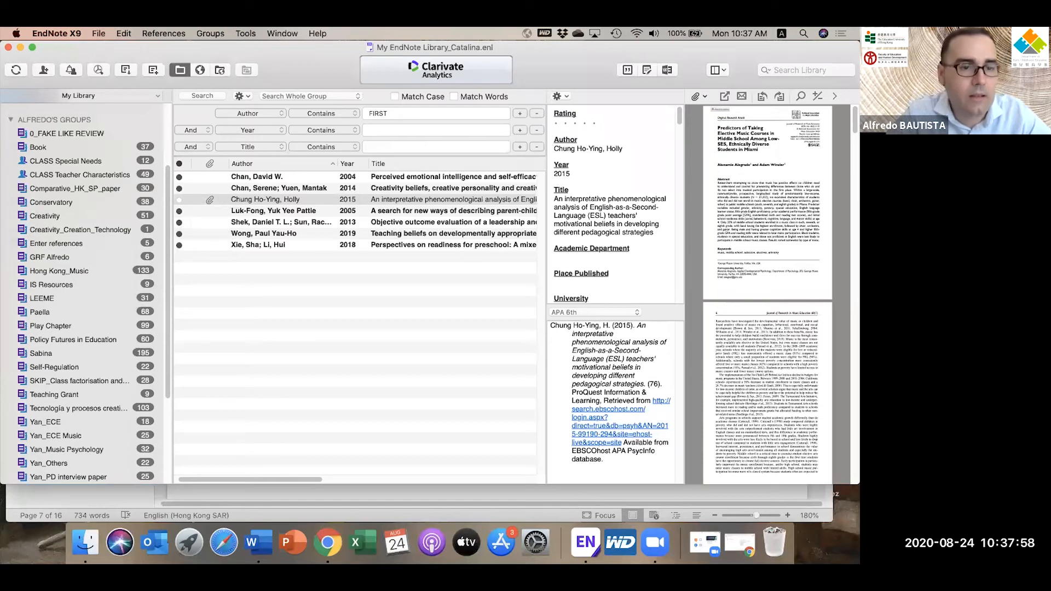
{"action": "scroll", "coordinate": [55, 180], "scroll_direction": "up", "scroll_amount": 2}
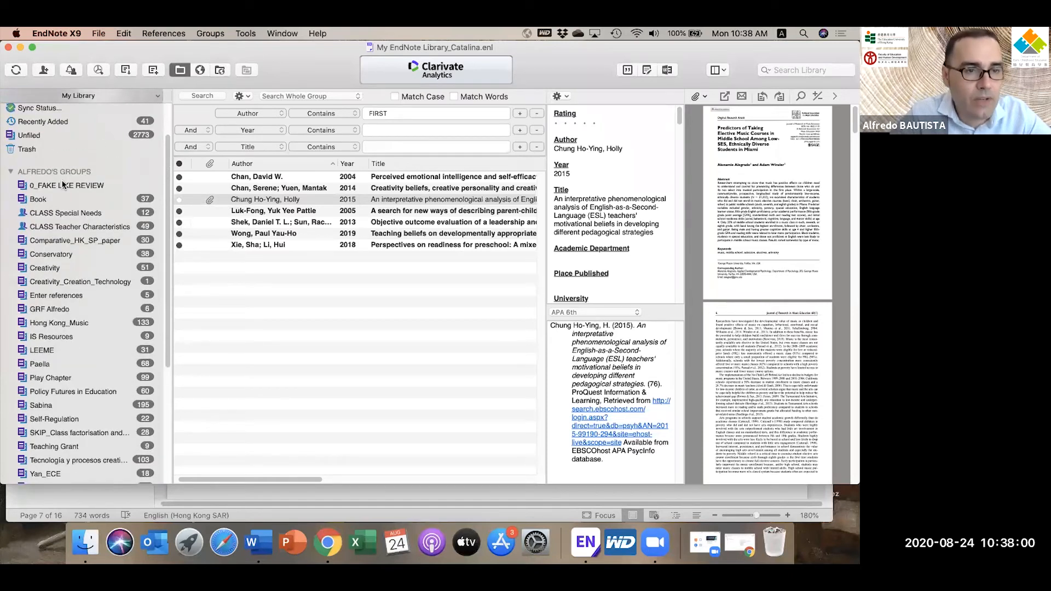
{"action": "left_click", "coordinate": [64, 185]}
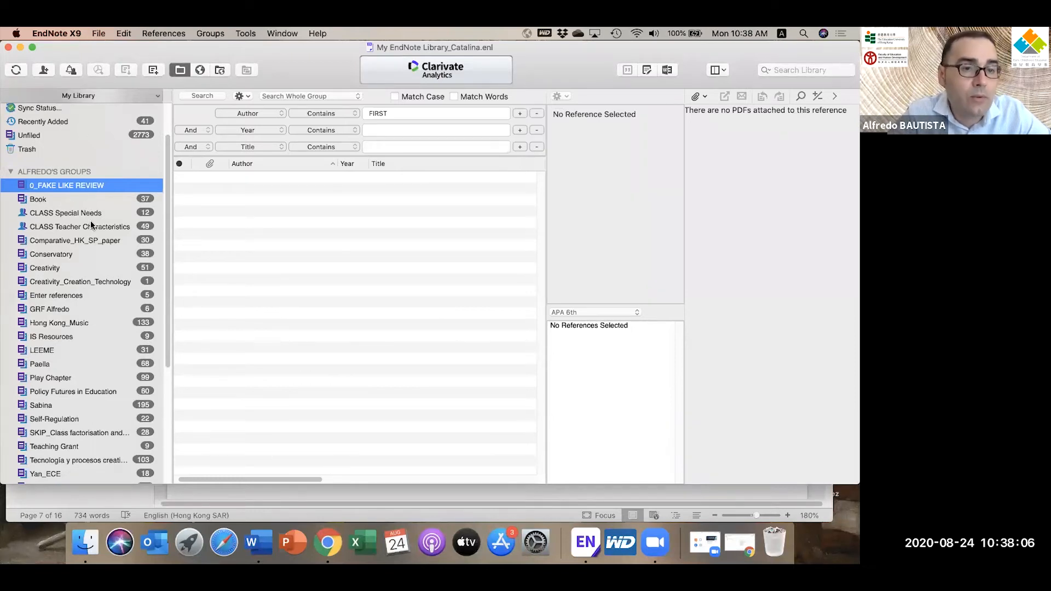
Step: Look through the Unfiled references and return to the 0_FAKE LIKE REVIEW group
{"action": "left_click", "coordinate": [40, 136]}
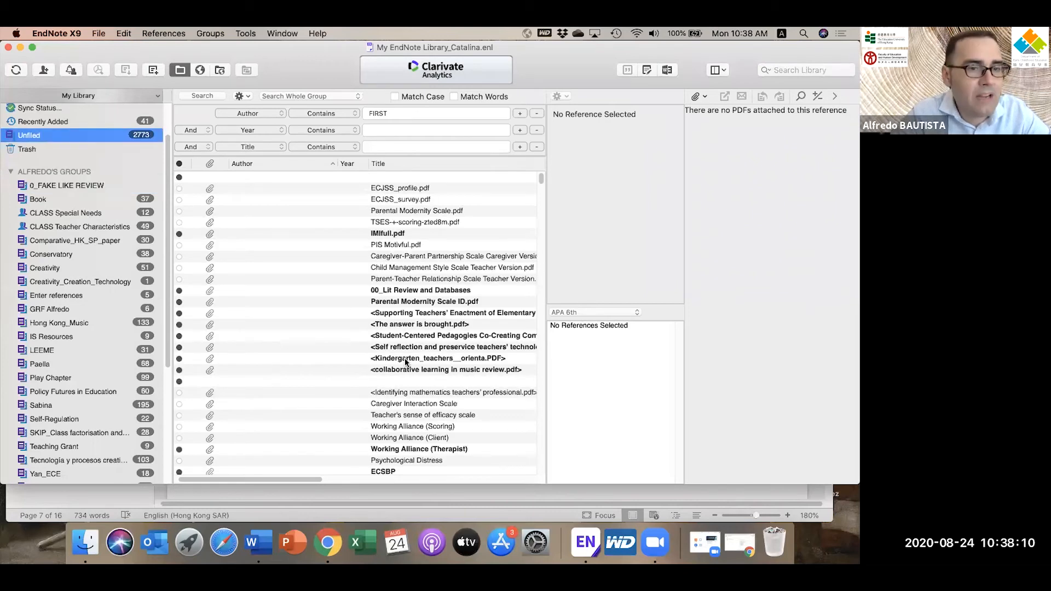
{"action": "scroll", "coordinate": [406, 361], "scroll_direction": "down", "scroll_amount": 3}
{"action": "scroll", "coordinate": [130, 210], "scroll_direction": "down", "scroll_amount": 3}
{"action": "scroll", "coordinate": [130, 209], "scroll_direction": "up", "scroll_amount": 4}
{"action": "scroll", "coordinate": [64, 209], "scroll_direction": "up", "scroll_amount": 1}
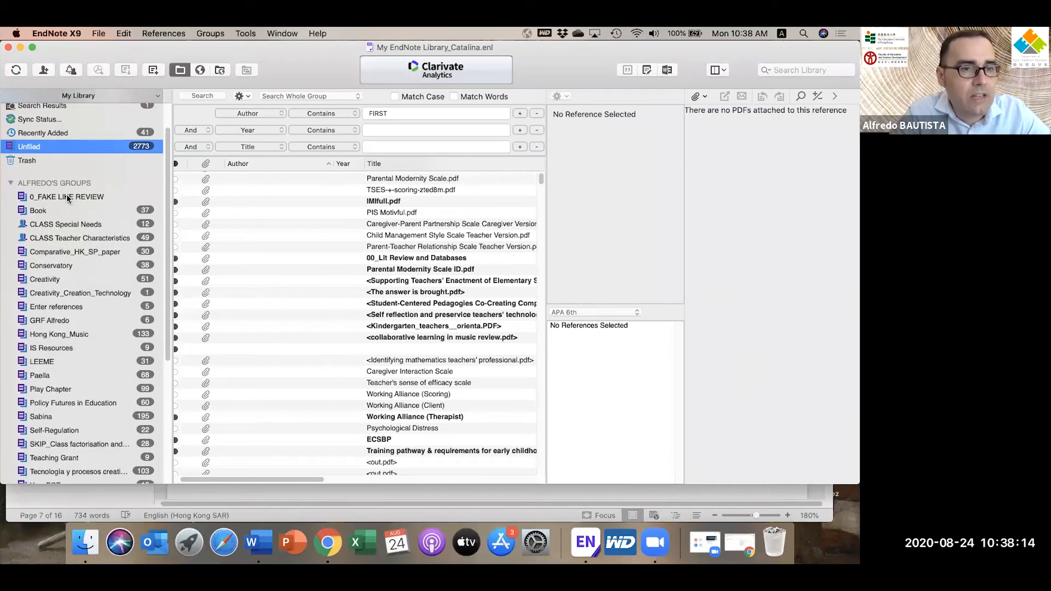
{"action": "left_click", "coordinate": [67, 198]}
{"action": "scroll", "coordinate": [54, 164], "scroll_direction": "up", "scroll_amount": 3}
Step: From All References, add the 2005 article "Early childhood education: Investing in quality makes sense" to the 0_FAKE LIKE REVIEW group
{"action": "left_click", "coordinate": [45, 117]}
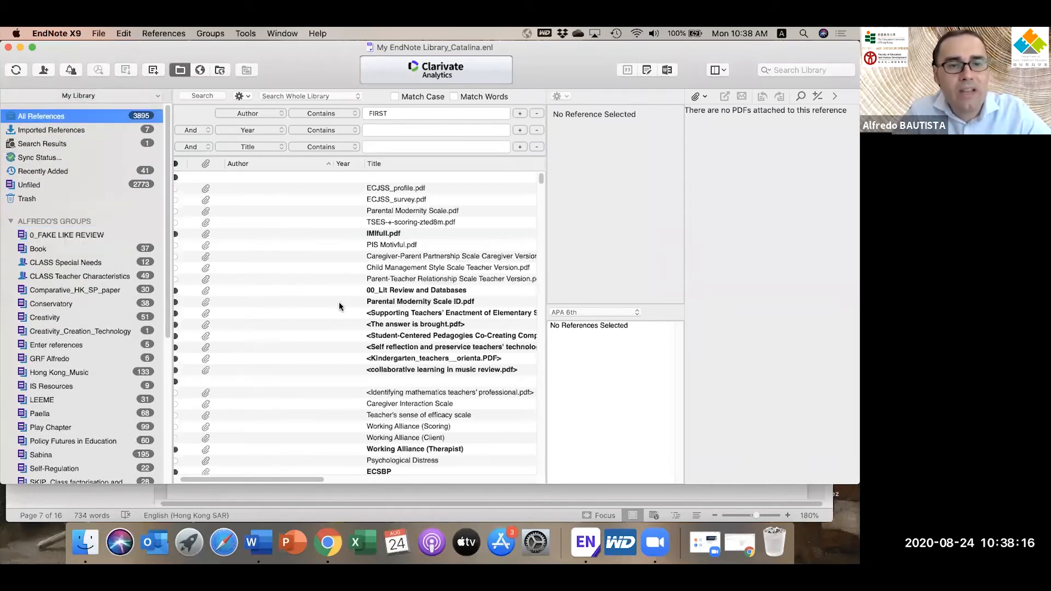
{"action": "scroll", "coordinate": [340, 304], "scroll_direction": "down", "scroll_amount": 10}
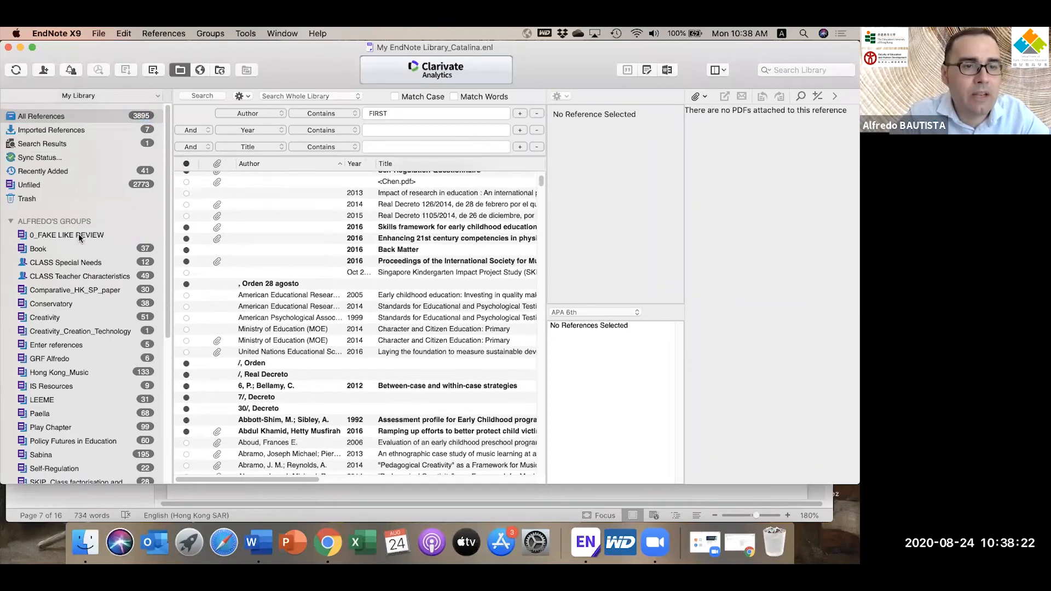
{"action": "left_click", "coordinate": [278, 307]}
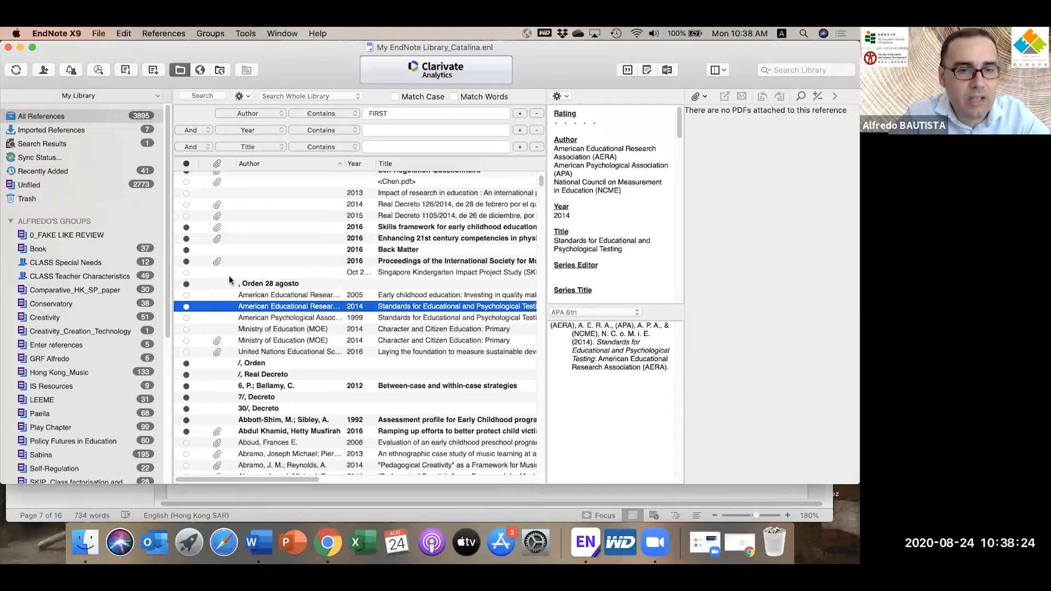
{"action": "left_click_drag", "start_coordinate": [335, 295], "coordinate": [99, 236]}
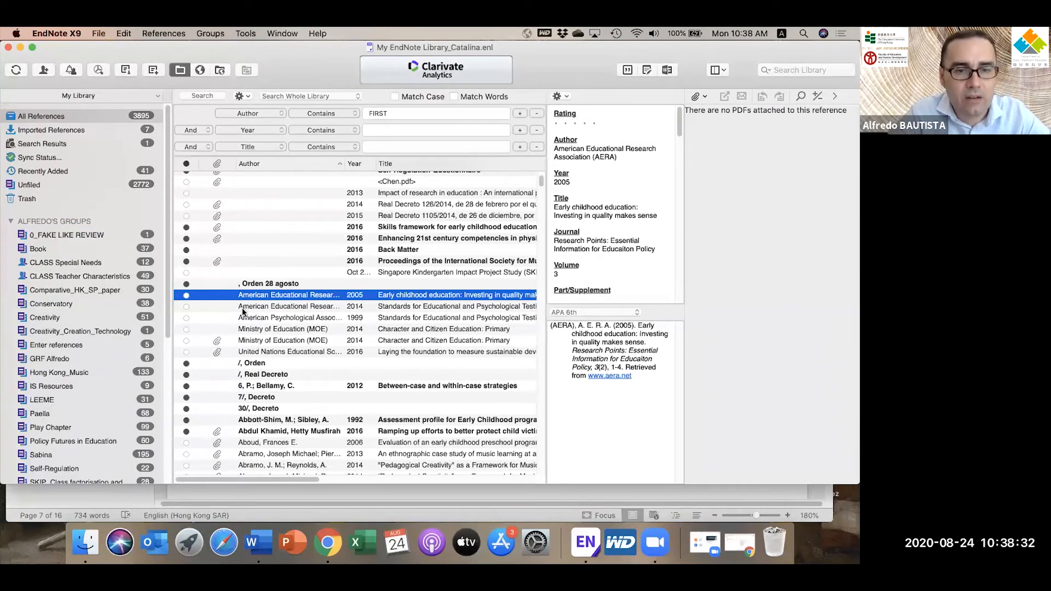
Step: Add the 2013 ethnographic case study of music learning at a school for the blind to the 0_FAKE LIKE REVIEW group
{"action": "left_click", "coordinate": [257, 340]}
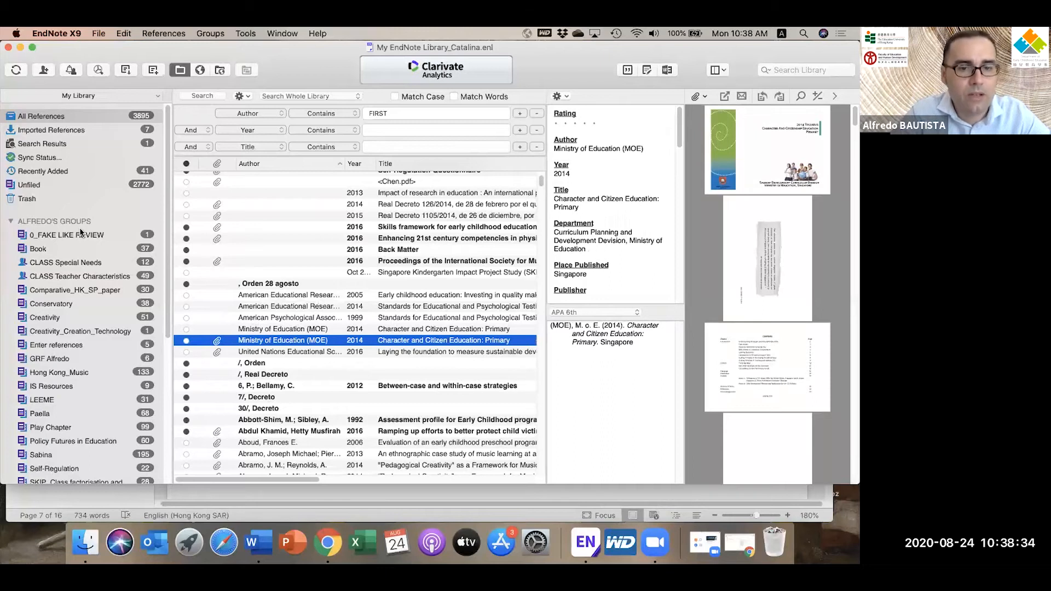
{"action": "key", "text": "Up"}
{"action": "key", "text": "Up"}
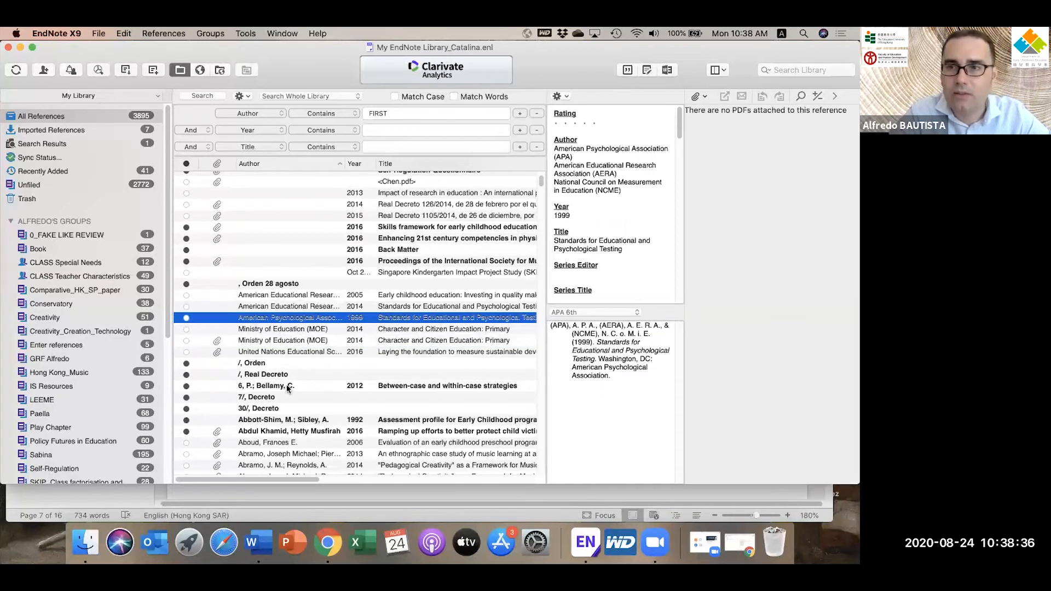
{"action": "scroll", "coordinate": [287, 388], "scroll_direction": "down", "scroll_amount": 5}
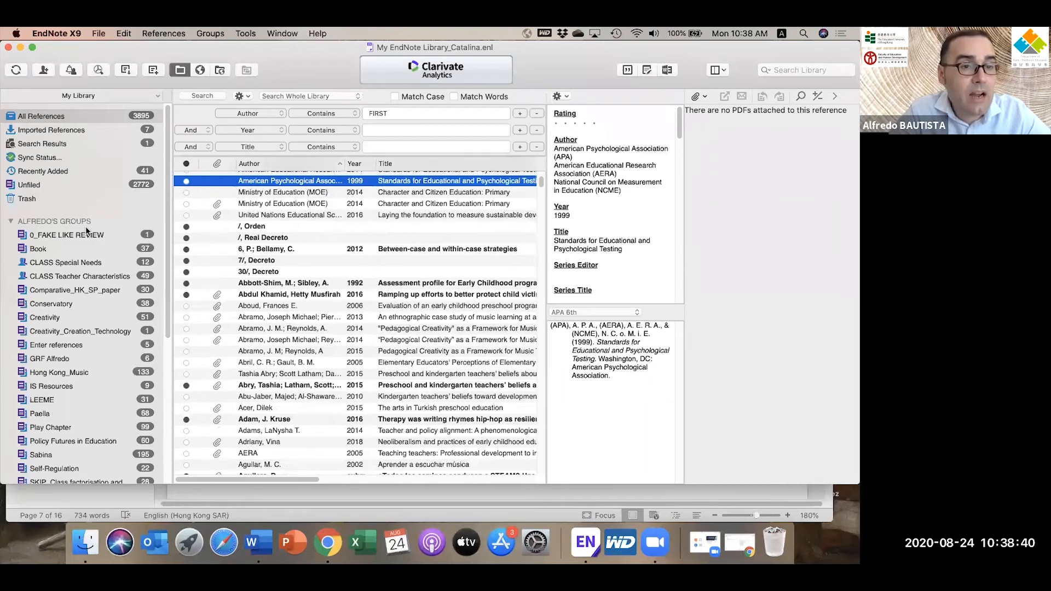
{"action": "left_click_drag", "start_coordinate": [234, 314], "coordinate": [99, 235]}
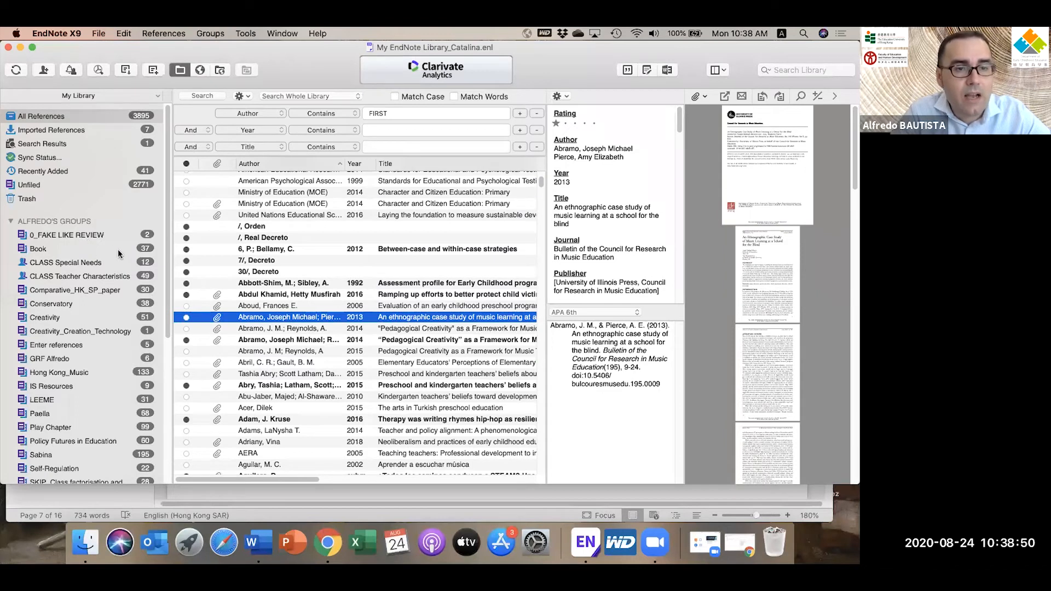
Step: Try selecting several consecutive references, from the 2015 preschool and kindergarten teachers' beliefs article through the 2005 AERA "Teaching teachers" article
{"action": "scroll", "coordinate": [112, 304], "scroll_direction": "down", "scroll_amount": 2}
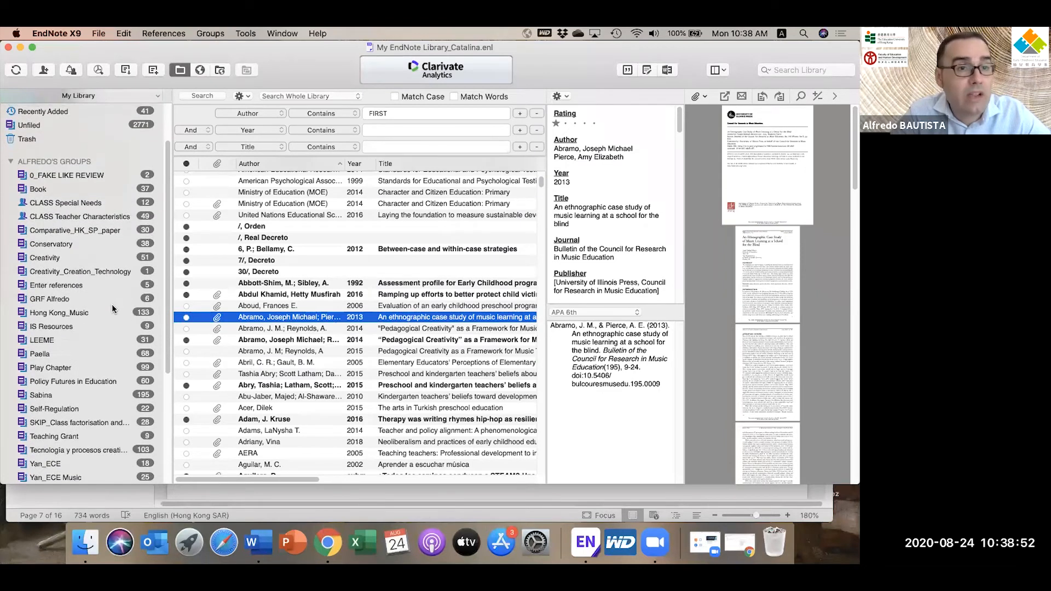
{"action": "scroll", "coordinate": [112, 304], "scroll_direction": "up", "scroll_amount": 2}
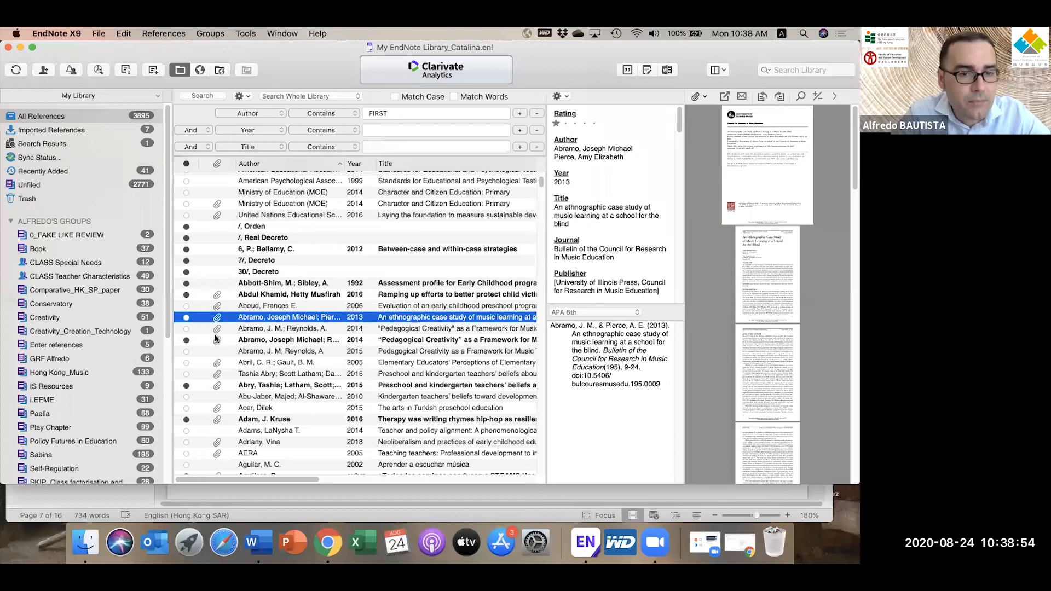
{"action": "left_click", "coordinate": [307, 330], "text": "shift"}
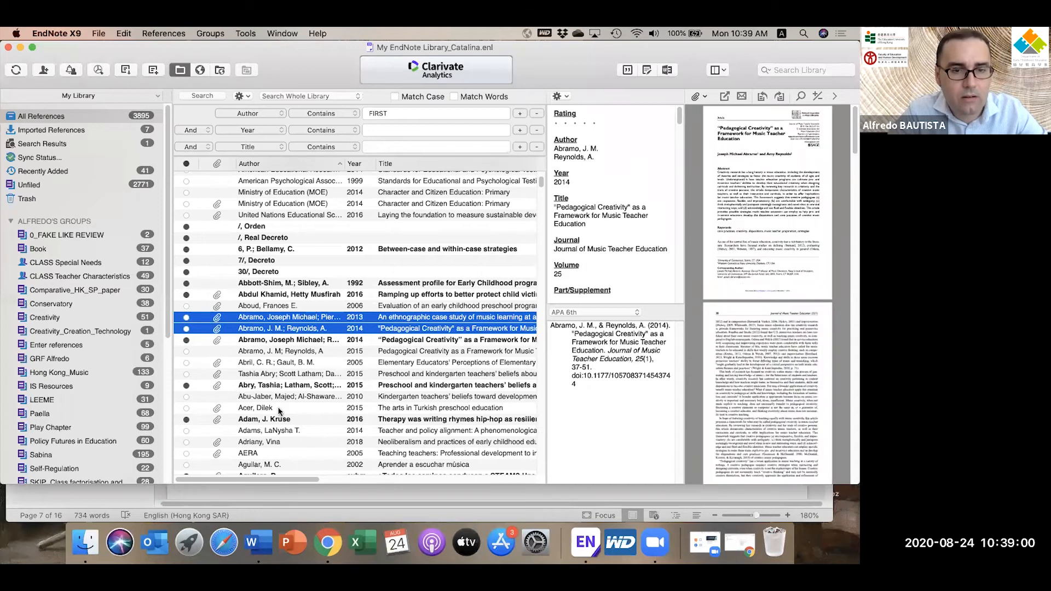
{"action": "left_click", "coordinate": [285, 428]}
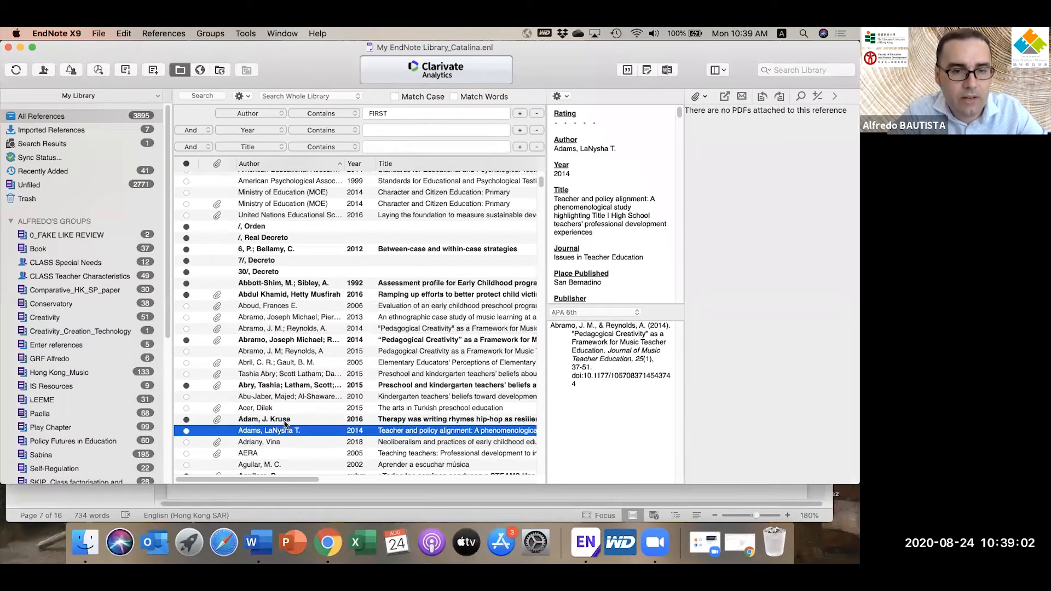
{"action": "key", "text": "Down"}
{"action": "key", "text": "Down"}
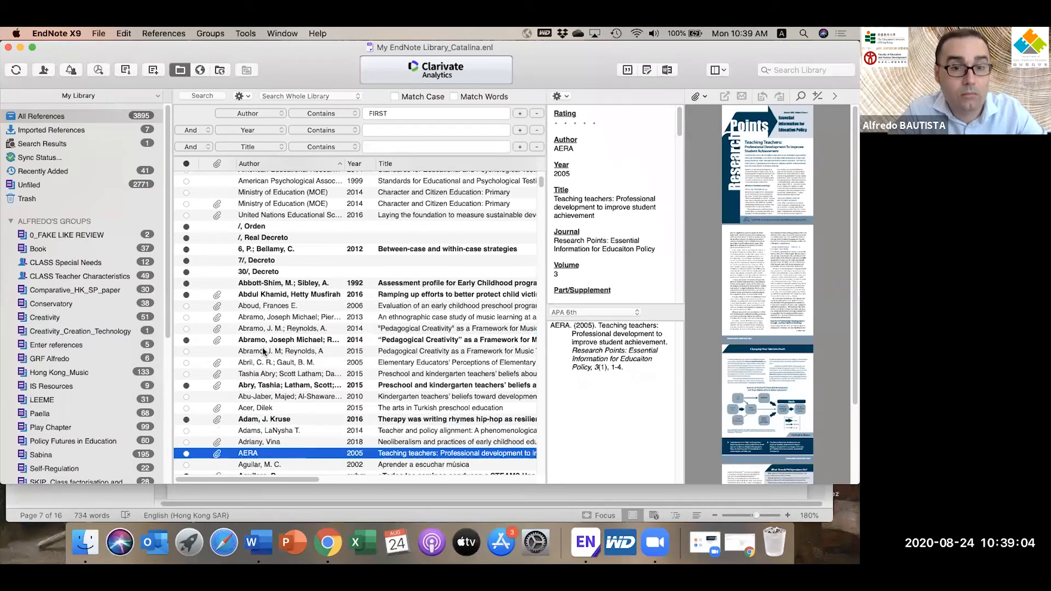
{"action": "left_click", "coordinate": [188, 386], "text": "shift"}
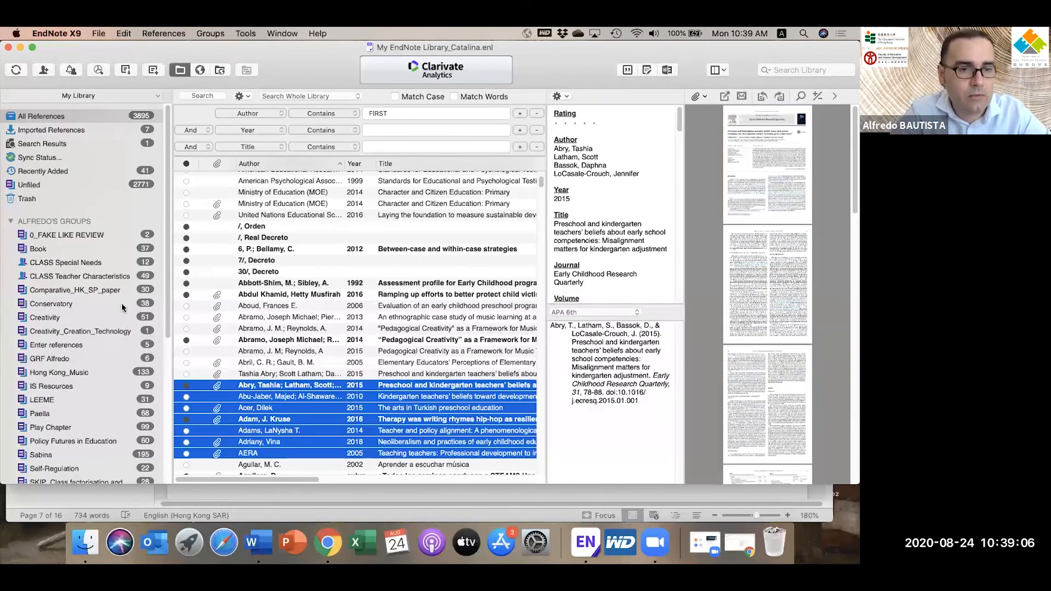
Step: Add the unread 2014 article "Pedagogical Creativity" as a Framework for Music Teacher Education to 0_FAKE LIKE REVIEW and check the group list
{"action": "left_click", "coordinate": [200, 340]}
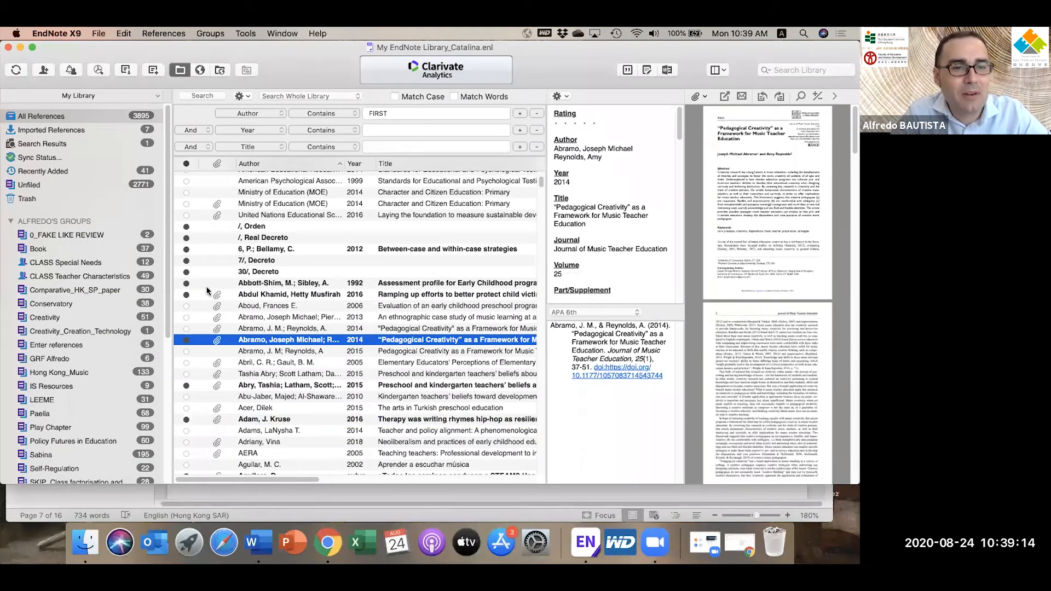
{"action": "left_click_drag", "start_coordinate": [115, 238], "coordinate": [88, 233]}
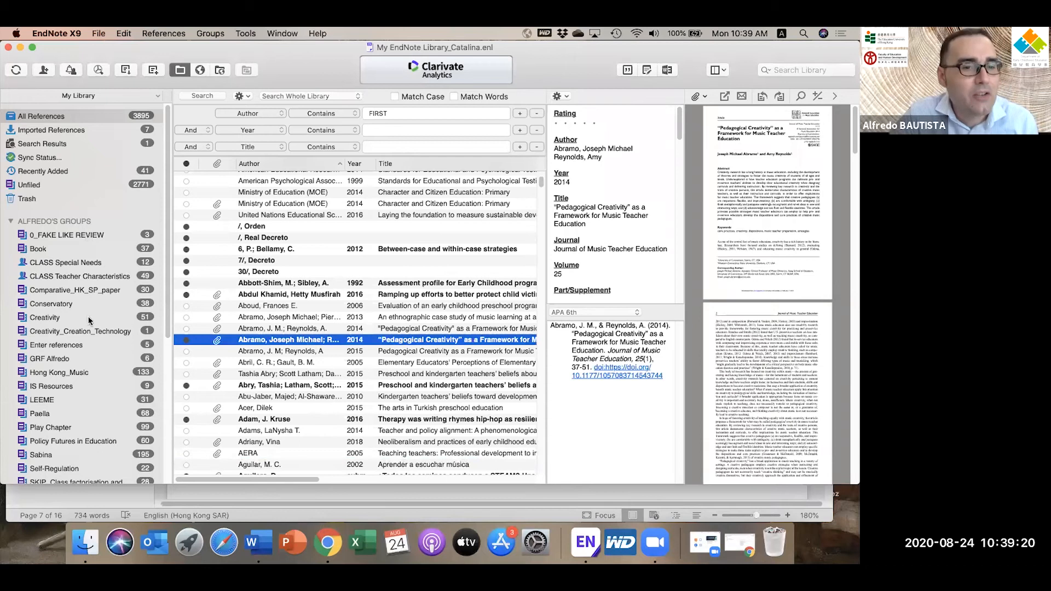
{"action": "scroll", "coordinate": [165, 238], "scroll_direction": "down", "scroll_amount": 3}
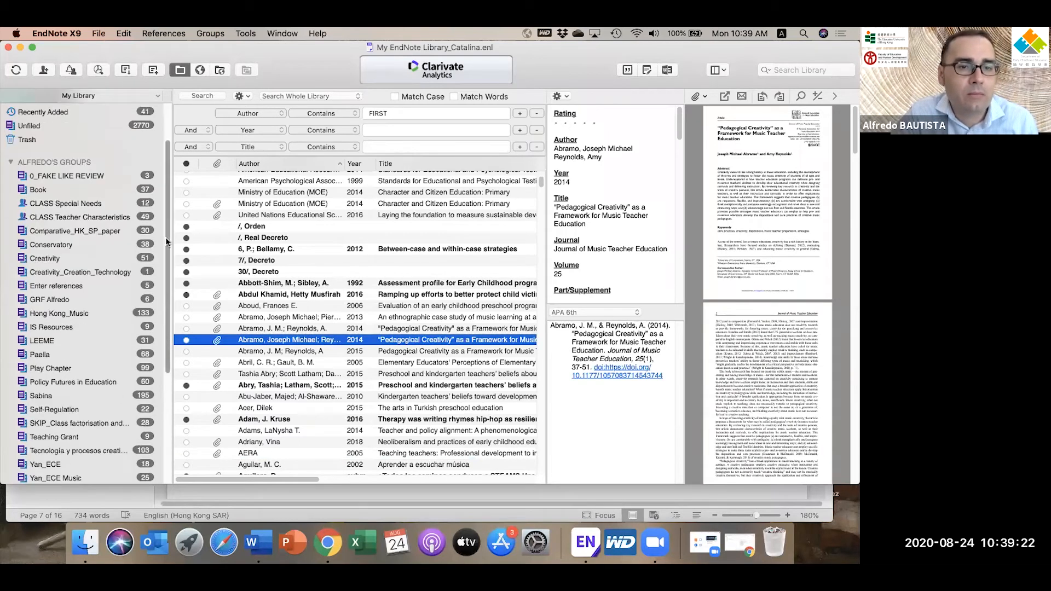
{"action": "left_click_drag", "start_coordinate": [165, 323], "coordinate": [165, 199]}
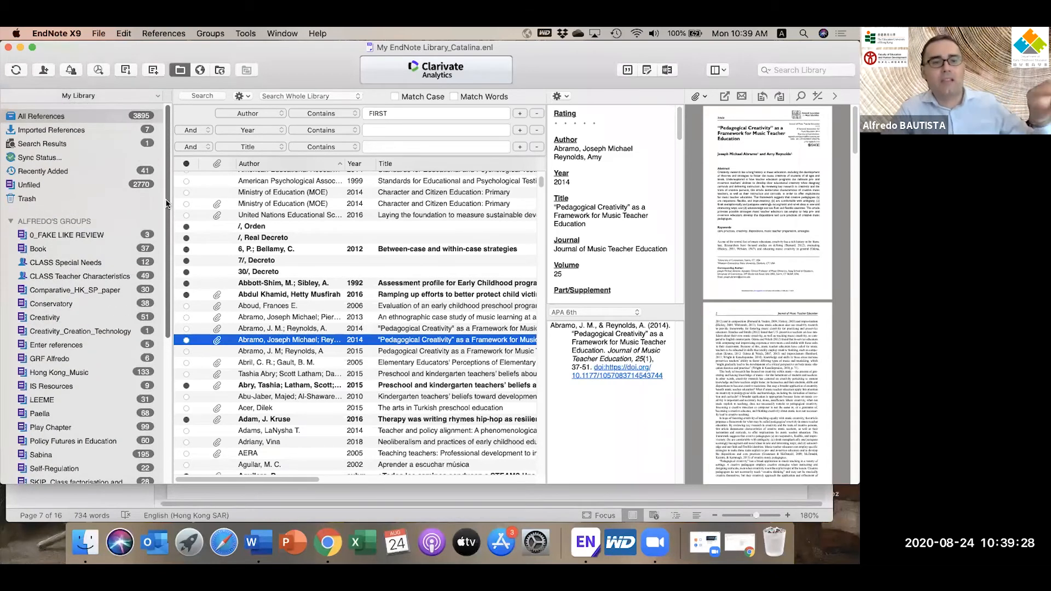
Step: Switch to the EndNote Workshop Word document and review section 4, Attachments (PDF, Word), at 210% zoom
{"action": "left_click", "coordinate": [352, 497]}
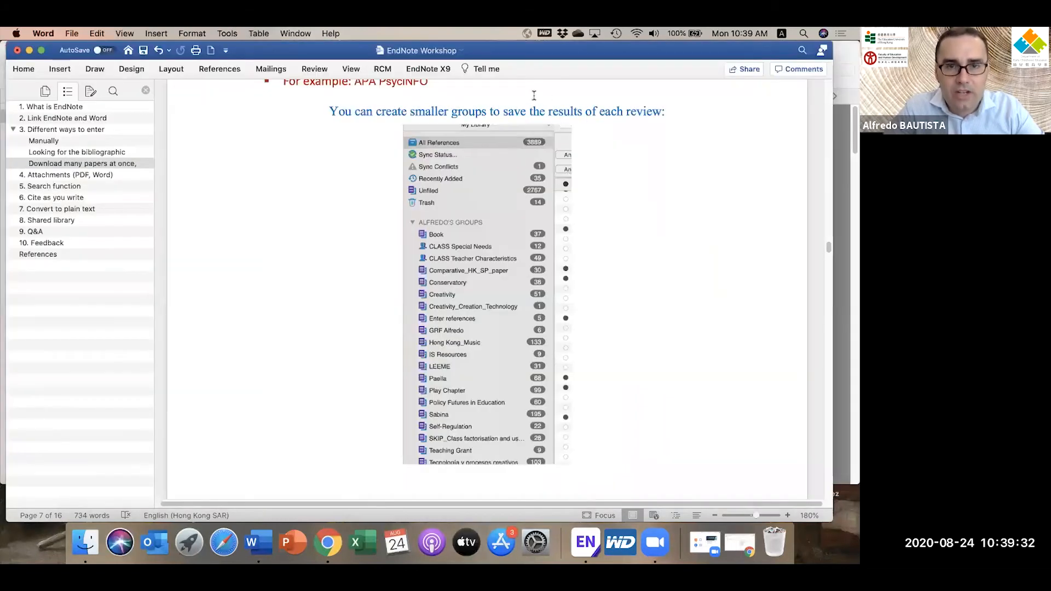
{"action": "left_click", "coordinate": [104, 177]}
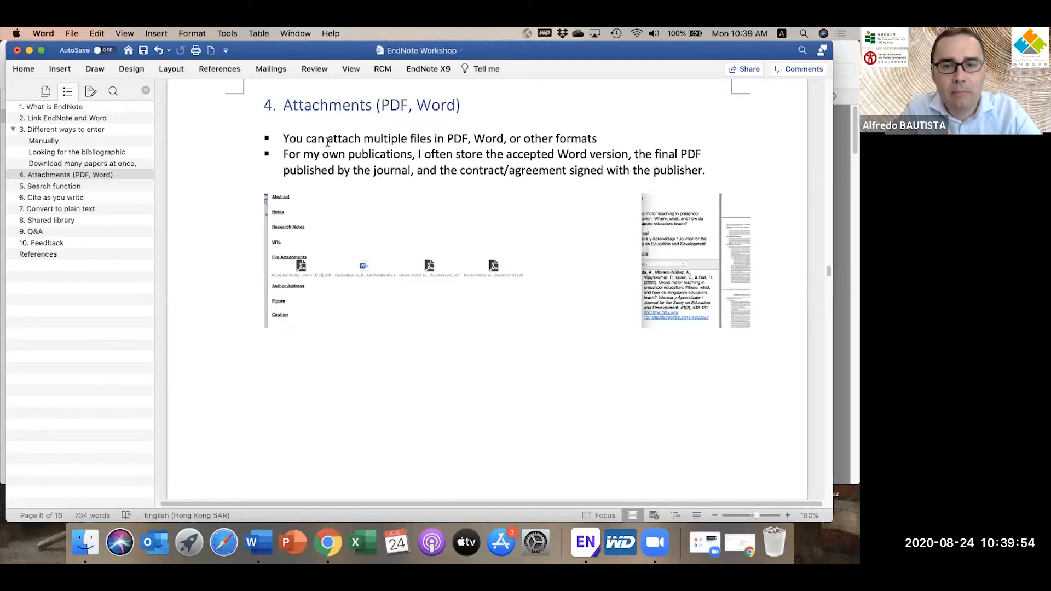
{"action": "left_click", "coordinate": [788, 516]}
{"action": "left_click", "coordinate": [788, 515]}
{"action": "left_click", "coordinate": [788, 516]}
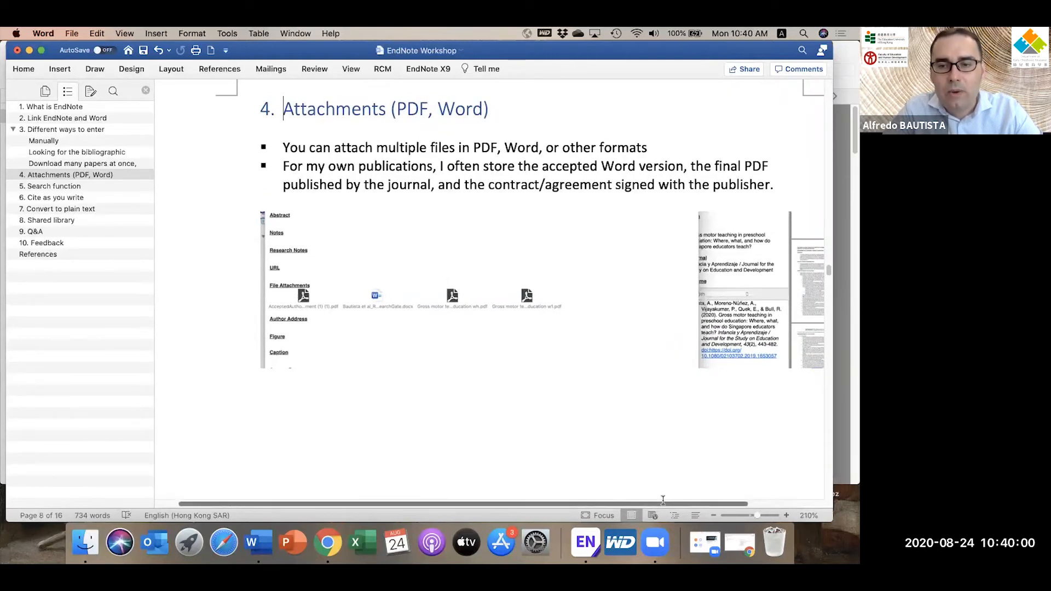
{"action": "scroll", "coordinate": [663, 500], "scroll_direction": "right", "scroll_amount": 3}
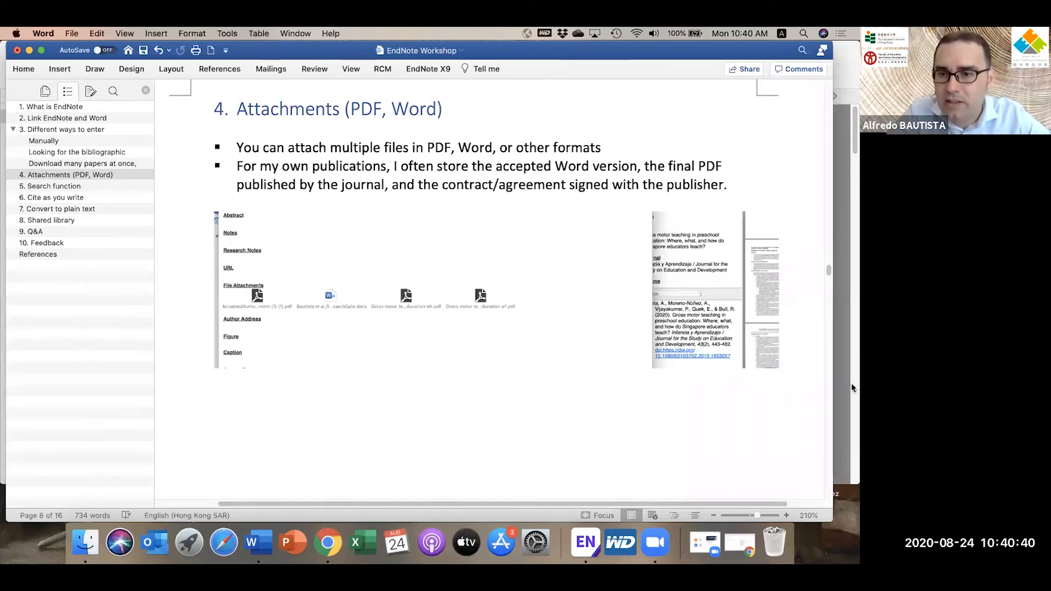
Step: Return to EndNote, search the whole library by two co-authors' surnames in Author fields, and select the 2020 gross motor teaching article
{"action": "left_click", "coordinate": [847, 422]}
{"action": "double_click", "coordinate": [411, 113]}
{"action": "type", "text": "BAUTISTA"}
{"action": "left_click", "coordinate": [392, 131]}
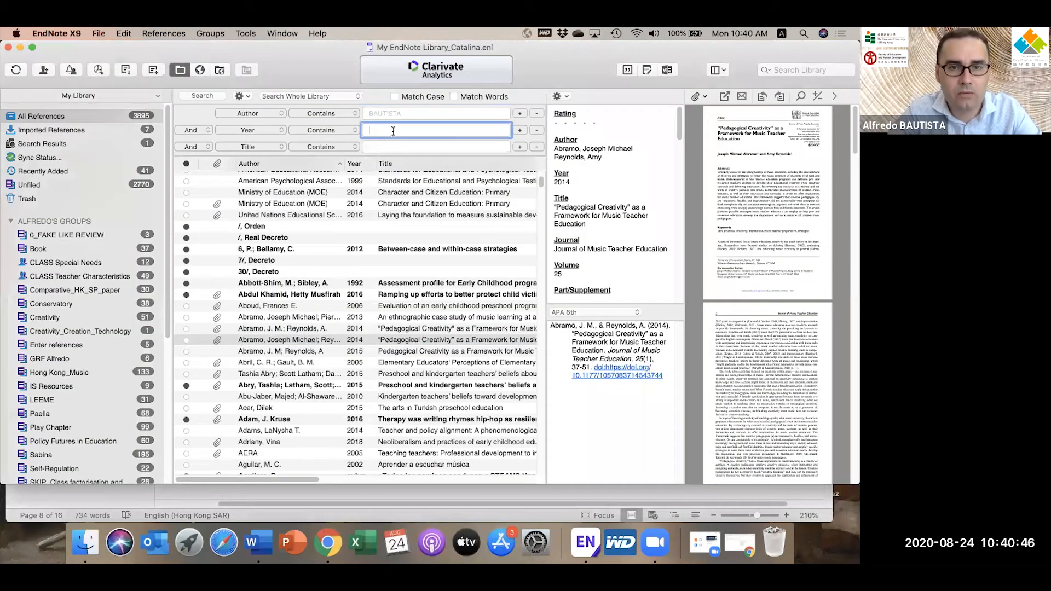
{"action": "type", "text": "BULL"}
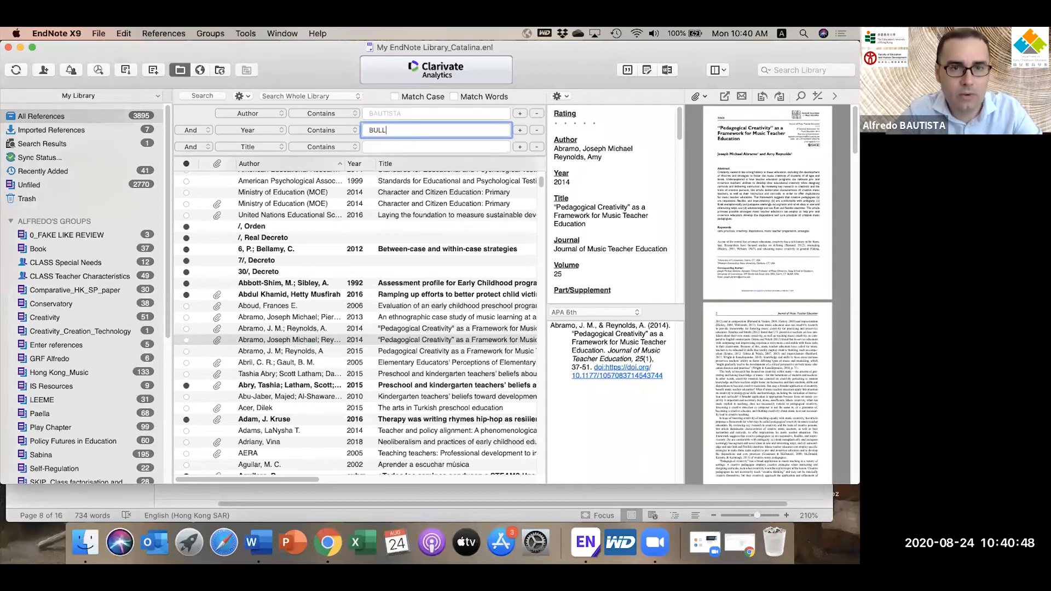
{"action": "left_click", "coordinate": [278, 128]}
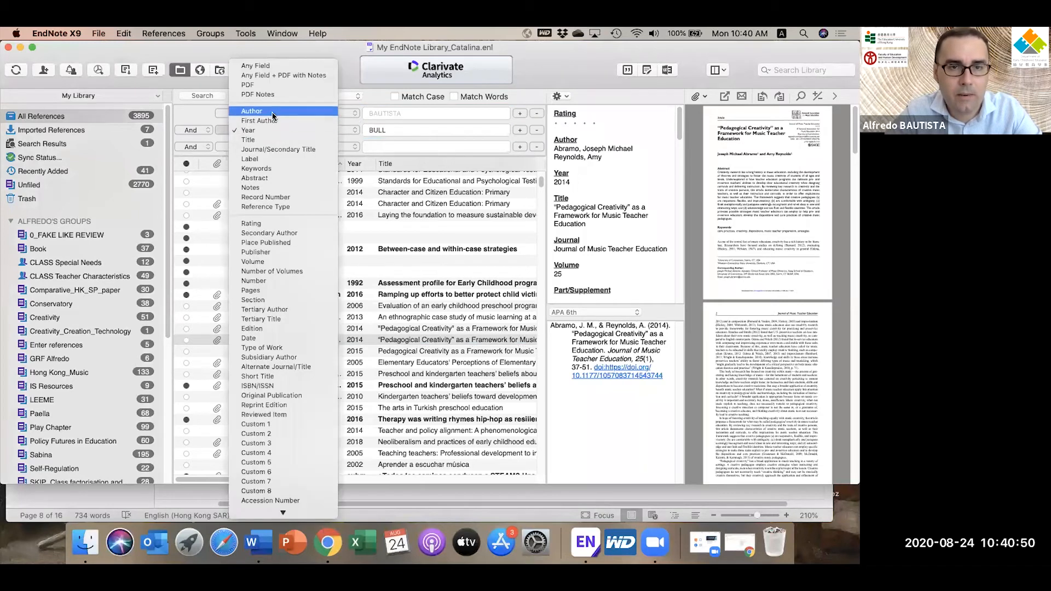
{"action": "left_click", "coordinate": [249, 120]}
{"action": "double_click", "coordinate": [392, 129]}
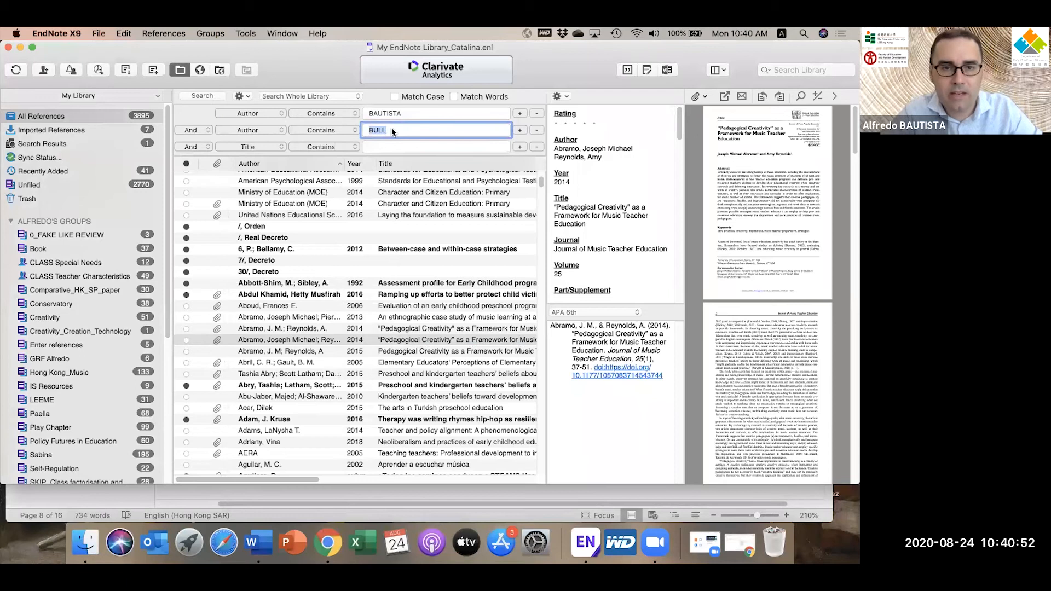
{"action": "key", "text": "Return"}
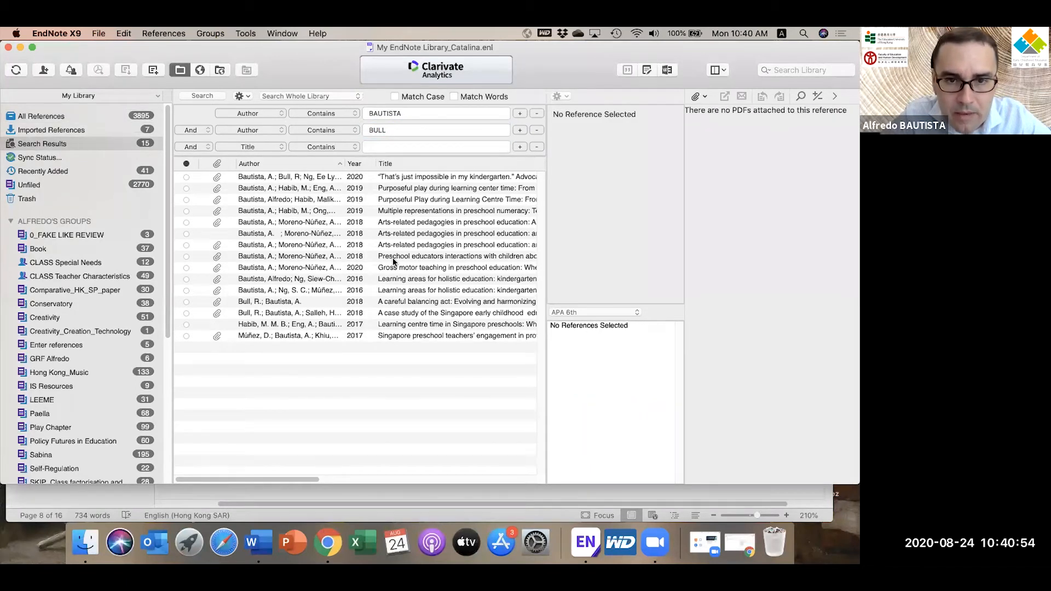
{"action": "left_click", "coordinate": [402, 267]}
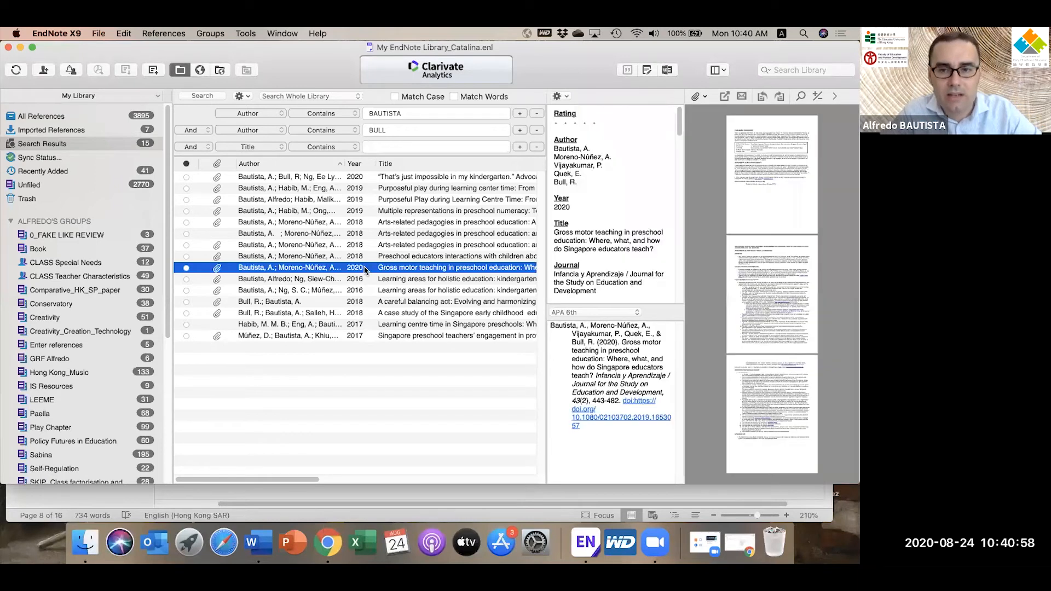
Step: Open the 2020 gross motor teaching reference, examine its PDF and Word file attachments, and close the reference
{"action": "double_click", "coordinate": [327, 268]}
{"action": "scroll", "coordinate": [438, 378], "scroll_direction": "down", "scroll_amount": 10}
{"action": "scroll", "coordinate": [438, 378], "scroll_direction": "down", "scroll_amount": 5}
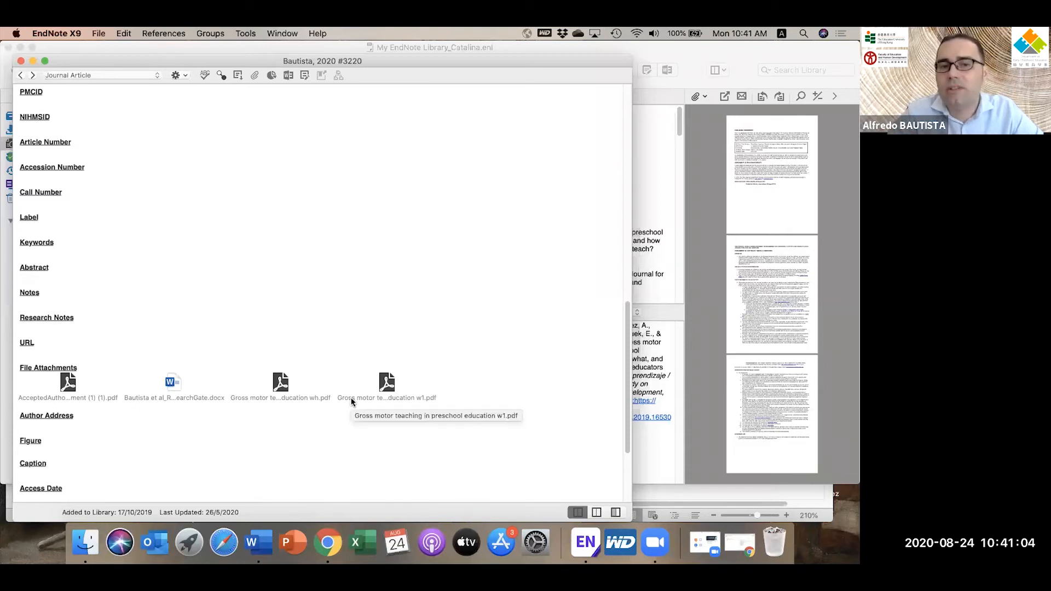
{"action": "left_click", "coordinate": [19, 61]}
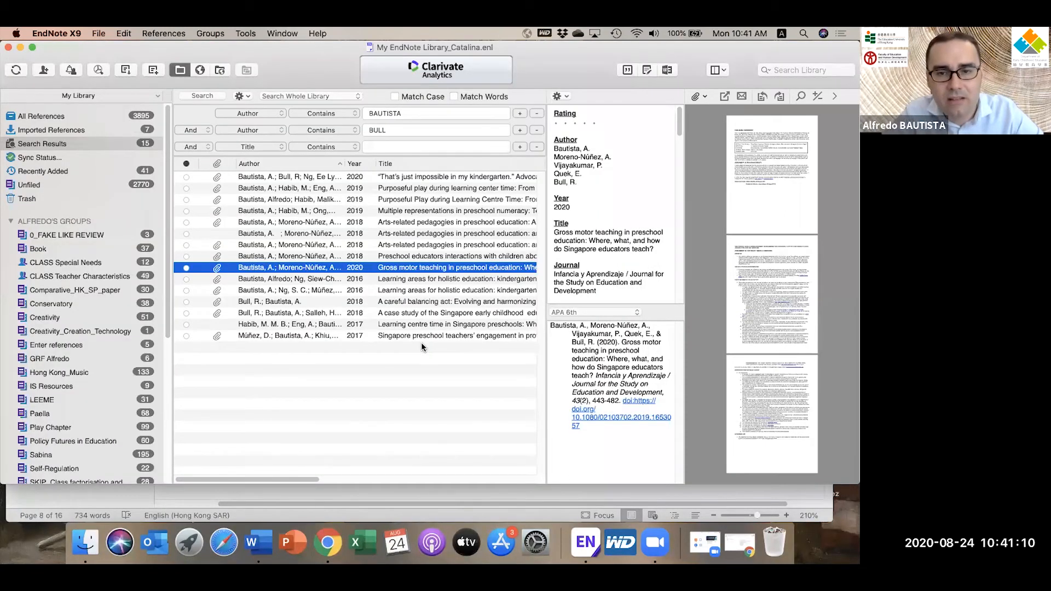
Step: Switch to the EndNote Workshop Word document and show section 5, Search function
{"action": "left_click", "coordinate": [518, 492]}
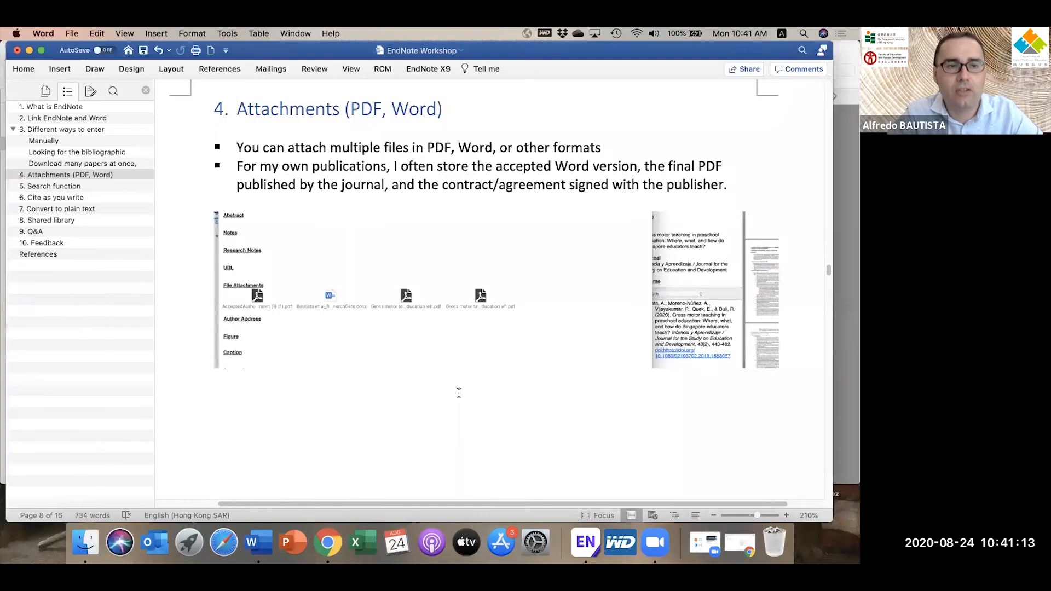
{"action": "left_click", "coordinate": [44, 188]}
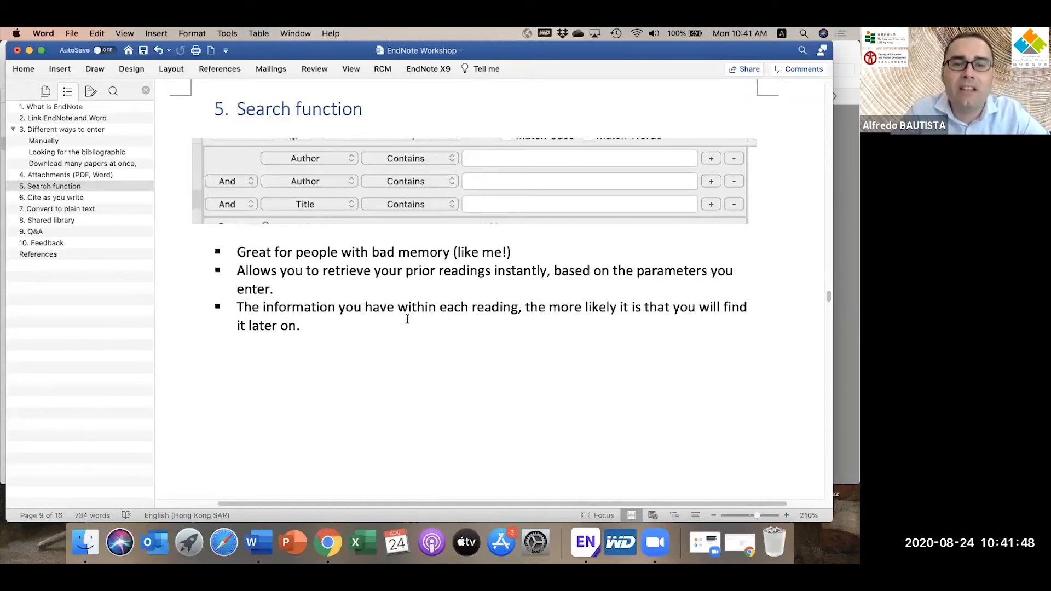
Step: Return to EndNote, widen the reference list, and search the whole library by a single researcher's surname in the Author field
{"action": "left_click", "coordinate": [852, 302]}
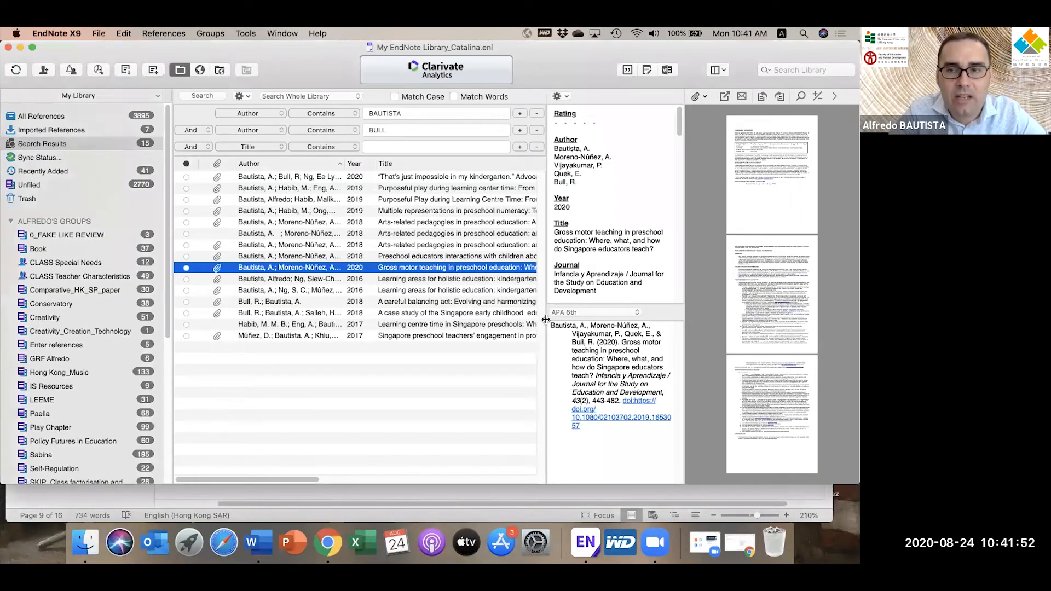
{"action": "left_click_drag", "start_coordinate": [684, 330], "coordinate": [722, 336]}
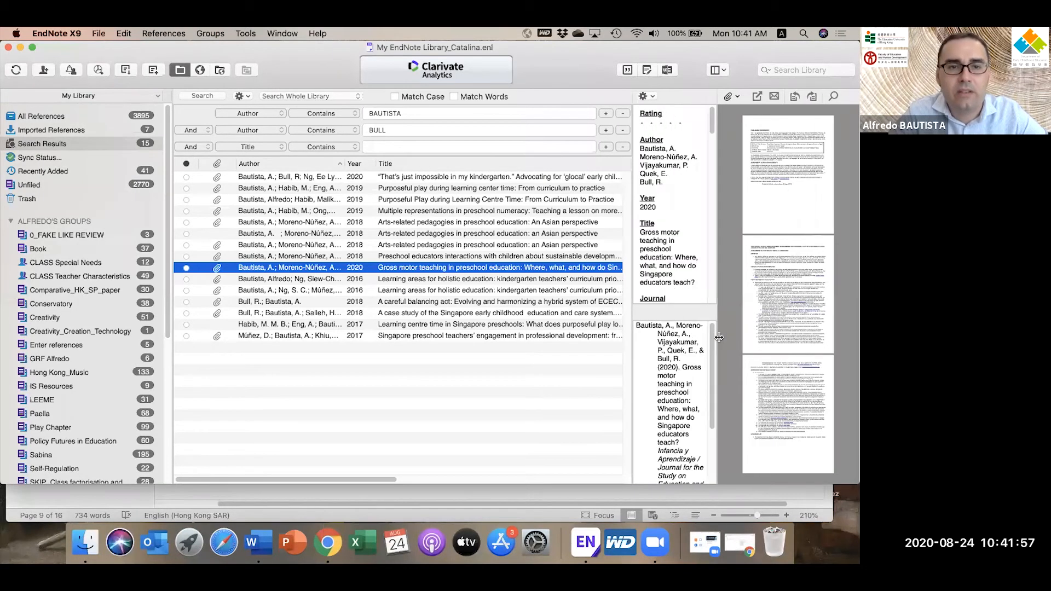
{"action": "double_click", "coordinate": [400, 130]}
{"action": "key", "text": "BackSpace"}
{"action": "double_click", "coordinate": [417, 113]}
{"action": "key", "text": "BackSpace"}
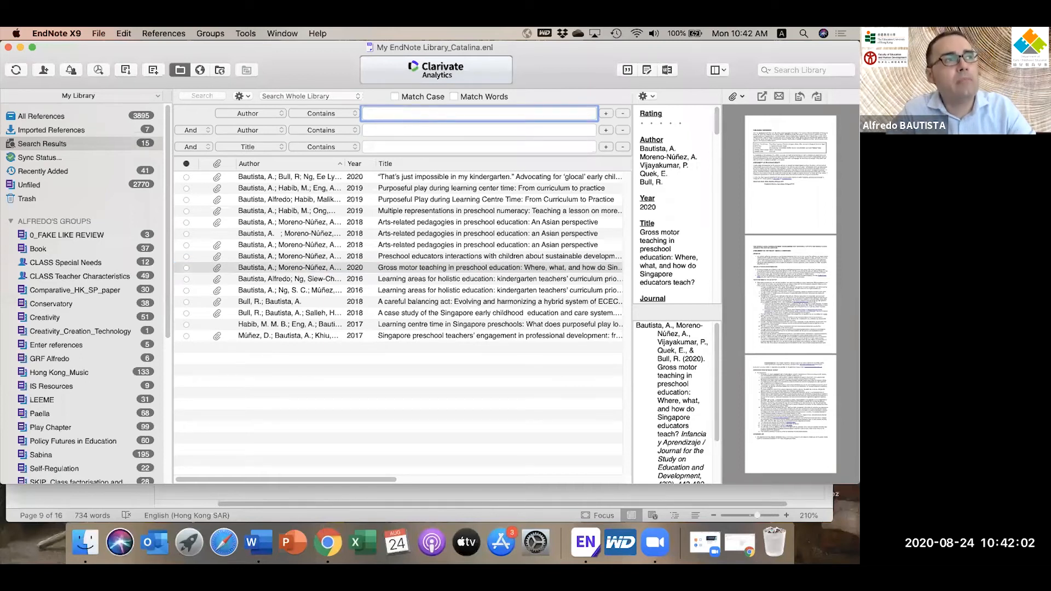
{"action": "type", "text": "conway"}
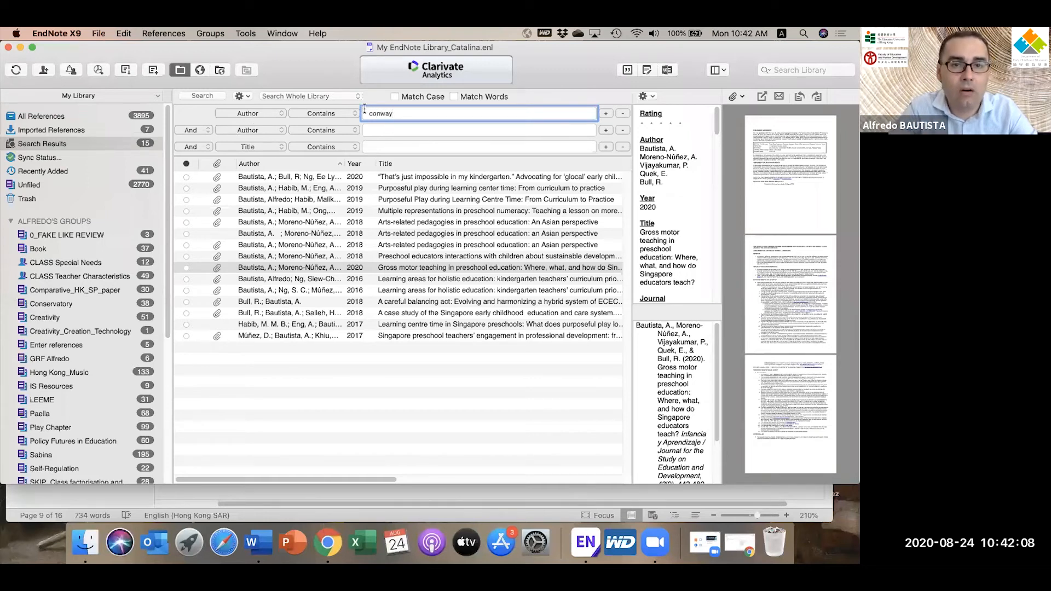
{"action": "key", "text": "Return"}
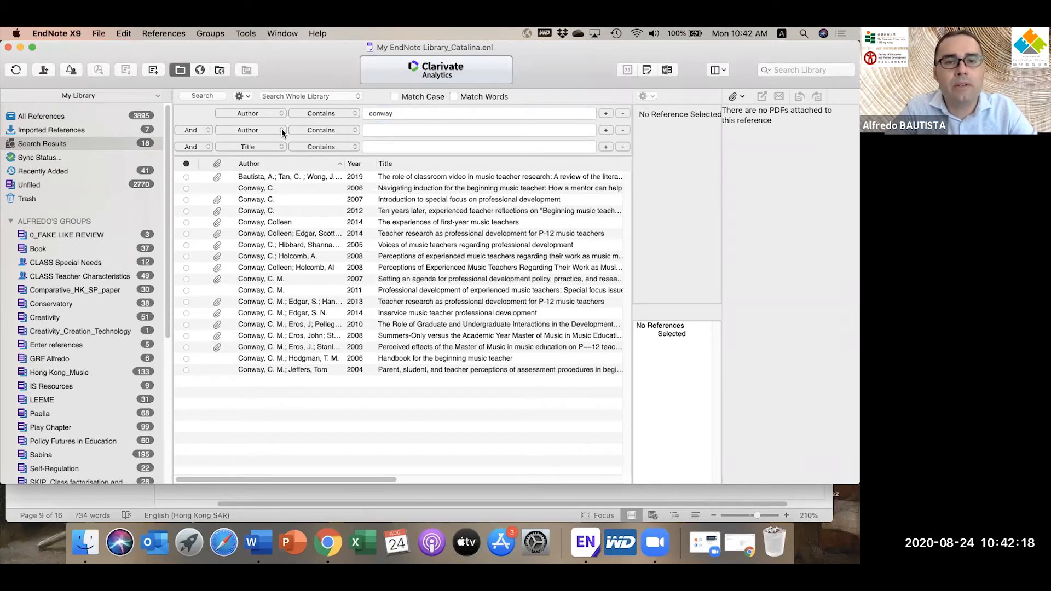
Step: Replace the author search term with "teacher education" and set that criterion's field to Year
{"action": "double_click", "coordinate": [400, 114]}
{"action": "key", "text": "BackSpace"}
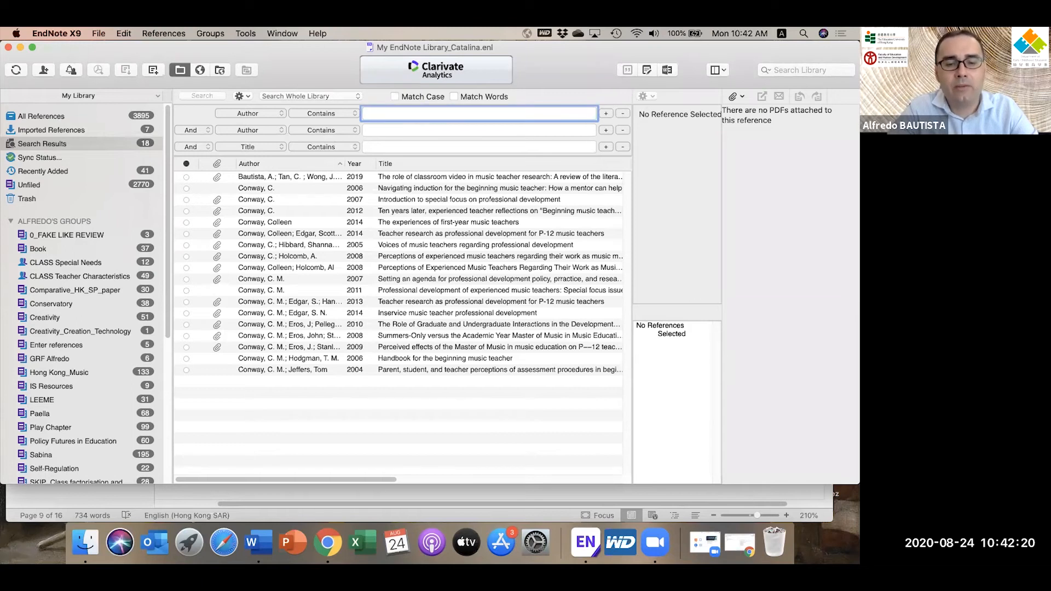
{"action": "type", "text": "teacher education"}
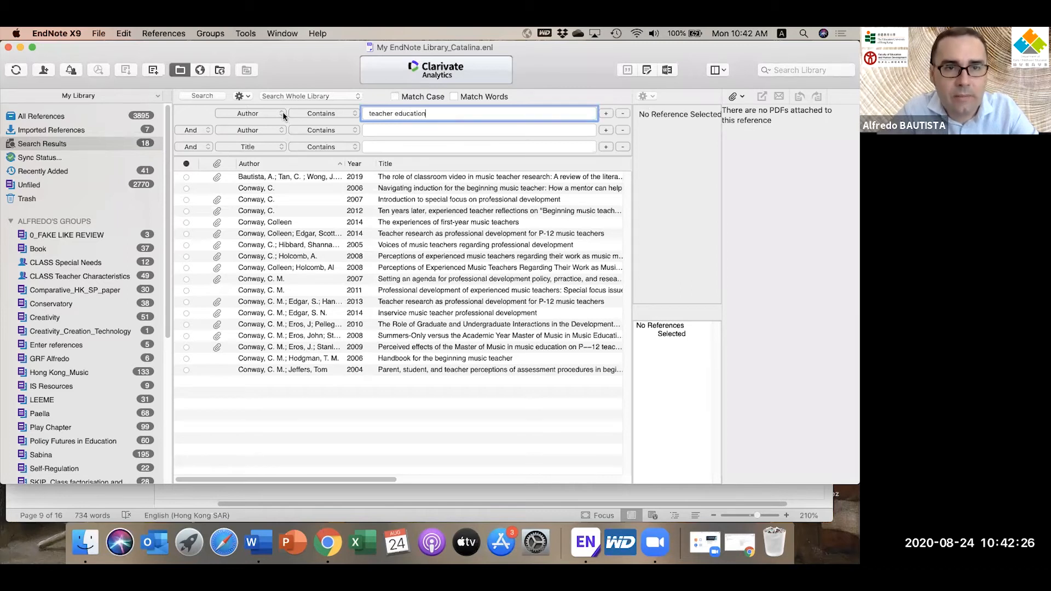
{"action": "left_click", "coordinate": [282, 112]}
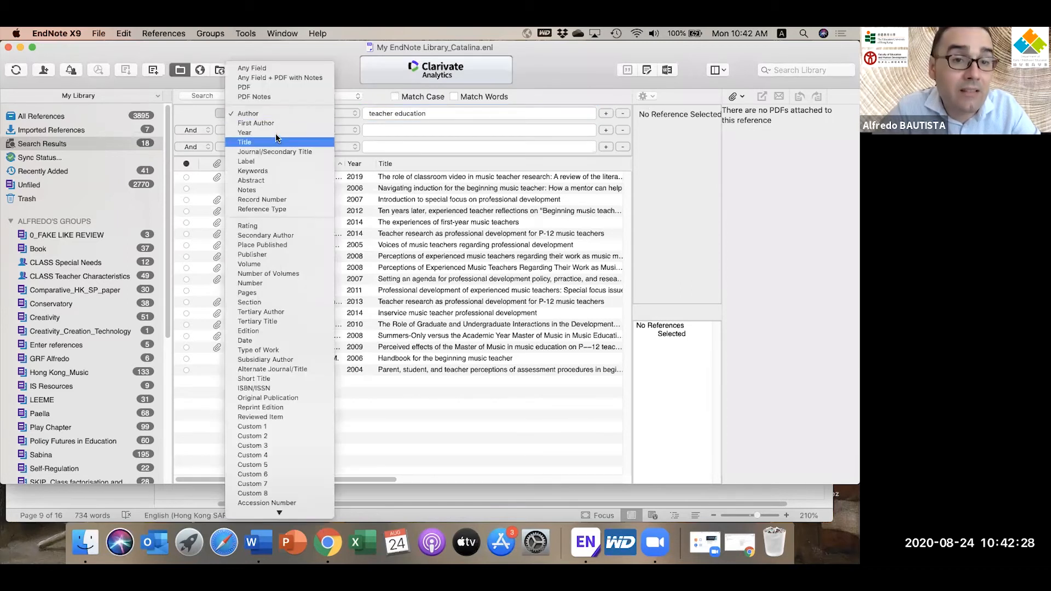
{"action": "left_click", "coordinate": [275, 133]}
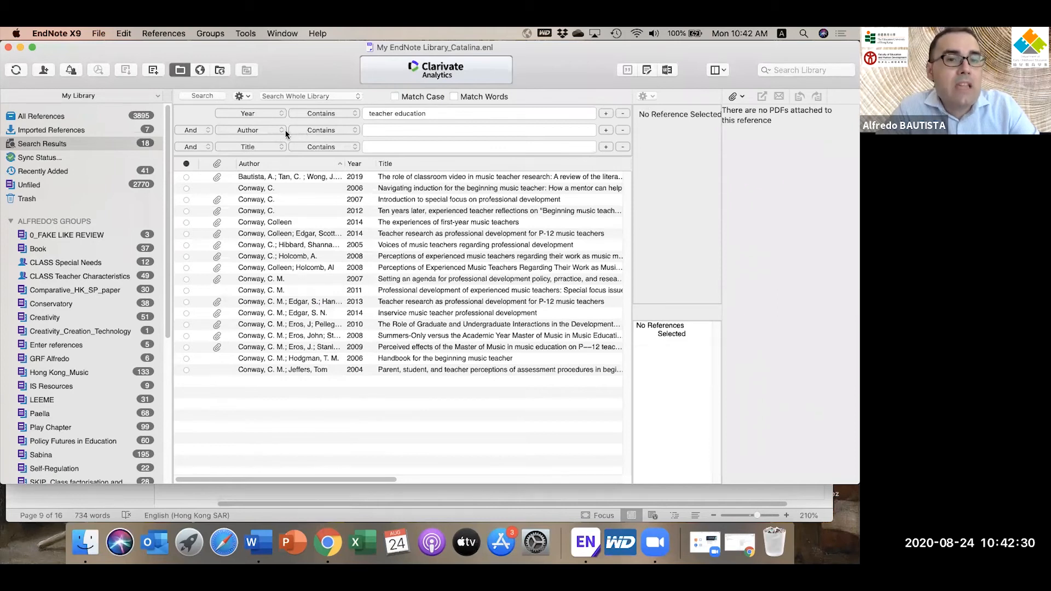
Step: Set the second search criterion to Keywords containing "beliefs"
{"action": "left_click", "coordinate": [281, 130]}
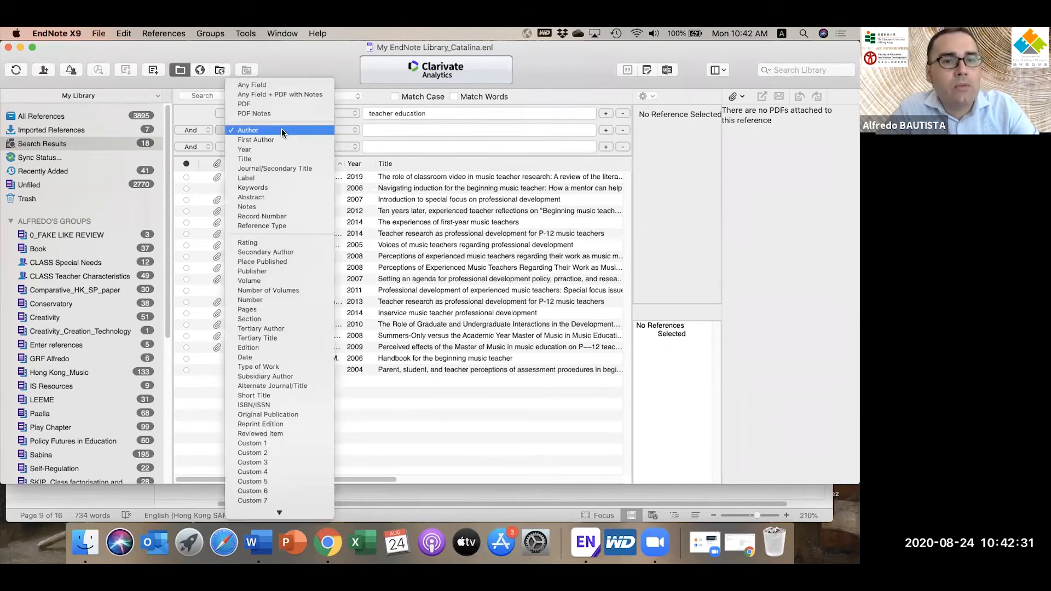
{"action": "left_click", "coordinate": [268, 186]}
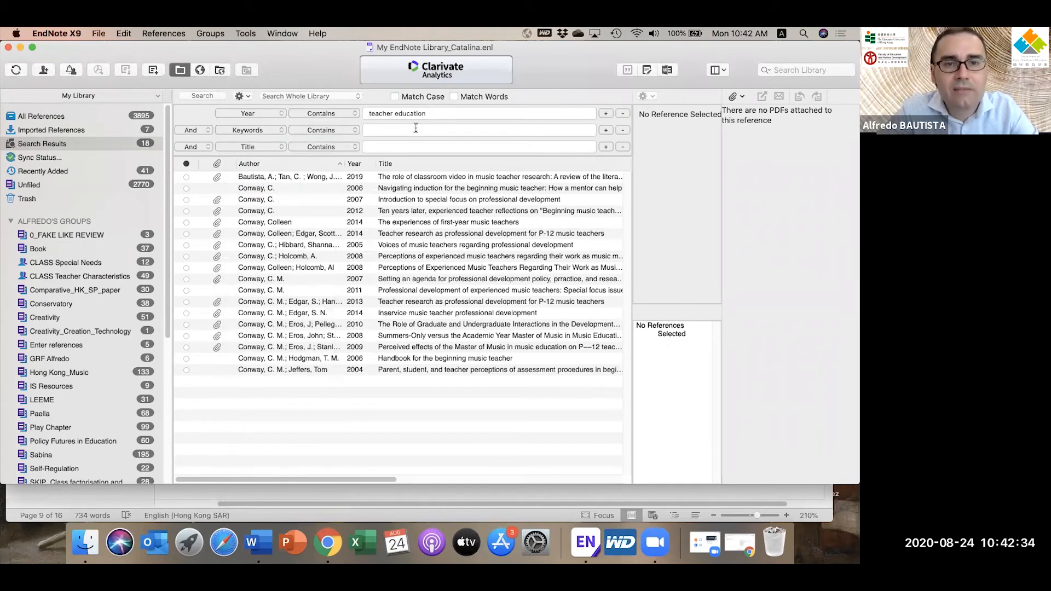
{"action": "left_click", "coordinate": [416, 127]}
{"action": "type", "text": "beliefs"}
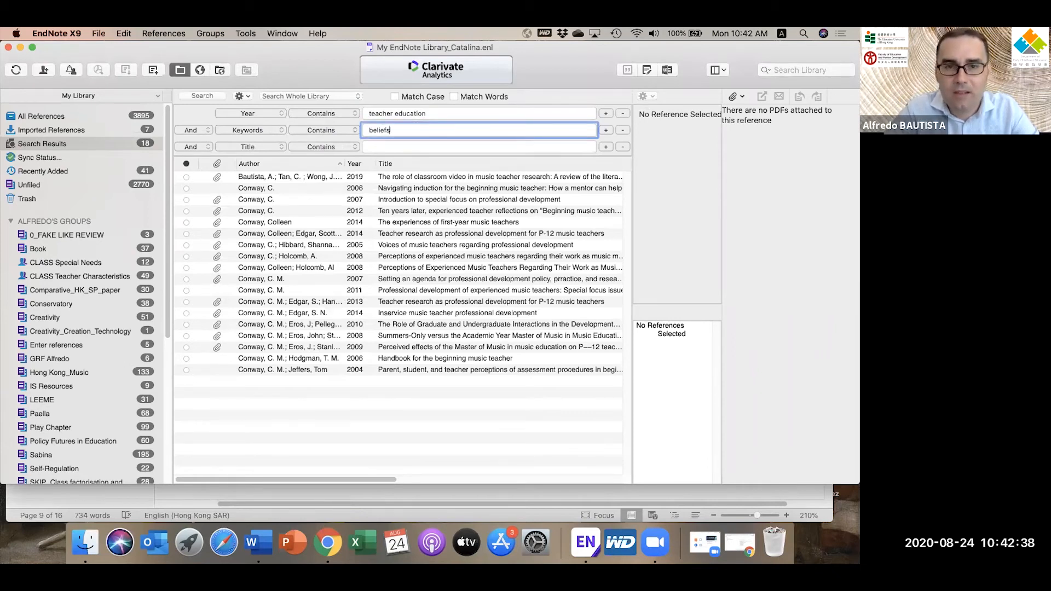
{"action": "key", "text": "Return"}
{"action": "left_click", "coordinate": [519, 146]}
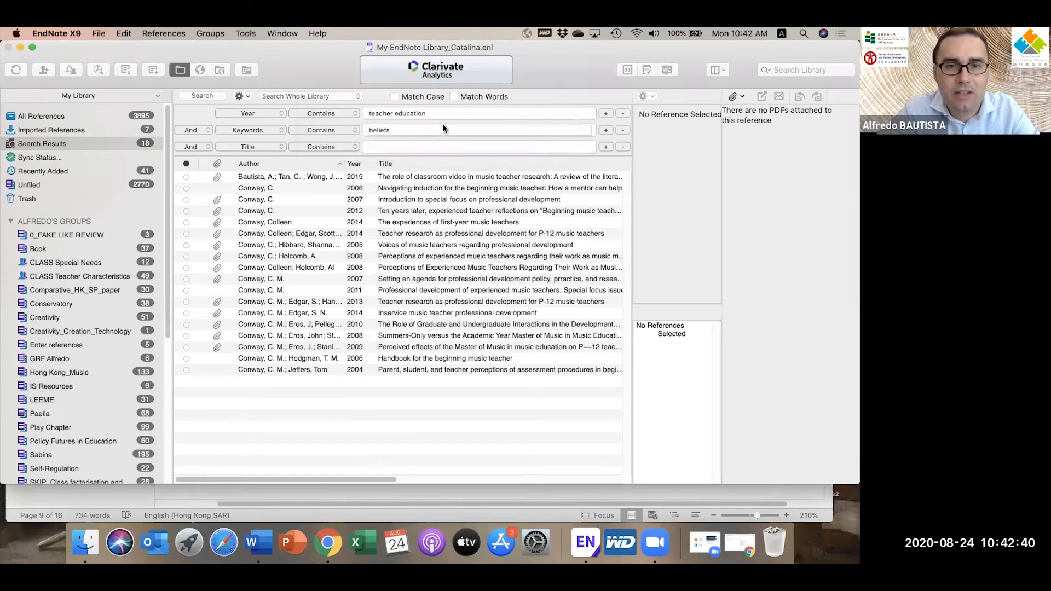
Step: Change the "teacher education" criterion's field to Abstract and run the search across the whole library
{"action": "left_click", "coordinate": [440, 117]}
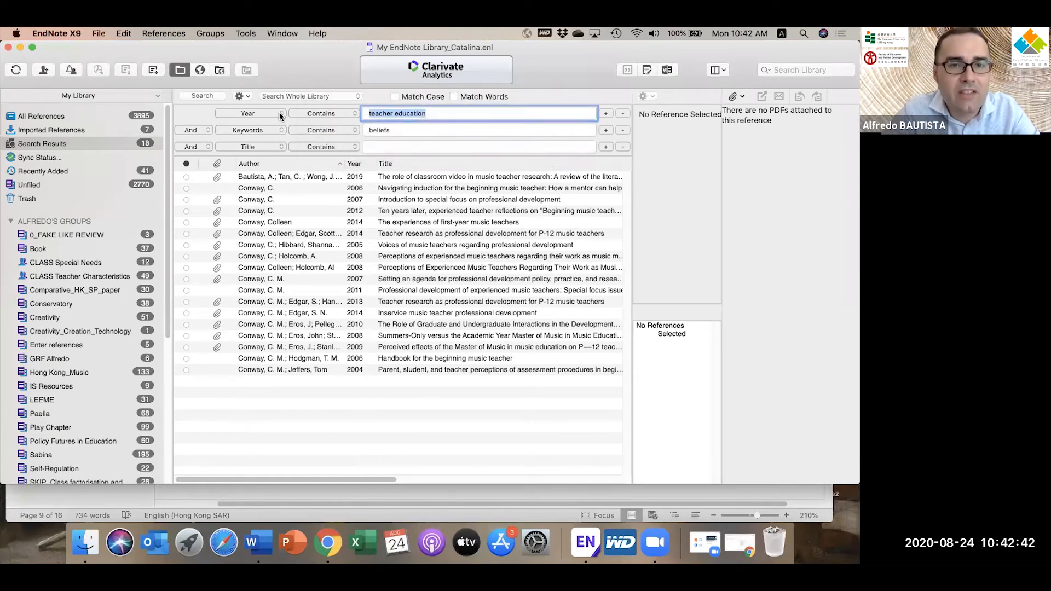
{"action": "left_click", "coordinate": [280, 114]}
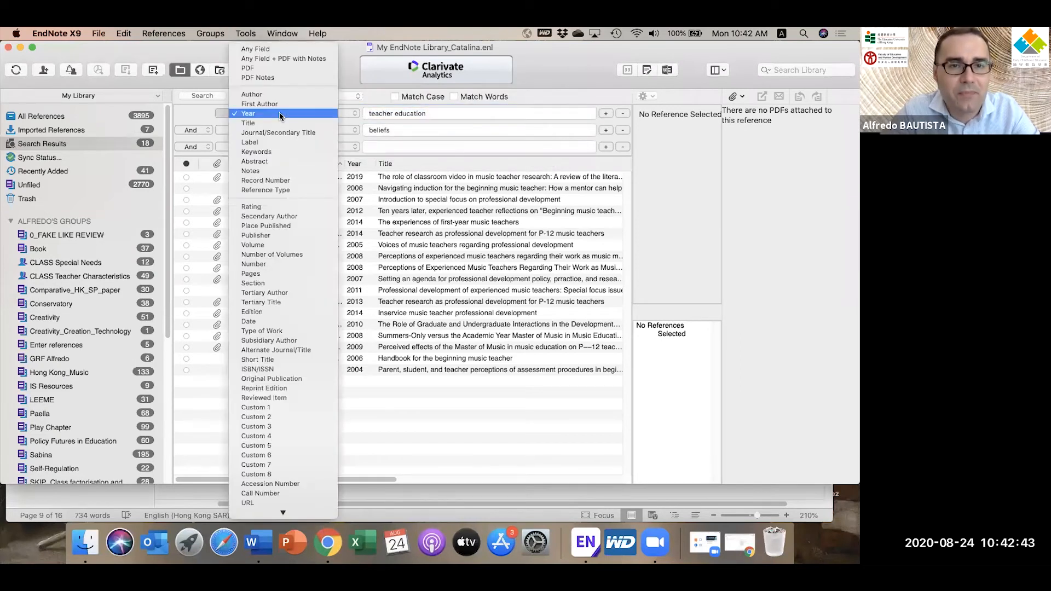
{"action": "left_click", "coordinate": [269, 160]}
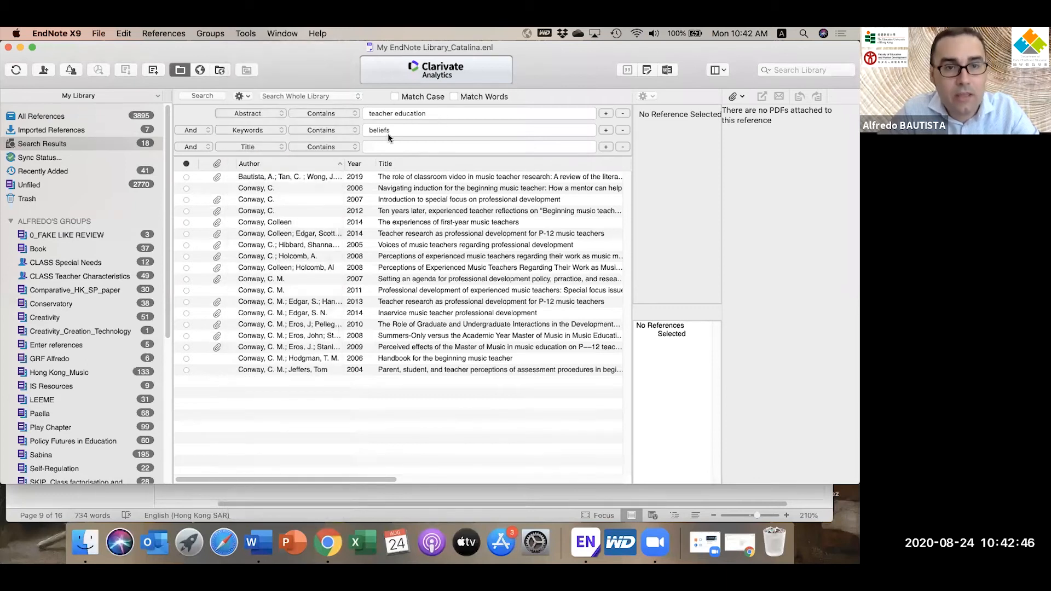
{"action": "left_click", "coordinate": [402, 129]}
{"action": "key", "text": "Return"}
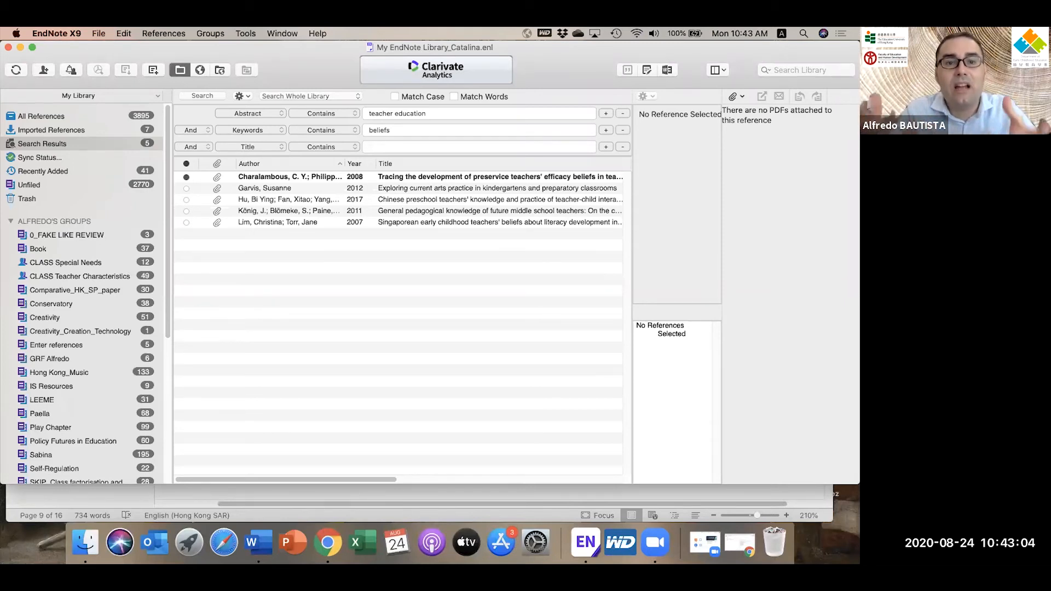
Step: Clear the search terms from the Keywords and Abstract criteria
{"action": "double_click", "coordinate": [393, 129]}
{"action": "key", "text": "BackSpace"}
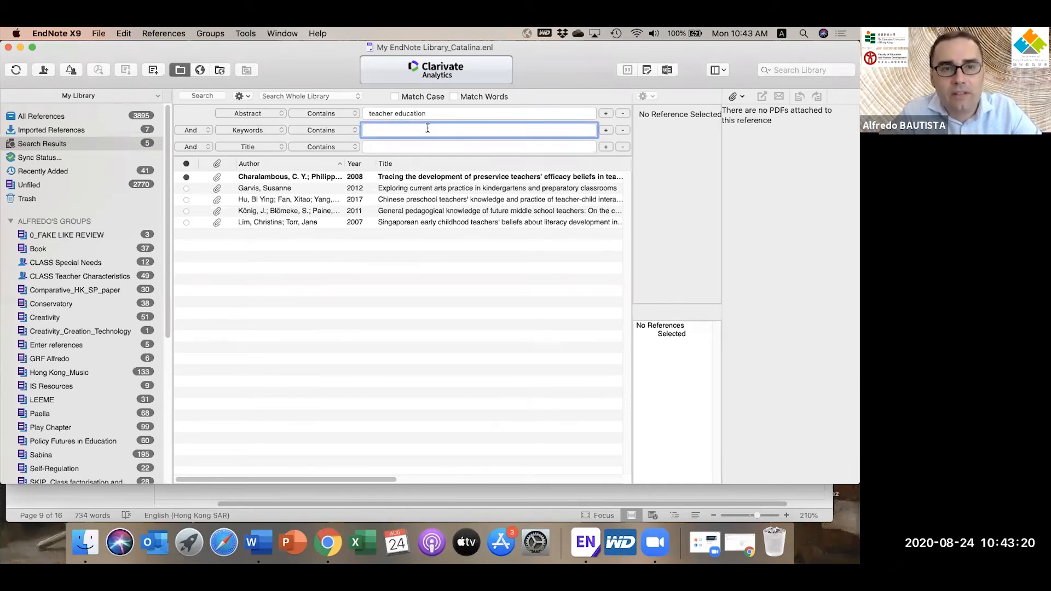
{"action": "triple_click", "coordinate": [440, 113]}
{"action": "key", "text": "BackSpace"}
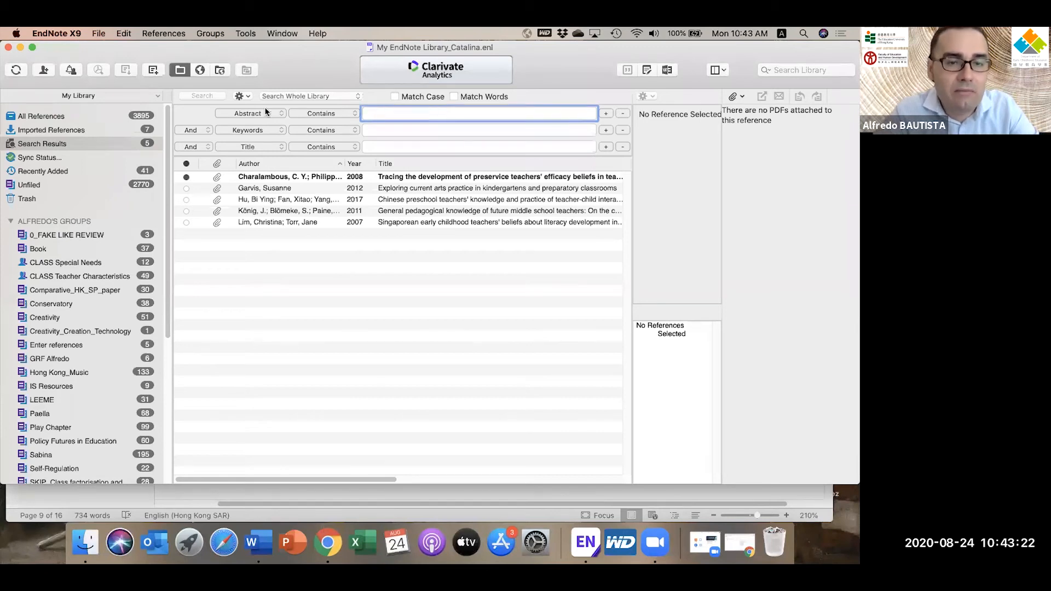
Step: Search the whole library for titles containing "beliefs" and browse the matching references
{"action": "left_click", "coordinate": [280, 114]}
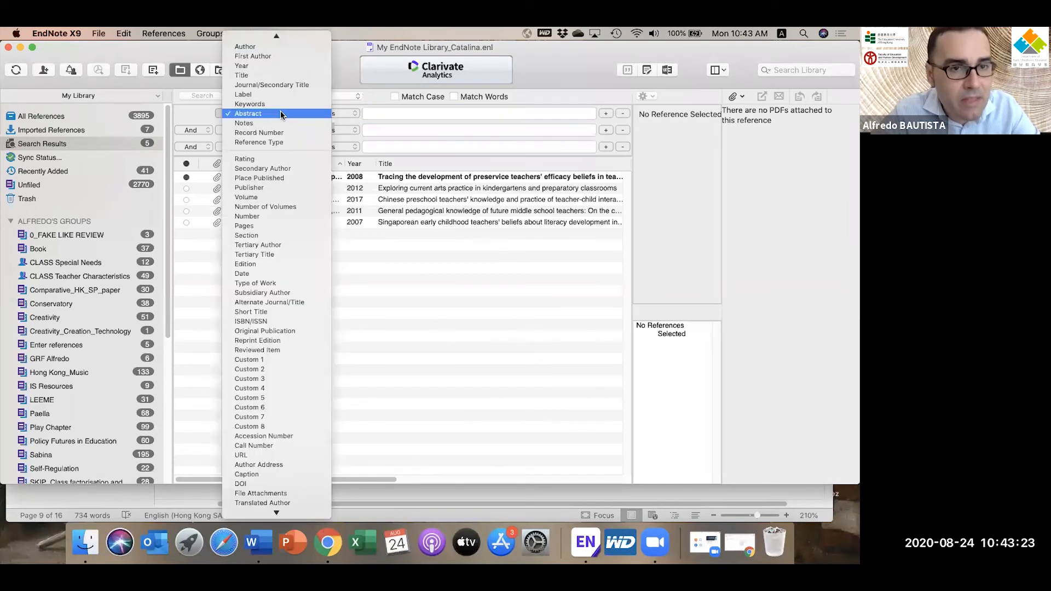
{"action": "left_click", "coordinate": [264, 75]}
{"action": "left_click", "coordinate": [400, 112]}
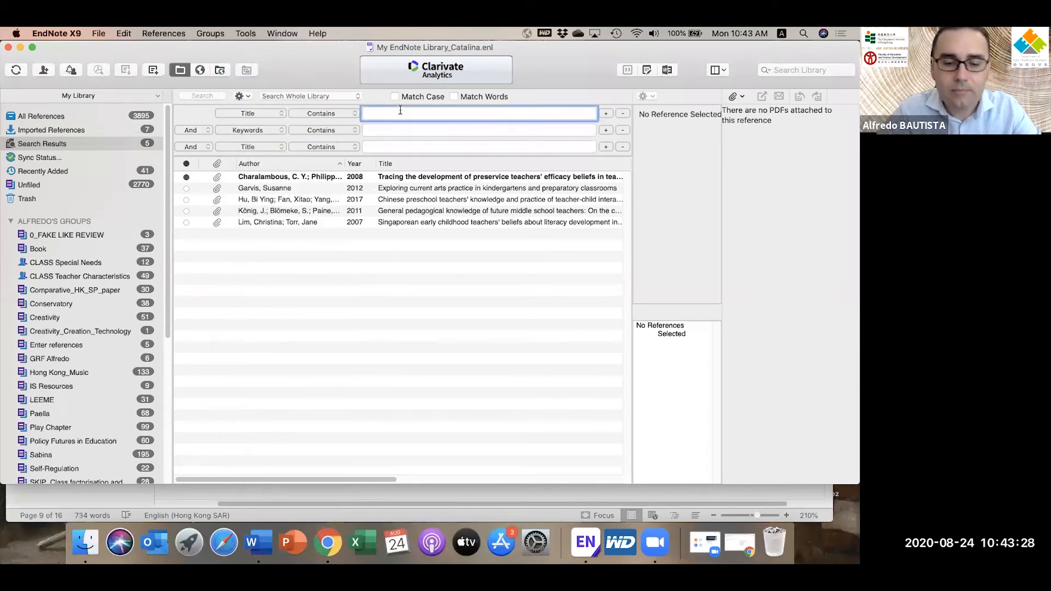
{"action": "type", "text": "beliefrs"}
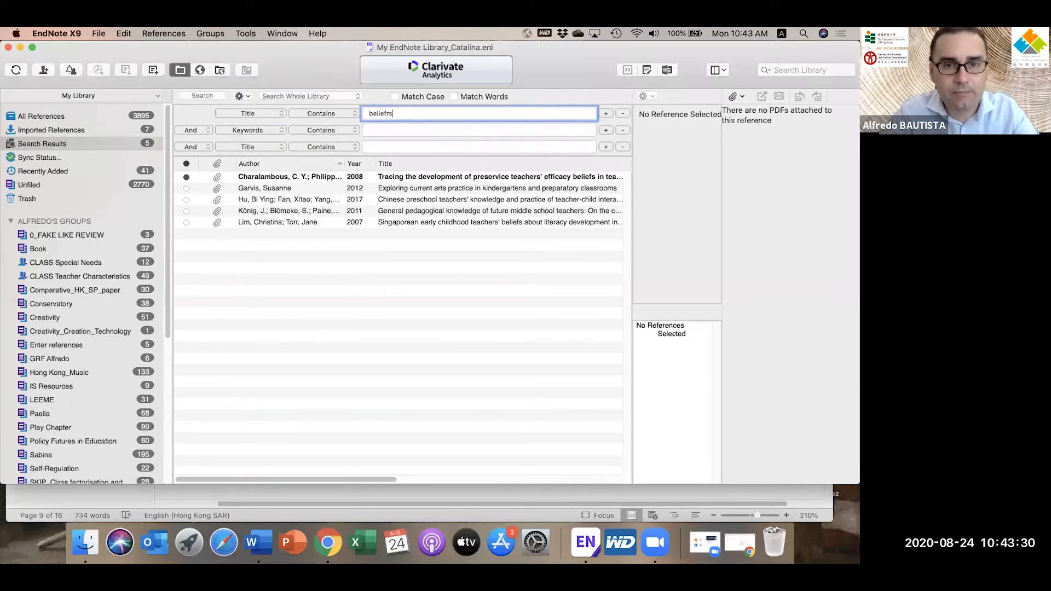
{"action": "key", "text": "Return"}
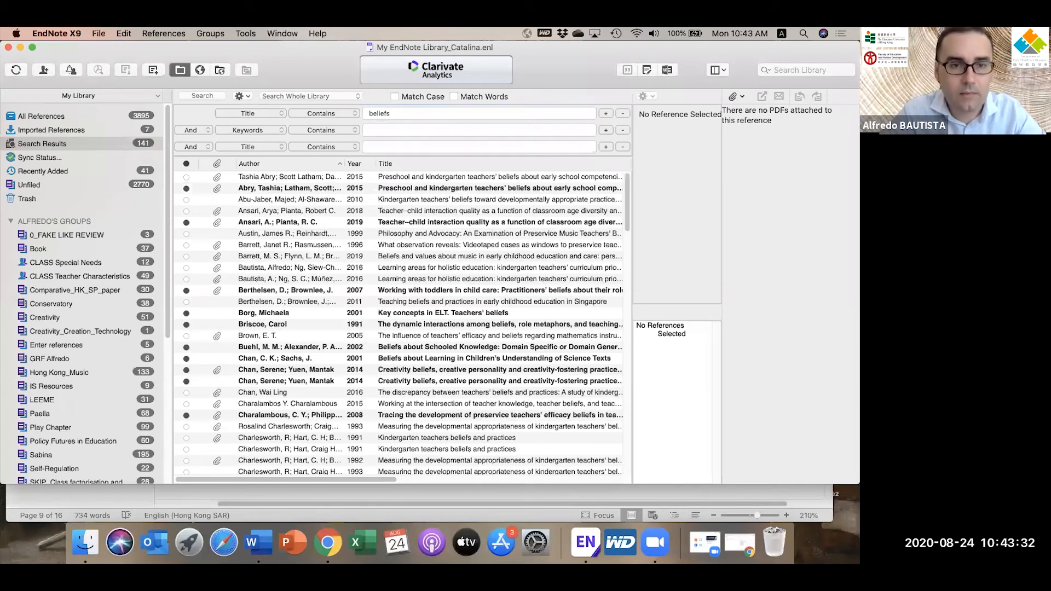
{"action": "scroll", "coordinate": [419, 358], "scroll_direction": "down", "scroll_amount": 10}
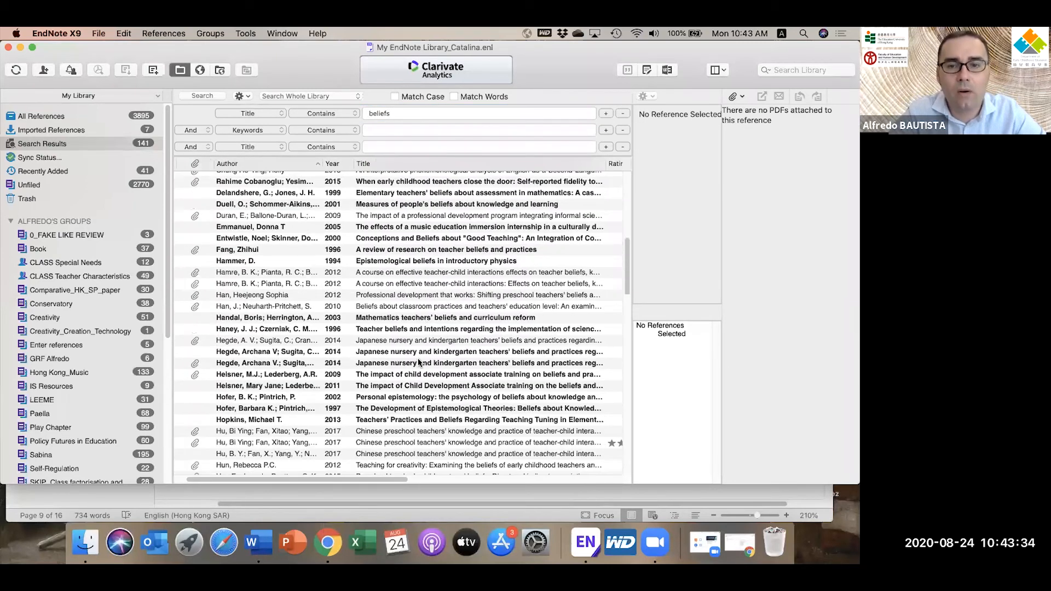
{"action": "scroll", "coordinate": [418, 362], "scroll_direction": "down", "scroll_amount": 15}
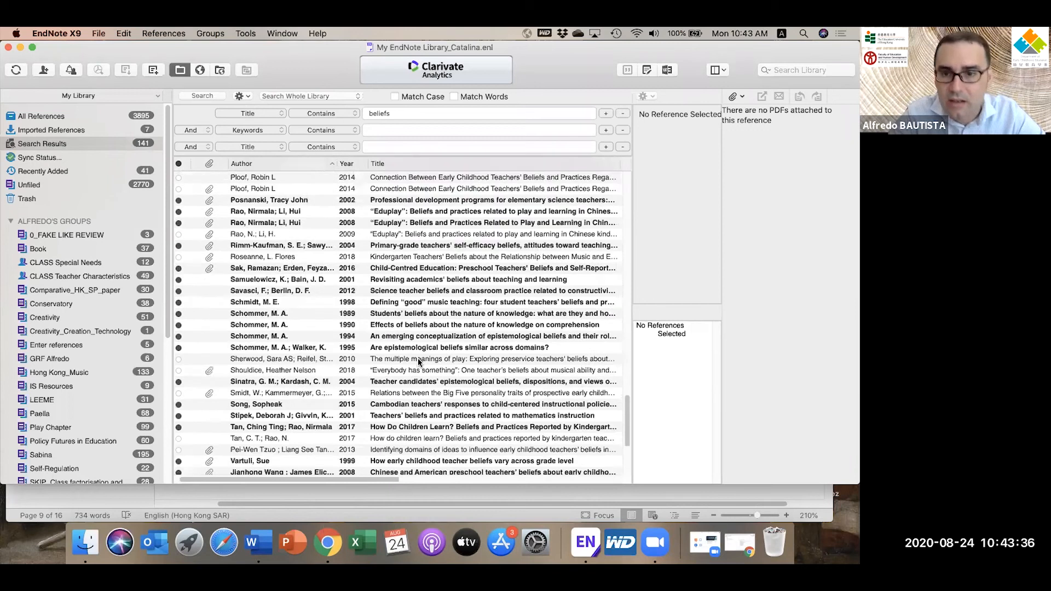
{"action": "scroll", "coordinate": [418, 362], "scroll_direction": "up", "scroll_amount": 20}
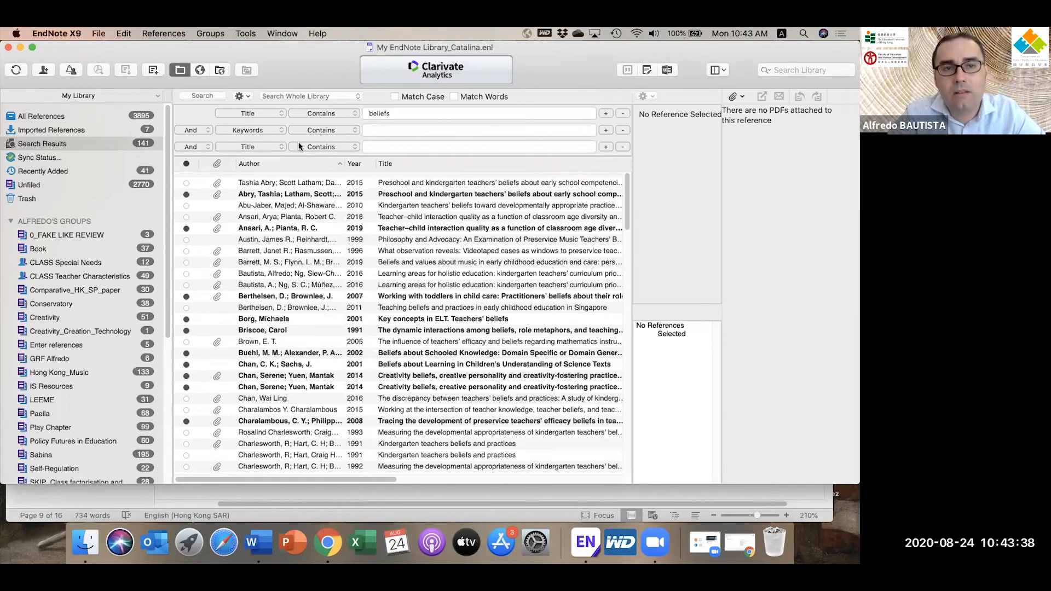
{"action": "scroll", "coordinate": [418, 362], "scroll_direction": "left", "scroll_amount": 2}
Step: Narrow the title search by requiring Abstract to contain "teacher", and browse the matching references
{"action": "left_click", "coordinate": [283, 132]}
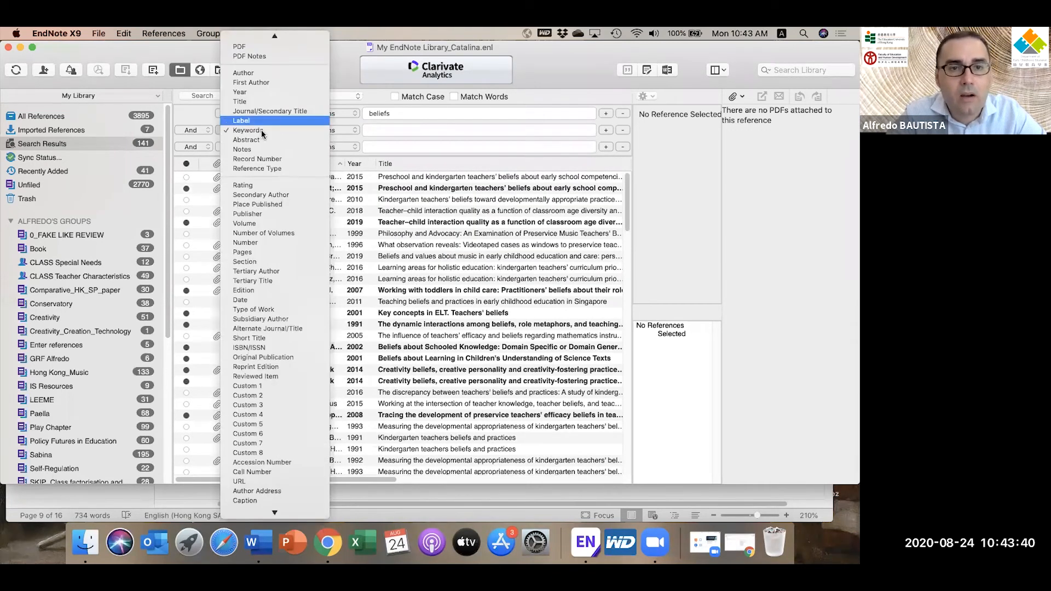
{"action": "left_click", "coordinate": [256, 140]}
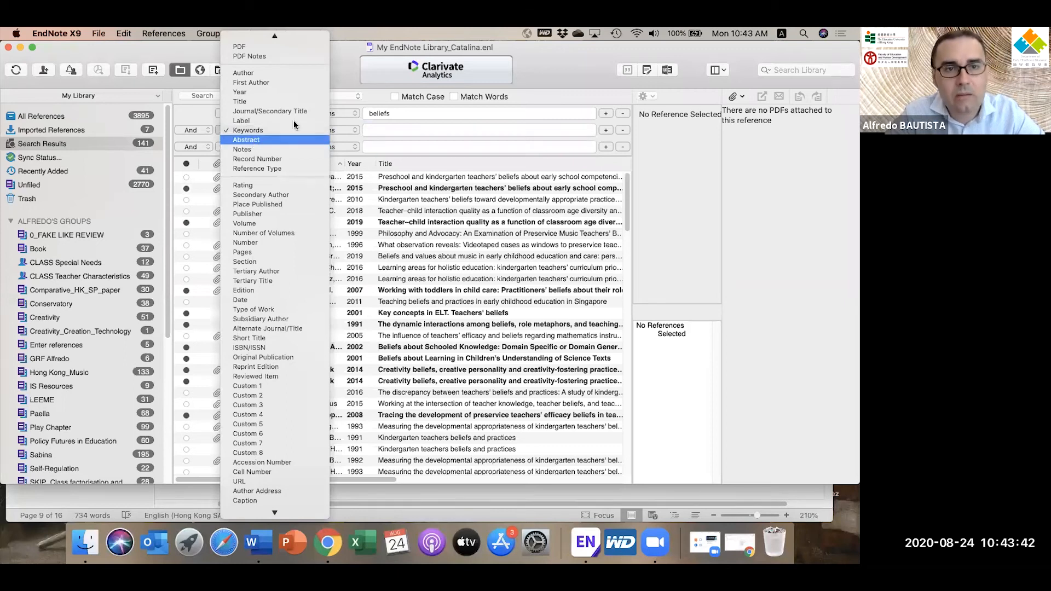
{"action": "left_click", "coordinate": [390, 130]}
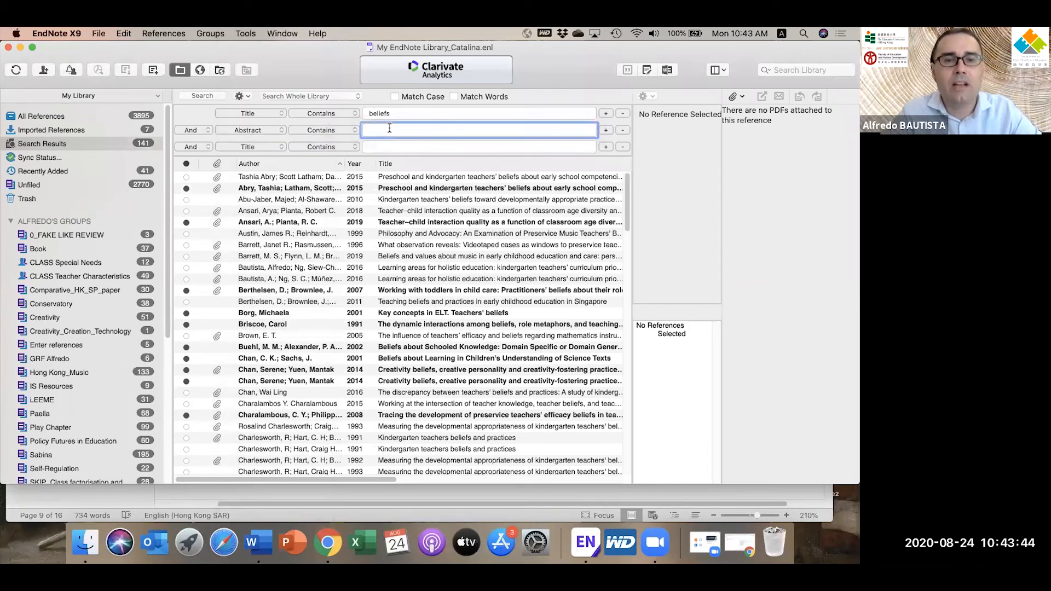
{"action": "type", "text": "teacher"}
{"action": "key", "text": "Return"}
{"action": "scroll", "coordinate": [438, 327], "scroll_direction": "down", "scroll_amount": 3}
{"action": "scroll", "coordinate": [438, 328], "scroll_direction": "up", "scroll_amount": 2}
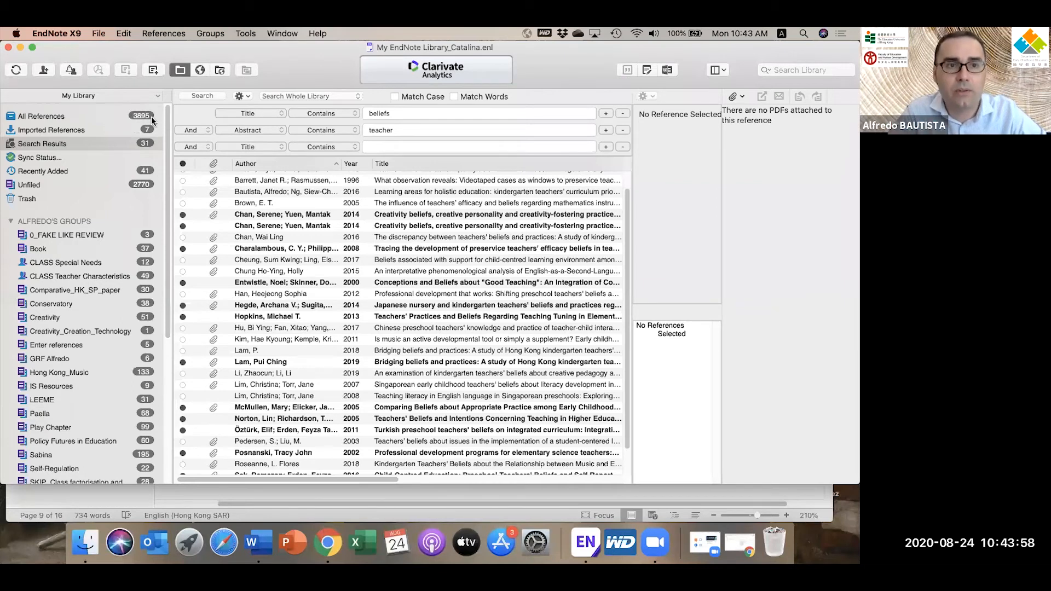
{"action": "scroll", "coordinate": [355, 312], "scroll_direction": "down", "scroll_amount": 3}
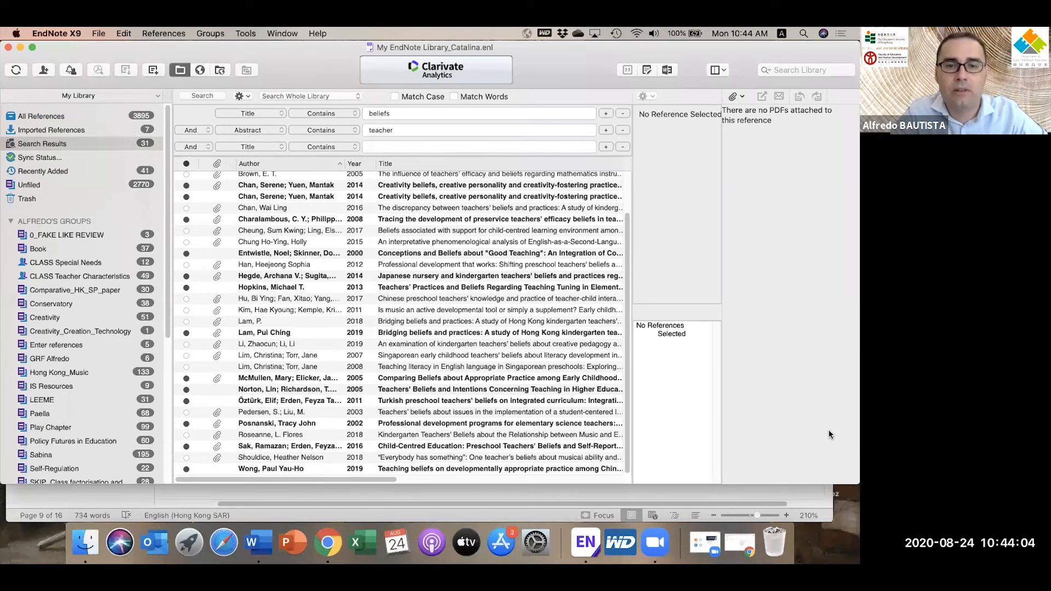
Step: Switch to the EndNote Workshop document in Word and review its "Cite as you write" and References sections
{"action": "left_click", "coordinate": [678, 491]}
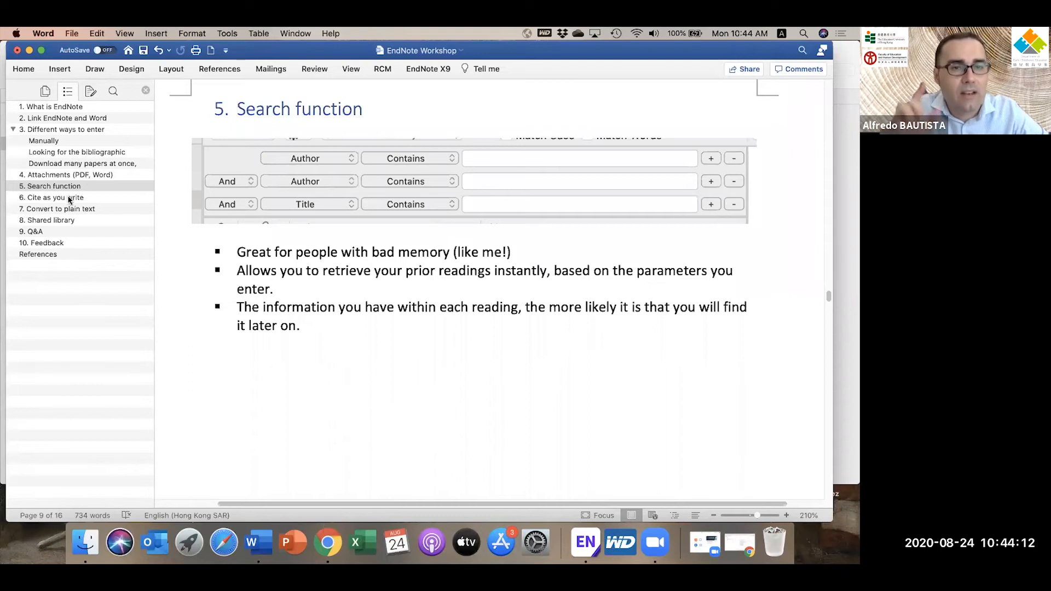
{"action": "left_click", "coordinate": [38, 198]}
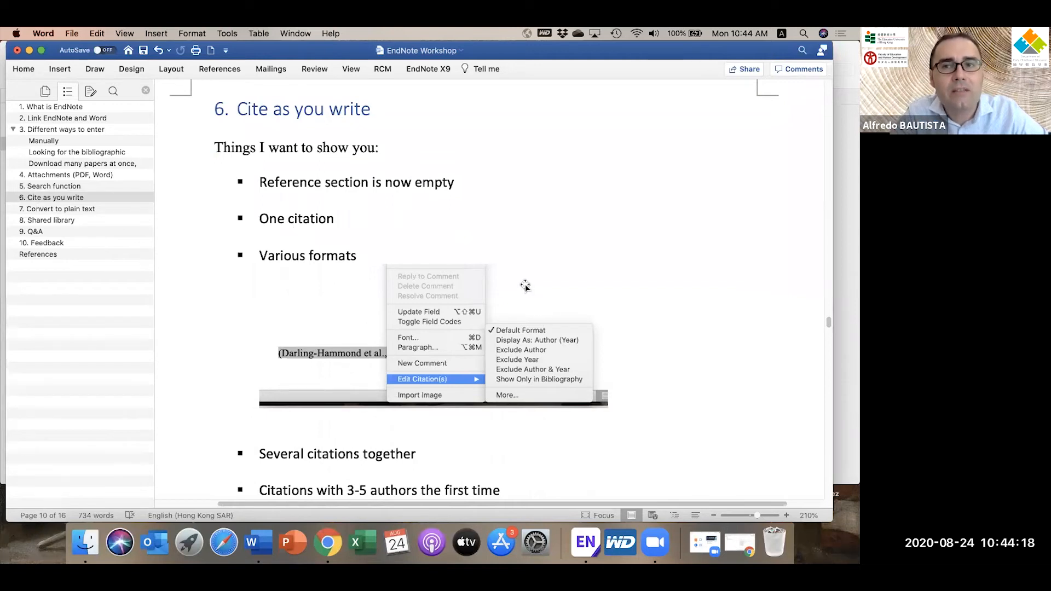
{"action": "scroll", "coordinate": [525, 285], "scroll_direction": "down", "scroll_amount": 1}
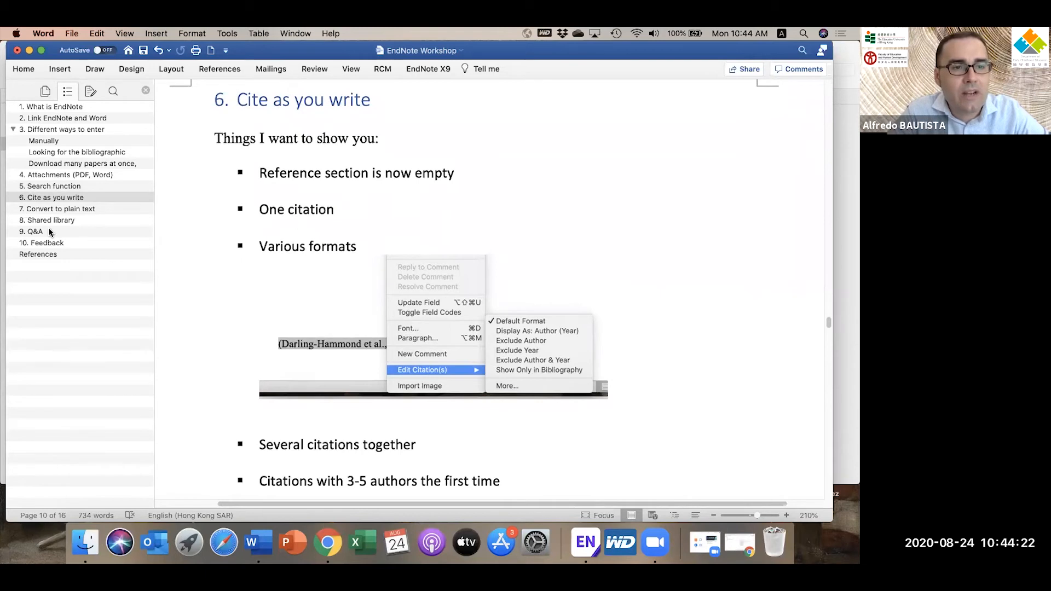
{"action": "left_click", "coordinate": [51, 256]}
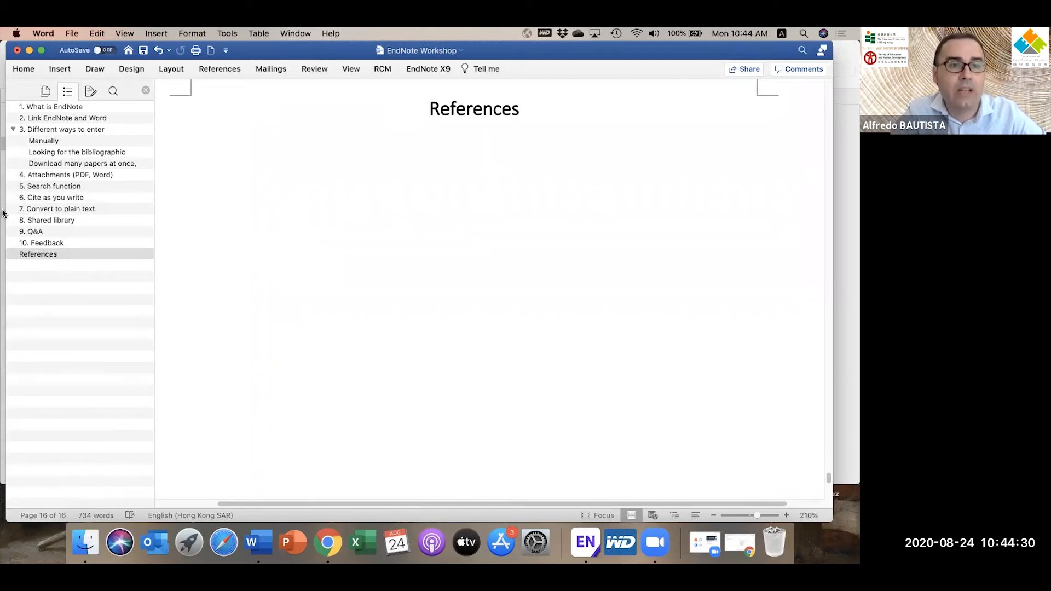
{"action": "left_click", "coordinate": [58, 198]}
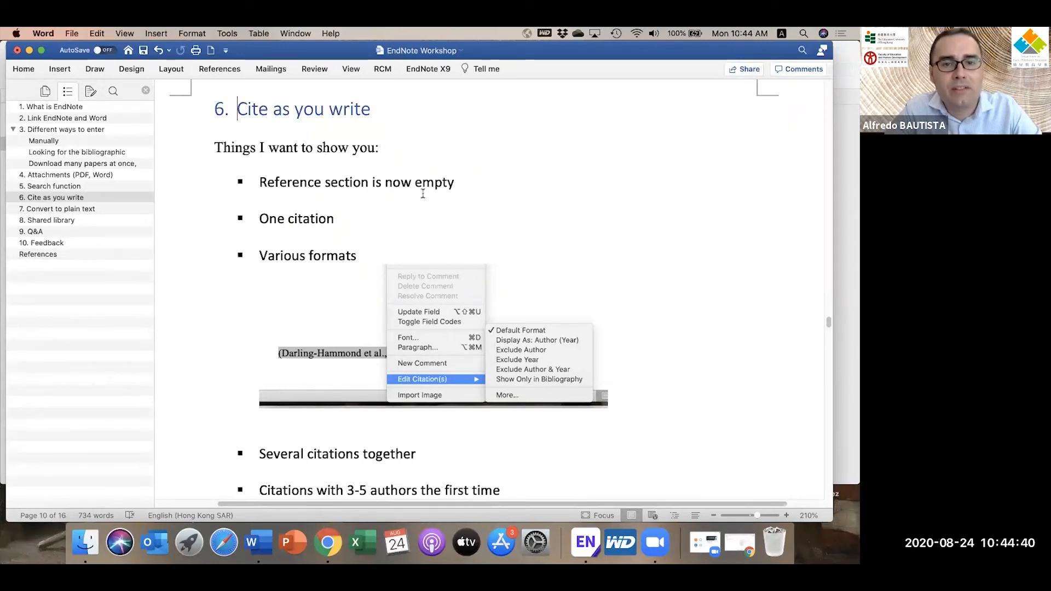
Step: Add a period and the filler text "Sjsjsjsjsjsjsas sdlk sdlfksldfksld flsdkflskd" after the "One citation" bullet
{"action": "left_click", "coordinate": [344, 219]}
{"action": "type", "text": ". "}
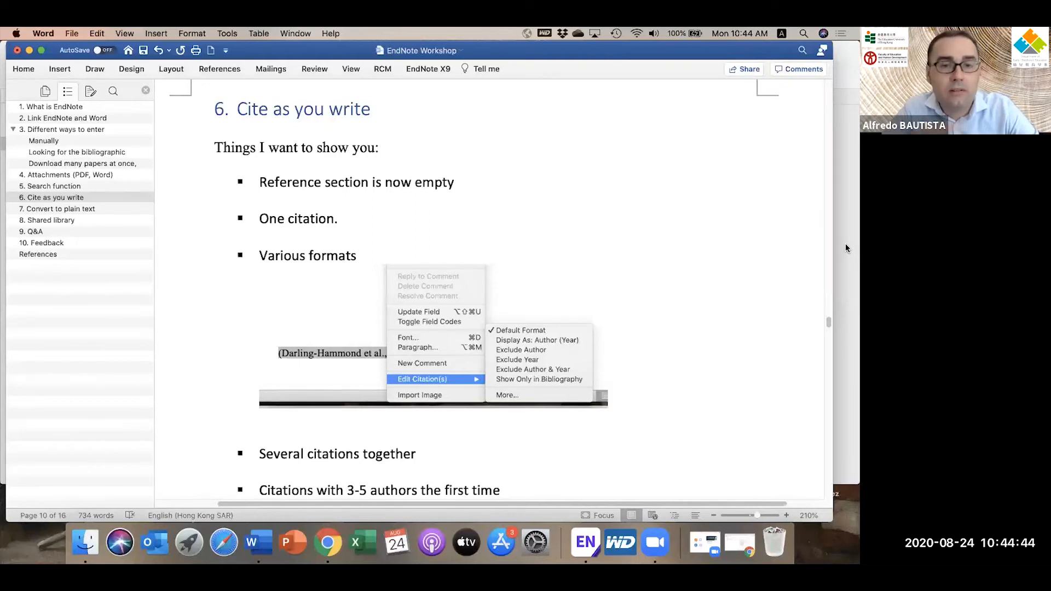
{"action": "type", "text": "sjsjsjsjsjsjsas sdlk sdlfksldfksld flsdkflskd"}
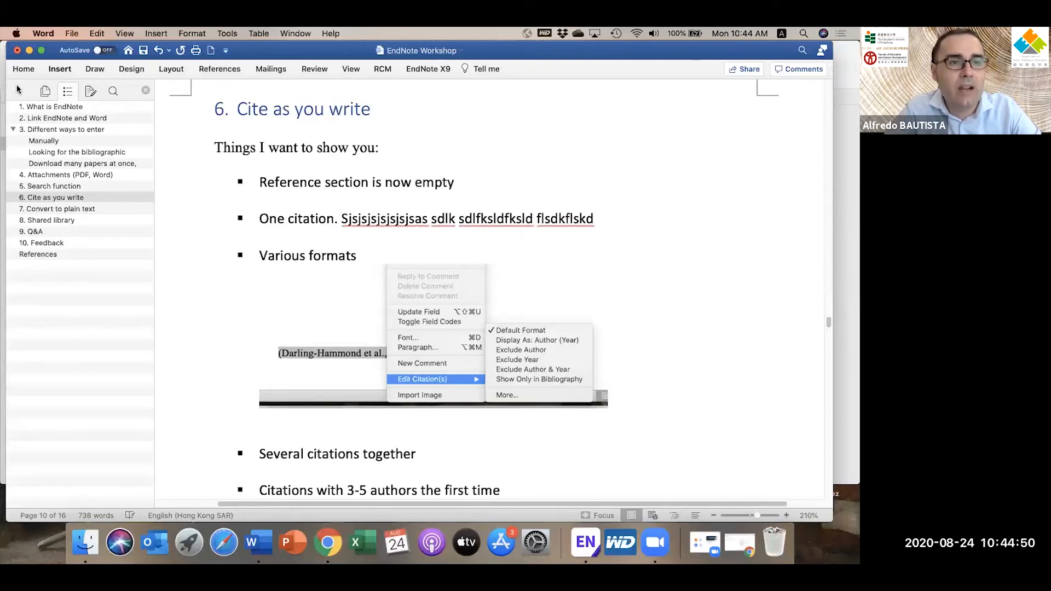
{"action": "left_click", "coordinate": [23, 71]}
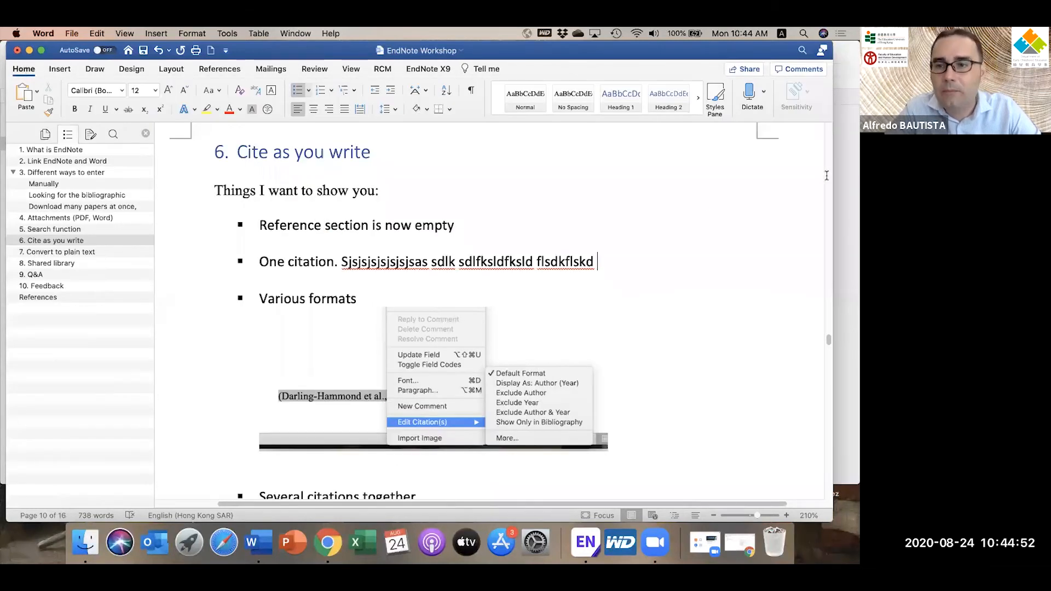
Step: Select the 2018 "Bridging beliefs and practices" reference in EndNote and insert it as a citation after the filler text in Word
{"action": "left_click", "coordinate": [847, 181]}
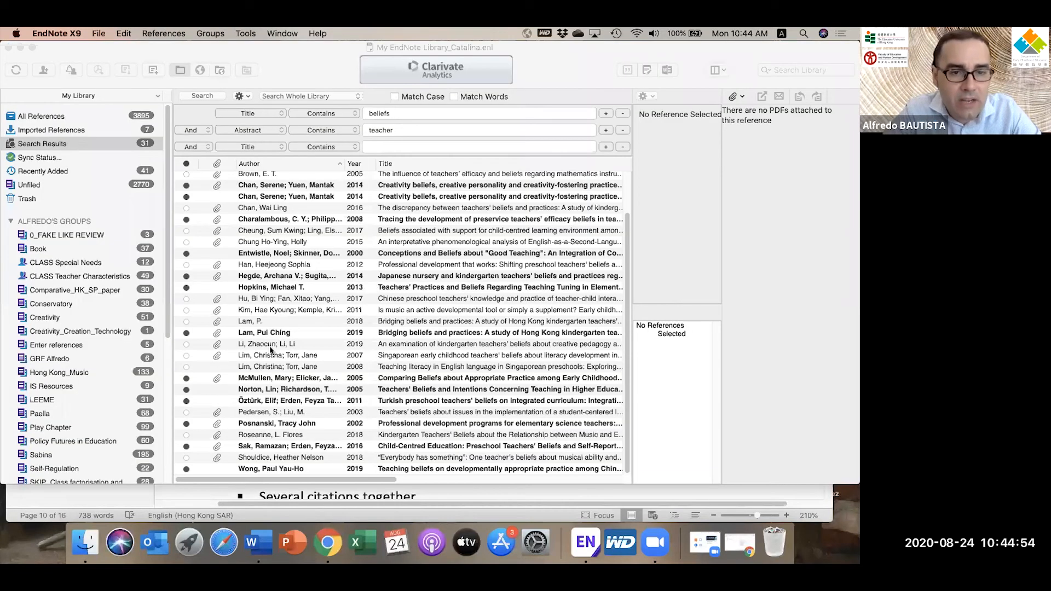
{"action": "left_click", "coordinate": [257, 322]}
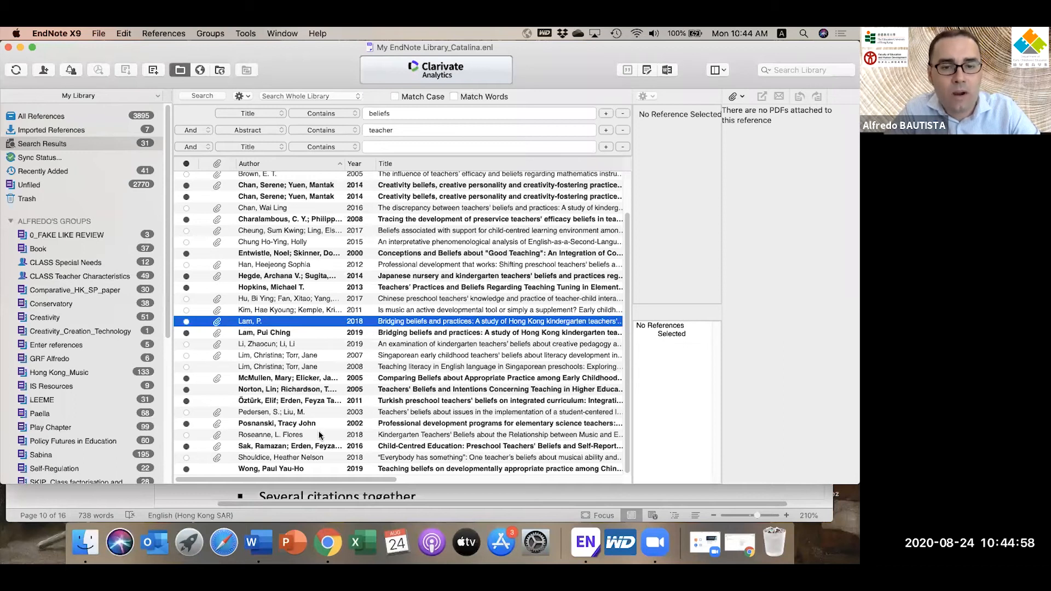
{"action": "left_click", "coordinate": [493, 496]}
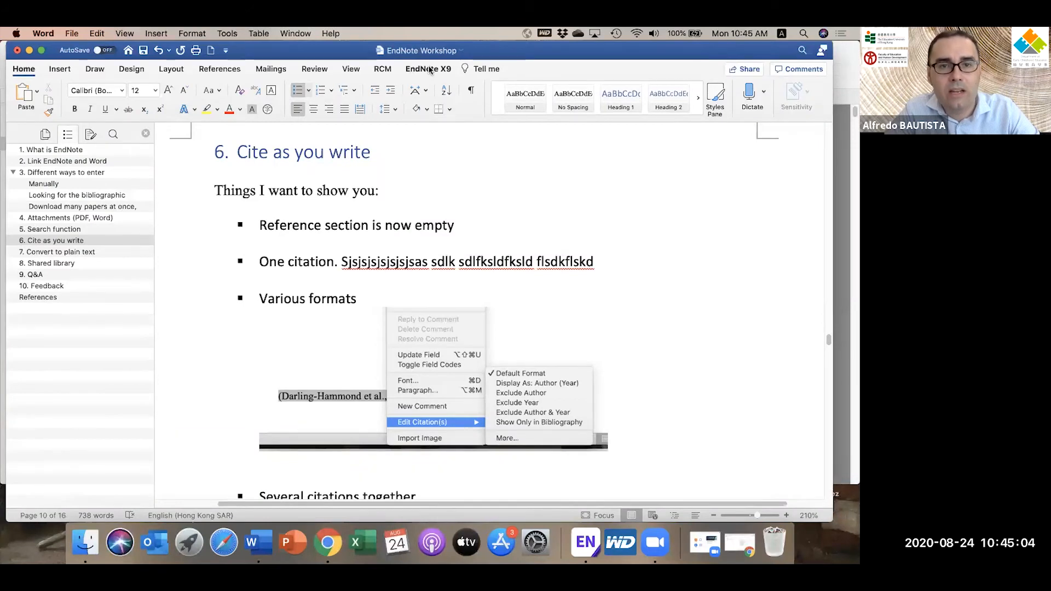
{"action": "left_click", "coordinate": [430, 70]}
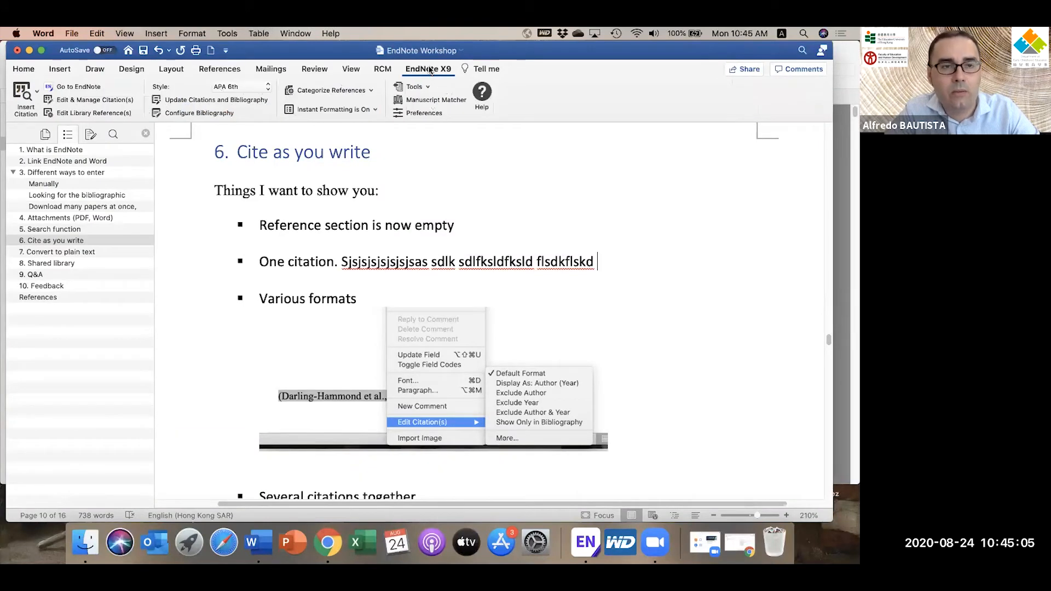
{"action": "left_click", "coordinate": [36, 93]}
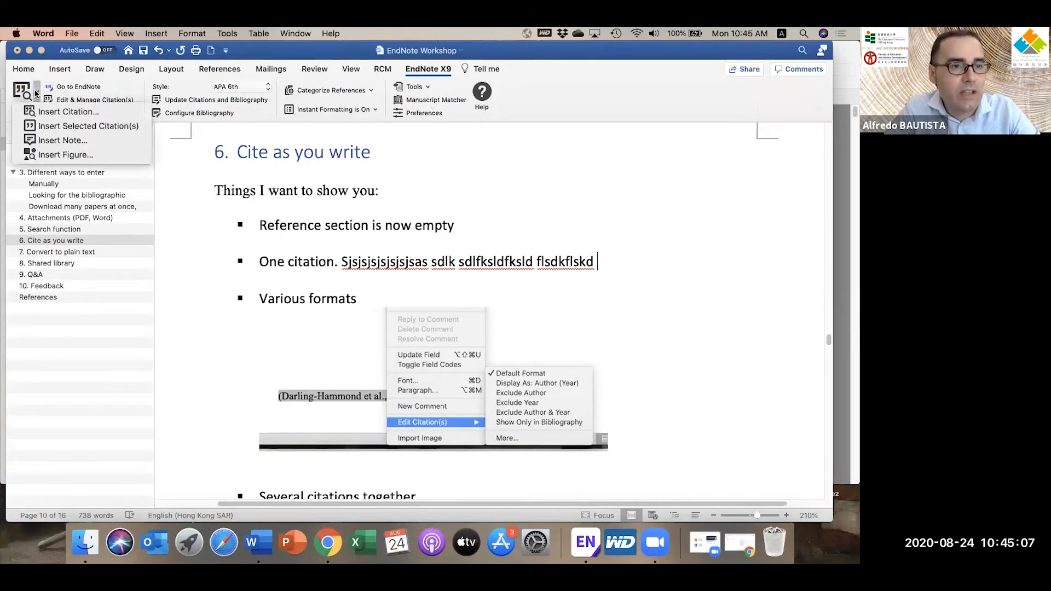
{"action": "left_click", "coordinate": [54, 127]}
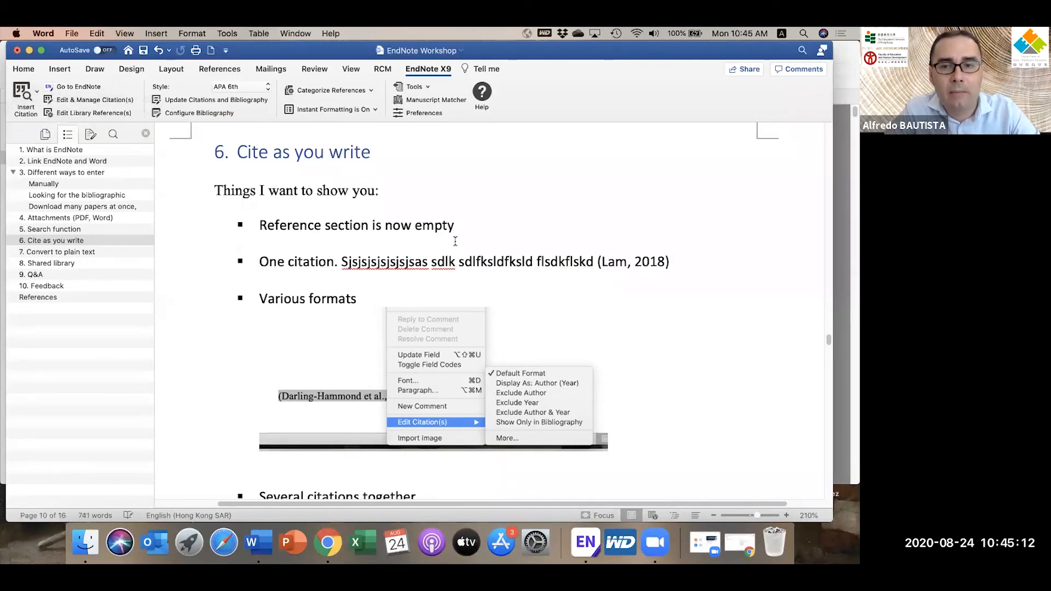
{"action": "left_click", "coordinate": [601, 262]}
{"action": "key", "text": "Left"}
{"action": "key", "text": "Left"}
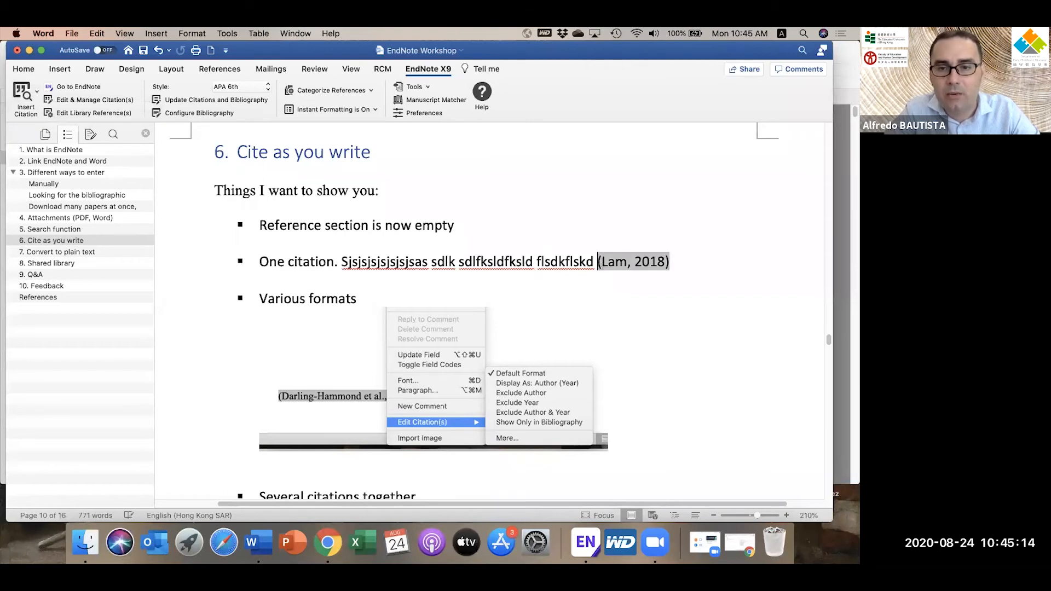
{"action": "type", "text": "."}
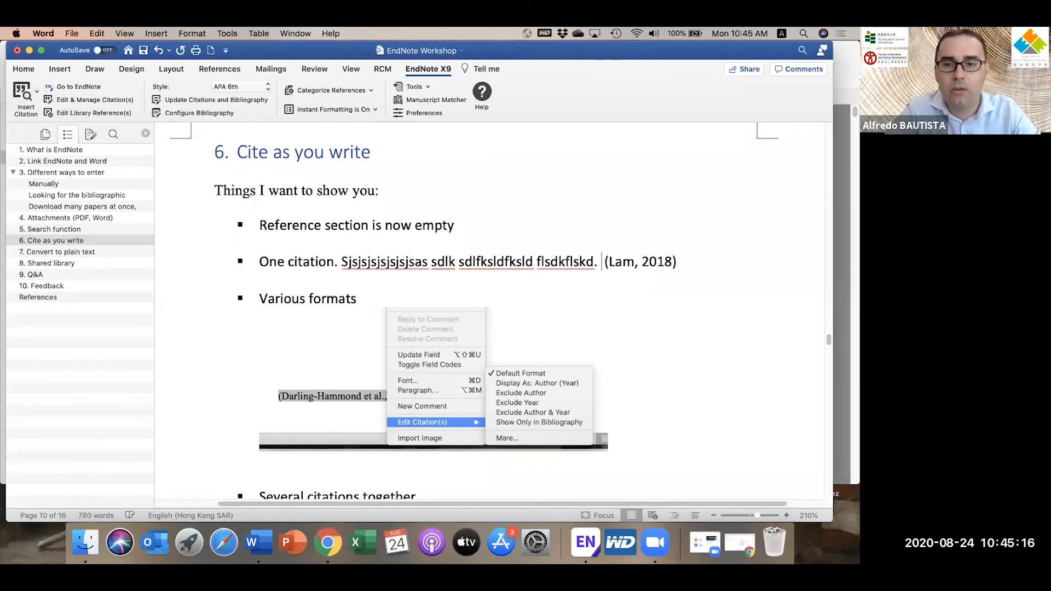
{"action": "key", "text": "BackSpace"}
{"action": "key", "text": "BackSpace"}
Step: Check the References section for the cited work's entry and return to the "Cite as you write" section
{"action": "left_click", "coordinate": [41, 297]}
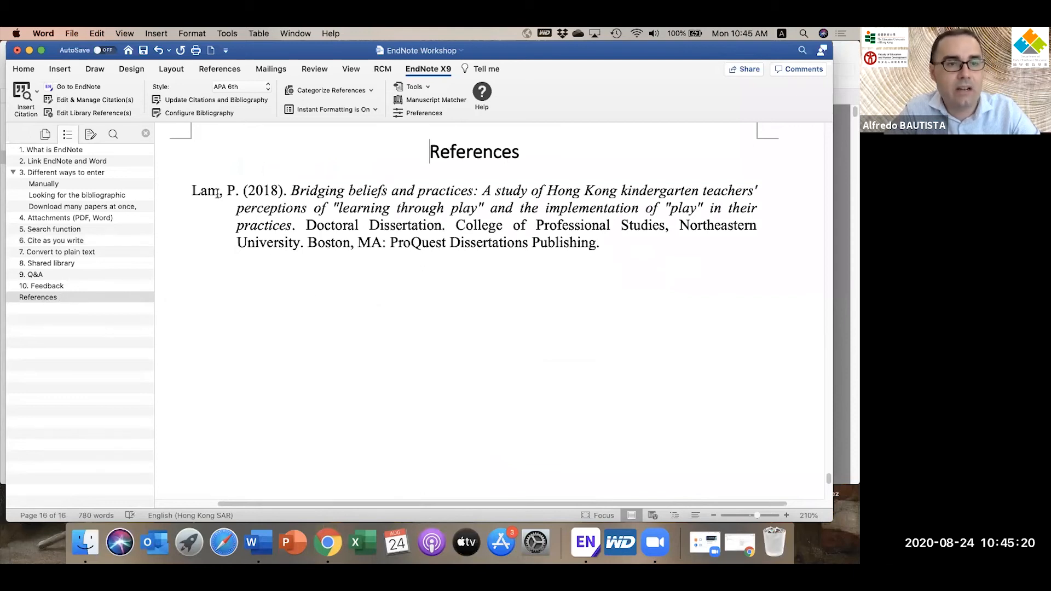
{"action": "left_click", "coordinate": [43, 242]}
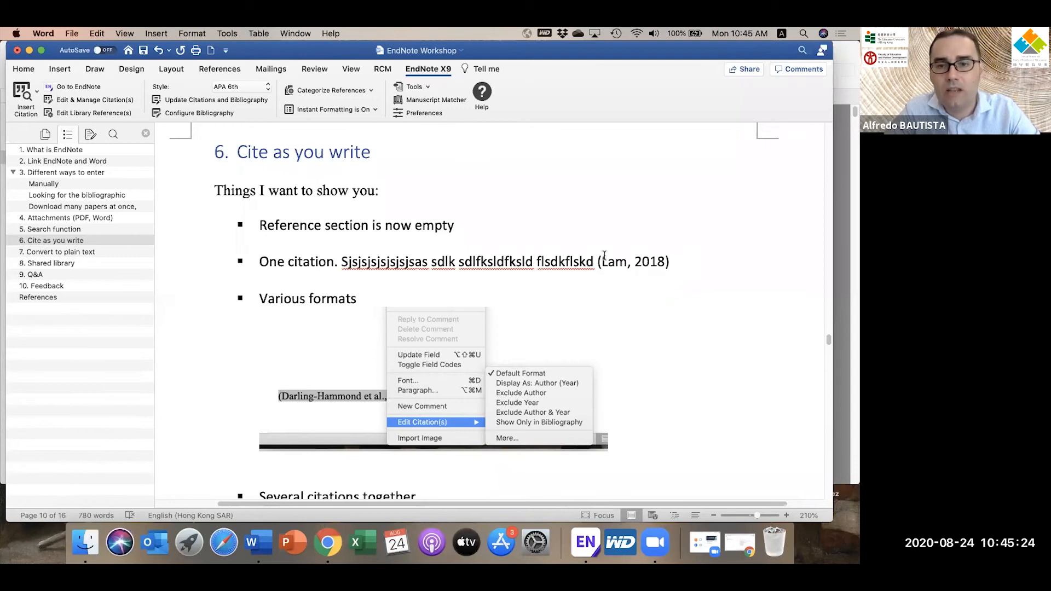
Step: Add ". Skskjsjksksk." after the citation and insert the selected EndNote reference there a second time
{"action": "left_click", "coordinate": [675, 262]}
{"action": "type", "text": ". Skskjsjksksk."}
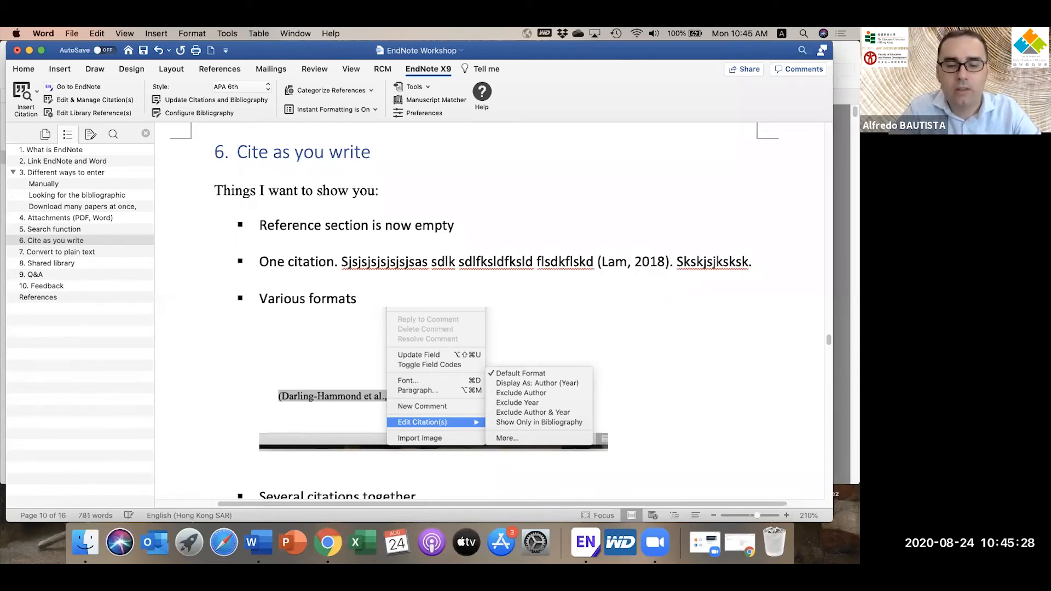
{"action": "left_click", "coordinate": [37, 90]}
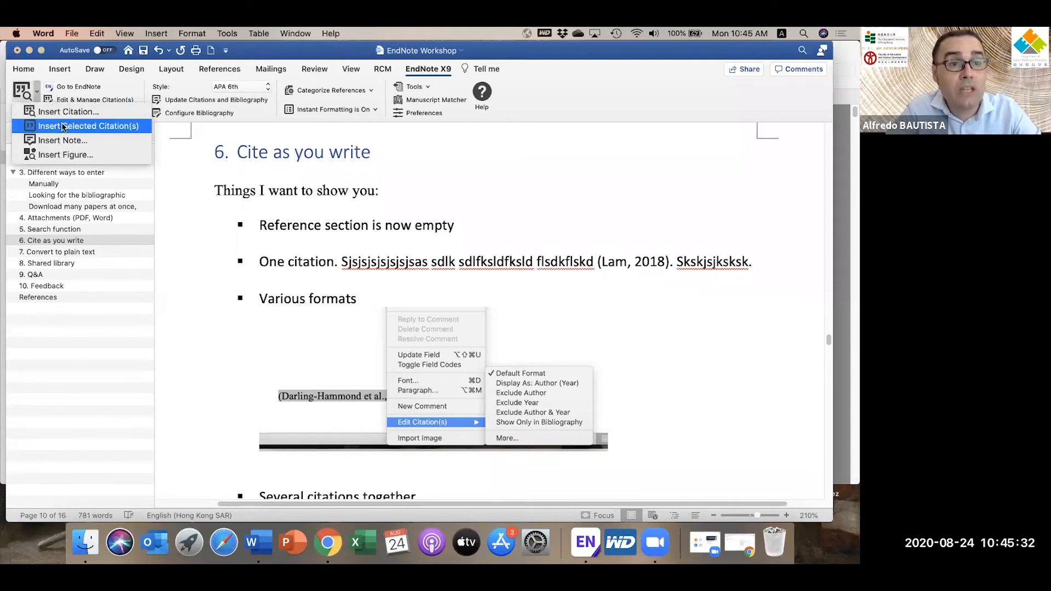
{"action": "left_click", "coordinate": [63, 127]}
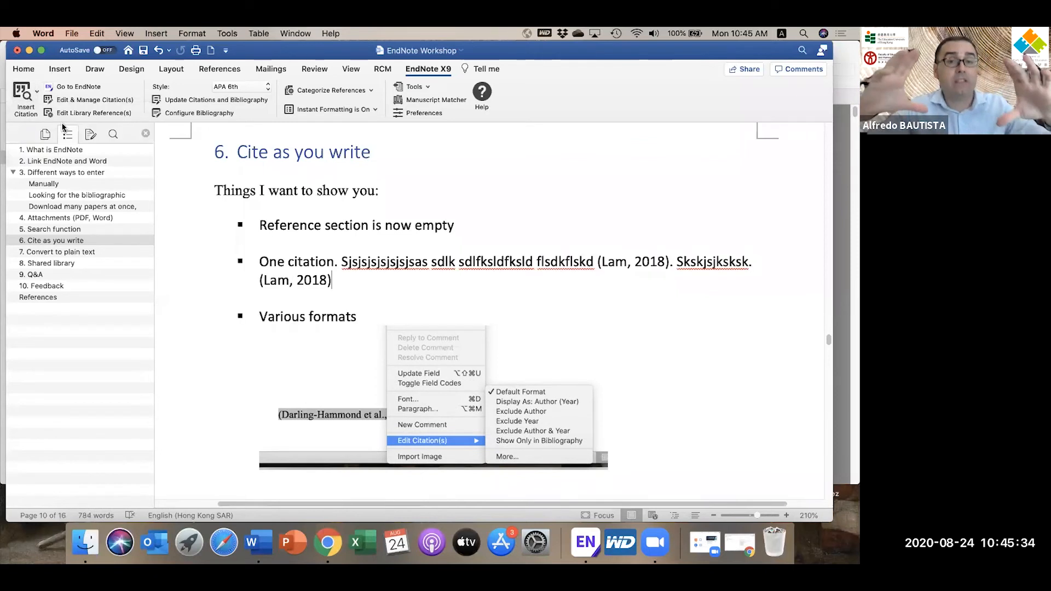
Step: Display the second citation in the Author (Year) format and continue the sentence with "found that....."
{"action": "right_click", "coordinate": [289, 281]}
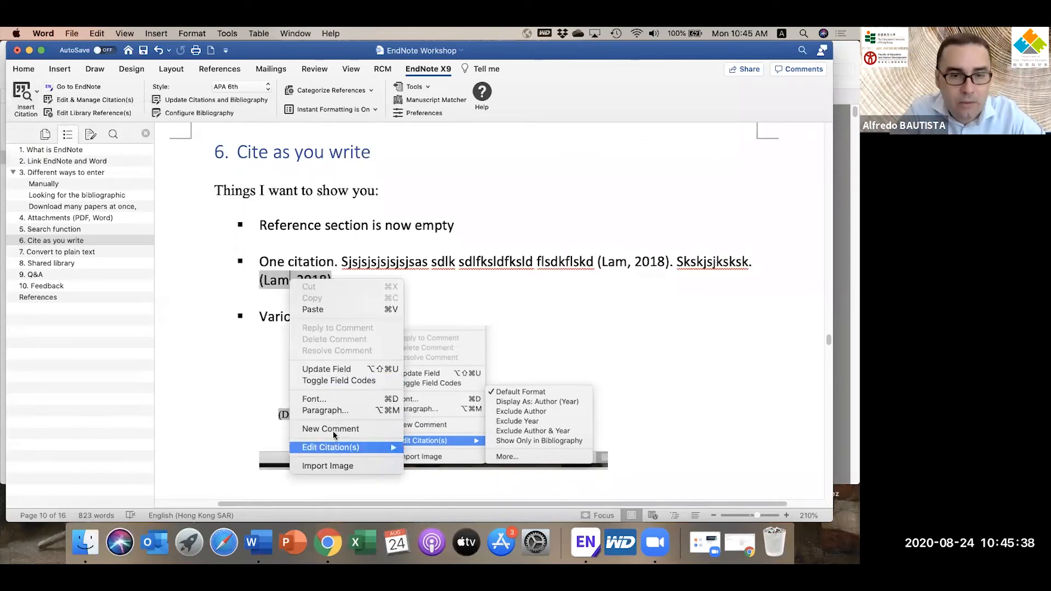
{"action": "left_click", "coordinate": [201, 286]}
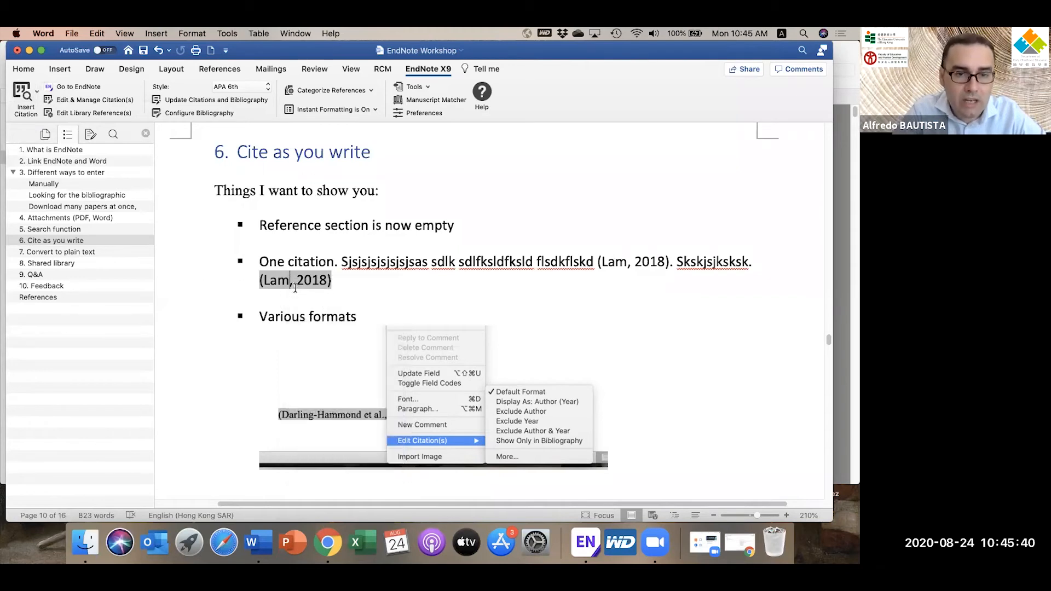
{"action": "right_click", "coordinate": [296, 286]}
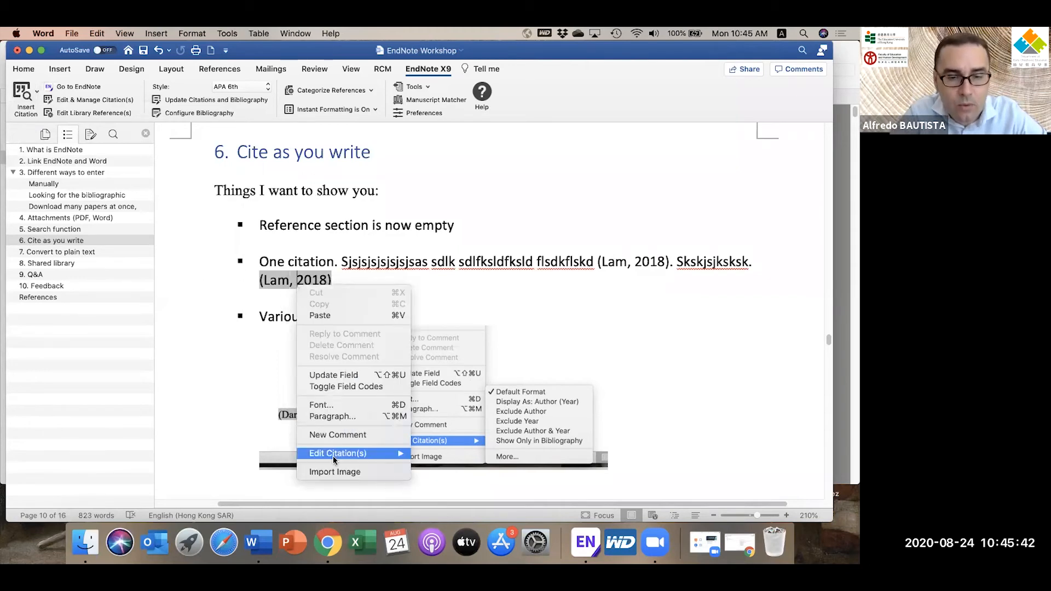
{"action": "mouse_move", "coordinate": [333, 454]}
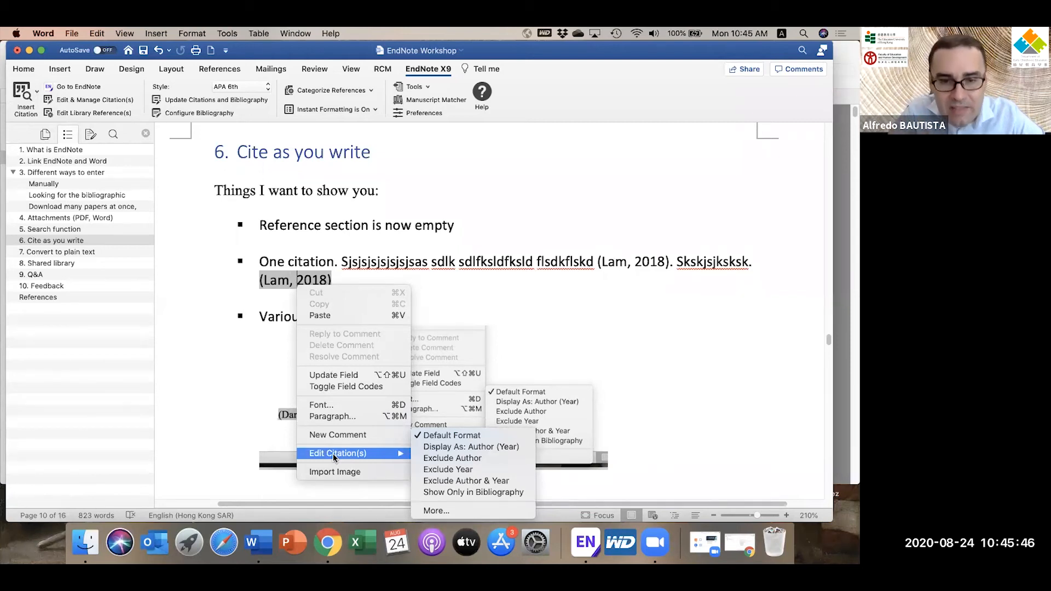
{"action": "left_click", "coordinate": [474, 448]}
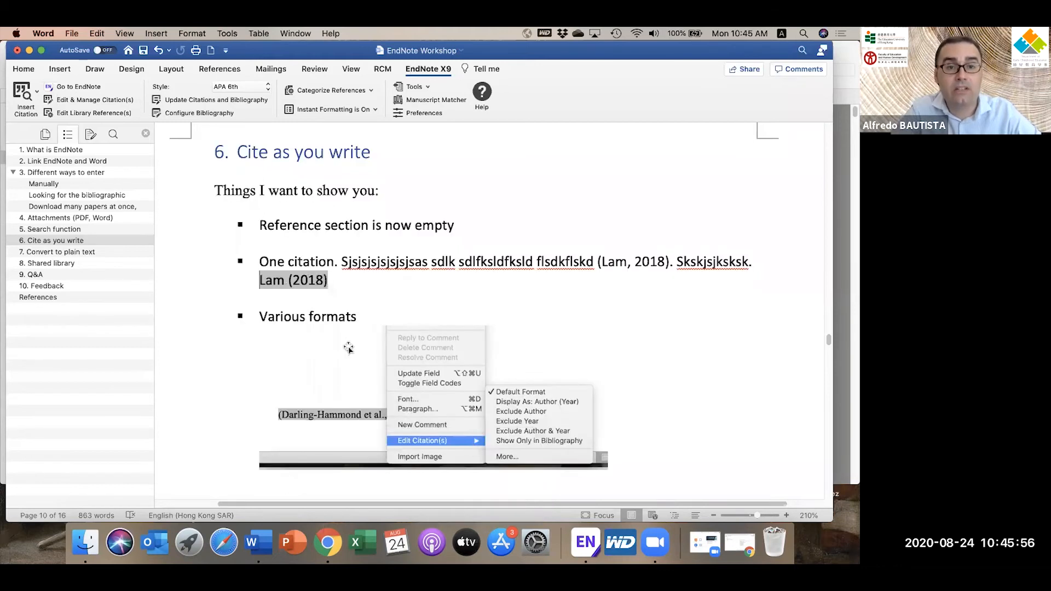
{"action": "type", "text": "fou"}
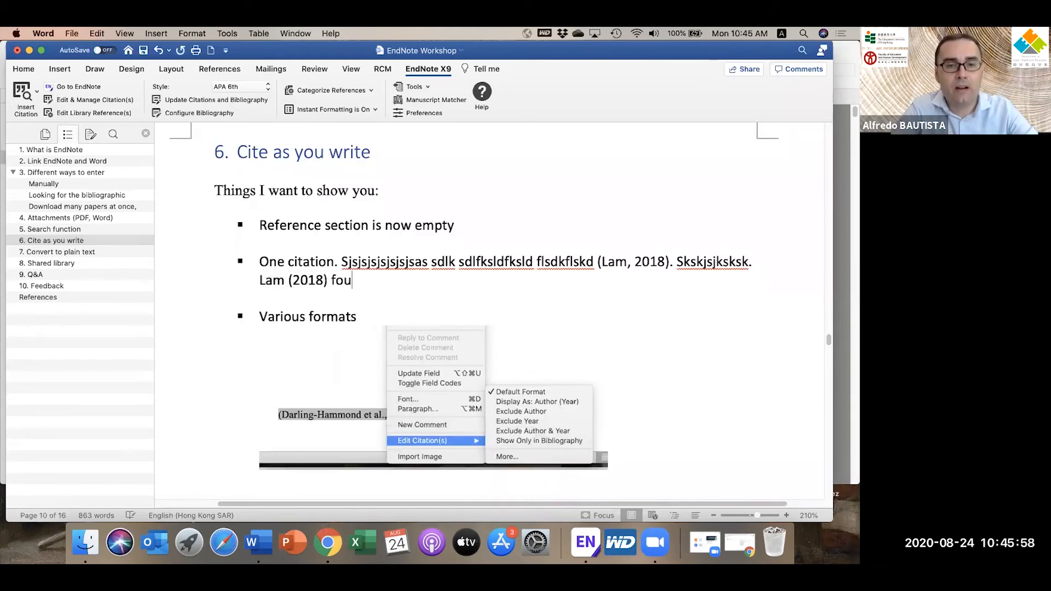
{"action": "type", "text": "nd that....."}
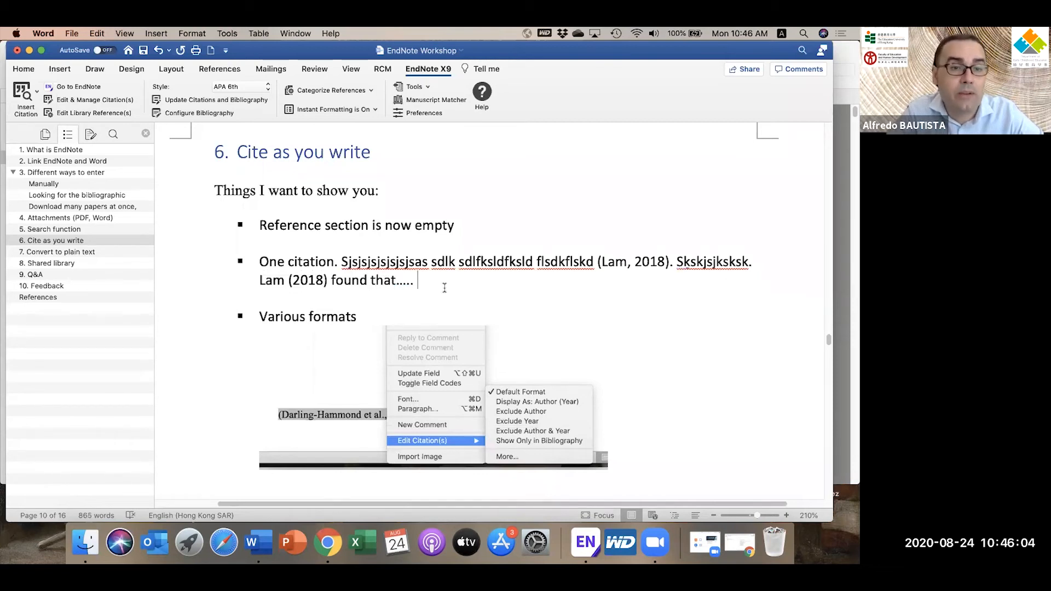
Step: Go to the References section and update the citations and bibliography twice
{"action": "left_click", "coordinate": [33, 298]}
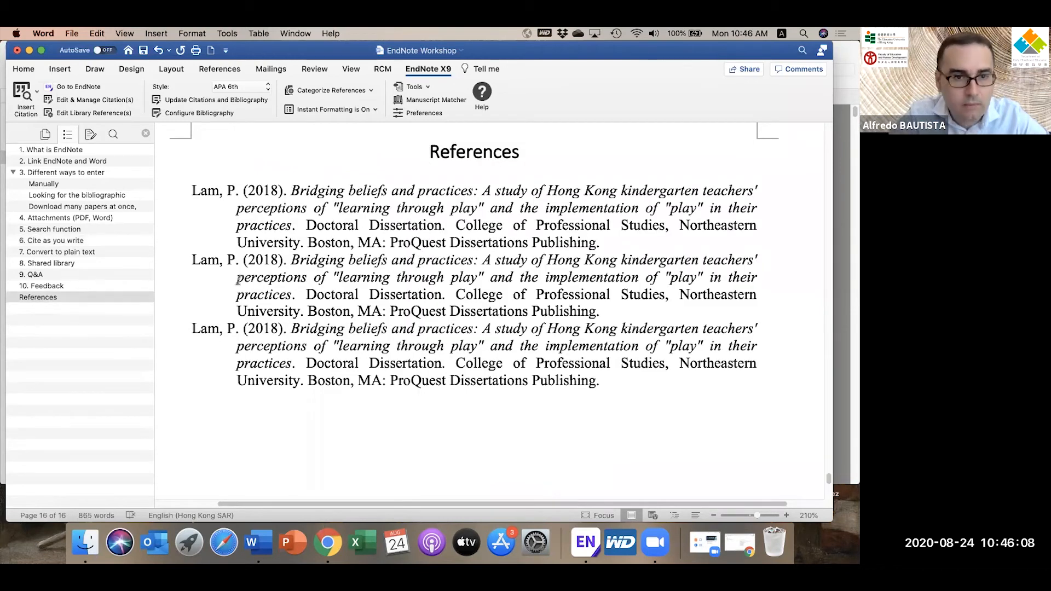
{"action": "left_click", "coordinate": [179, 101]}
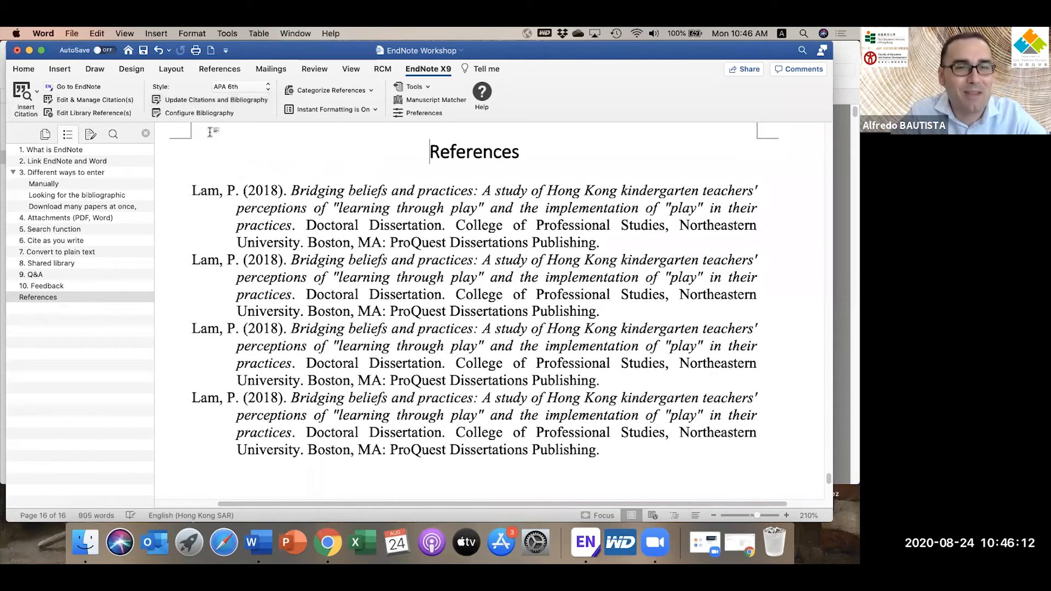
{"action": "left_click", "coordinate": [198, 101]}
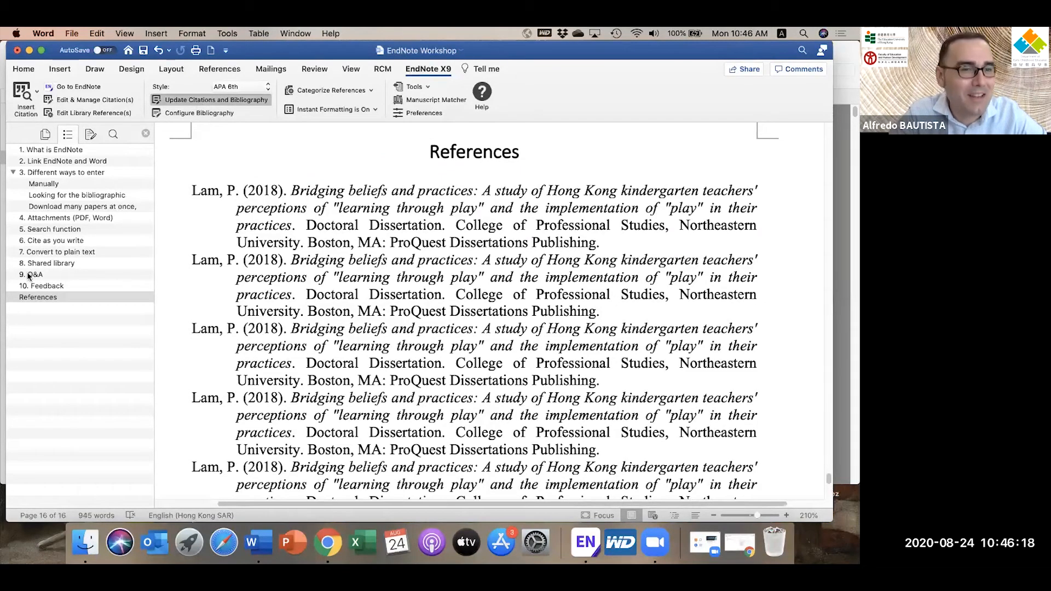
Step: Update the citations and bibliography from the "Cite as you write" section and inspect the resulting reference list
{"action": "left_click", "coordinate": [38, 244]}
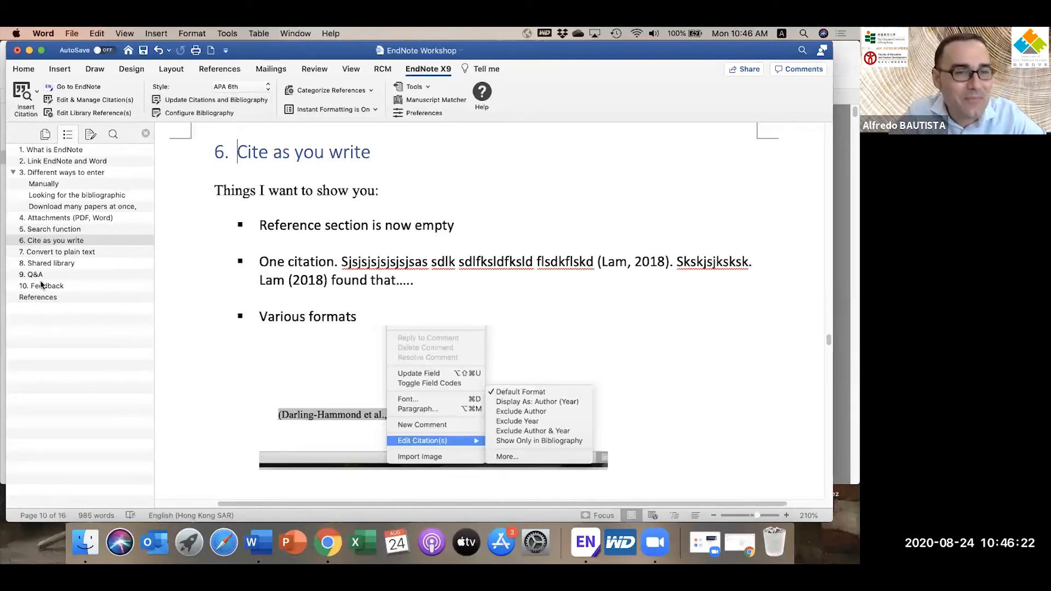
{"action": "left_click", "coordinate": [201, 104]}
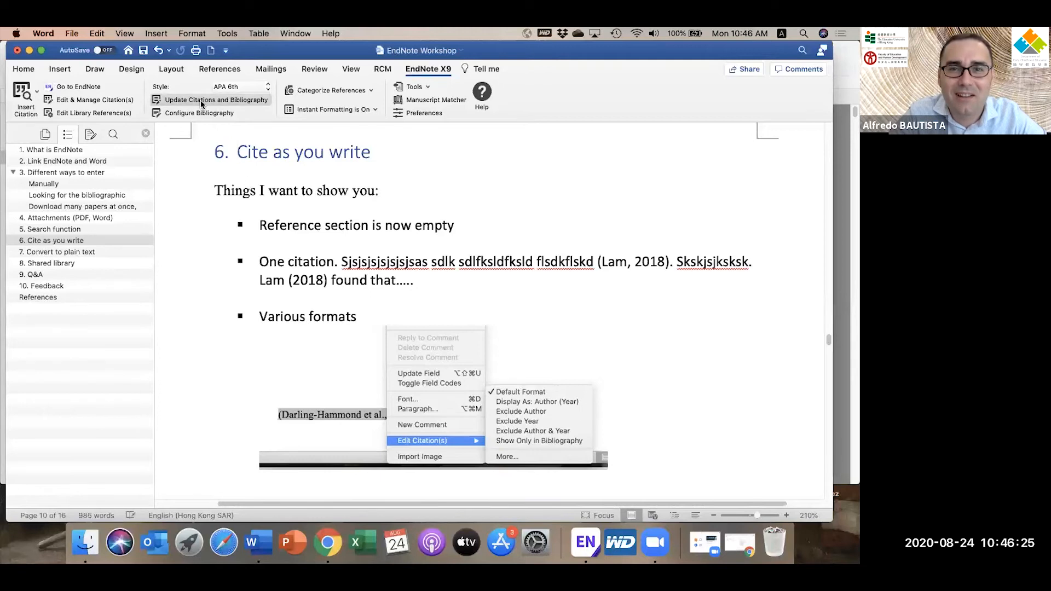
{"action": "left_click", "coordinate": [38, 299]}
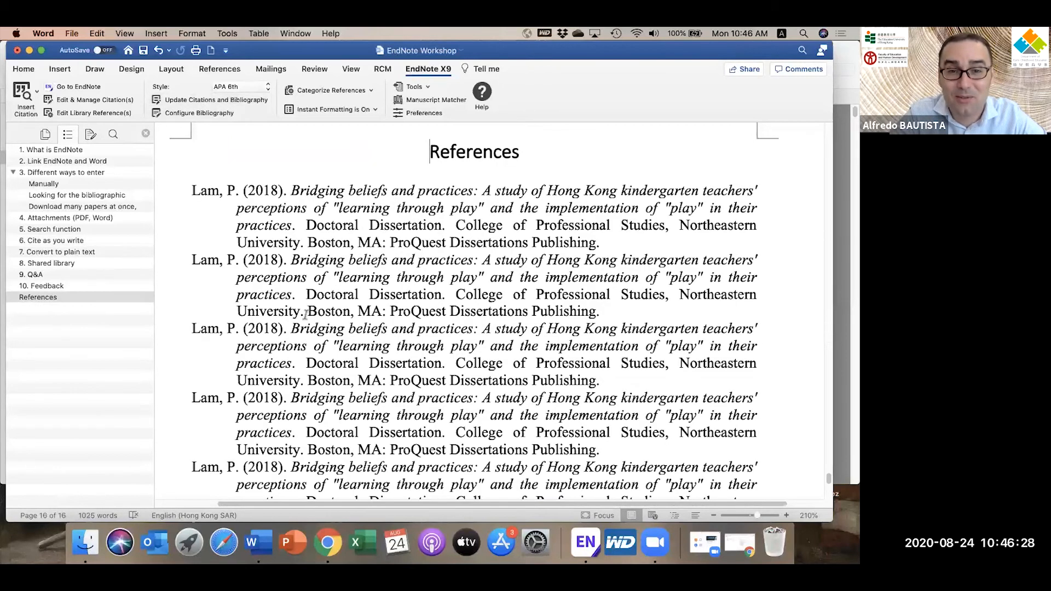
{"action": "scroll", "coordinate": [306, 316], "scroll_direction": "down", "scroll_amount": 3}
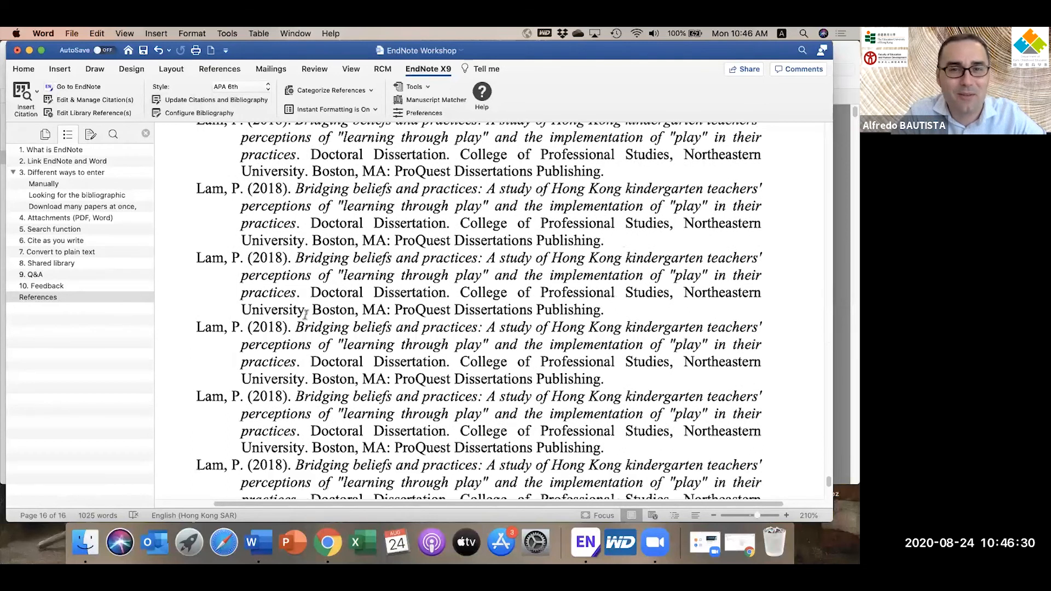
Step: Go back to the "Cite as you write" section, then switch to EndNote and show all references in the library
{"action": "scroll", "coordinate": [306, 314], "scroll_direction": "down", "scroll_amount": 1}
{"action": "scroll", "coordinate": [53, 243], "scroll_direction": "up", "scroll_amount": 4}
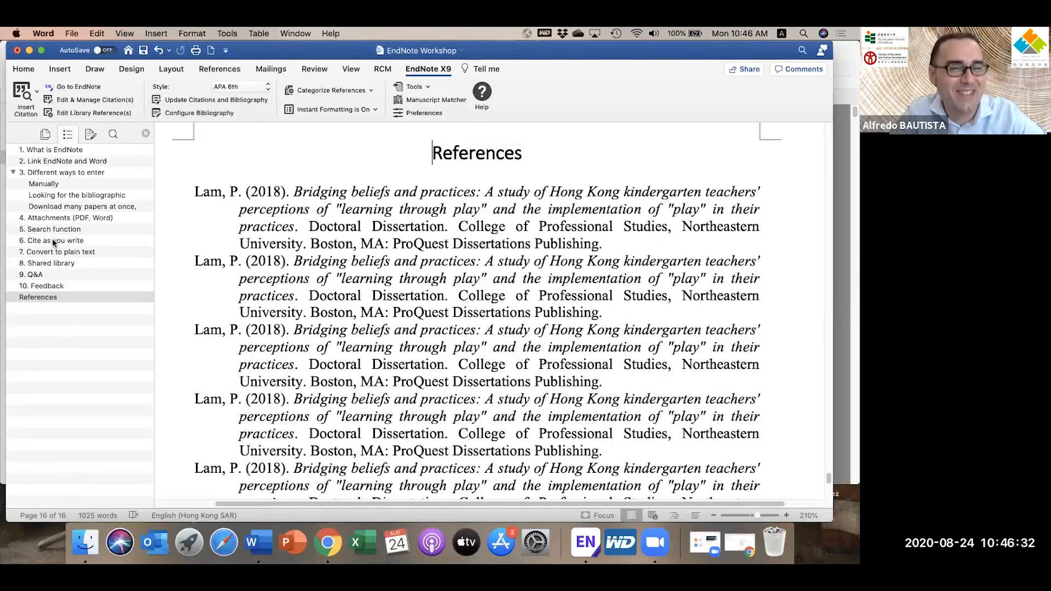
{"action": "left_click", "coordinate": [52, 240]}
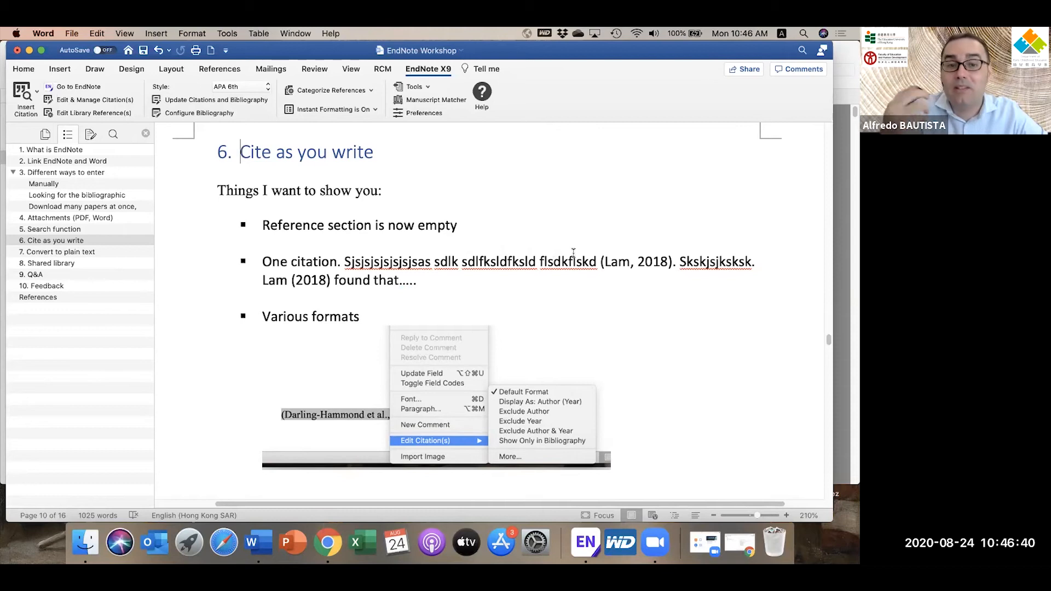
{"action": "left_click", "coordinate": [843, 259]}
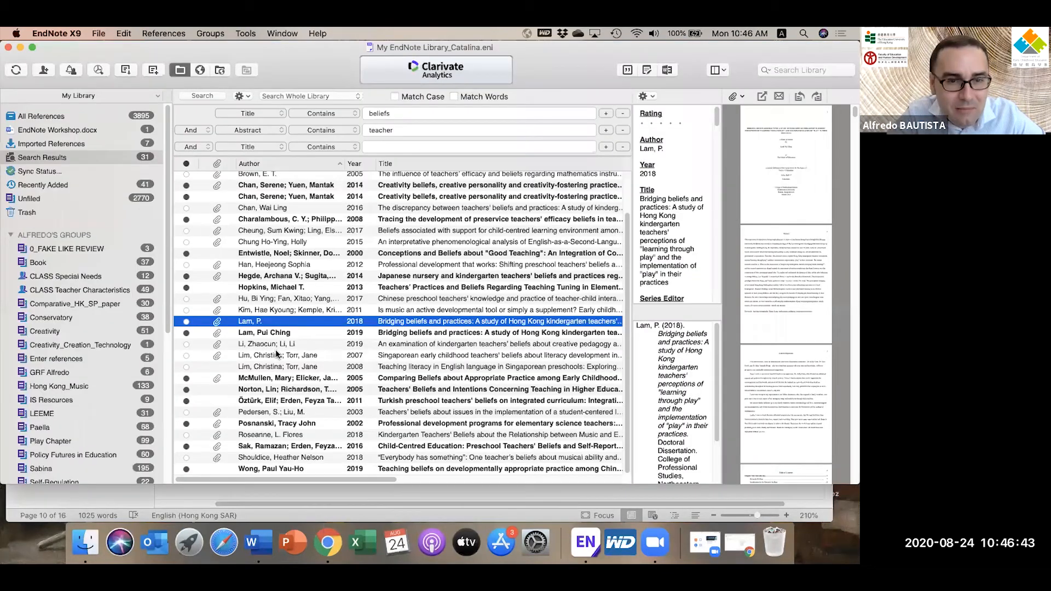
{"action": "left_click", "coordinate": [43, 118]}
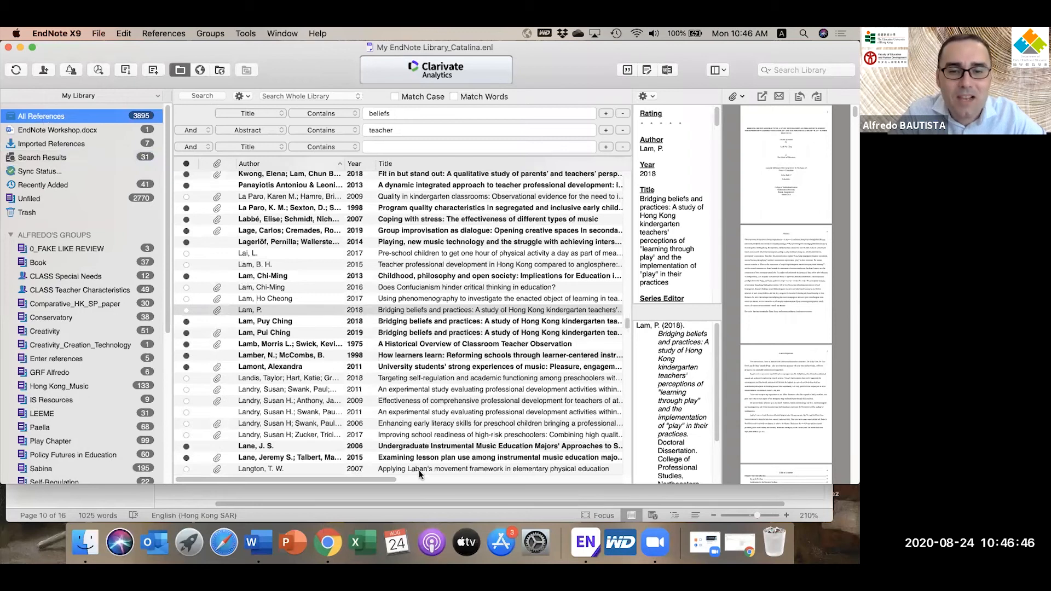
Step: Return to the Word document and add a period after "Several citations together"
{"action": "left_click", "coordinate": [423, 487]}
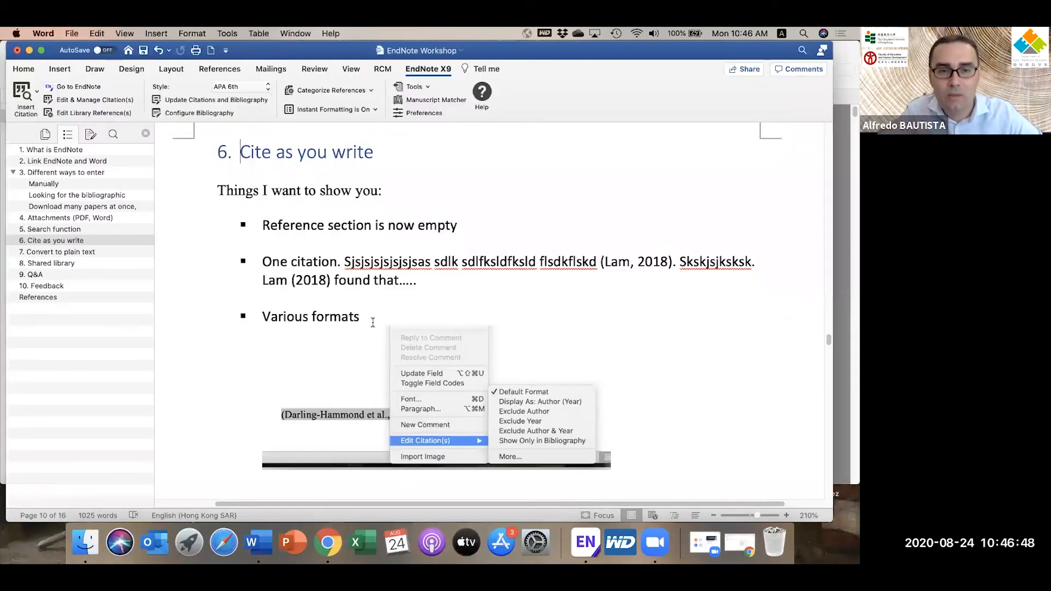
{"action": "left_click", "coordinate": [364, 308]}
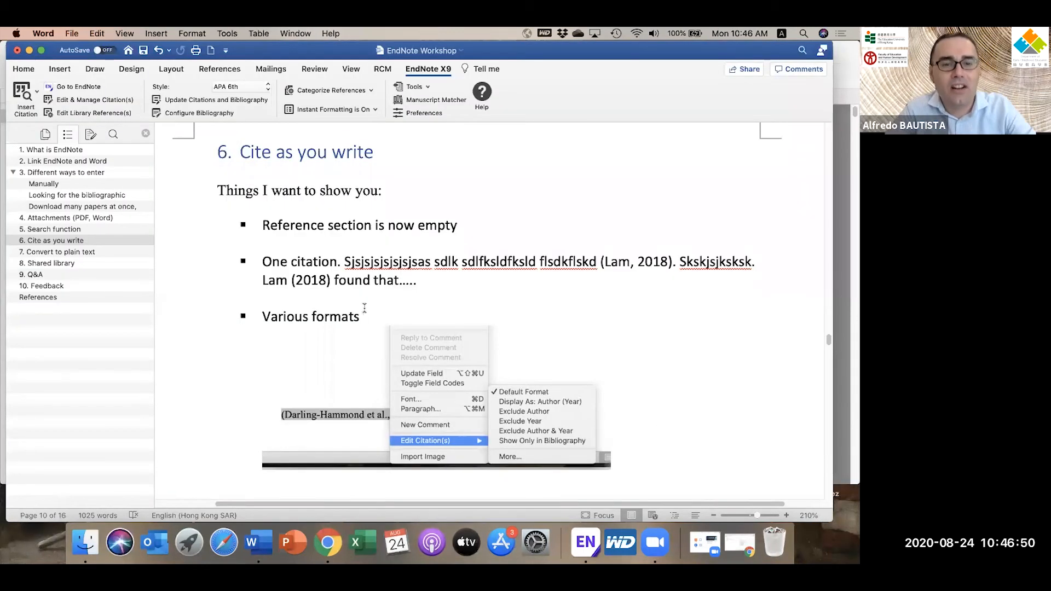
{"action": "scroll", "coordinate": [364, 309], "scroll_direction": "down", "scroll_amount": 3}
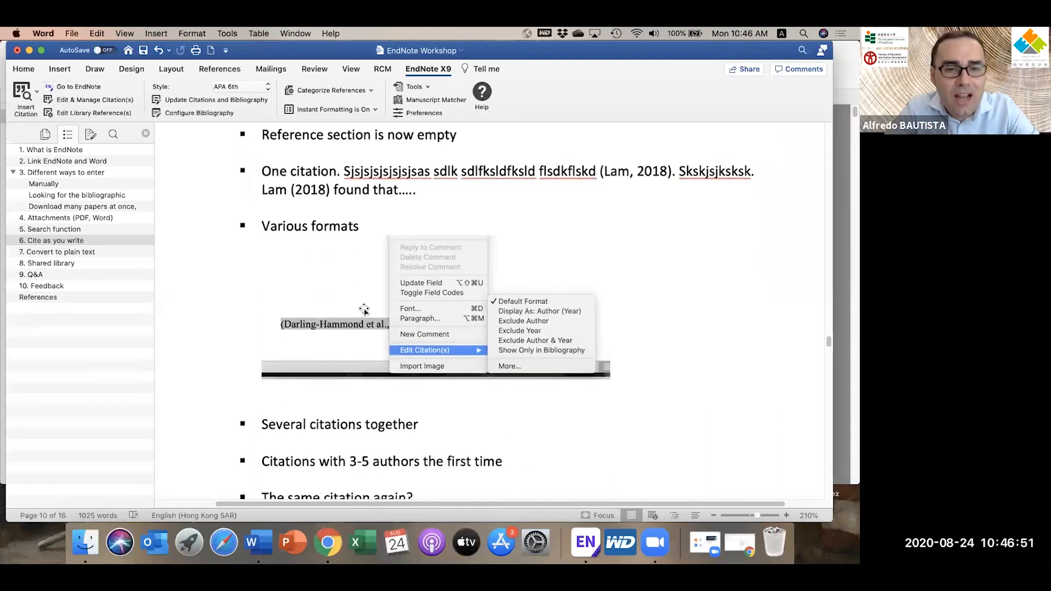
{"action": "left_click", "coordinate": [444, 425]}
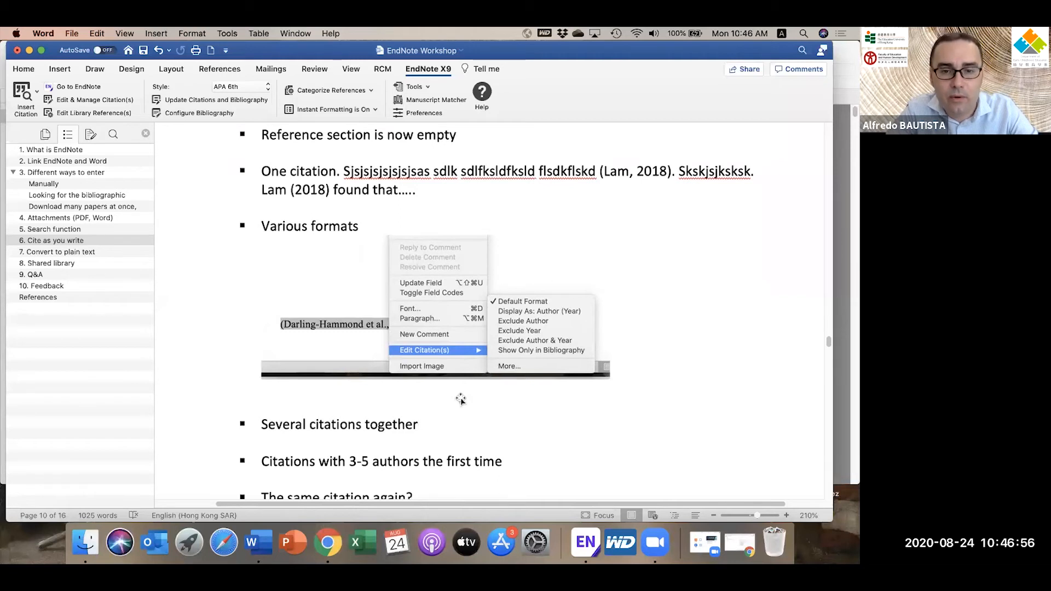
{"action": "type", "text": "."}
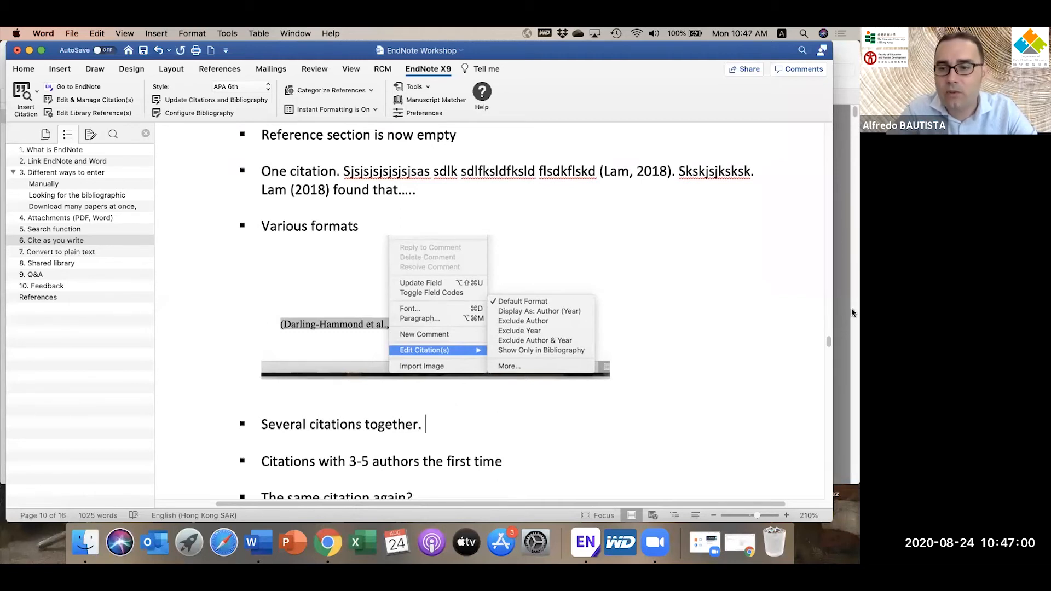
Step: Switch to EndNote and select three references together: the 1998 "How learners learn", a 2011 "An experimental study" and the 2006 "Undergraduate Instrumental Music" entries
{"action": "key", "text": "super+Tab"}
{"action": "scroll", "coordinate": [377, 338], "scroll_direction": "down", "scroll_amount": 4}
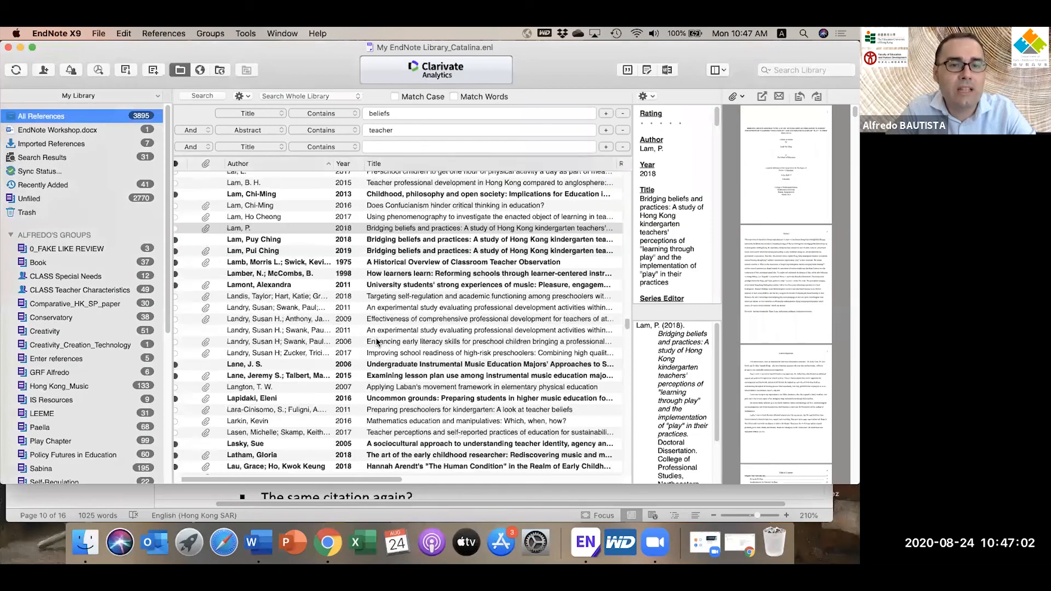
{"action": "left_click", "coordinate": [310, 250]}
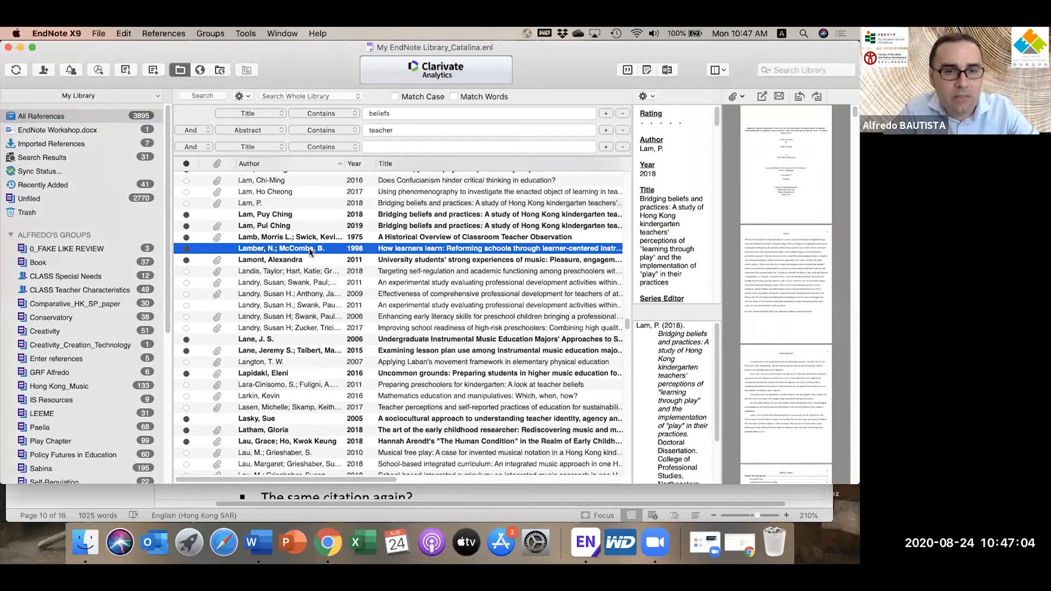
{"action": "left_click", "coordinate": [303, 305], "text": "super"}
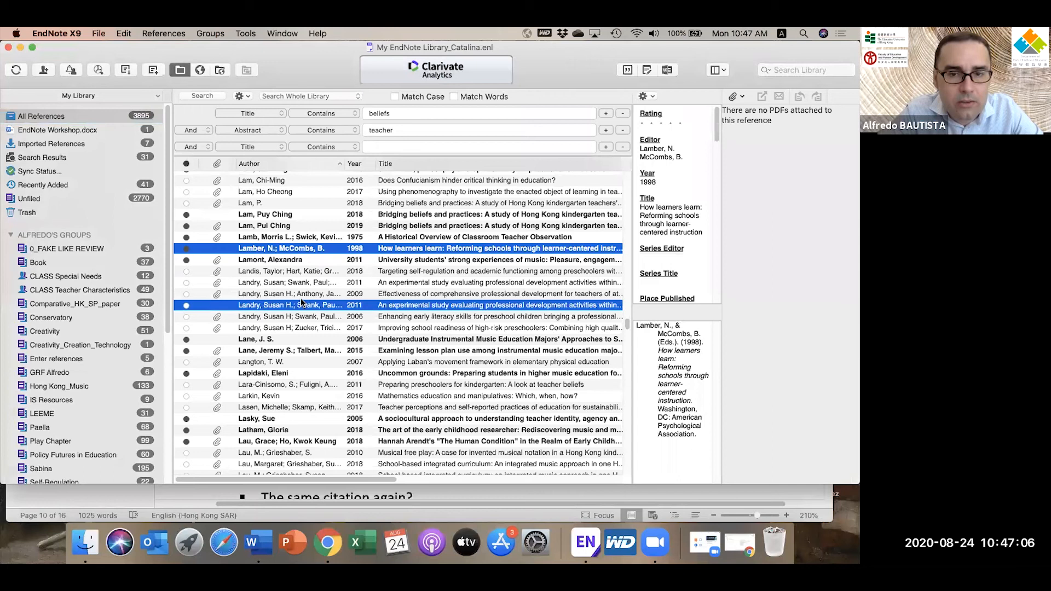
{"action": "left_click", "coordinate": [310, 342], "text": "super"}
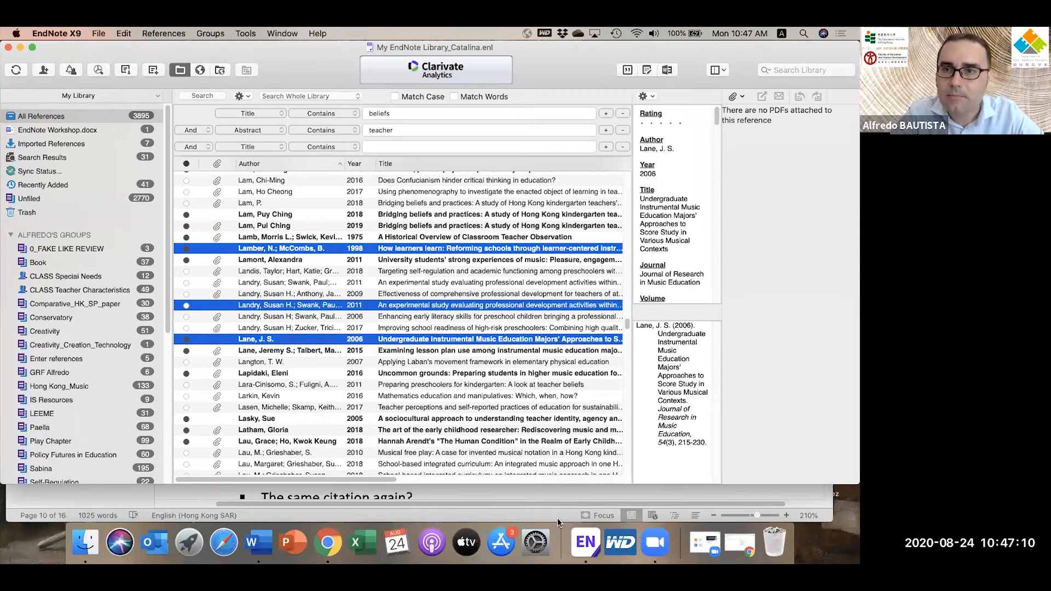
Step: Insert the three selected EndNote references as one grouped citation after "Several citations together." in Word and end it with a period
{"action": "left_click", "coordinate": [511, 494]}
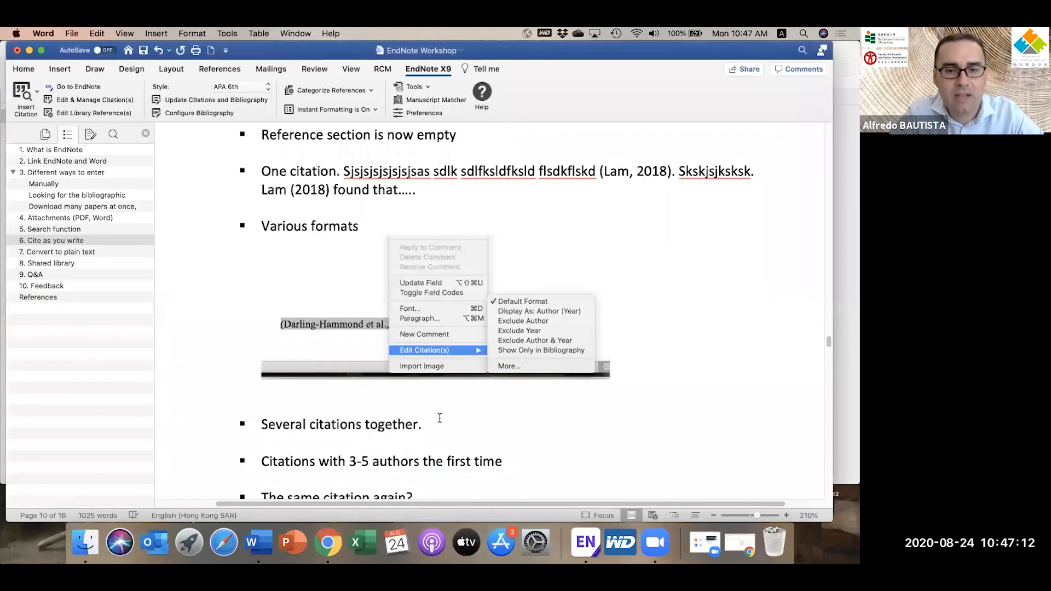
{"action": "left_click", "coordinate": [851, 289]}
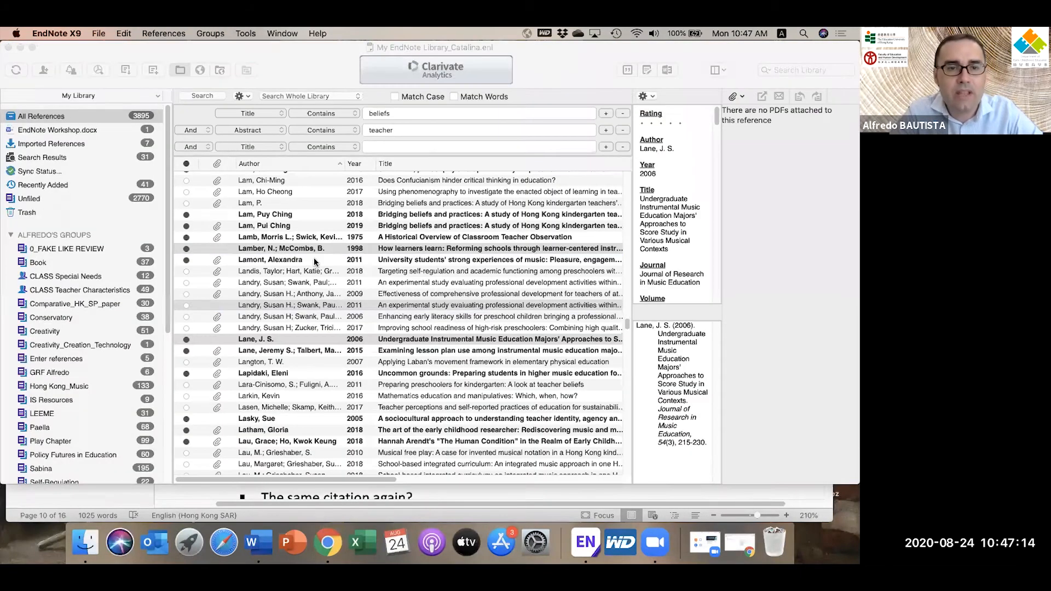
{"action": "left_click", "coordinate": [434, 491]}
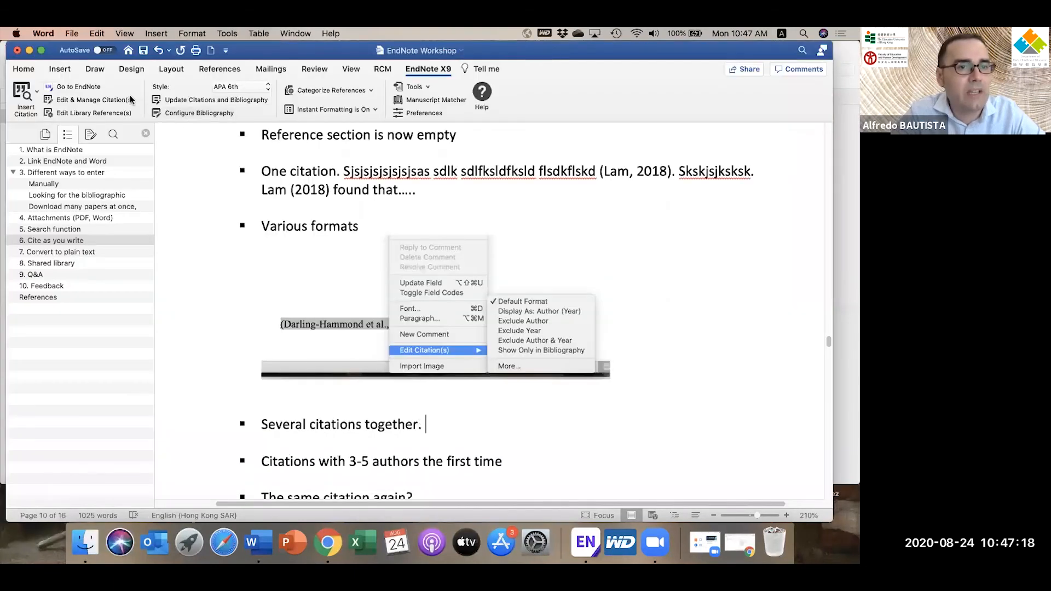
{"action": "left_click", "coordinate": [37, 94]}
{"action": "left_click", "coordinate": [62, 126]}
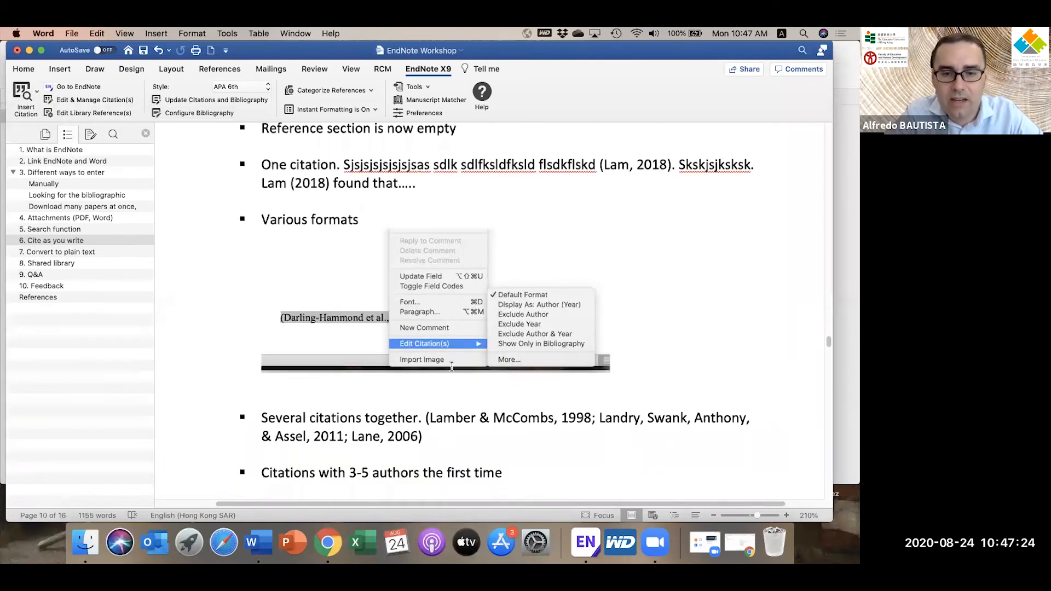
{"action": "scroll", "coordinate": [452, 367], "scroll_direction": "down", "scroll_amount": 3}
{"action": "type", "text": "."}
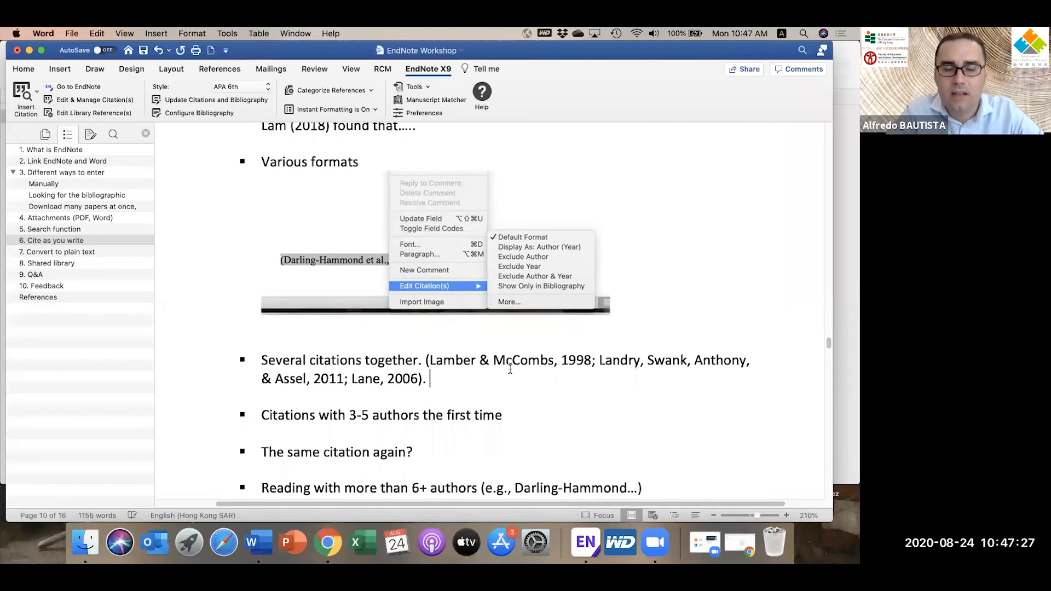
Step: Add the 2011 EndNote reference "University students' strong experiences of music" to the existing grouped citation and save the document
{"action": "left_click", "coordinate": [616, 360]}
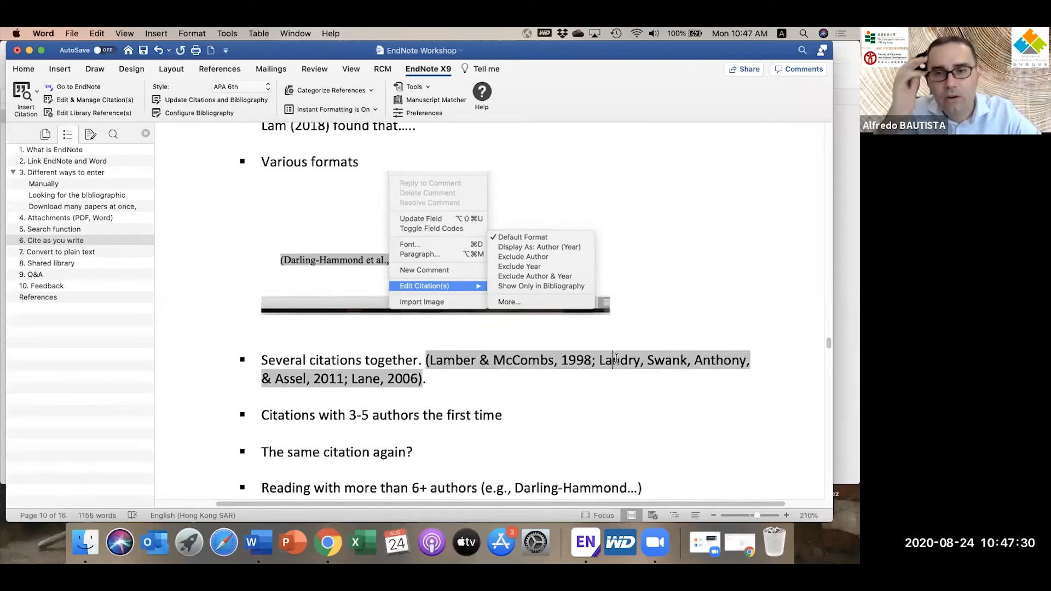
{"action": "left_click", "coordinate": [852, 331]}
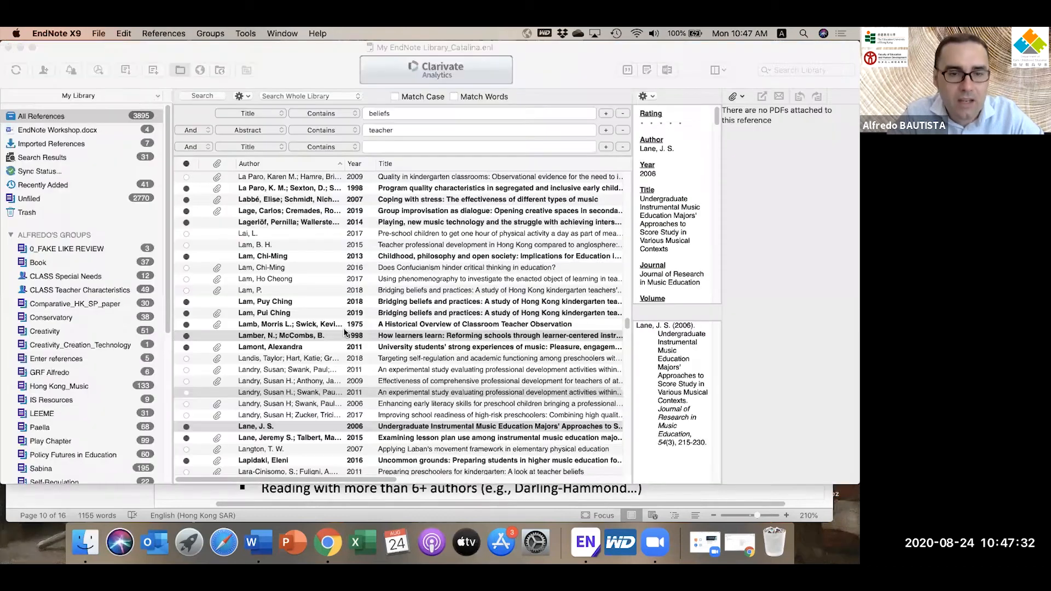
{"action": "left_click", "coordinate": [276, 350]}
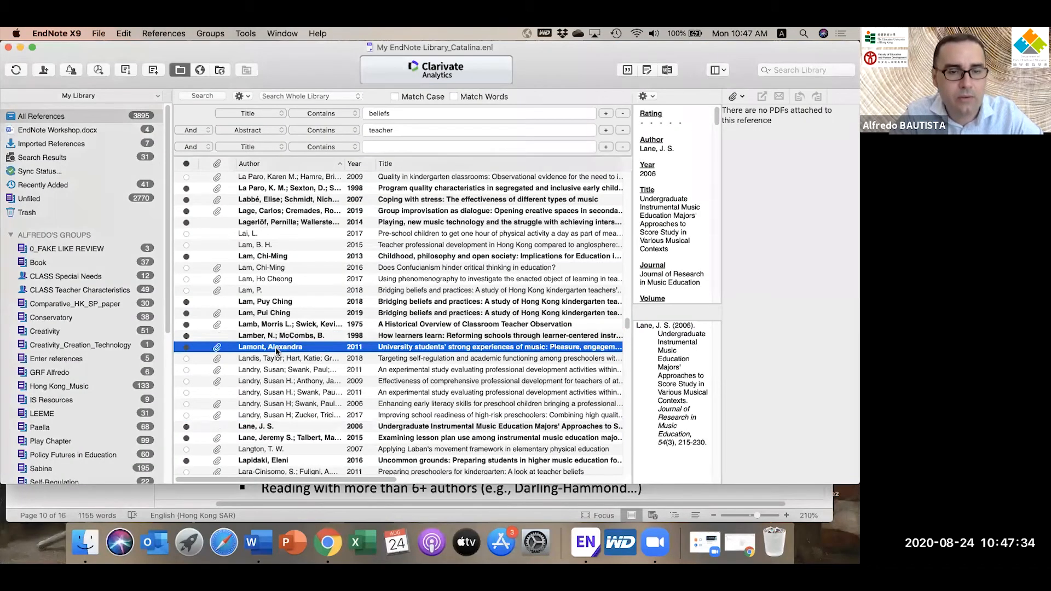
{"action": "left_click", "coordinate": [482, 496]}
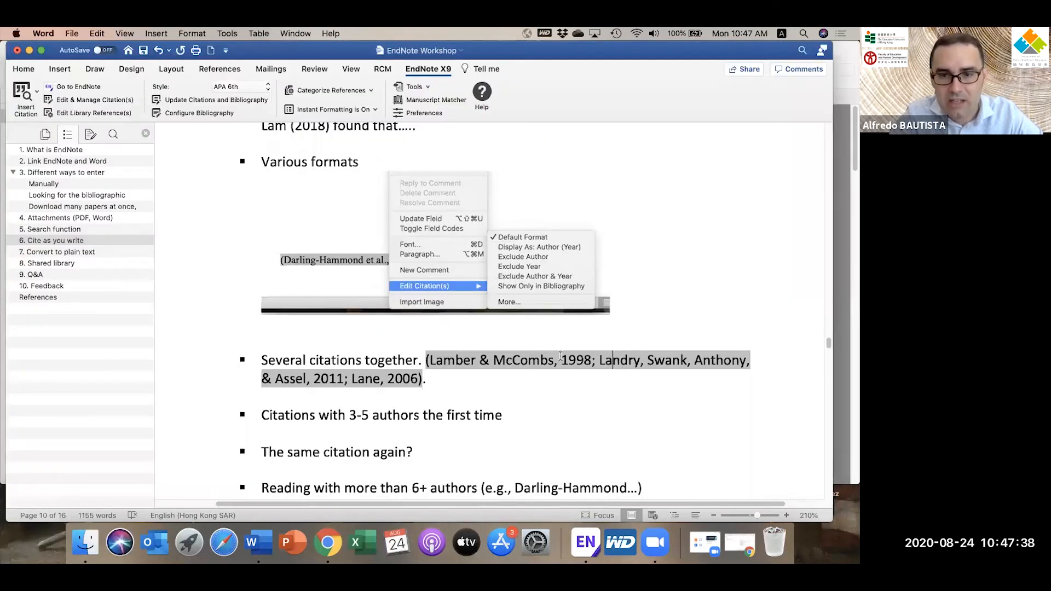
{"action": "left_click", "coordinate": [703, 362]}
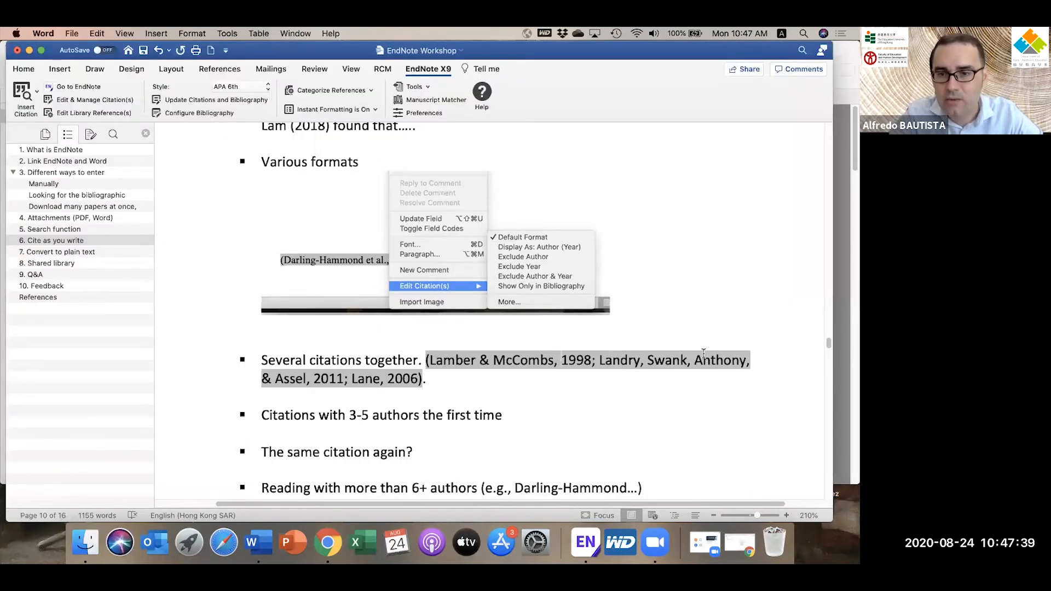
{"action": "left_click", "coordinate": [37, 91]}
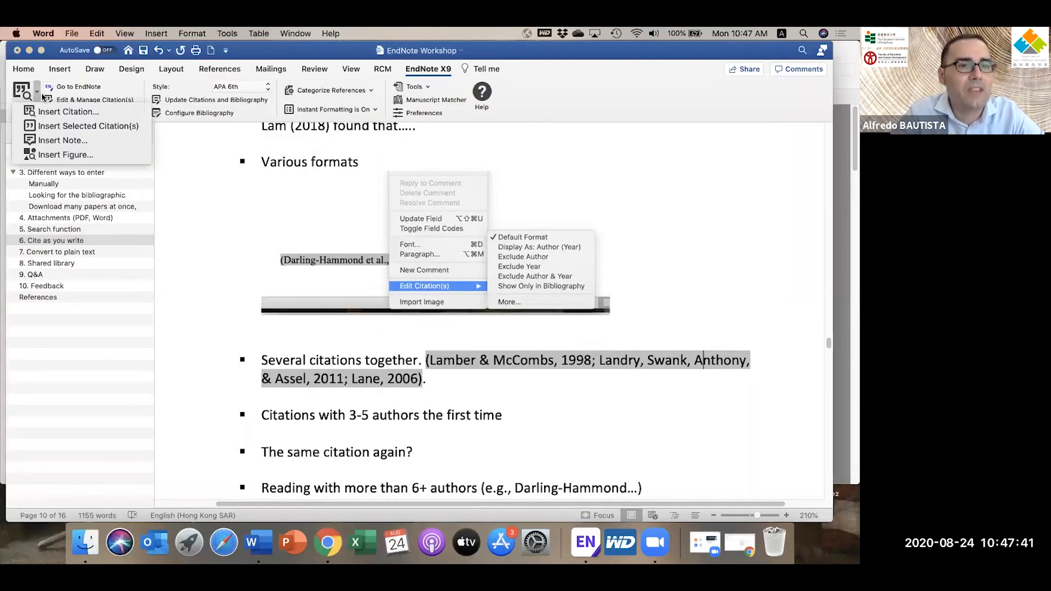
{"action": "left_click", "coordinate": [56, 126]}
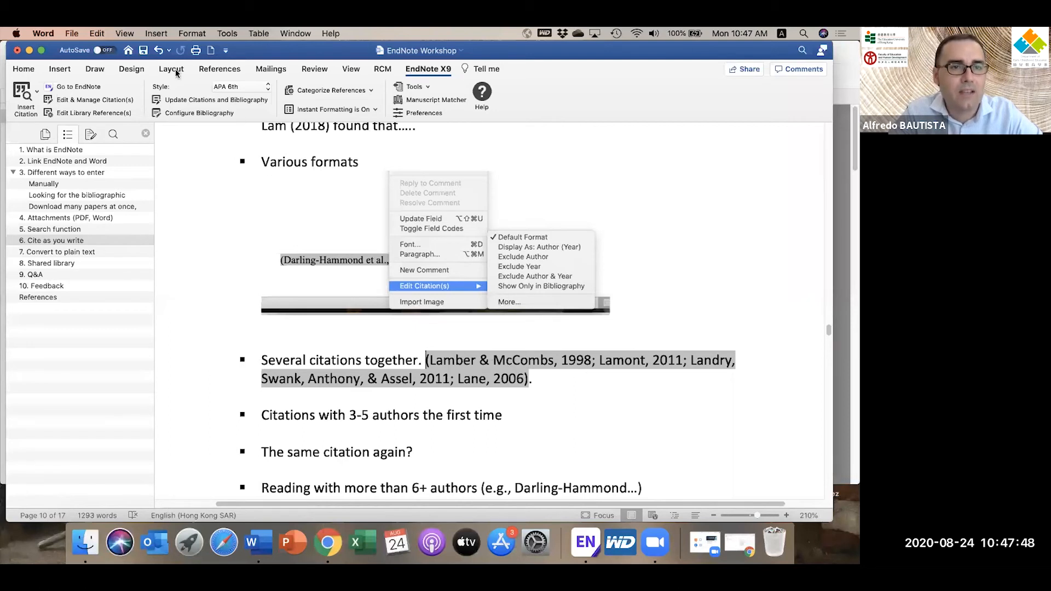
{"action": "left_click", "coordinate": [143, 51]}
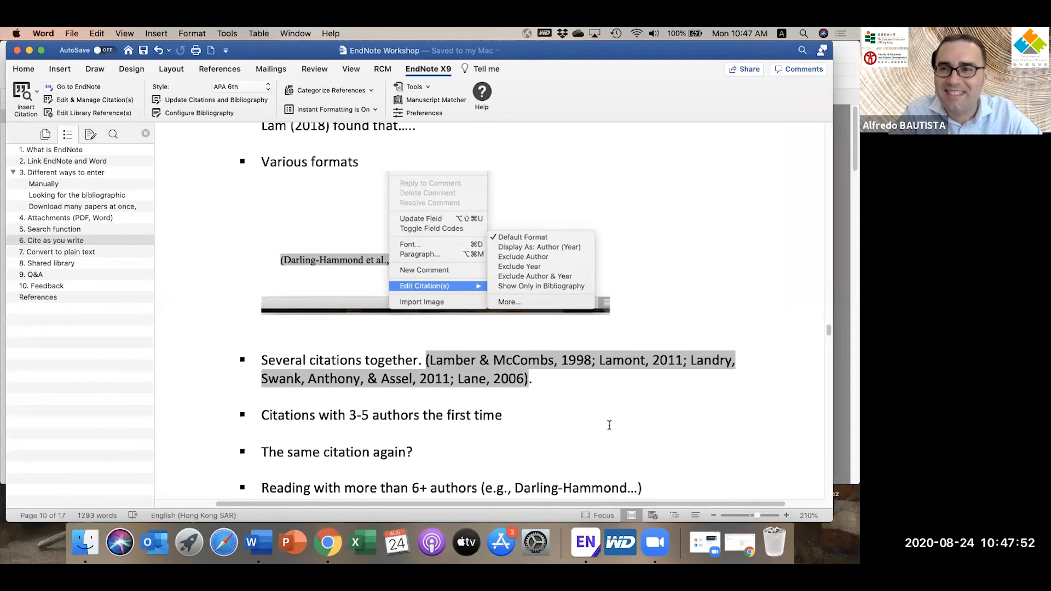
Step: Add "....." after the grouped citation and start a new bullet below it
{"action": "scroll", "coordinate": [608, 425], "scroll_direction": "down", "scroll_amount": 2}
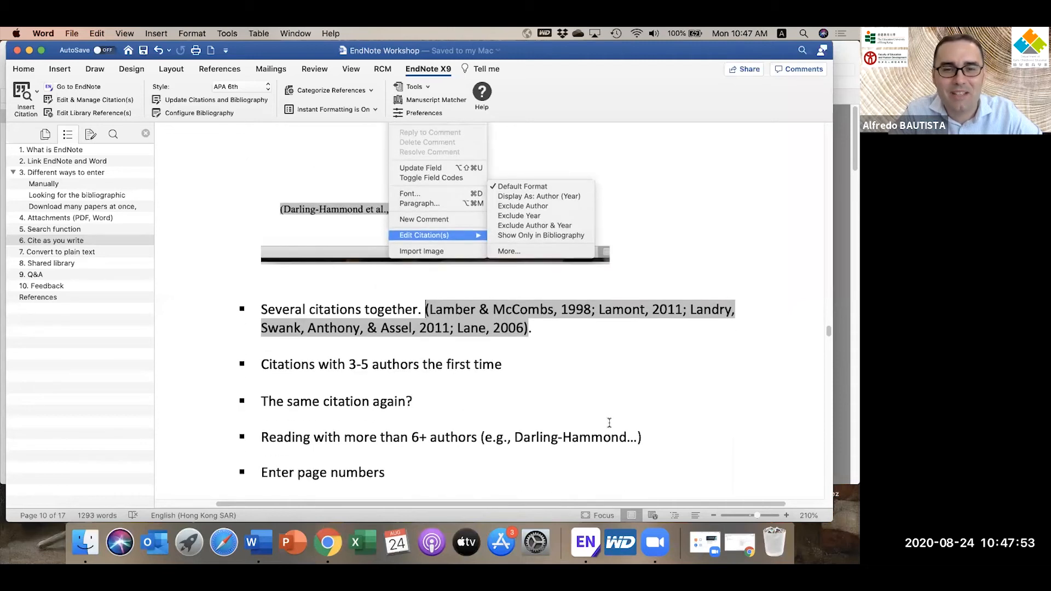
{"action": "left_click", "coordinate": [557, 329]}
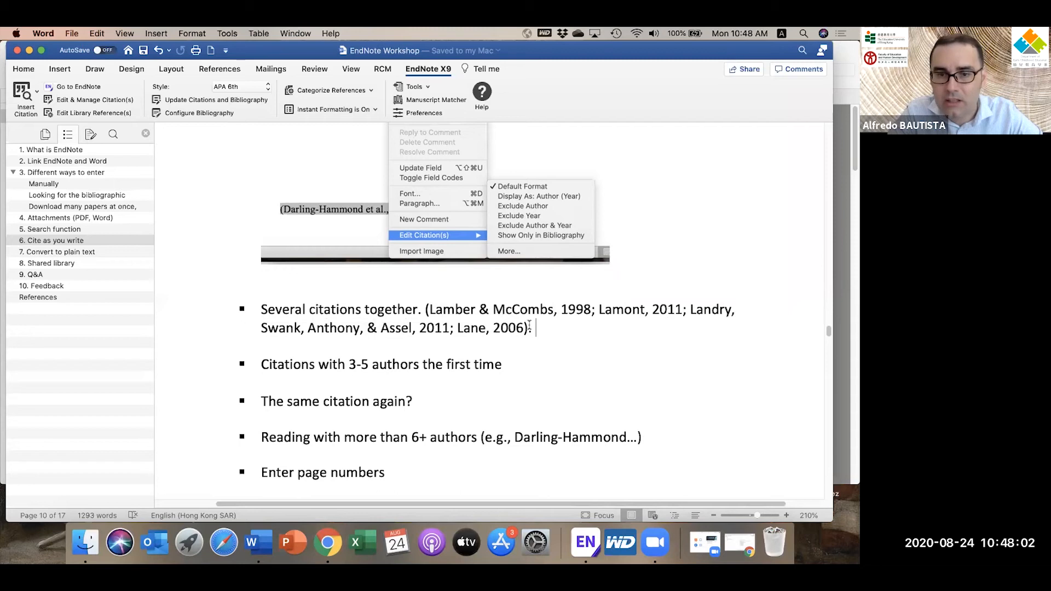
{"action": "type", "text": "....."}
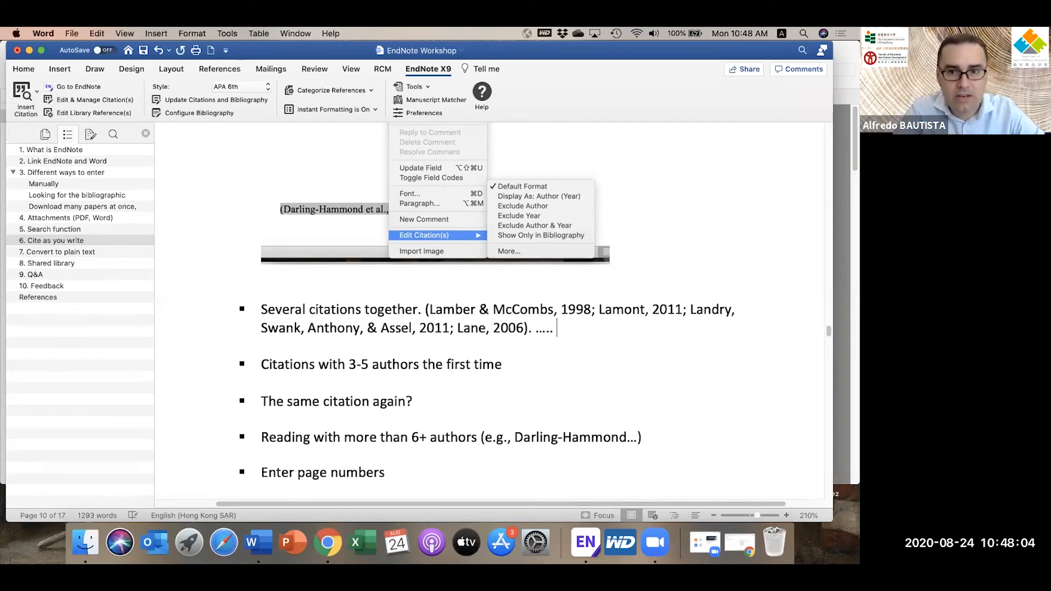
{"action": "key", "text": "Return"}
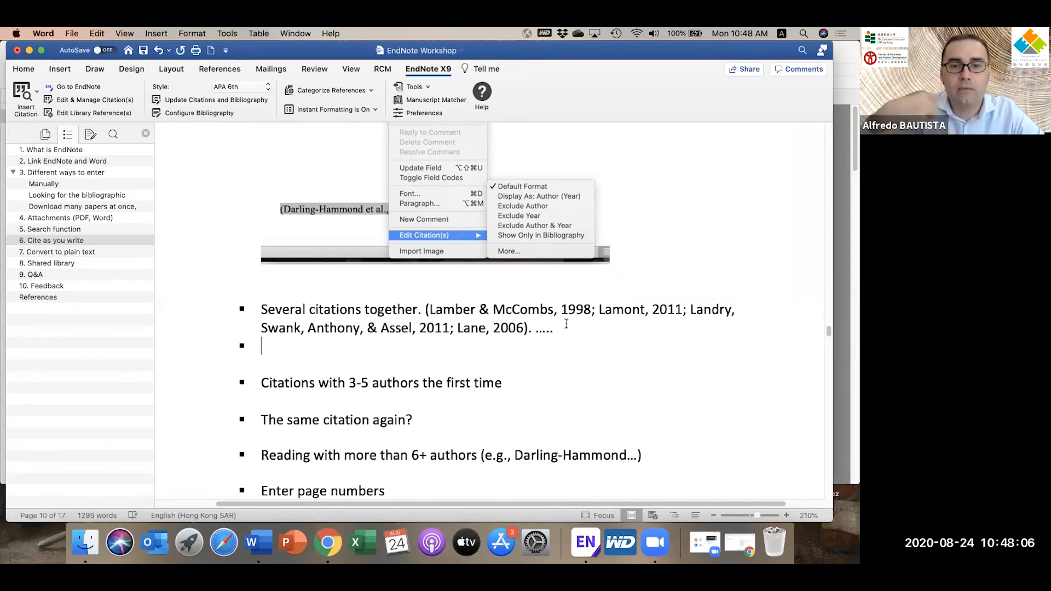
{"action": "left_click", "coordinate": [844, 228]}
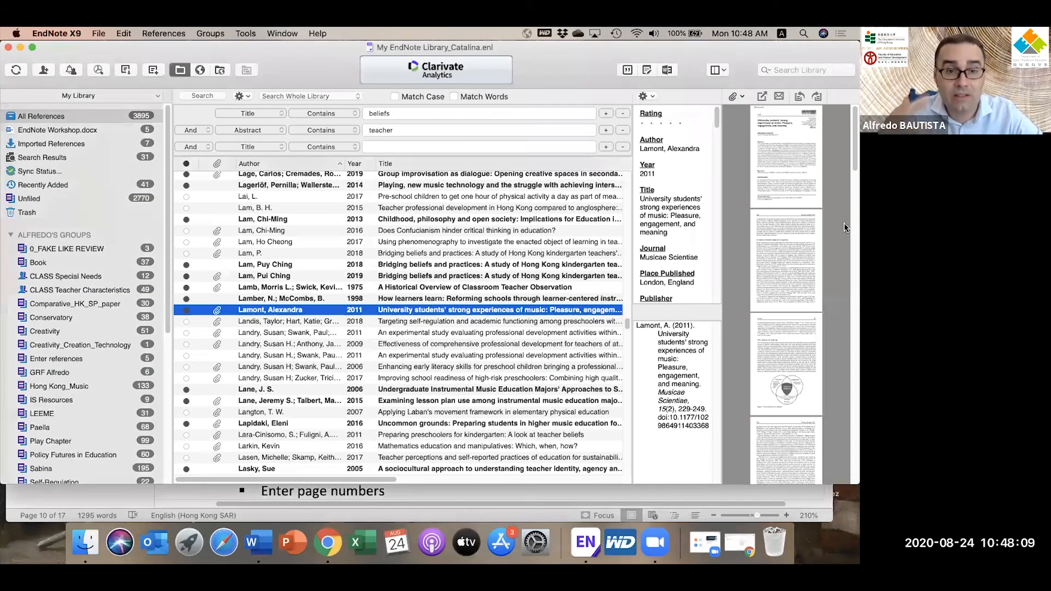
{"action": "left_click", "coordinate": [250, 299]}
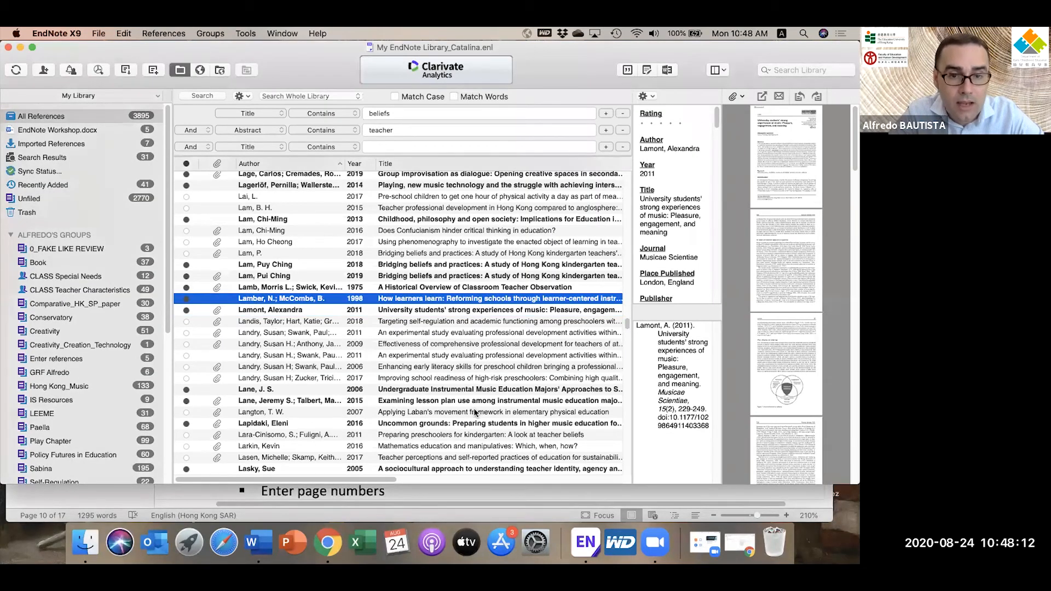
{"action": "left_click", "coordinate": [448, 488]}
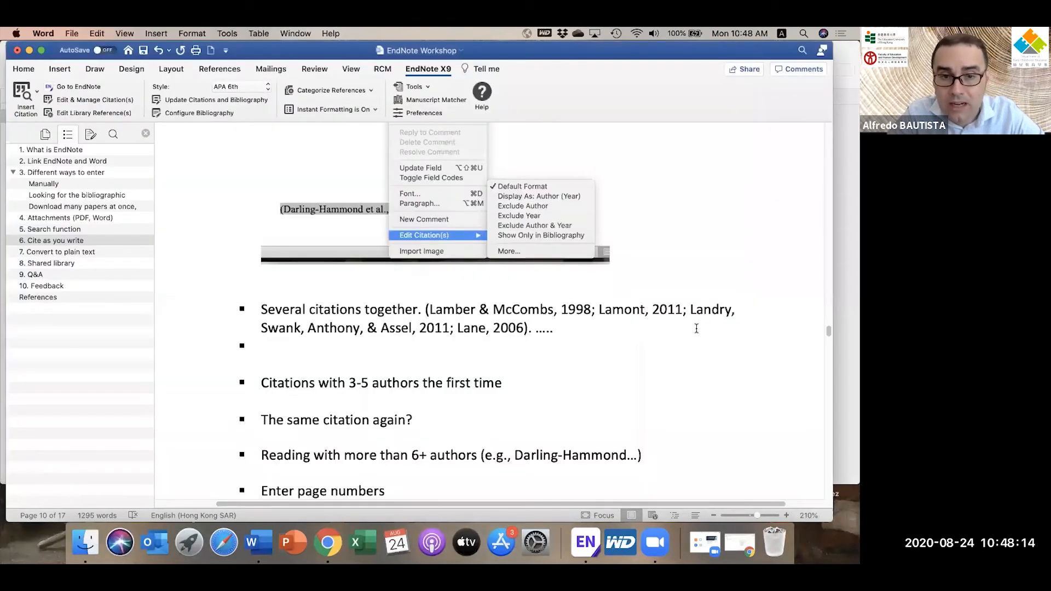
Step: Select the 2011 "An experimental study" reference that has an attached PDF in EndNote and insert it as a citation in the new Word bullet
{"action": "left_click", "coordinate": [846, 307]}
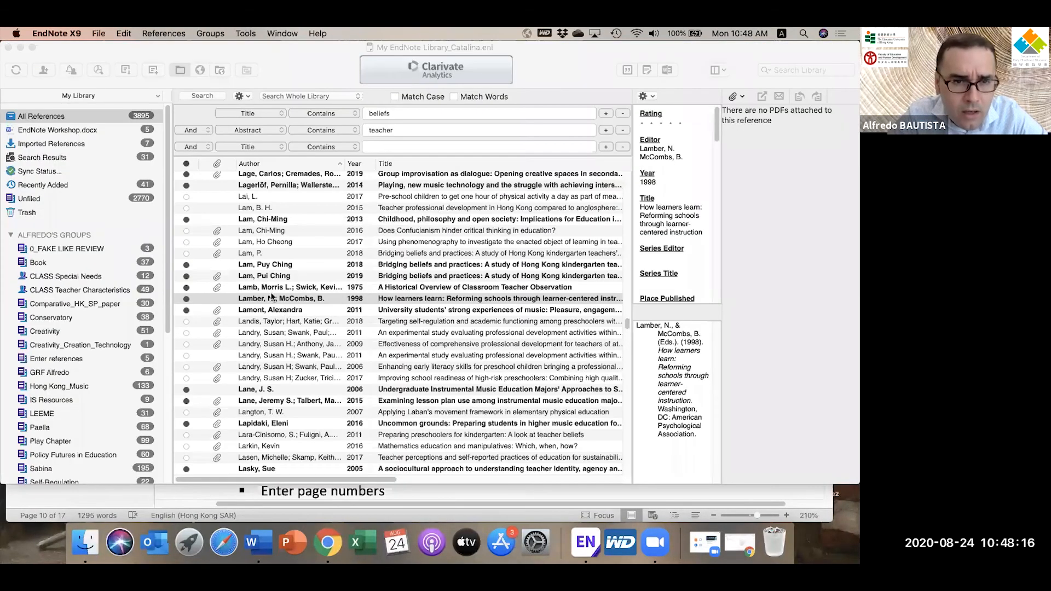
{"action": "left_click", "coordinate": [262, 333]}
{"action": "left_click", "coordinate": [382, 492]}
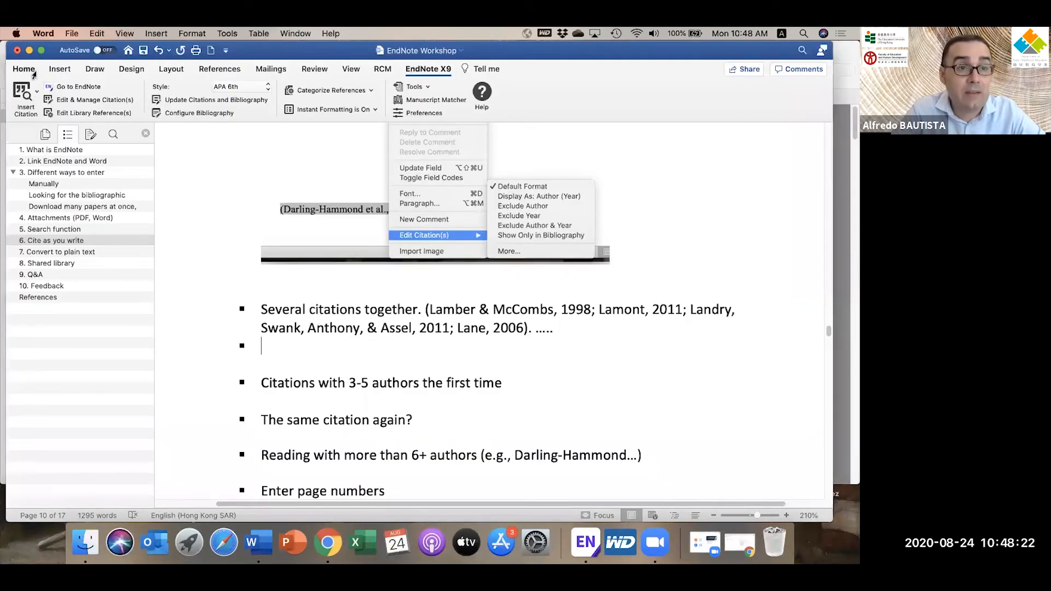
{"action": "left_click", "coordinate": [38, 92]}
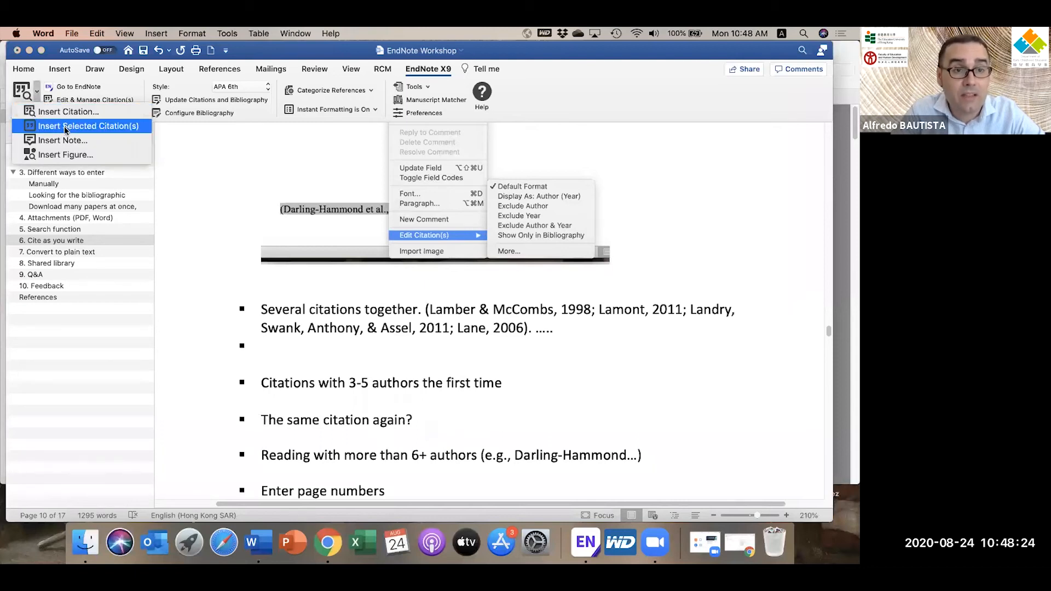
{"action": "left_click", "coordinate": [65, 126]}
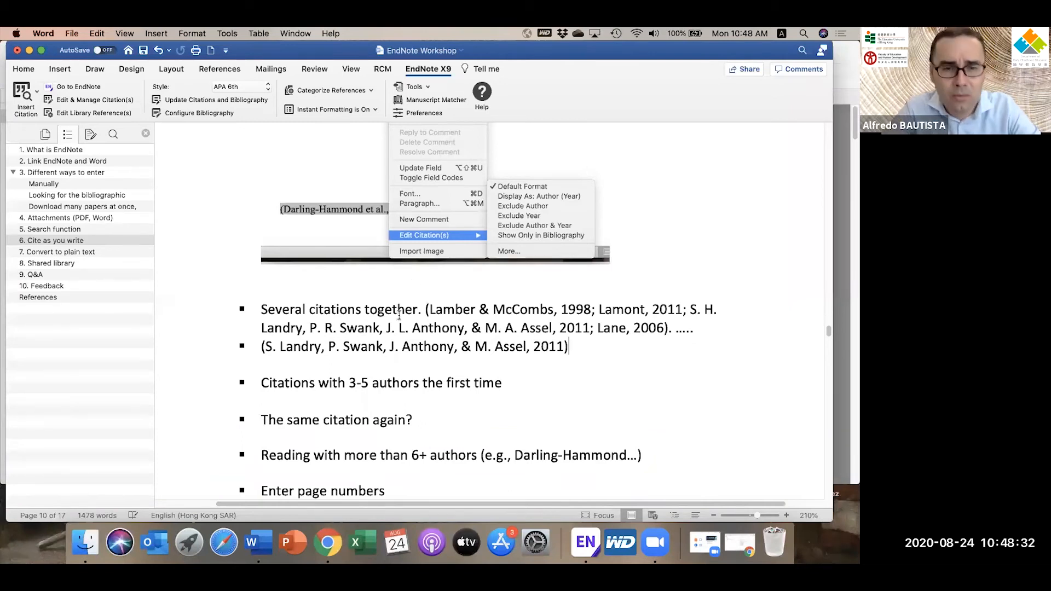
Step: Insert the same 2011 citation again in a new bullet directly below and follow it with "..... sjsjjsjsjss"
{"action": "left_click", "coordinate": [381, 348]}
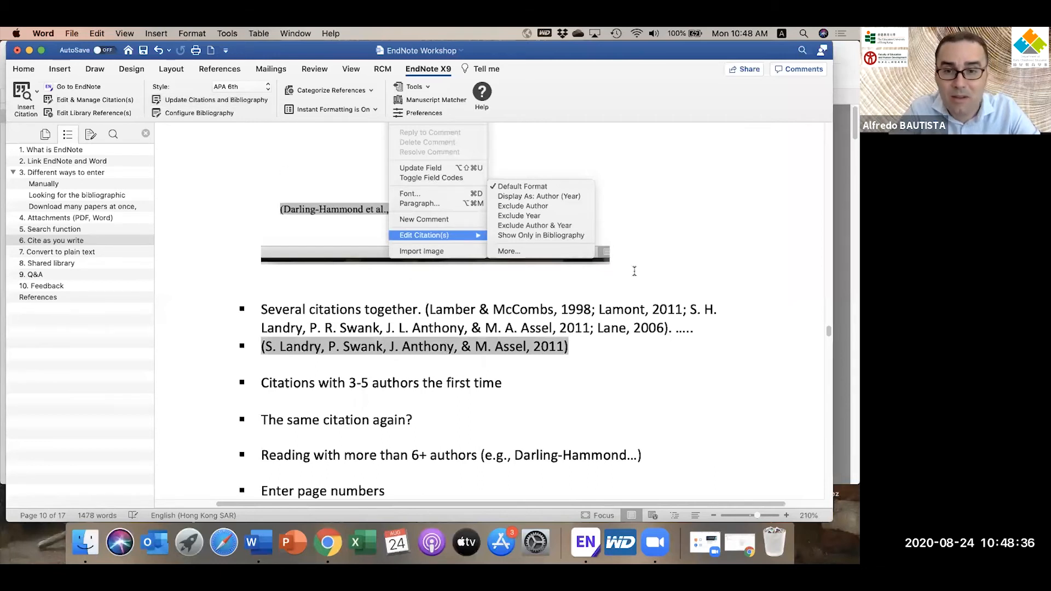
{"action": "left_click", "coordinate": [604, 348]}
{"action": "key", "text": "Return"}
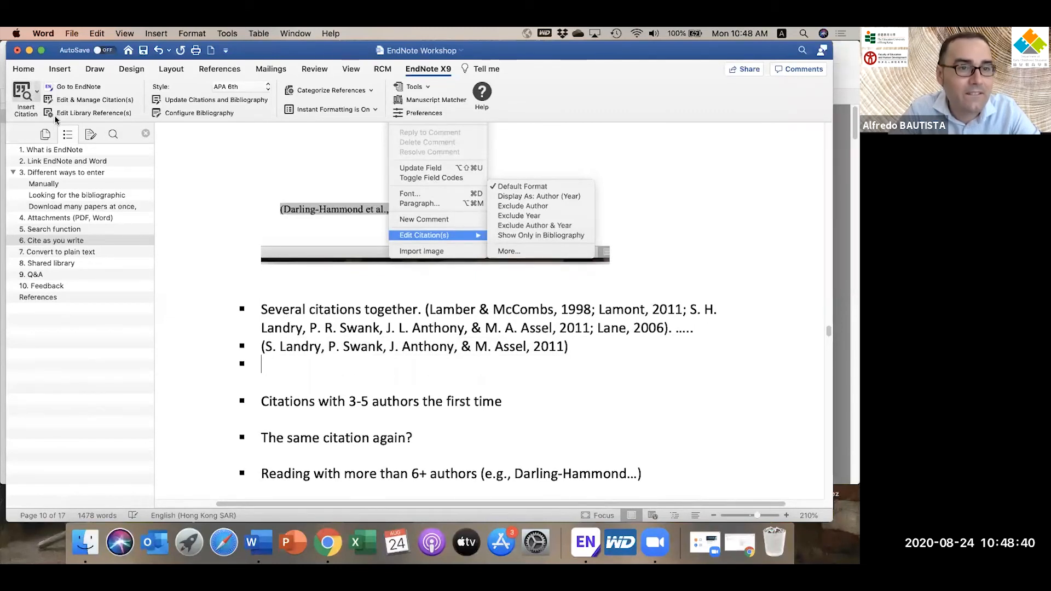
{"action": "left_click", "coordinate": [38, 92]}
{"action": "left_click", "coordinate": [61, 127]}
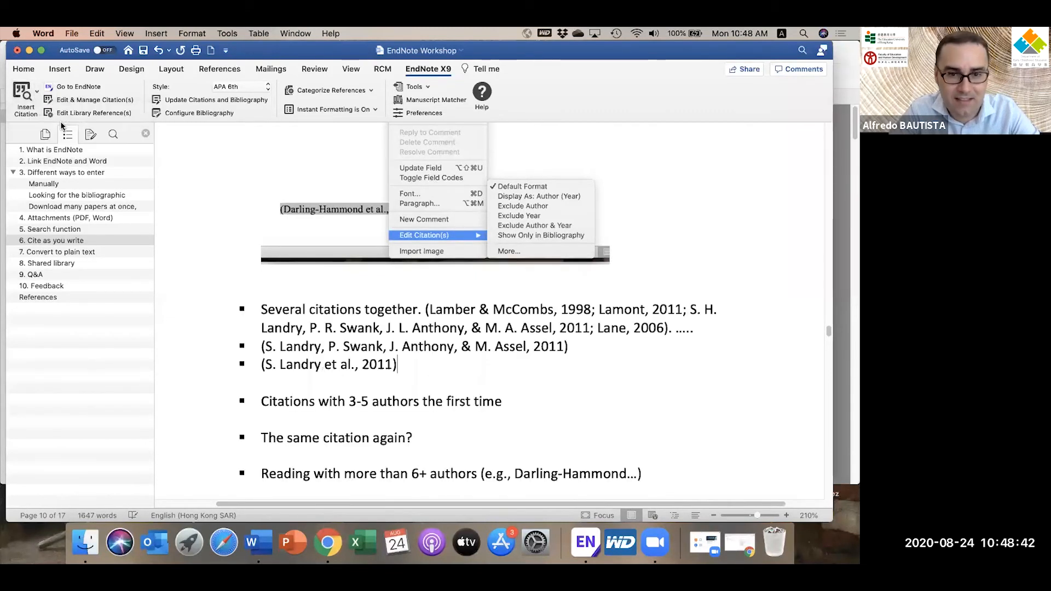
{"action": "scroll", "coordinate": [348, 359], "scroll_direction": "down", "scroll_amount": 2}
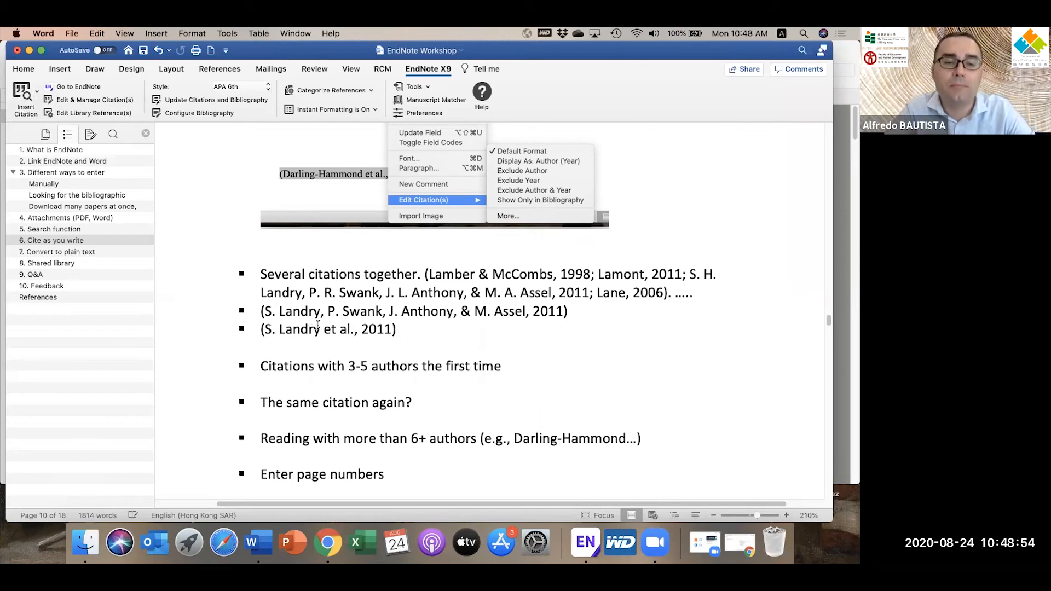
{"action": "type", "text": "..... sjsjjsjsjss"}
Step: Go to the References section, update the citations and bibliography, and check the entries in the reference list
{"action": "left_click", "coordinate": [38, 298]}
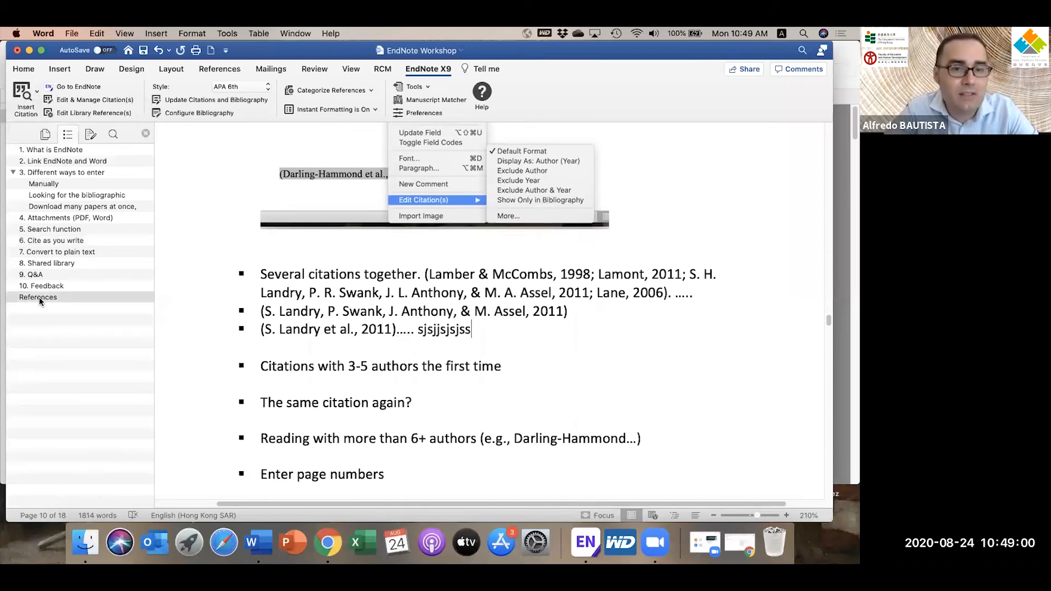
{"action": "scroll", "coordinate": [290, 318], "scroll_direction": "down", "scroll_amount": 2}
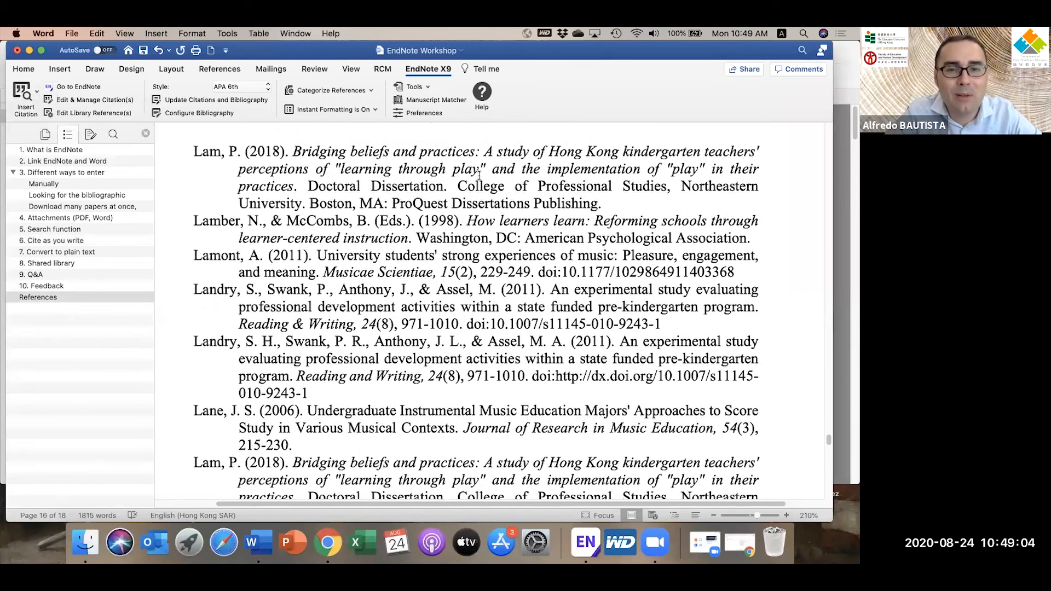
{"action": "scroll", "coordinate": [449, 220], "scroll_direction": "down", "scroll_amount": 6}
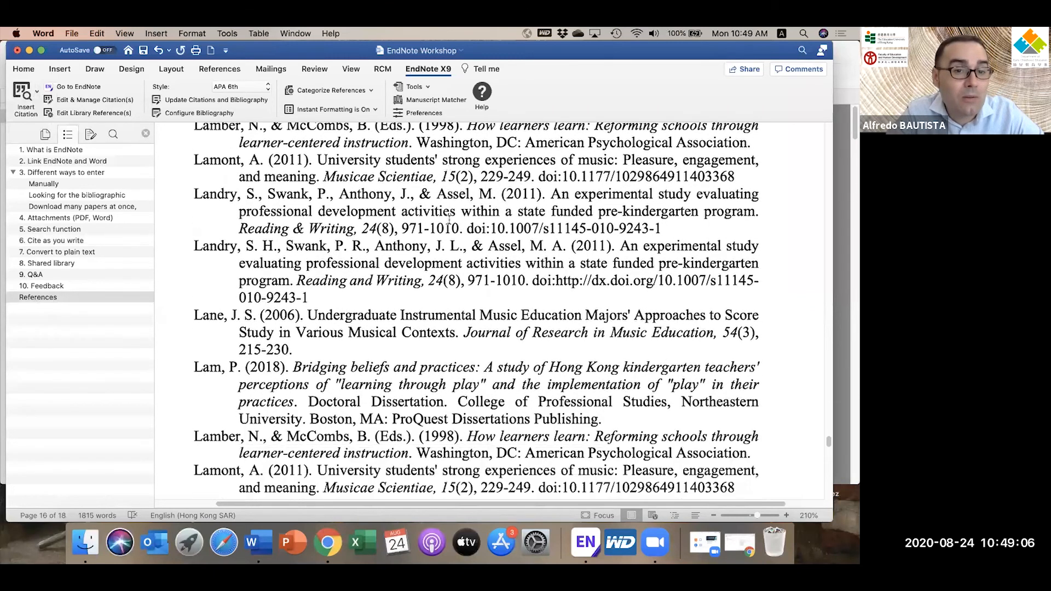
{"action": "scroll", "coordinate": [449, 219], "scroll_direction": "down", "scroll_amount": 10}
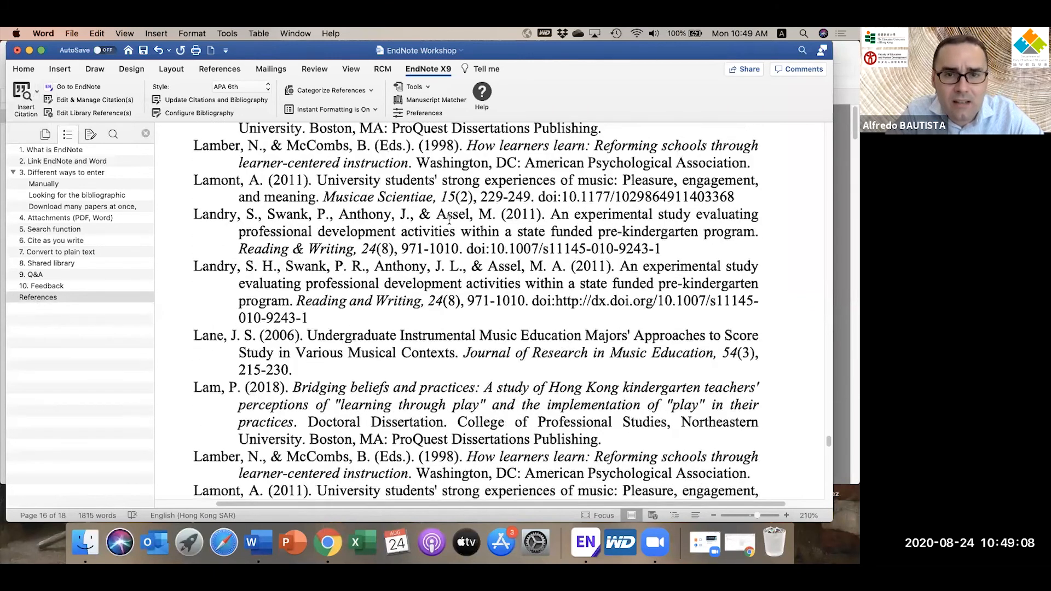
{"action": "scroll", "coordinate": [449, 220], "scroll_direction": "up", "scroll_amount": 3}
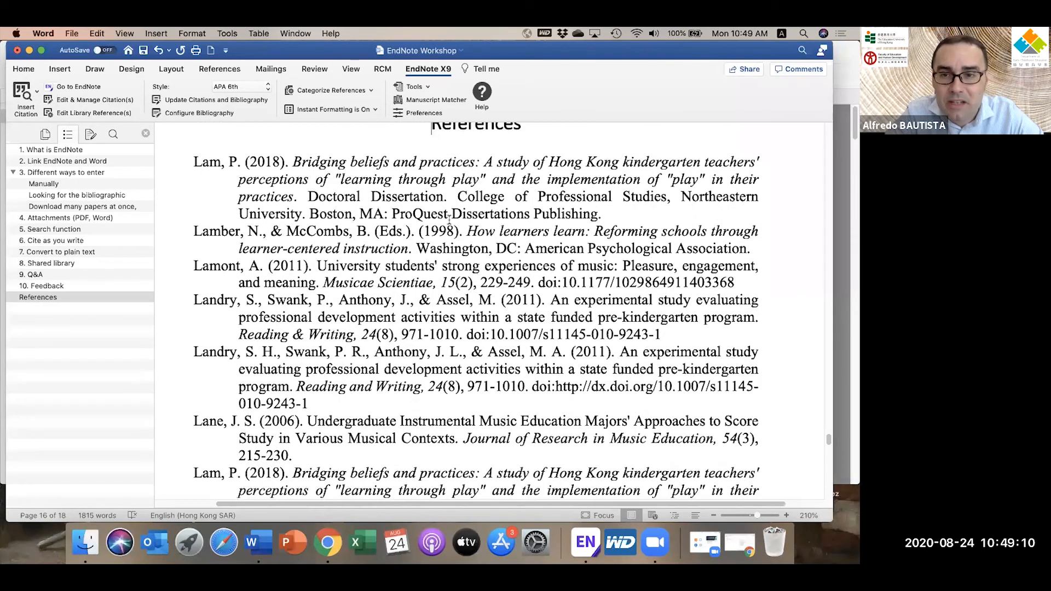
{"action": "scroll", "coordinate": [449, 220], "scroll_direction": "down", "scroll_amount": 10}
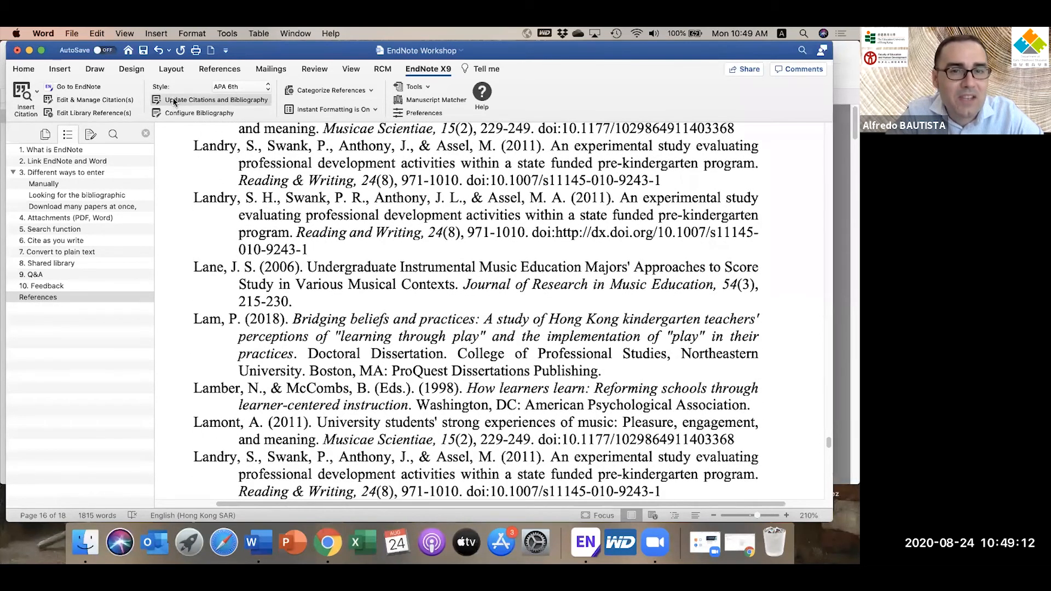
{"action": "left_click", "coordinate": [175, 99]}
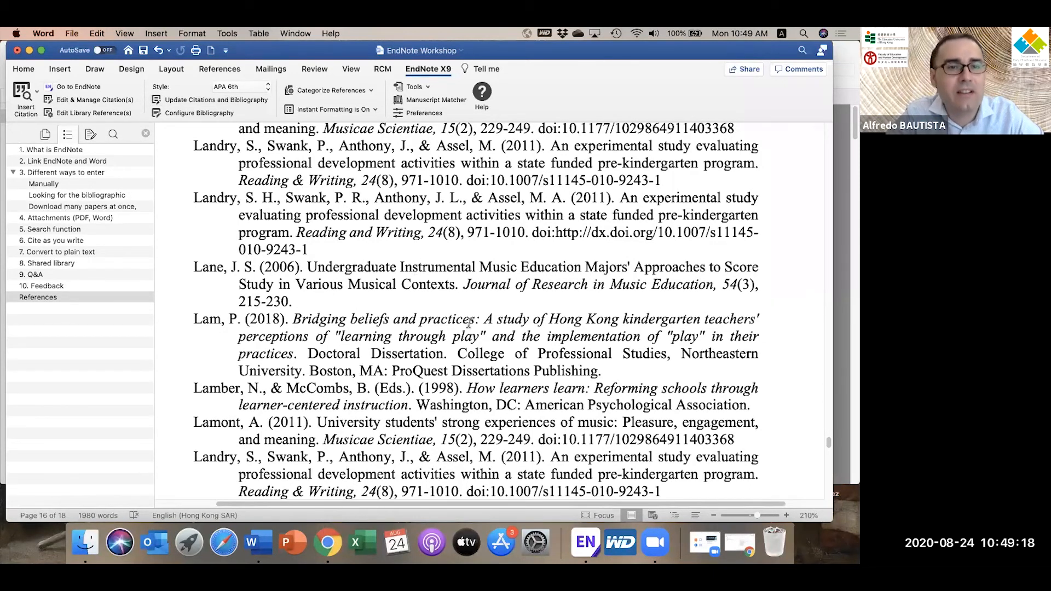
{"action": "scroll", "coordinate": [469, 322], "scroll_direction": "down", "scroll_amount": 10}
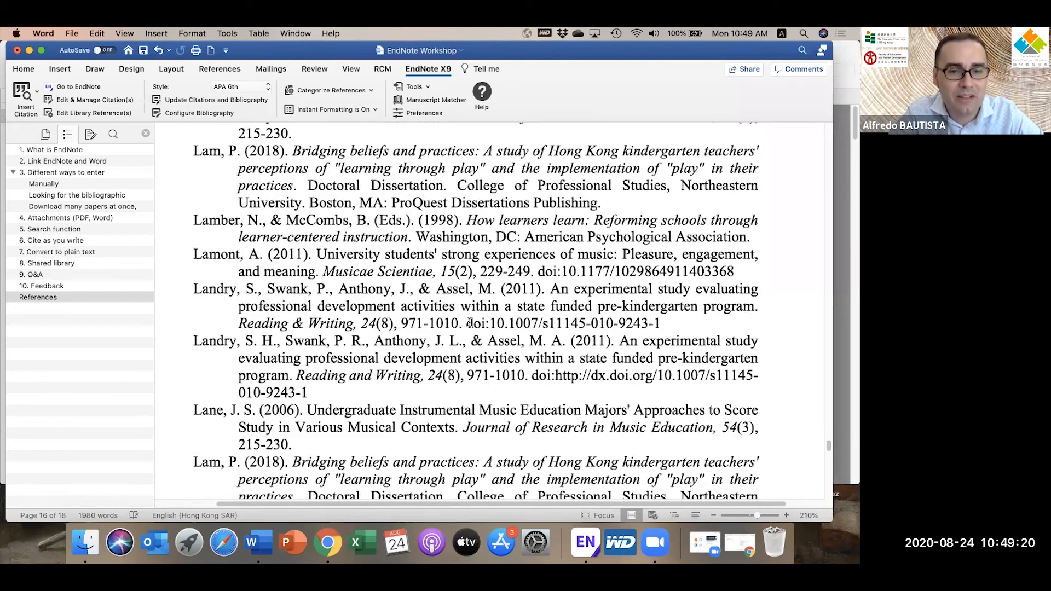
{"action": "scroll", "coordinate": [469, 322], "scroll_direction": "up", "scroll_amount": 10}
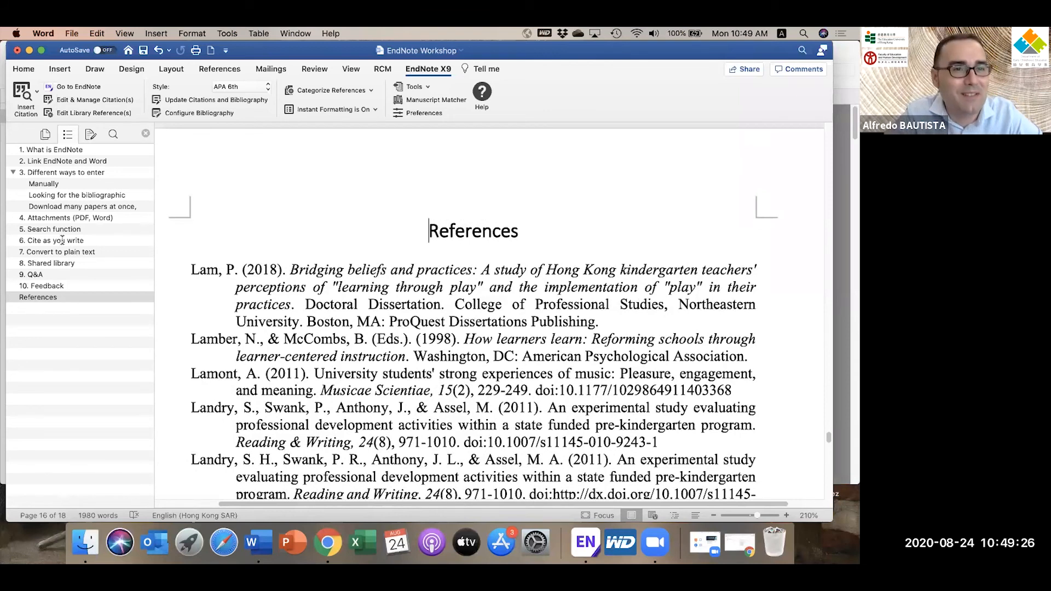
Step: Return to the "Cite as you write" section and end the "3-5 authors the first time" and "more than 6+ authors" bullets with periods
{"action": "left_click", "coordinate": [62, 240]}
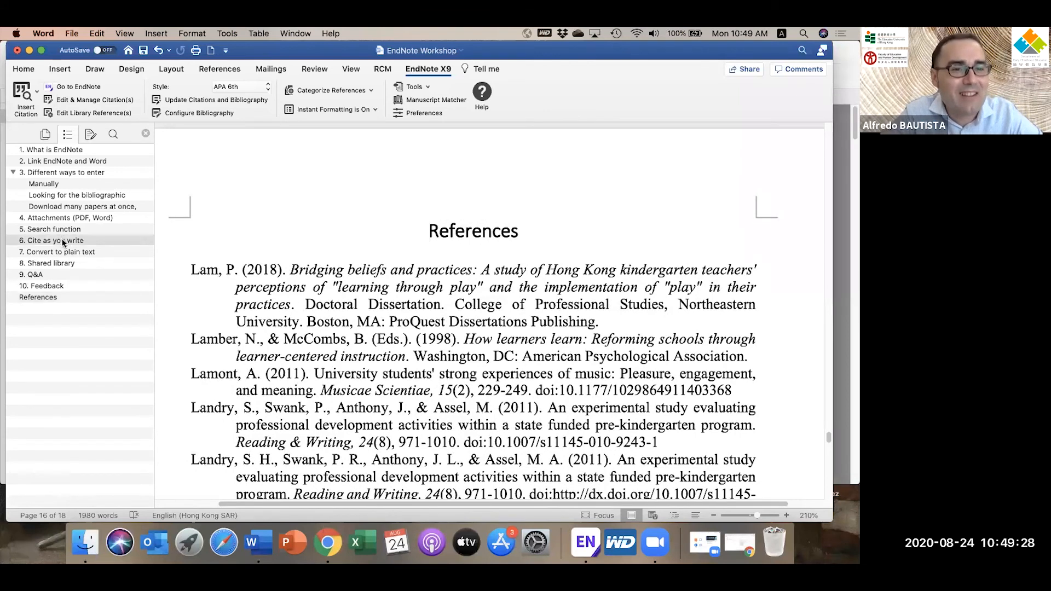
{"action": "scroll", "coordinate": [379, 315], "scroll_direction": "down", "scroll_amount": 5}
{"action": "scroll", "coordinate": [379, 315], "scroll_direction": "up", "scroll_amount": 1}
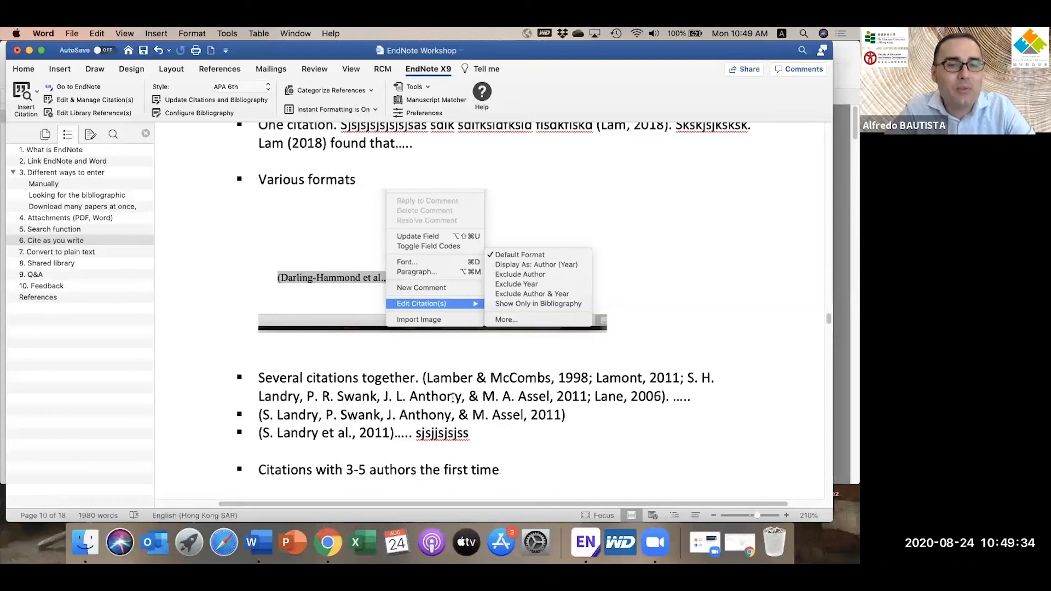
{"action": "scroll", "coordinate": [431, 420], "scroll_direction": "down", "scroll_amount": 2}
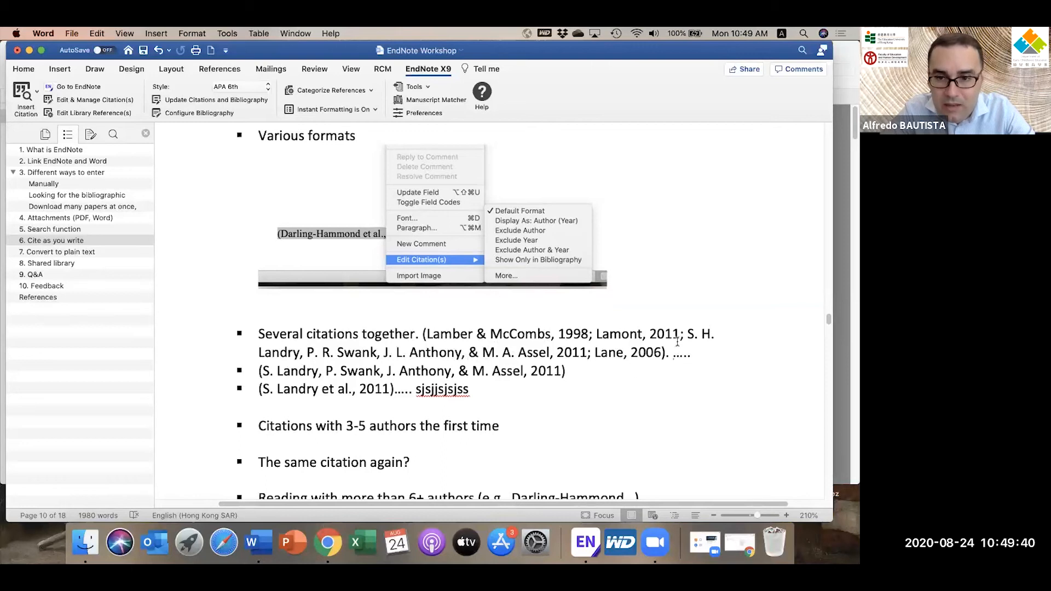
{"action": "left_click_drag", "start_coordinate": [687, 334], "coordinate": [714, 334]}
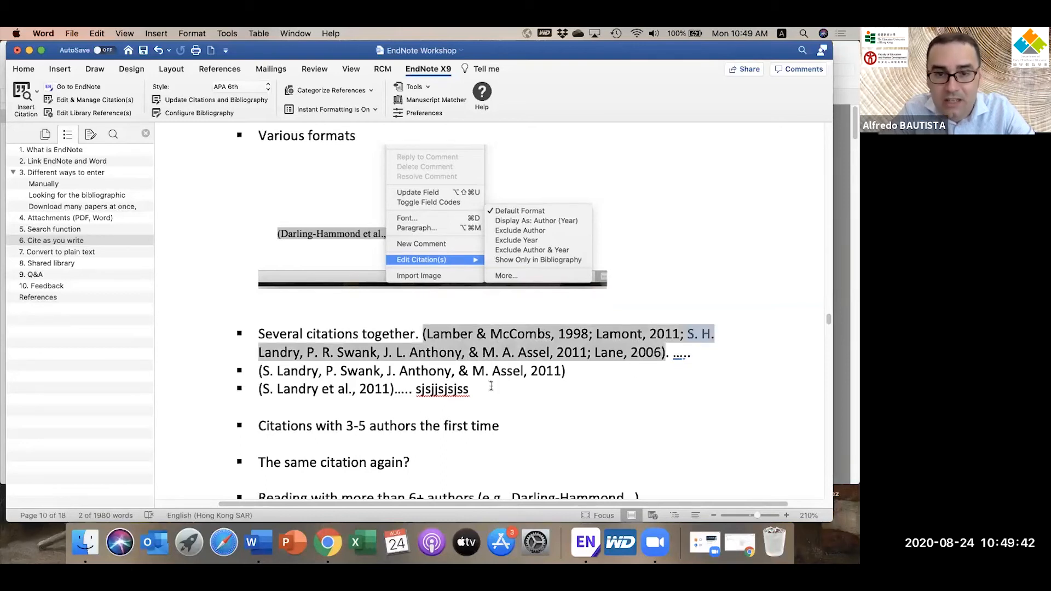
{"action": "scroll", "coordinate": [417, 418], "scroll_direction": "down", "scroll_amount": 3}
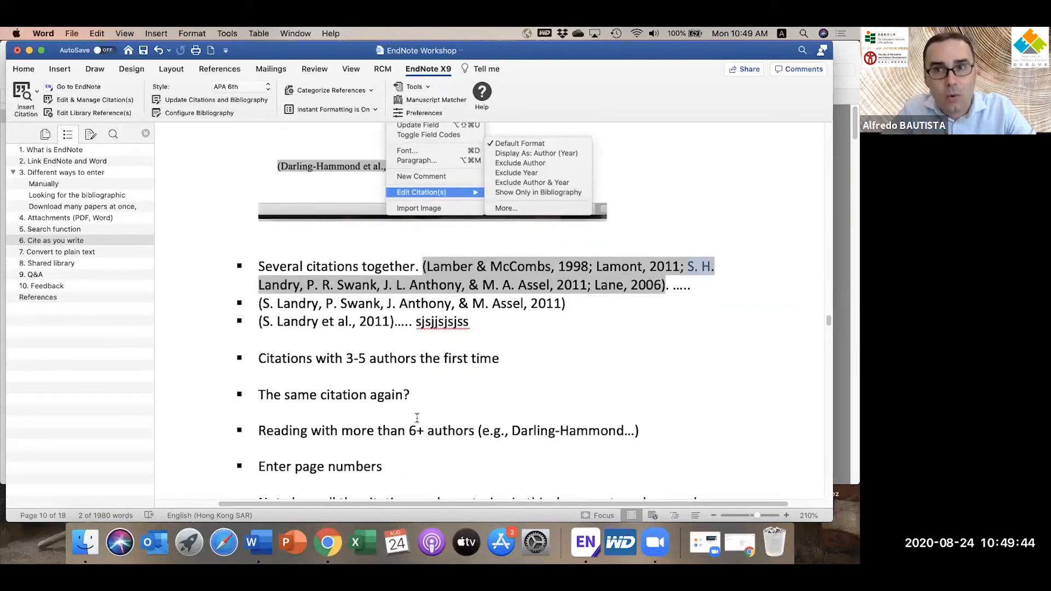
{"action": "left_click", "coordinate": [513, 355]}
{"action": "type", "text": "."}
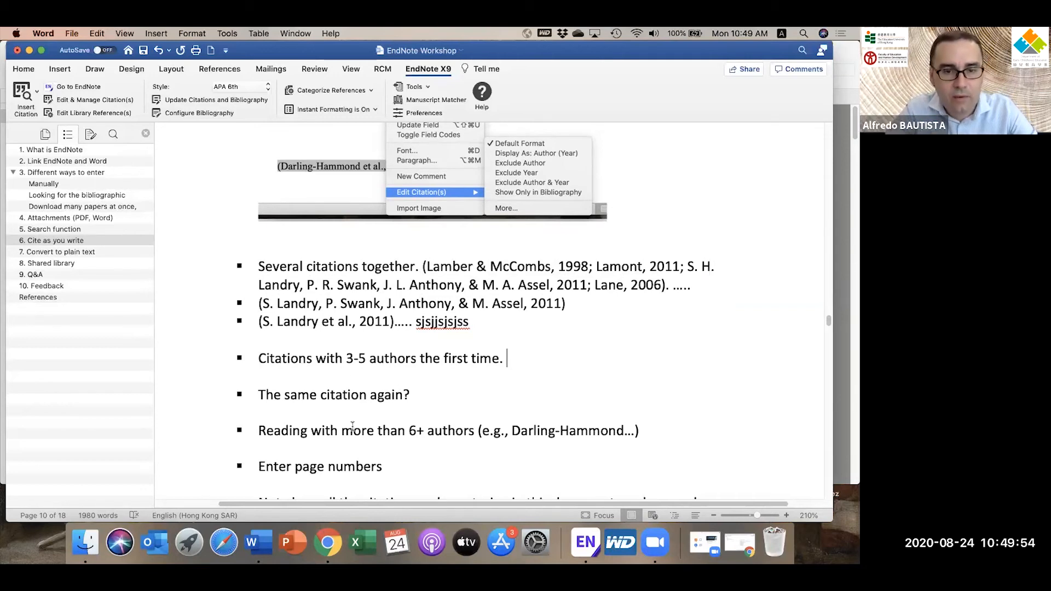
{"action": "scroll", "coordinate": [353, 426], "scroll_direction": "down", "scroll_amount": 1}
{"action": "type", "text": "."}
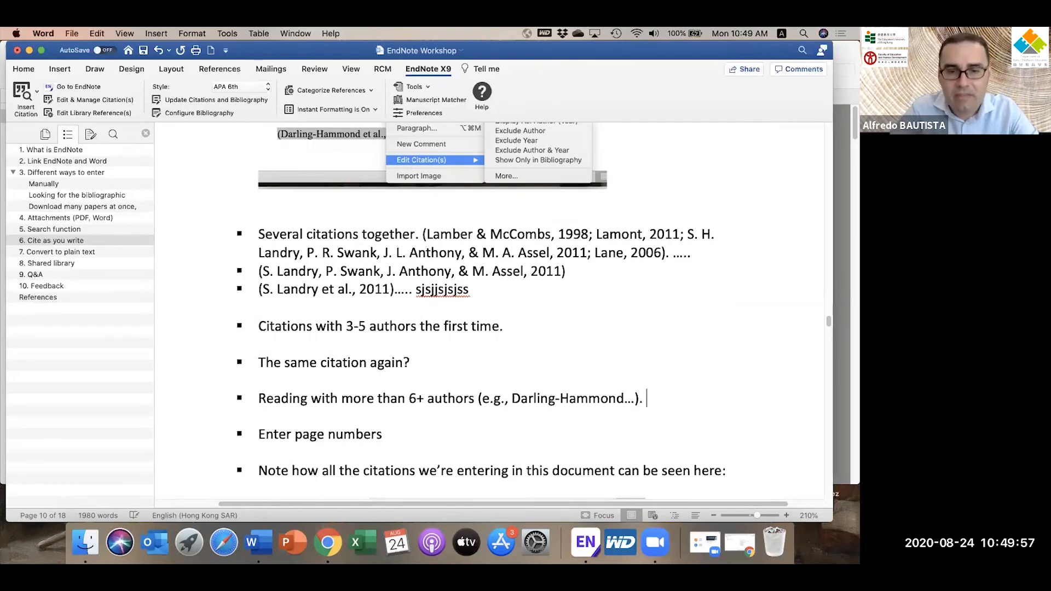
Step: Switch to EndNote, clear the previous search terms and search the whole library for references whose Author contains "darling"
{"action": "left_click", "coordinate": [846, 316]}
{"action": "double_click", "coordinate": [389, 129]}
{"action": "key", "text": "BackSpace"}
{"action": "double_click", "coordinate": [399, 116]}
{"action": "type", "text": "dar"}
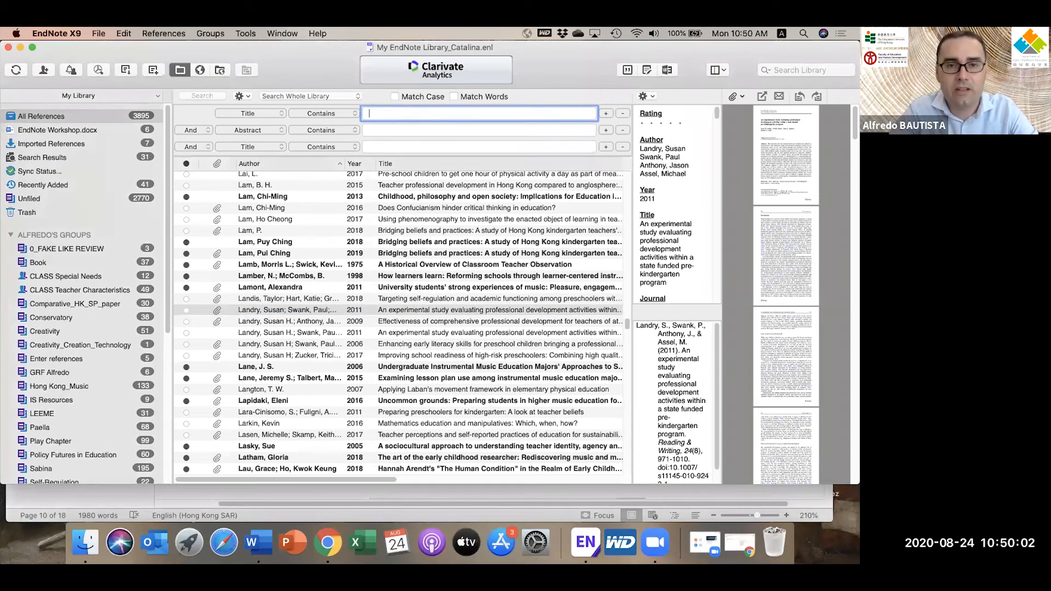
{"action": "type", "text": "ling"}
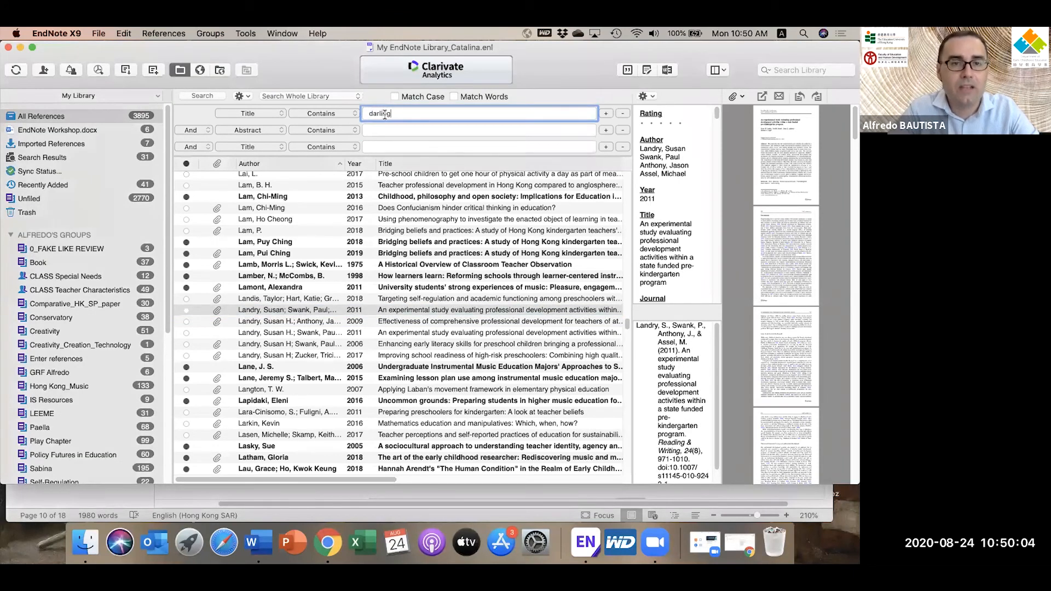
{"action": "left_click", "coordinate": [281, 114]}
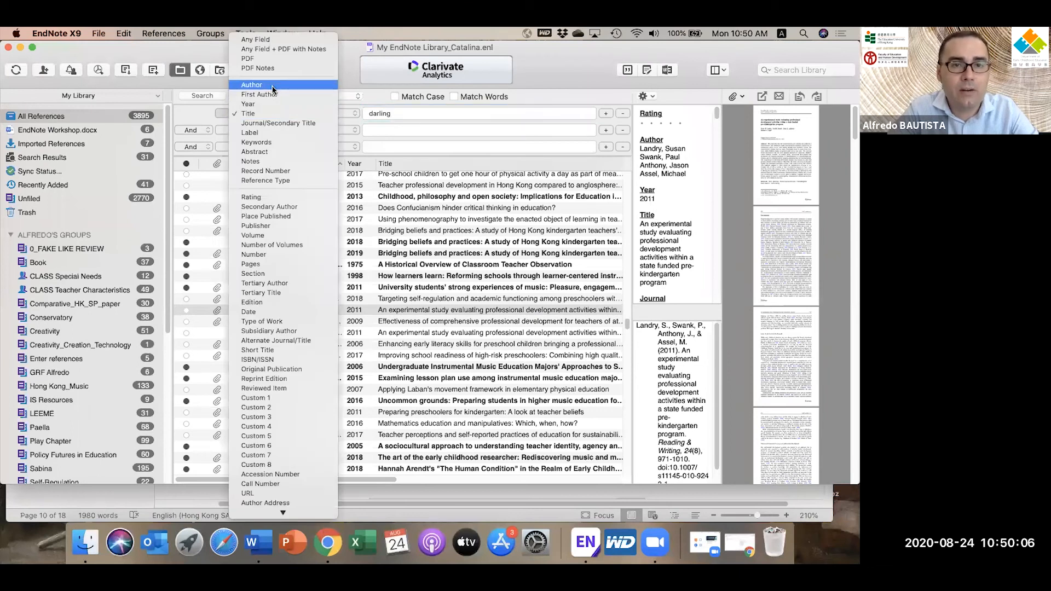
{"action": "left_click", "coordinate": [272, 86]}
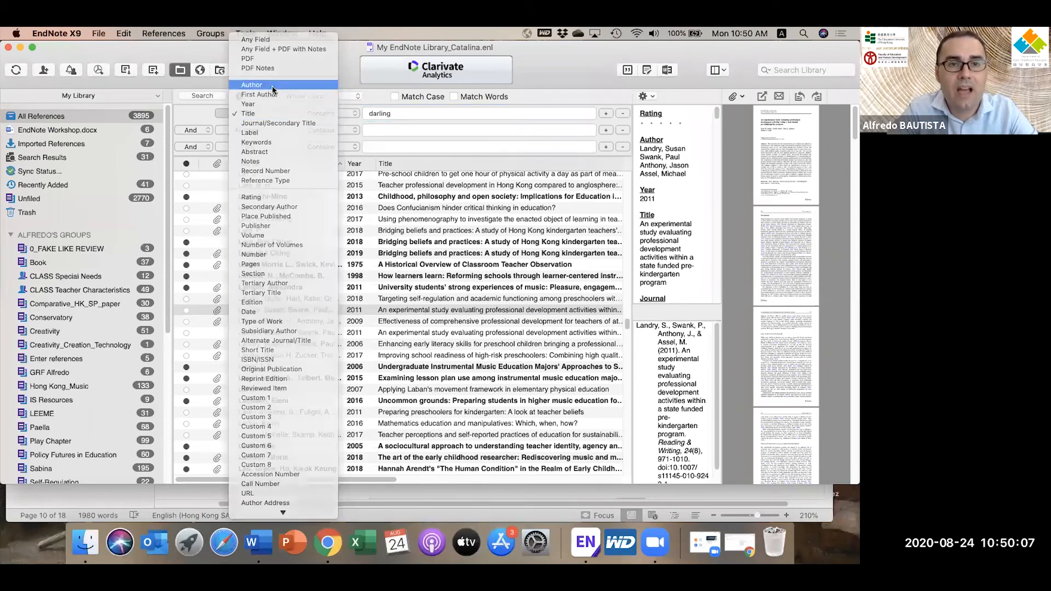
{"action": "double_click", "coordinate": [414, 114]}
{"action": "key", "text": "Return"}
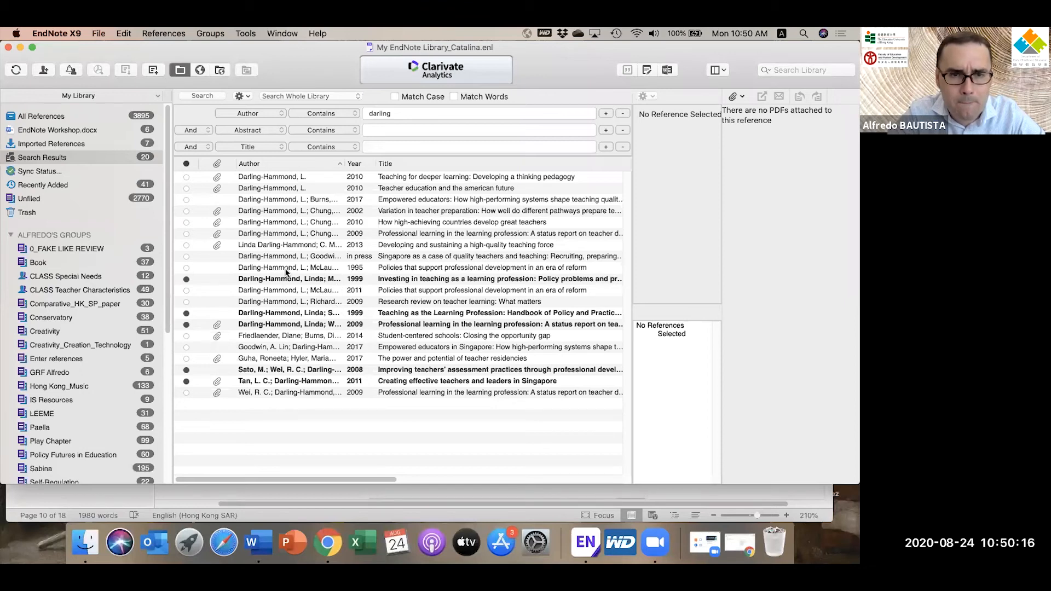
Step: Select the 2017 "Empowered educators" reference, switch to Word and insert its citation after the "more than 6+ authors" bullet
{"action": "left_click", "coordinate": [304, 222]}
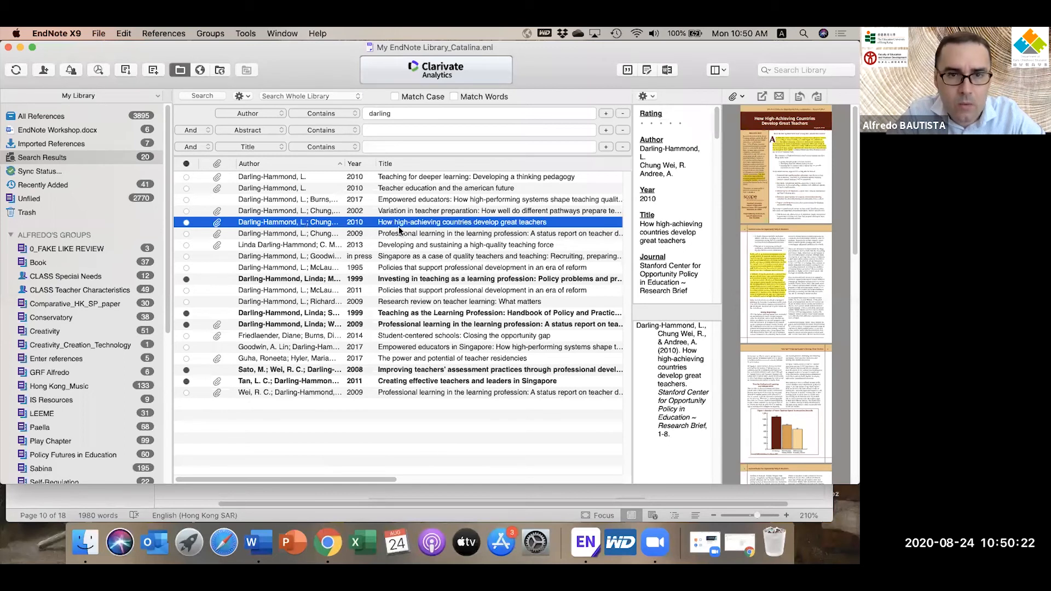
{"action": "left_click", "coordinate": [290, 201]}
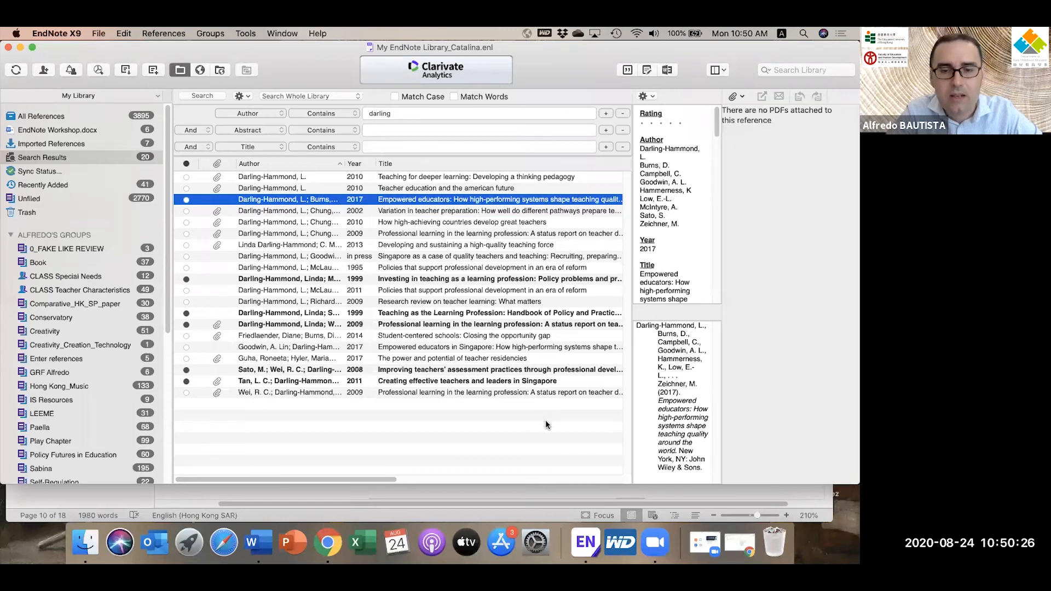
{"action": "left_click", "coordinate": [529, 501]}
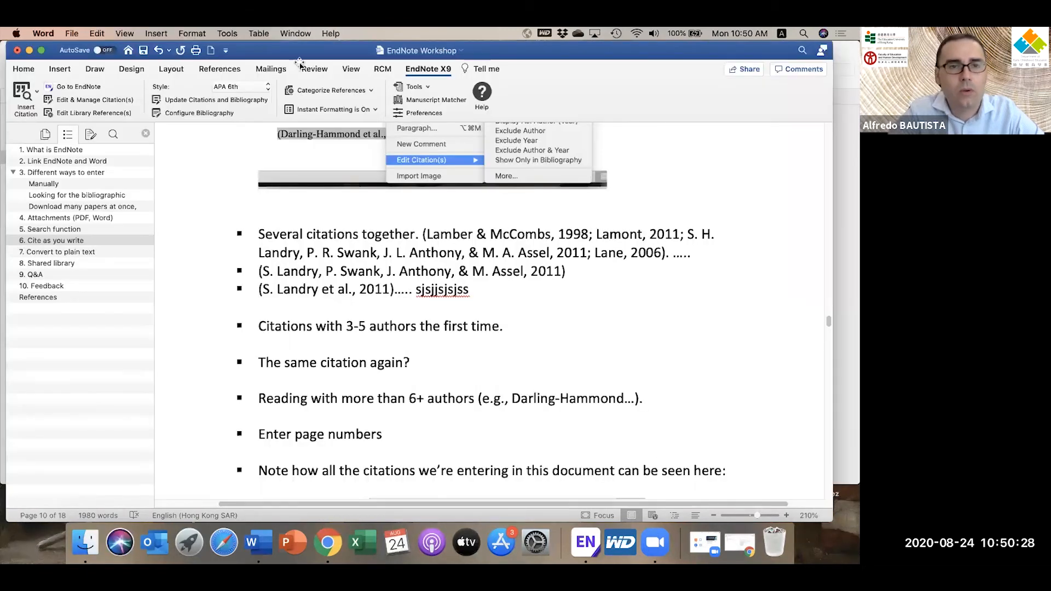
{"action": "left_click", "coordinate": [35, 89]}
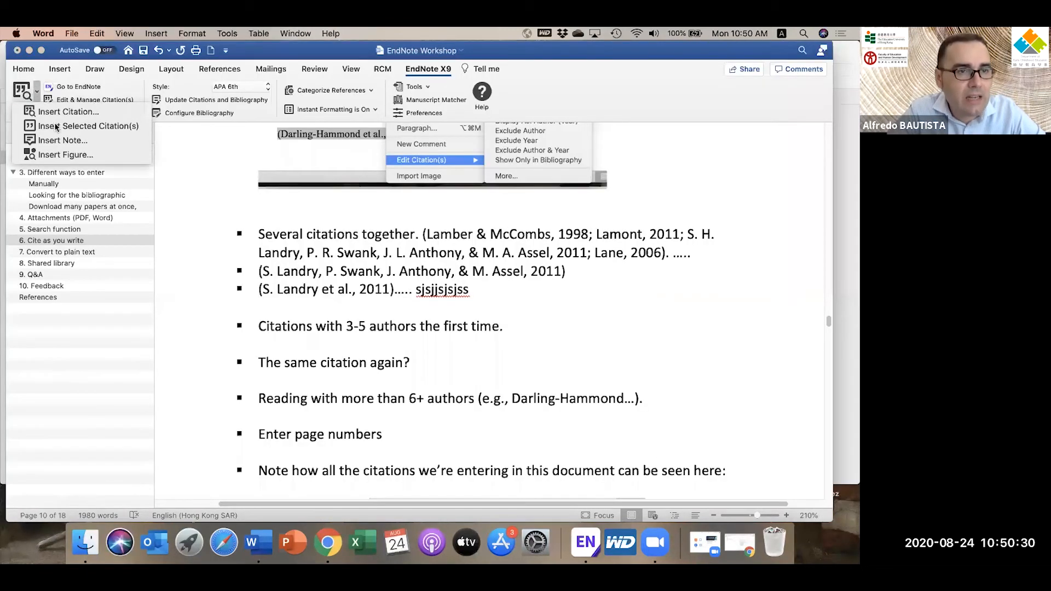
{"action": "left_click", "coordinate": [56, 126]}
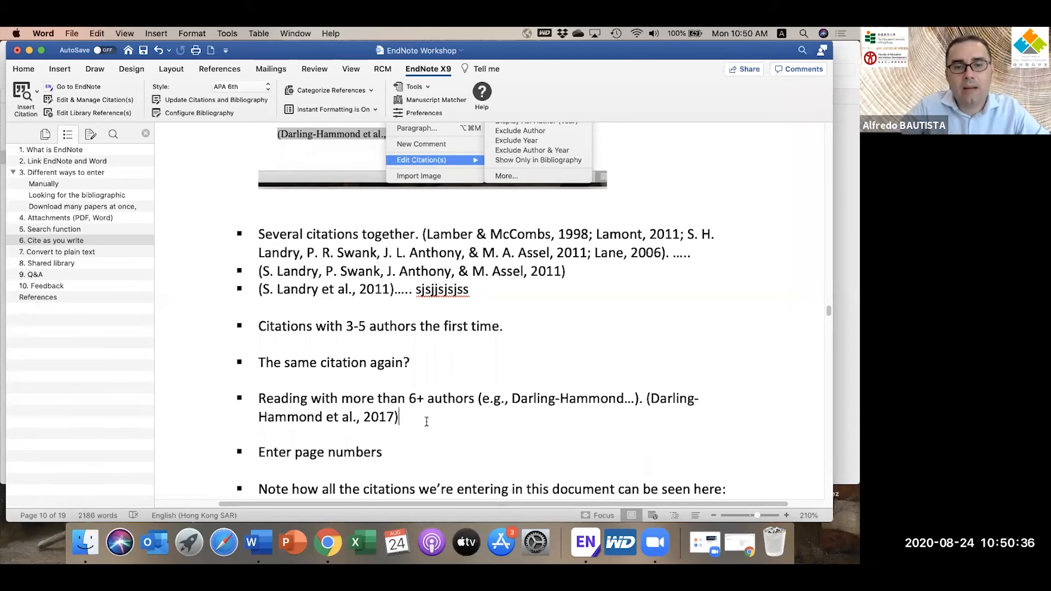
Step: Change the new 2017 citation's format to Display As: Author (Year) and end the sentence with a period
{"action": "right_click", "coordinate": [384, 418]}
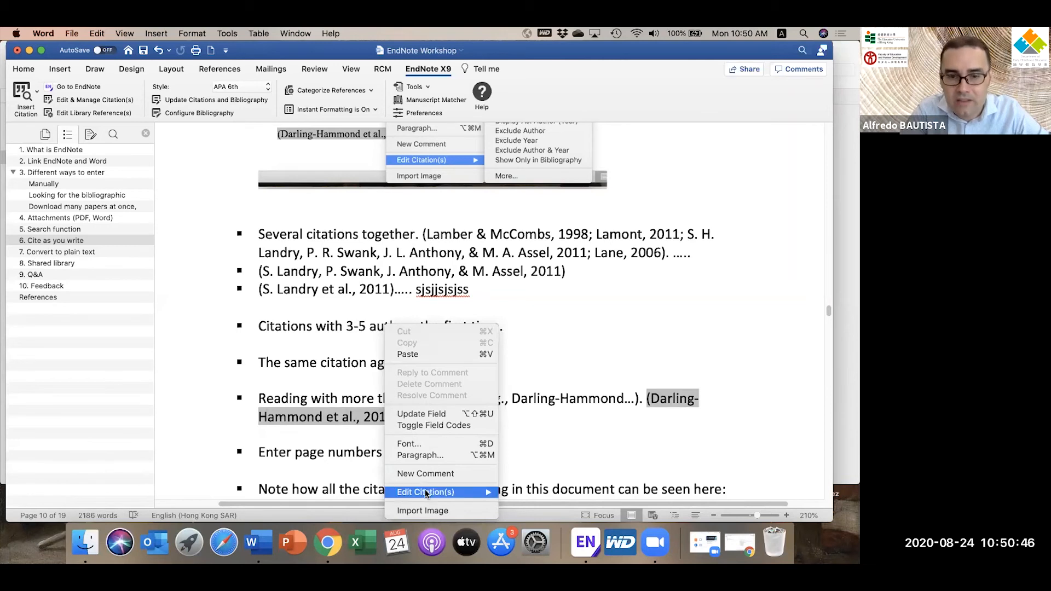
{"action": "mouse_move", "coordinate": [428, 492]}
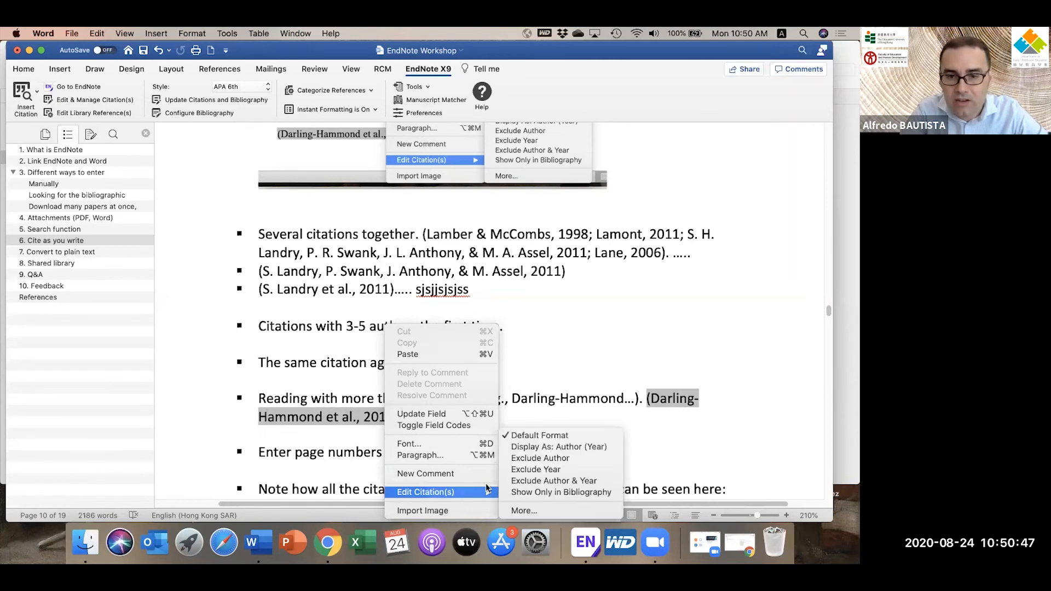
{"action": "left_click", "coordinate": [533, 448]}
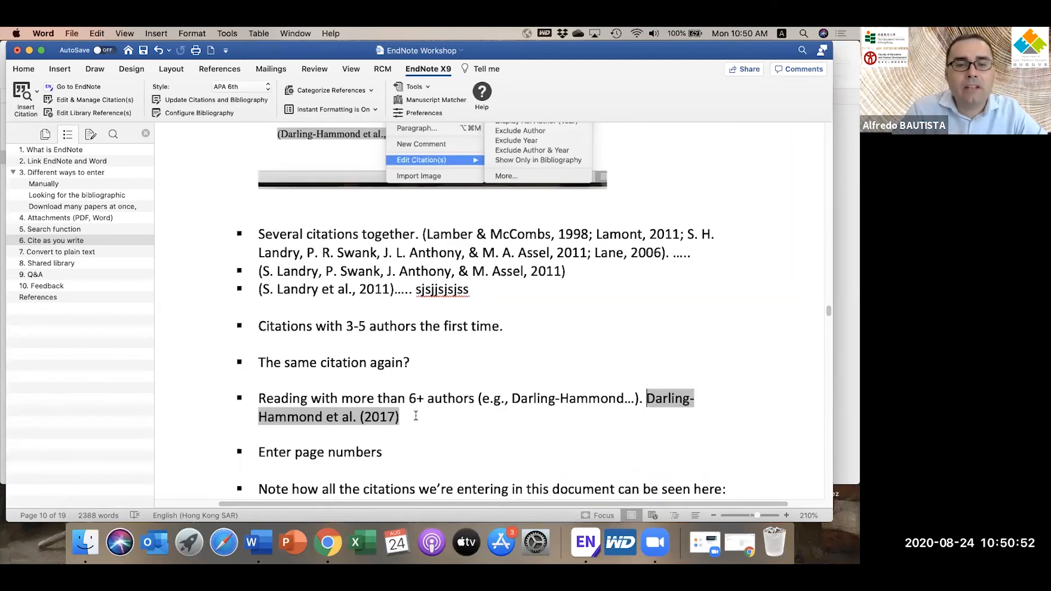
{"action": "left_click", "coordinate": [416, 416]}
{"action": "type", "text": "."}
Step: Insert the same 2017 citation again in a new bullet directly below and exclude its author
{"action": "key", "text": "Return"}
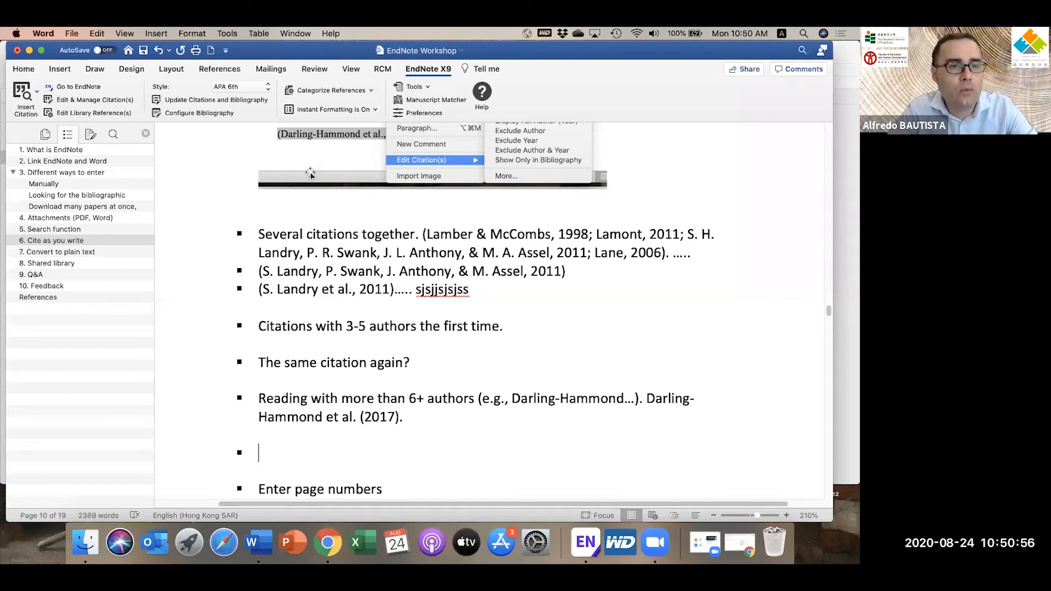
{"action": "left_click", "coordinate": [37, 90]}
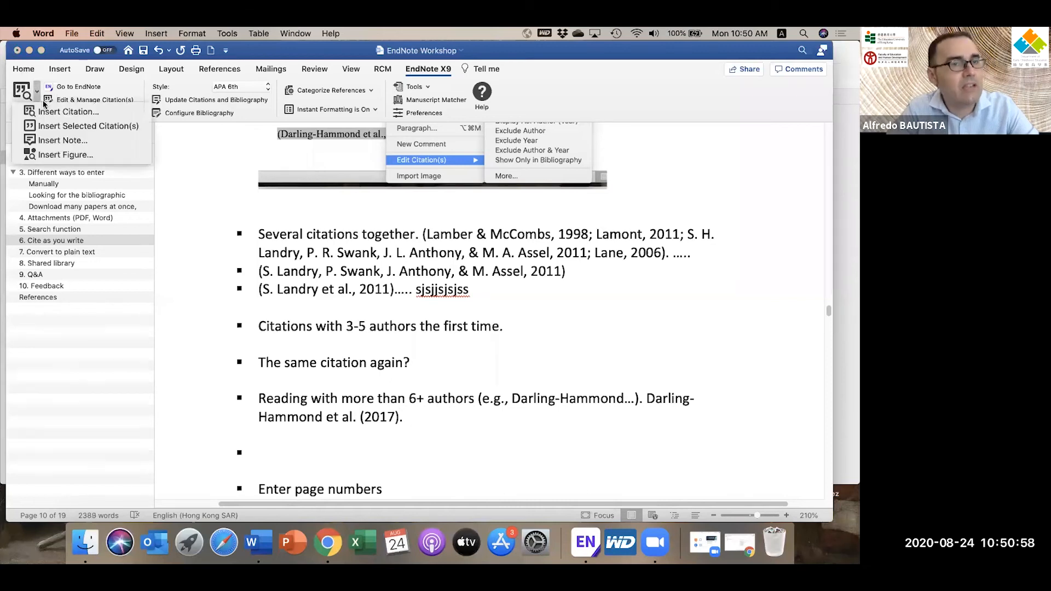
{"action": "left_click", "coordinate": [57, 126]}
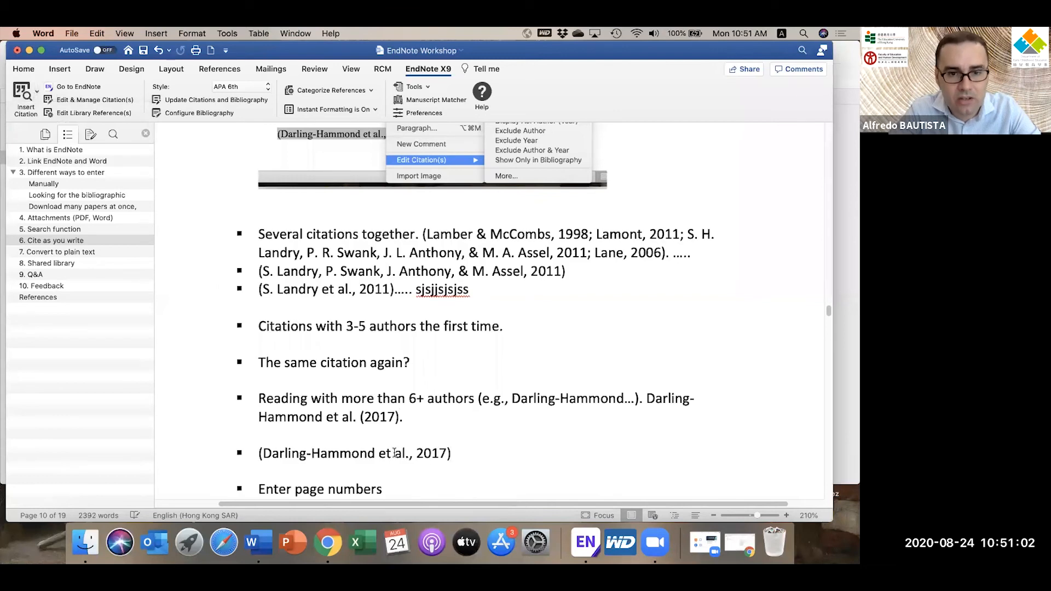
{"action": "right_click", "coordinate": [402, 452]}
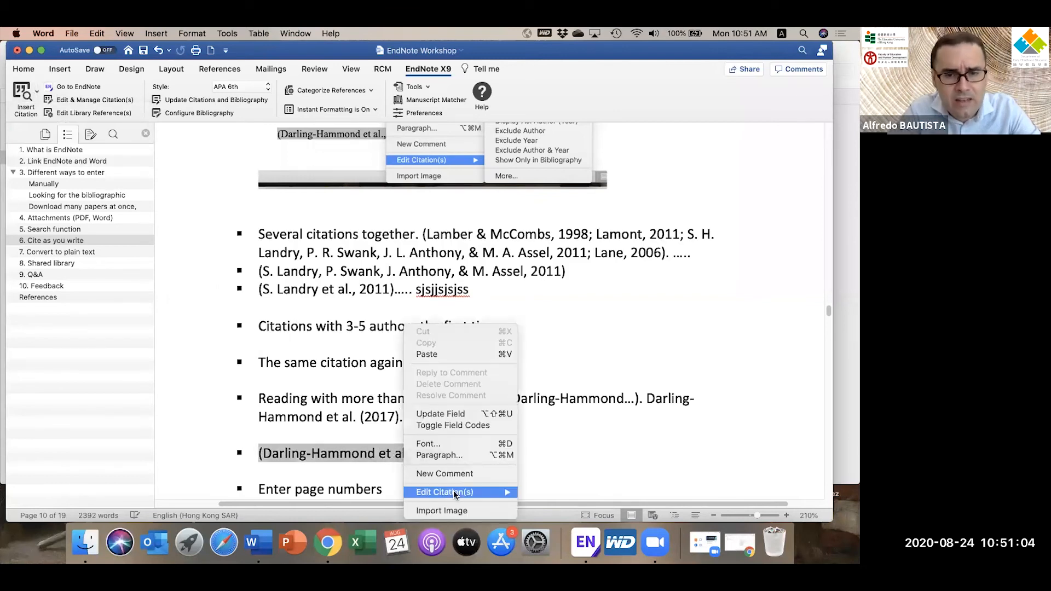
{"action": "mouse_move", "coordinate": [454, 490]}
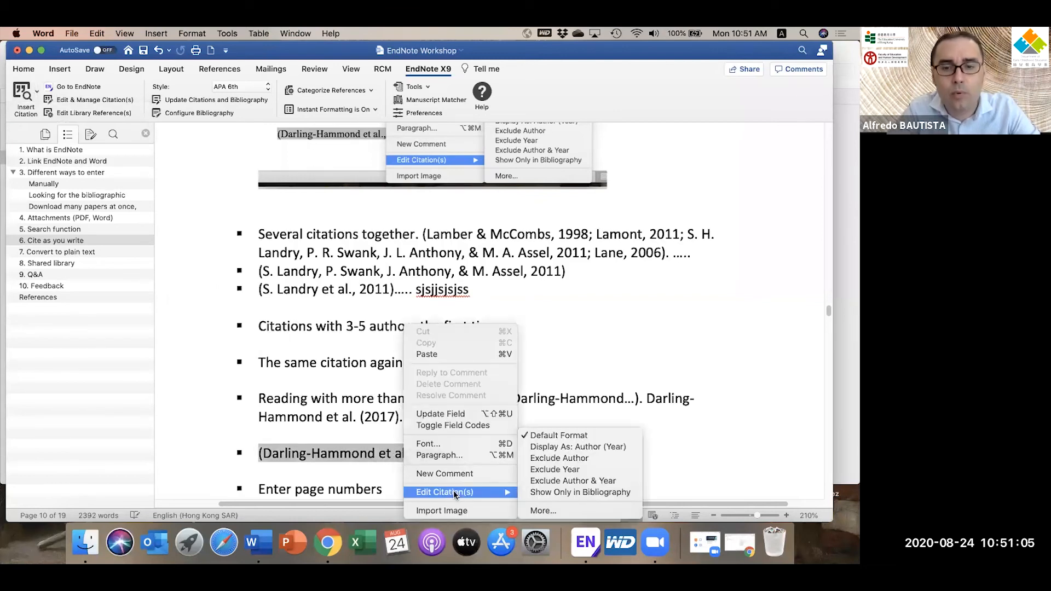
{"action": "left_click", "coordinate": [566, 459]}
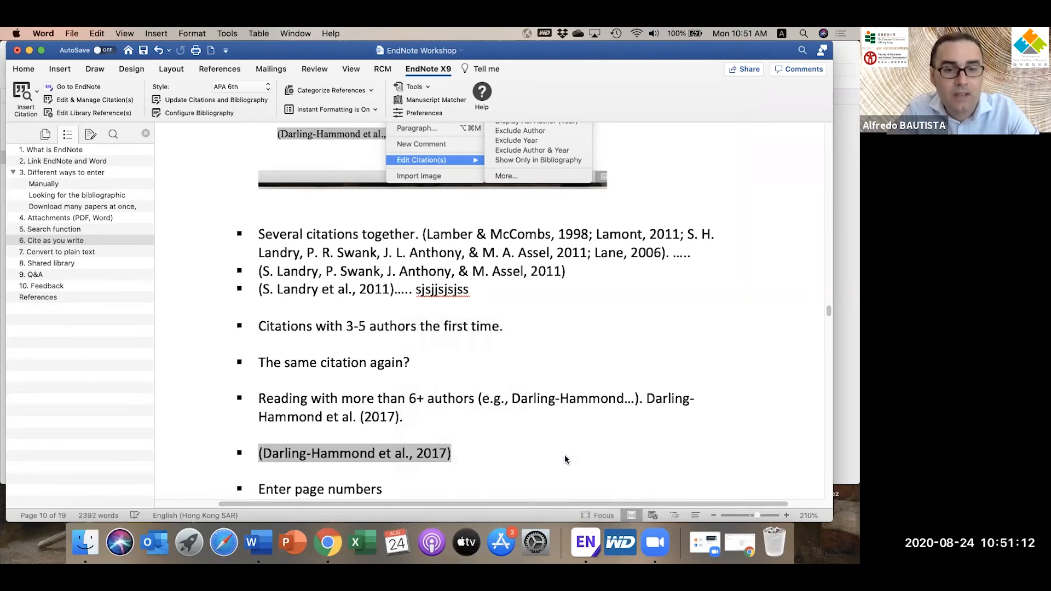
{"action": "scroll", "coordinate": [485, 379], "scroll_direction": "down", "scroll_amount": 1}
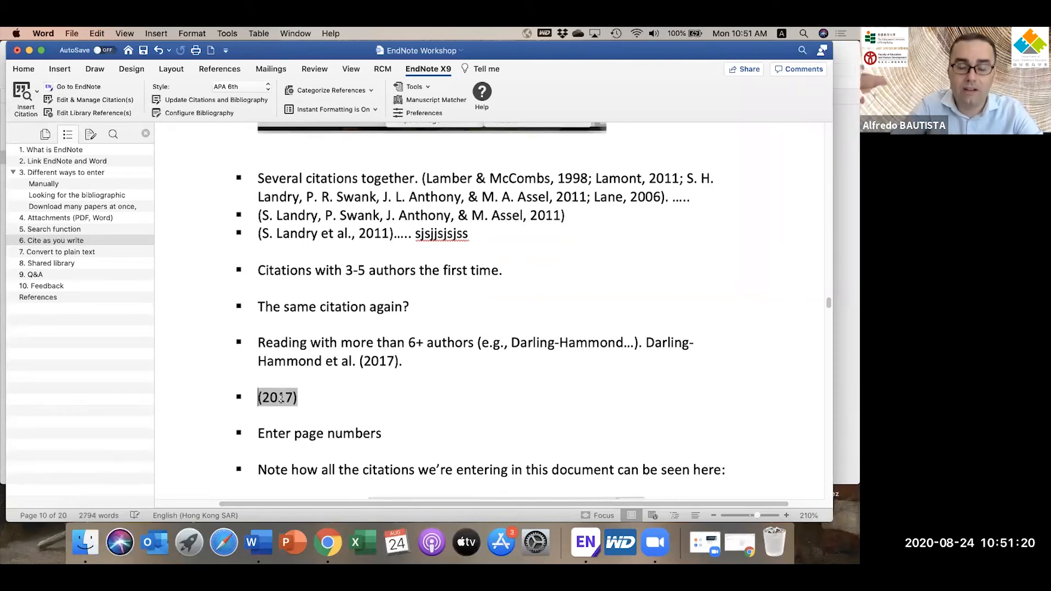
Step: End "Enter page numbers" with a period and insert the 2010 "Teaching for deeper learning" reference from EndNote as a citation after it
{"action": "left_click", "coordinate": [414, 432]}
{"action": "type", "text": "."}
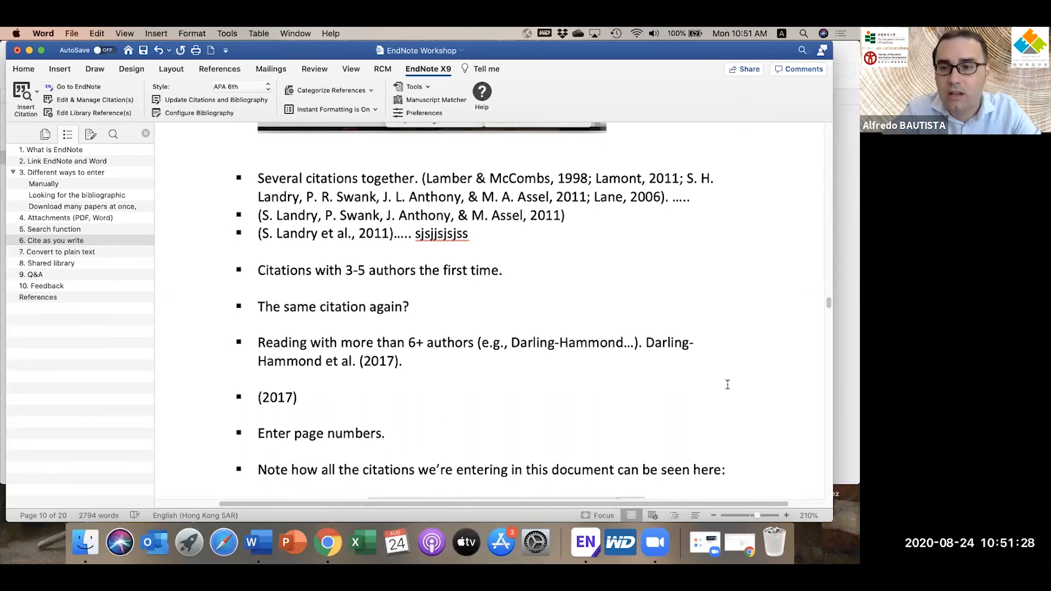
{"action": "left_click", "coordinate": [846, 329]}
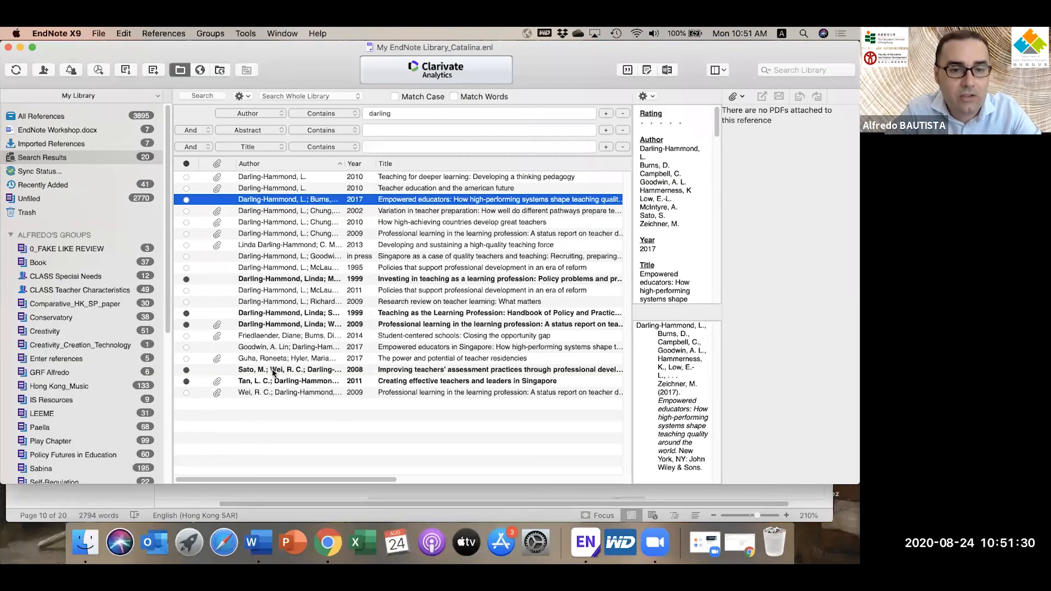
{"action": "left_click", "coordinate": [277, 176]}
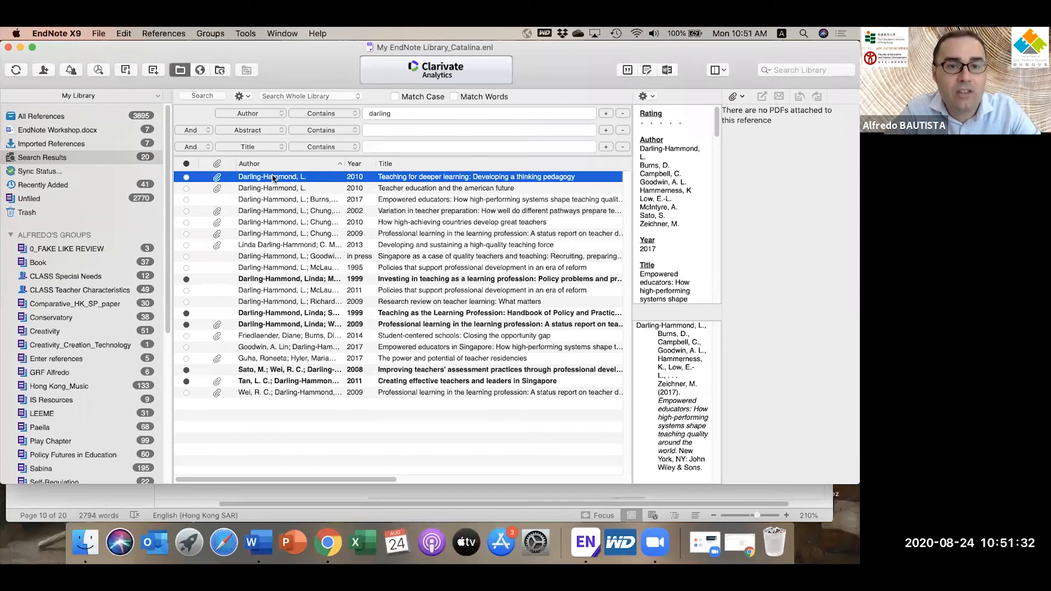
{"action": "left_click", "coordinate": [432, 491]}
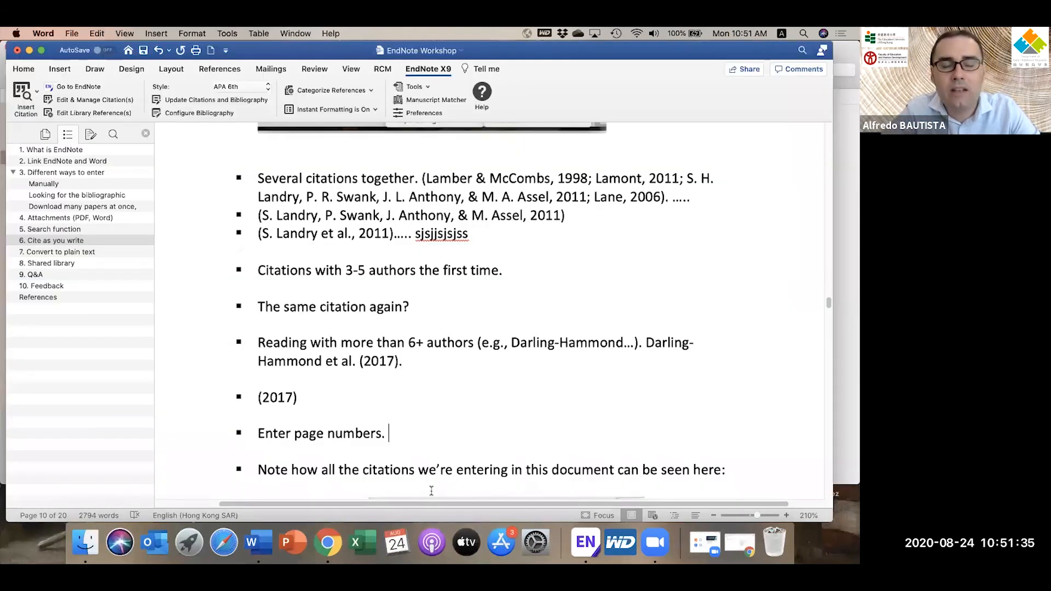
{"action": "left_click", "coordinate": [37, 92]}
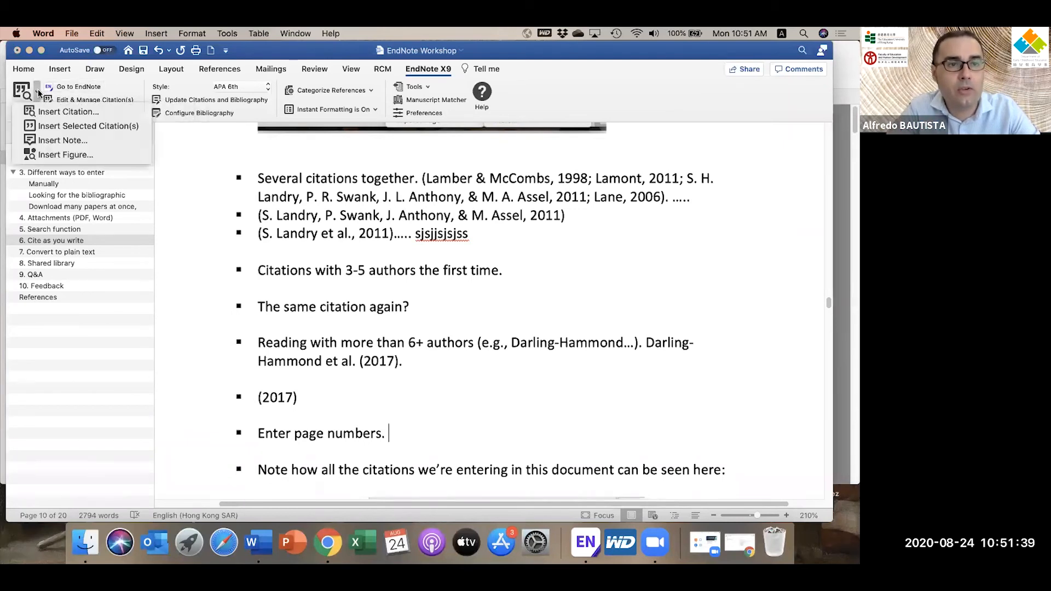
{"action": "left_click", "coordinate": [61, 126]}
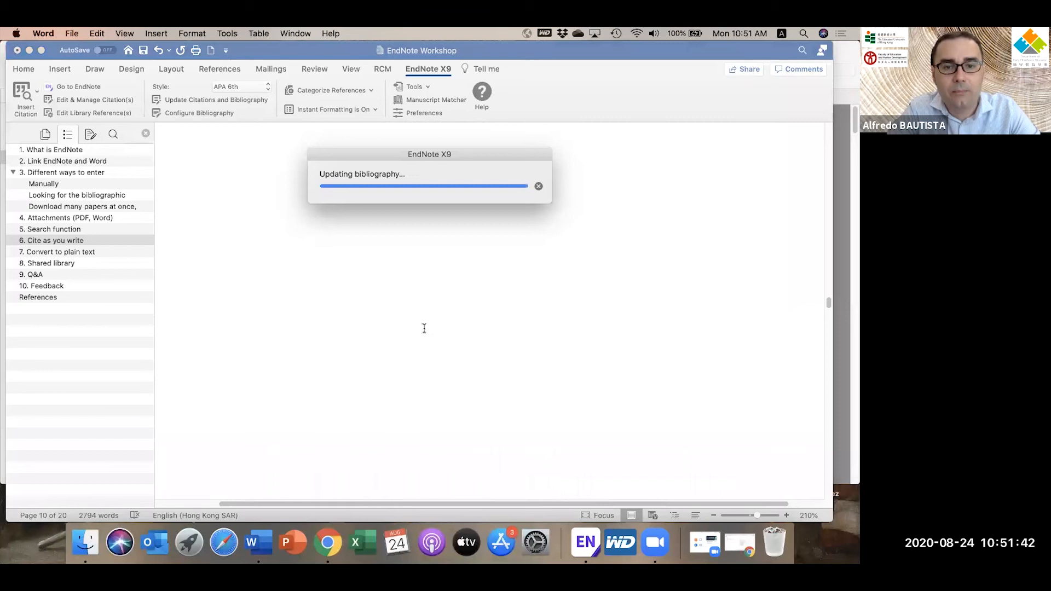
Step: Enter the sample quotation "SSKSKSKSKSKS IS KS KS KS SK SK SK S" in quotation marks before the 2010 citation
{"action": "left_click", "coordinate": [386, 430]}
{"action": "type", "text": "\""}
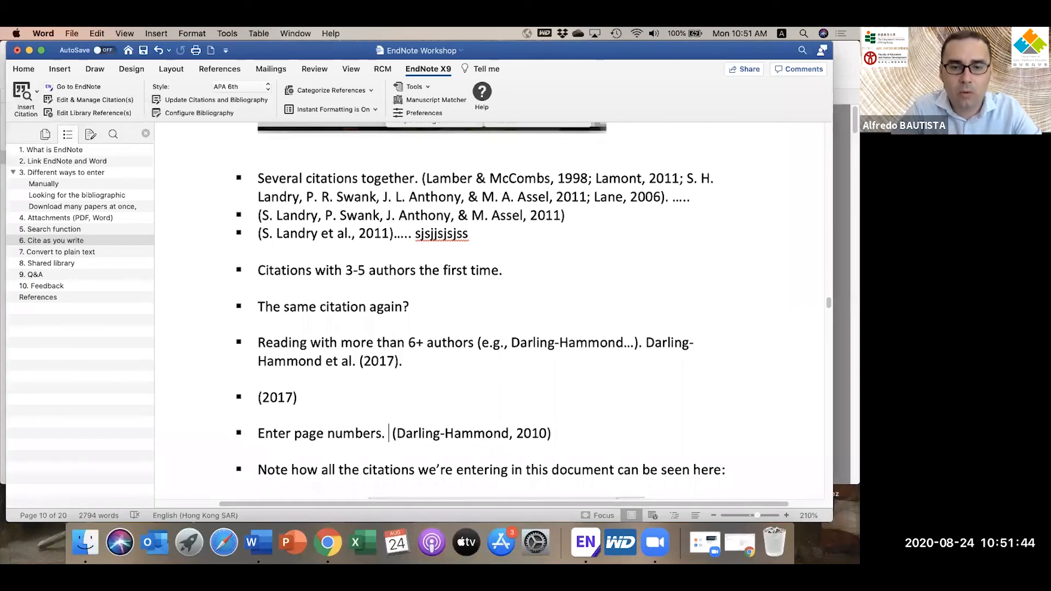
{"action": "type", "text": "SSKSKSKSKSKS IS KS KS "}
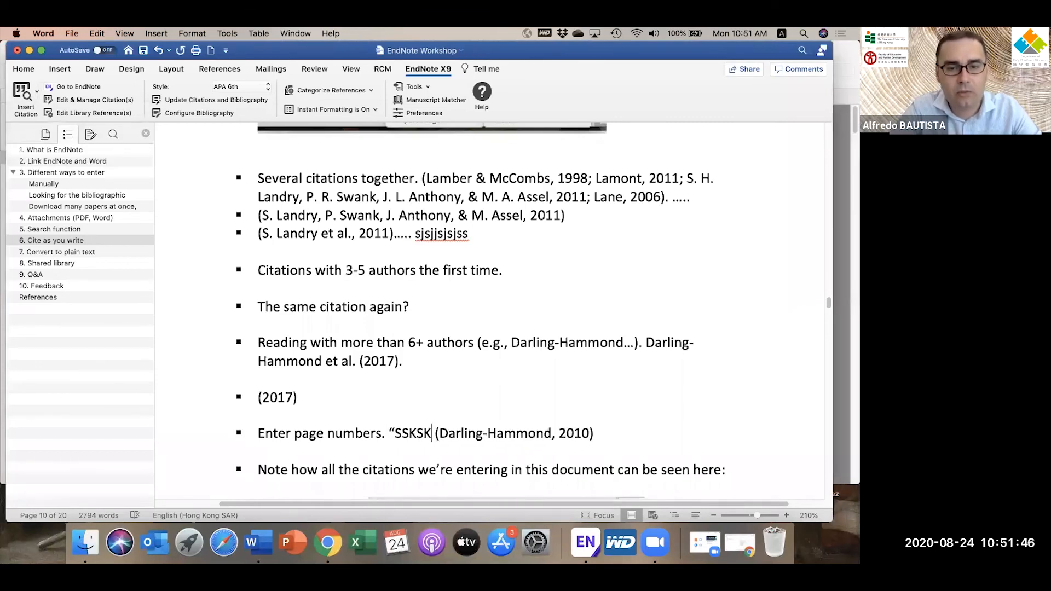
{"action": "type", "text": "KS SK SK SK S\""}
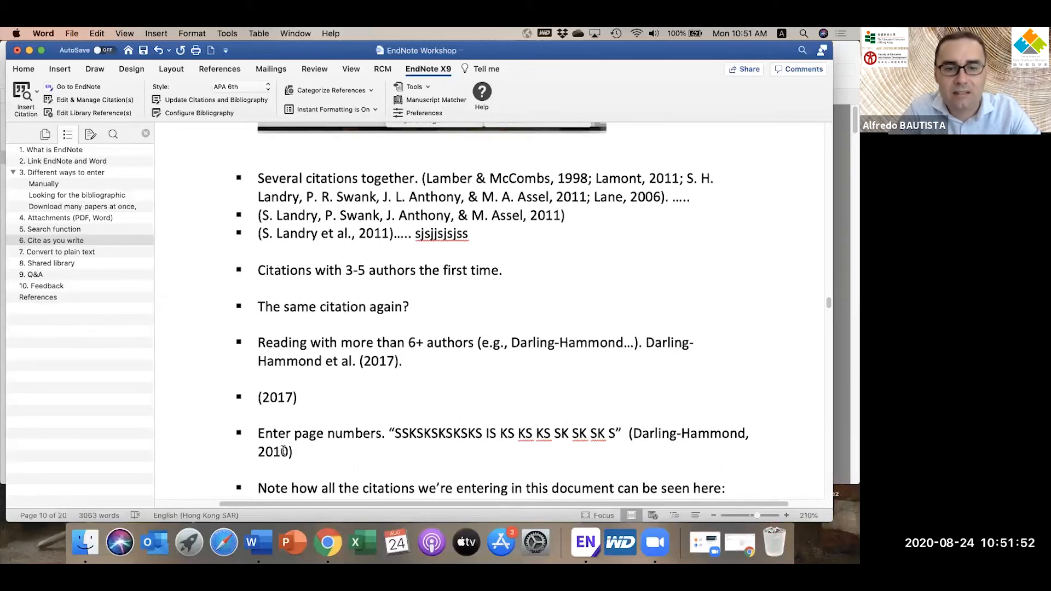
Step: Open the 2010 citation in Edit & Manage Citations and give it the suffix ", p. 12)"
{"action": "right_click", "coordinate": [284, 453]}
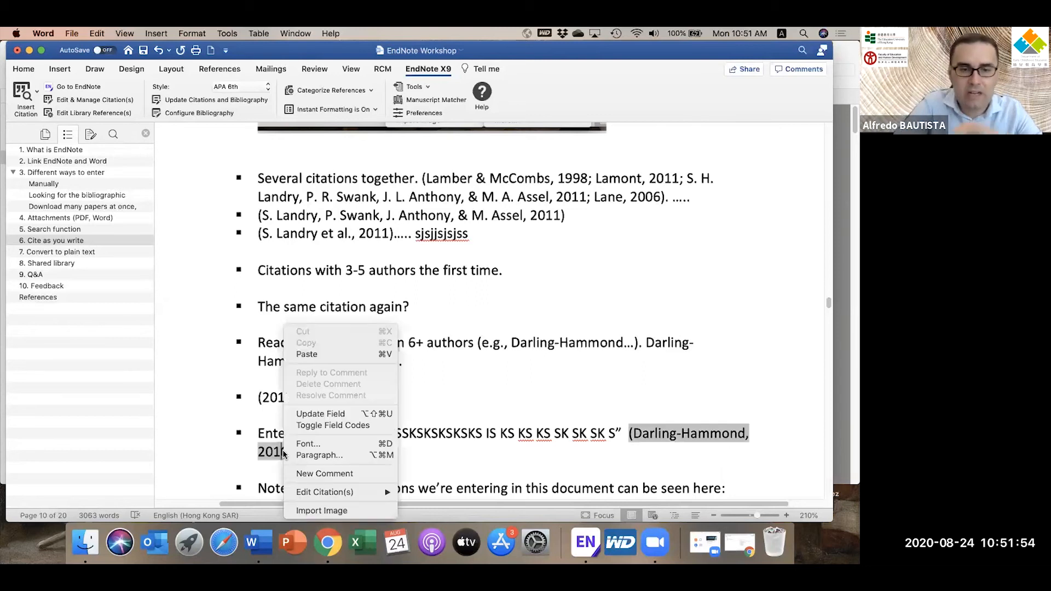
{"action": "mouse_move", "coordinate": [319, 495]}
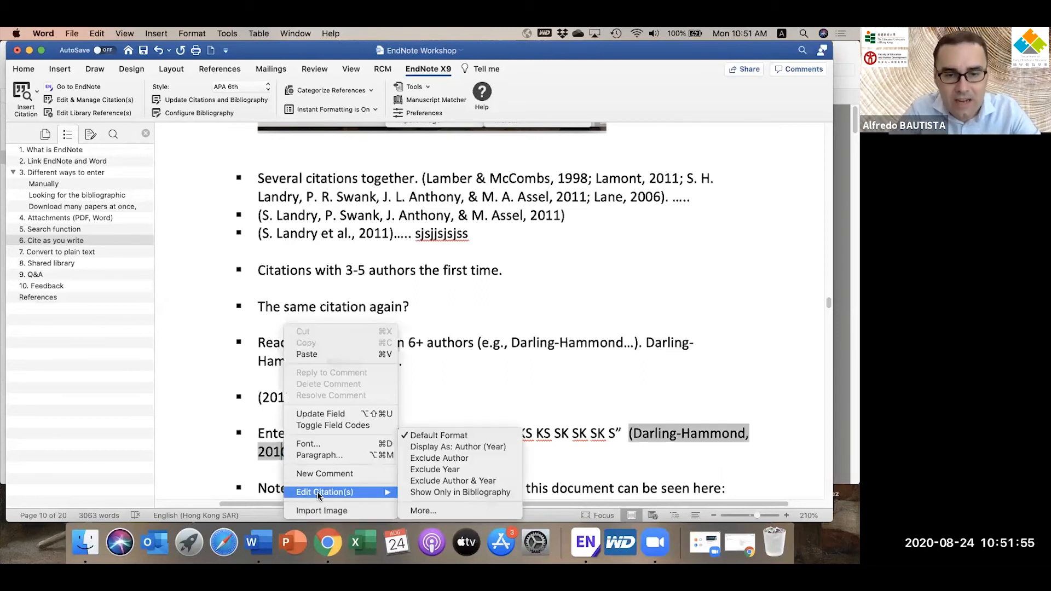
{"action": "left_click", "coordinate": [425, 511]}
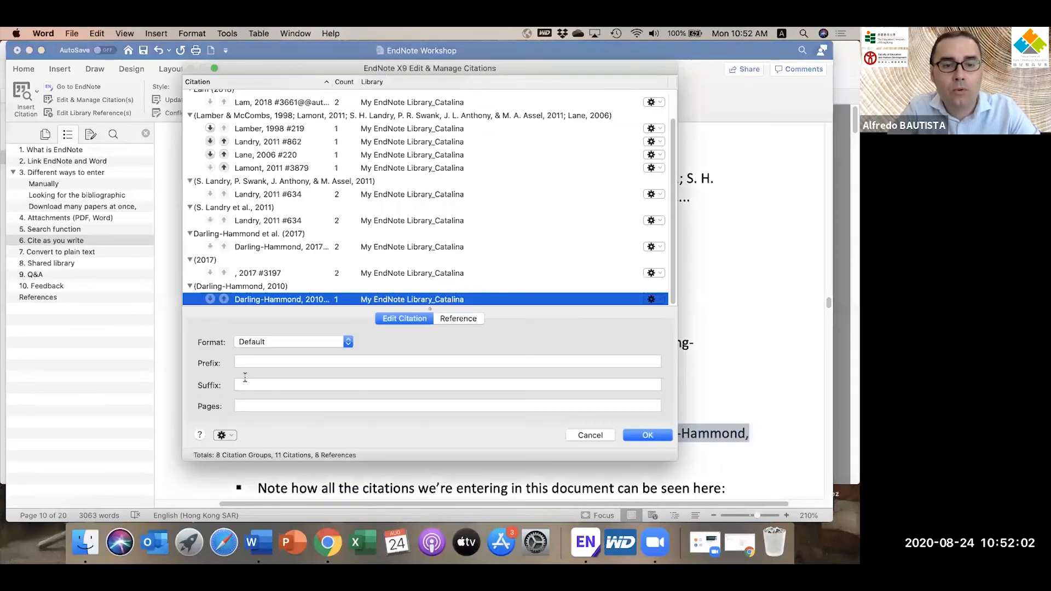
{"action": "left_click", "coordinate": [244, 384]}
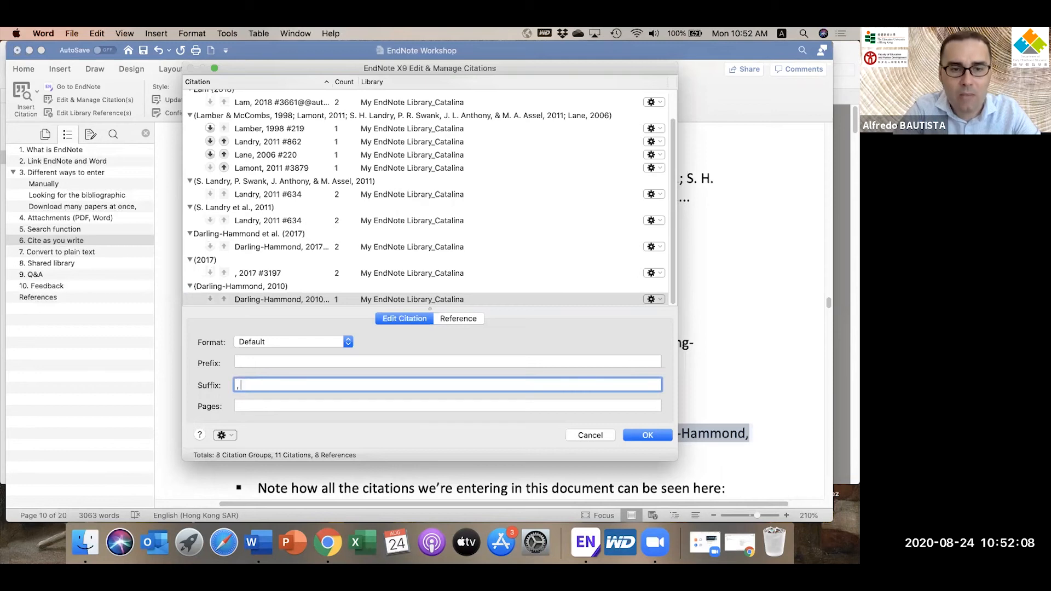
{"action": "type", "text": ", p. 12)"}
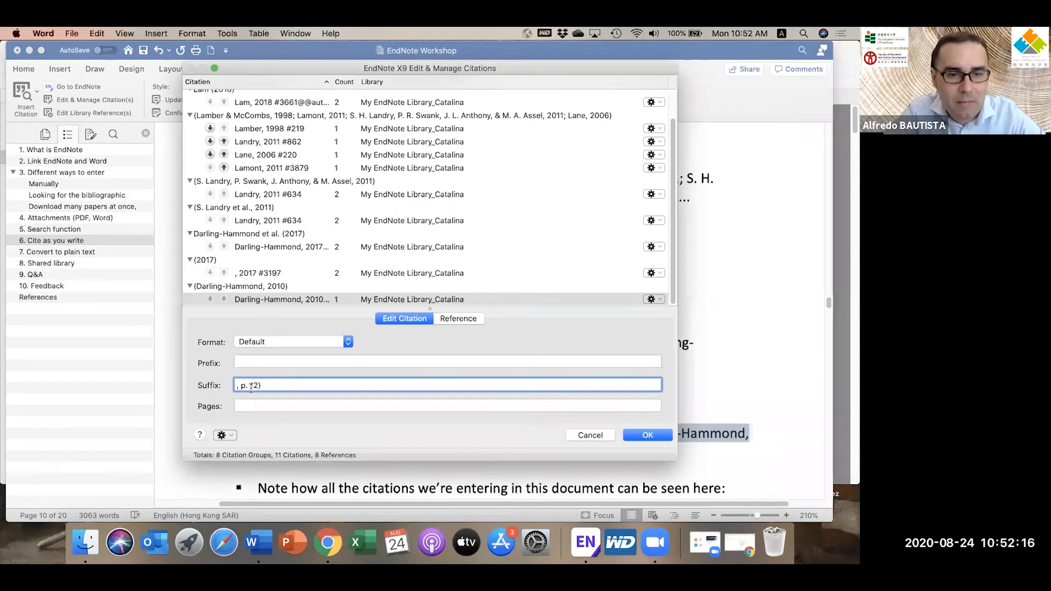
{"action": "left_click", "coordinate": [651, 435]}
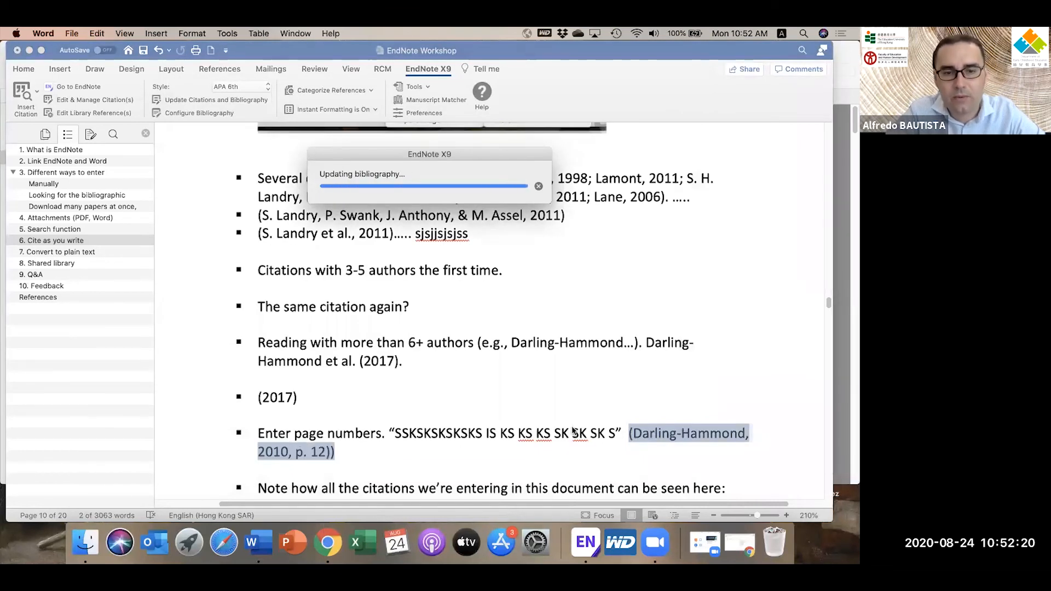
Step: Reopen the 2010 citation's settings and remove the extra closing parenthesis so the suffix reads ", p. 12"
{"action": "right_click", "coordinate": [321, 452]}
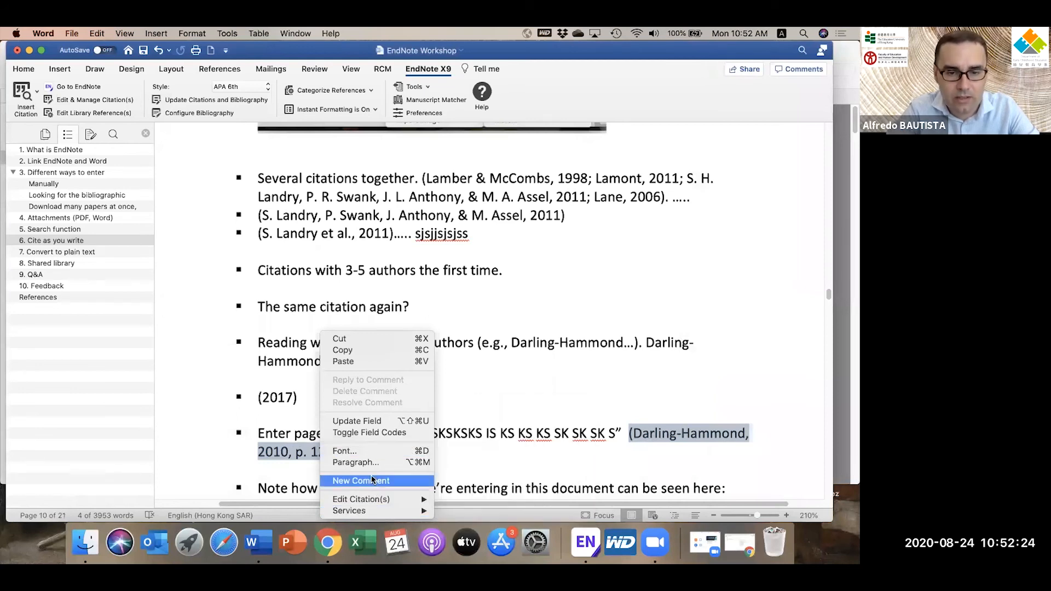
{"action": "mouse_move", "coordinate": [410, 499]}
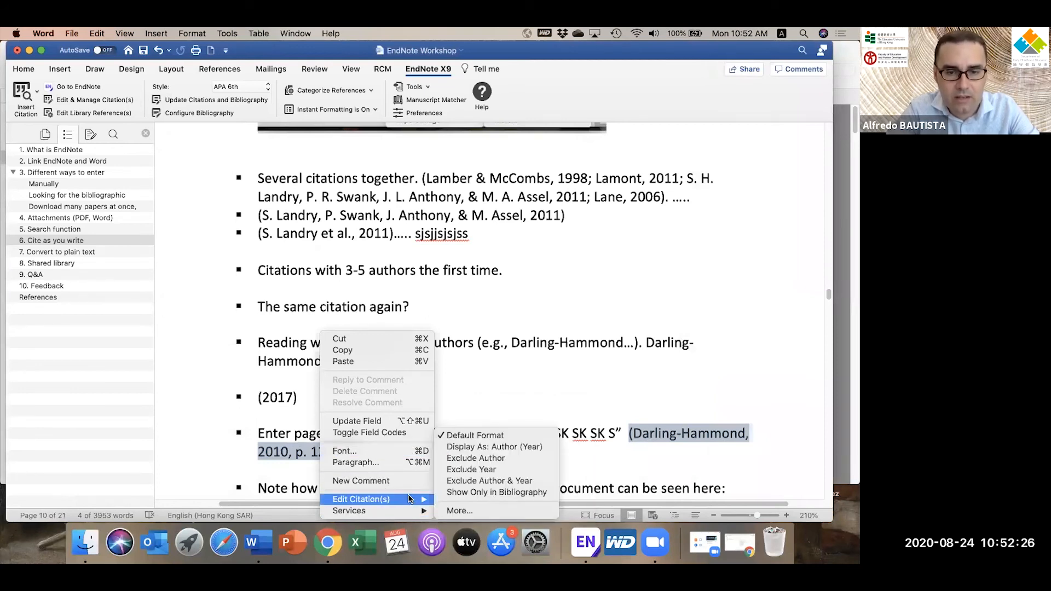
{"action": "left_click", "coordinate": [467, 512]}
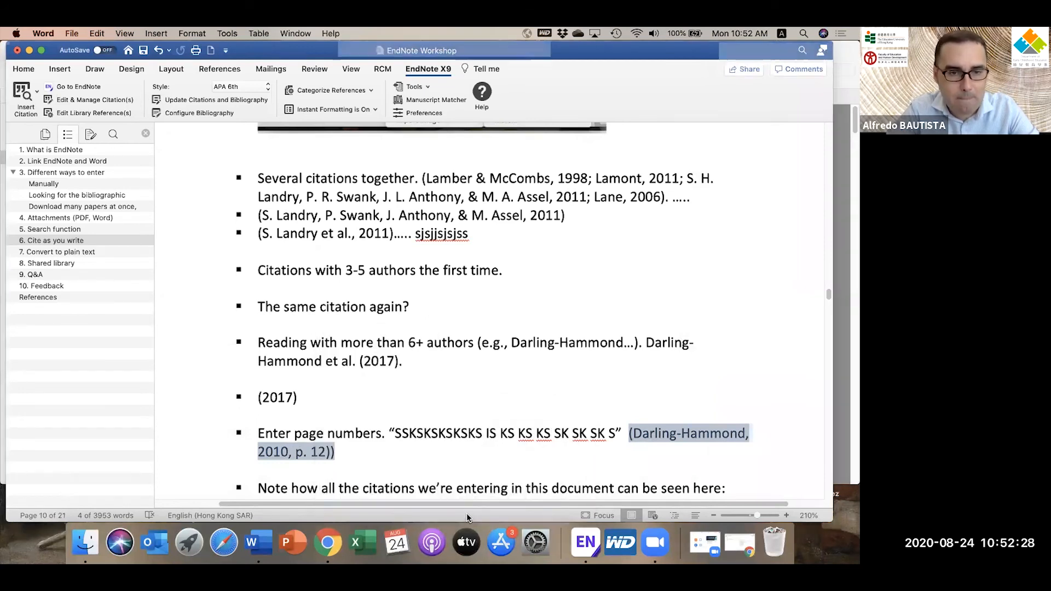
{"action": "left_click", "coordinate": [273, 384]}
{"action": "key", "text": "Right"}
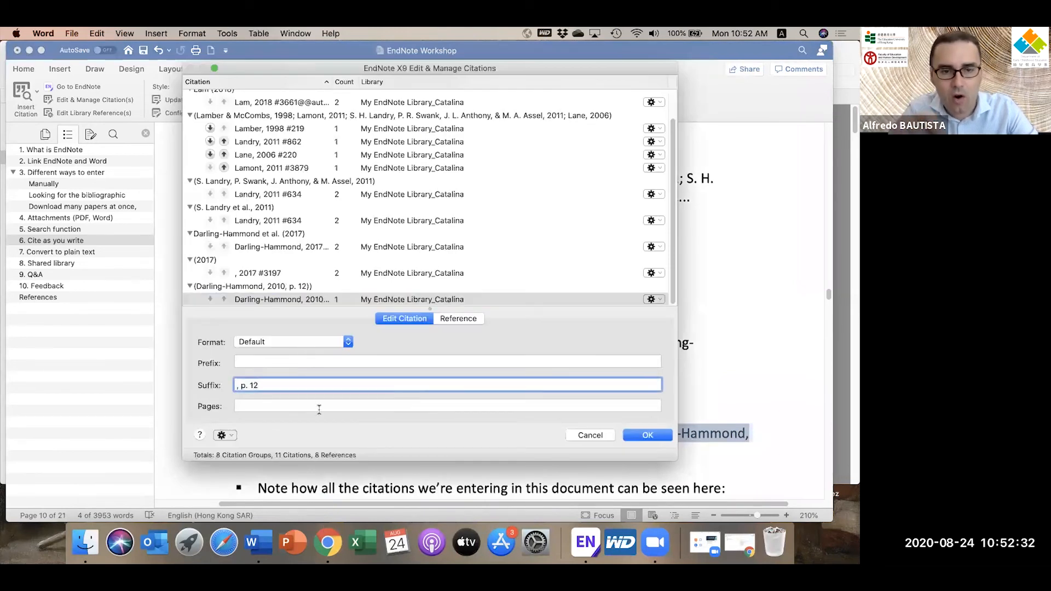
{"action": "left_click", "coordinate": [648, 435]}
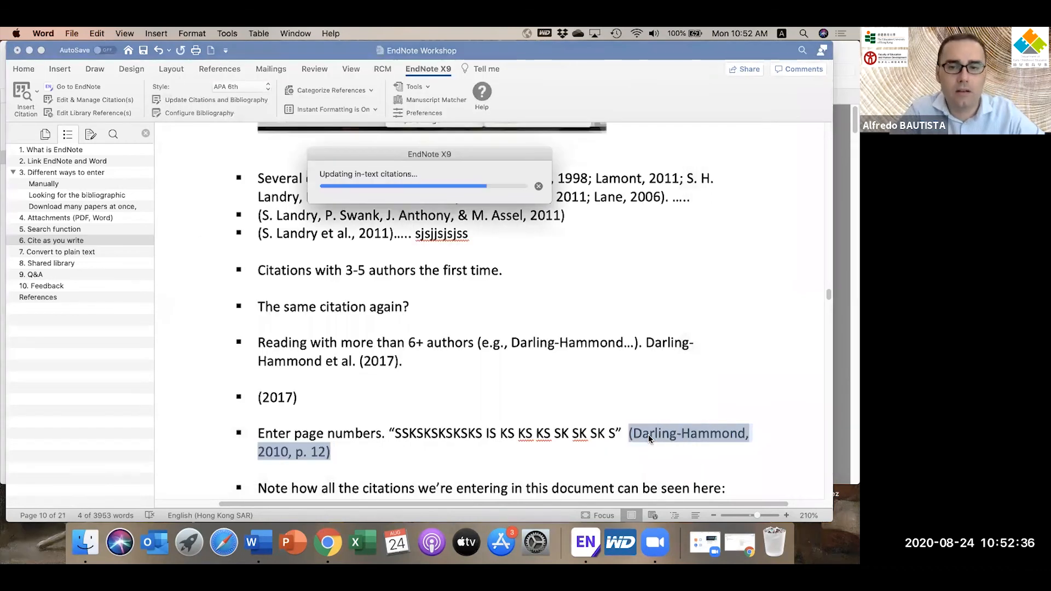
Step: End the quotation's ", p. 12" citation with a period and start a new bullet below it
{"action": "left_click", "coordinate": [411, 452]}
{"action": "type", "text": "."}
{"action": "key", "text": "Return"}
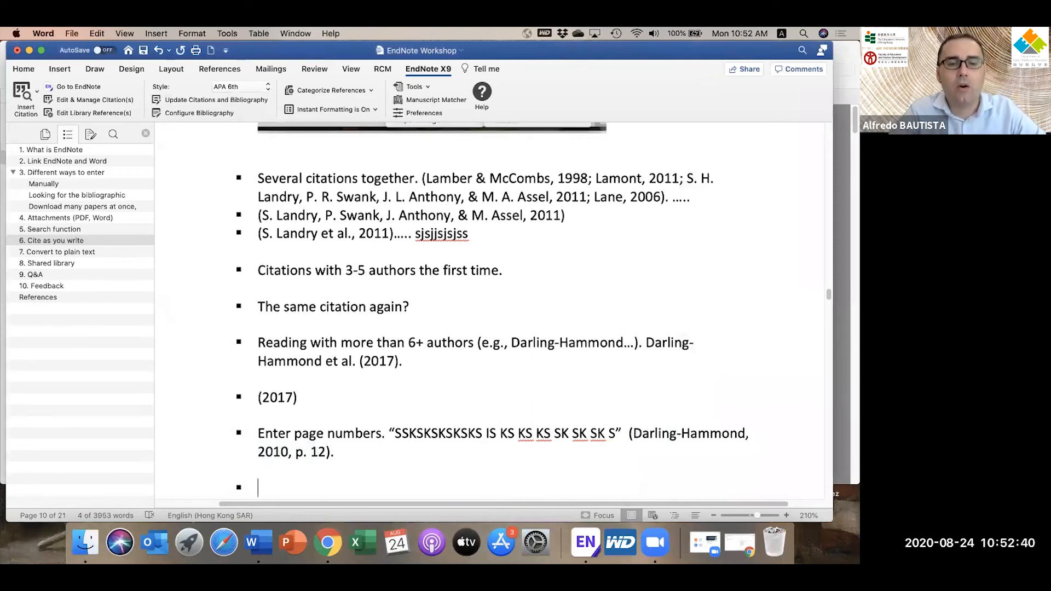
Step: Enter the sample text "Sjsjsjsjsjs" in the new bullet and insert the reference selected in EndNote as a citation after it
{"action": "scroll", "coordinate": [492, 312], "scroll_direction": "down", "scroll_amount": 4}
{"action": "type", "text": "sjsjsjsjsjs"}
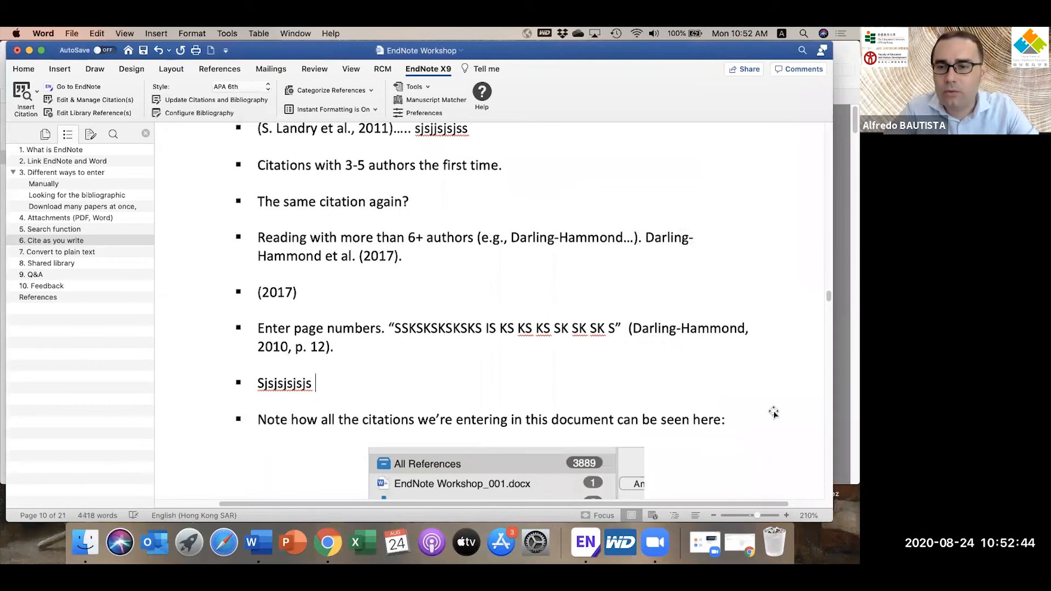
{"action": "left_click", "coordinate": [38, 92]}
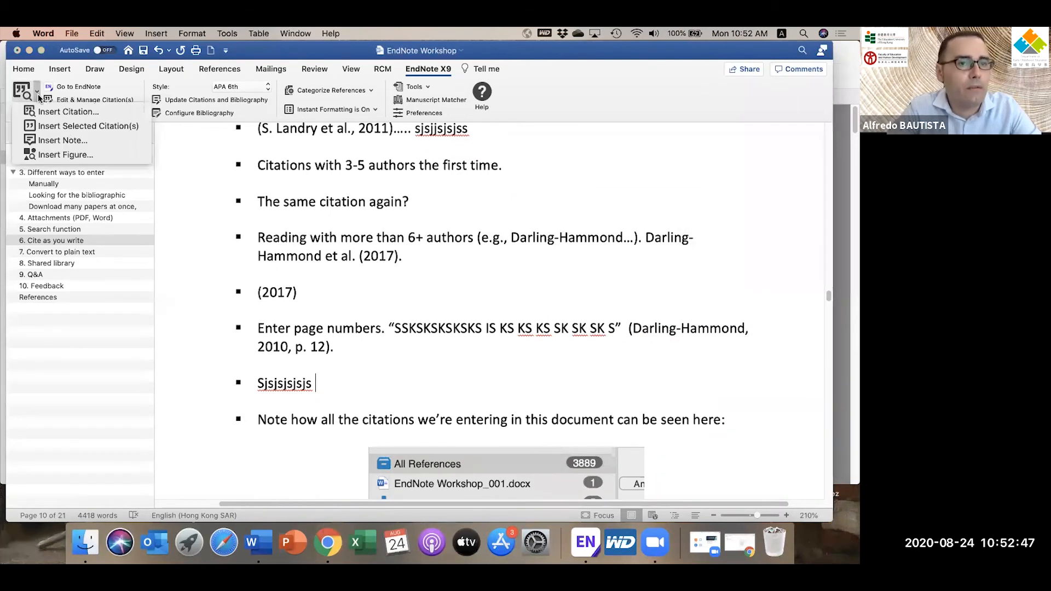
{"action": "left_click", "coordinate": [69, 127]}
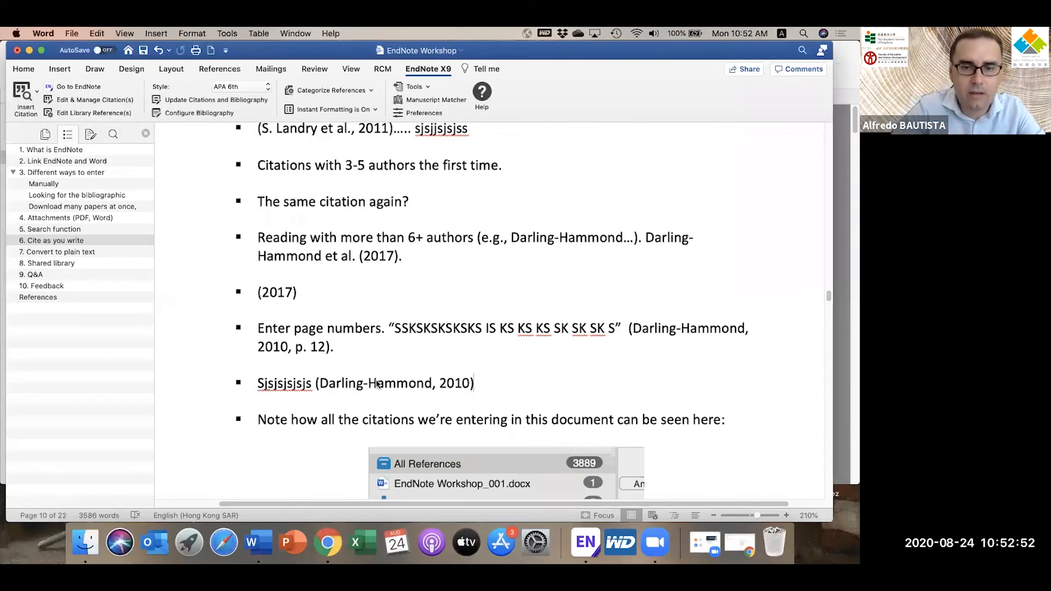
Step: Open the new 2010 citation in Edit & Manage Citations and give it the prefix "for an extensiver review, please read"
{"action": "right_click", "coordinate": [376, 383]}
{"action": "mouse_move", "coordinate": [438, 493]}
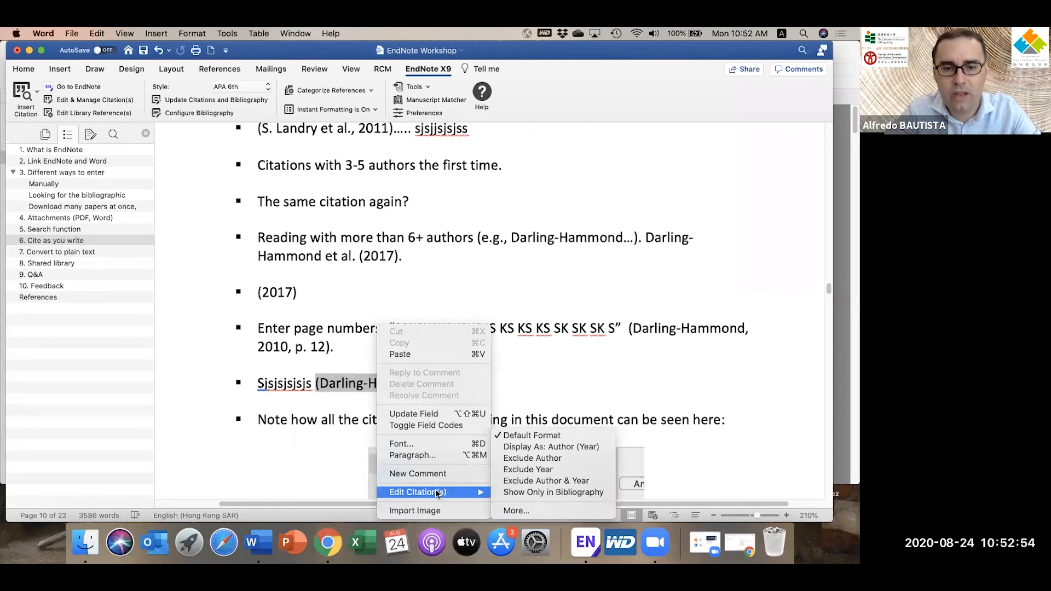
{"action": "left_click", "coordinate": [533, 508]}
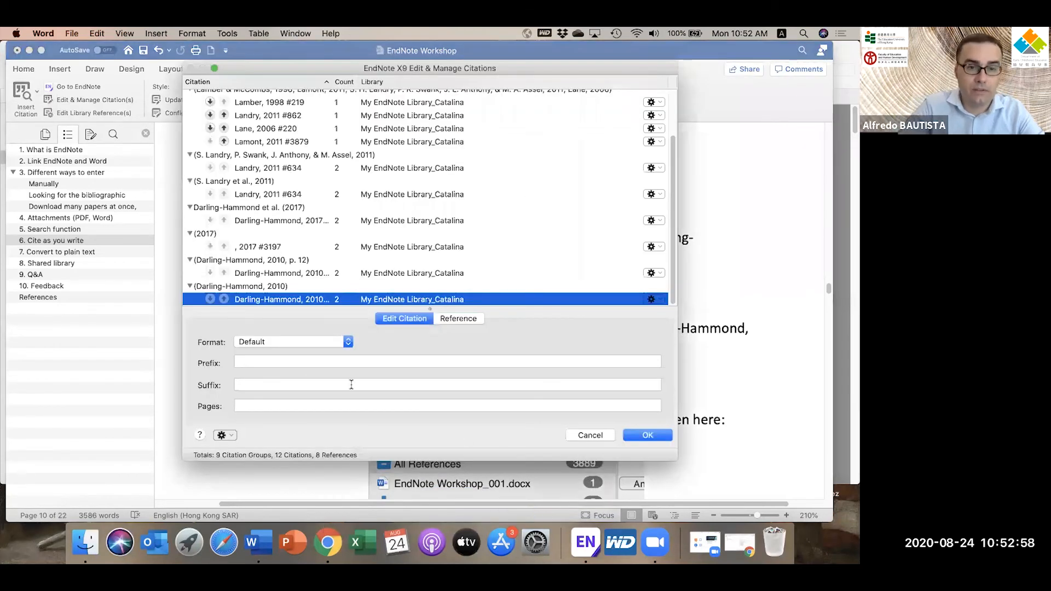
{"action": "left_click", "coordinate": [258, 363]}
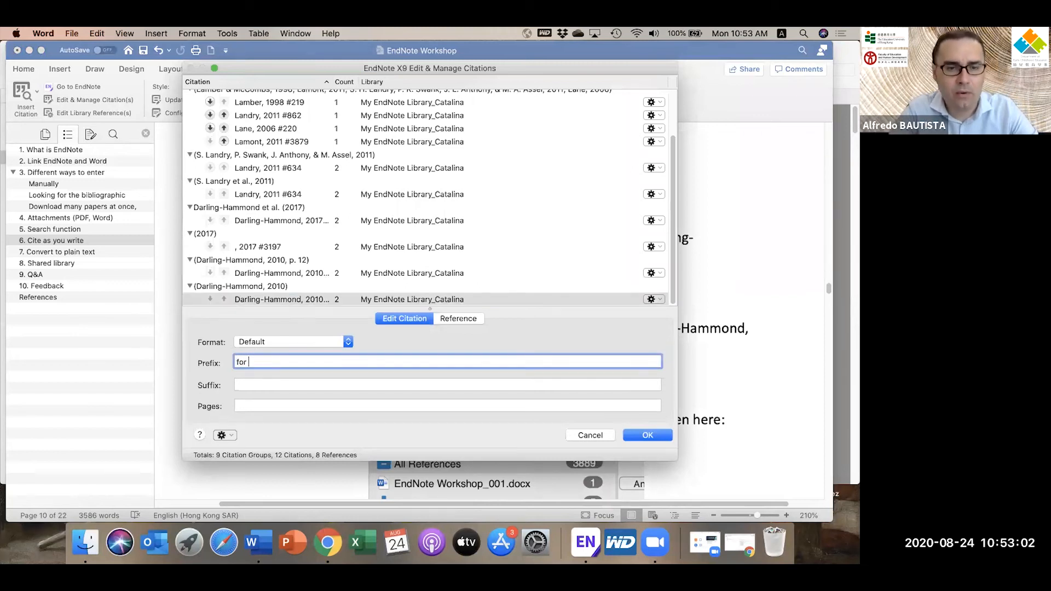
{"action": "type", "text": "for an exte\\v"}
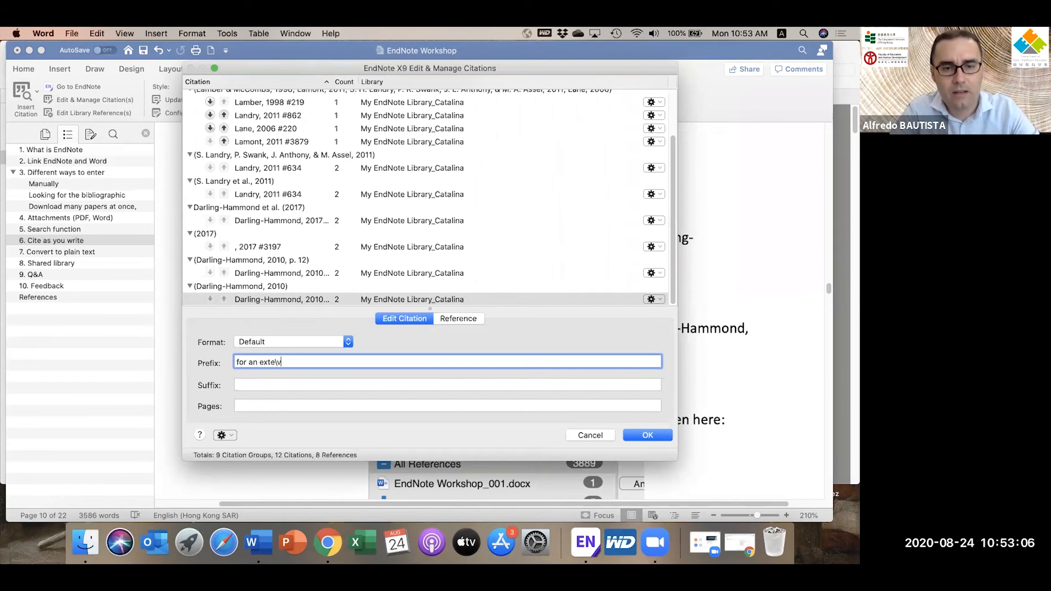
{"action": "key", "text": "BackSpace"}
{"action": "type", "text": "v"}
{"action": "key", "text": "BackSpace"}
{"action": "type", "text": "n"}
{"action": "type", "text": "viver review"}
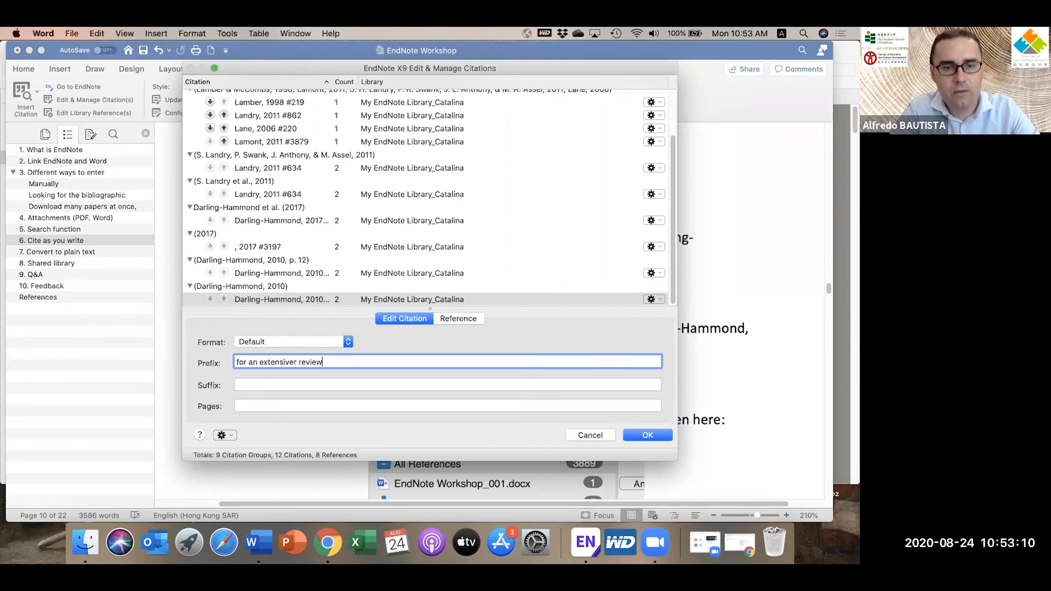
{"action": "type", "text": ", please read"}
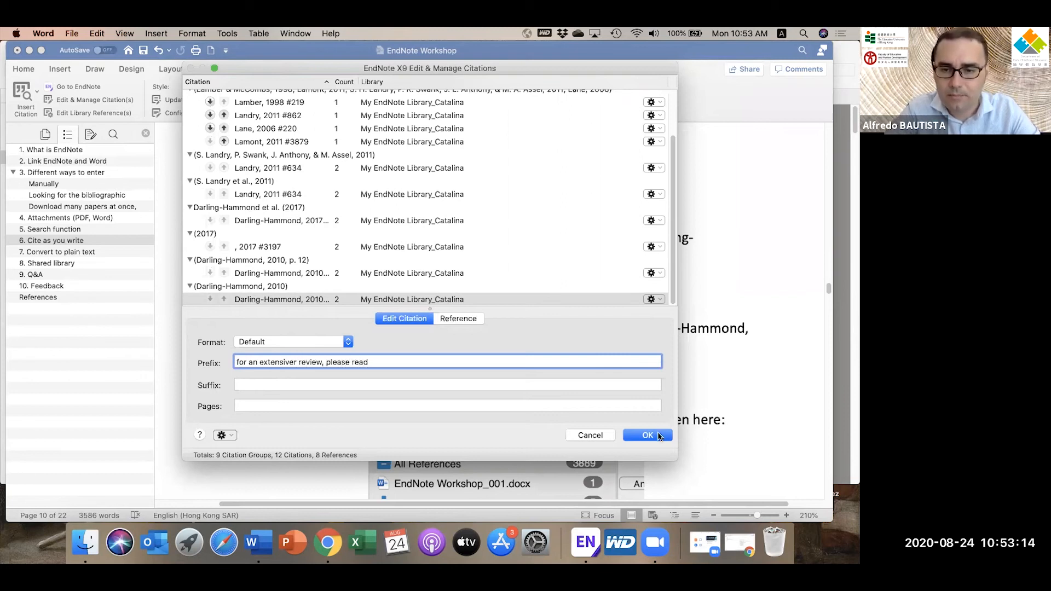
{"action": "left_click", "coordinate": [658, 435]}
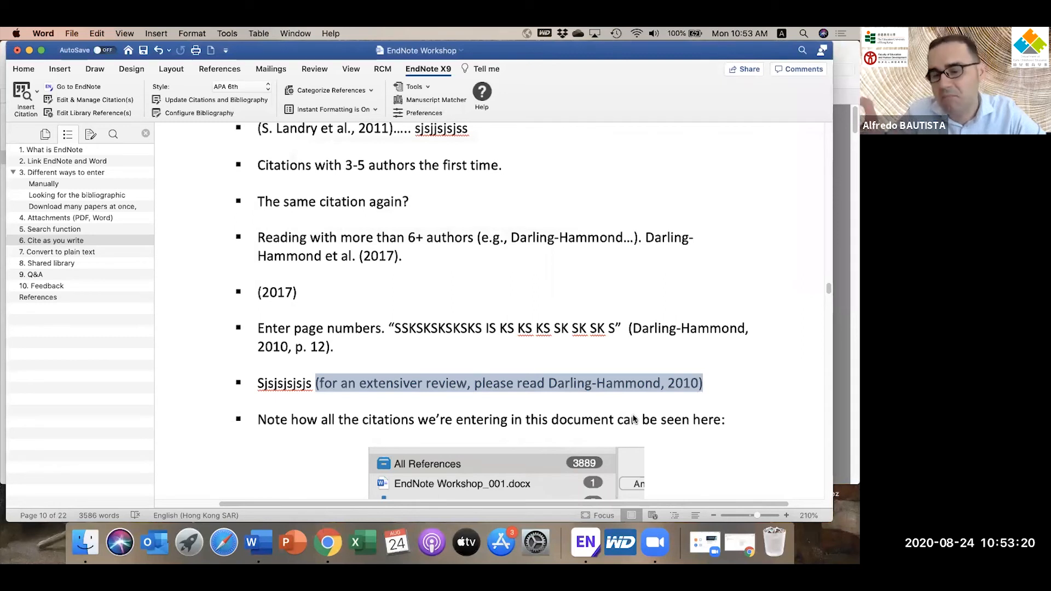
Step: Switch to EndNote to examine which cited references the EndNote Workshop.docx group holds, and return to the Word document
{"action": "scroll", "coordinate": [633, 416], "scroll_direction": "down", "scroll_amount": 2}
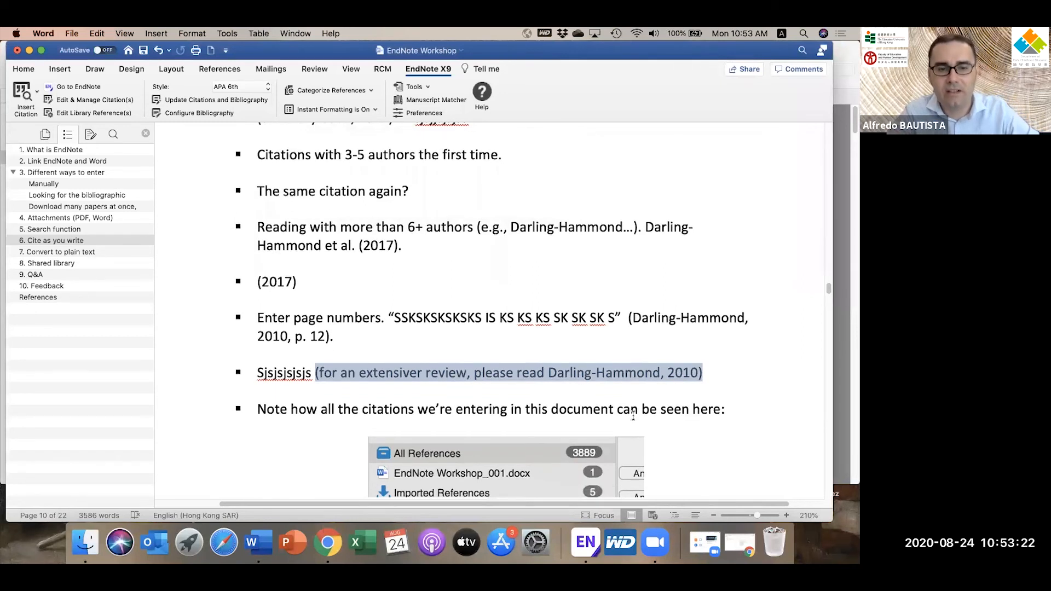
{"action": "scroll", "coordinate": [635, 417], "scroll_direction": "down", "scroll_amount": 5}
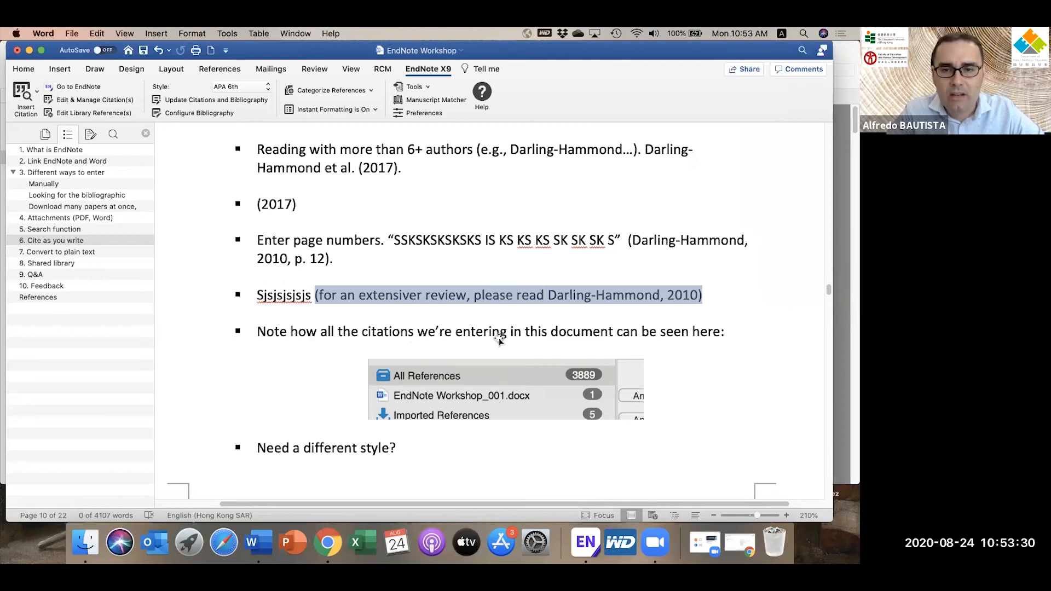
{"action": "left_click", "coordinate": [845, 316]}
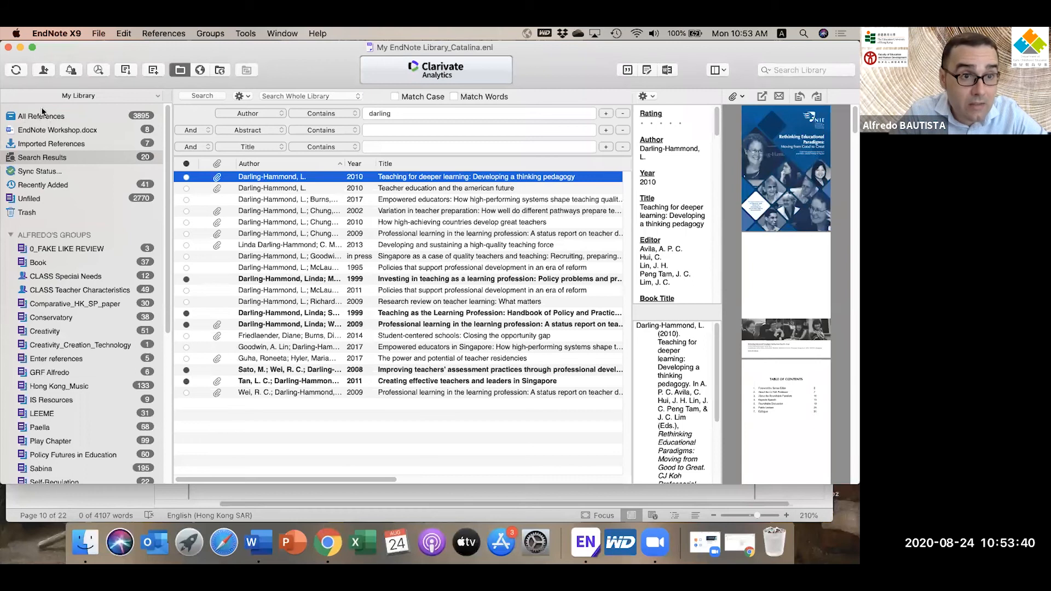
{"action": "left_click", "coordinate": [27, 132]}
{"action": "left_click", "coordinate": [395, 496]}
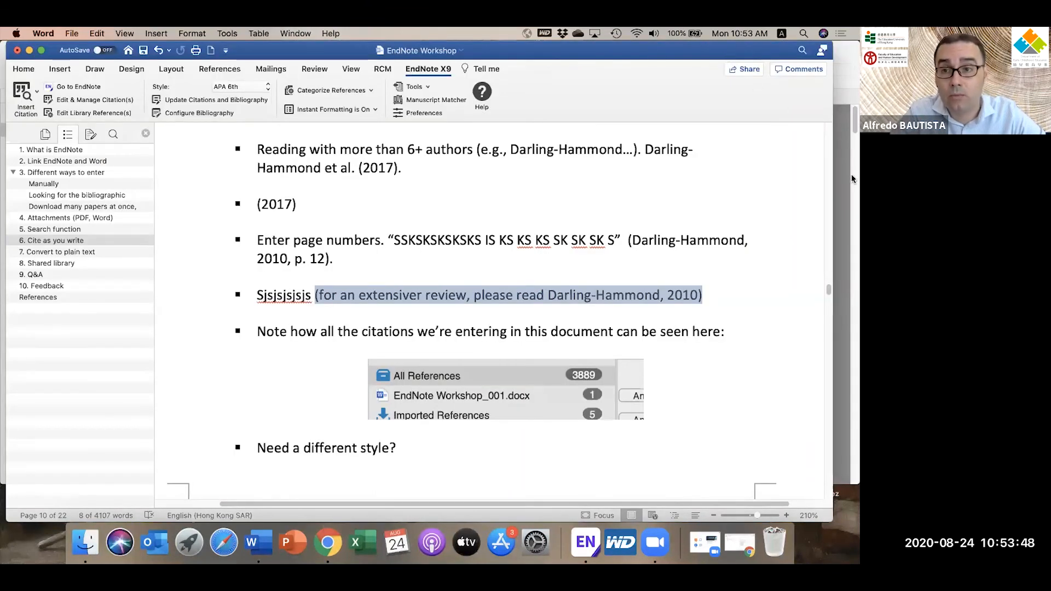
{"action": "left_click", "coordinate": [848, 190]}
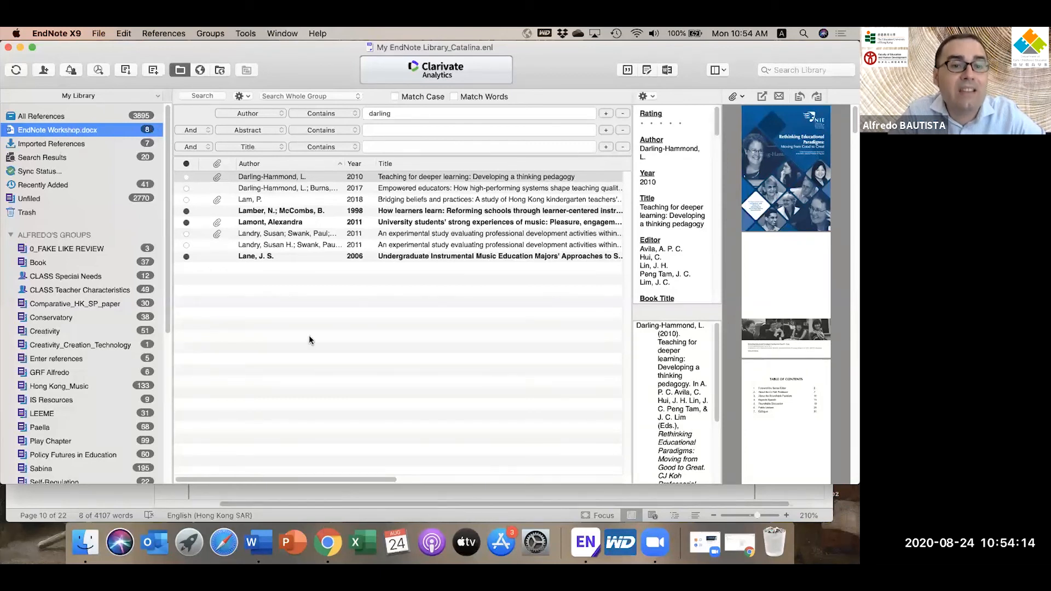
{"action": "left_click", "coordinate": [408, 498]}
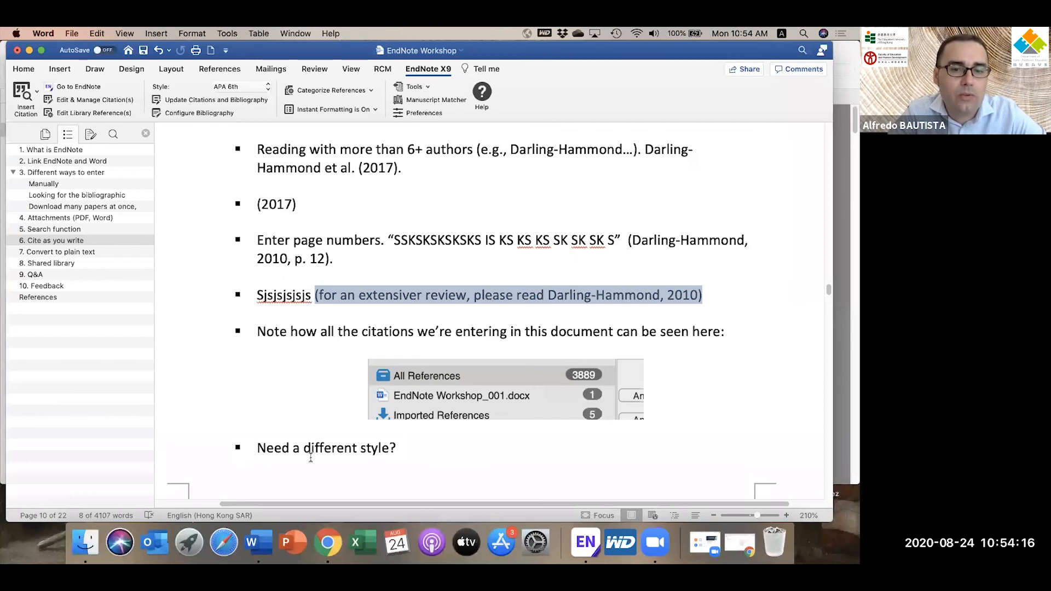
Step: Add a new line with the sample text "fjdjjdjd" below the "Note how all the citations" bullet
{"action": "scroll", "coordinate": [310, 457], "scroll_direction": "down", "scroll_amount": 1}
{"action": "scroll", "coordinate": [310, 457], "scroll_direction": "down", "scroll_amount": 2}
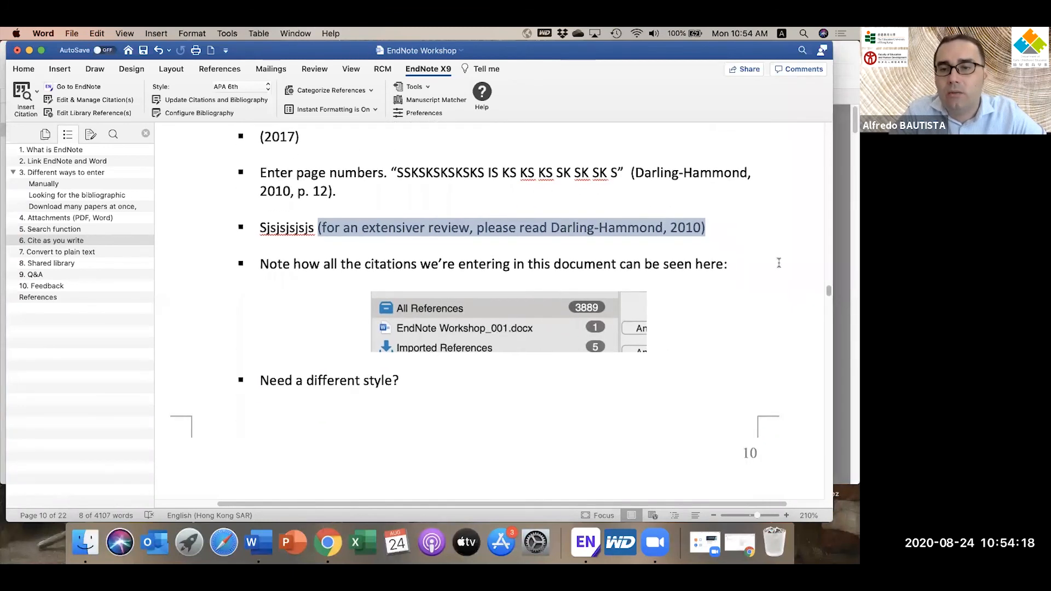
{"action": "left_click", "coordinate": [743, 267]}
{"action": "key", "text": "Return"}
{"action": "type", "text": "fjdjjdjd"}
Step: From EndNote's Conservatory group, select the 2004 EFMET reference plus a 2005 and a 2014 reference and insert them as one citation after "fjdjjdjd"
{"action": "left_click", "coordinate": [848, 288]}
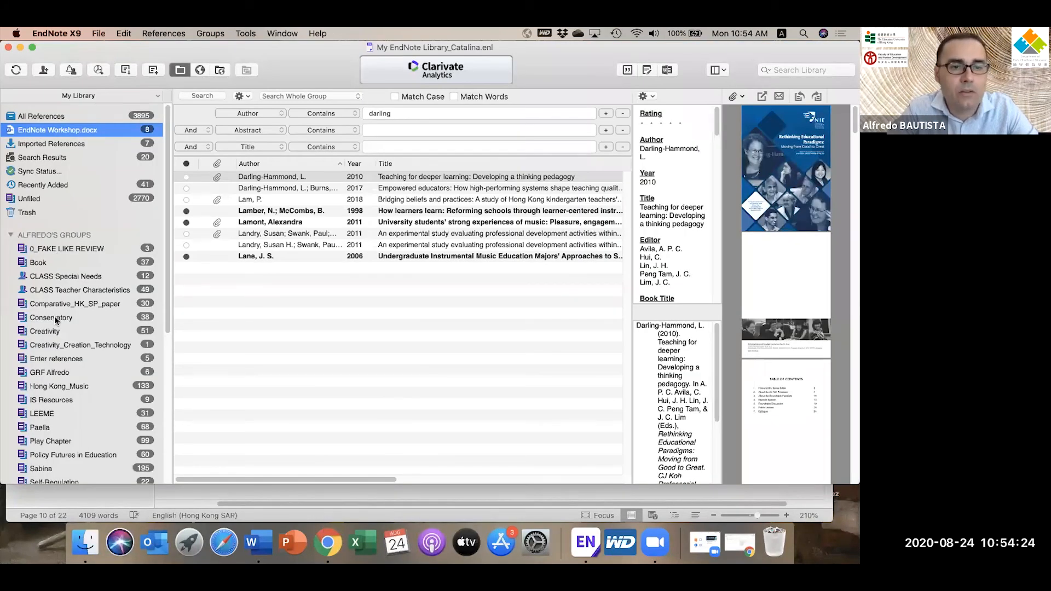
{"action": "left_click", "coordinate": [55, 319]}
{"action": "left_click", "coordinate": [310, 303]}
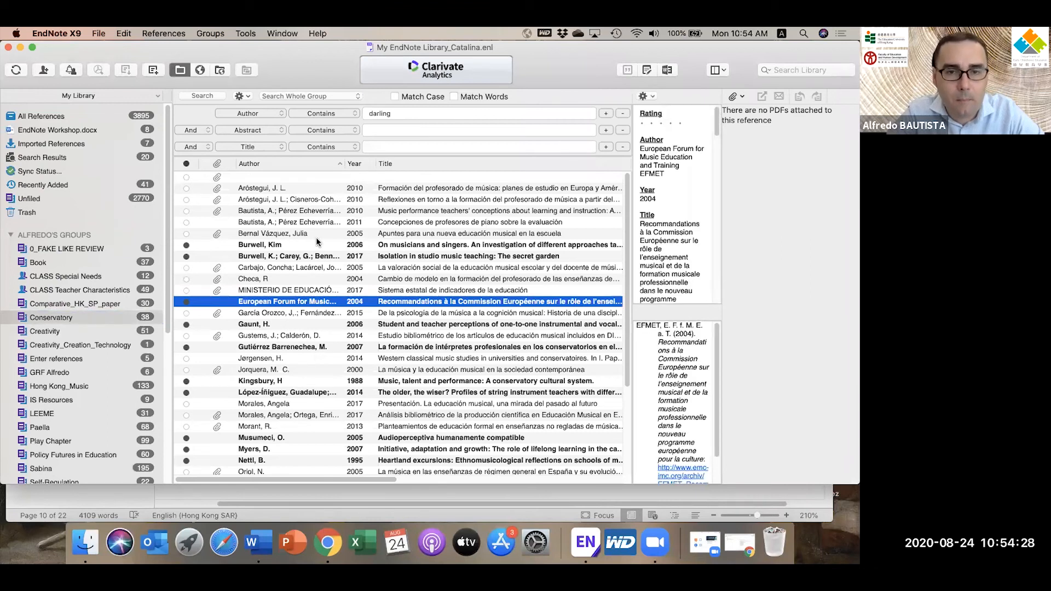
{"action": "left_click", "coordinate": [506, 495]}
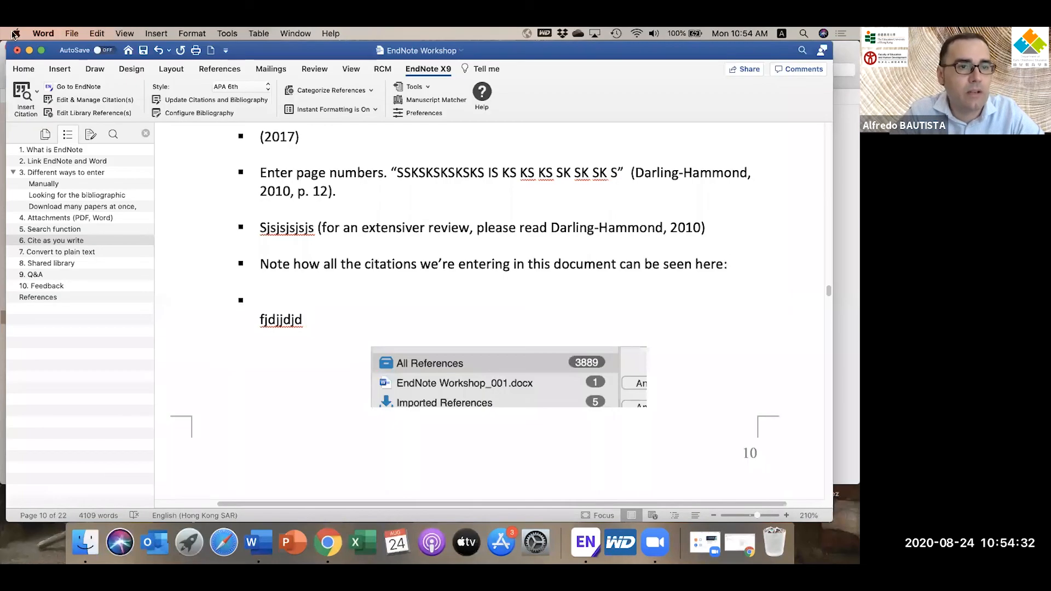
{"action": "left_click", "coordinate": [37, 93]}
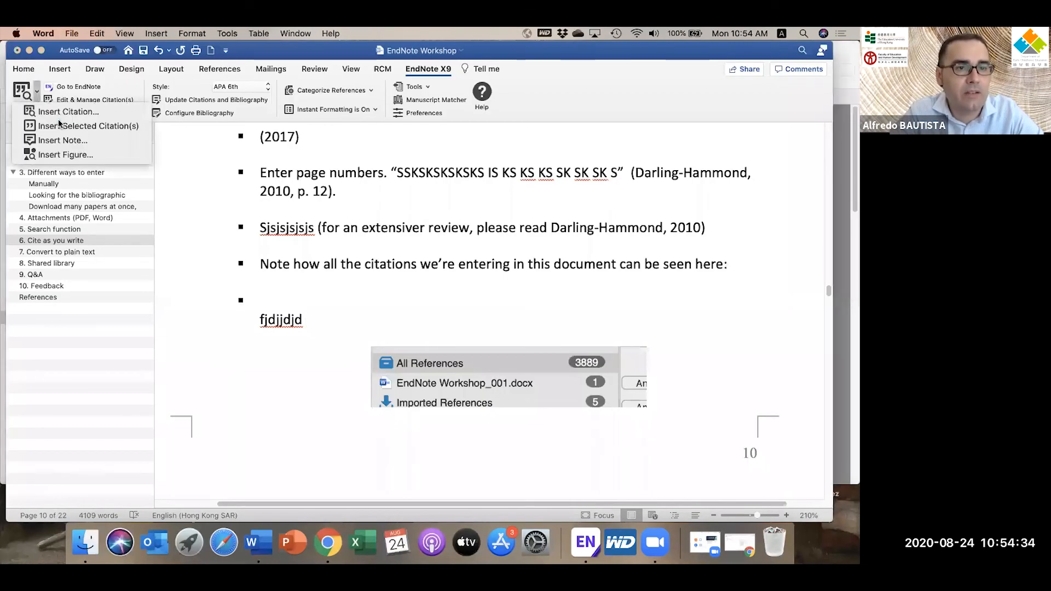
{"action": "left_click", "coordinate": [62, 127]}
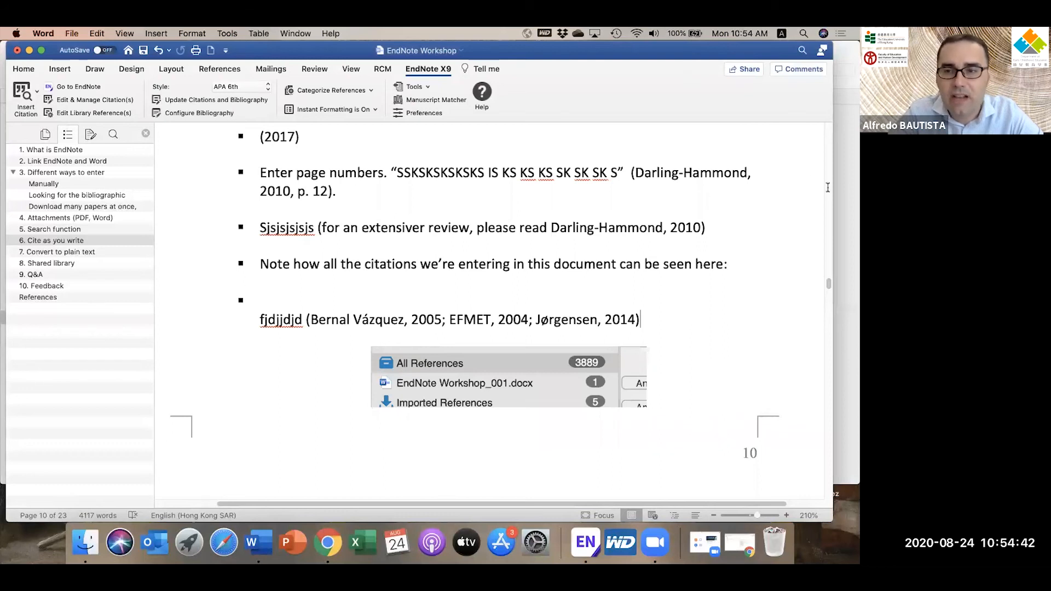
Step: Check the EndNote Workshop.docx group in EndNote for the three newly cited references and return to Word
{"action": "left_click", "coordinate": [852, 193]}
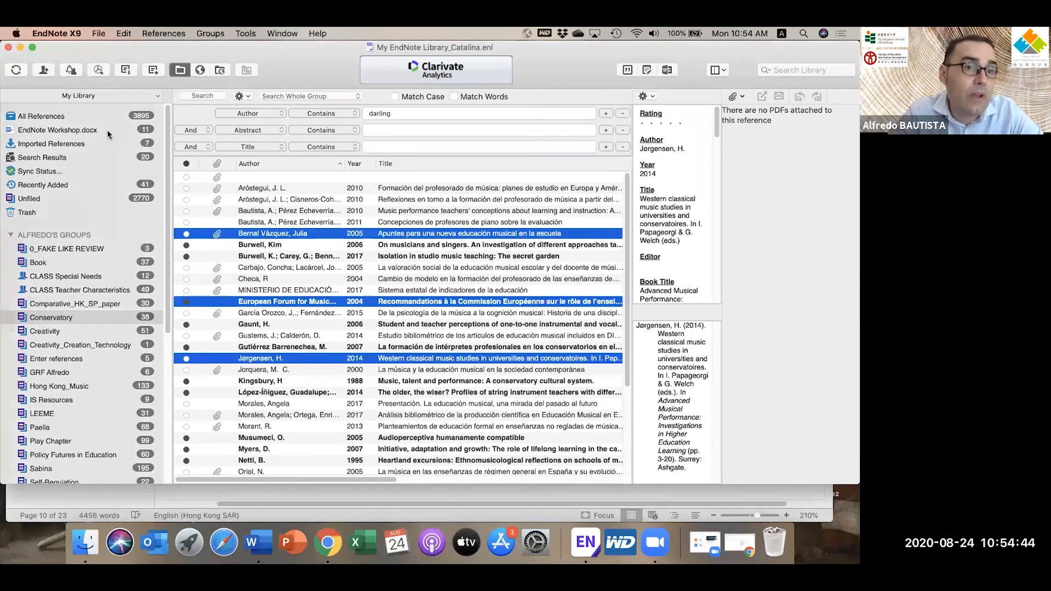
{"action": "left_click", "coordinate": [52, 132]}
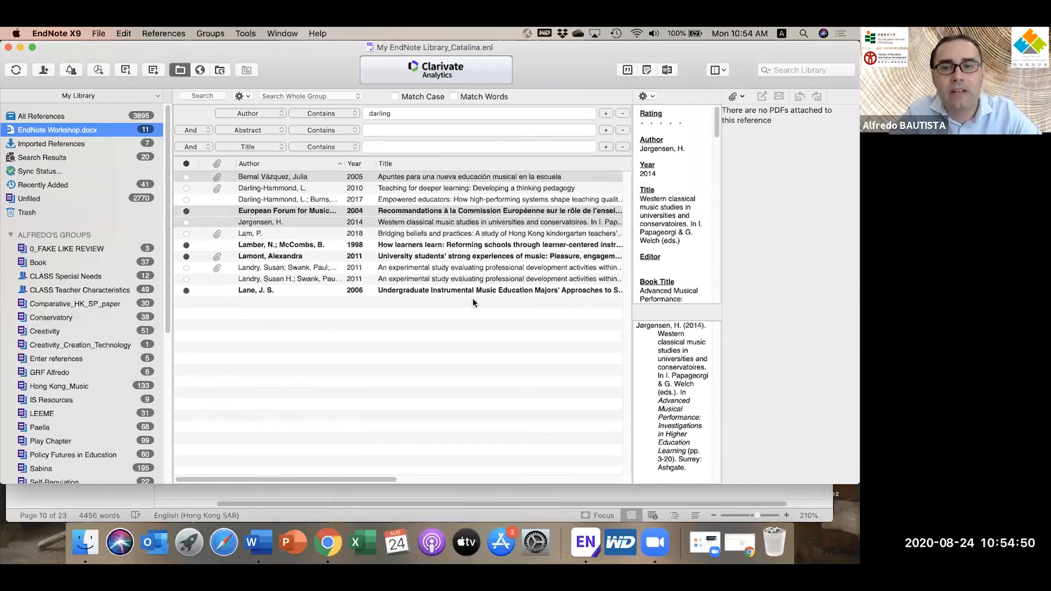
{"action": "left_click", "coordinate": [540, 502]}
Step: Go to the document's References section and set the EndNote output style to Annotated
{"action": "scroll", "coordinate": [431, 325], "scroll_direction": "down", "scroll_amount": 5}
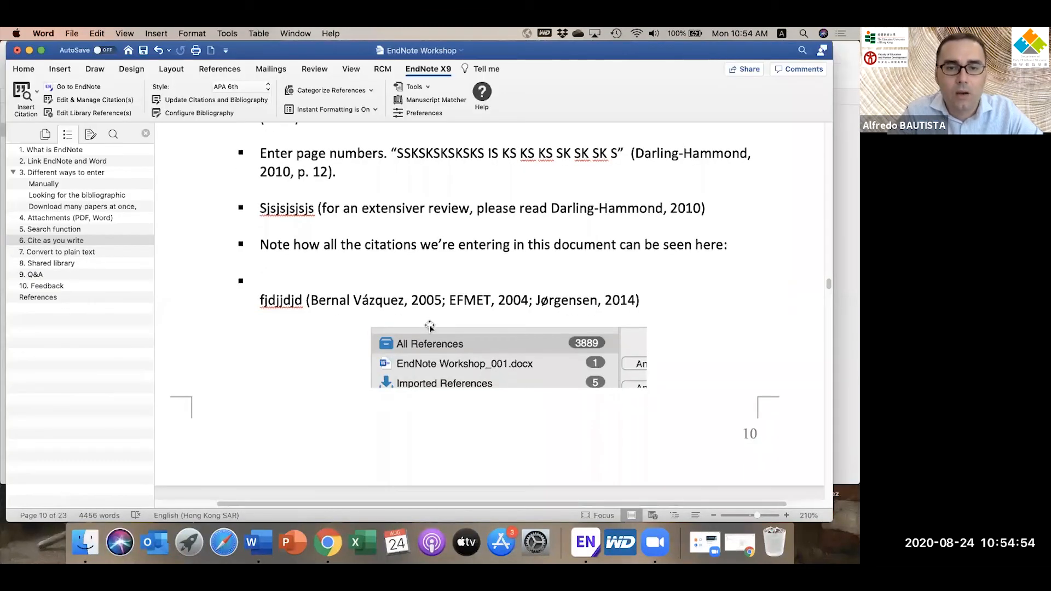
{"action": "scroll", "coordinate": [430, 324], "scroll_direction": "down", "scroll_amount": 3}
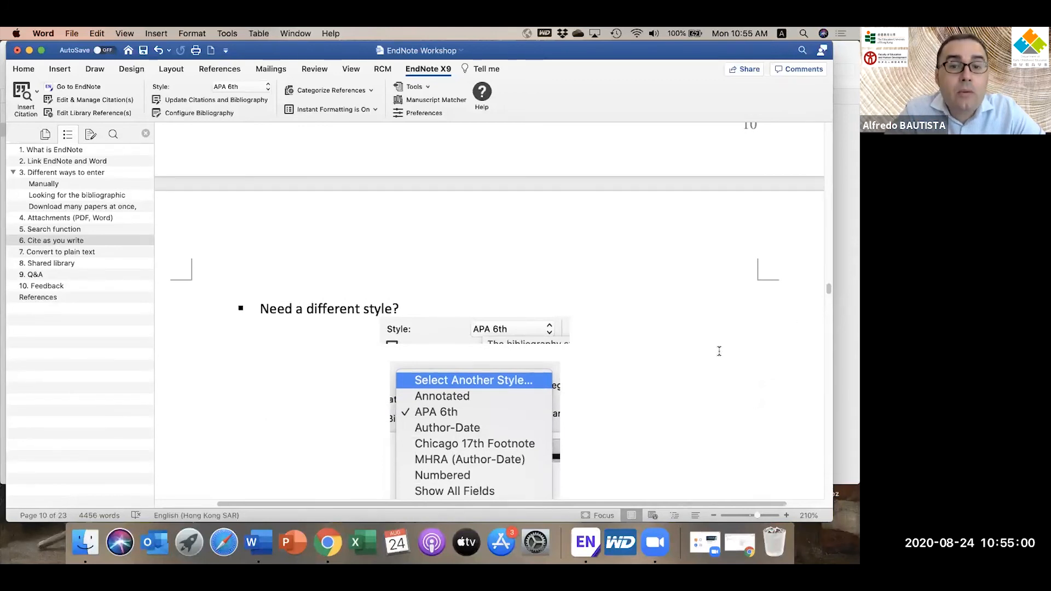
{"action": "scroll", "coordinate": [720, 351], "scroll_direction": "down", "scroll_amount": 2}
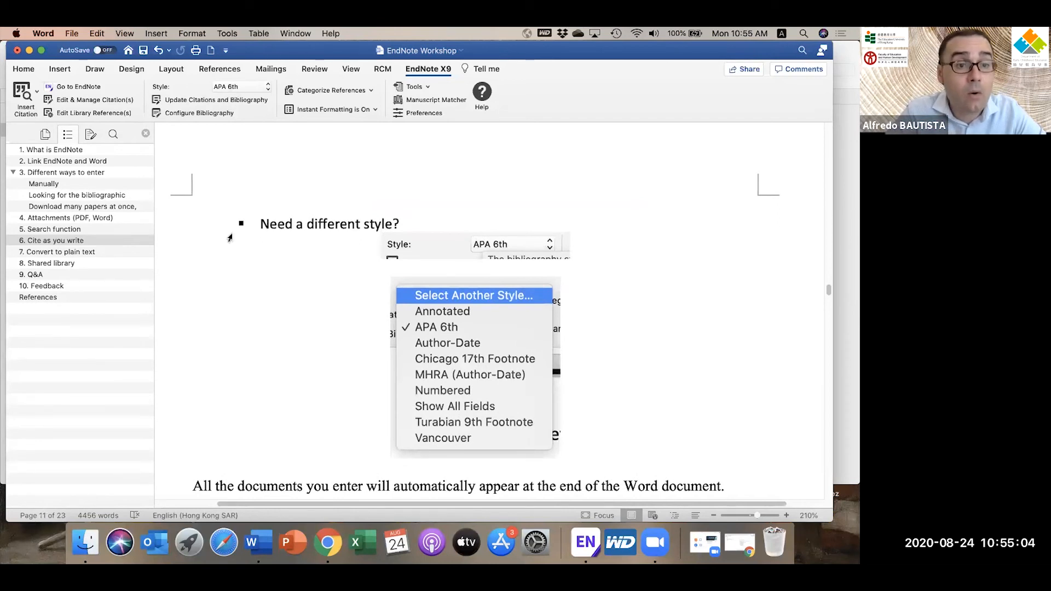
{"action": "left_click", "coordinate": [39, 297]}
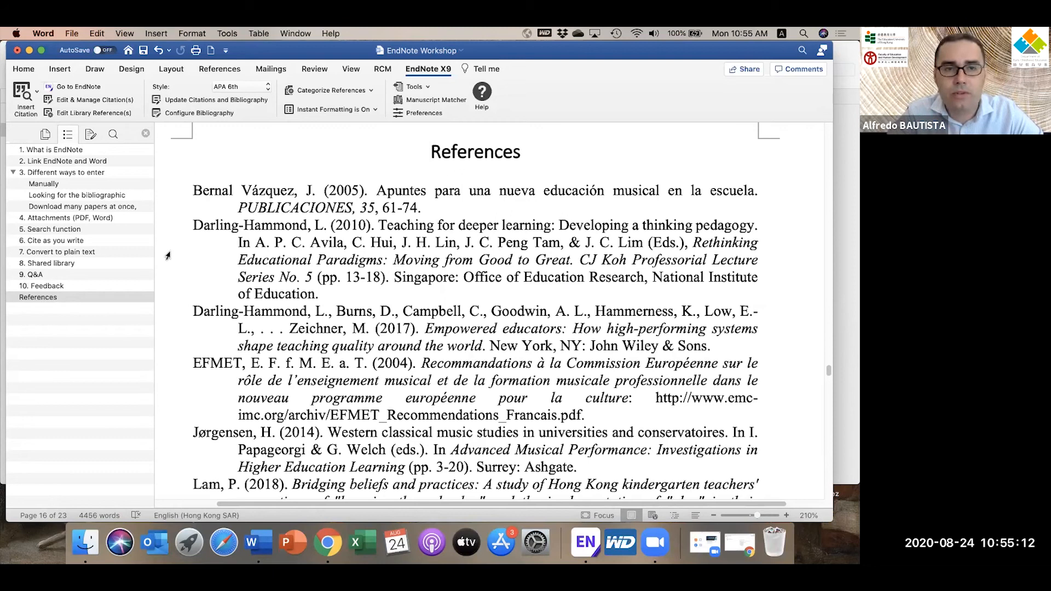
{"action": "left_click", "coordinate": [269, 88]}
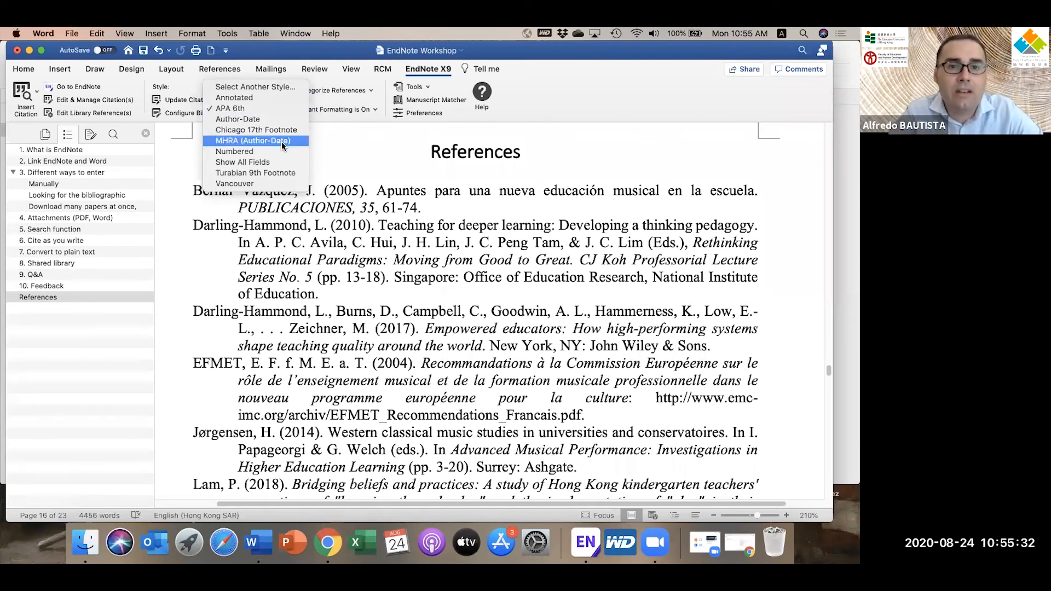
{"action": "left_click", "coordinate": [255, 98]}
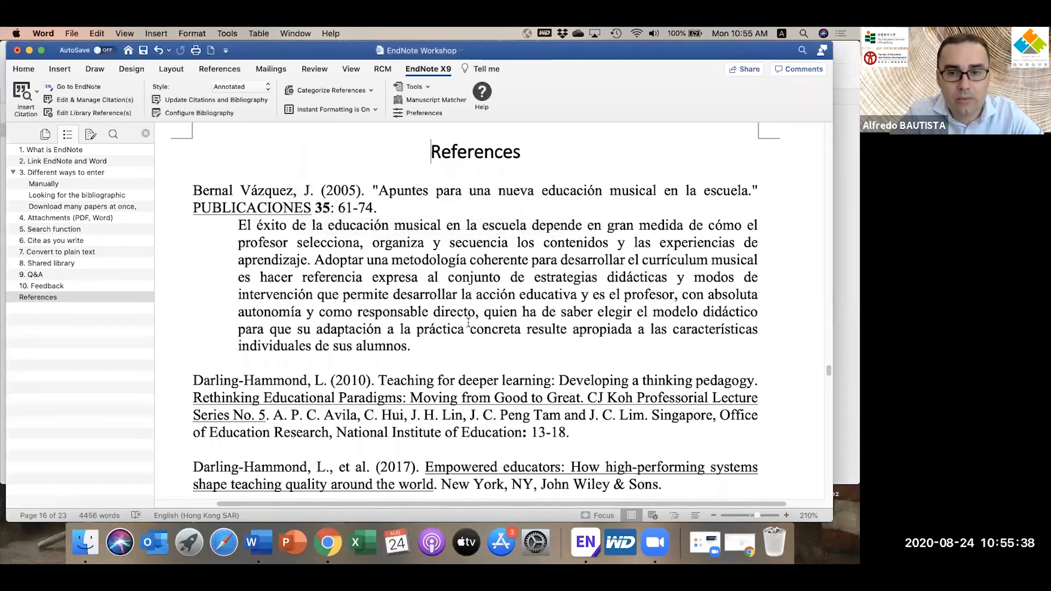
Step: Review the annotated reference list and change the EndNote output style to Chicago 17th Footnote
{"action": "scroll", "coordinate": [468, 323], "scroll_direction": "down", "scroll_amount": 15}
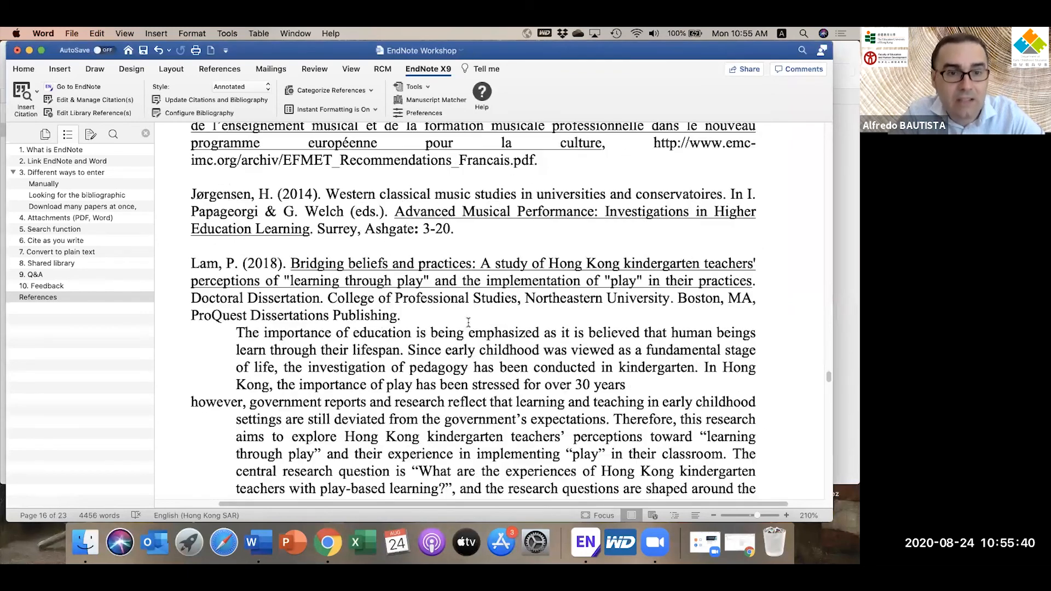
{"action": "scroll", "coordinate": [468, 323], "scroll_direction": "down", "scroll_amount": 10}
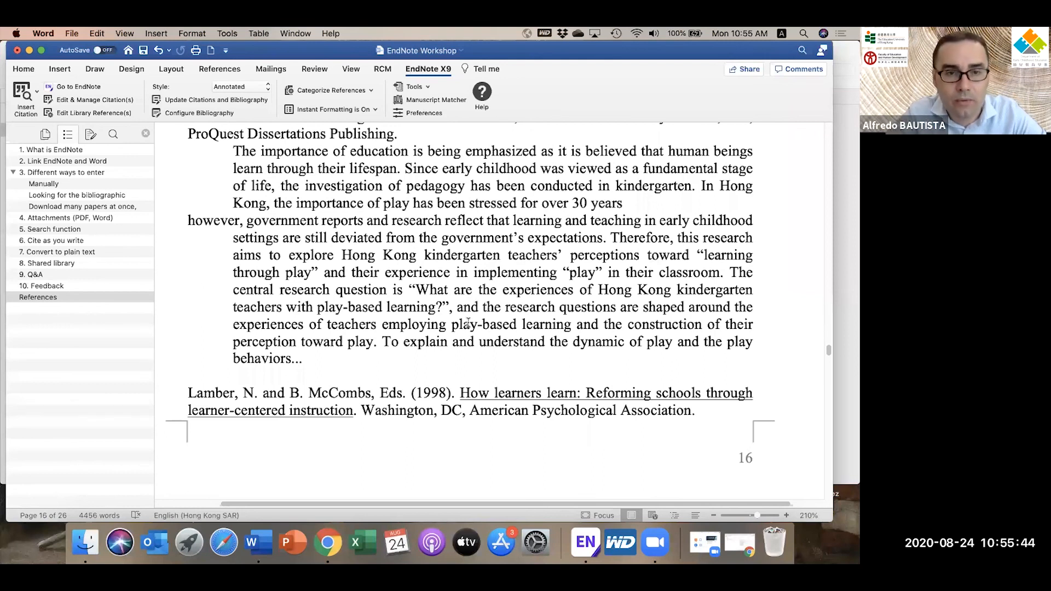
{"action": "scroll", "coordinate": [468, 323], "scroll_direction": "down", "scroll_amount": 10}
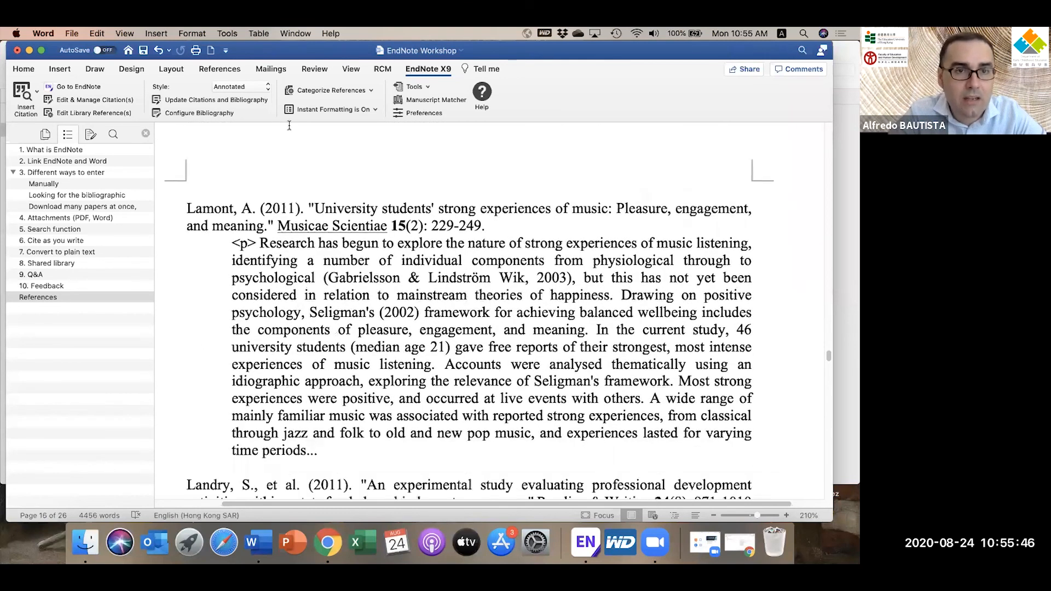
{"action": "left_click", "coordinate": [268, 86]}
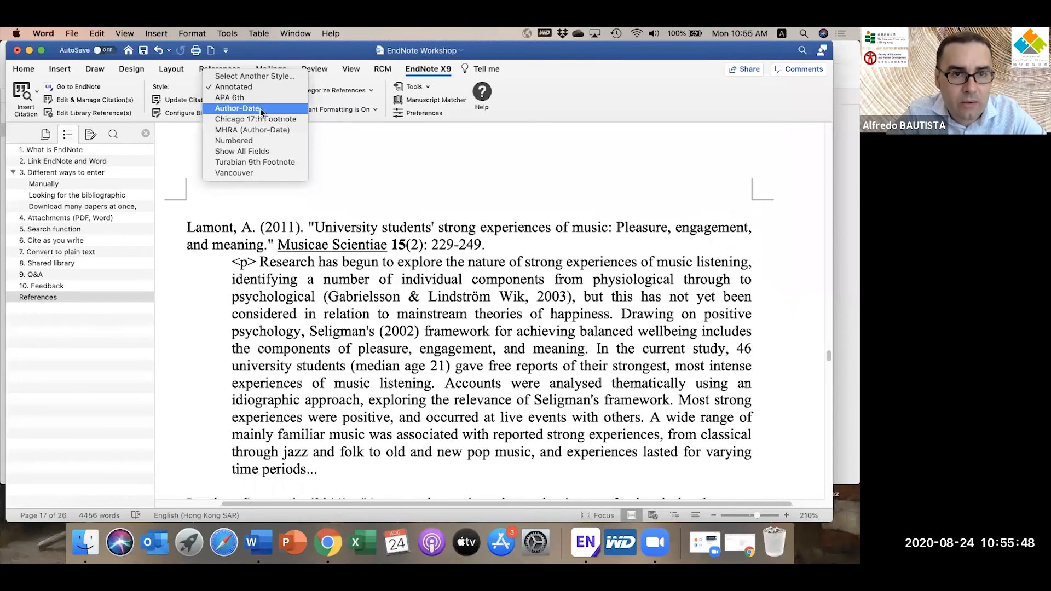
{"action": "left_click", "coordinate": [262, 118]}
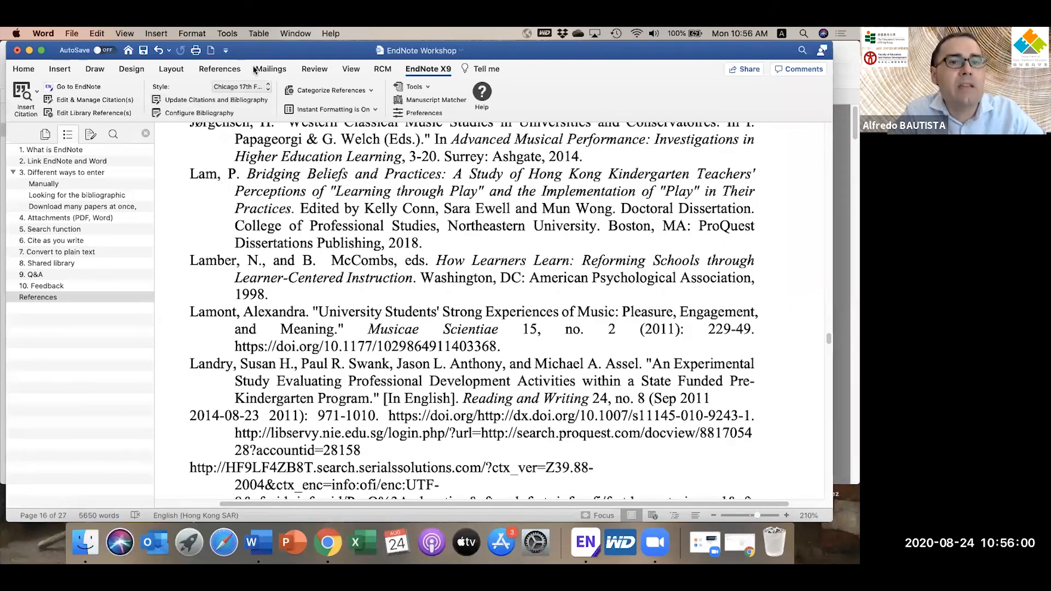
Step: Set the EndNote output style to APA 6th
{"action": "left_click", "coordinate": [267, 88]}
{"action": "left_click", "coordinate": [253, 66]}
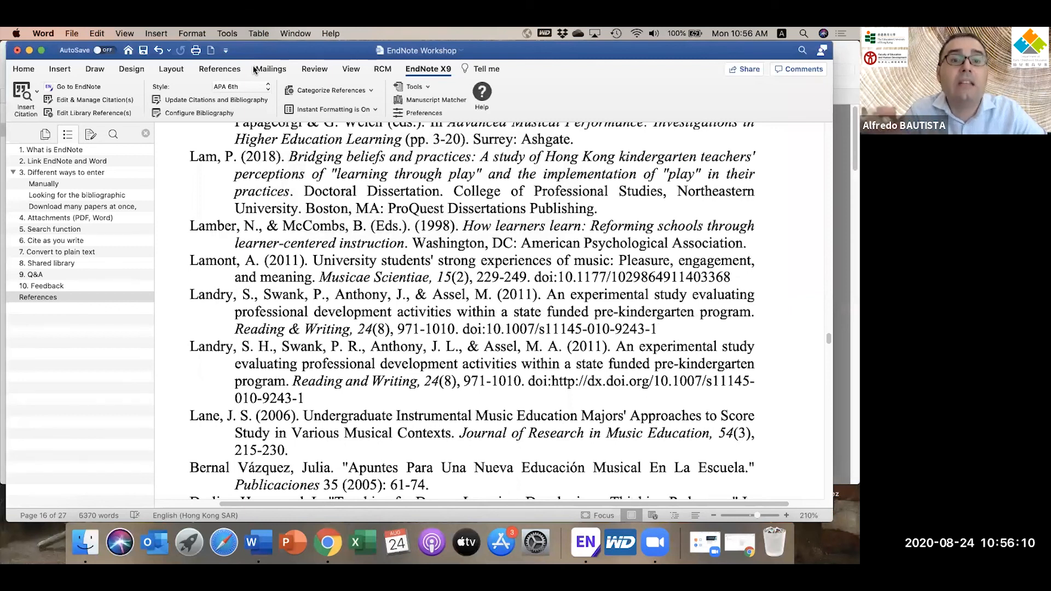
{"action": "left_click", "coordinate": [841, 234]}
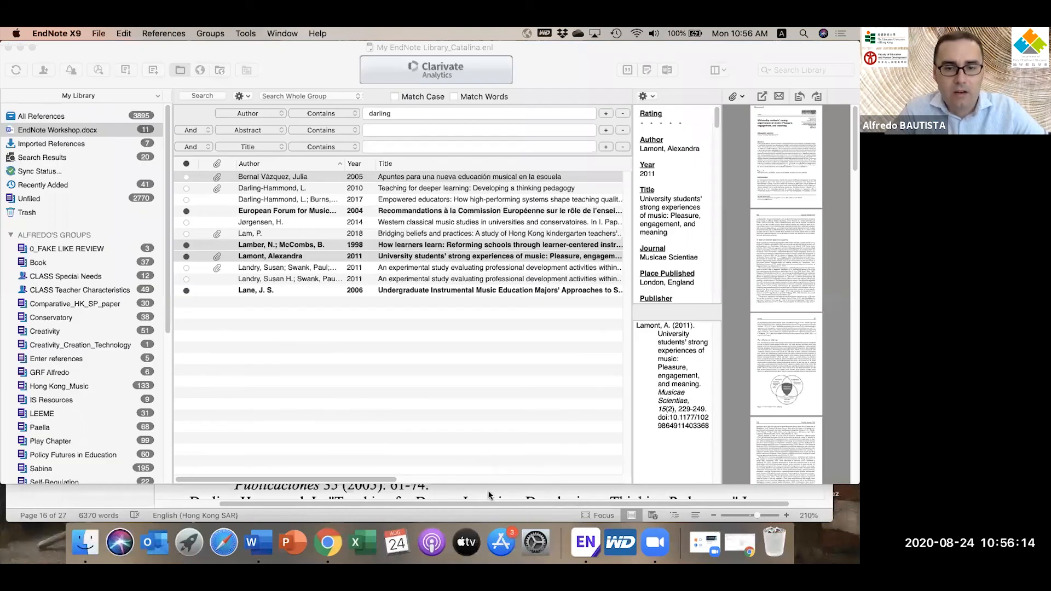
{"action": "key", "text": "super+Tab"}
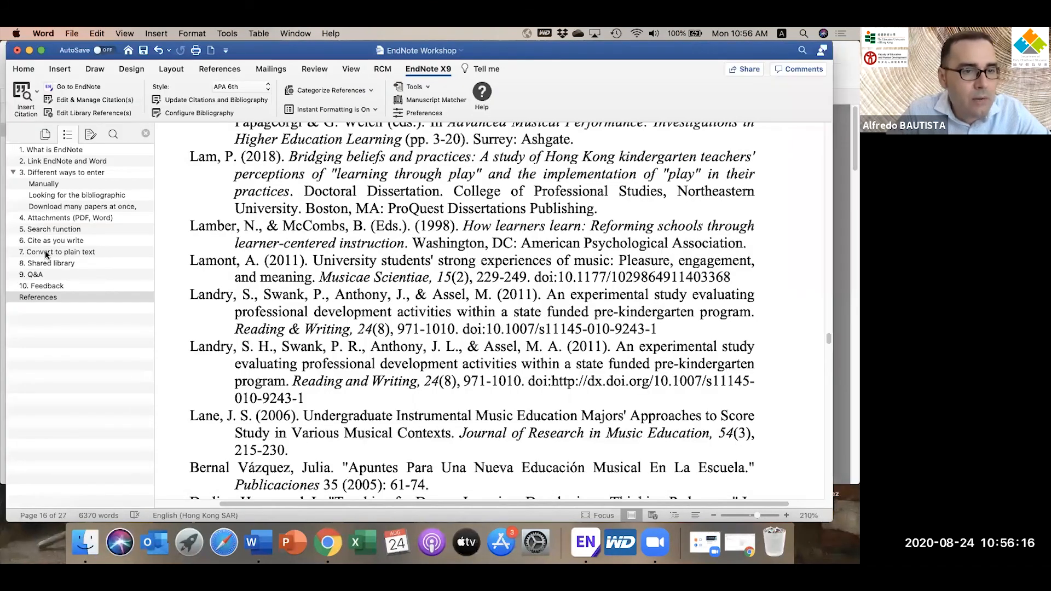
Step: Go to the VERY IMPORTANT notes in the "Cite as you write" section and update the document's citations and bibliography
{"action": "left_click", "coordinate": [54, 242]}
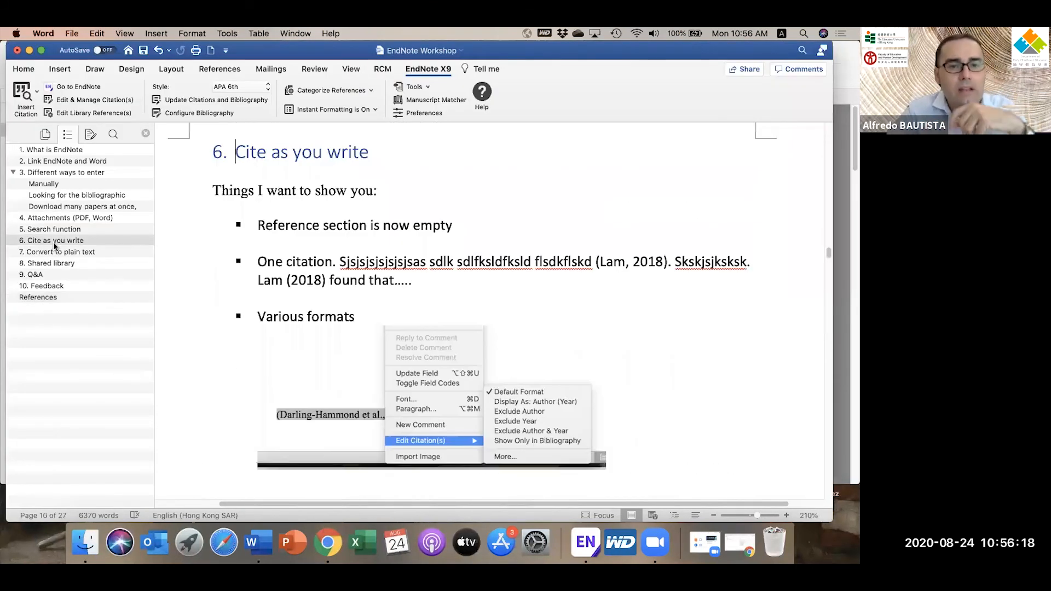
{"action": "scroll", "coordinate": [439, 399], "scroll_direction": "down", "scroll_amount": 10}
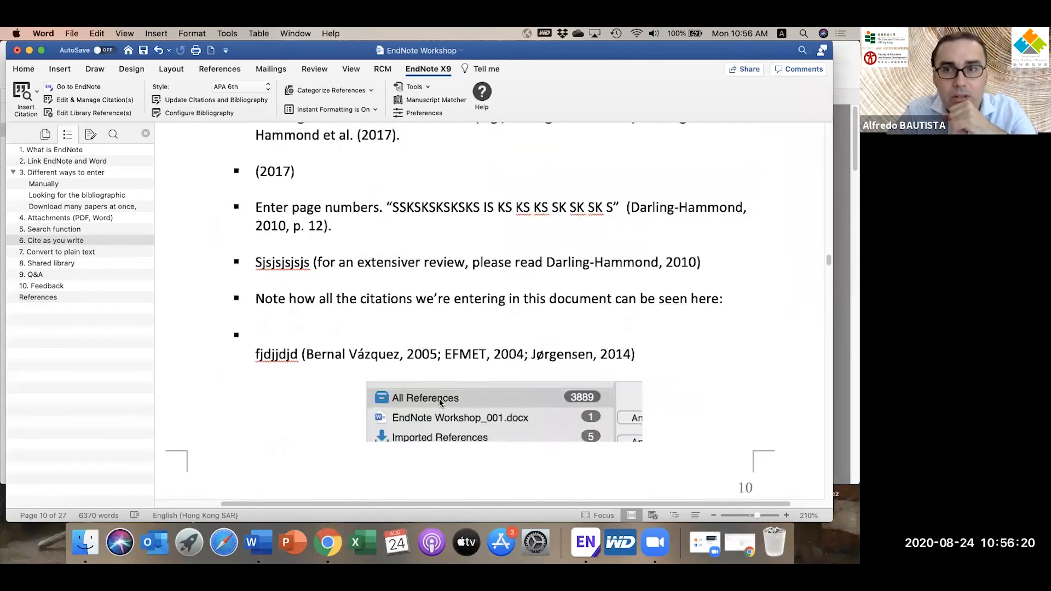
{"action": "scroll", "coordinate": [439, 398], "scroll_direction": "down", "scroll_amount": 15}
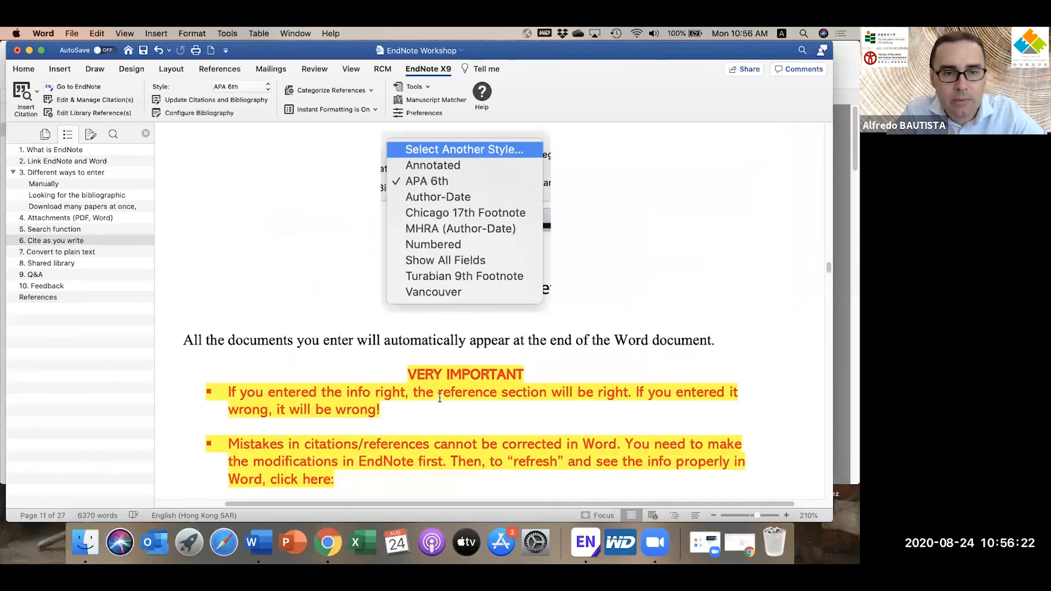
{"action": "scroll", "coordinate": [440, 398], "scroll_direction": "down", "scroll_amount": 3}
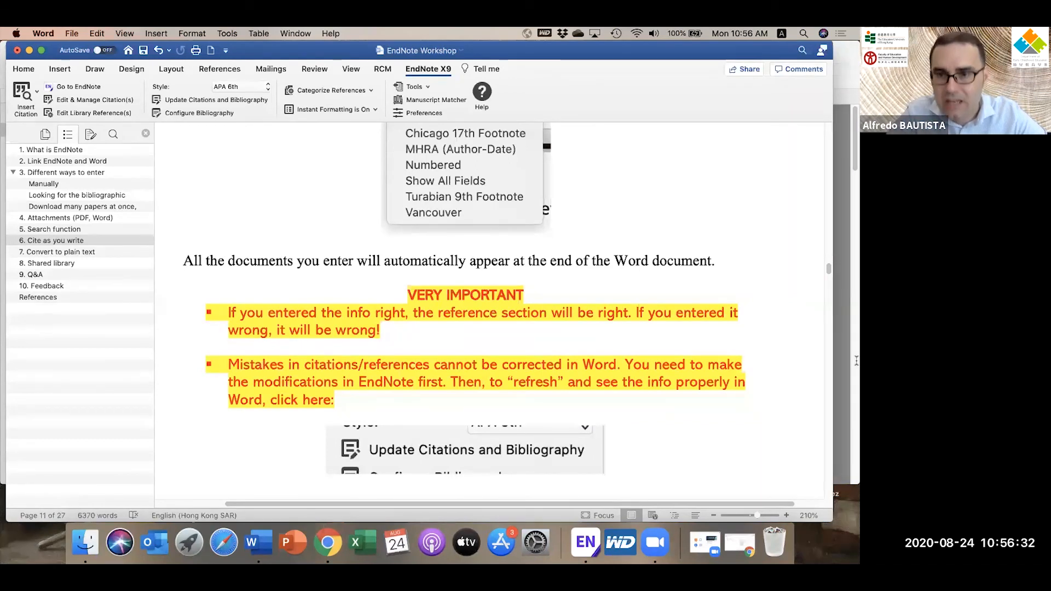
{"action": "left_click", "coordinate": [847, 346]}
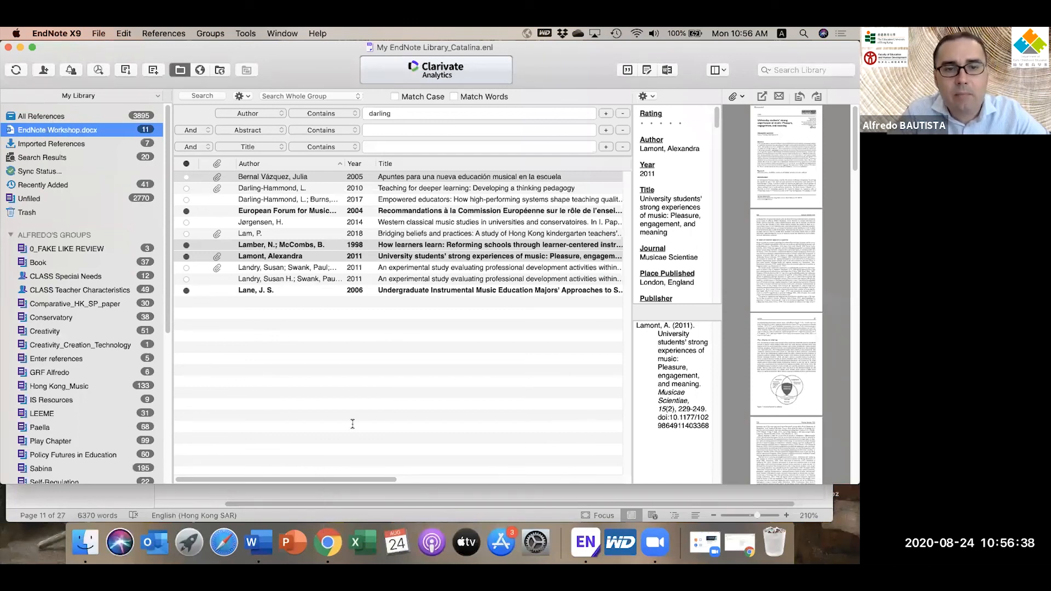
{"action": "key", "text": "super+Tab"}
{"action": "scroll", "coordinate": [352, 424], "scroll_direction": "down", "scroll_amount": 5}
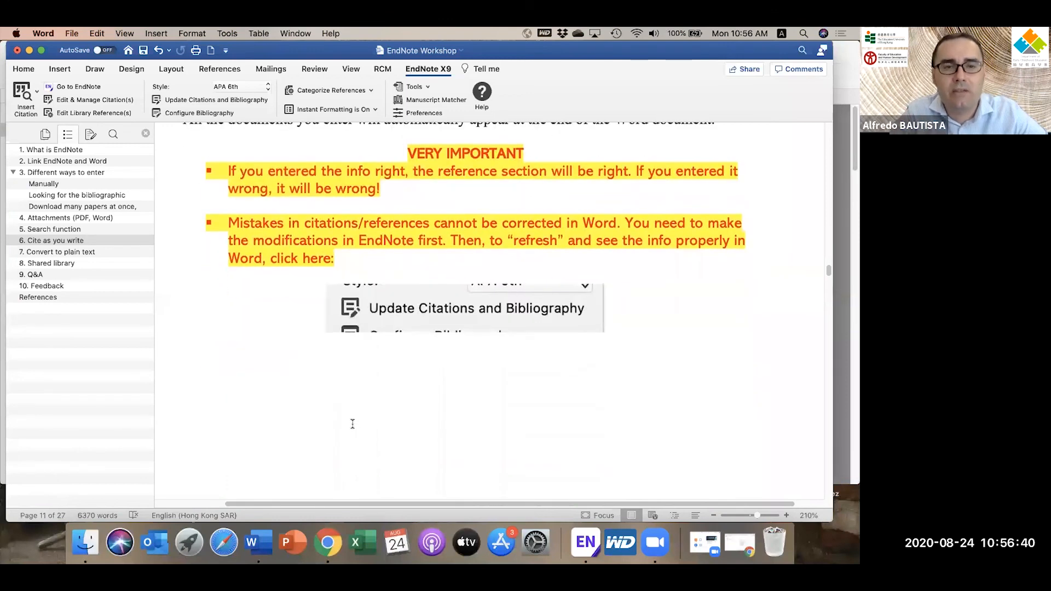
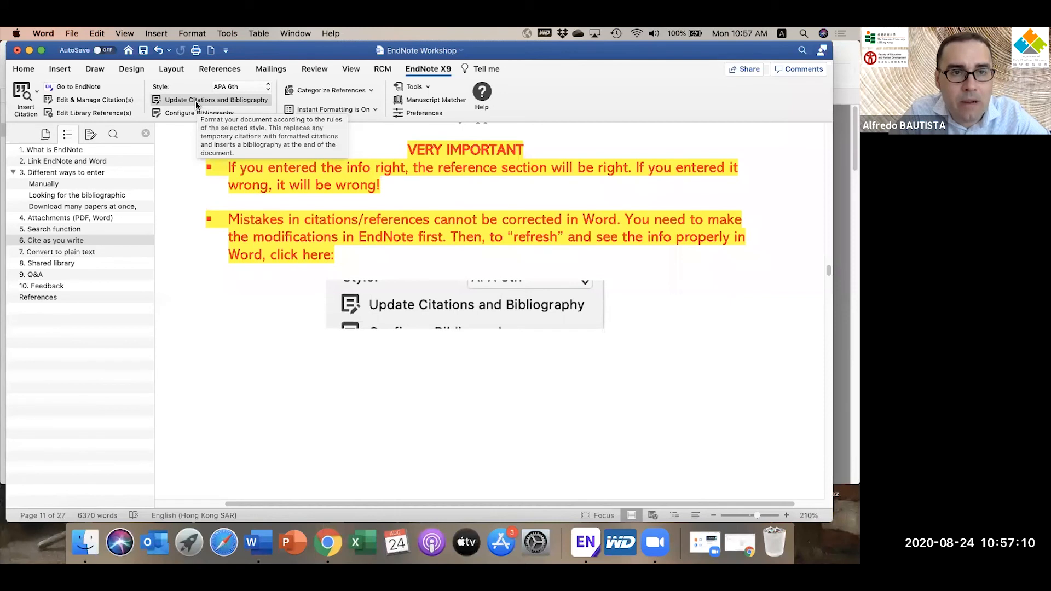
{"action": "left_click", "coordinate": [196, 101]}
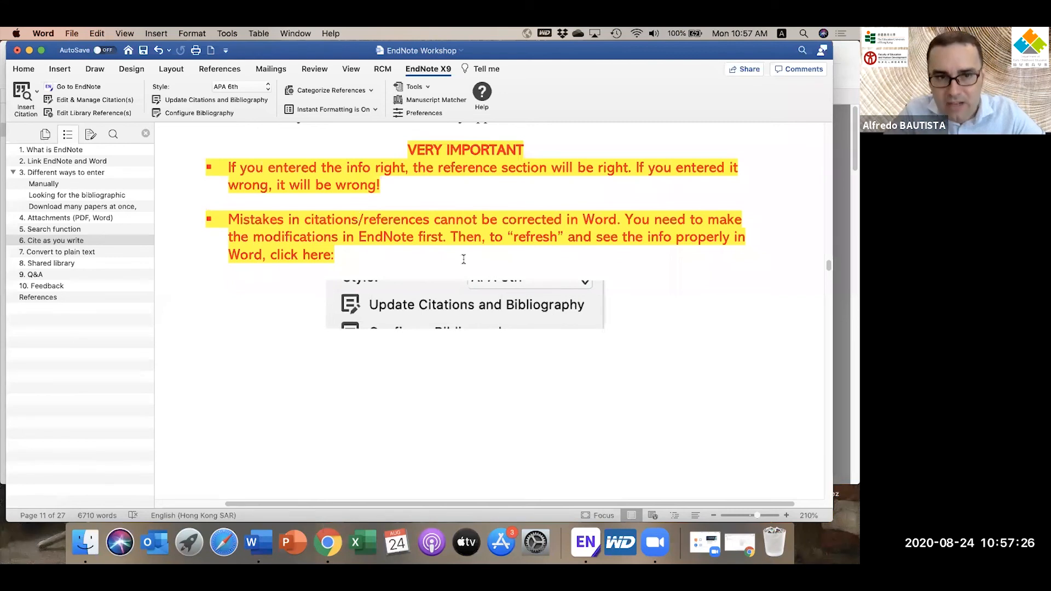
Step: Examine the entries in the References section and read the notes in the "Convert to plain text" section
{"action": "scroll", "coordinate": [491, 279], "scroll_direction": "down", "scroll_amount": 1}
{"action": "scroll", "coordinate": [492, 280], "scroll_direction": "down", "scroll_amount": 10}
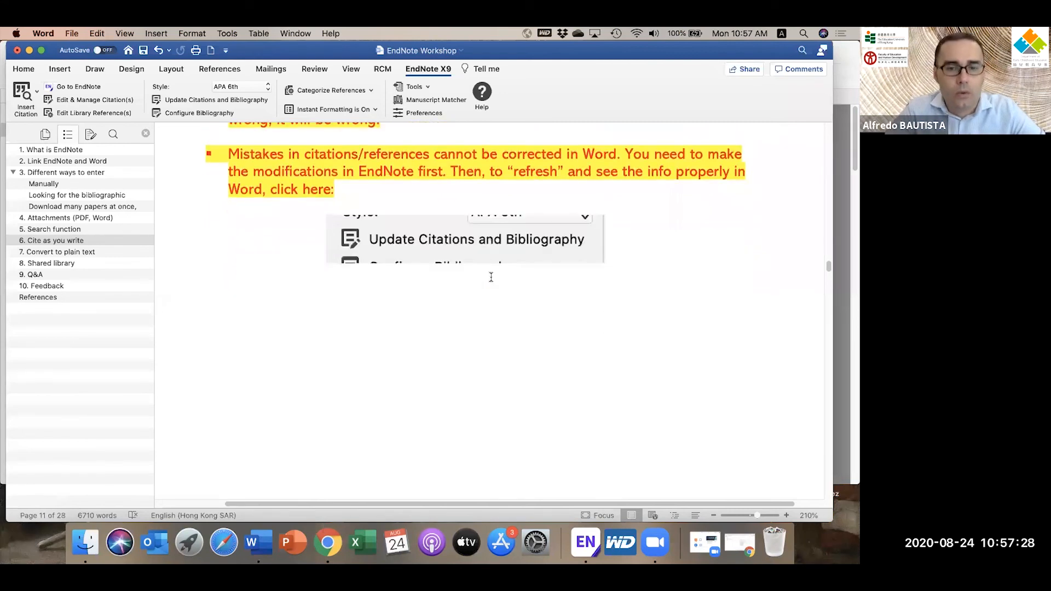
{"action": "scroll", "coordinate": [491, 278], "scroll_direction": "down", "scroll_amount": 8}
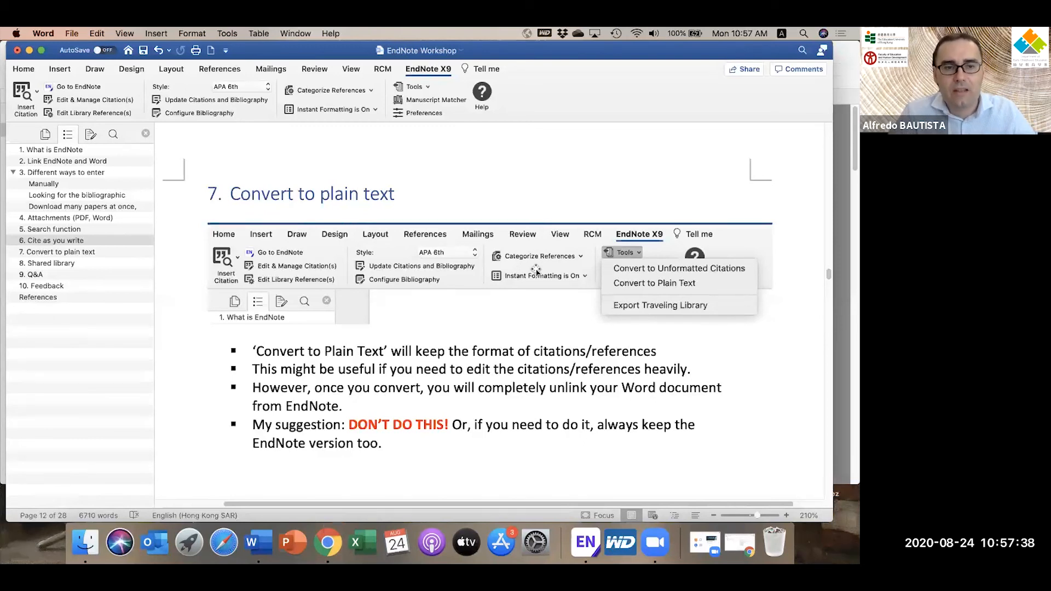
{"action": "left_click", "coordinate": [37, 298]}
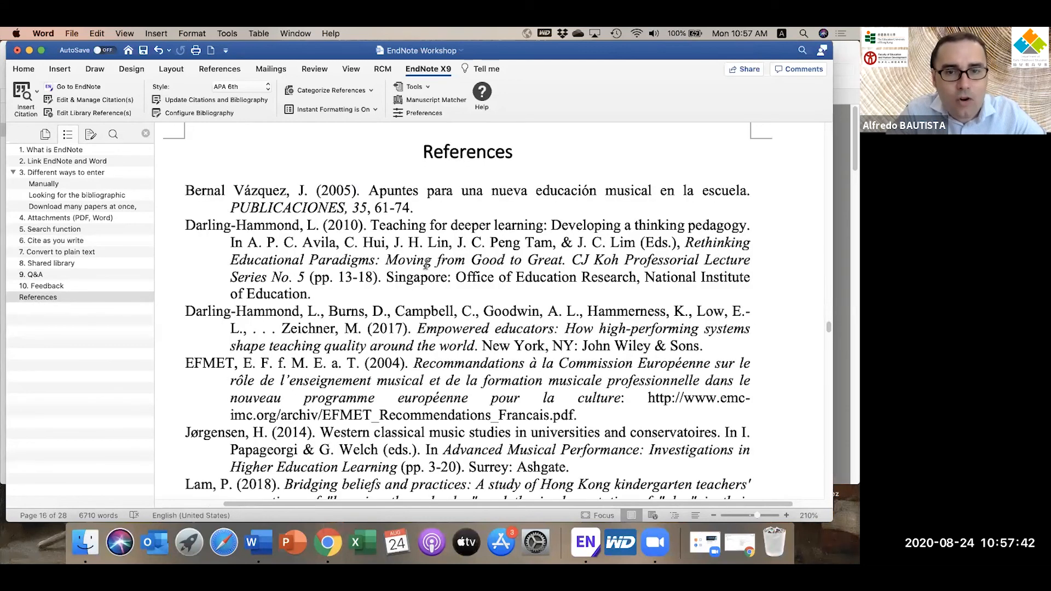
{"action": "scroll", "coordinate": [426, 265], "scroll_direction": "down", "scroll_amount": 3}
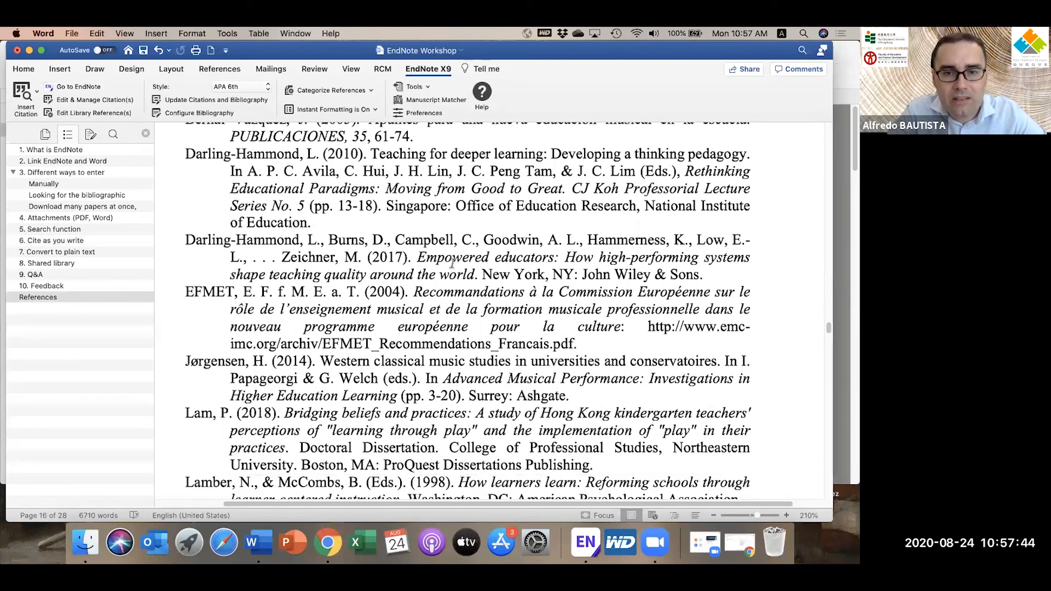
{"action": "scroll", "coordinate": [452, 264], "scroll_direction": "down", "scroll_amount": 2}
{"action": "scroll", "coordinate": [452, 263], "scroll_direction": "down", "scroll_amount": 2}
{"action": "double_click", "coordinate": [452, 264]}
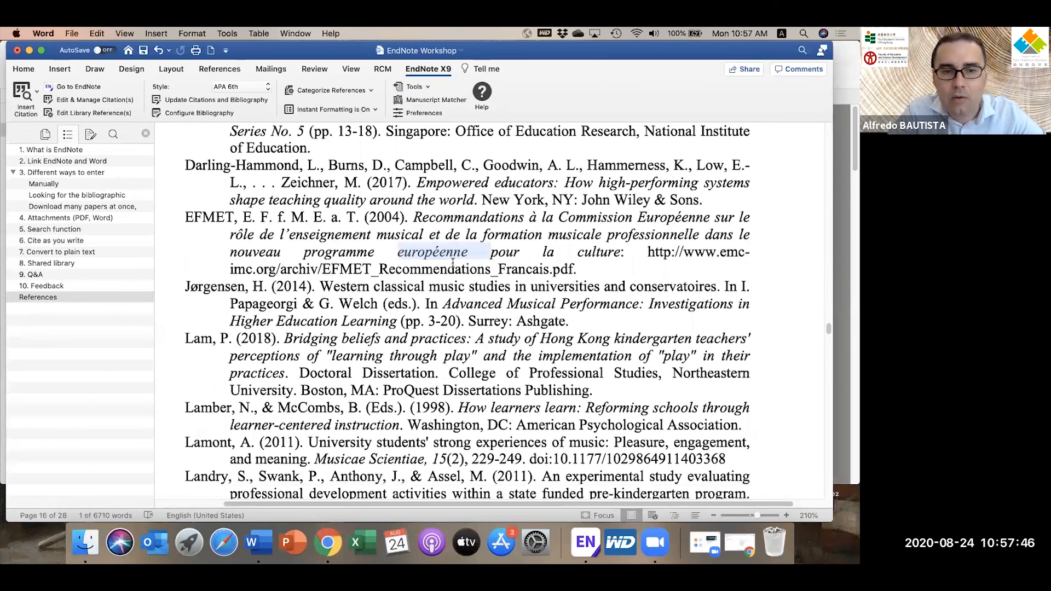
{"action": "scroll", "coordinate": [453, 263], "scroll_direction": "down", "scroll_amount": 4}
{"action": "scroll", "coordinate": [452, 264], "scroll_direction": "down", "scroll_amount": 4}
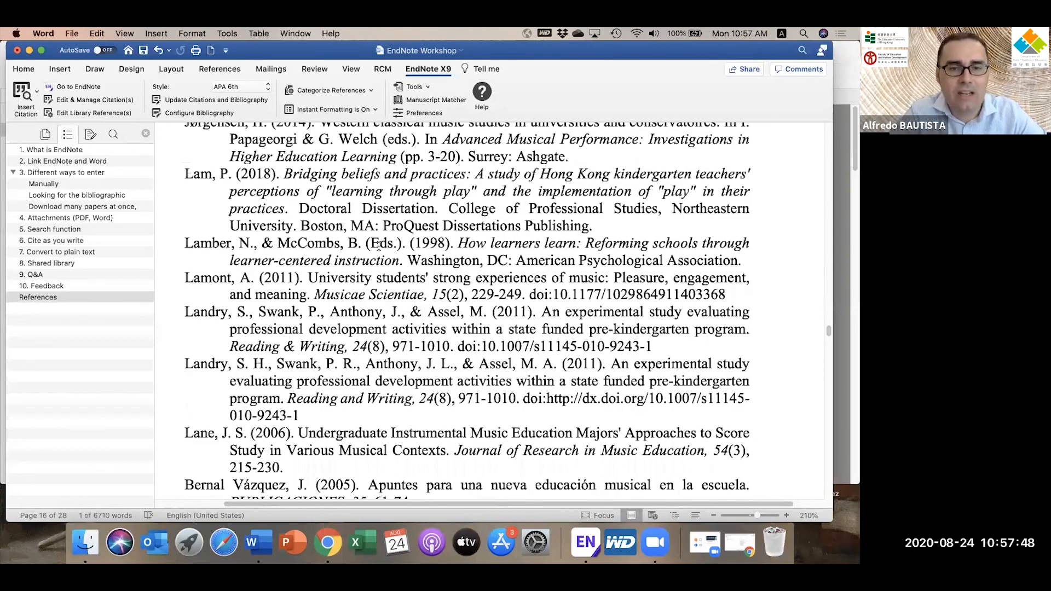
{"action": "scroll", "coordinate": [410, 316], "scroll_direction": "up", "scroll_amount": 2}
{"action": "scroll", "coordinate": [410, 316], "scroll_direction": "up", "scroll_amount": 9}
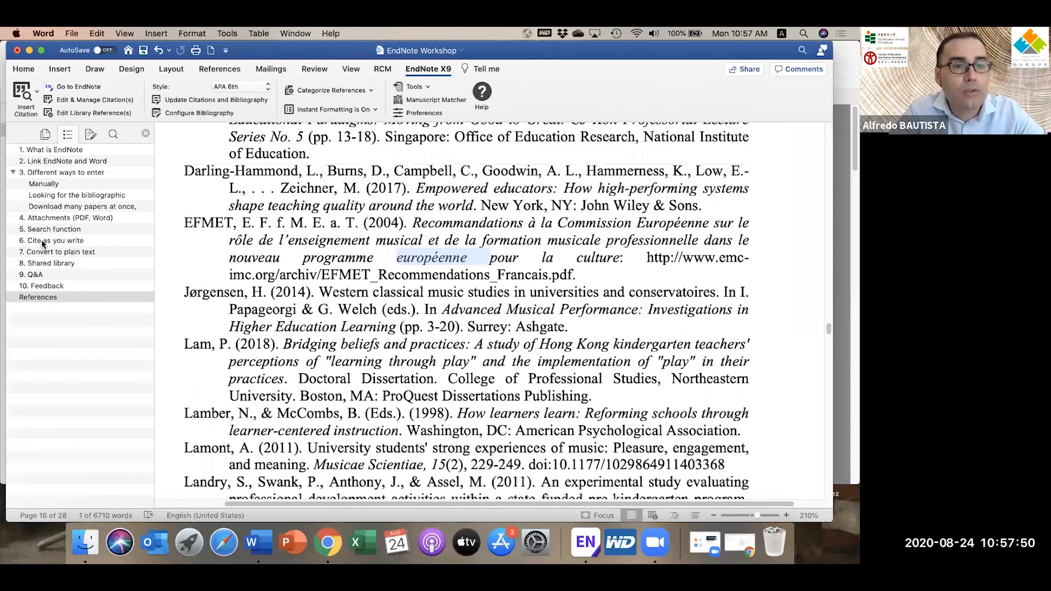
{"action": "scroll", "coordinate": [41, 241], "scroll_direction": "up", "scroll_amount": 9}
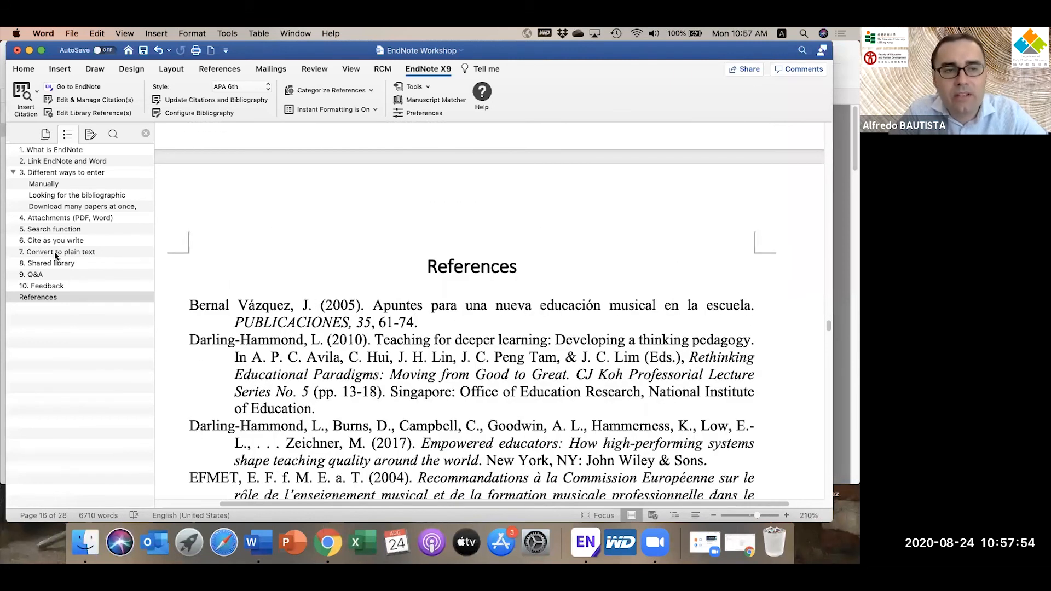
{"action": "left_click", "coordinate": [55, 253]}
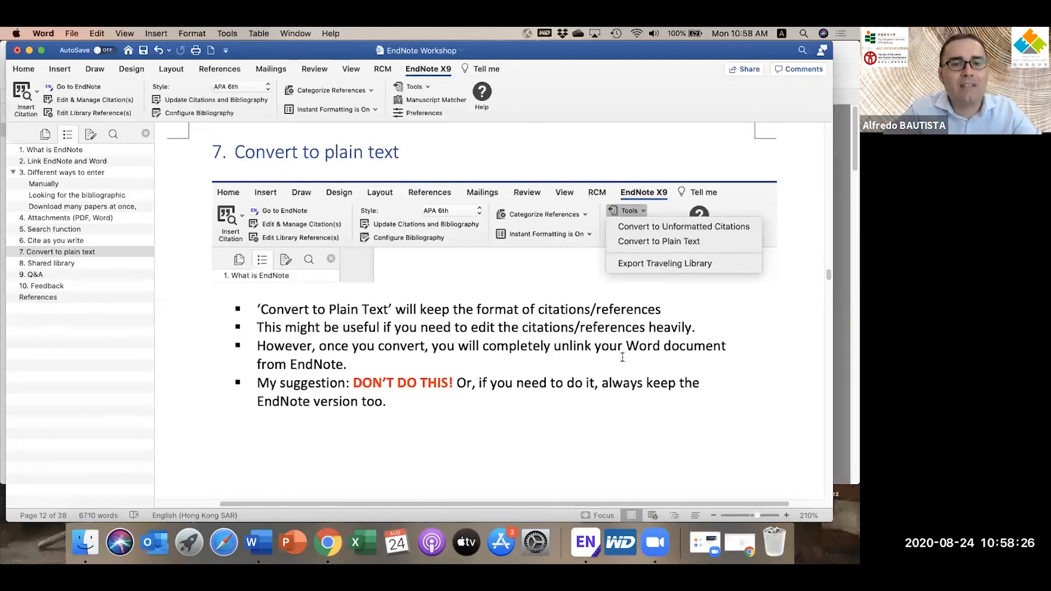
Step: In the "Cite as you write" section, delete the parenthetical 2018 citation from the "One citation" bullet and update the citations and bibliography
{"action": "left_click", "coordinate": [52, 241]}
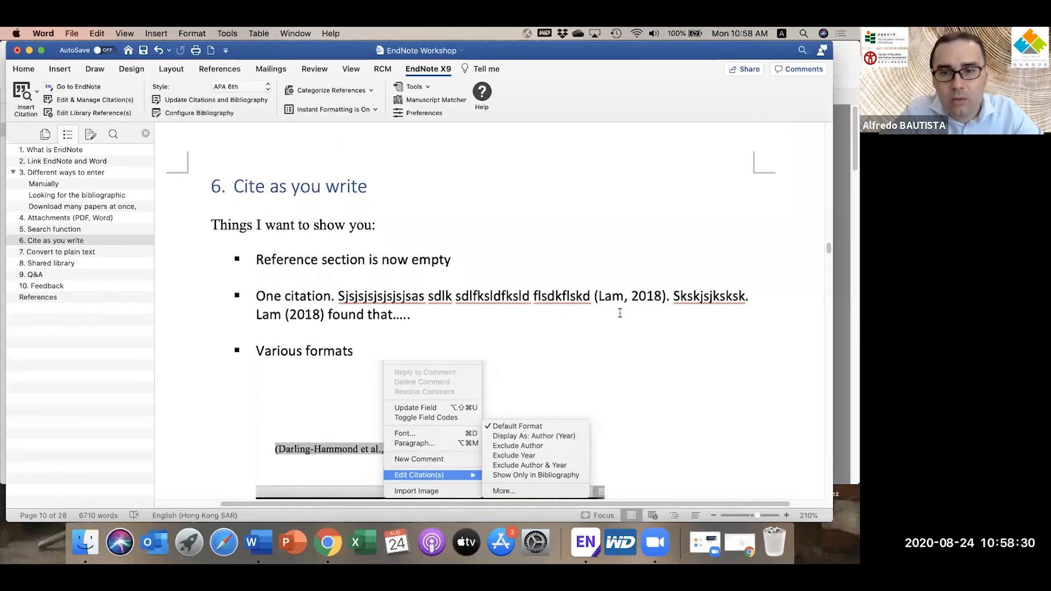
{"action": "scroll", "coordinate": [625, 321], "scroll_direction": "down", "scroll_amount": 2}
{"action": "left_click", "coordinate": [624, 256]}
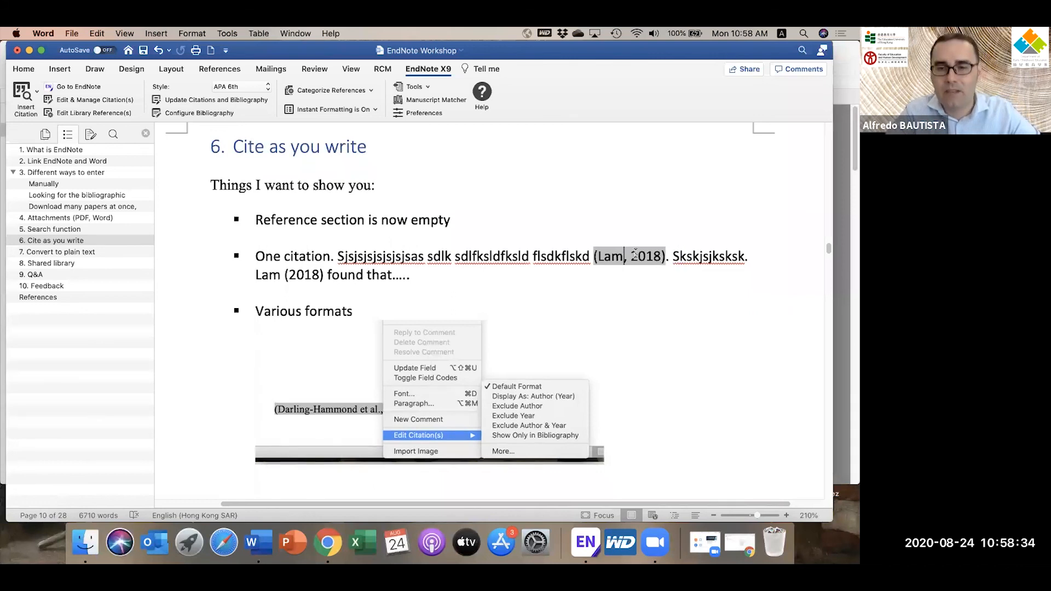
{"action": "left_click", "coordinate": [663, 256]}
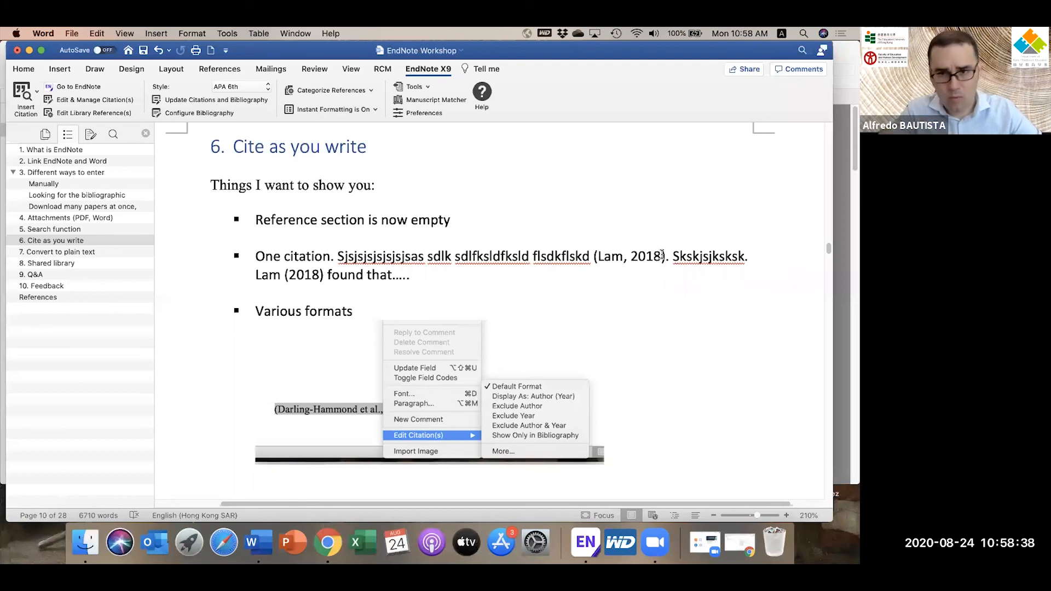
{"action": "key", "text": "BackSpace"}
{"action": "key", "text": "BackSpace"}
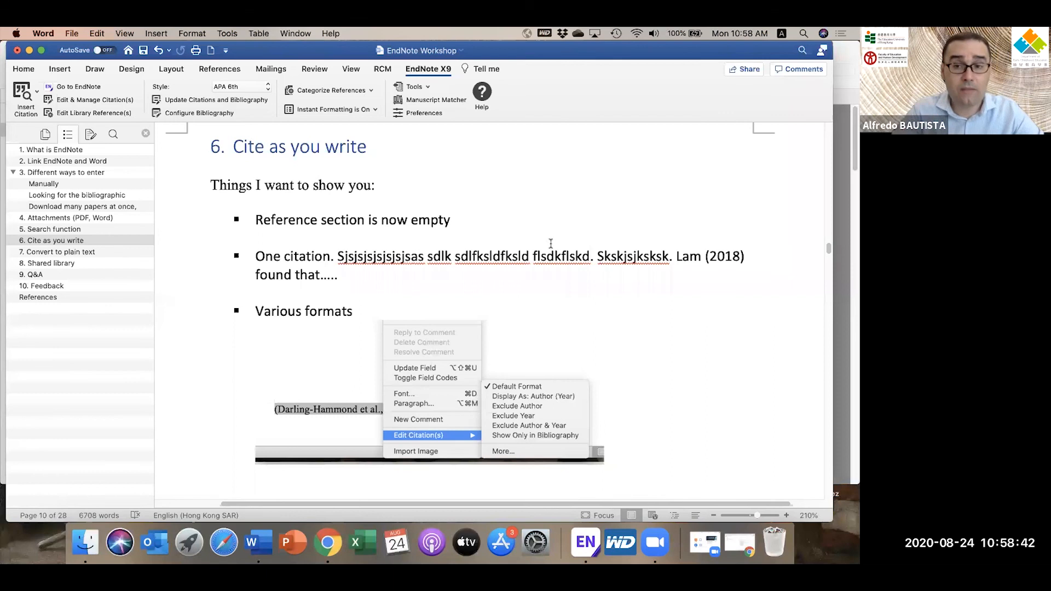
{"action": "left_click", "coordinate": [203, 99]}
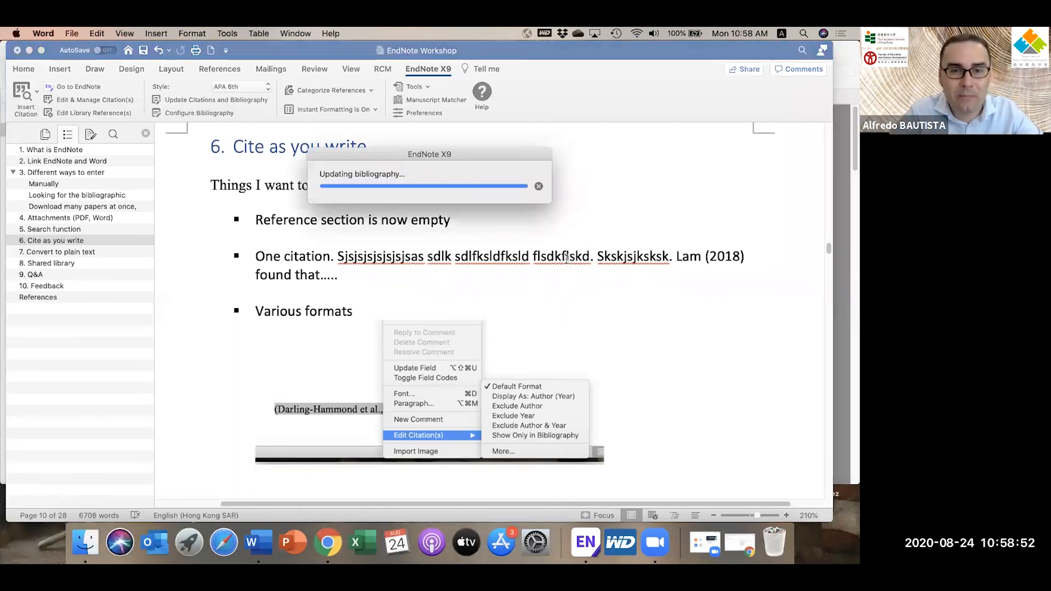
Step: Delete the grouped citation after "Several citations together", update the citations and bibliography, and switch to EndNote to check the document's group
{"action": "scroll", "coordinate": [492, 330], "scroll_direction": "down", "scroll_amount": 3}
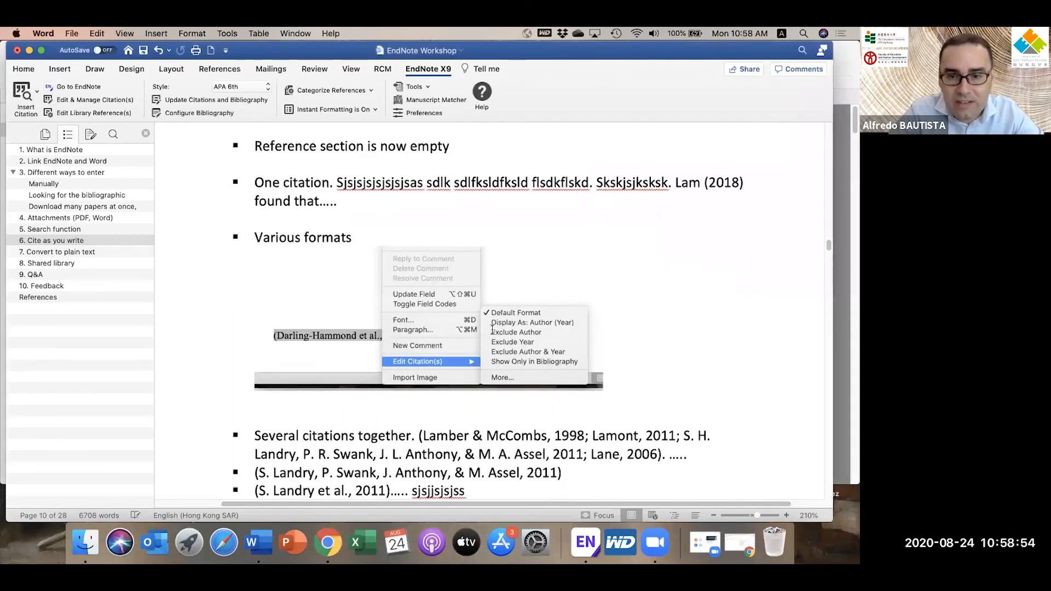
{"action": "scroll", "coordinate": [492, 329], "scroll_direction": "down", "scroll_amount": 4}
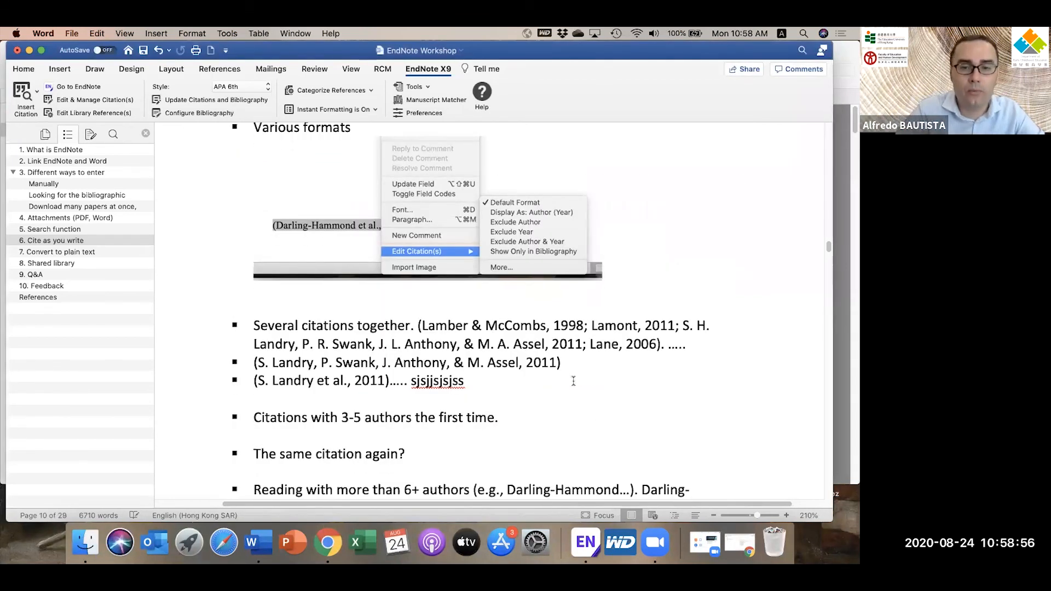
{"action": "left_click", "coordinate": [418, 325]}
{"action": "left_click_drag", "start_coordinate": [646, 340], "coordinate": [674, 345]}
{"action": "key", "text": "Delete"}
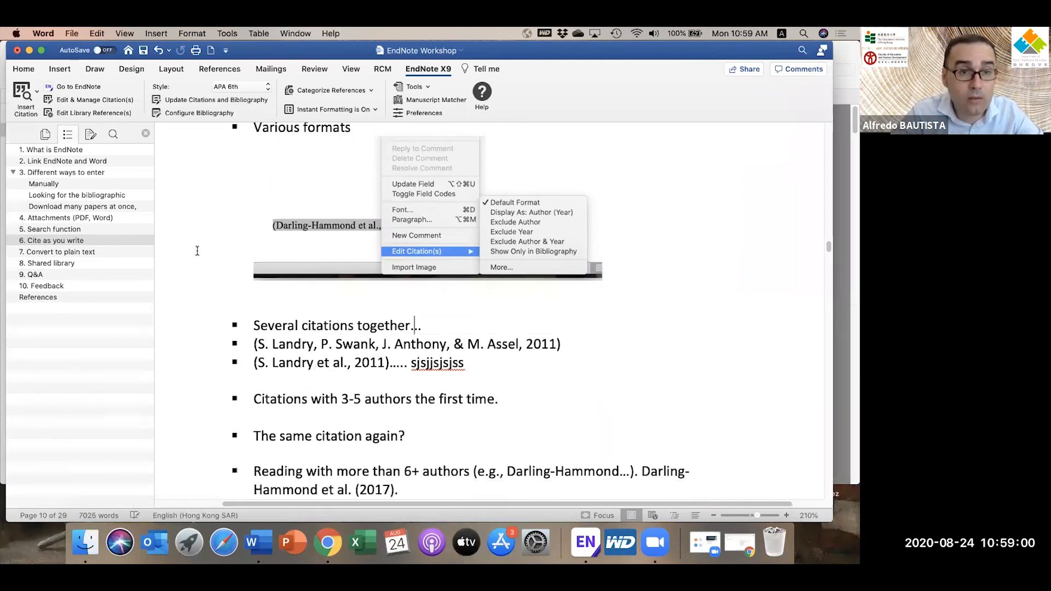
{"action": "left_click", "coordinate": [194, 100]}
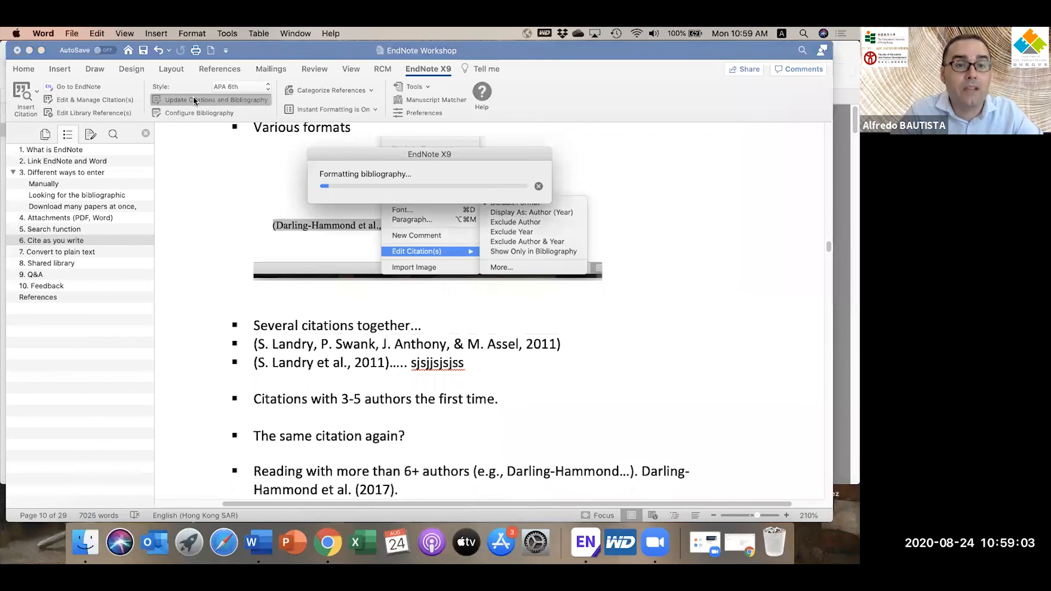
{"action": "left_click", "coordinate": [847, 324]}
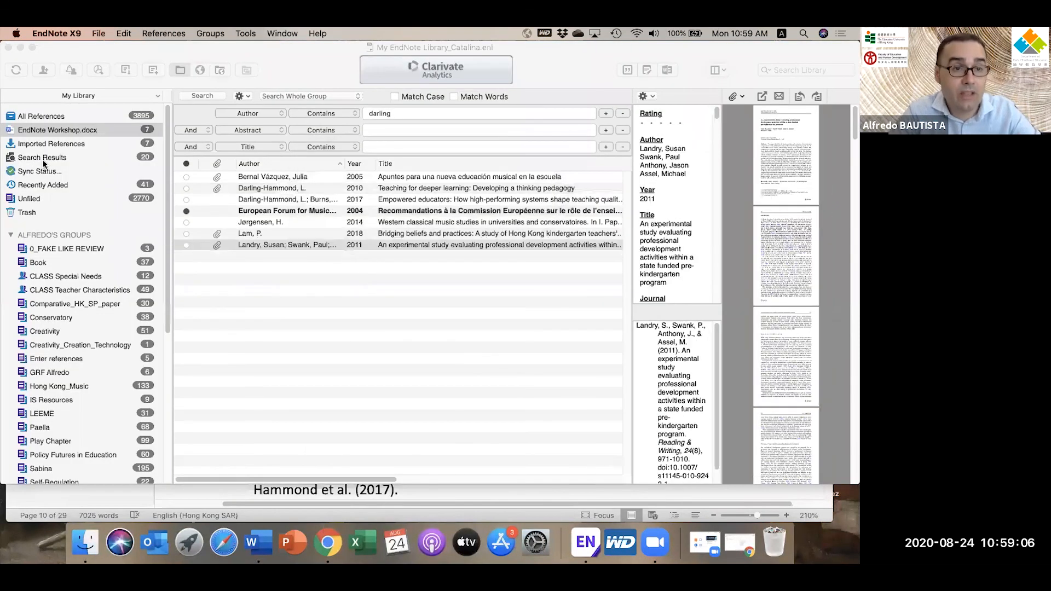
Step: Select the EndNote Workshop.docx group, then return to Word and read the final suggestion in the "Convert to plain text" section
{"action": "left_click", "coordinate": [42, 132]}
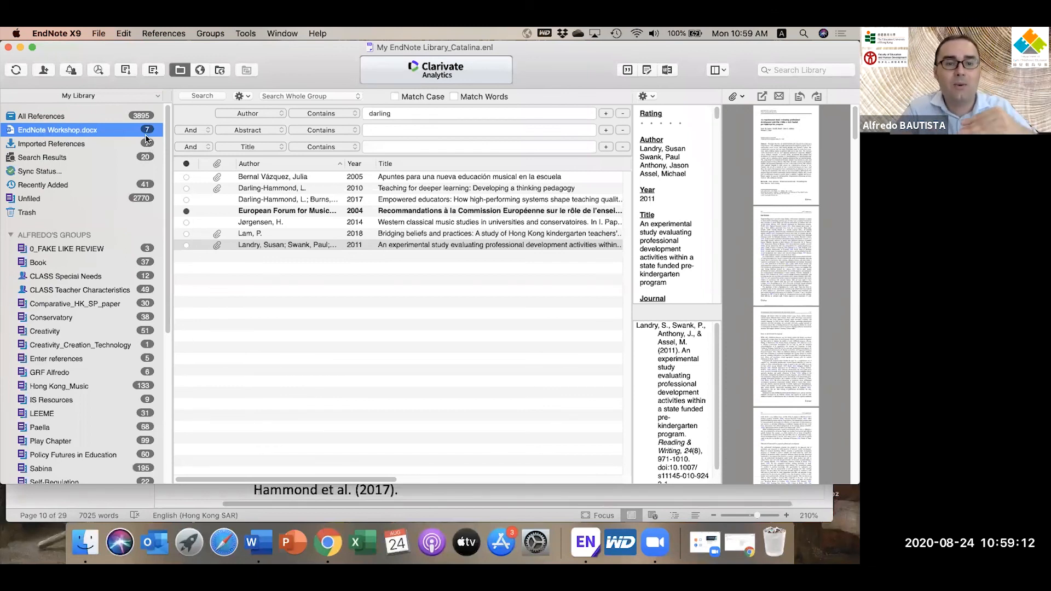
{"action": "left_click", "coordinate": [515, 495]}
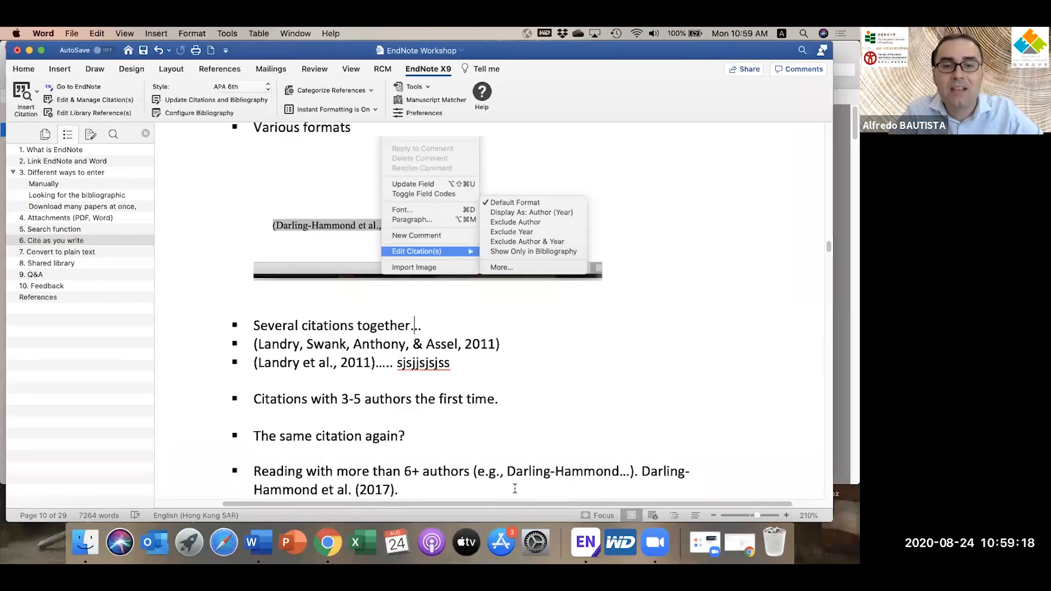
{"action": "left_click", "coordinate": [65, 251]}
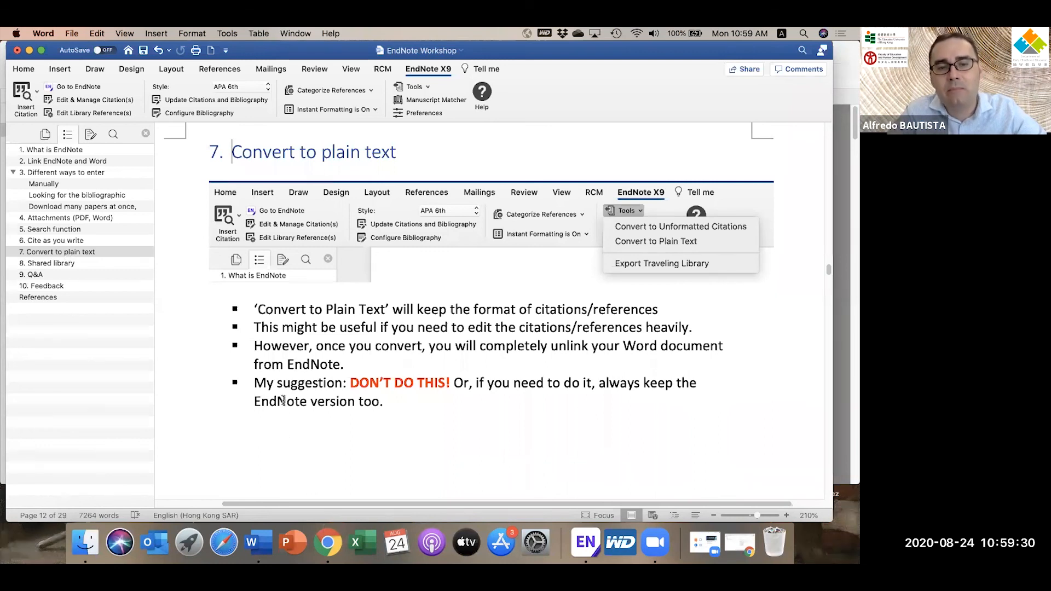
{"action": "left_click_drag", "start_coordinate": [255, 386], "coordinate": [385, 396]}
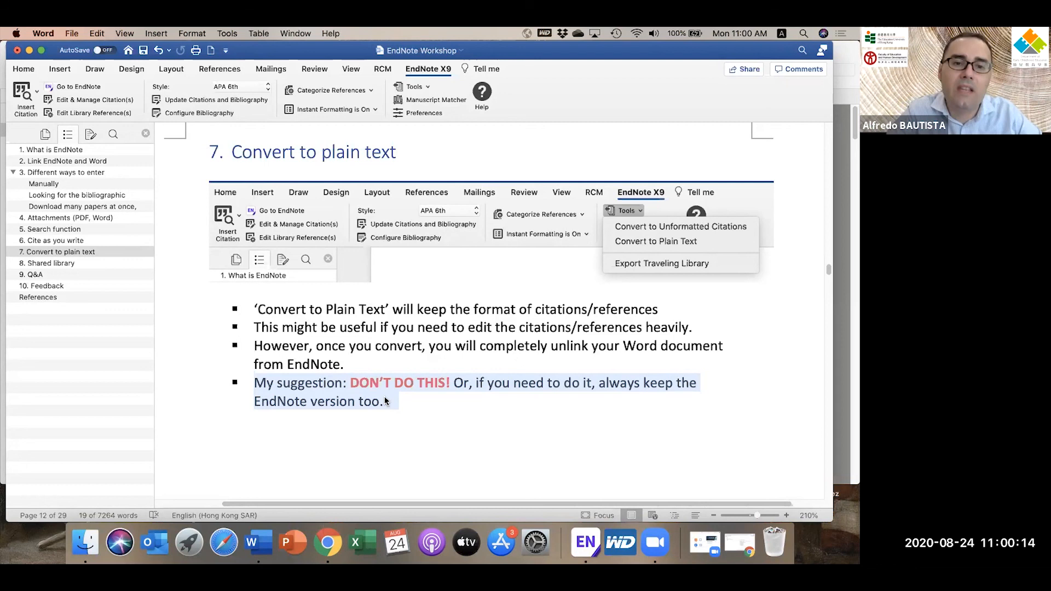
{"action": "left_click", "coordinate": [474, 403]}
{"action": "scroll", "coordinate": [474, 405], "scroll_direction": "down", "scroll_amount": 3}
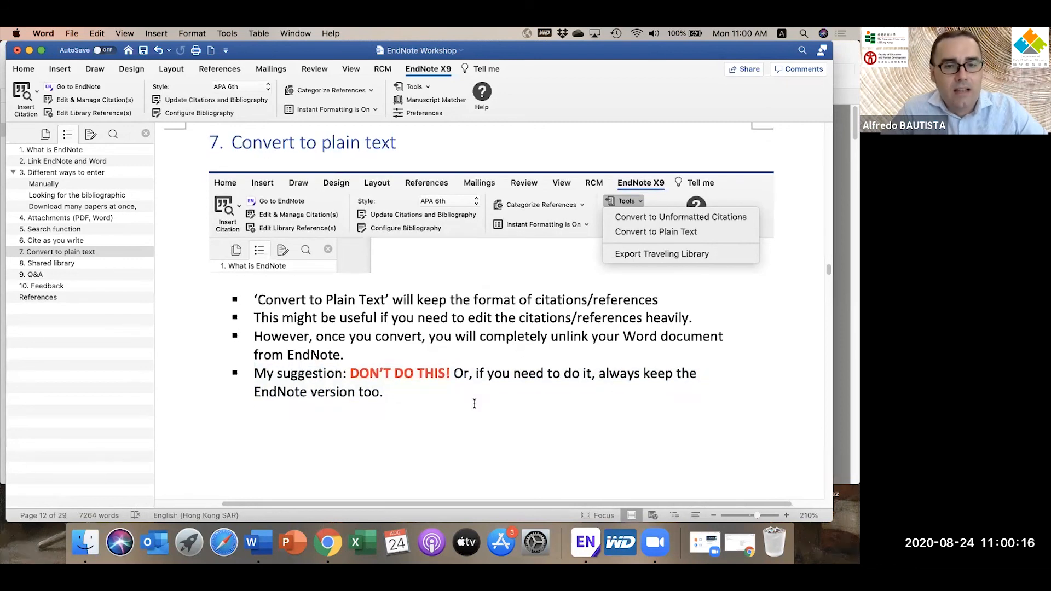
Step: Go to the "Shared library" section, switch to EndNote, and review the sharing members and invitation options for the whole library
{"action": "left_click", "coordinate": [45, 263]}
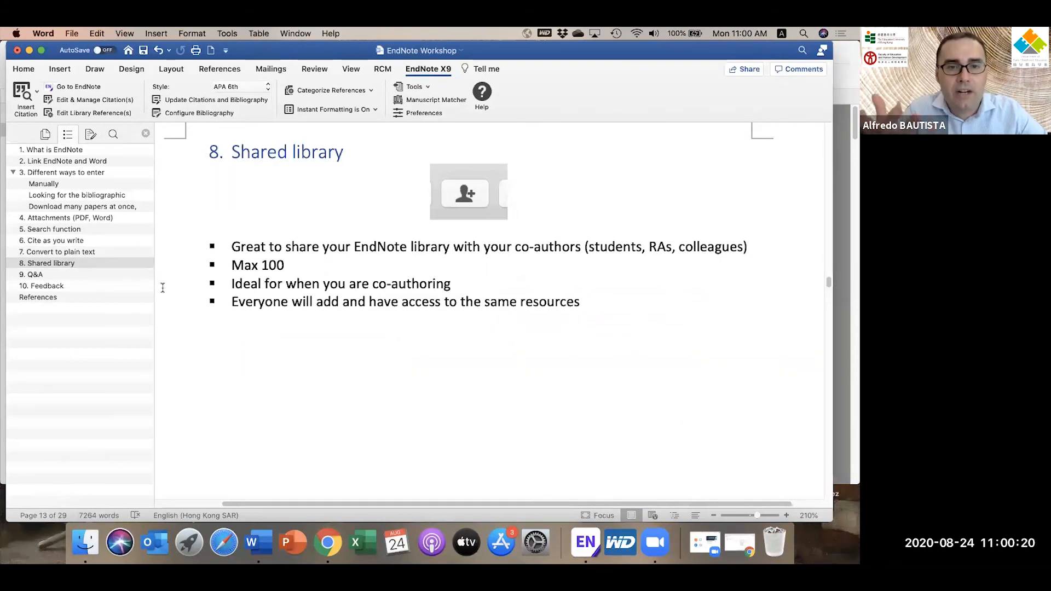
{"action": "left_click", "coordinate": [844, 347]}
{"action": "left_click", "coordinate": [56, 119]}
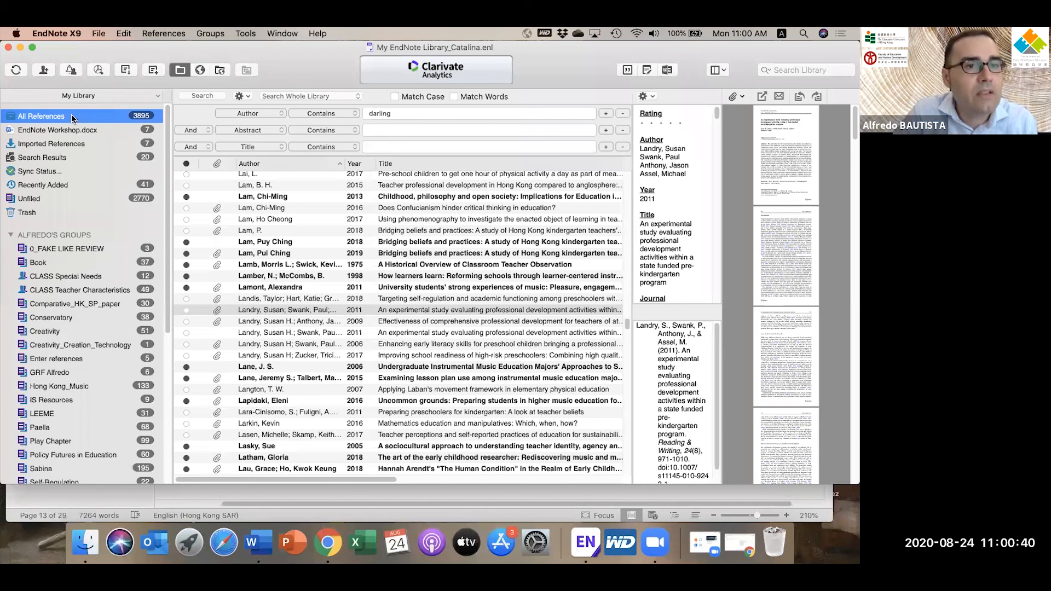
{"action": "left_click", "coordinate": [44, 71]}
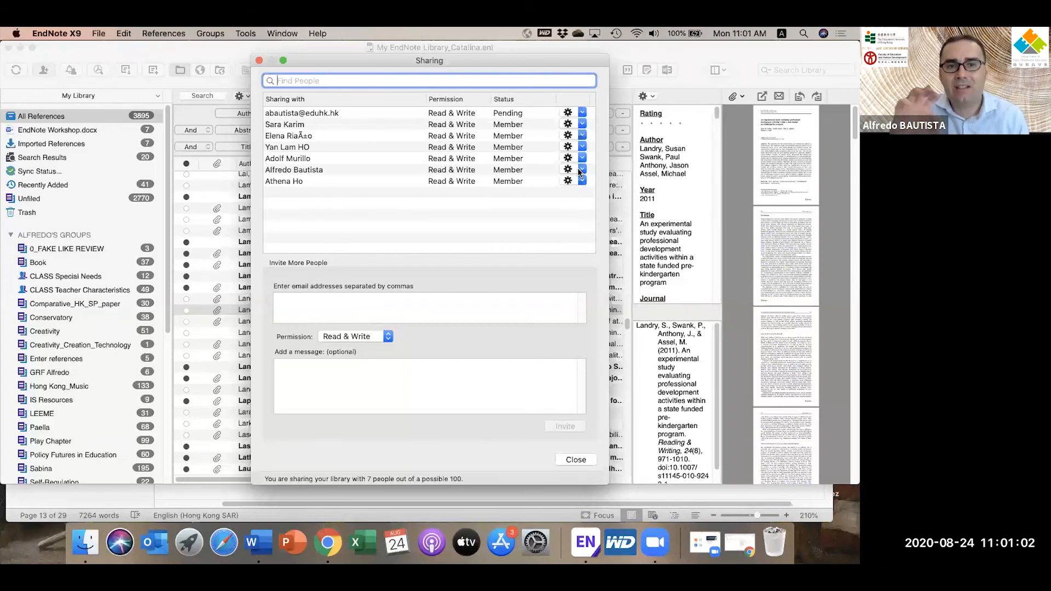
{"action": "left_click", "coordinate": [259, 61]}
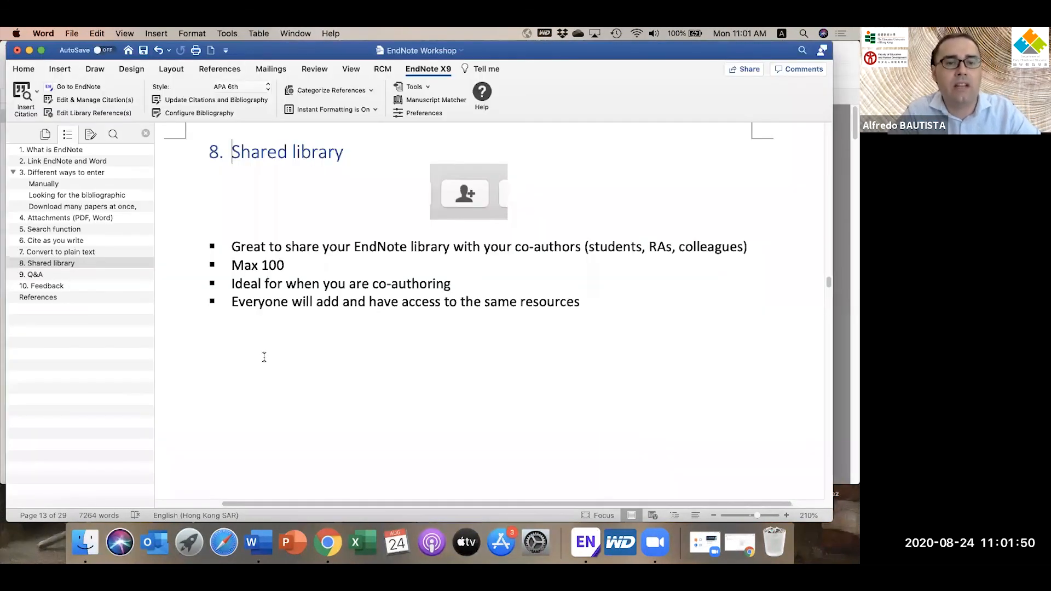
Step: Switch back to the Word document and go to the "Q&A" section
{"action": "left_click", "coordinate": [455, 491]}
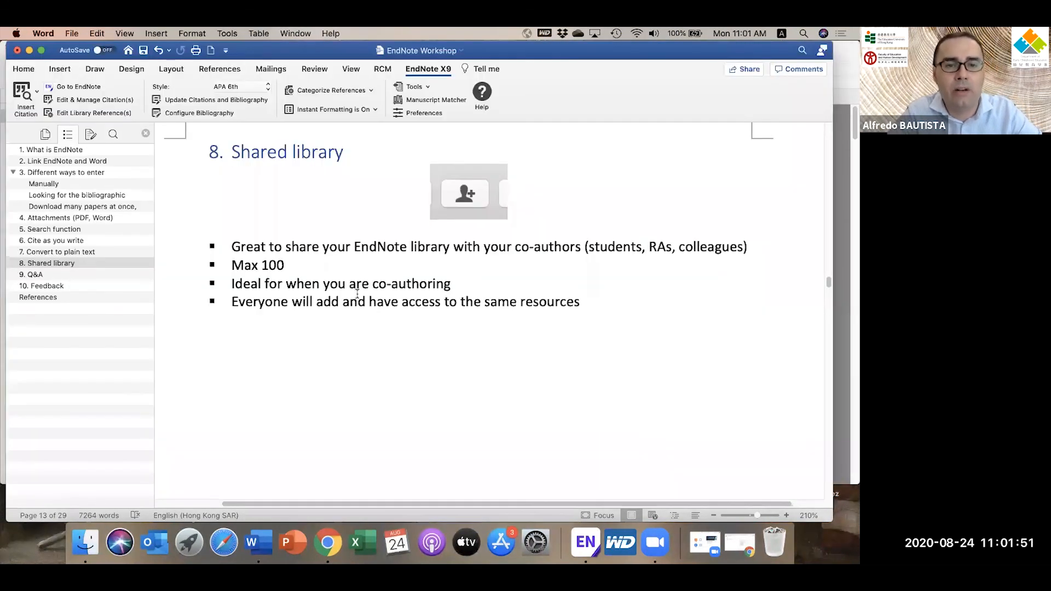
{"action": "left_click", "coordinate": [47, 274]}
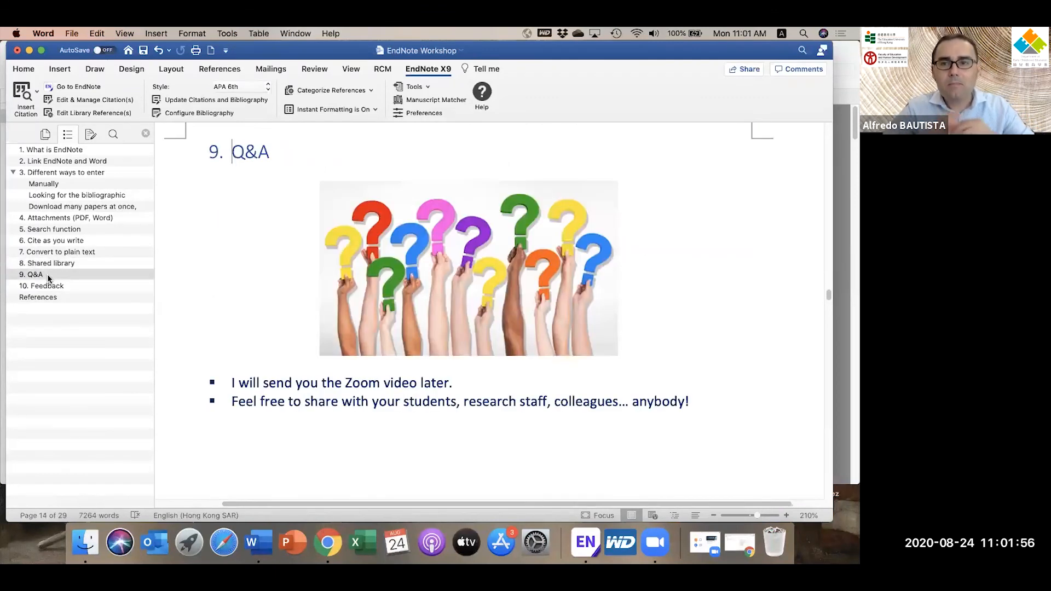